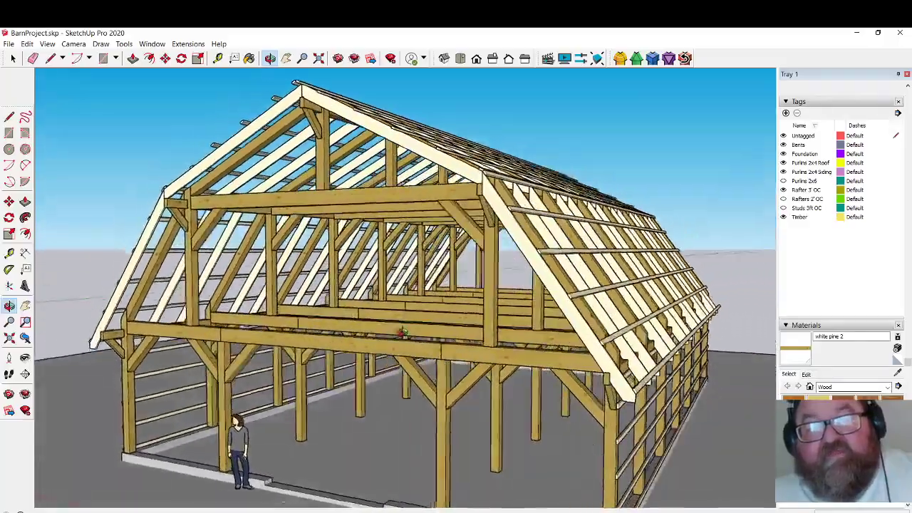
# Examine the gambrel barn frame from several angles, including the gable end, the roof framing and the eave joint.
pyautogui.moveTo(301, 312); pyautogui.dragTo(504, 304, button='middle')
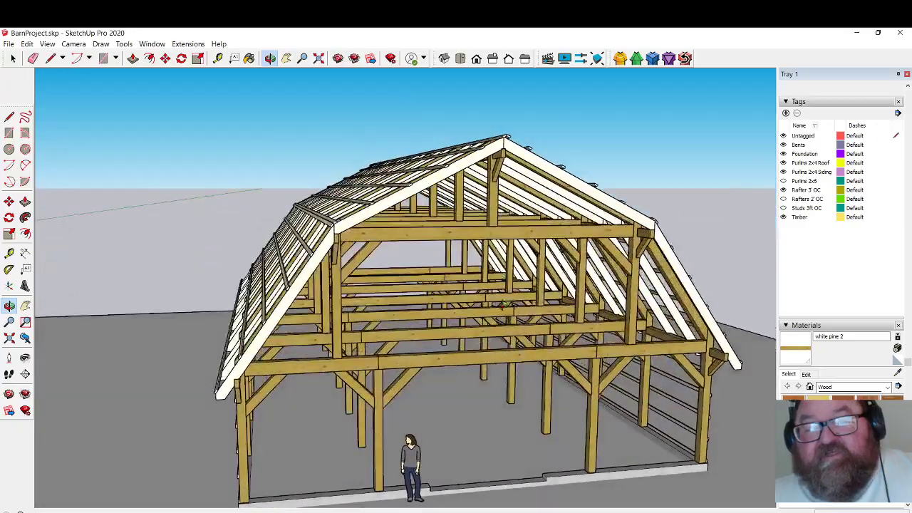
pyautogui.scroll(4, 493, 177)
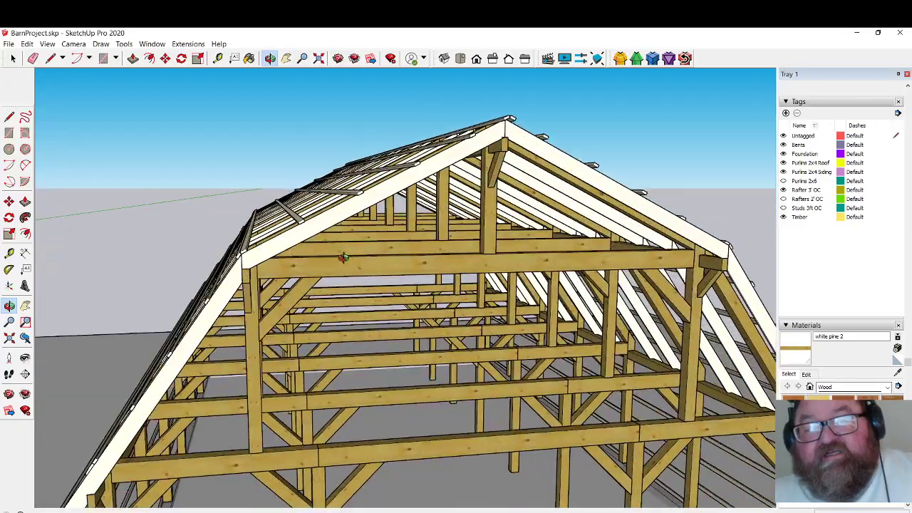
pyautogui.moveTo(343, 257); pyautogui.dragTo(335, 232, button='middle')
pyautogui.scroll(-3, 491, 310)
pyautogui.scroll(2, 481, 284)
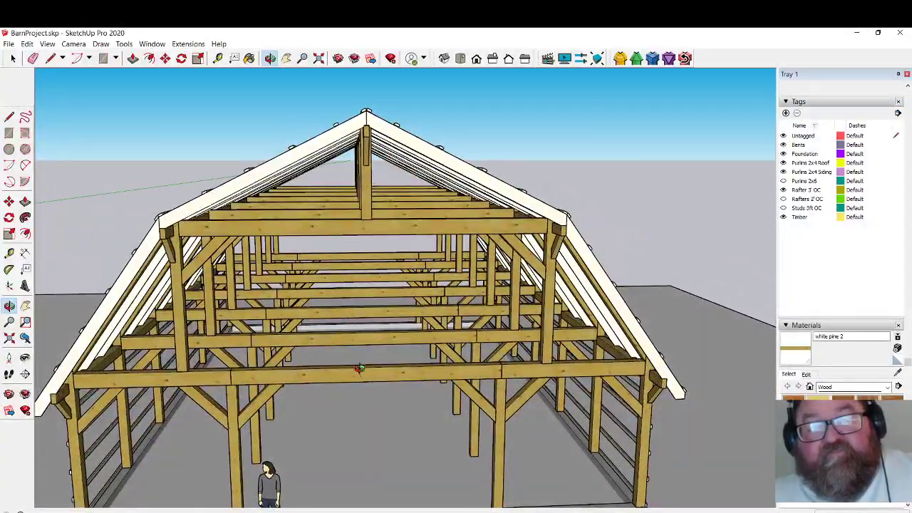
pyautogui.moveTo(359, 368); pyautogui.dragTo(418, 361, button='middle')
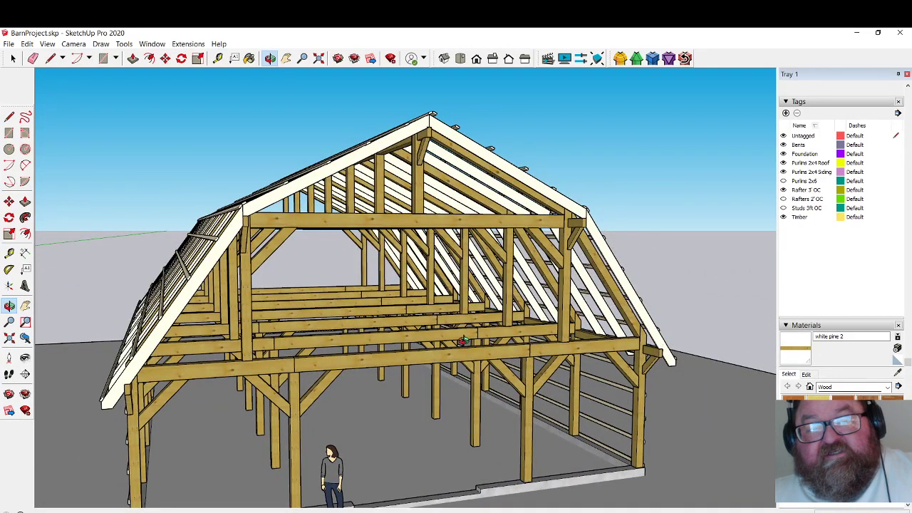
pyautogui.moveTo(289, 359); pyautogui.dragTo(329, 367, button='middle')
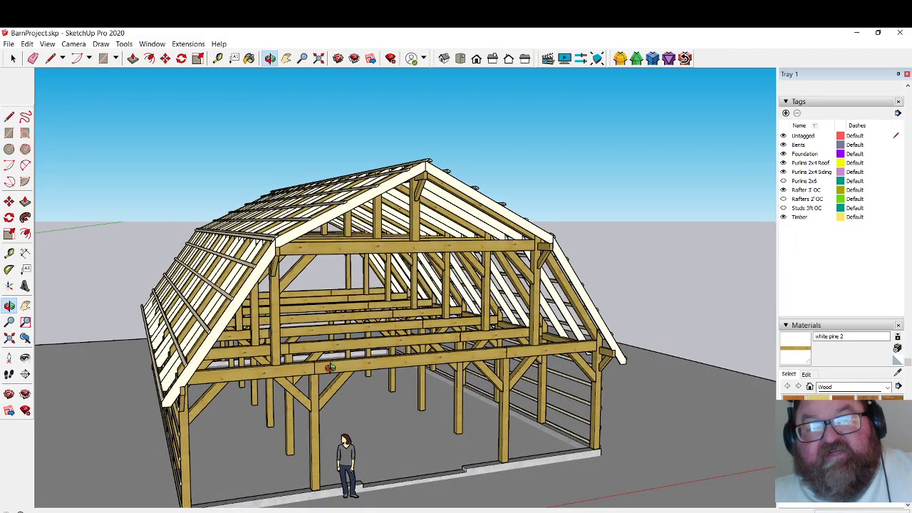
pyautogui.scroll(2, 311, 393)
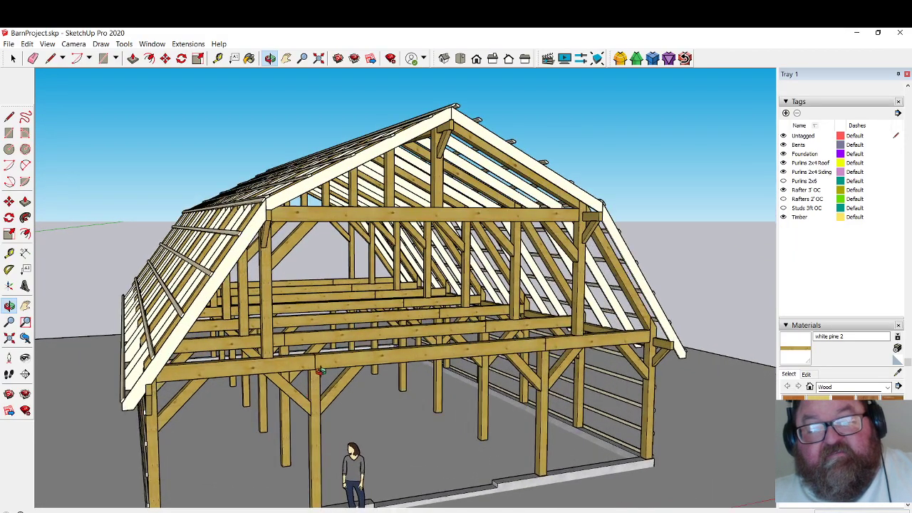
pyautogui.moveTo(320, 370); pyautogui.dragTo(285, 374, button='middle')
pyautogui.scroll(2, 347, 347)
pyautogui.scroll(-1, 344, 353)
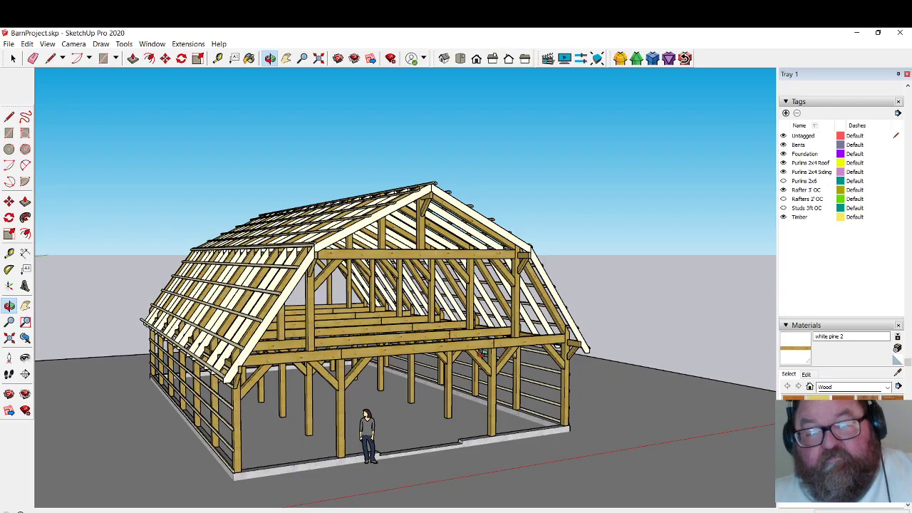
pyautogui.moveTo(481, 354); pyautogui.dragTo(503, 361, button='middle')
pyautogui.scroll(10, 574, 349)
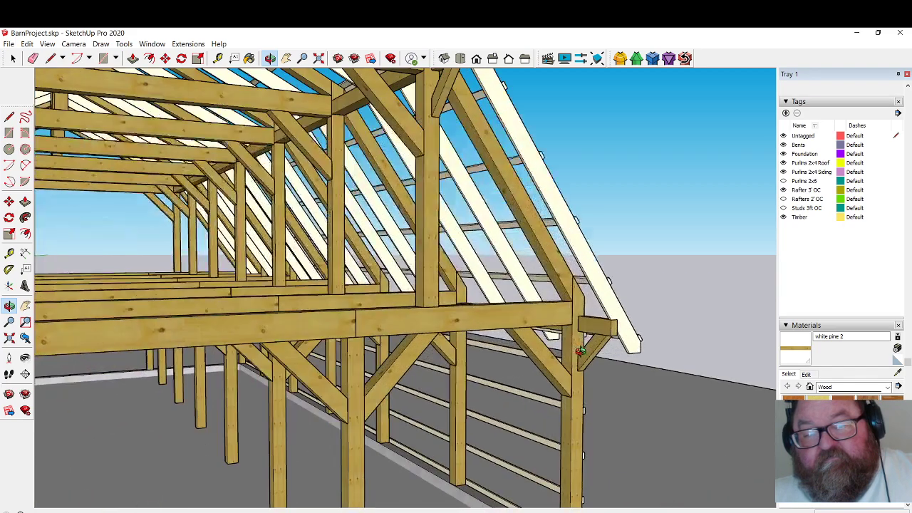
pyautogui.scroll(-4, 505, 331)
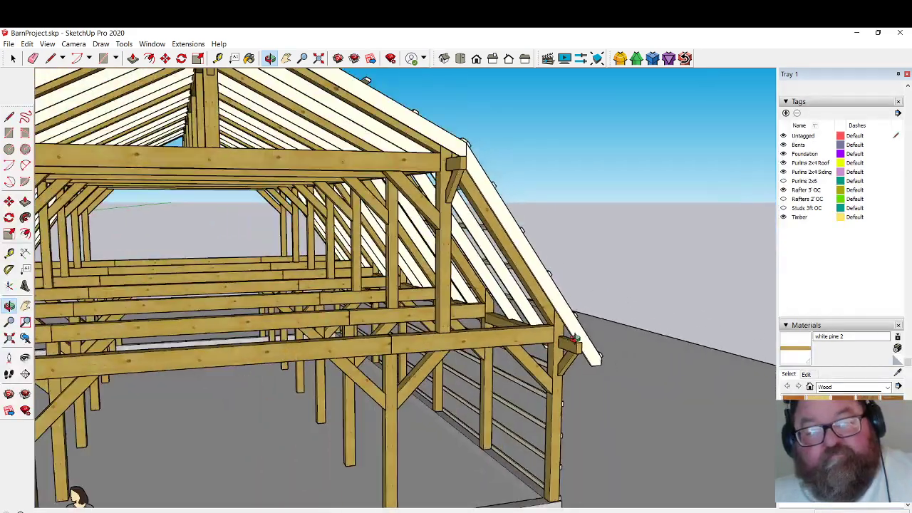
pyautogui.scroll(-3, 566, 341)
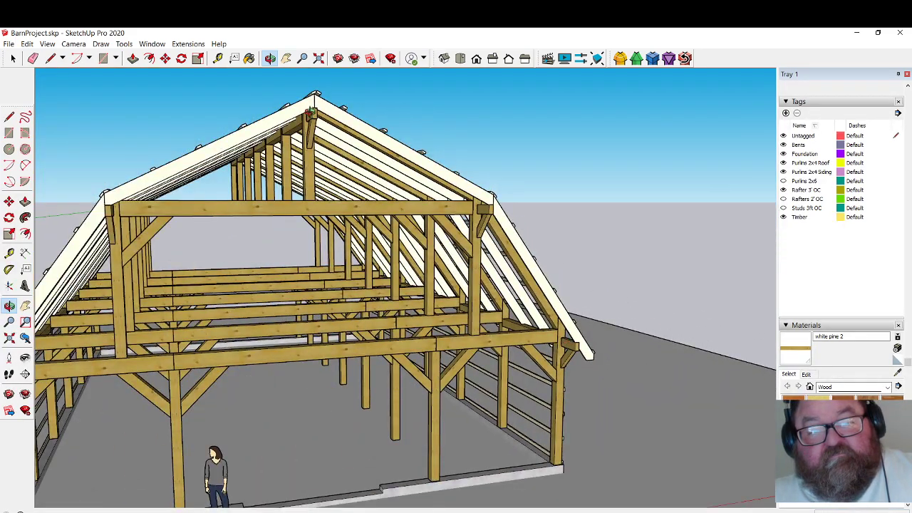
# Inspect the roof peak up close where the end rafters meet over the ridge beam.
pyautogui.scroll(8, 311, 111)
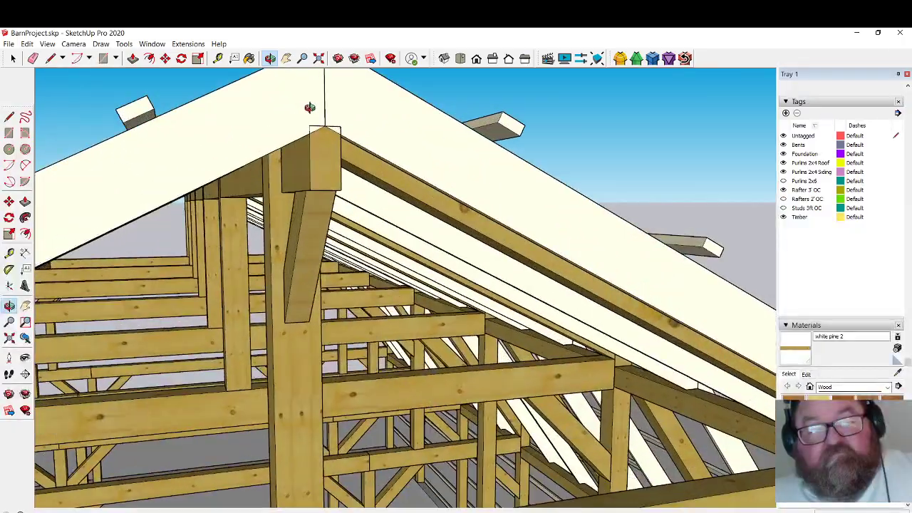
pyautogui.moveTo(310, 108)
pyautogui.mouseDown()
pyautogui.moveTo(423, 171)
pyautogui.moveTo(430, 218)
pyautogui.mouseUp()
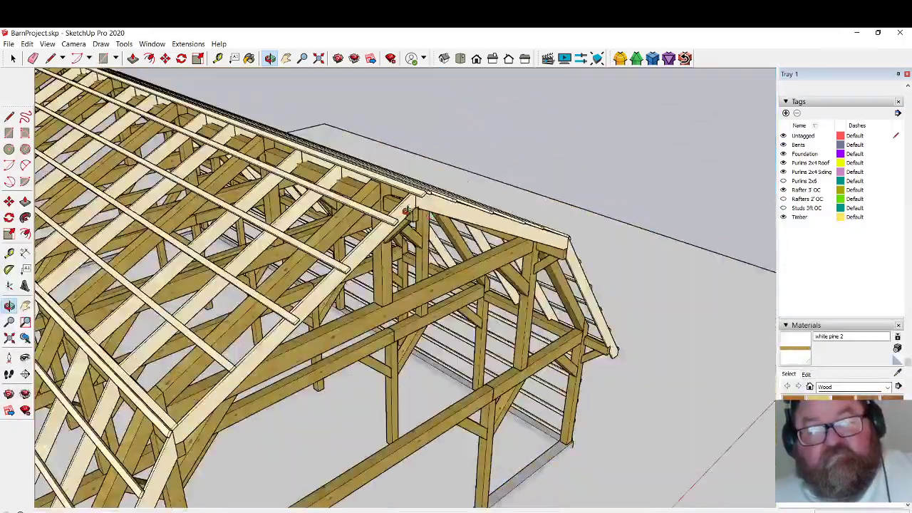
pyautogui.scroll(6, 406, 211)
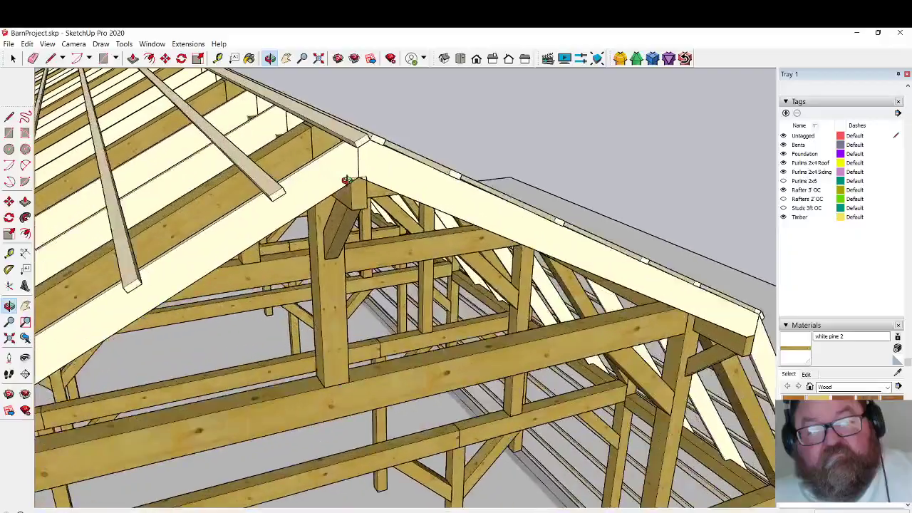
pyautogui.scroll(3, 347, 180)
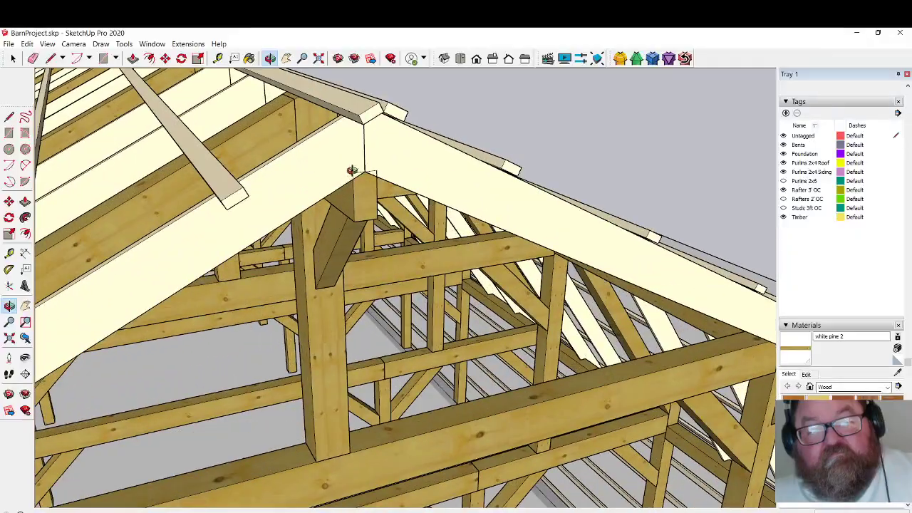
pyautogui.scroll(-10, 351, 171)
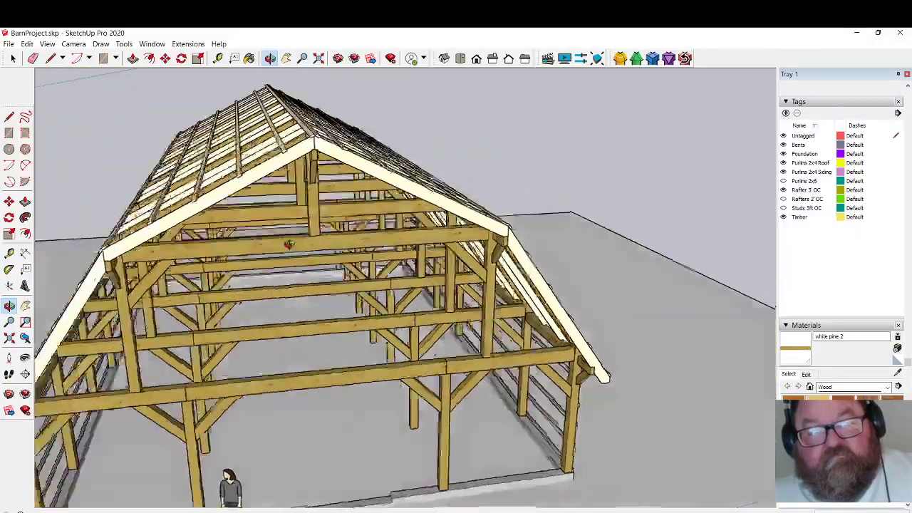
pyautogui.moveTo(289, 244); pyautogui.dragTo(218, 216)
pyautogui.scroll(-3, 319, 235)
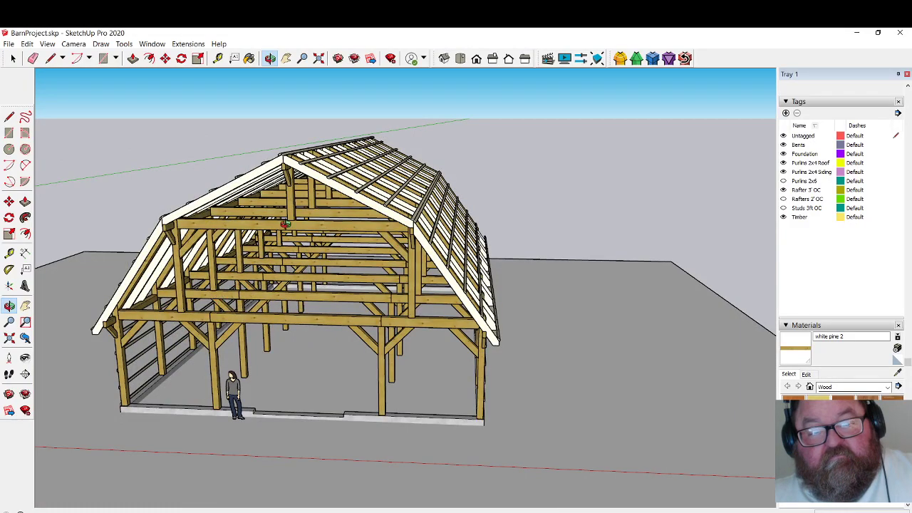
pyautogui.moveTo(286, 224); pyautogui.dragTo(416, 249)
pyautogui.scroll(6, 402, 187)
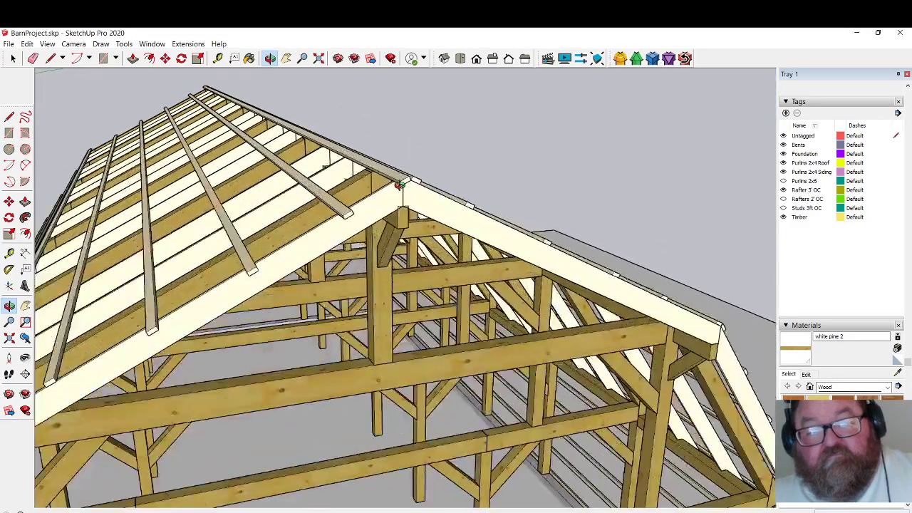
pyautogui.scroll(8, 396, 190)
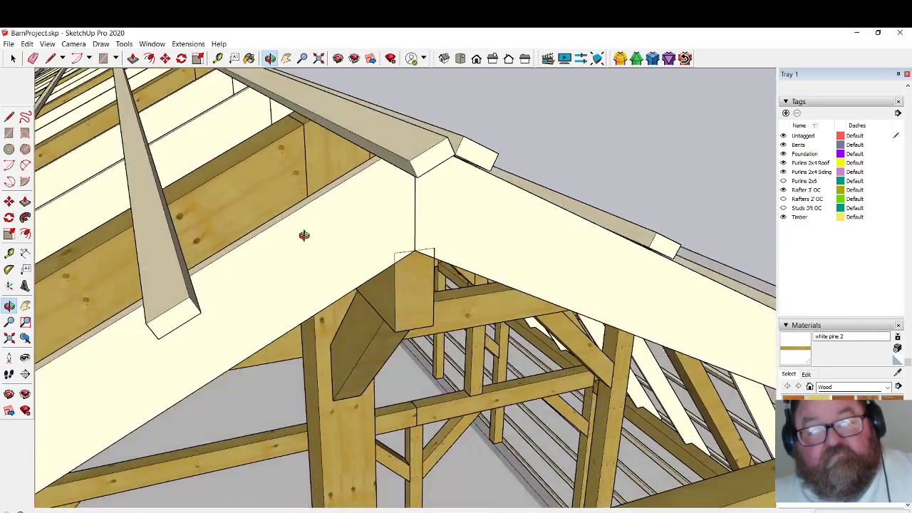
# Open the end rafter set and its first upper rafter component for editing at the ridge beam.
pyautogui.press('space')
pyautogui.click(343, 241)
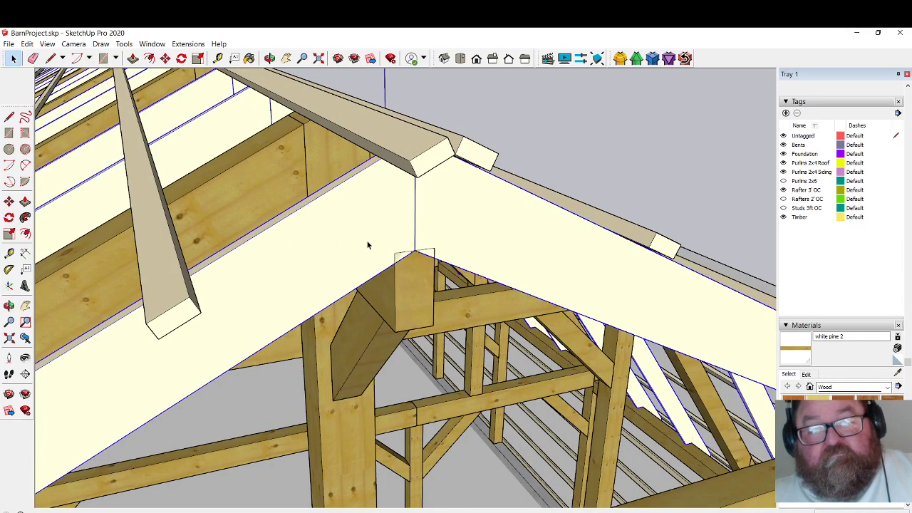
pyautogui.scroll(-5, 367, 245)
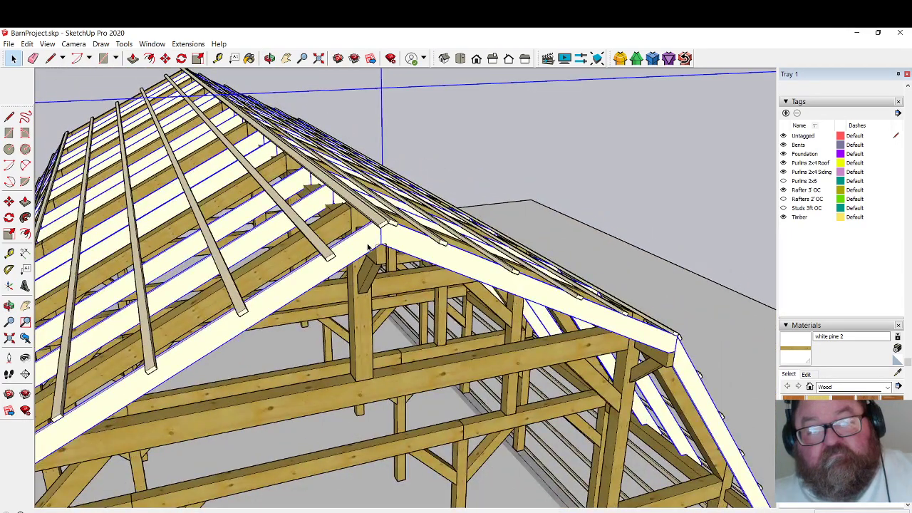
pyautogui.doubleClick(368, 245)
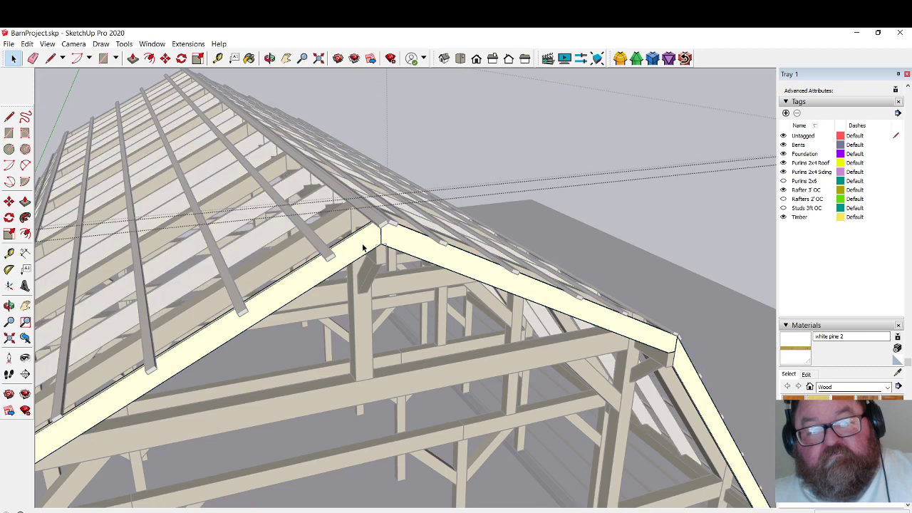
pyautogui.click(366, 247)
pyautogui.rightClick(364, 246)
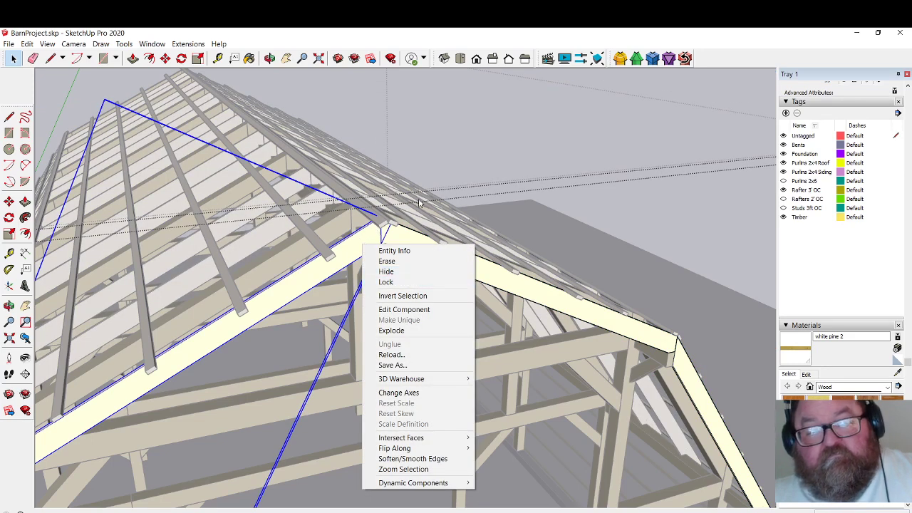
pyautogui.click(362, 243)
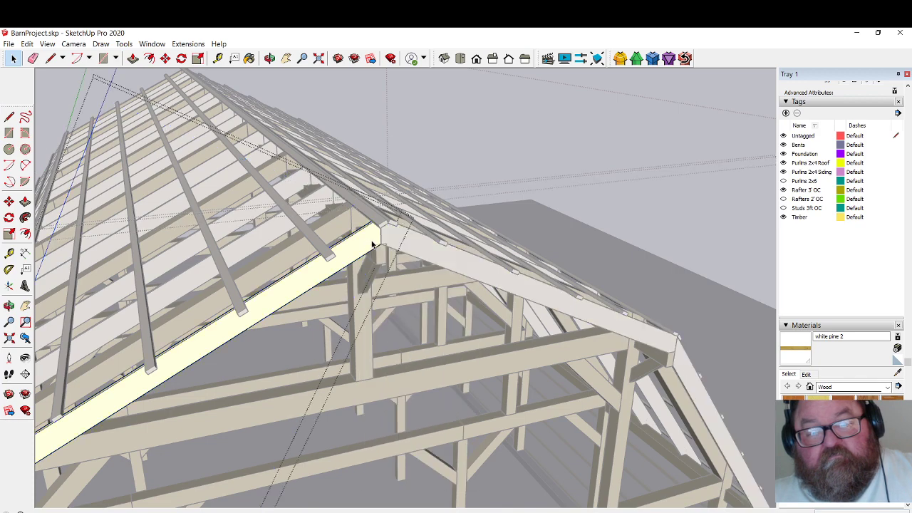
pyautogui.scroll(6, 378, 246)
pyautogui.scroll(3, 377, 246)
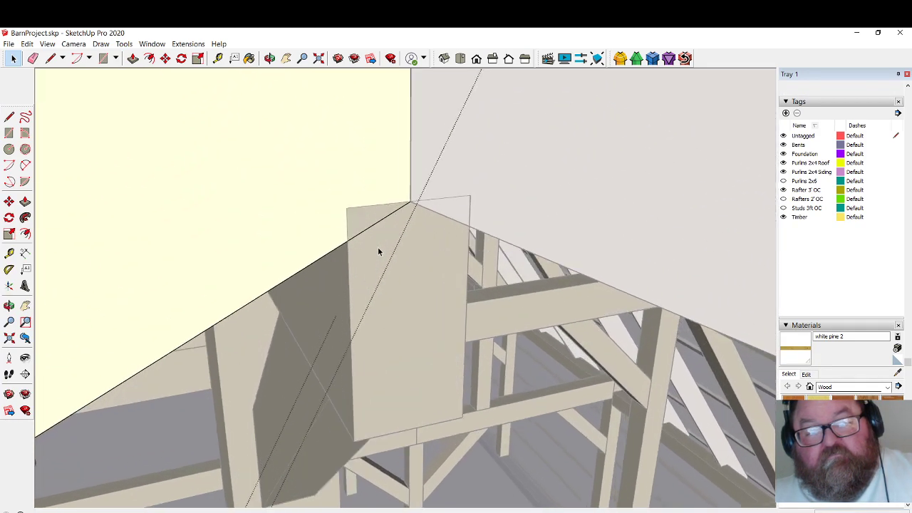
# Outline the ridge beam overlap on the upper rafter's face and push it through the 1 1/2" thickness to cut a notch.
pyautogui.click(50, 58)
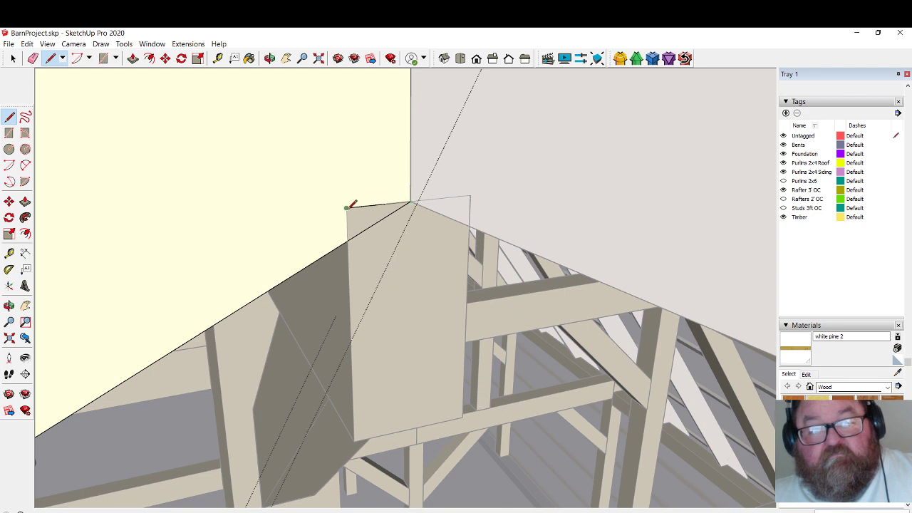
pyautogui.click(346, 241)
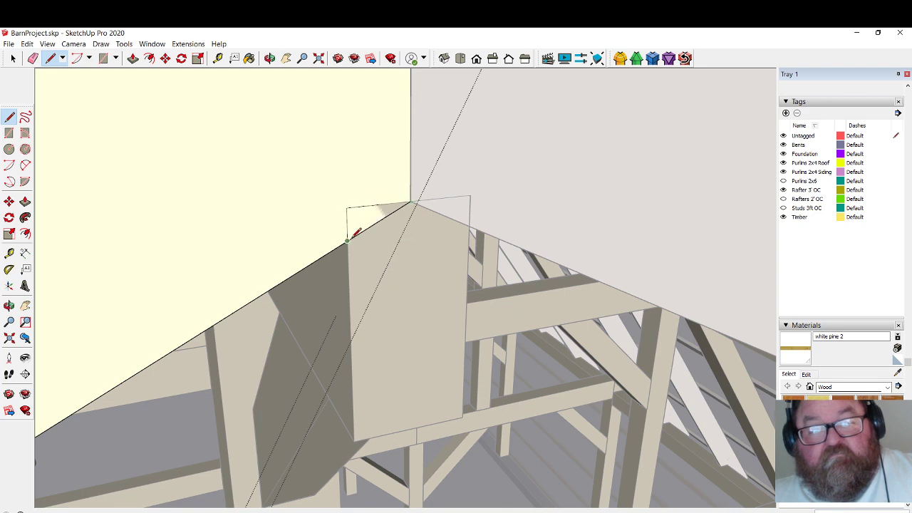
pyautogui.click(270, 59)
pyautogui.moveTo(340, 187); pyautogui.dragTo(328, 152)
pyautogui.click(132, 58)
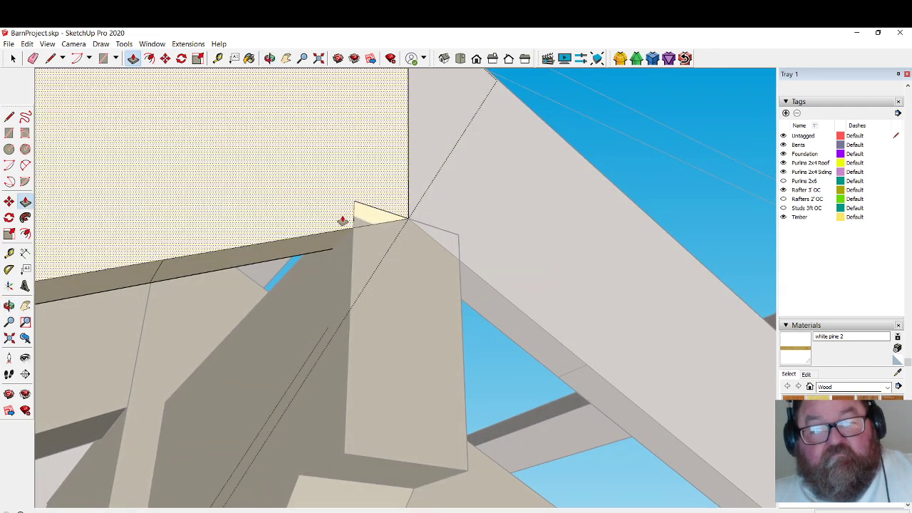
pyautogui.click(367, 219)
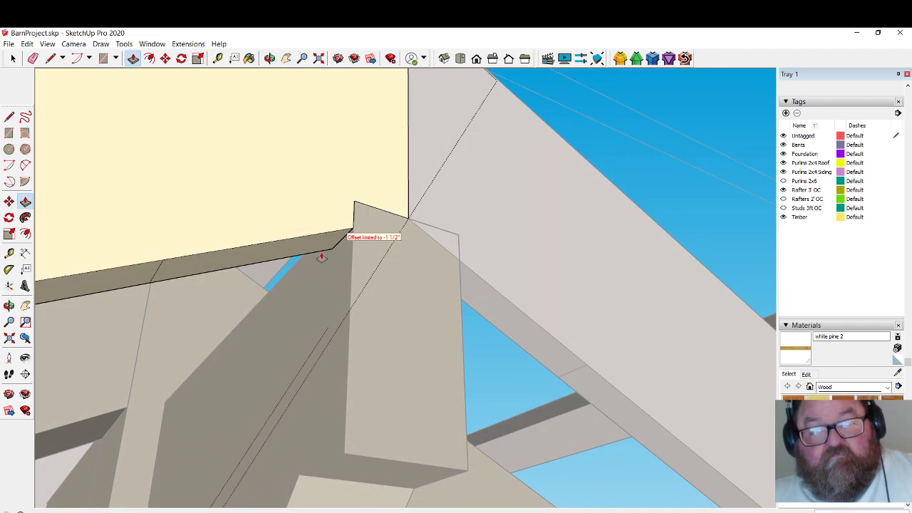
# Close the notched rafter and open the opposite upper rafter component for editing at the ridge.
pyautogui.click(270, 58)
pyautogui.moveTo(354, 173); pyautogui.dragTo(267, 201)
pyautogui.click(14, 59)
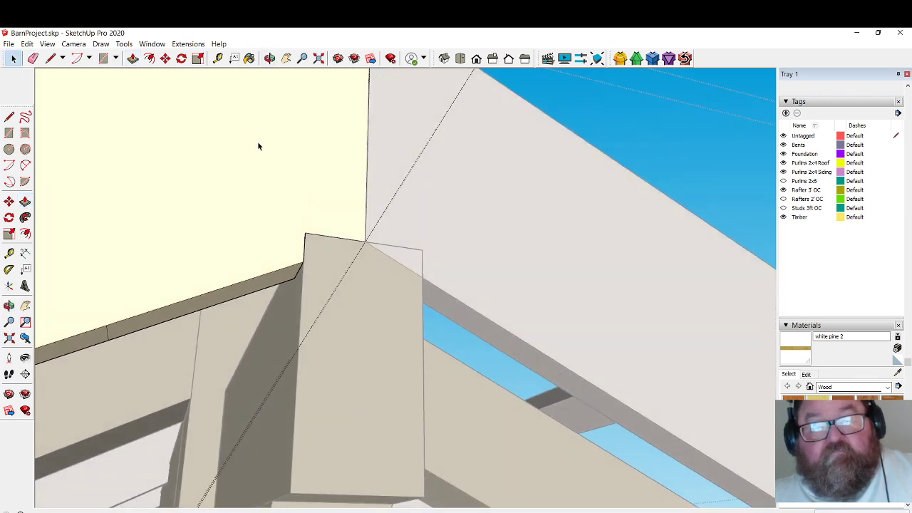
pyautogui.click(456, 219)
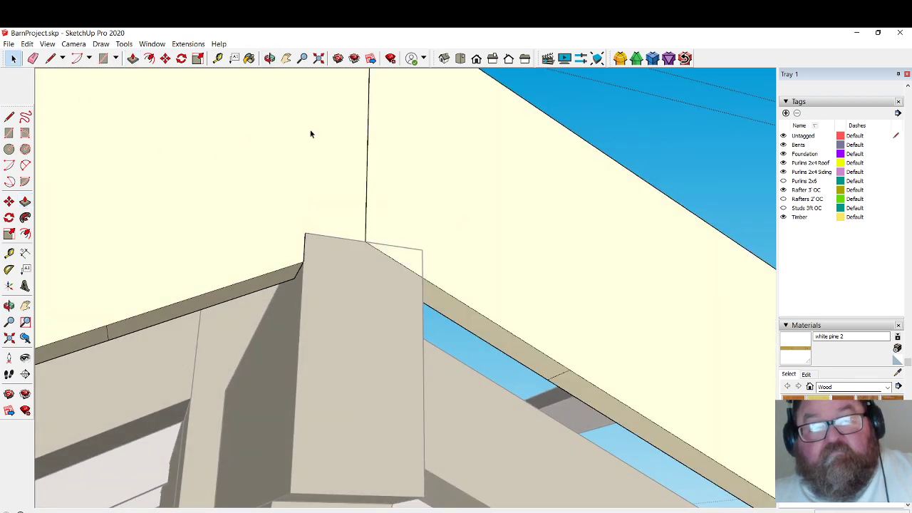
pyautogui.click(268, 58)
pyautogui.moveTo(397, 202); pyautogui.dragTo(228, 192)
pyautogui.click(13, 58)
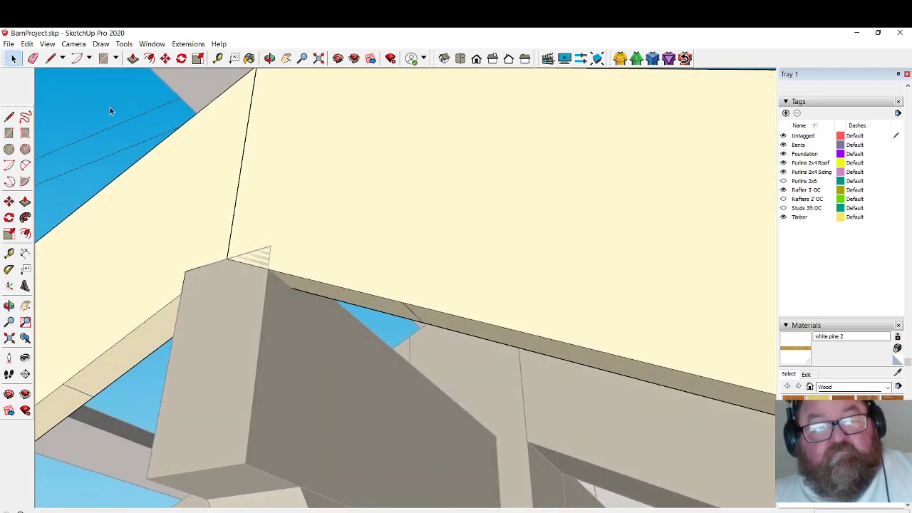
pyautogui.doubleClick(347, 179)
pyautogui.click(329, 230)
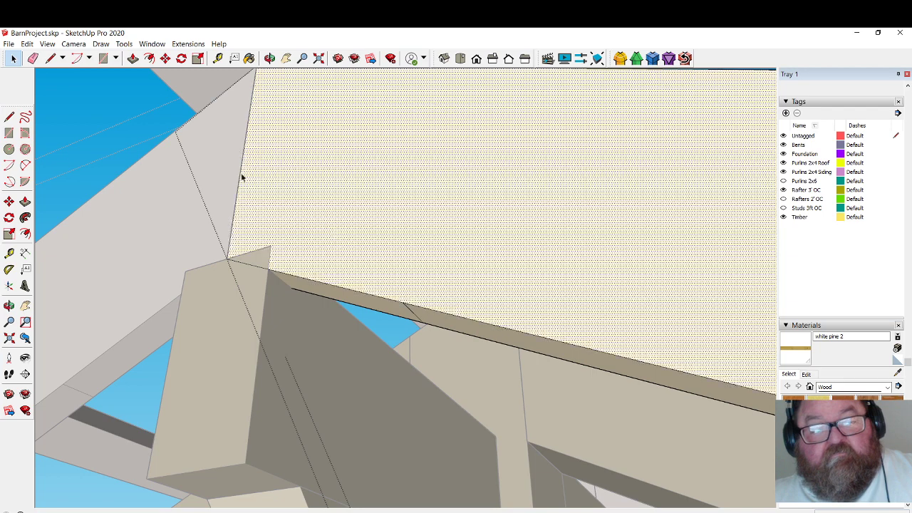
# Trace the ridge beam overlap on the opposite upper rafter and push it 1 1/2" through to cut the matching notch.
pyautogui.click(50, 58)
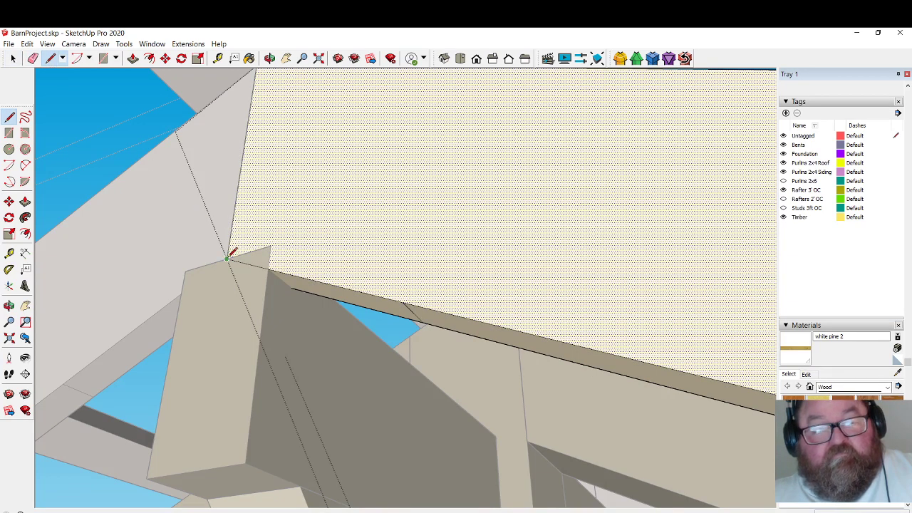
pyautogui.click(271, 245)
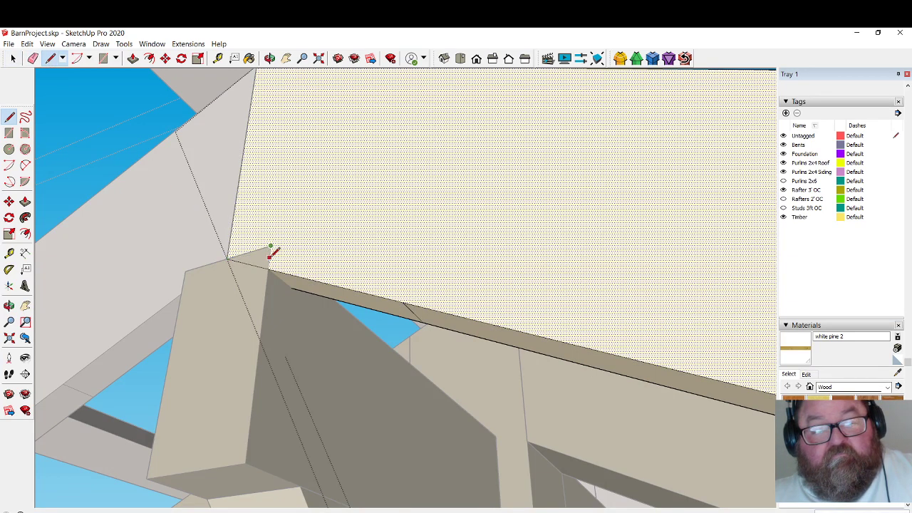
pyautogui.click(133, 60)
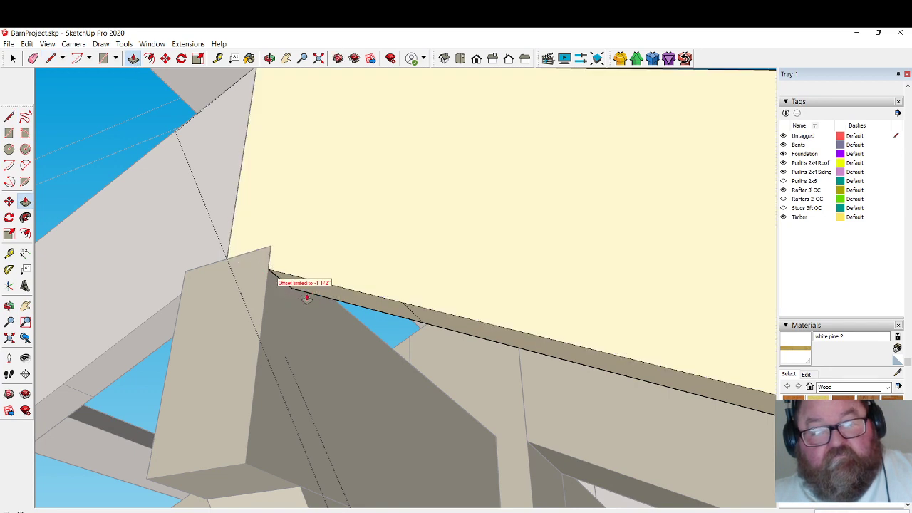
# Close the notched upper rafter and its end rafter set, returning to the whole barn model.
pyautogui.scroll(-2, 306, 298)
pyautogui.scroll(2, 266, 269)
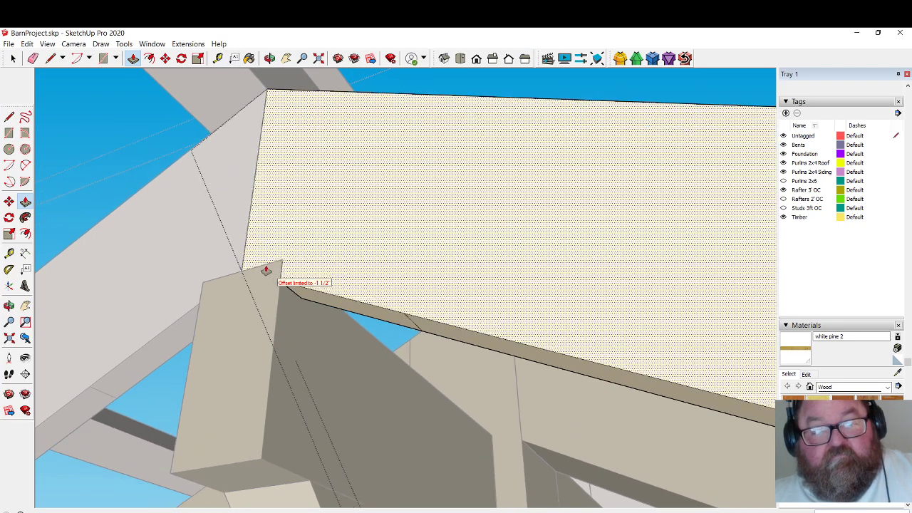
pyautogui.press('o')
pyautogui.moveTo(265, 159); pyautogui.dragTo(490, 374)
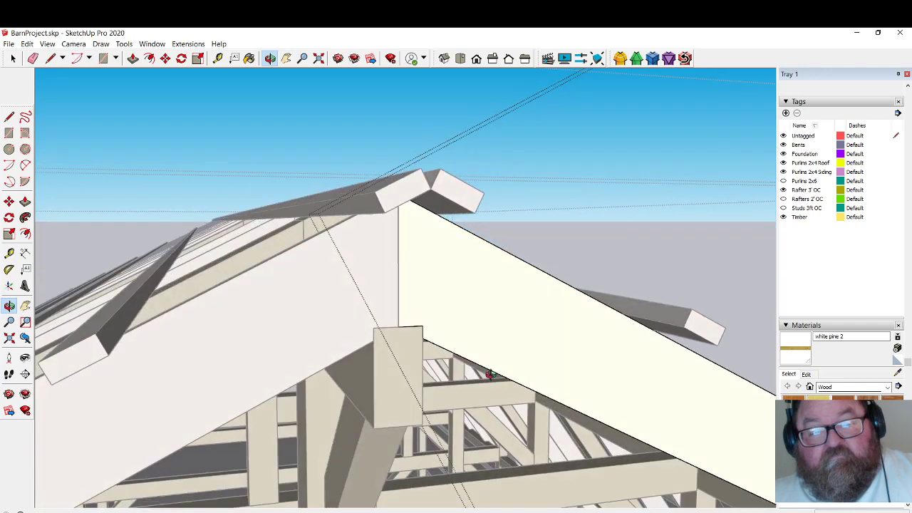
pyautogui.click(12, 57)
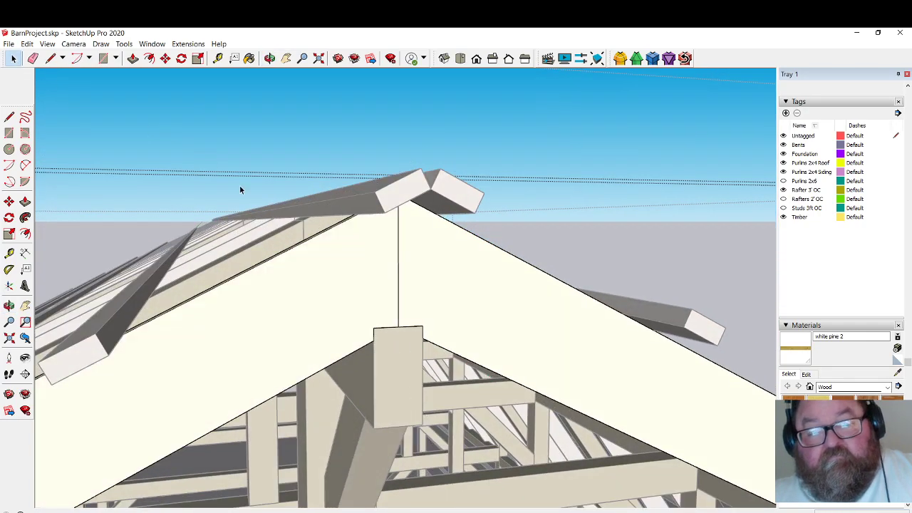
pyautogui.scroll(-4, 239, 185)
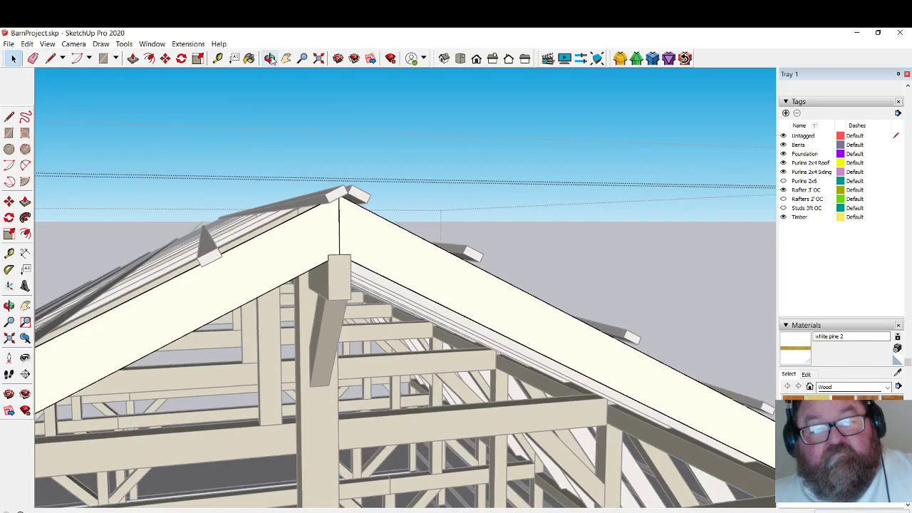
pyautogui.click(271, 58)
pyautogui.moveTo(320, 204); pyautogui.dragTo(399, 321)
pyautogui.moveTo(319, 447)
pyautogui.mouseDown()
pyautogui.moveTo(361, 349)
pyautogui.moveTo(327, 446)
pyautogui.mouseUp()
pyautogui.moveTo(349, 391); pyautogui.dragTo(364, 344)
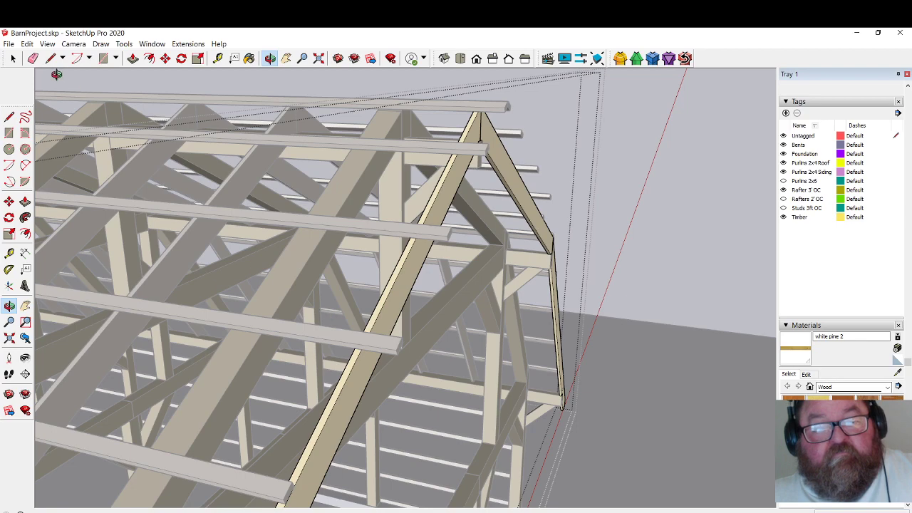
pyautogui.click(12, 58)
pyautogui.click(675, 228)
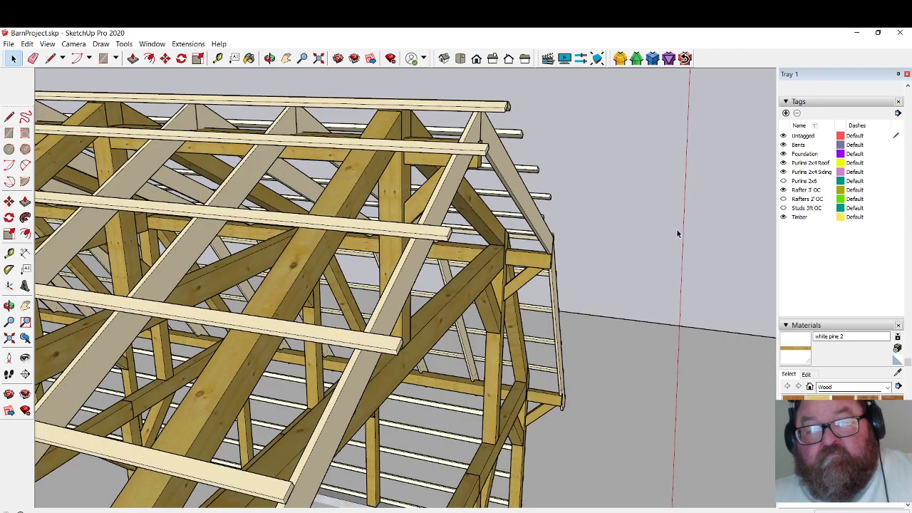
# Measure how far the selected roof purlin overhangs the end rafter.
pyautogui.click(399, 348)
pyautogui.scroll(5, 363, 360)
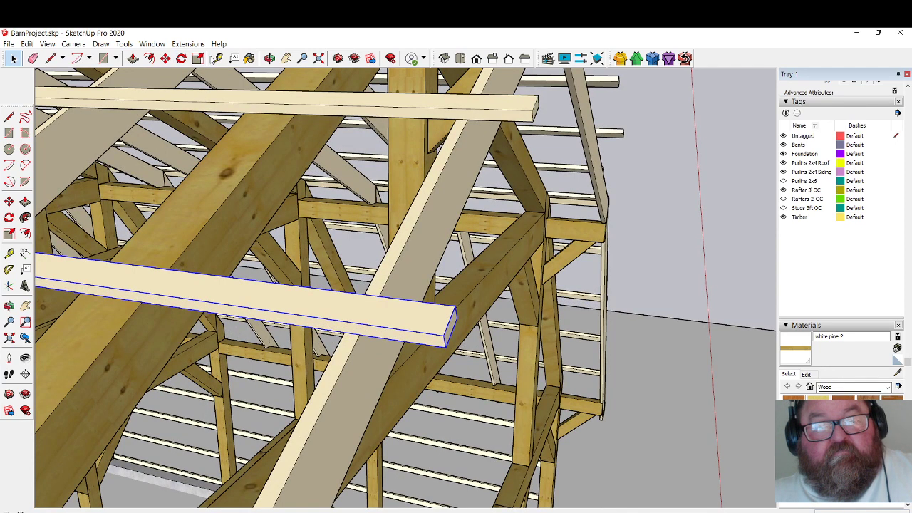
pyautogui.click(217, 58)
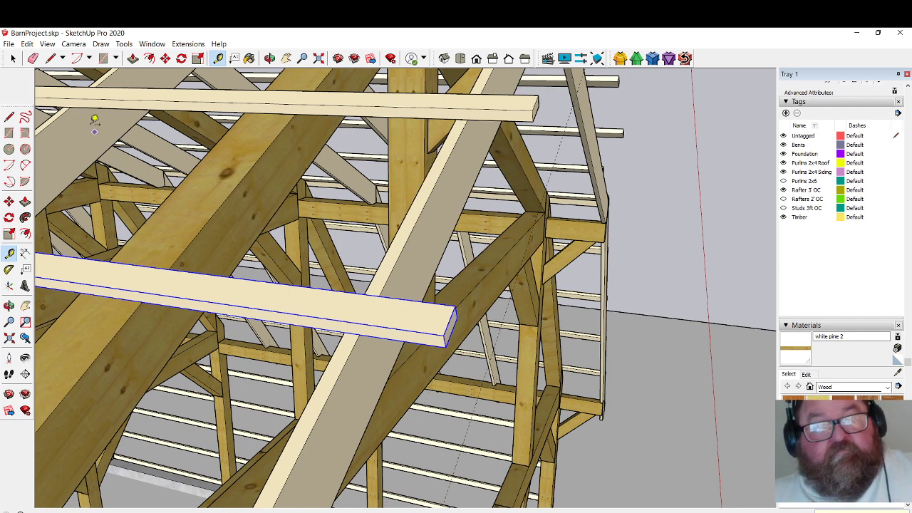
# Open the roof purlin component and push/pull its end face outward to lengthen the overhang past the end rafter.
pyautogui.click(12, 58)
pyautogui.doubleClick(419, 320)
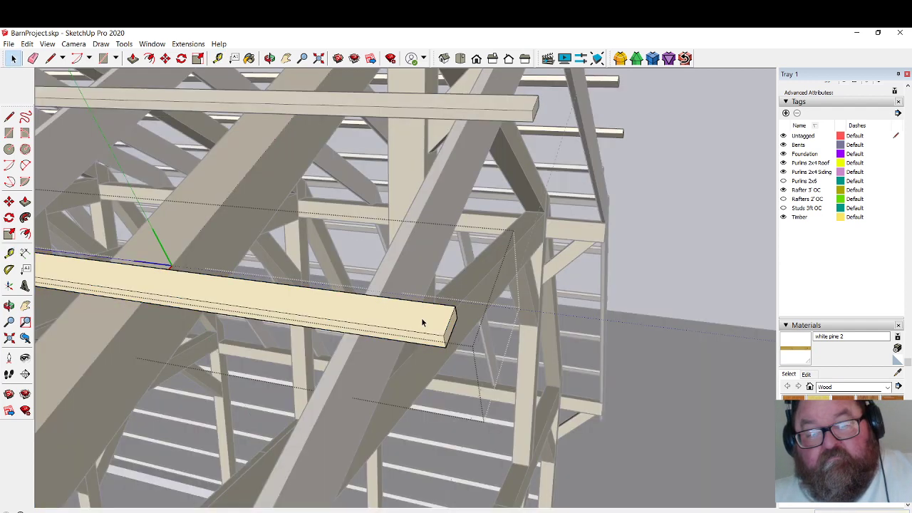
pyautogui.press('m')
pyautogui.hotkey('ctrl', 'a')
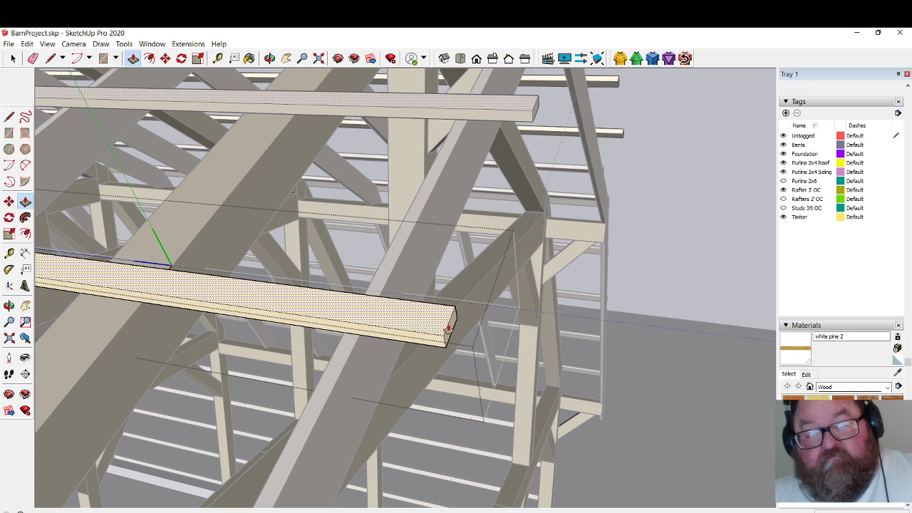
pyautogui.click(448, 326)
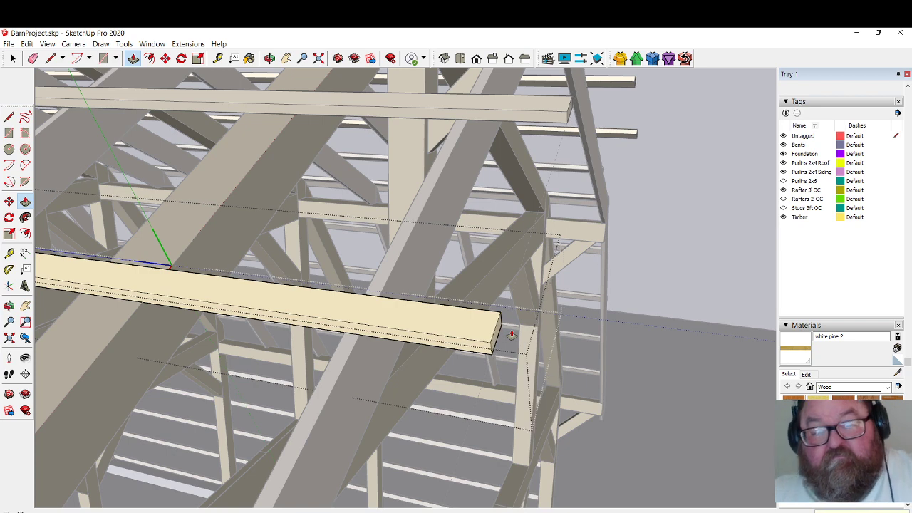
# Check the lengthened purlin overhang with the Tape Measure and close the purlin component.
pyautogui.click(218, 44)
pyautogui.click(239, 31)
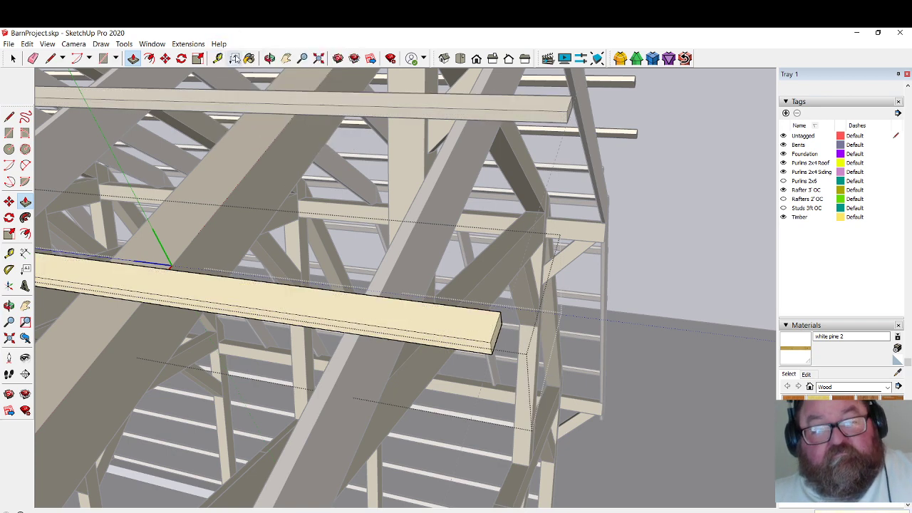
pyautogui.click(219, 58)
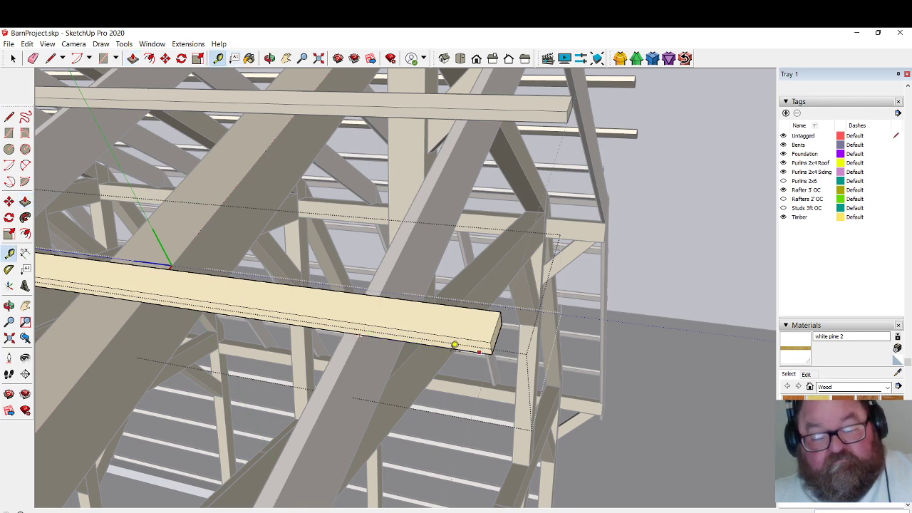
pyautogui.scroll(-1, 379, 328)
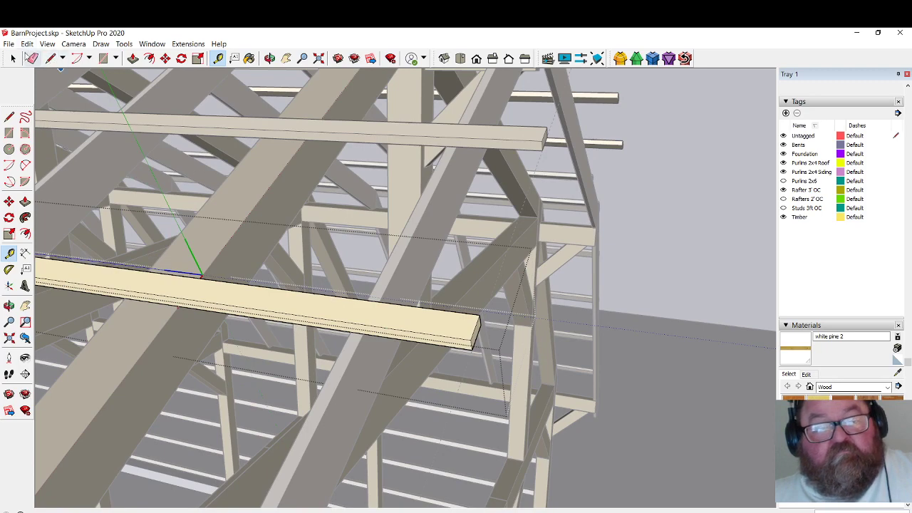
pyautogui.click(13, 59)
pyautogui.scroll(-5, 647, 169)
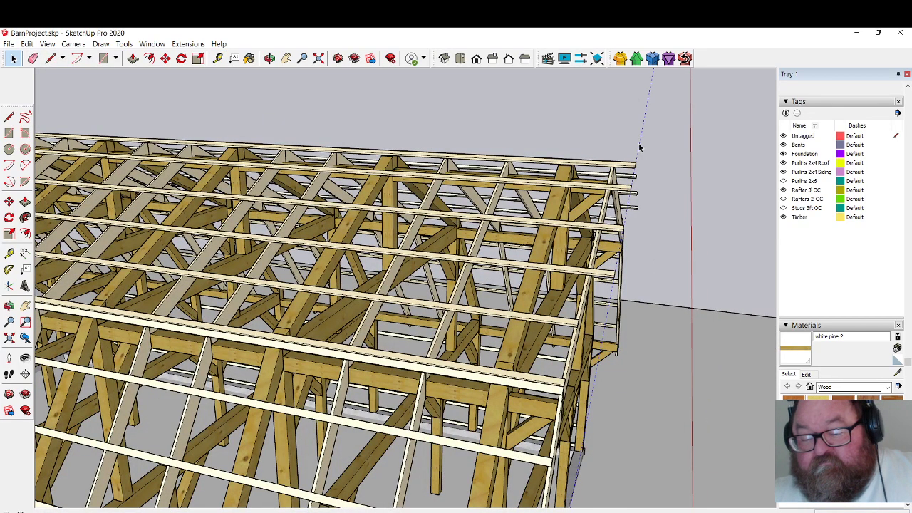
pyautogui.click(269, 58)
pyautogui.moveTo(505, 324); pyautogui.dragTo(299, 240)
pyautogui.scroll(3, 352, 287)
pyautogui.scroll(-5, 364, 300)
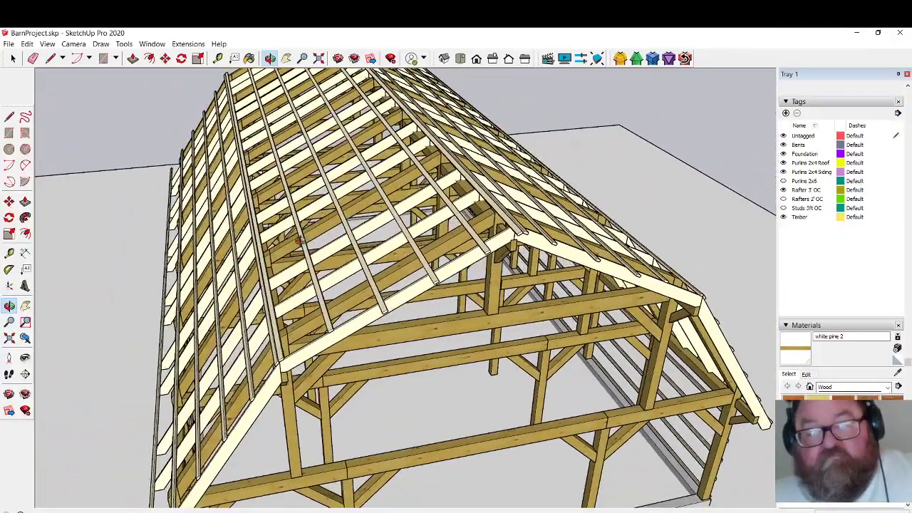
pyautogui.click(13, 58)
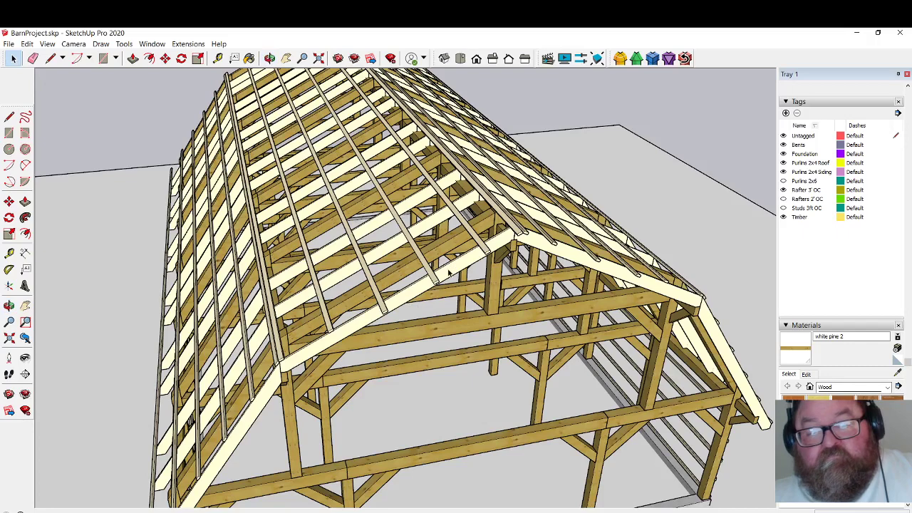
pyautogui.doubleClick(449, 272)
pyautogui.scroll(-5, 464, 305)
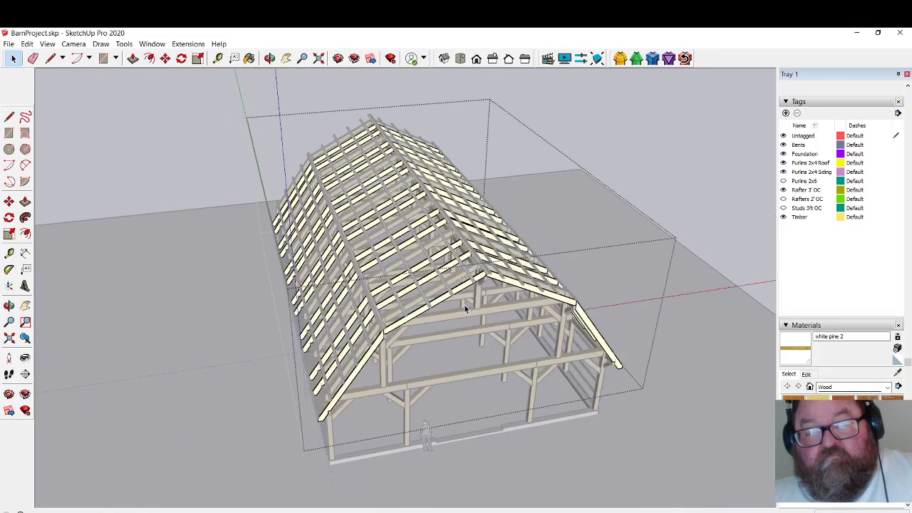
pyautogui.click(186, 121)
pyautogui.scroll(3, 443, 294)
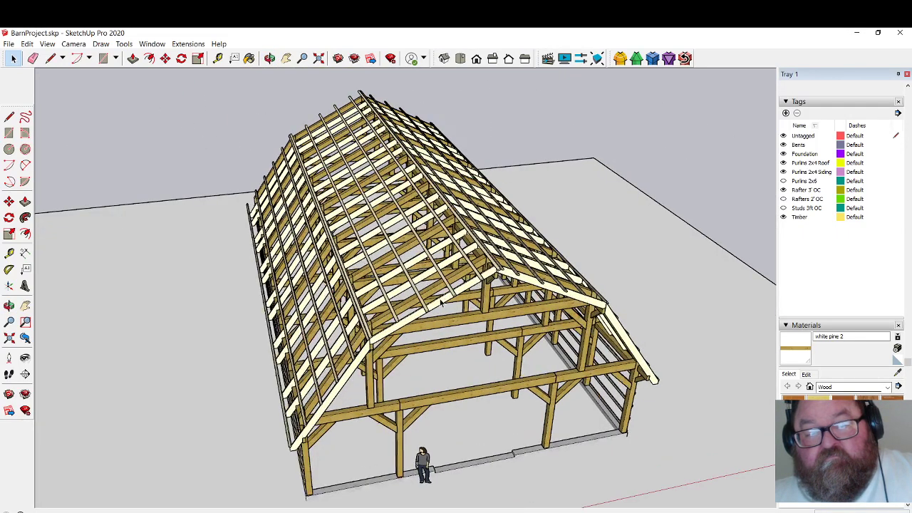
pyautogui.click(441, 303)
pyautogui.rightClick(441, 302)
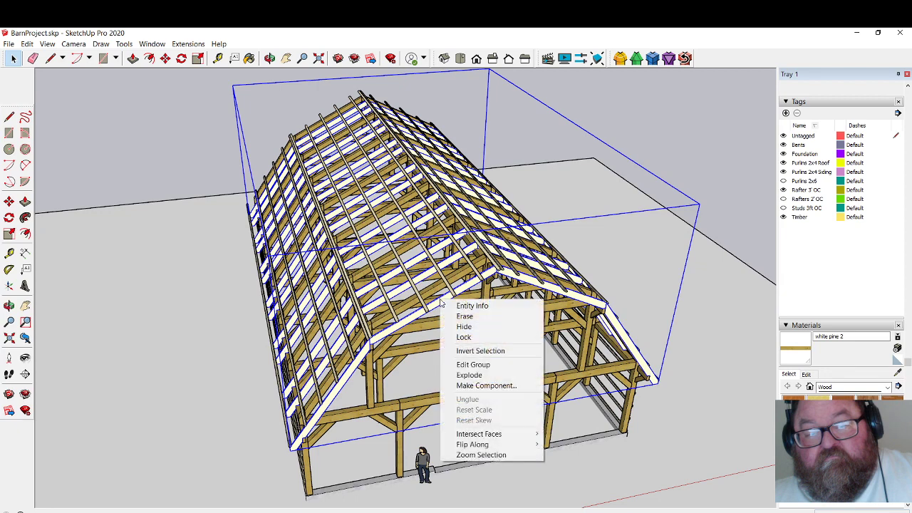
pyautogui.click(466, 361)
pyautogui.click(160, 201)
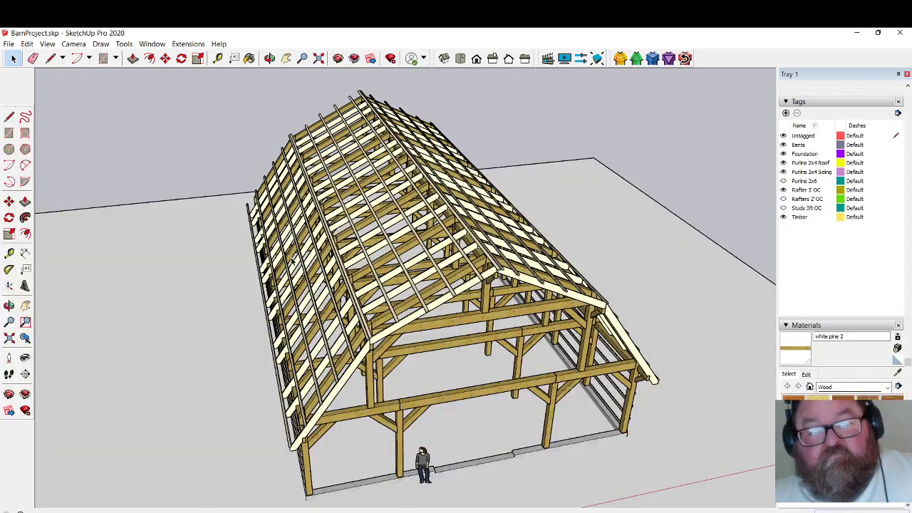
# Explode the group that holds all the roof rafters into its individual rafter sets.
pyautogui.click(467, 287)
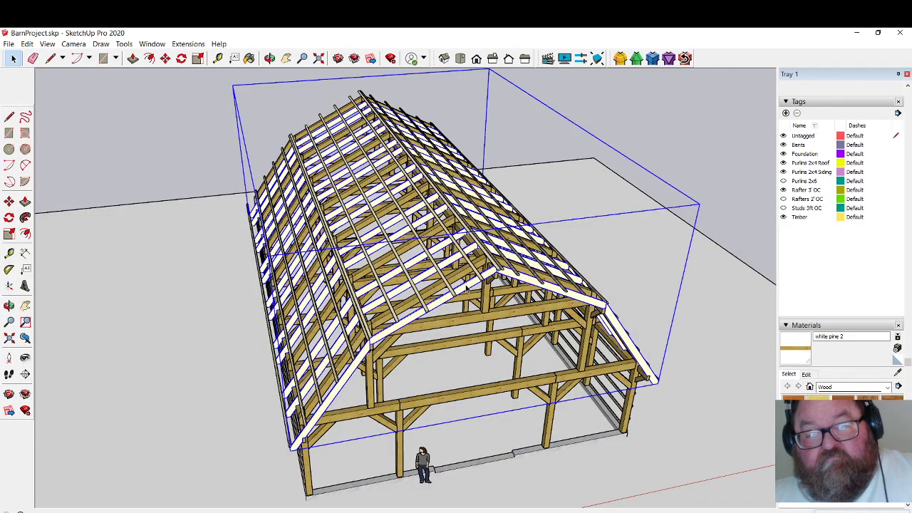
pyautogui.rightClick(466, 287)
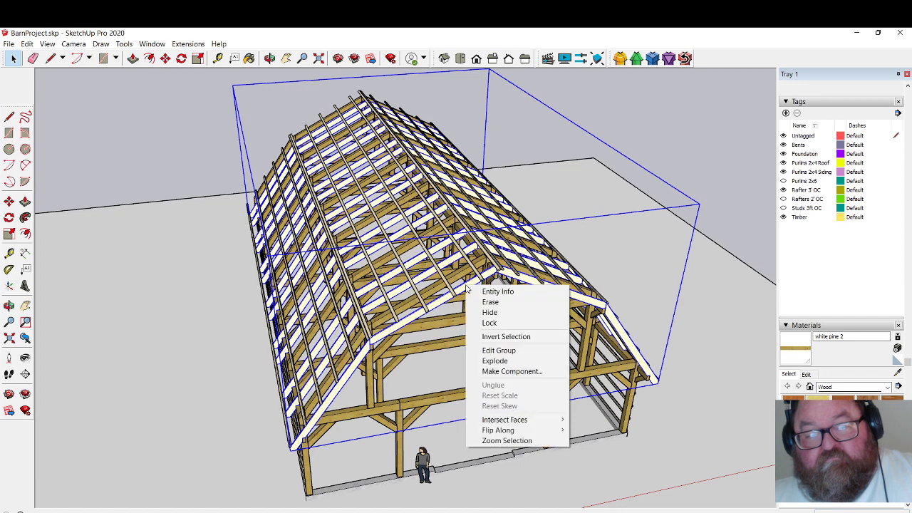
pyautogui.click(483, 361)
pyautogui.click(187, 200)
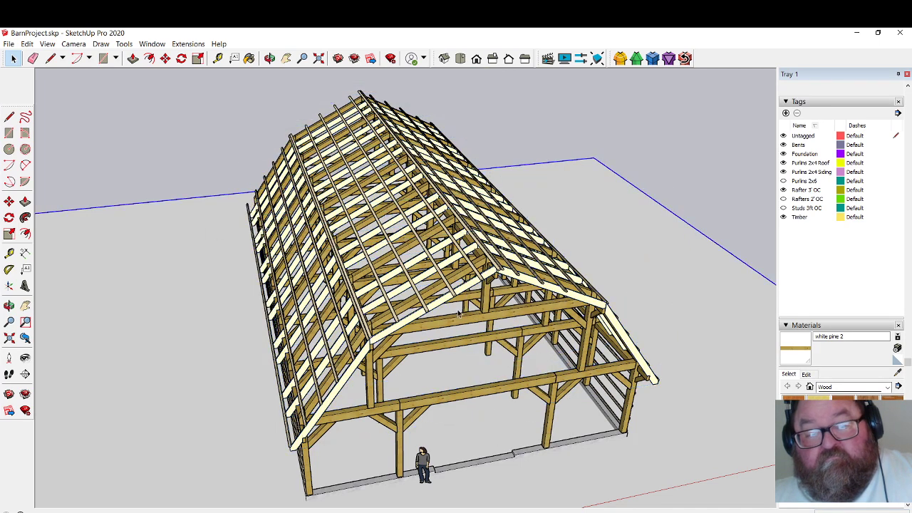
# Examine whether the end rafter set and the rafter set behind it are groups or components.
pyautogui.click(471, 285)
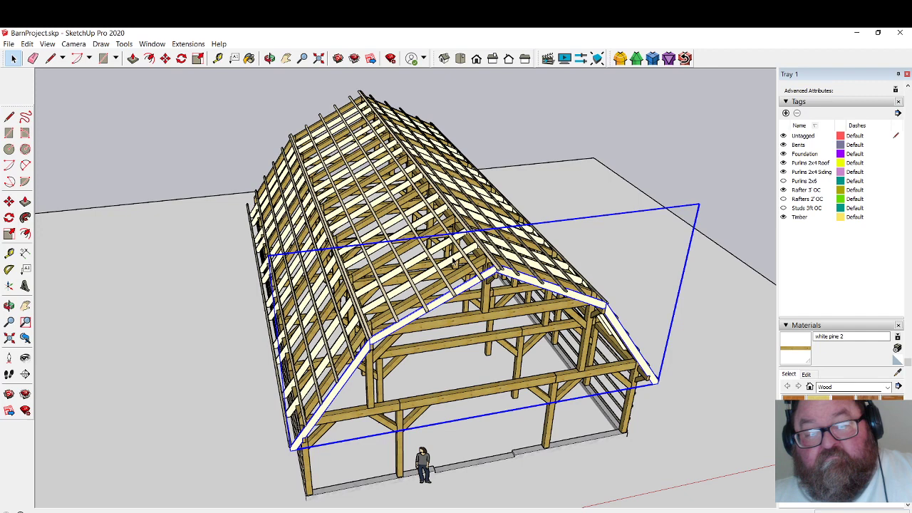
pyautogui.click(453, 262)
pyautogui.rightClick(453, 260)
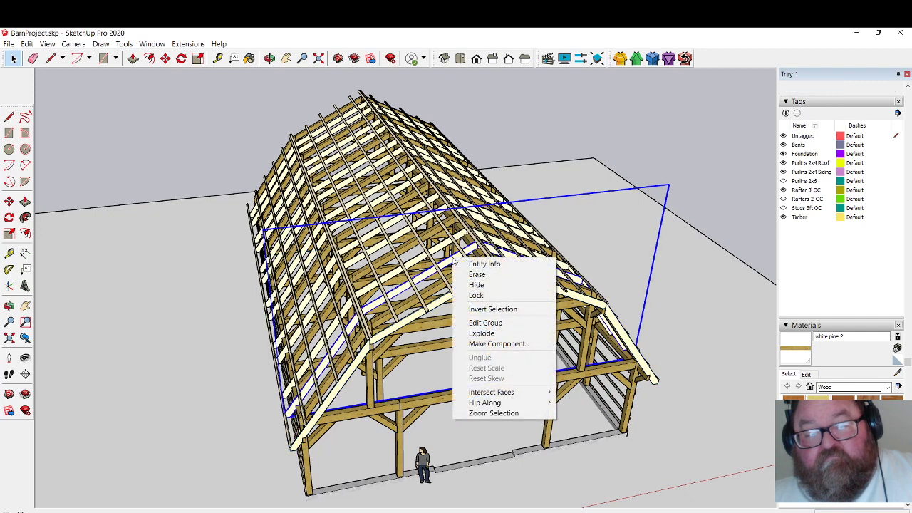
pyautogui.click(221, 169)
pyautogui.scroll(4, 497, 313)
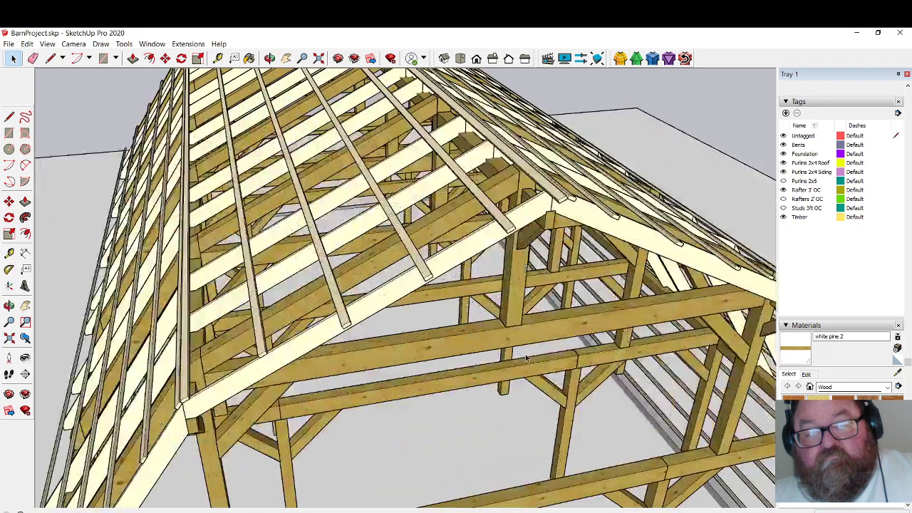
pyautogui.scroll(-3, 470, 310)
pyautogui.click(465, 272)
pyautogui.rightClick(466, 271)
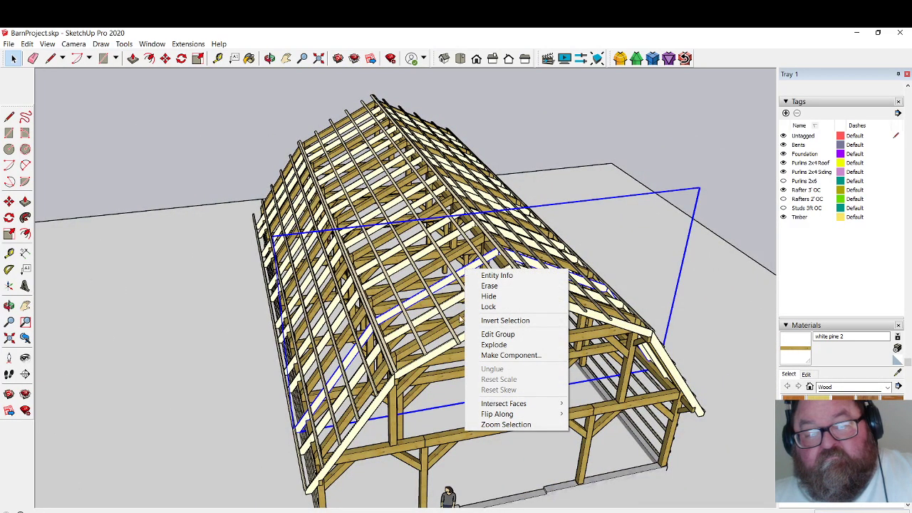
pyautogui.click(549, 147)
pyautogui.scroll(3, 527, 314)
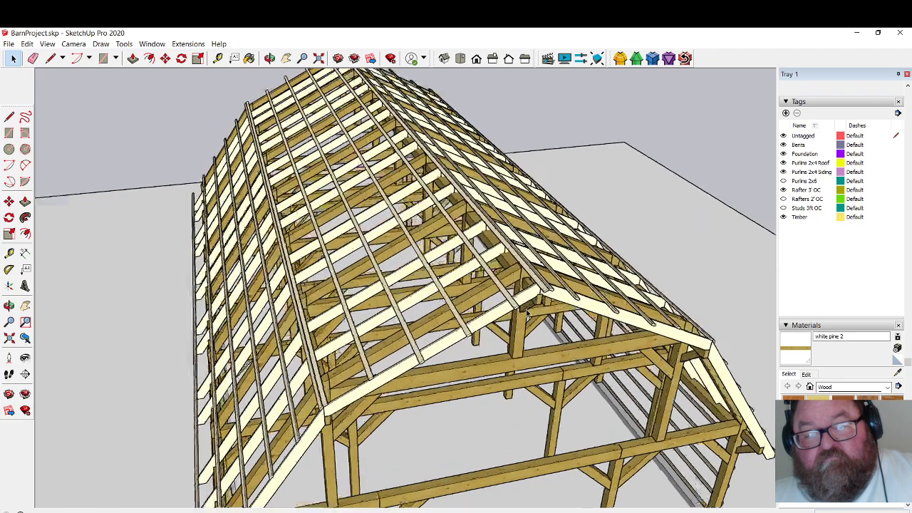
pyautogui.scroll(3, 527, 313)
pyautogui.click(520, 282)
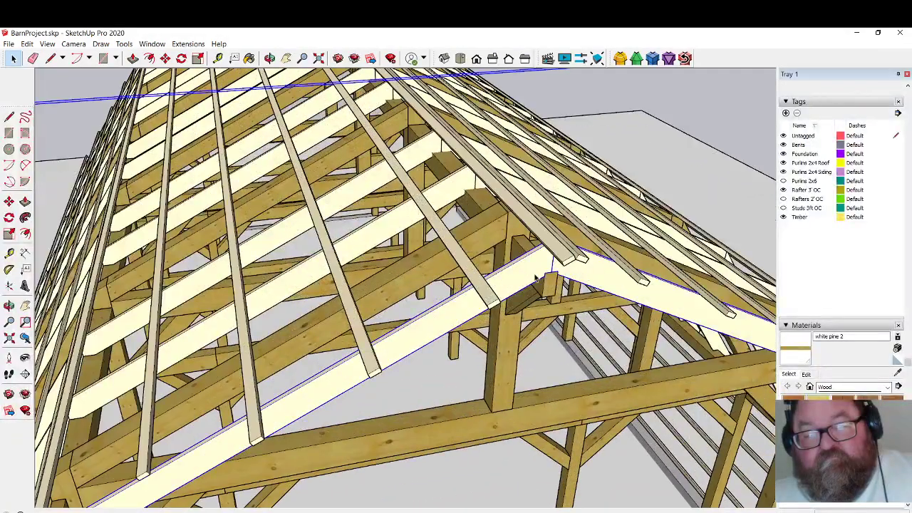
pyautogui.scroll(-5, 524, 279)
pyautogui.rightClick(527, 276)
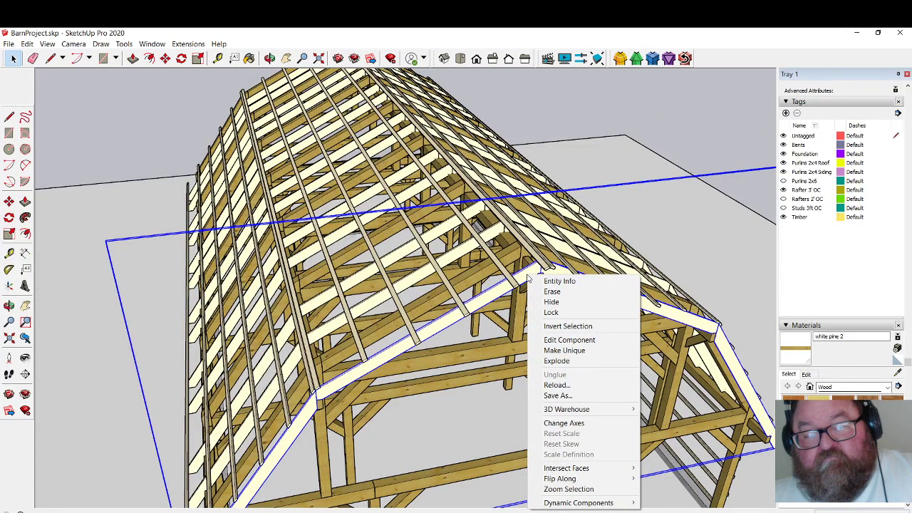
pyautogui.click(604, 168)
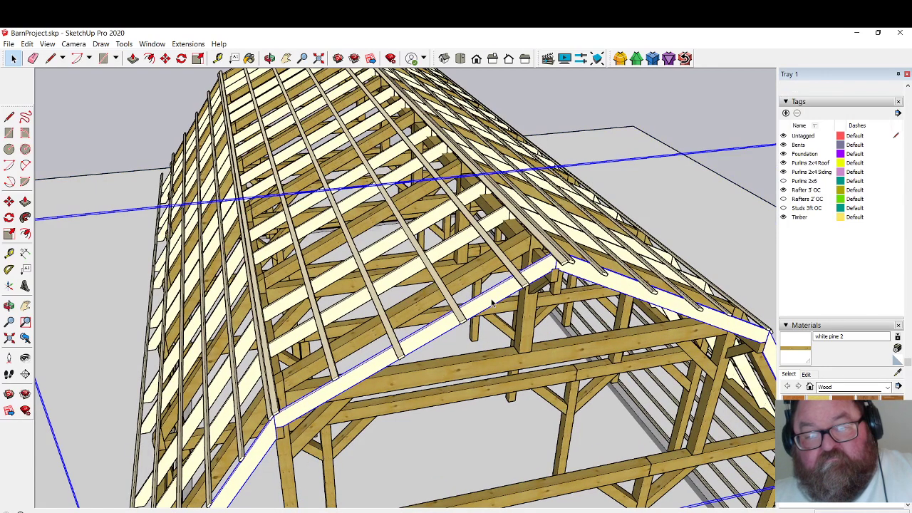
# Open the end rafter set and copy one upper rafter outward to the ends of the overhanging roof purlins.
pyautogui.doubleClick(484, 298)
pyautogui.click(491, 303)
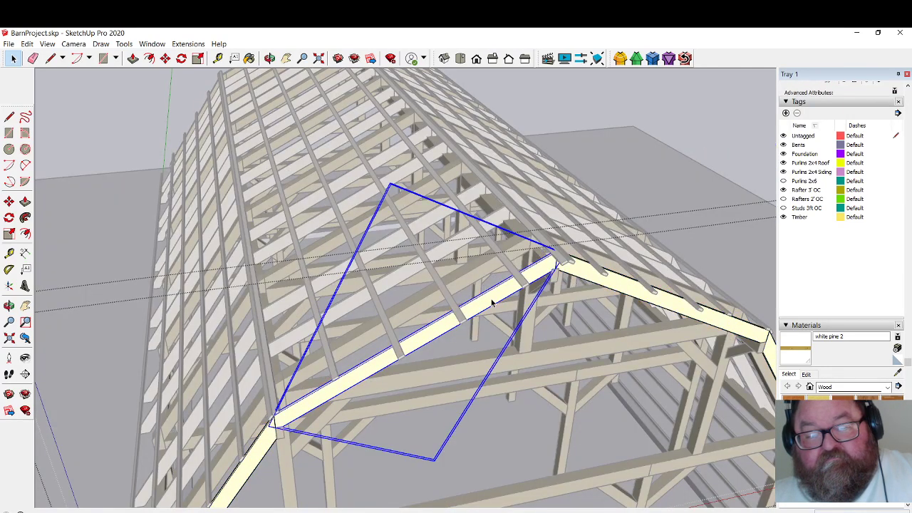
pyautogui.click(269, 58)
pyautogui.moveTo(491, 306); pyautogui.dragTo(611, 265)
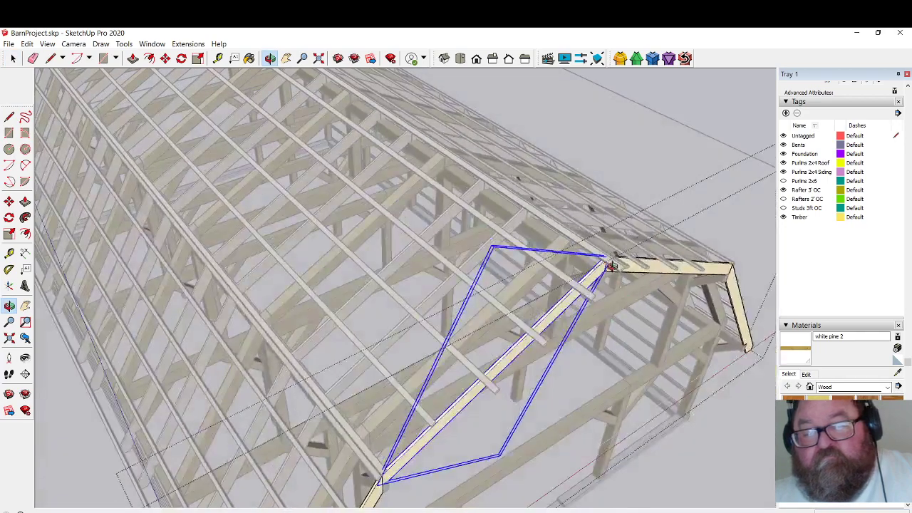
pyautogui.scroll(6, 609, 263)
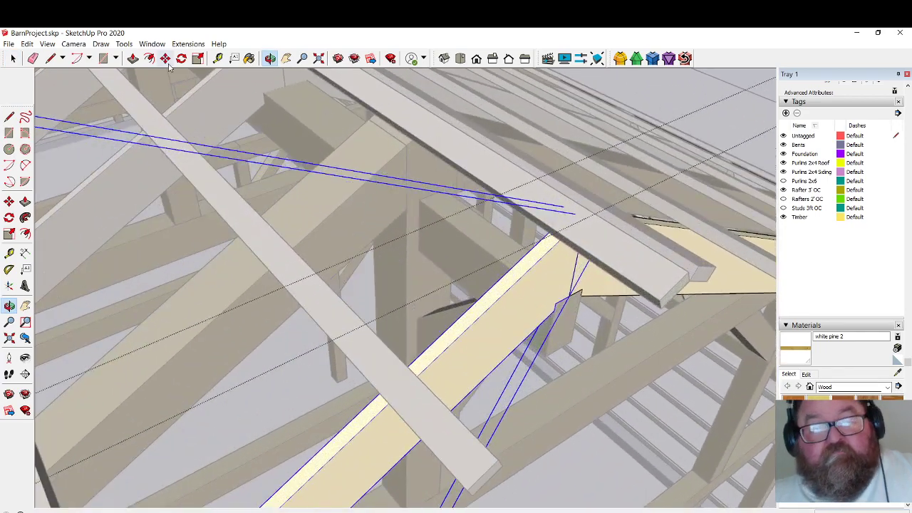
pyautogui.click(166, 59)
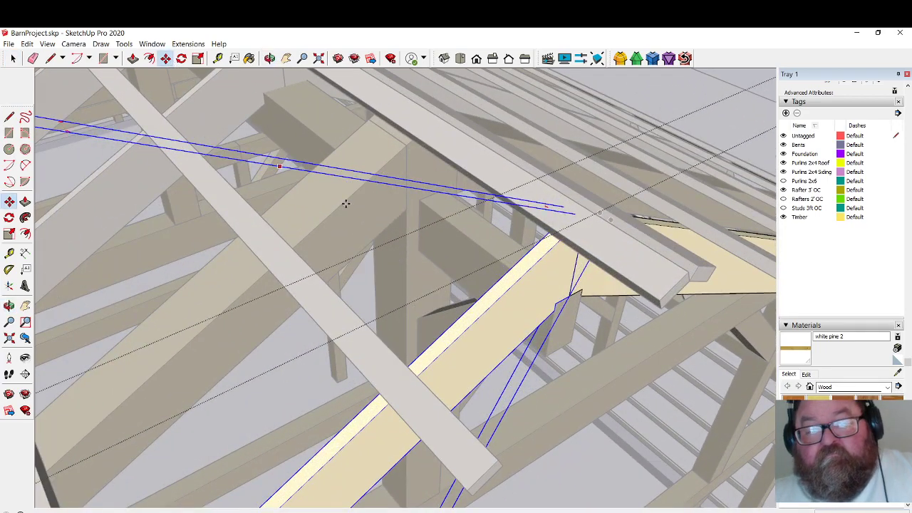
pyautogui.click(559, 241)
pyautogui.press('ctrl')
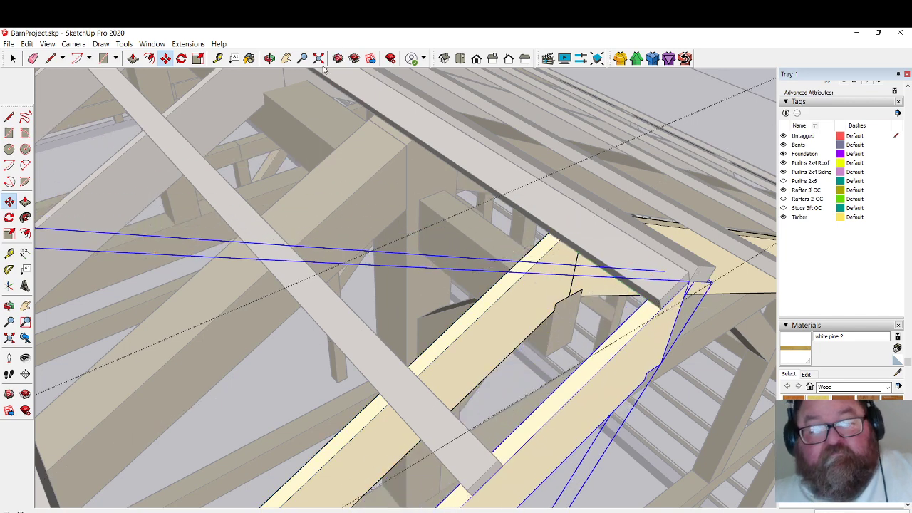
# Copy the opposite upper rafter outward to meet the first copied rafter at the ridge.
pyautogui.click(269, 59)
pyautogui.moveTo(499, 300); pyautogui.dragTo(286, 311)
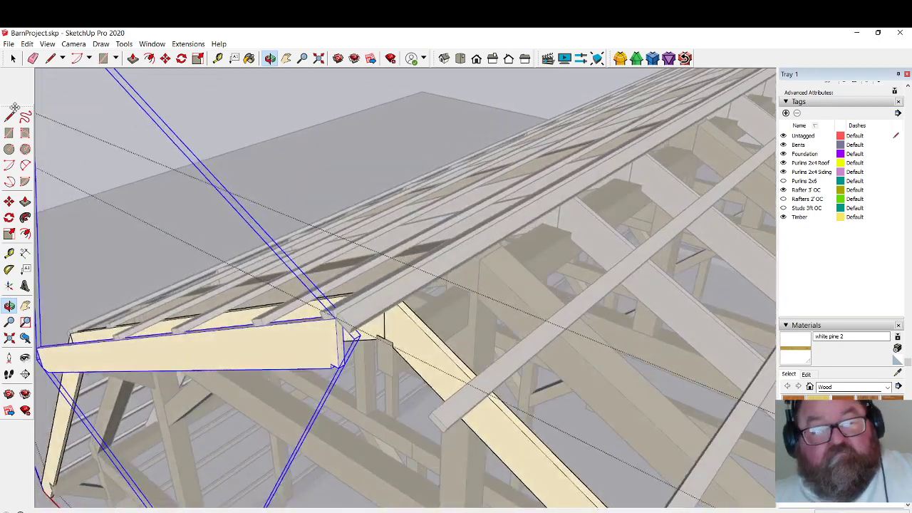
pyautogui.press('space')
pyautogui.click(392, 325)
pyautogui.scroll(2, 388, 326)
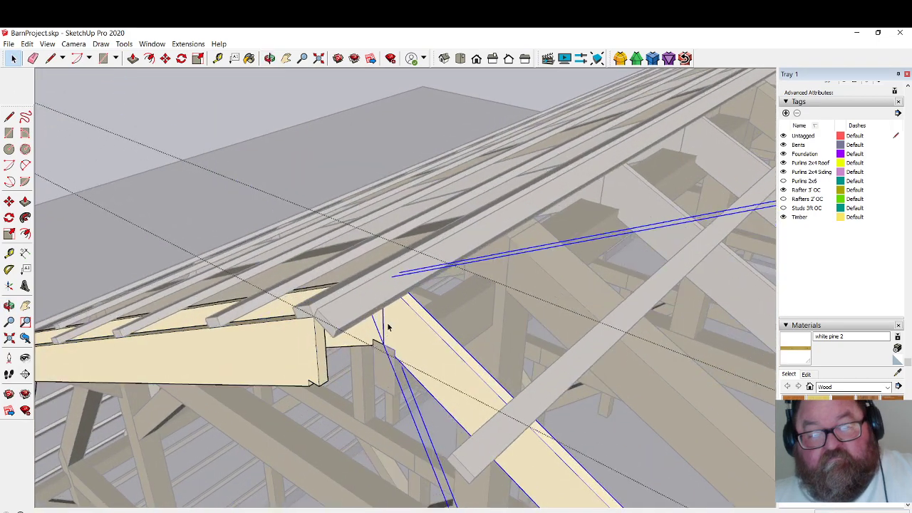
pyautogui.click(166, 58)
pyautogui.scroll(2, 413, 302)
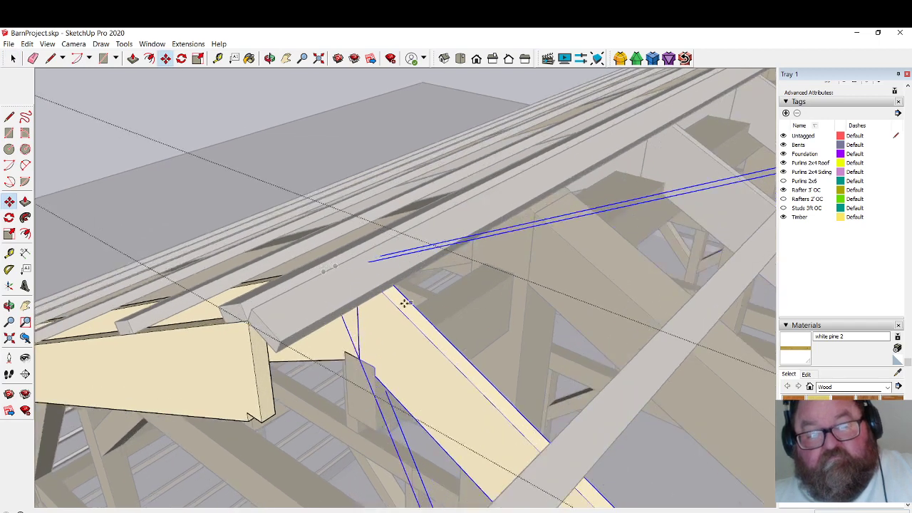
pyautogui.moveTo(382, 292); pyautogui.dragTo(288, 352)
pyautogui.scroll(-2, 363, 328)
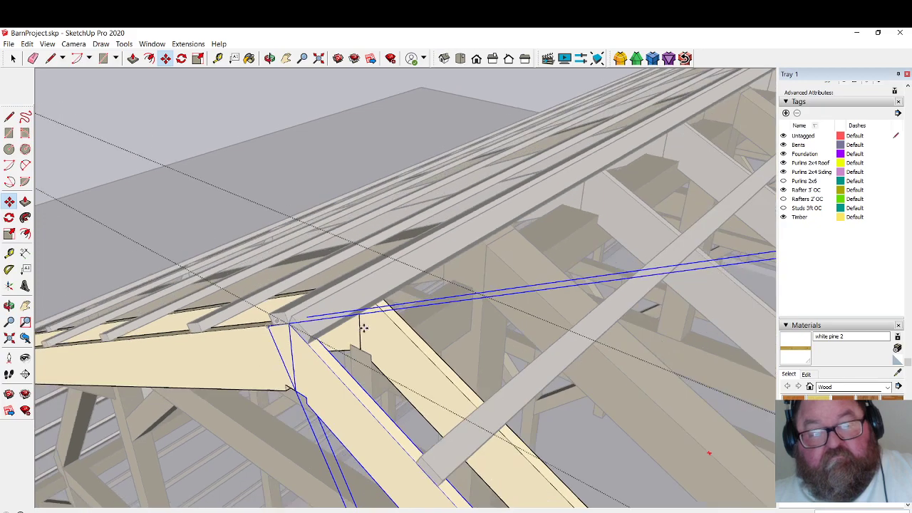
# Make the first copied upper rafter at the purlin ends a unique component.
pyautogui.click(270, 59)
pyautogui.moveTo(398, 285); pyautogui.dragTo(588, 285)
pyautogui.moveTo(430, 353); pyautogui.dragTo(561, 309)
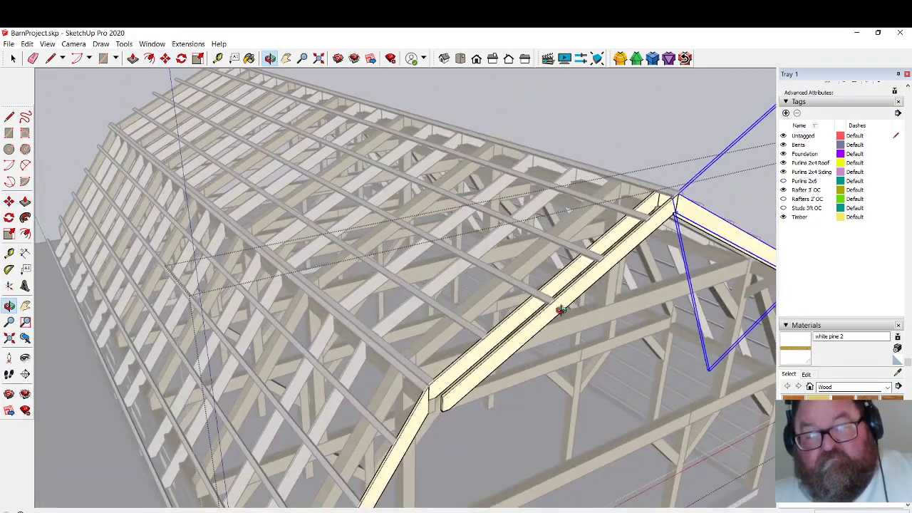
pyautogui.scroll(2, 499, 352)
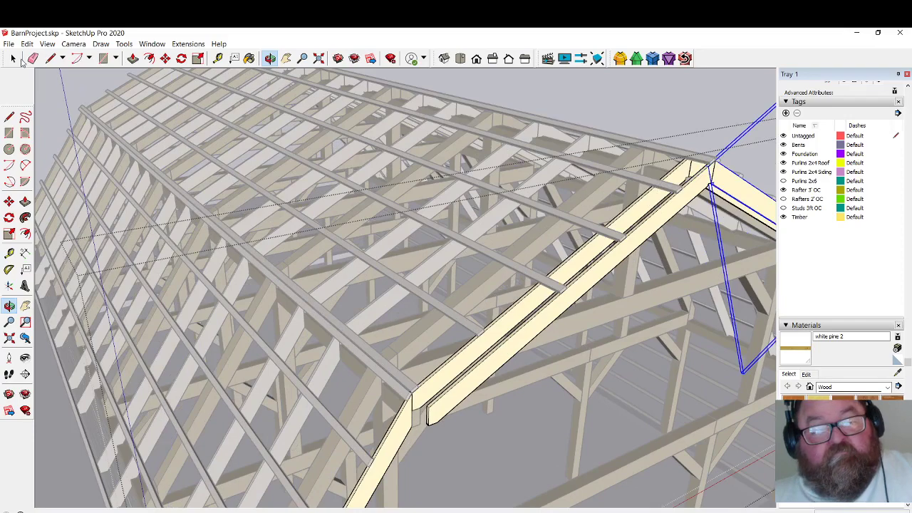
pyautogui.click(13, 58)
pyautogui.scroll(-3, 386, 326)
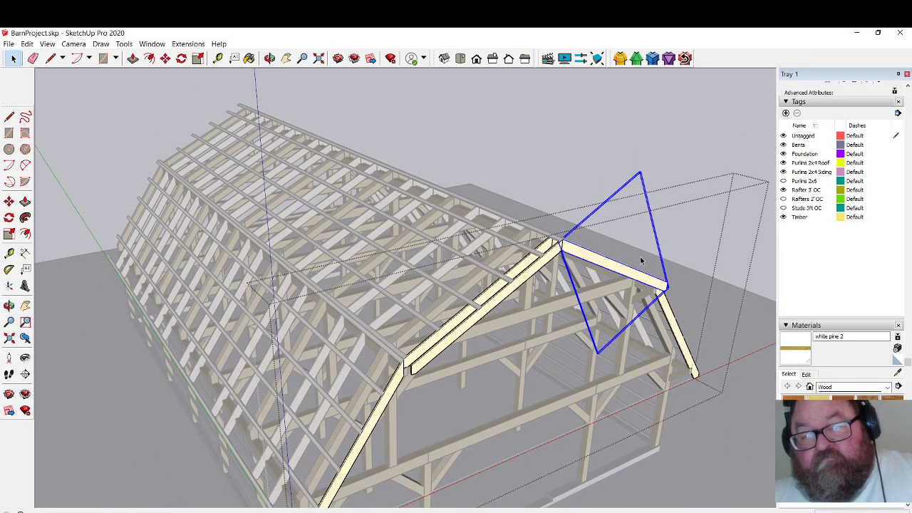
pyautogui.scroll(2, 640, 260)
pyautogui.click(522, 260)
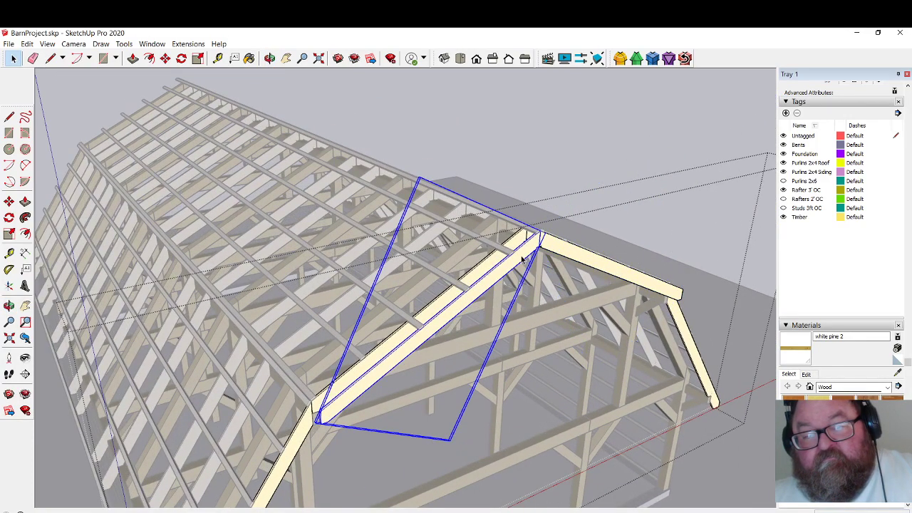
pyautogui.rightClick(522, 259)
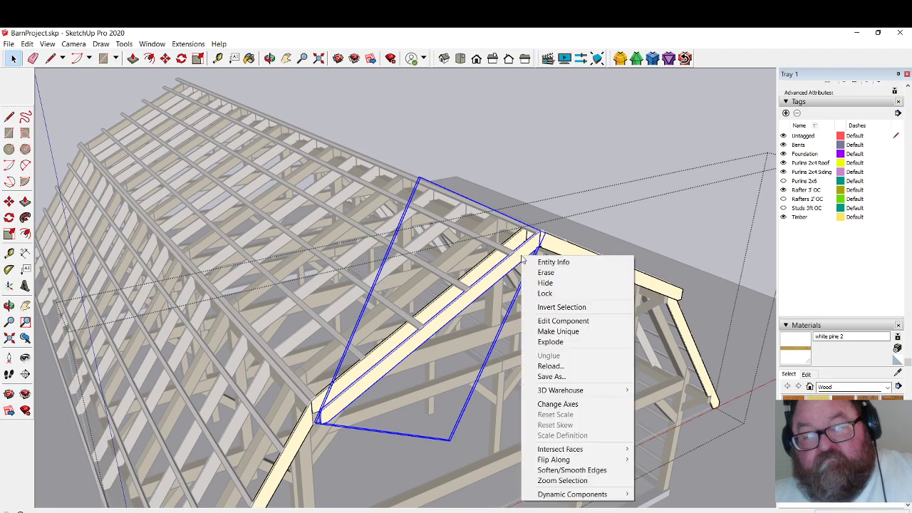
pyautogui.click(557, 332)
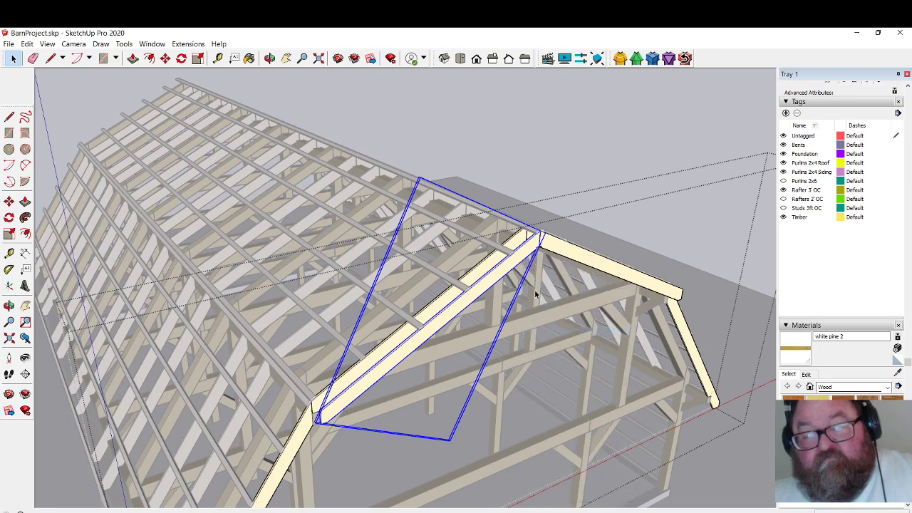
# Delete the copied upper rafter on the opposite roof slope.
pyautogui.click(566, 250)
pyautogui.press('Delete')
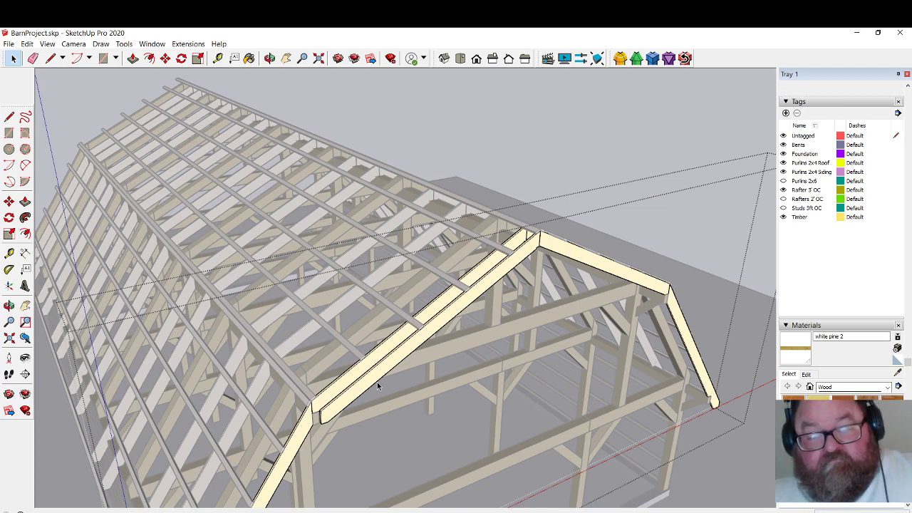
# Open the unique outer rafter component for editing and select its outer face.
pyautogui.click(501, 272)
pyautogui.scroll(8, 418, 342)
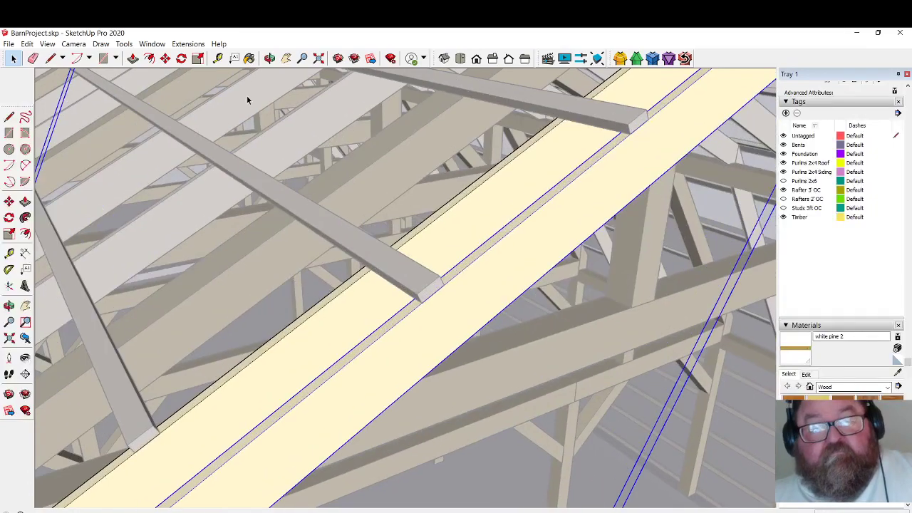
pyautogui.click(269, 57)
pyautogui.moveTo(418, 289)
pyautogui.mouseDown()
pyautogui.moveTo(385, 254)
pyautogui.moveTo(312, 223)
pyautogui.moveTo(376, 183)
pyautogui.moveTo(425, 277)
pyautogui.mouseUp()
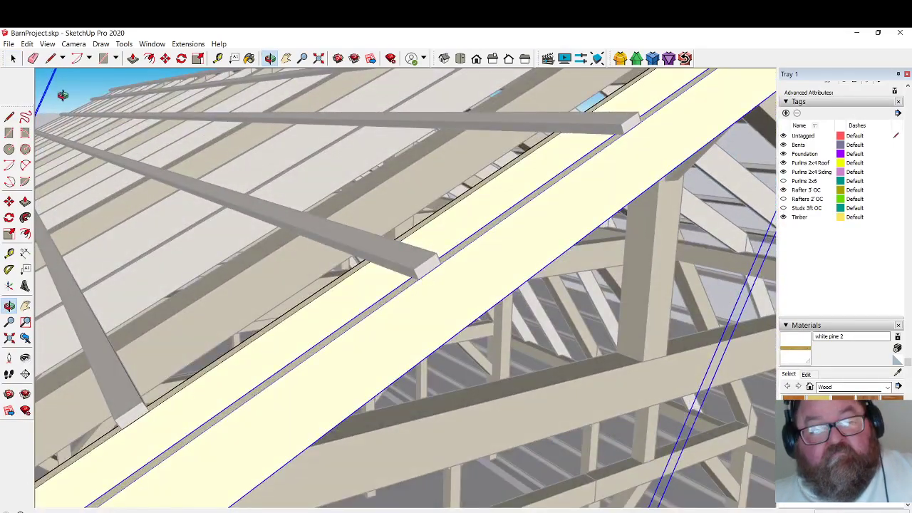
pyautogui.press('space')
pyautogui.doubleClick(425, 302)
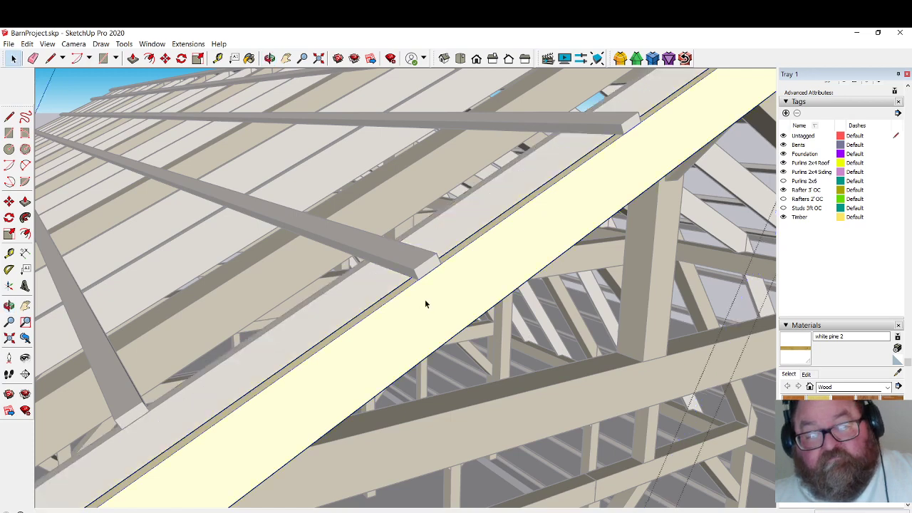
pyautogui.scroll(1, 425, 302)
pyautogui.click(422, 302)
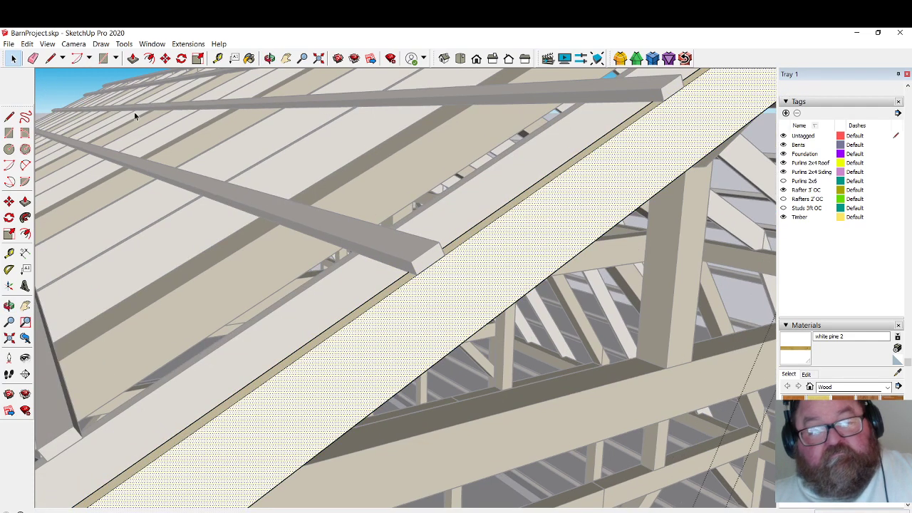
# Draw a line across the rafter's outer face from the purlin's lower corner to the bottom edge and try to push/pull the divided face.
pyautogui.click(51, 58)
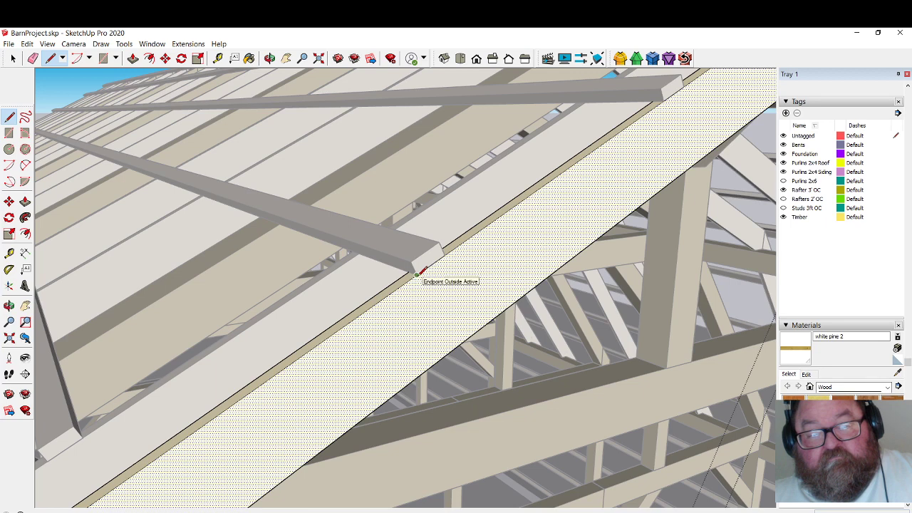
pyautogui.click(417, 274)
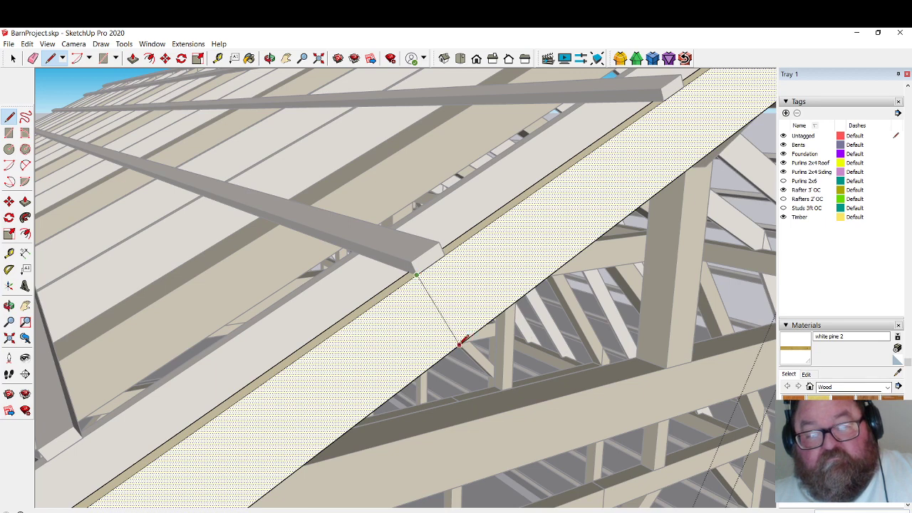
pyautogui.click(452, 350)
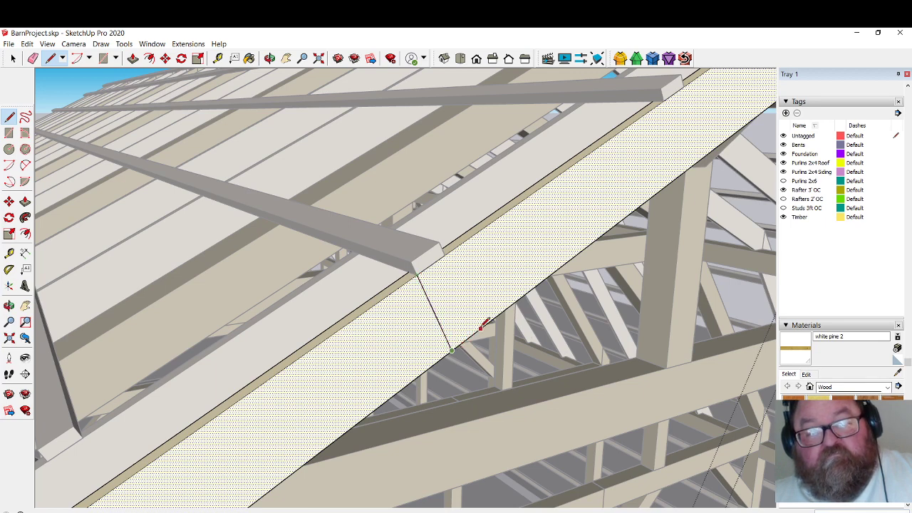
pyautogui.click(10, 270)
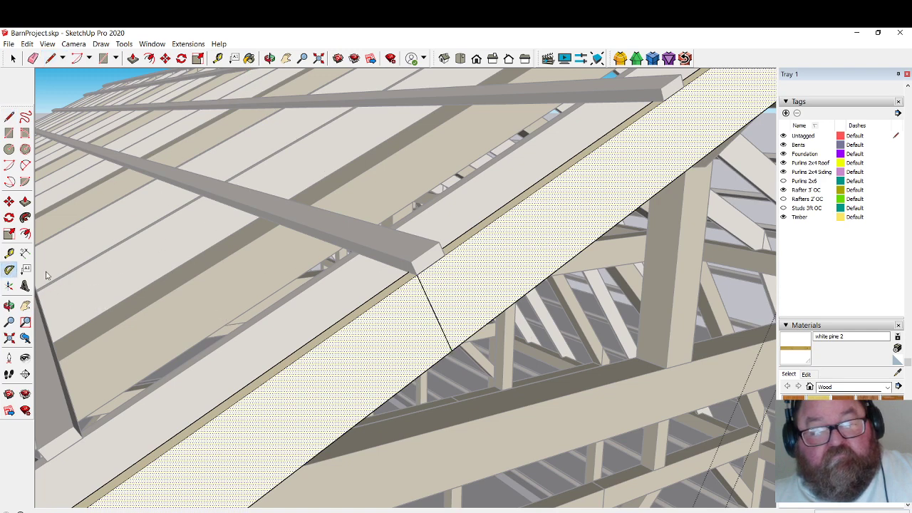
pyautogui.click(416, 276)
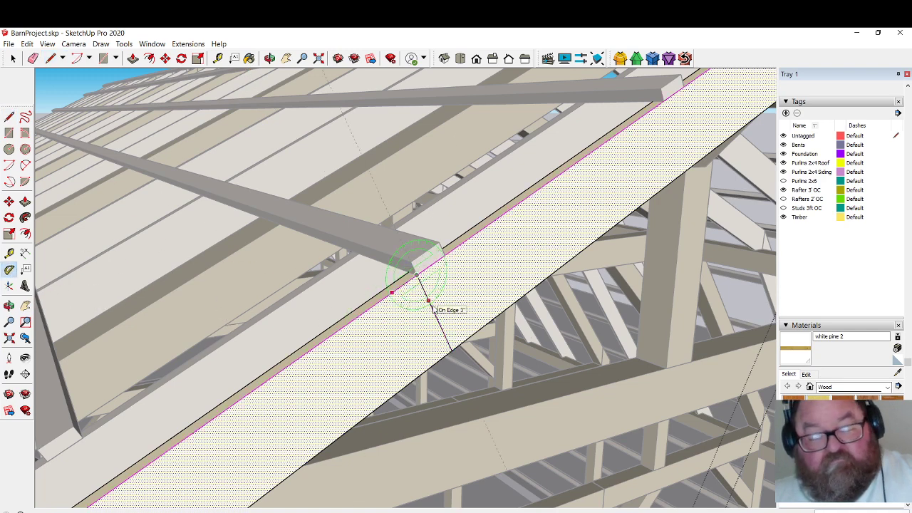
pyautogui.click(132, 58)
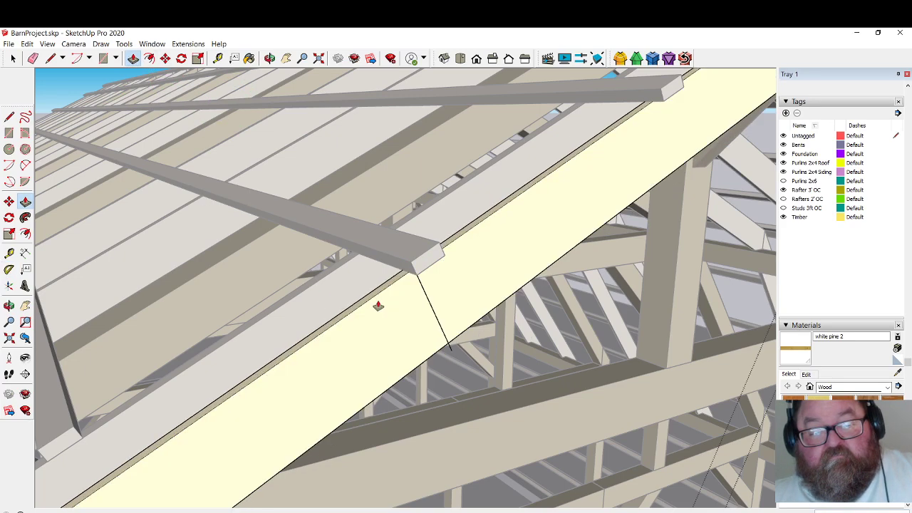
pyautogui.doubleClick(376, 304)
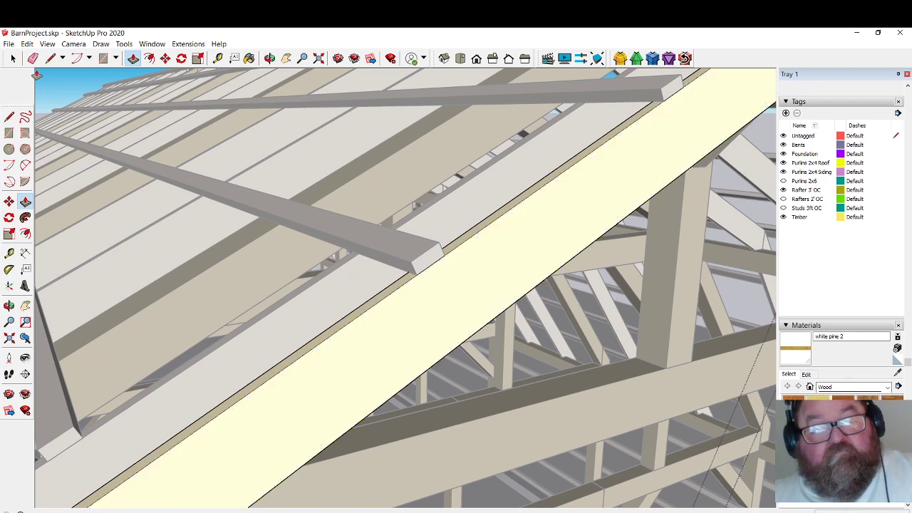
# Redraw the dividing line from the purlin corner across the rafter face, try Push/Pull on one part, and erase the line.
pyautogui.click(14, 57)
pyautogui.click(429, 337)
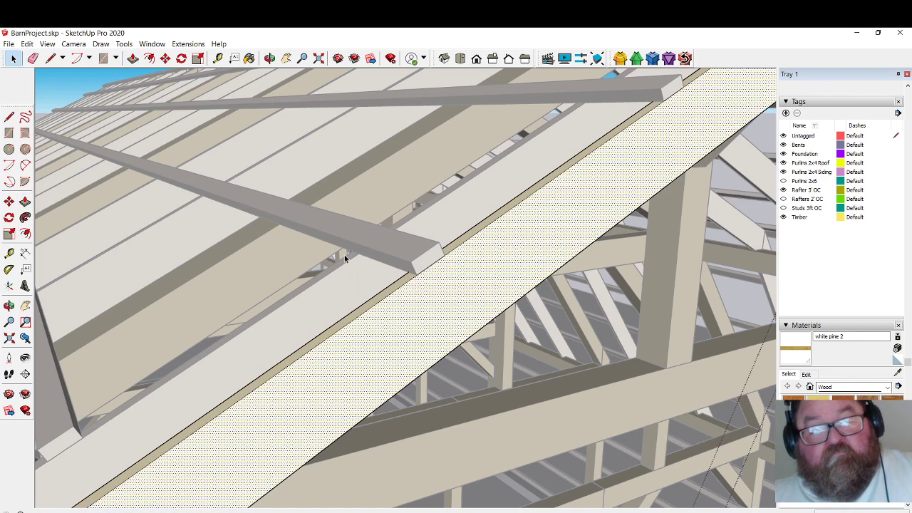
pyautogui.click(54, 61)
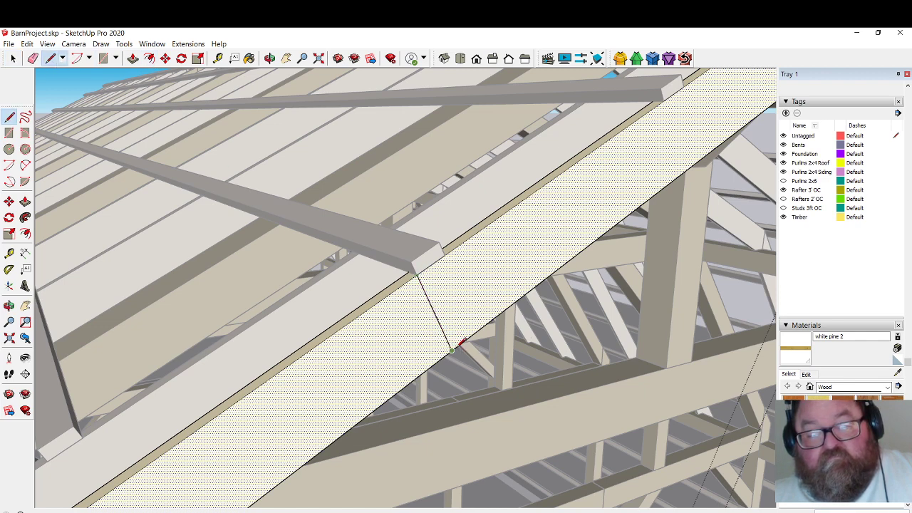
pyautogui.click(451, 349)
pyautogui.click(132, 58)
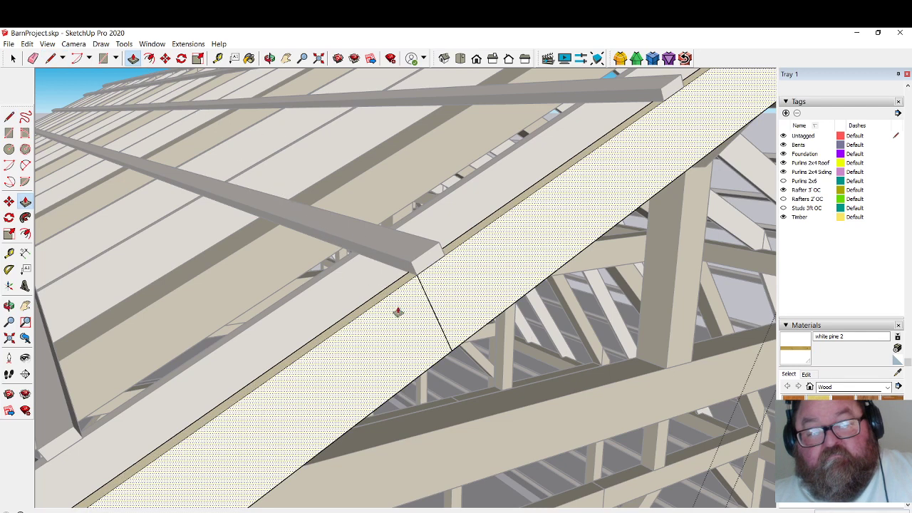
pyautogui.click(401, 310)
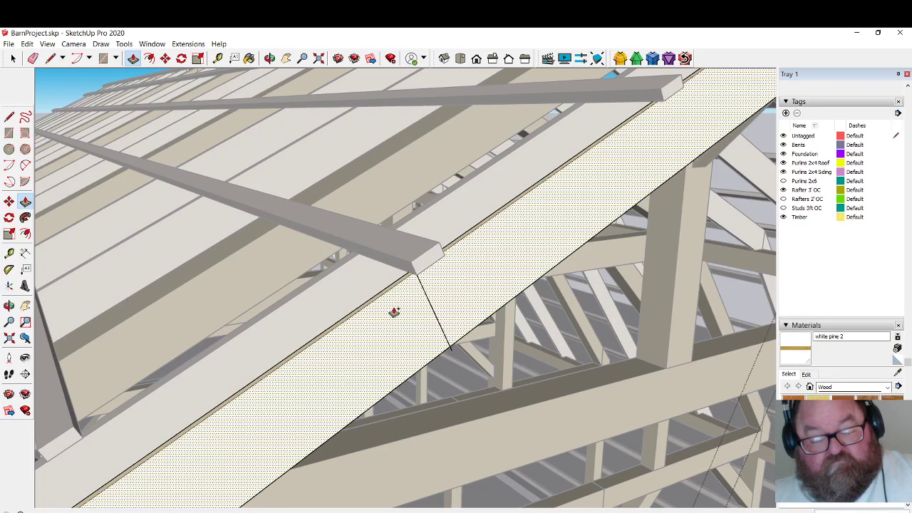
pyautogui.click(382, 310)
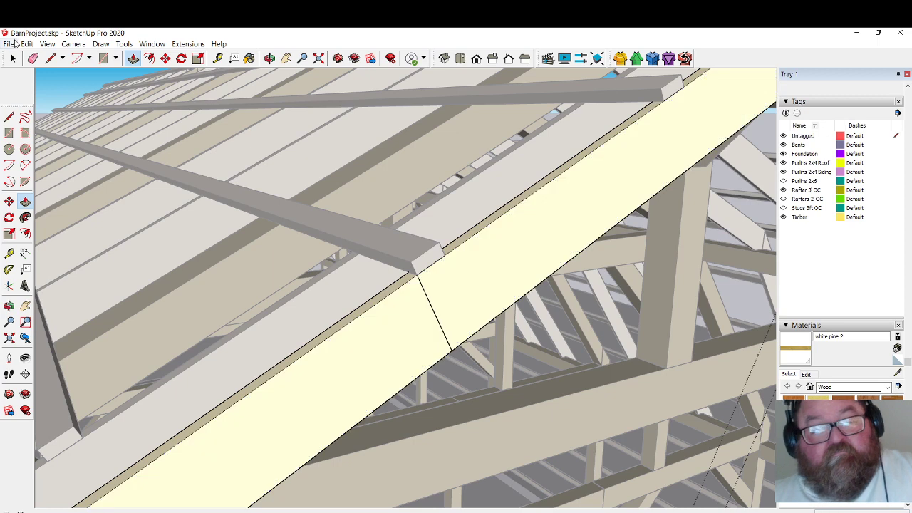
pyautogui.press('e')
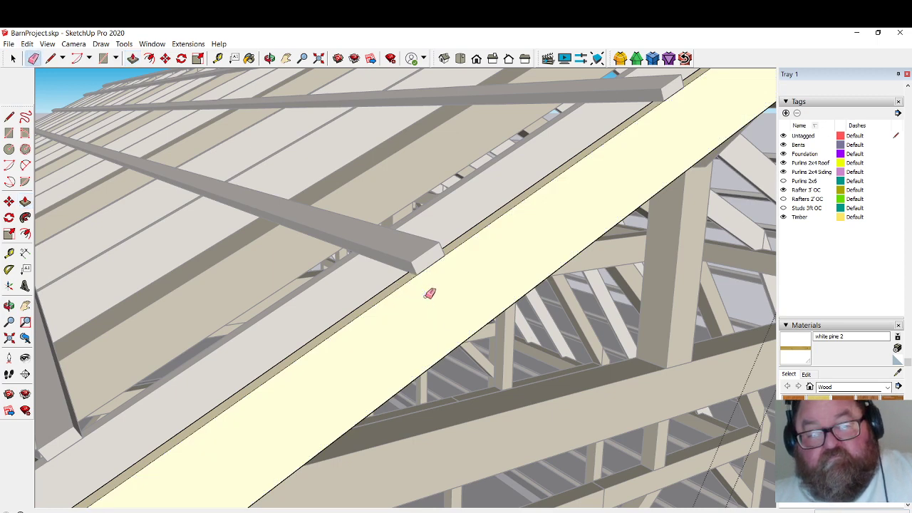
# Draw a line across the rafter's outer face between its long edges, a short distance downslope of the purlin end.
pyautogui.click(50, 58)
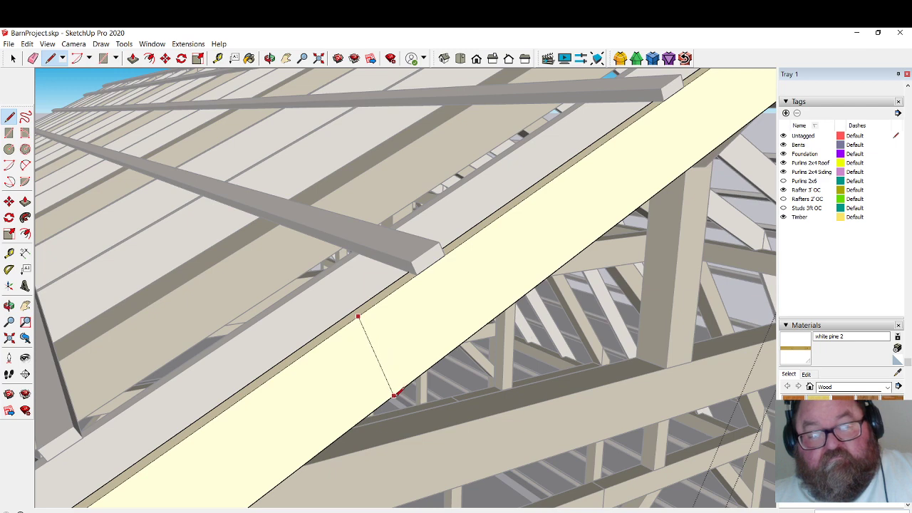
pyautogui.click(398, 389)
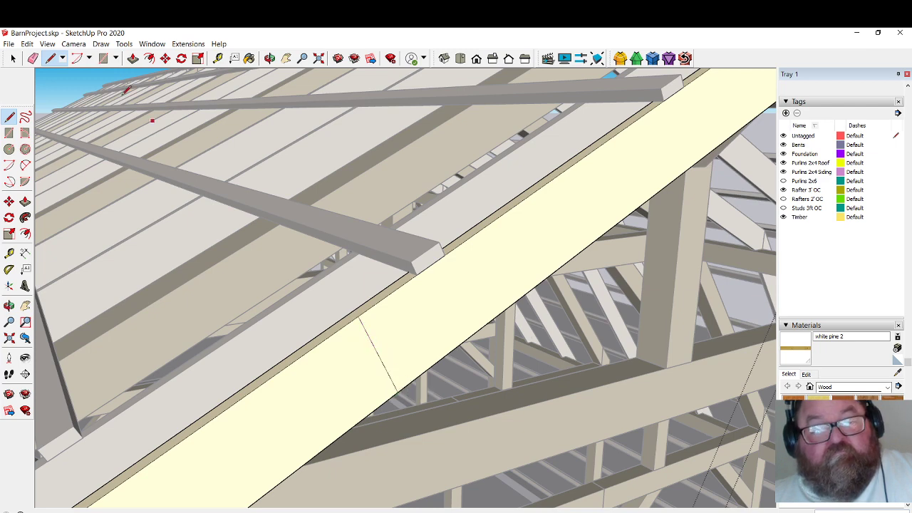
# Try to move the dividing line on the outer rafter's face upslope to the purlin's lower corner.
pyautogui.click(14, 60)
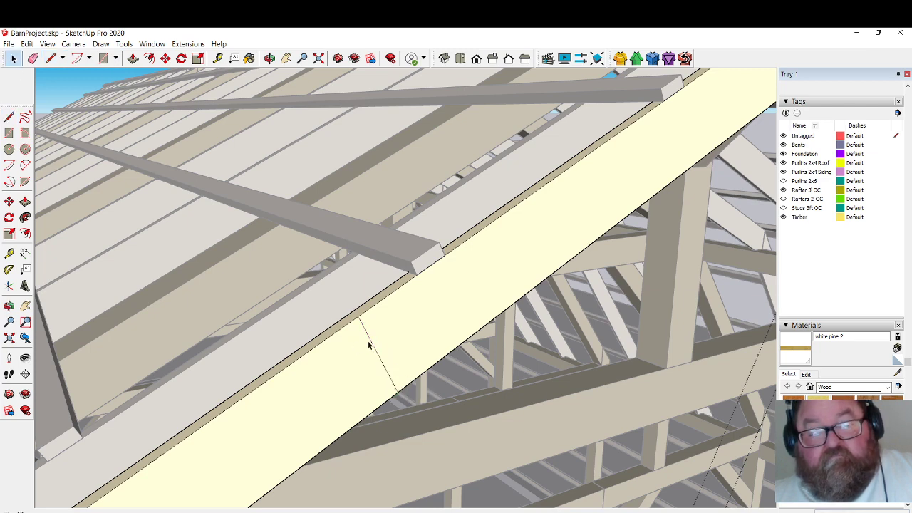
pyautogui.click(164, 60)
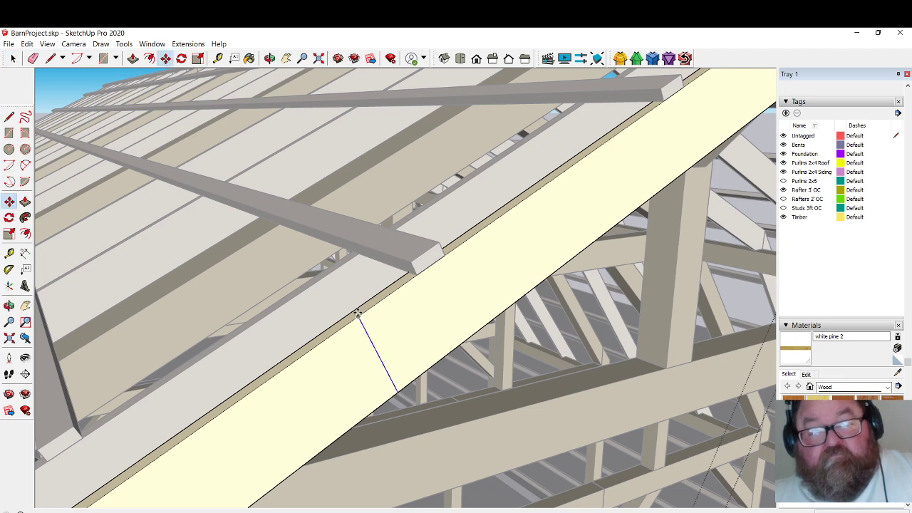
pyautogui.moveTo(358, 314); pyautogui.dragTo(418, 276)
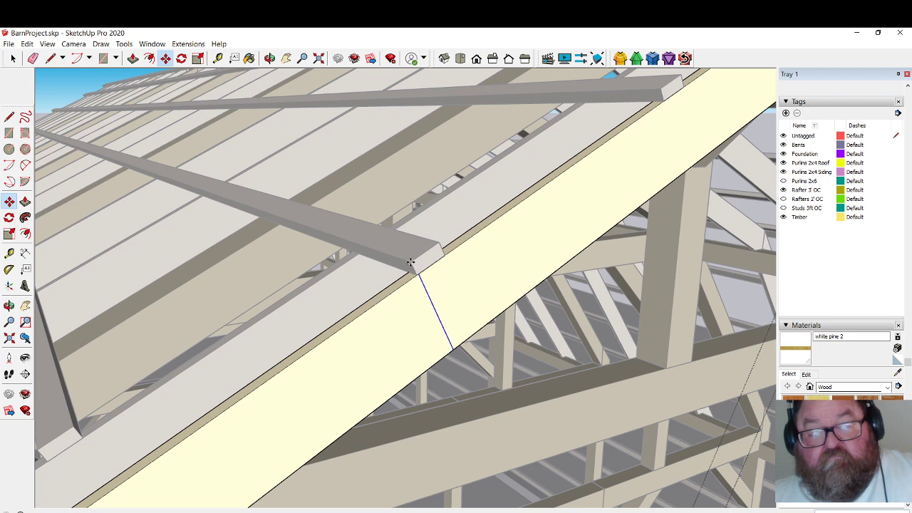
pyautogui.moveTo(411, 263); pyautogui.dragTo(411, 266)
pyautogui.scroll(5, 411, 265)
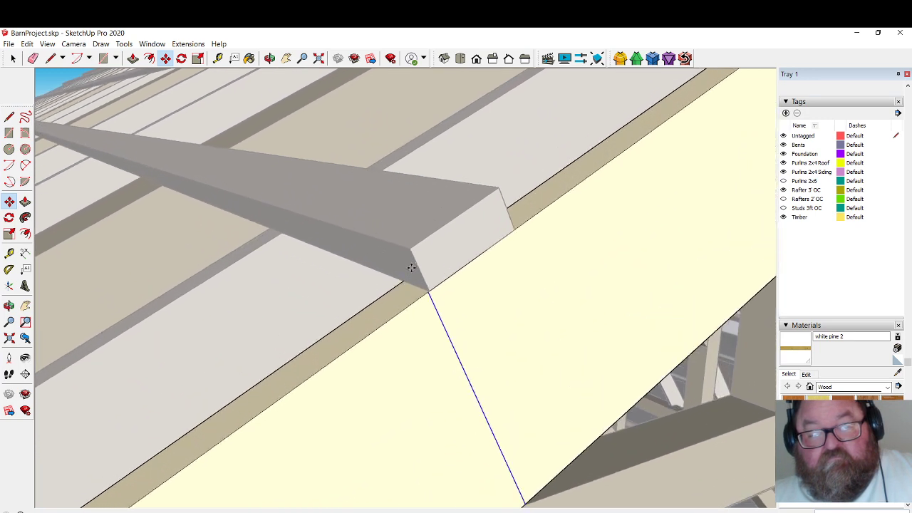
pyautogui.click(269, 59)
pyautogui.moveTo(415, 257); pyautogui.dragTo(243, 394)
pyautogui.click(165, 58)
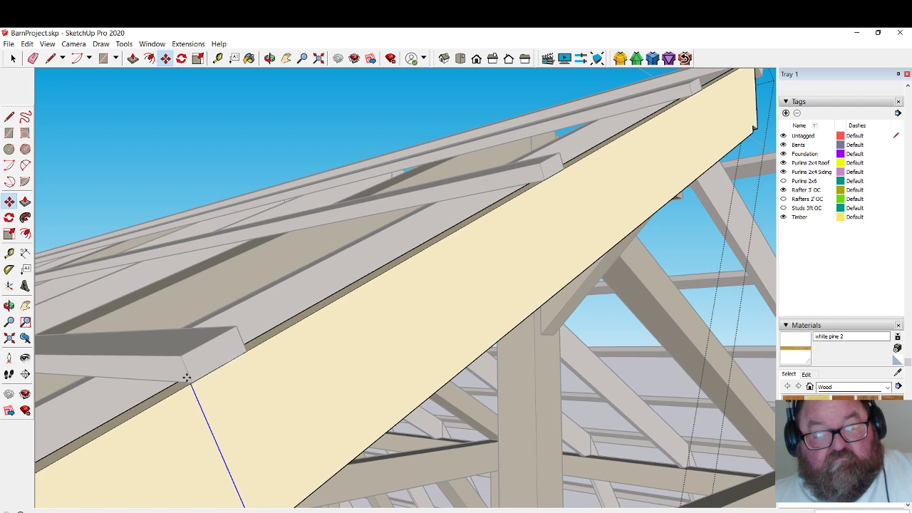
pyautogui.scroll(-1, 226, 391)
pyautogui.scroll(5, 214, 394)
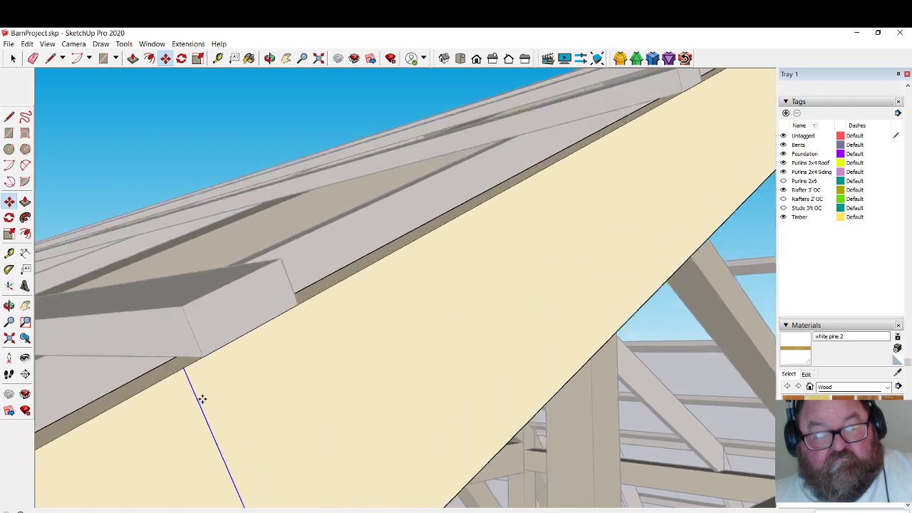
pyautogui.scroll(1, 203, 394)
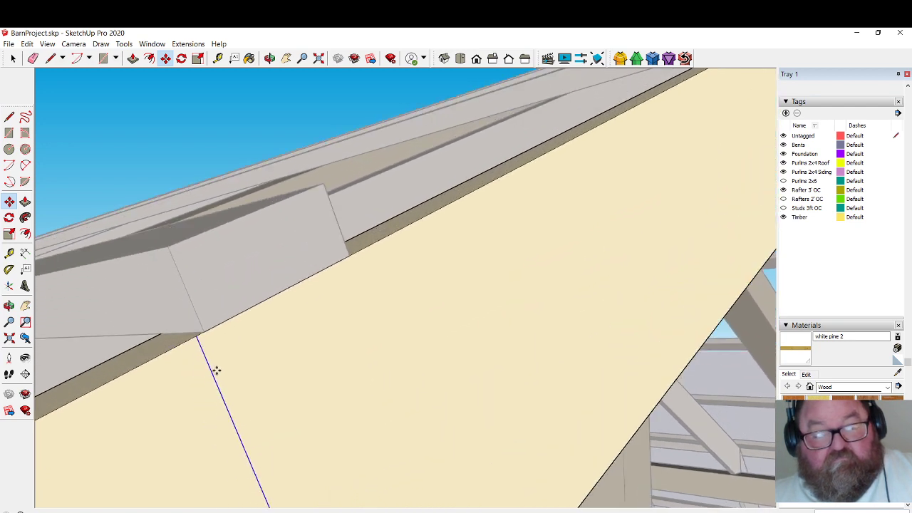
pyautogui.moveTo(243, 271); pyautogui.dragTo(215, 342, button='middle')
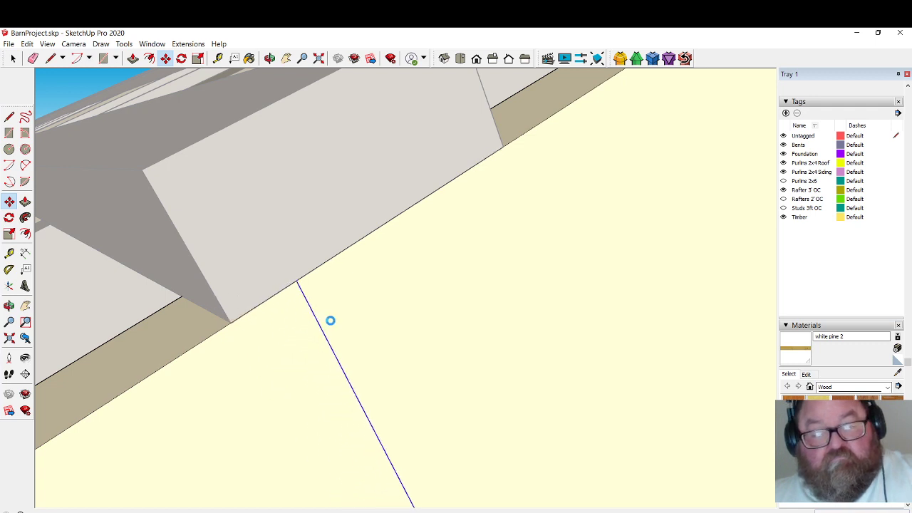
pyautogui.scroll(-4, 329, 320)
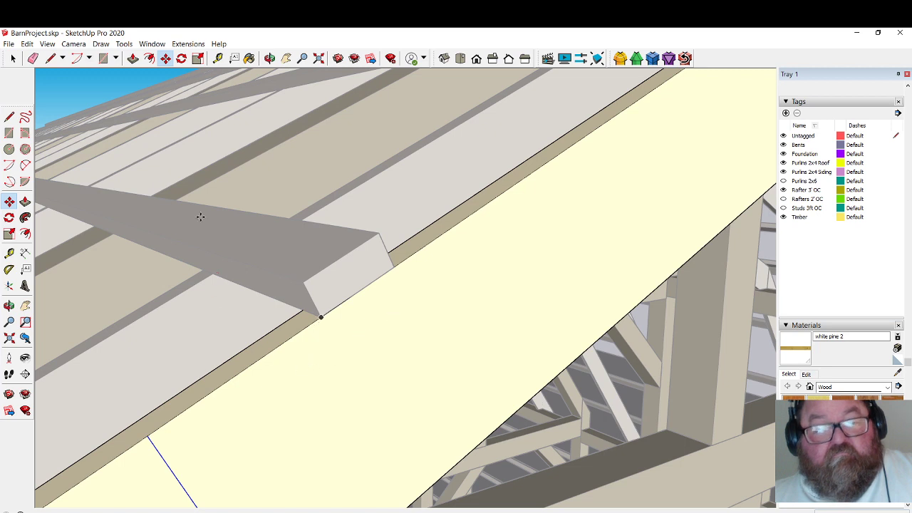
# Place a guide line along the purlin's end edge so it crosses the outer rafter's face from the purlin's lower corner.
pyautogui.click(218, 58)
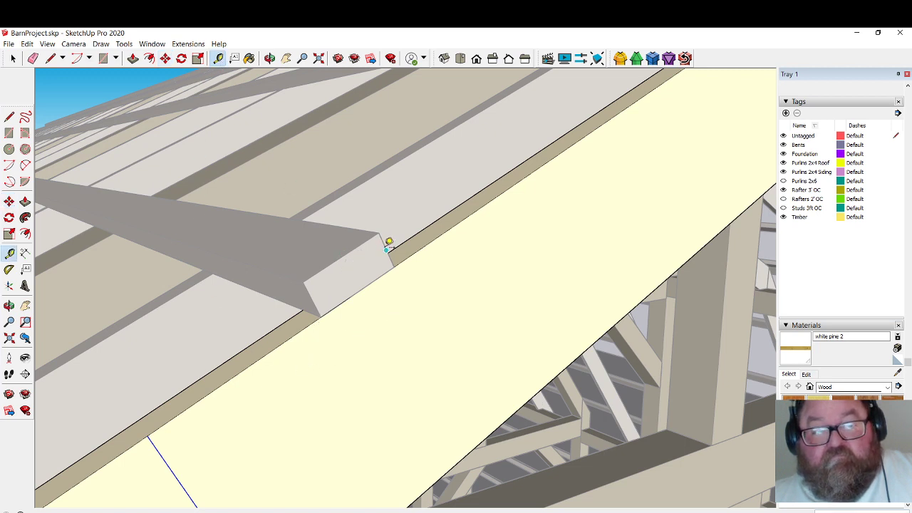
pyautogui.click(321, 305)
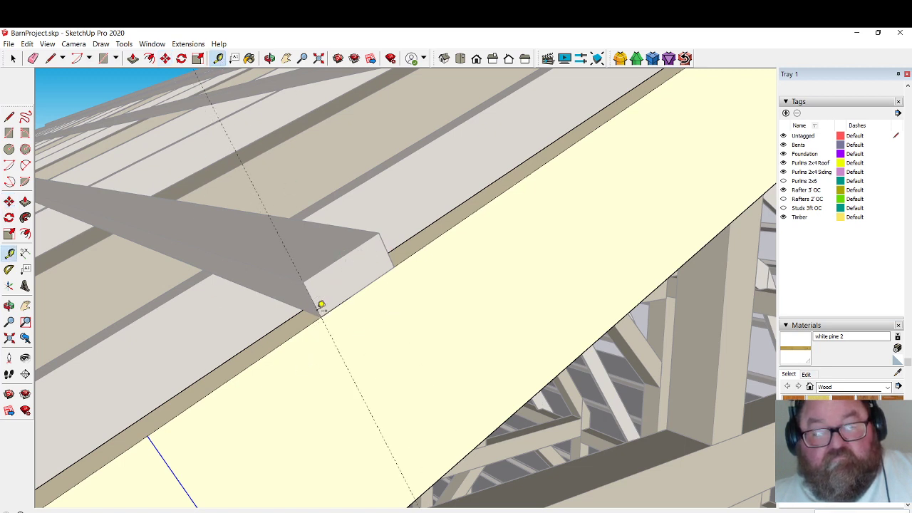
pyautogui.click(50, 58)
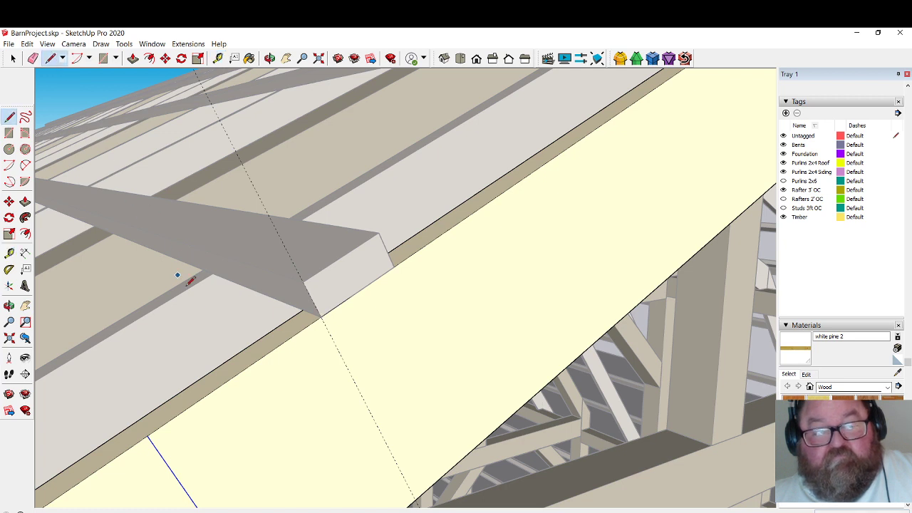
# Move the rafter's dividing line upslope so it starts at the purlin's lower corner and lies on the guide line.
pyautogui.click(165, 57)
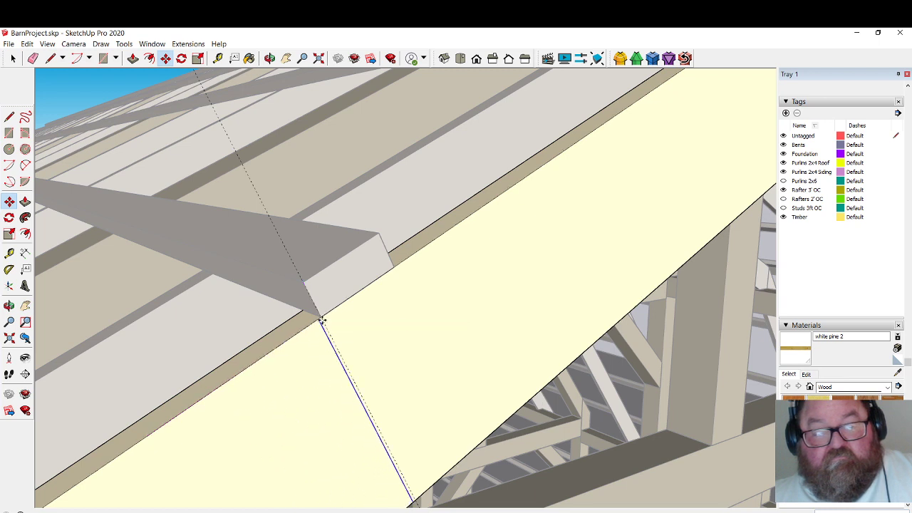
pyautogui.scroll(5, 321, 319)
pyautogui.scroll(2, 319, 314)
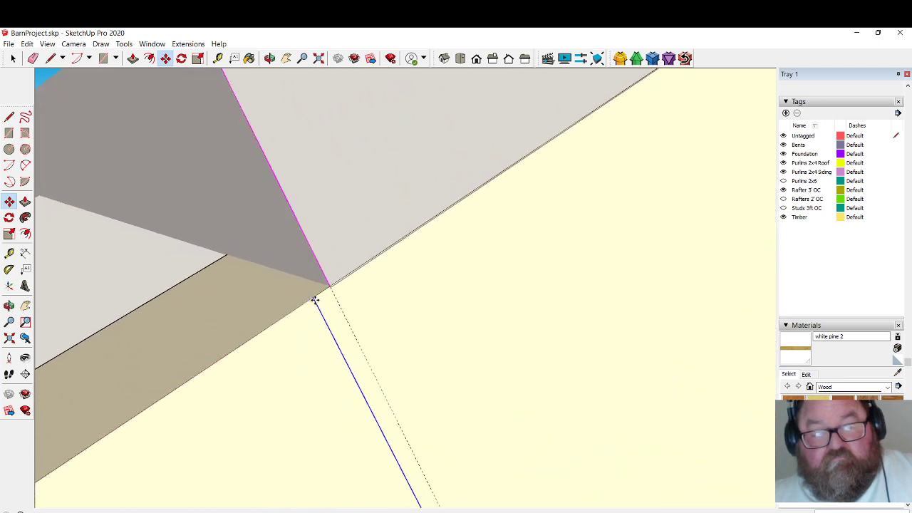
pyautogui.click(293, 311)
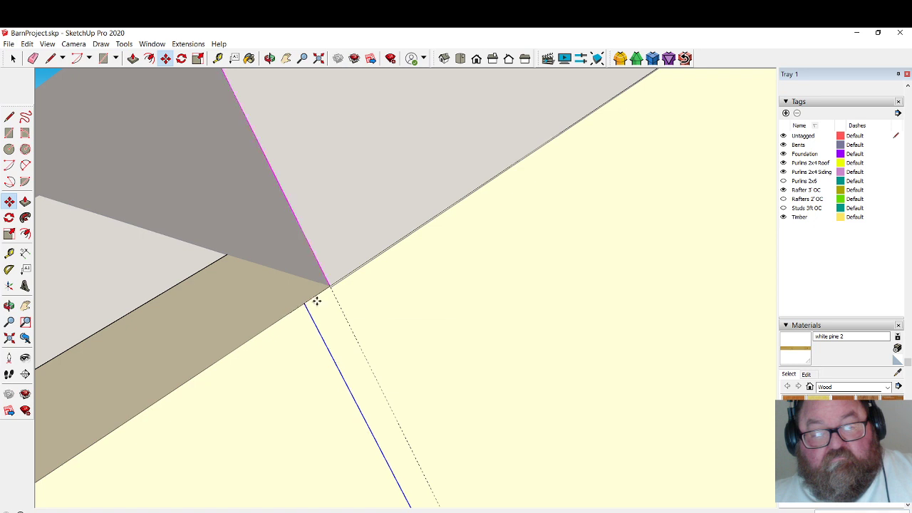
pyautogui.scroll(3, 326, 294)
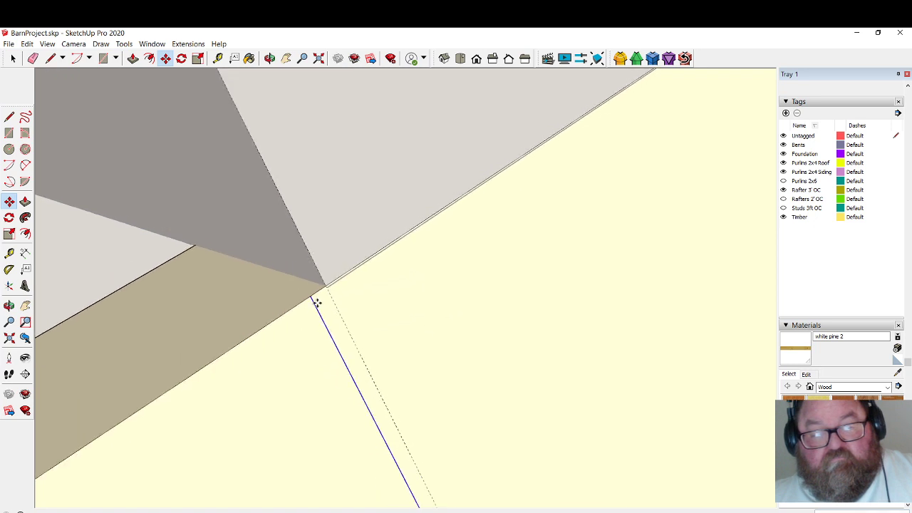
pyautogui.moveTo(325, 313); pyautogui.dragTo(416, 285, button='middle')
pyautogui.click(416, 285)
# Push the rafter face downslope of the dividing line back 1 1/2" through its thickness and erase the leftover edges there.
pyautogui.click(132, 57)
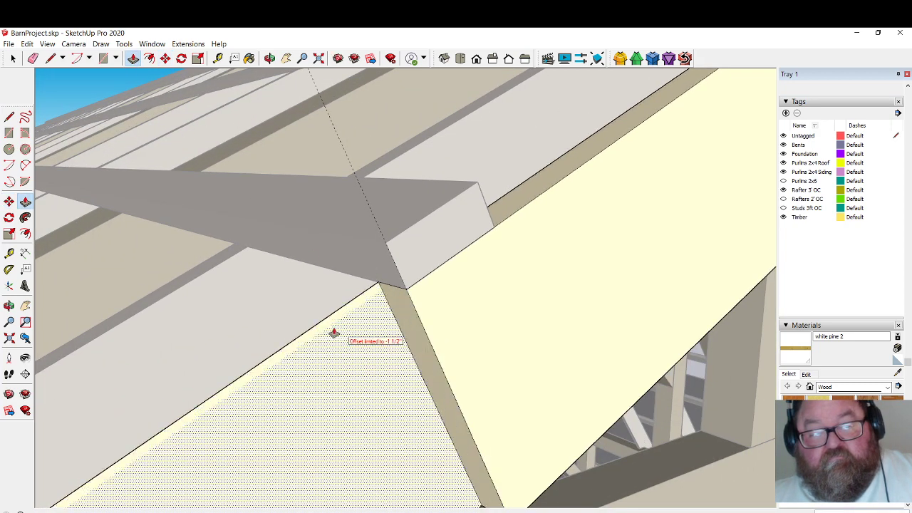
pyautogui.moveTo(334, 330); pyautogui.dragTo(413, 314, button='middle')
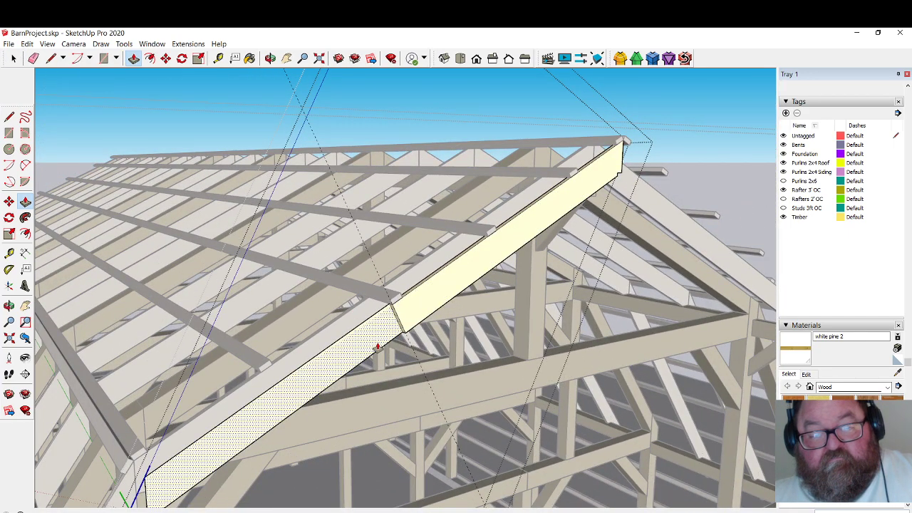
pyautogui.click(33, 57)
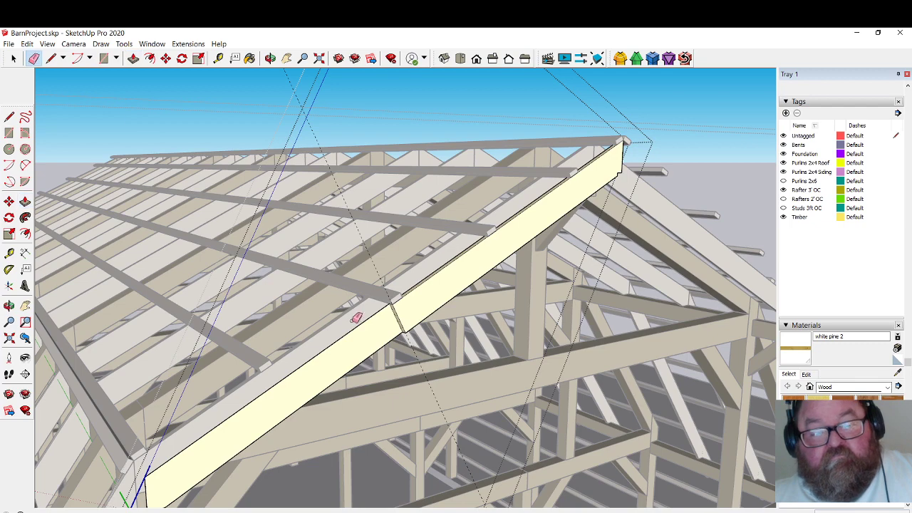
pyautogui.moveTo(356, 318); pyautogui.dragTo(386, 364)
pyautogui.moveTo(234, 432); pyautogui.dragTo(196, 432, button='middle')
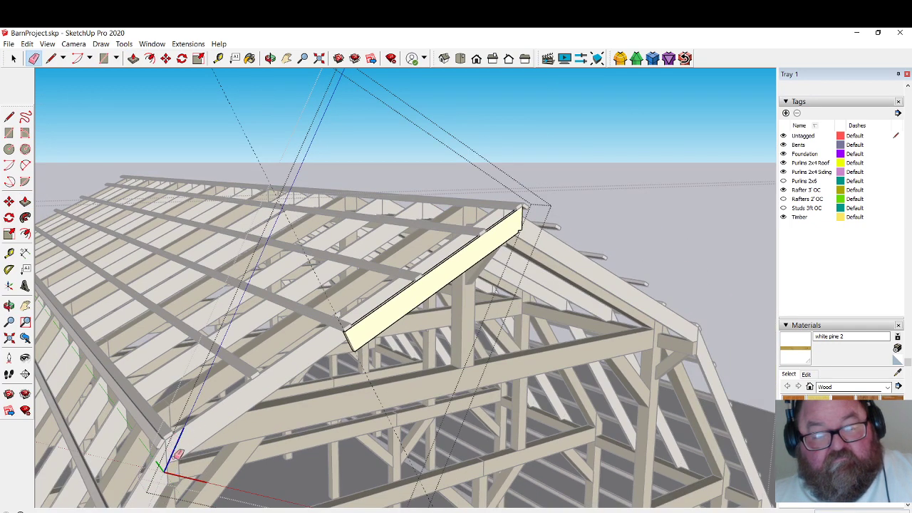
pyautogui.scroll(2, 360, 330)
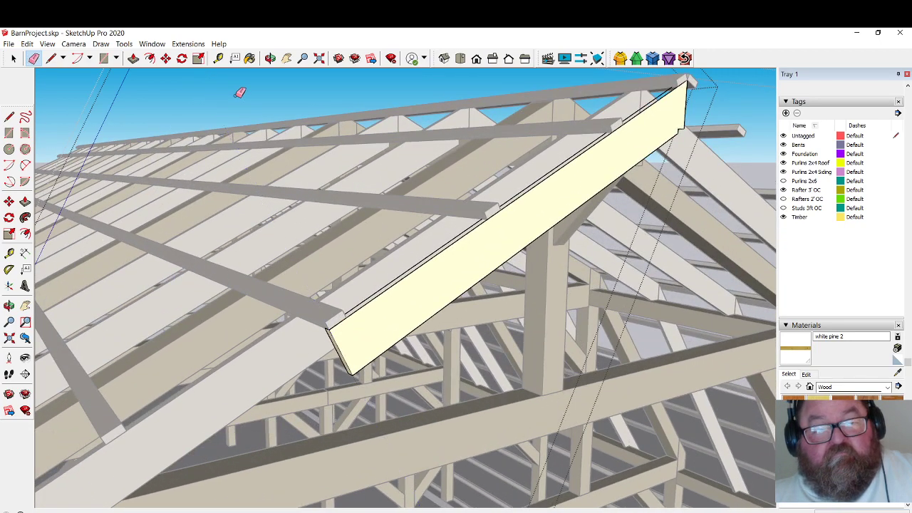
# Close the outer rafter component and its enclosing group to return to the whole model at the roof peak.
pyautogui.scroll(-2, 228, 375)
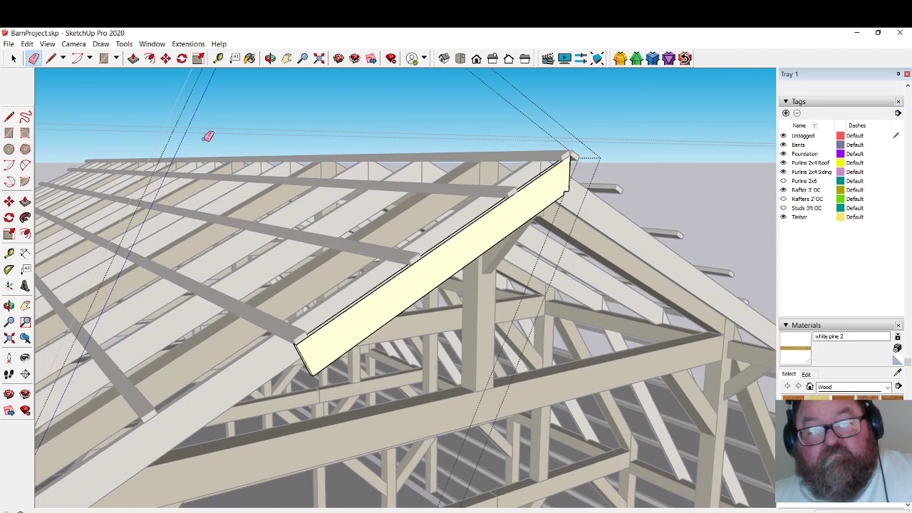
pyautogui.click(269, 58)
pyautogui.moveTo(494, 199); pyautogui.dragTo(207, 228)
pyautogui.scroll(2, 324, 219)
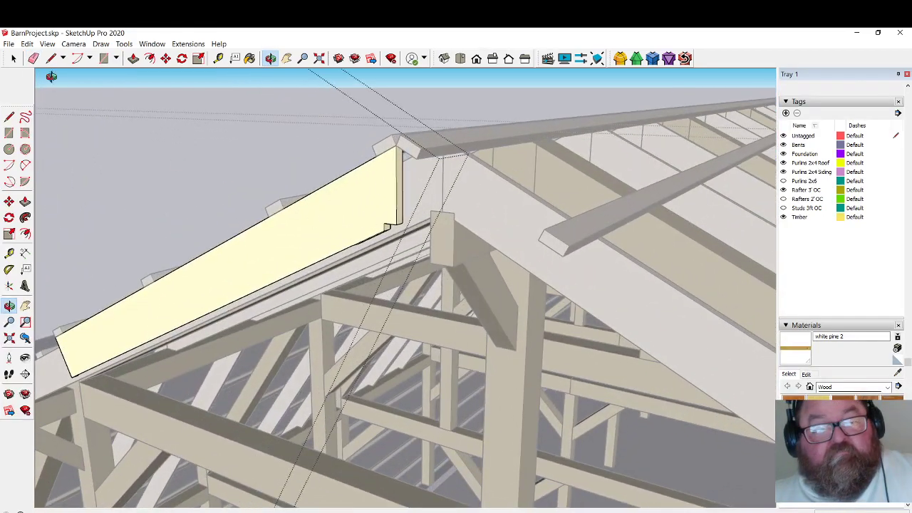
pyautogui.press('space')
pyautogui.hotkey('ctrl', 'z')
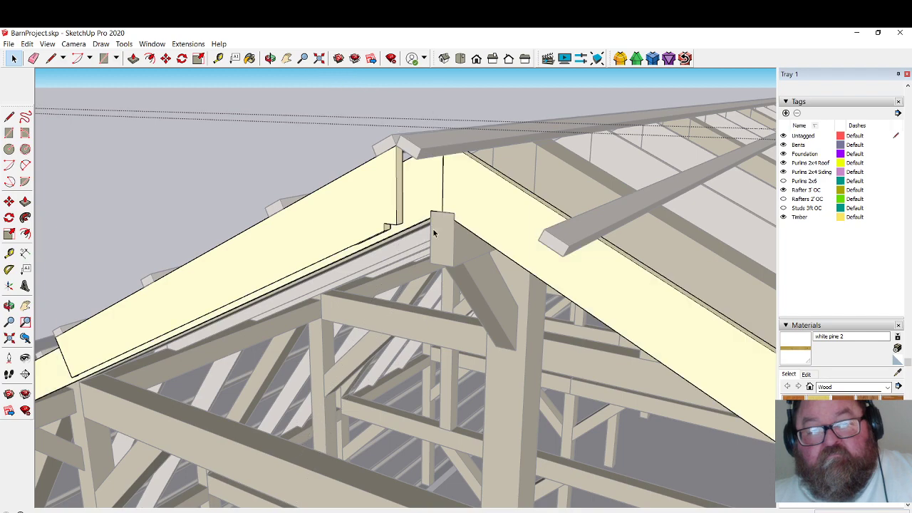
pyautogui.hotkey('ctrl', 'z')
pyautogui.hotkey('ctrl', 'z')
pyautogui.hotkey('ctrl', 'z')
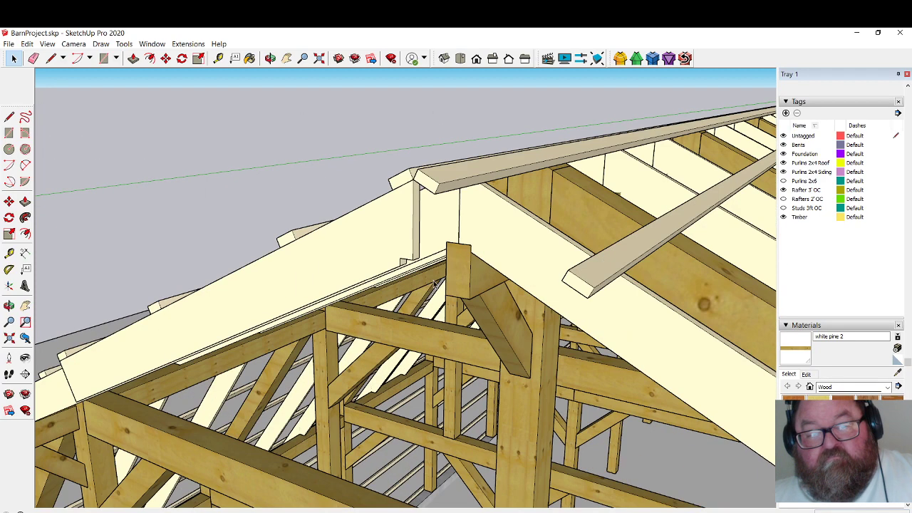
# Open the ridge beam inside its group for editing and push/pull its end face outward to the outer rafter.
pyautogui.doubleClick(462, 272)
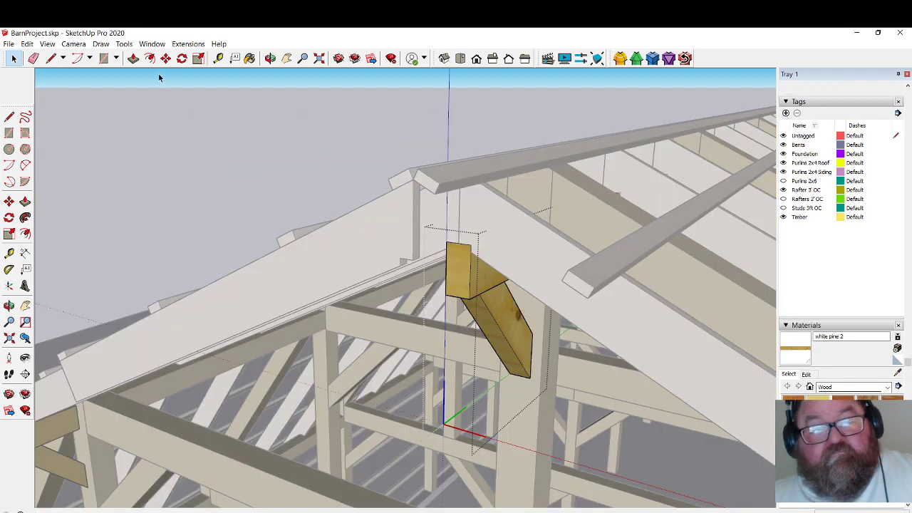
pyautogui.click(132, 59)
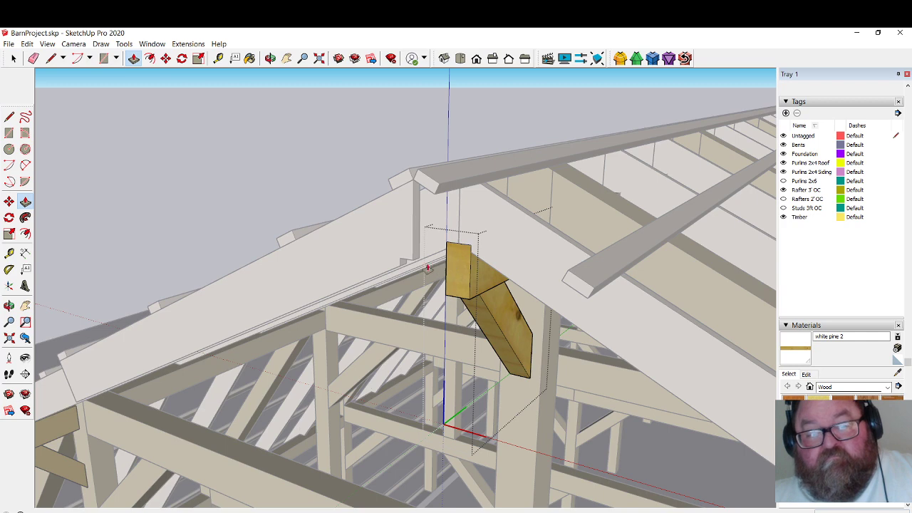
pyautogui.click(13, 58)
pyautogui.doubleClick(460, 269)
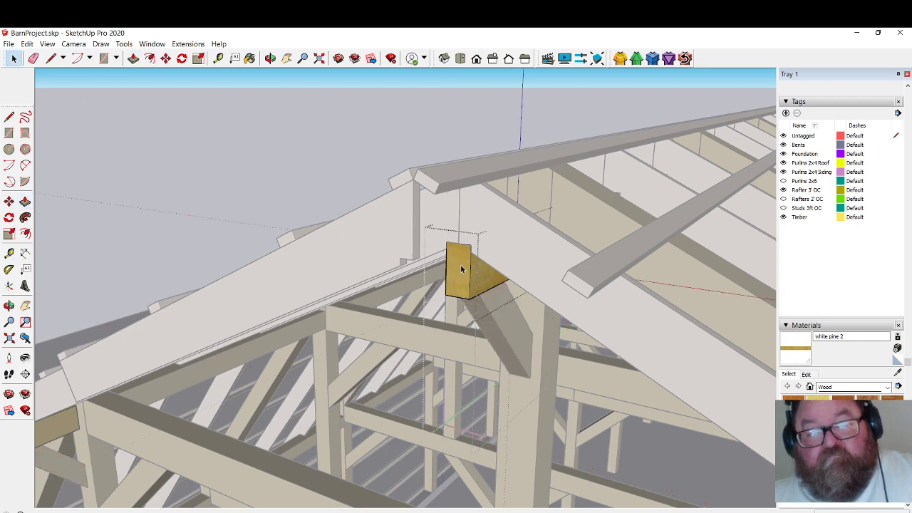
pyautogui.click(461, 268)
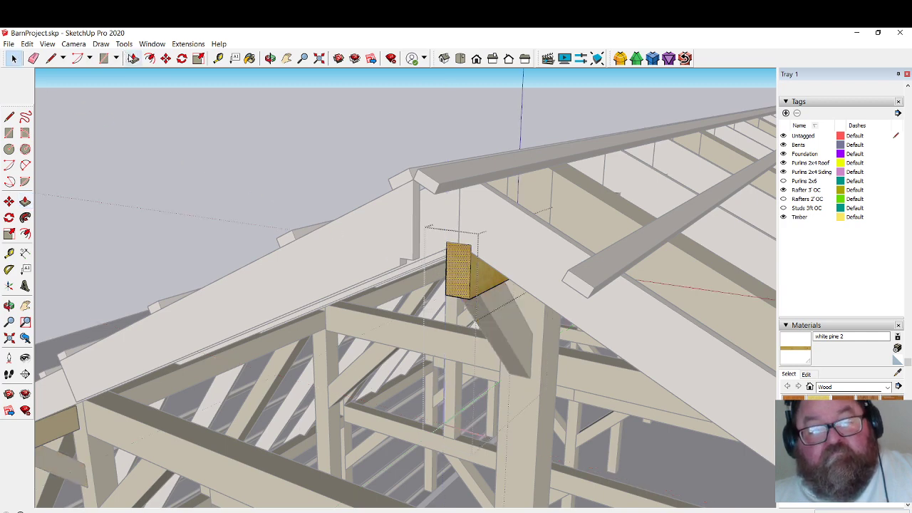
pyautogui.click(132, 57)
pyautogui.click(456, 274)
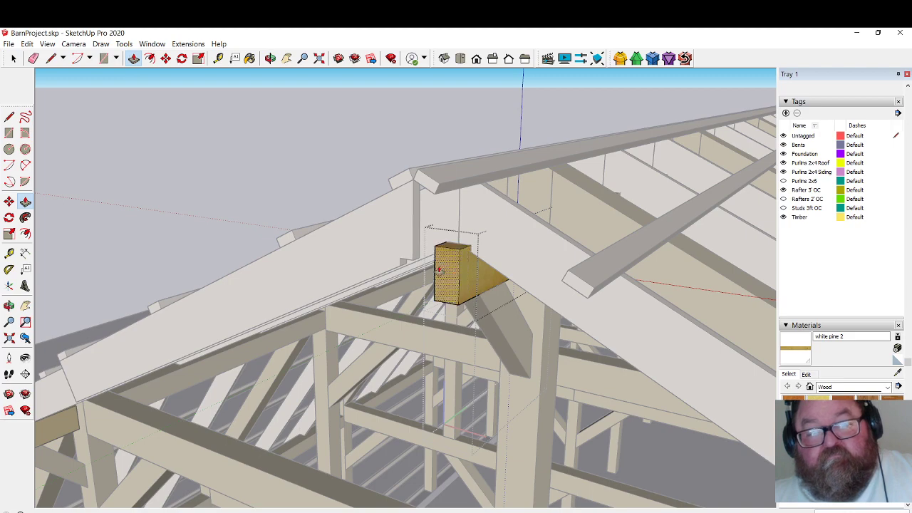
pyautogui.click(396, 260)
# Move the diagonal brace outward along the ridge beam's bottom edge so its upper corner sits near the beam's outer end.
pyautogui.scroll(-1, 223, 248)
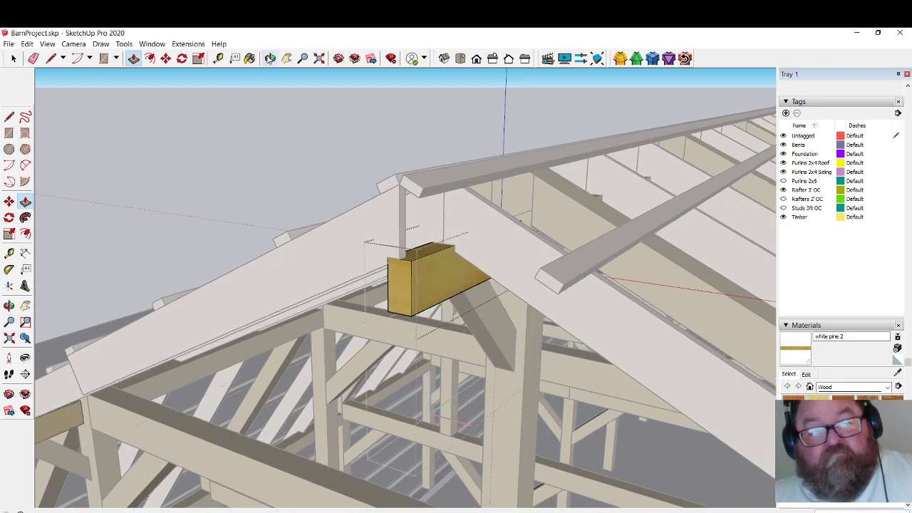
pyautogui.moveTo(347, 234); pyautogui.dragTo(361, 223, button='middle')
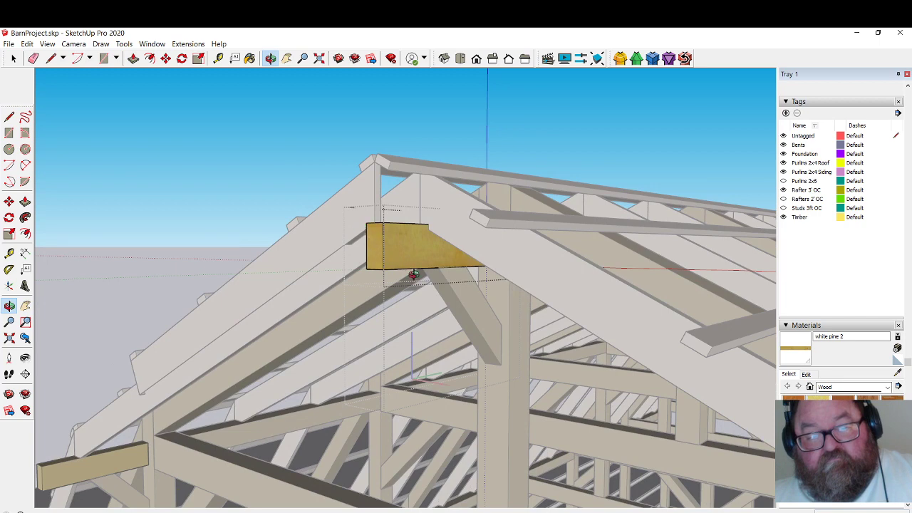
pyautogui.press('space')
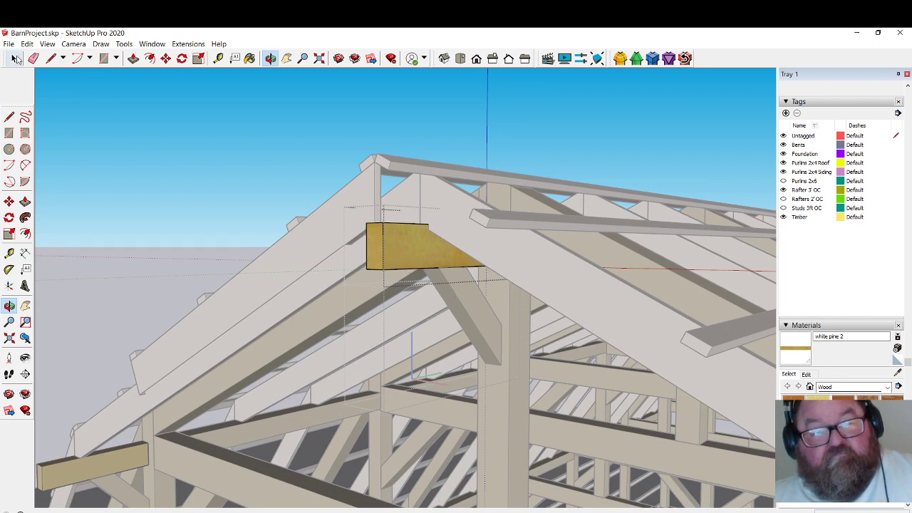
pyautogui.click(469, 309)
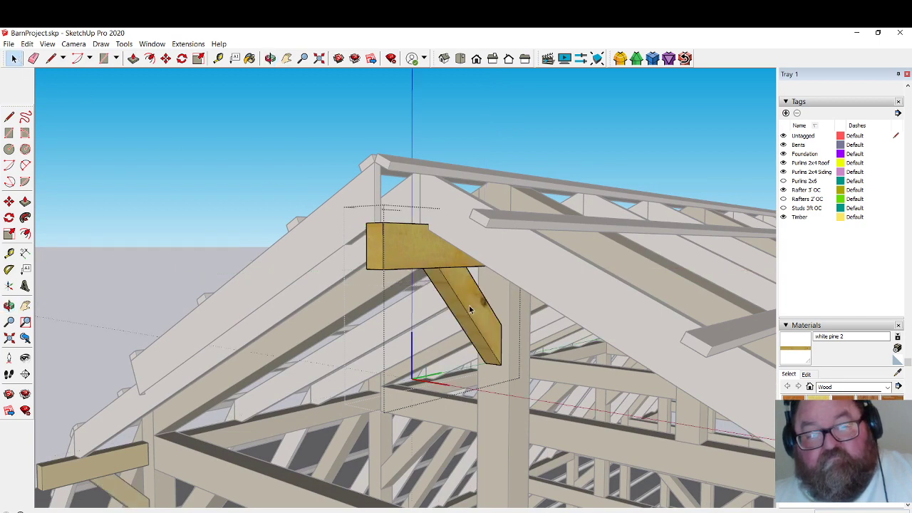
pyautogui.scroll(3, 429, 270)
pyautogui.scroll(2, 429, 271)
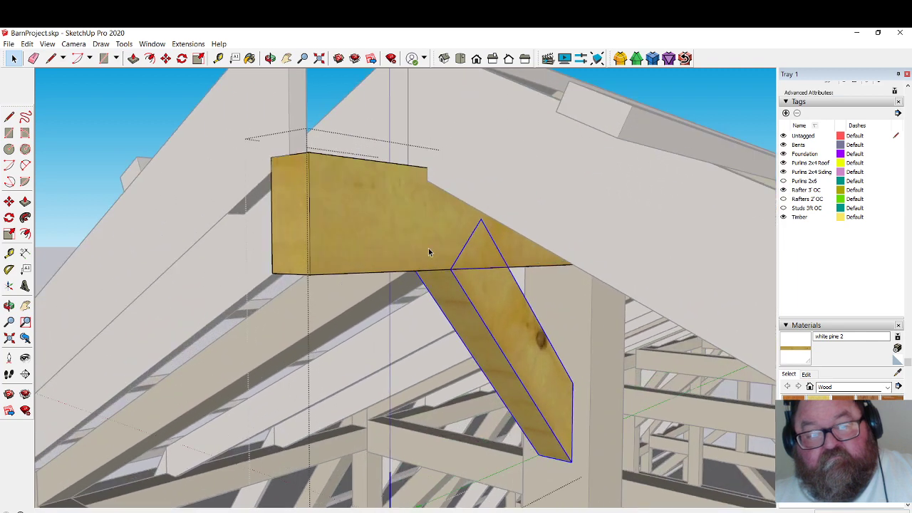
pyautogui.press('m')
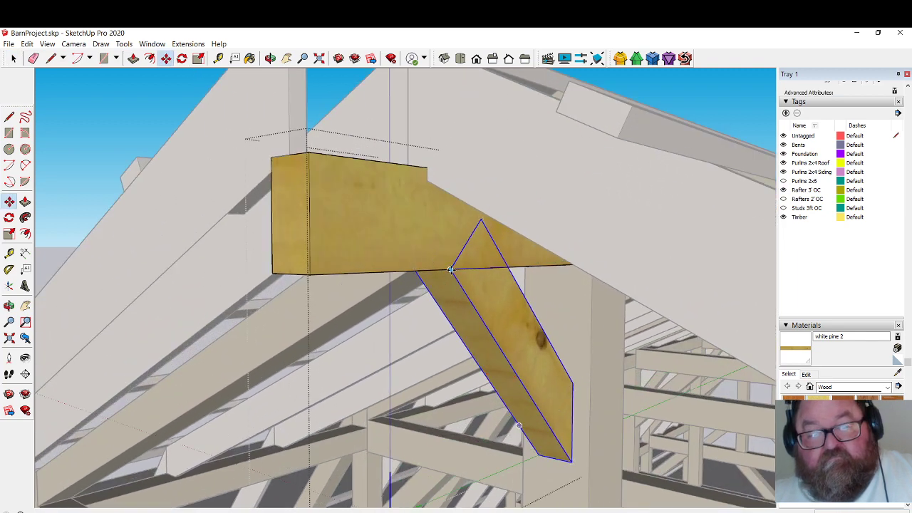
pyautogui.click(450, 270)
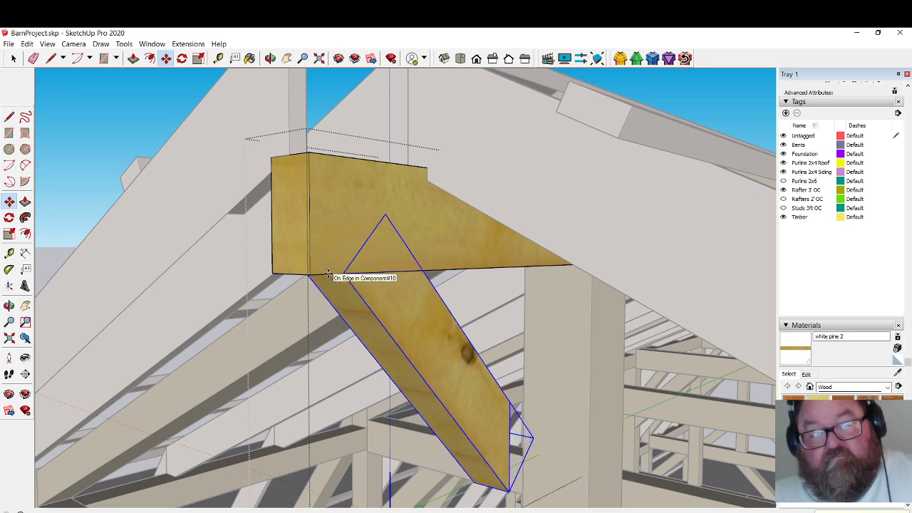
pyautogui.scroll(-3, 446, 219)
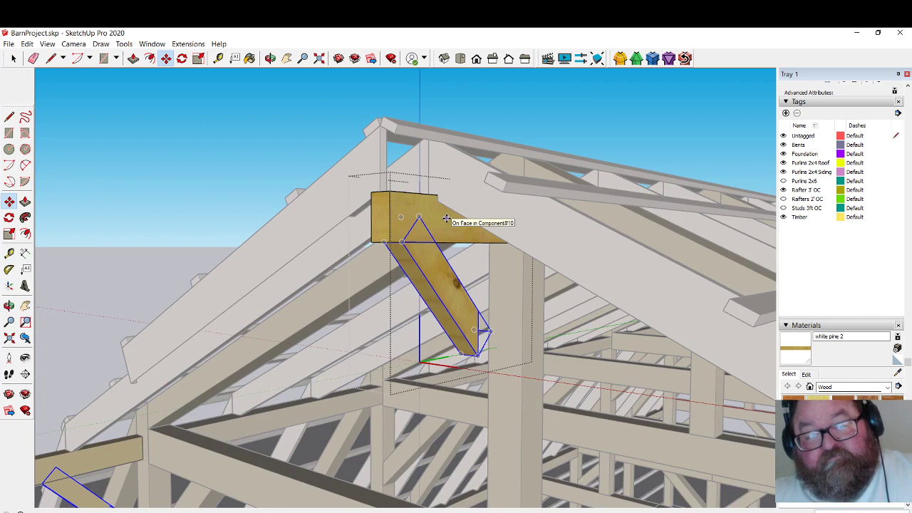
pyautogui.scroll(5, 403, 242)
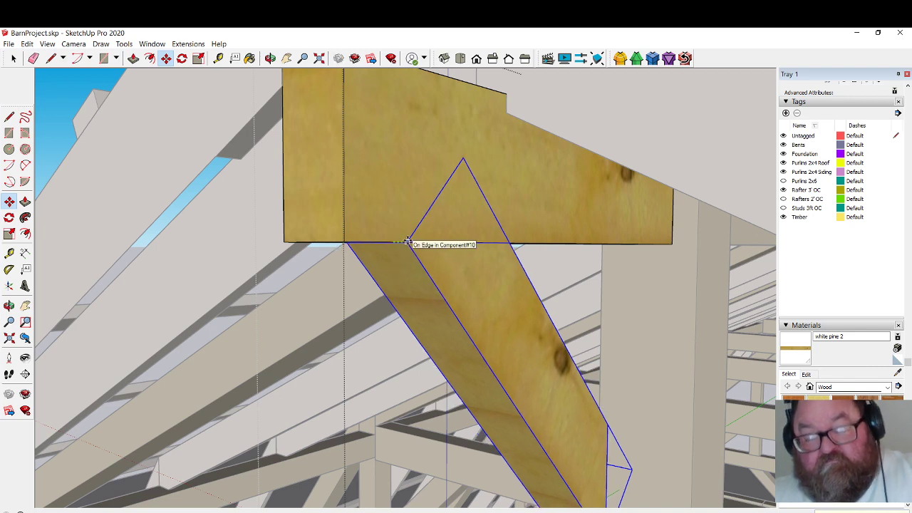
pyautogui.scroll(-5, 408, 241)
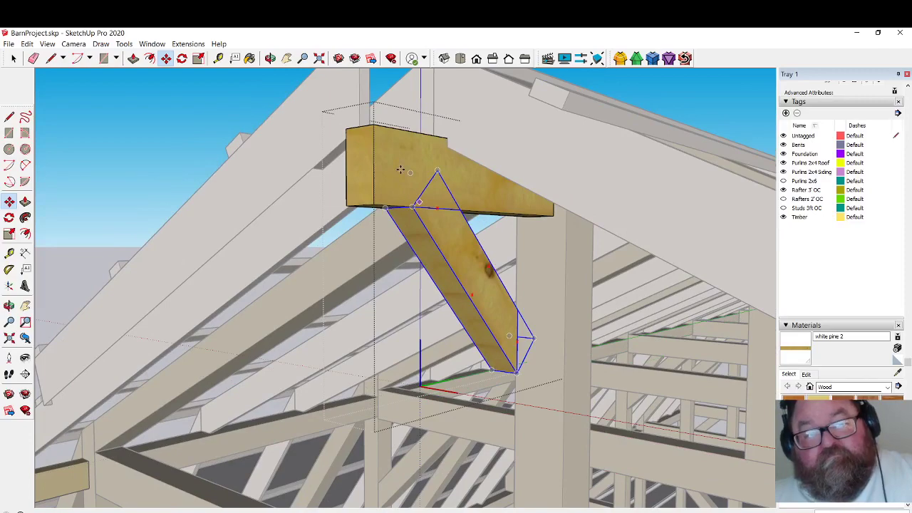
# Undo the brace move and the extension of the ridge beam's end face.
pyautogui.click(269, 57)
pyautogui.moveTo(450, 273); pyautogui.dragTo(442, 296)
pyautogui.scroll(3, 533, 435)
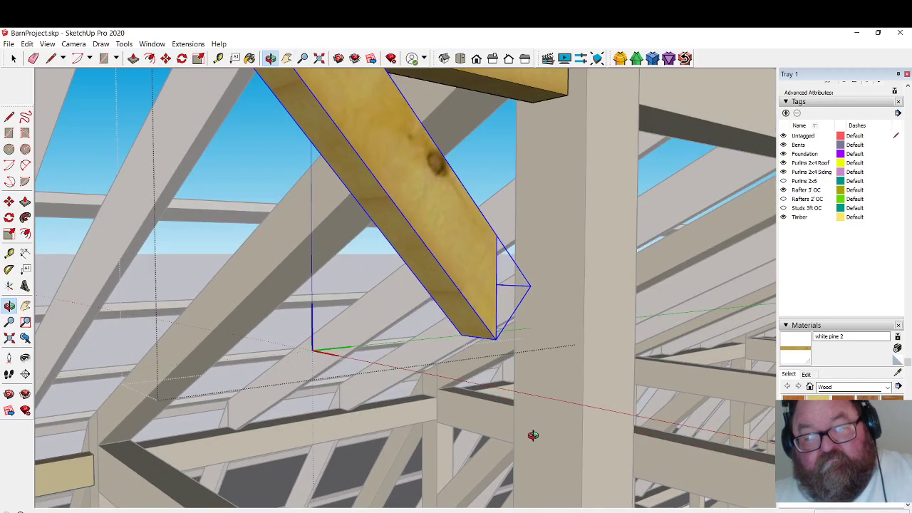
pyautogui.scroll(-6, 426, 310)
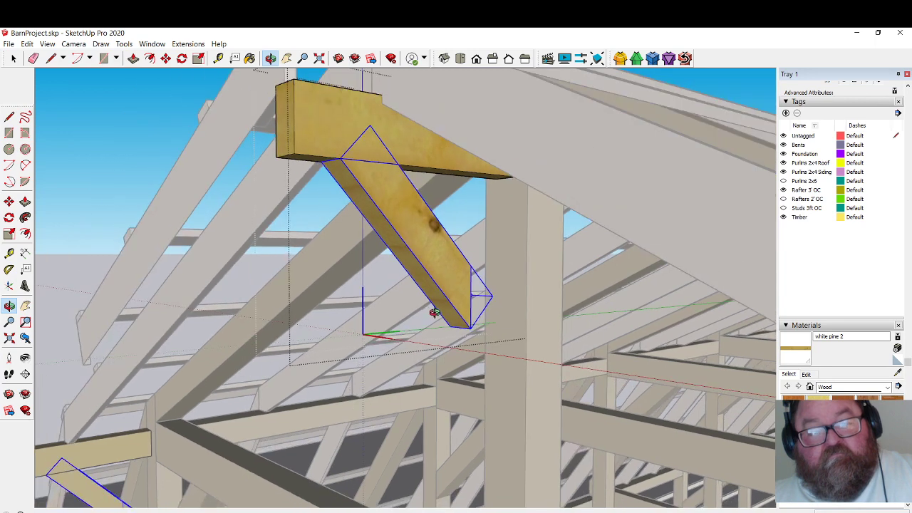
pyautogui.hotkey('ctrl', 'z')
pyautogui.hotkey('ctrl', 'z')
pyautogui.hotkey('ctrl', 'z')
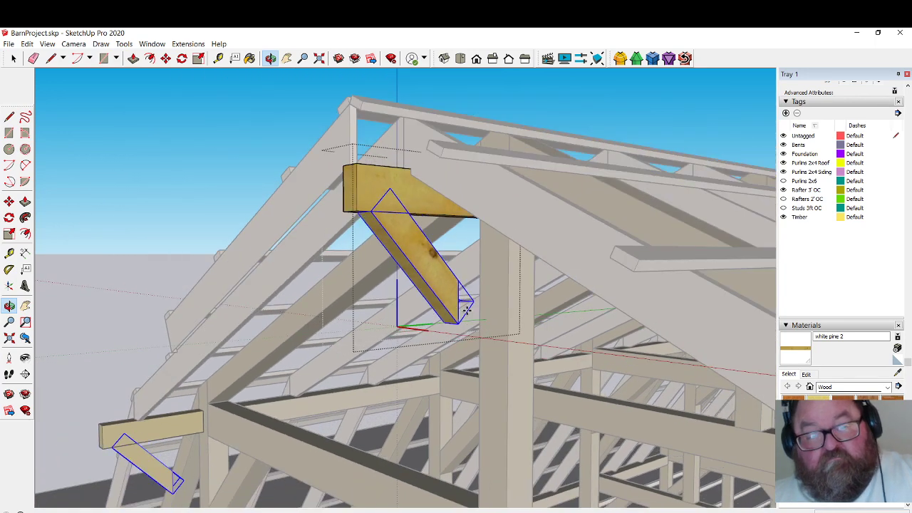
pyautogui.hotkey('ctrl', 'z')
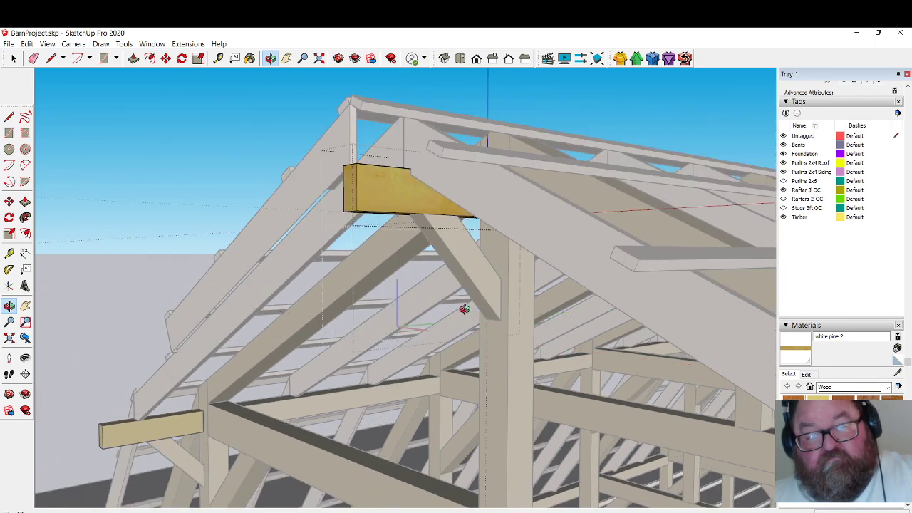
pyautogui.hotkey('ctrl', 'z')
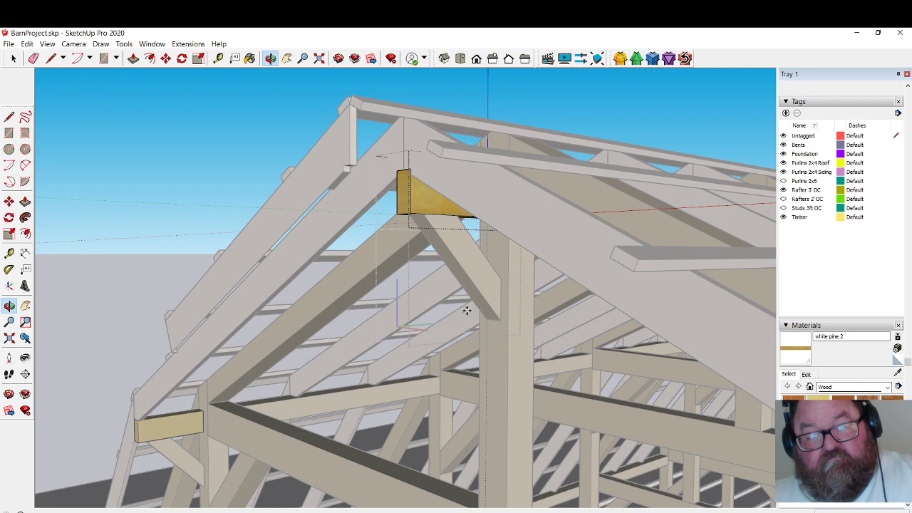
# Close the ridge beam and its enclosing assembly, and make the beam-and-brace assembly at the peak unique.
pyautogui.click(13, 58)
pyautogui.hotkey('ctrl', 'y')
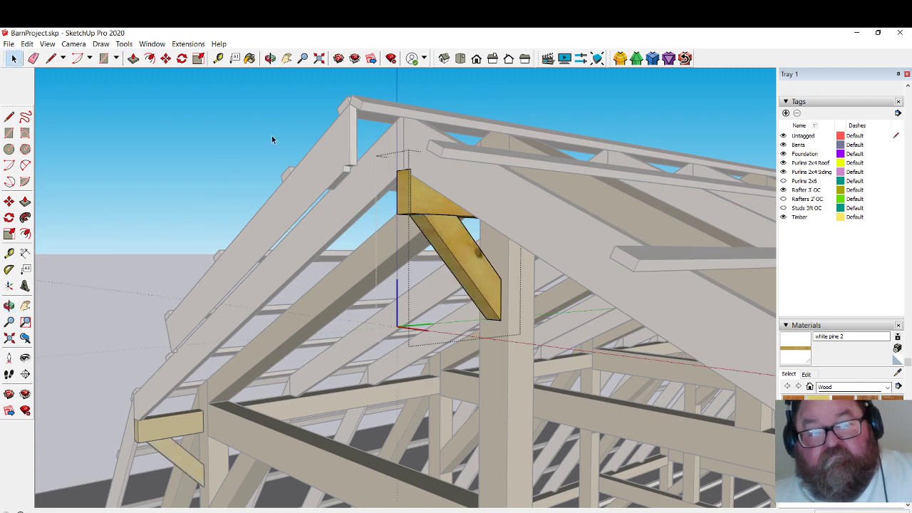
pyautogui.click(428, 197)
pyautogui.click(213, 118)
pyautogui.click(416, 191)
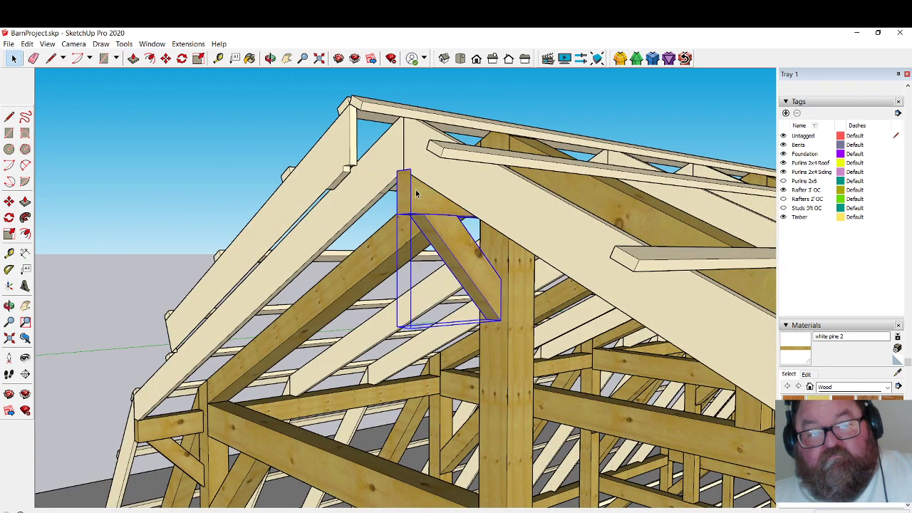
pyautogui.rightClick(416, 191)
pyautogui.click(427, 265)
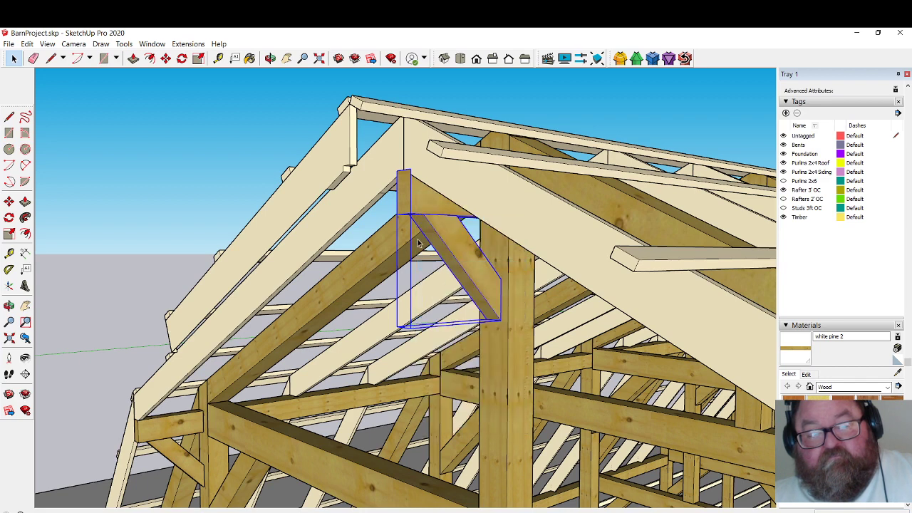
# Try to push/pull the end face of the beam inside the unique assembly outward to the outer rafter.
pyautogui.doubleClick(427, 207)
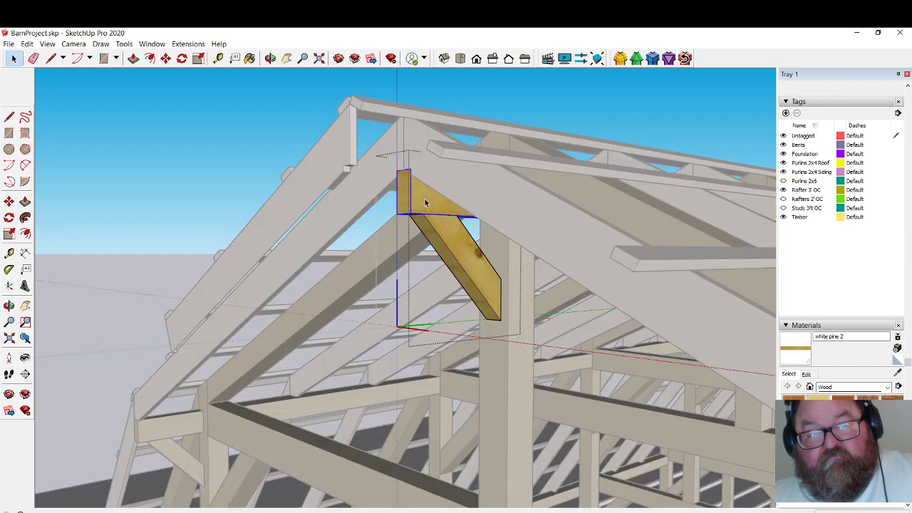
pyautogui.press('Delete')
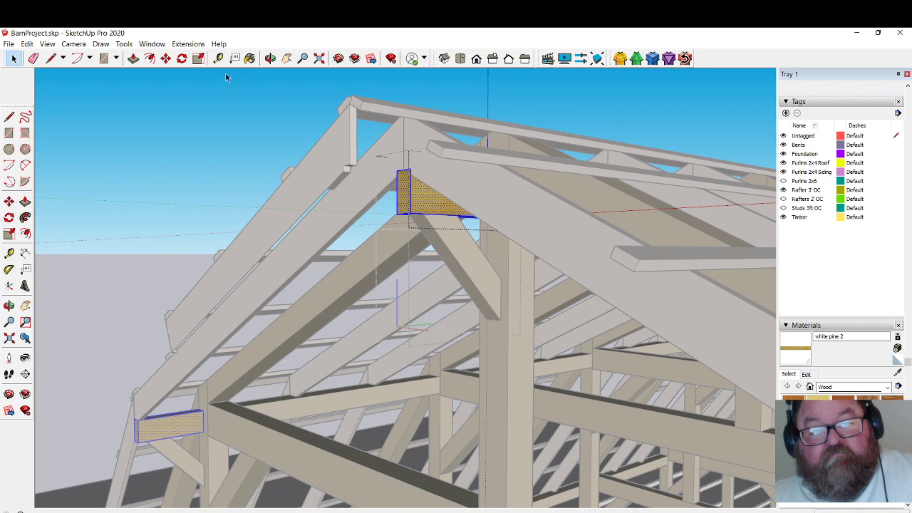
pyautogui.click(133, 58)
pyautogui.click(403, 183)
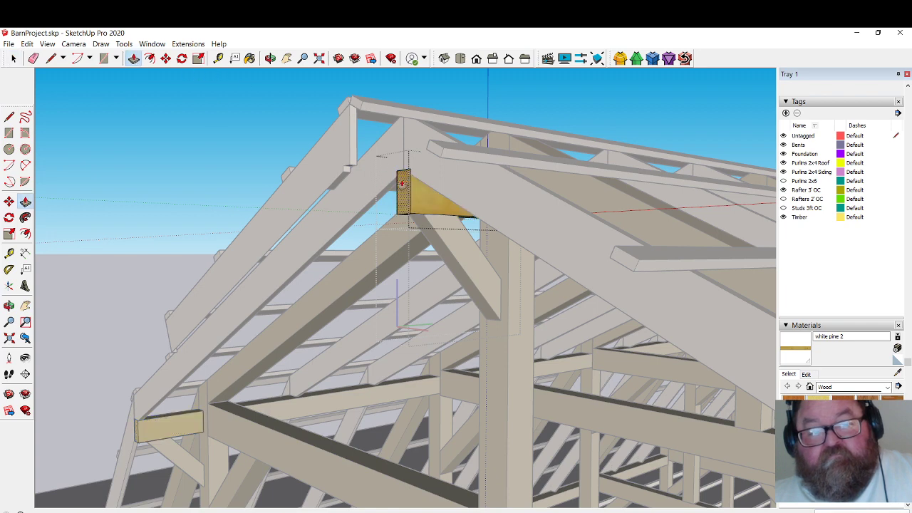
pyautogui.click(370, 168)
pyautogui.moveTo(369, 168); pyautogui.dragTo(344, 161)
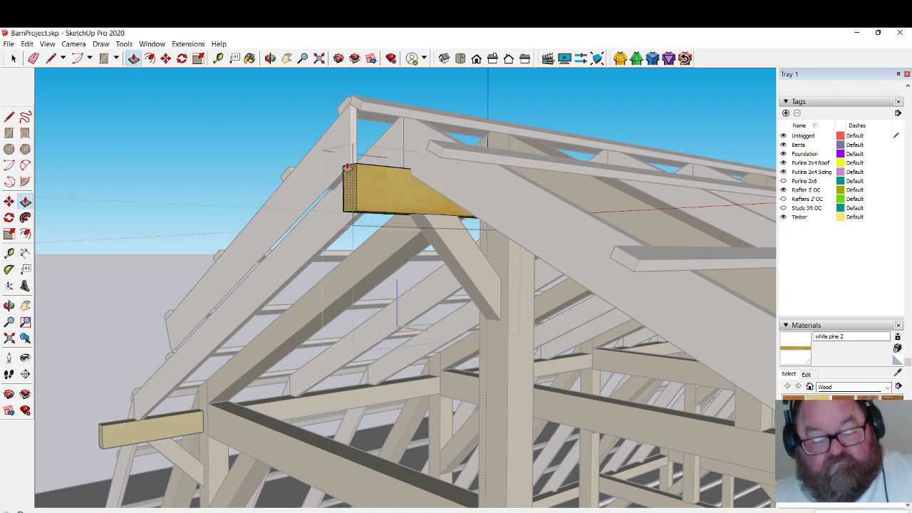
pyautogui.press('Escape')
pyautogui.click(13, 58)
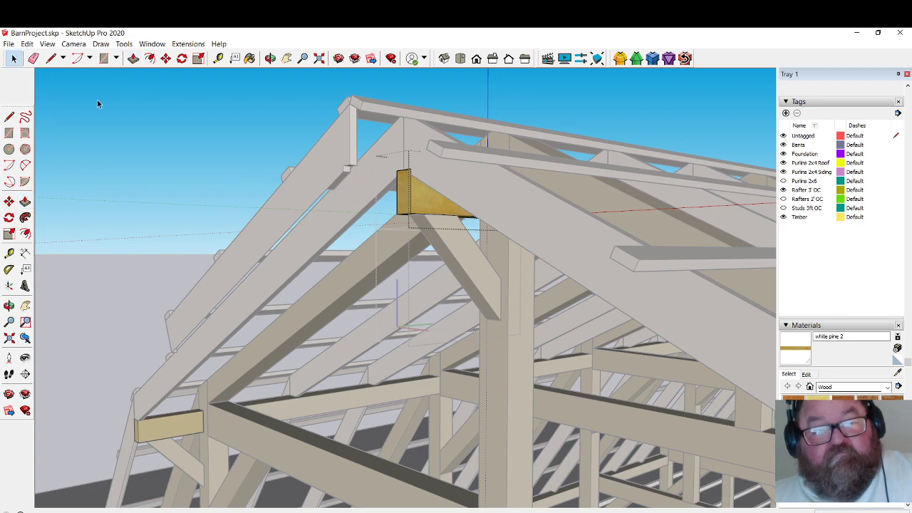
# Make the ridge beam and the diagonal brace inside the peak assembly each a unique component.
pyautogui.click(410, 215)
pyautogui.rightClick(435, 200)
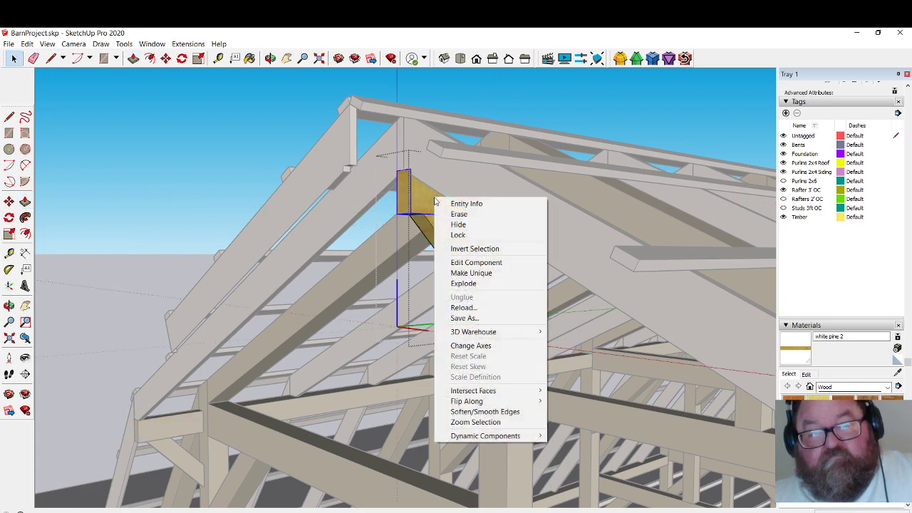
pyautogui.click(445, 247)
pyautogui.rightClick(446, 247)
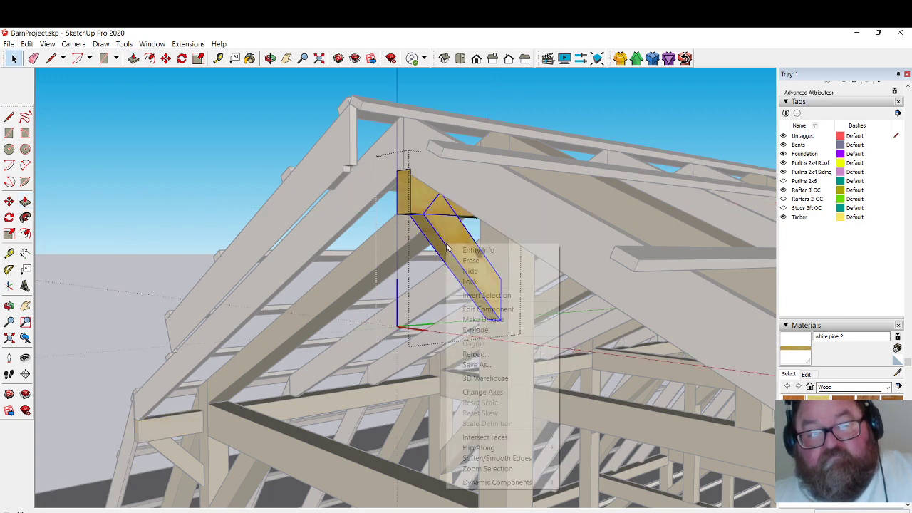
pyautogui.click(470, 320)
# Push/pull the unique ridge beam's end face outward to the outer rafter and close the beam component.
pyautogui.click(411, 188)
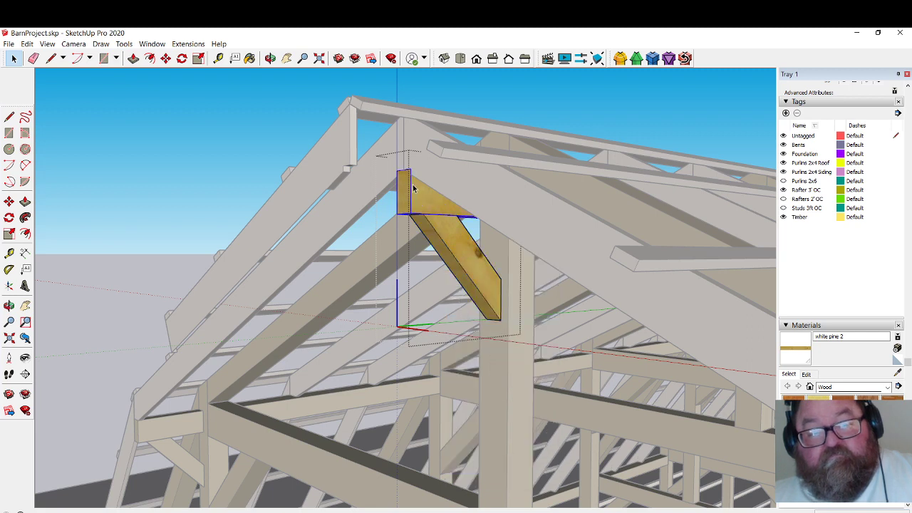
pyautogui.doubleClick(418, 190)
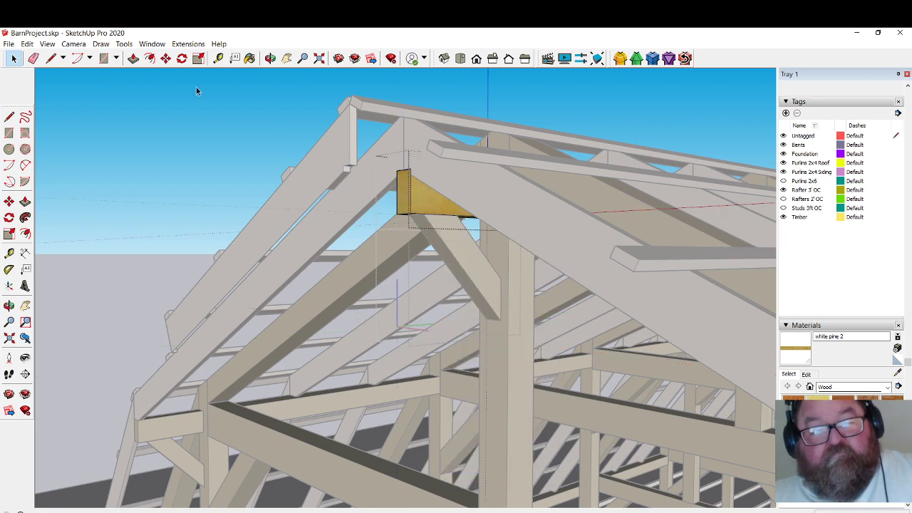
pyautogui.click(133, 58)
pyautogui.moveTo(401, 183); pyautogui.dragTo(348, 182)
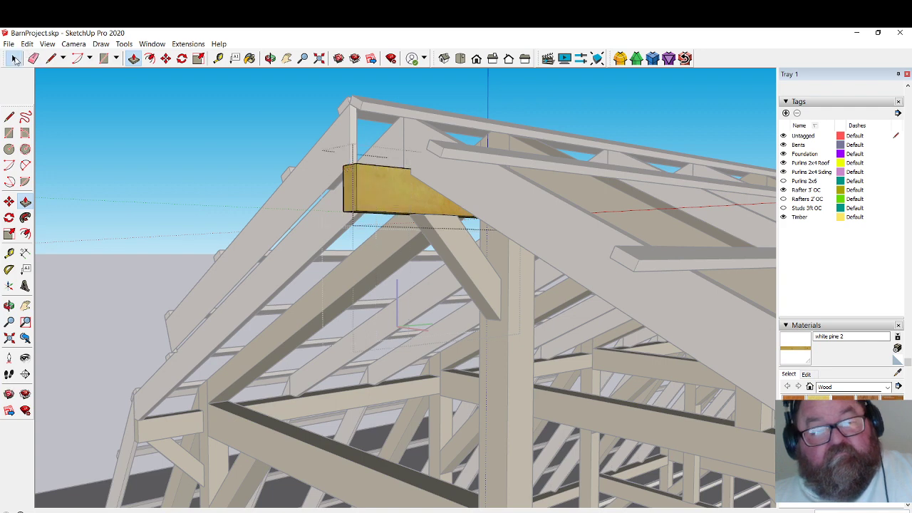
pyautogui.click(12, 58)
pyautogui.click(273, 148)
# Move the unique diagonal brace outward along the ridge beam's bottom edge toward the beam's extended end.
pyautogui.click(425, 223)
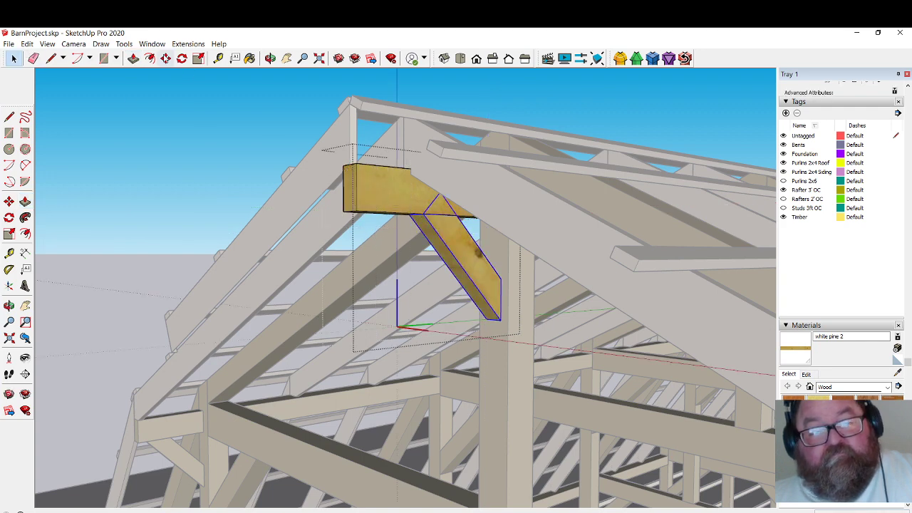
pyautogui.click(166, 58)
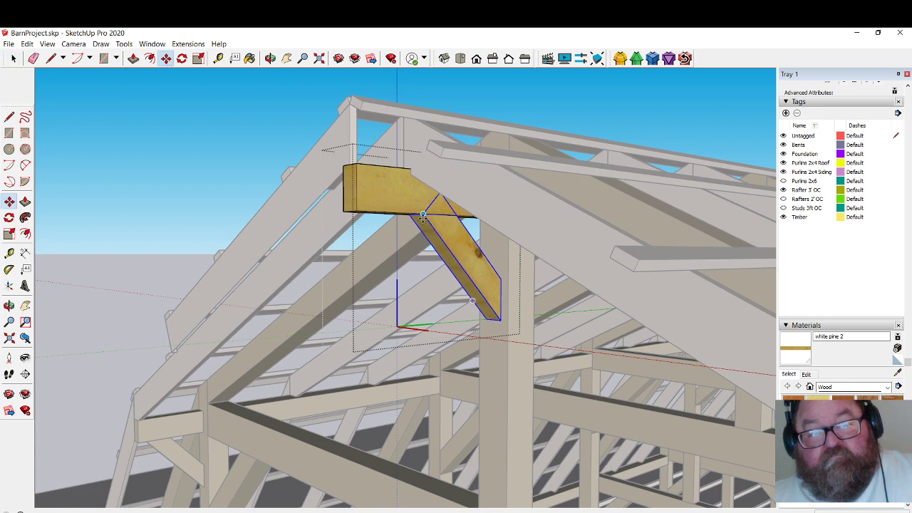
pyautogui.moveTo(411, 214); pyautogui.dragTo(374, 211)
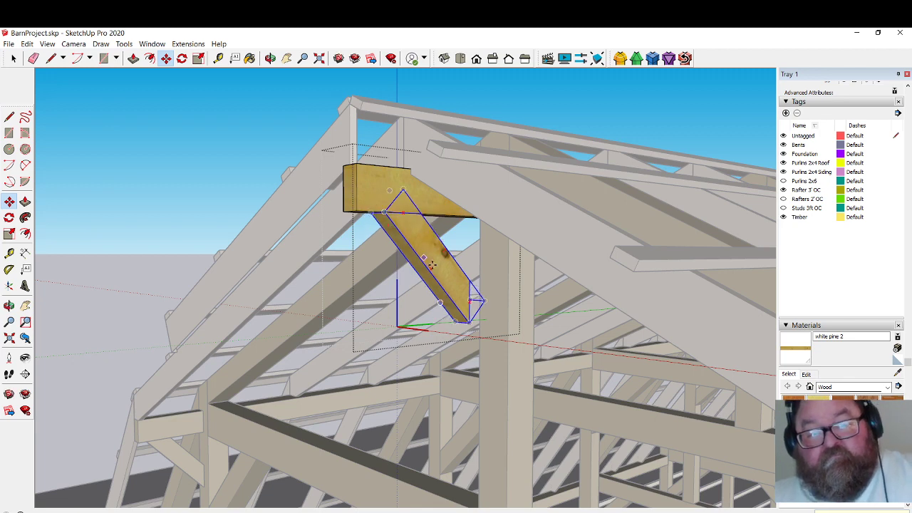
# Create a guide line along the diagonal brace's lower edge, running past its lower end toward the post.
pyautogui.scroll(5, 493, 353)
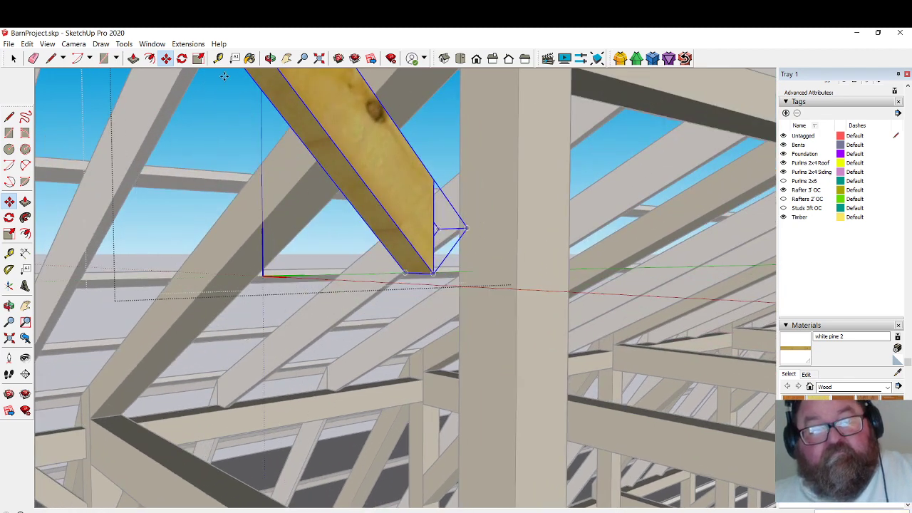
pyautogui.click(218, 58)
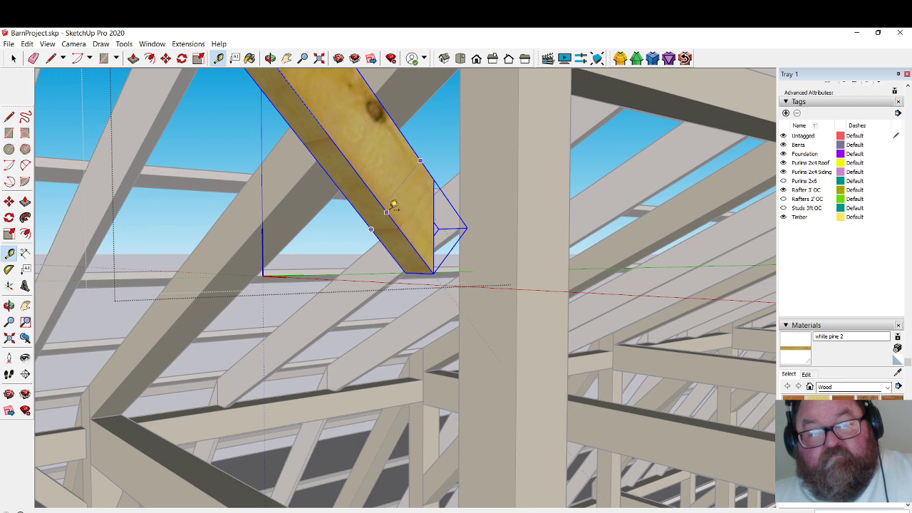
pyautogui.click(14, 58)
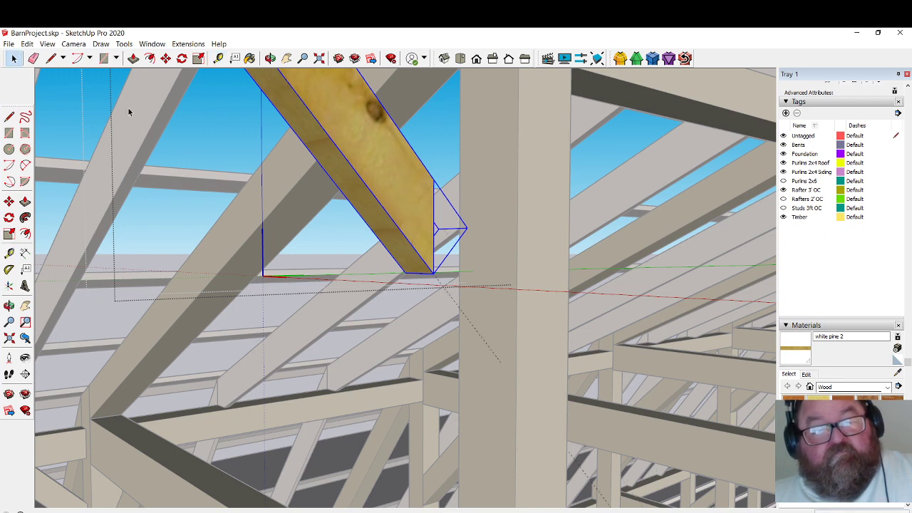
# Stretch the lower end of the unique diagonal brace along the guide line until it meets the post.
pyautogui.doubleClick(359, 159)
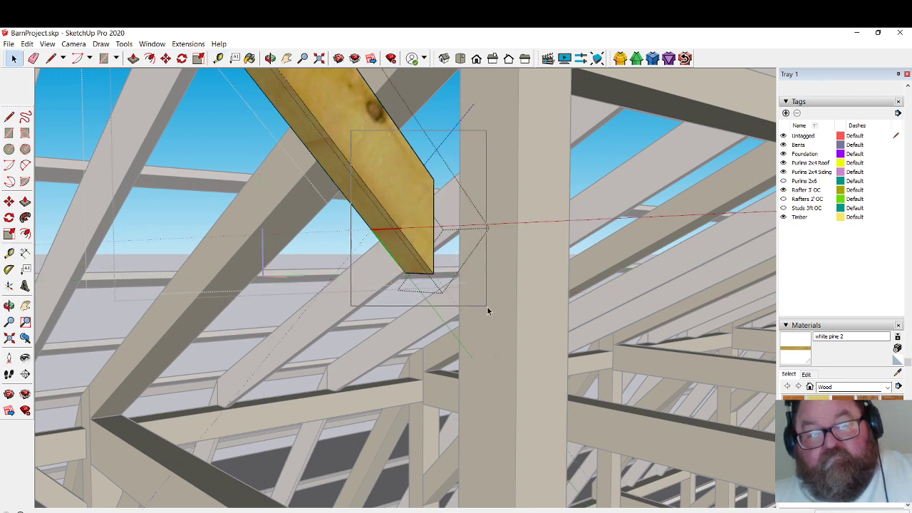
pyautogui.click(166, 57)
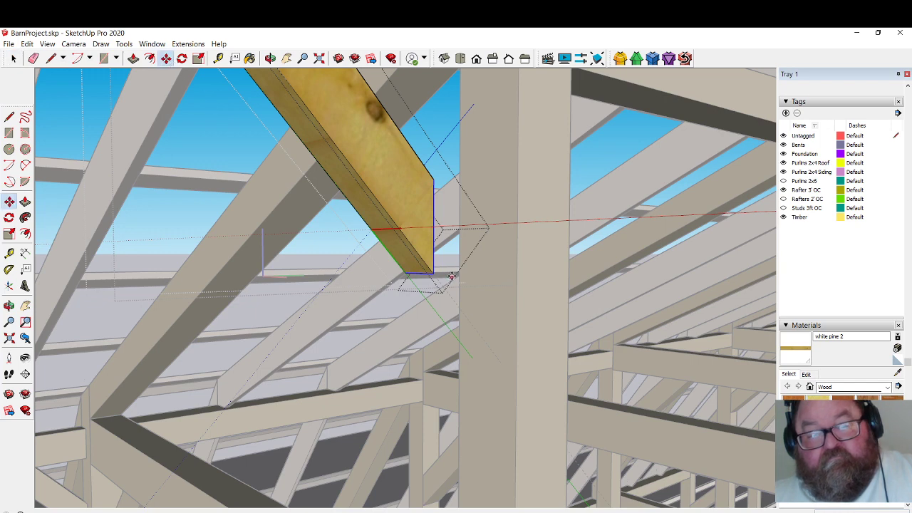
pyautogui.moveTo(433, 273)
pyautogui.mouseDown()
pyautogui.moveTo(494, 362)
pyautogui.moveTo(512, 361)
pyautogui.mouseUp()
pyautogui.scroll(-1, 512, 361)
pyautogui.scroll(-2, 513, 361)
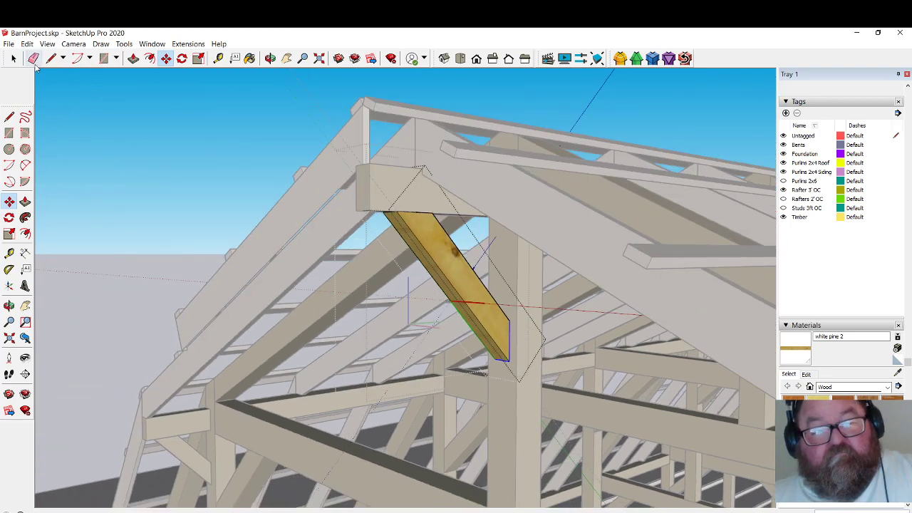
# Delete the brace's guide line inside the peak assembly and leave the assembly.
pyautogui.click(13, 57)
pyautogui.click(277, 180)
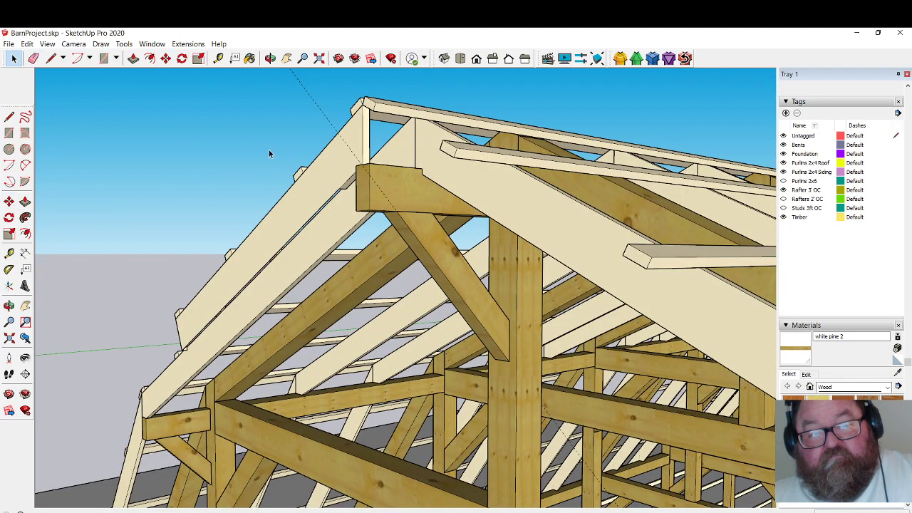
pyautogui.click(351, 149)
pyautogui.doubleClick(350, 151)
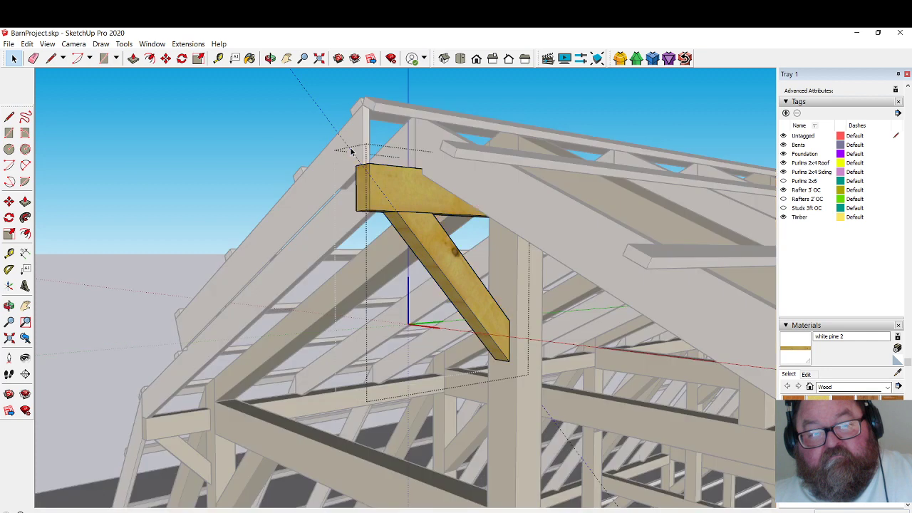
pyautogui.click(318, 98)
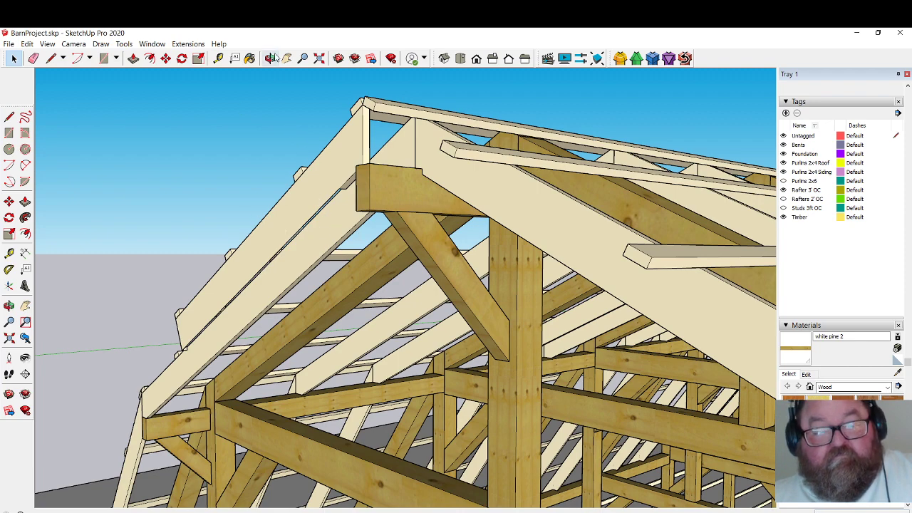
# Open the outer upper rafter at the gable peak and push/pull its flat face to match its end edge's thickness.
pyautogui.click(272, 57)
pyautogui.moveTo(336, 216); pyautogui.dragTo(420, 206)
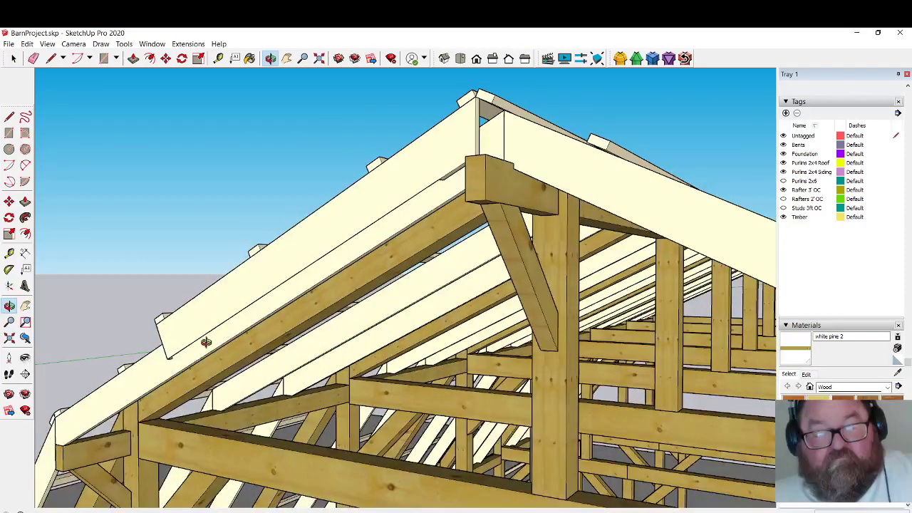
pyautogui.scroll(6, 173, 350)
pyautogui.moveTo(173, 345); pyautogui.dragTo(129, 158)
pyautogui.click(14, 58)
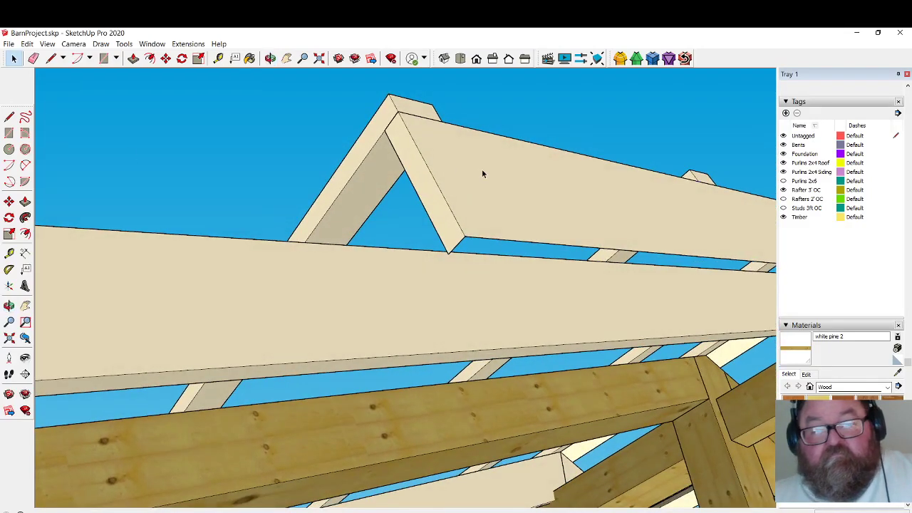
pyautogui.click(482, 171)
pyautogui.doubleClick(482, 178)
pyautogui.click(481, 176)
pyautogui.doubleClick(480, 177)
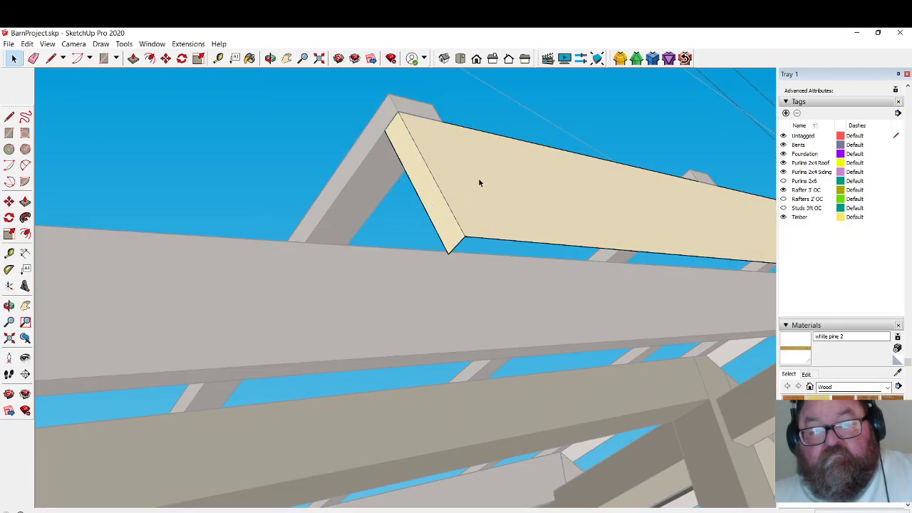
pyautogui.click(479, 178)
pyautogui.click(133, 58)
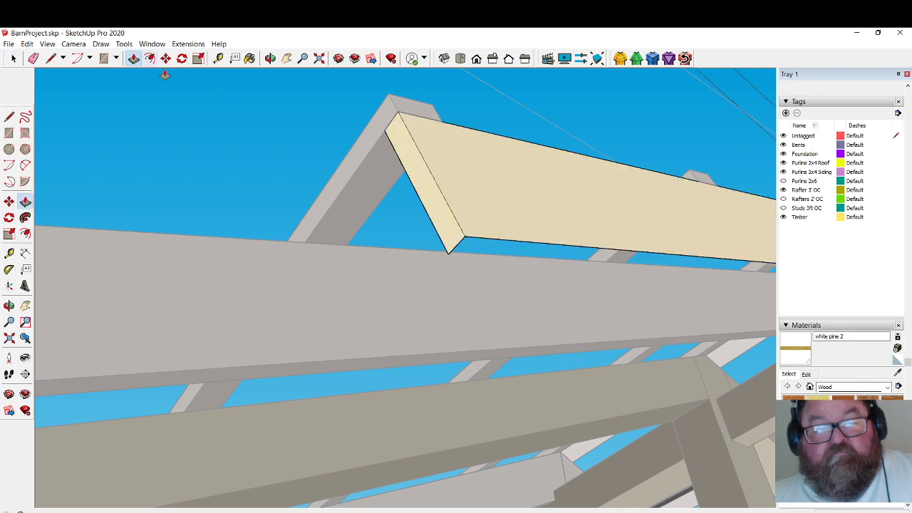
pyautogui.click(480, 208)
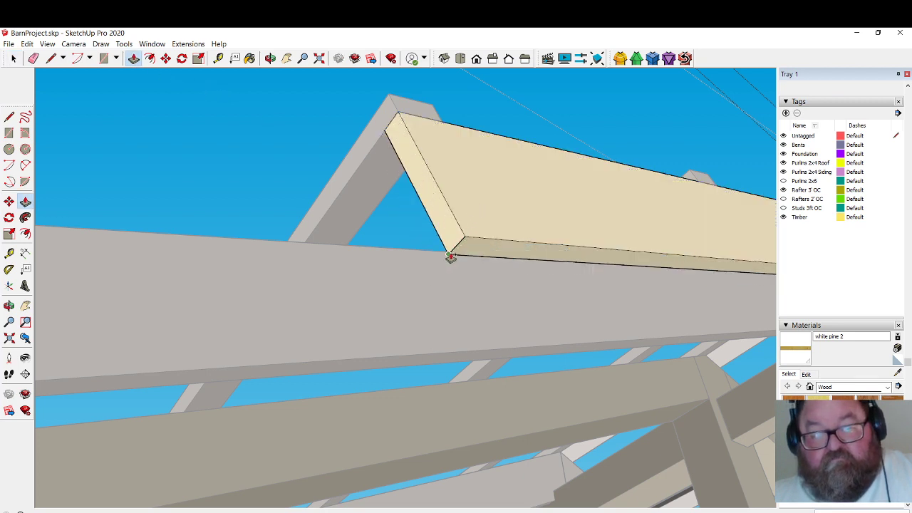
pyautogui.click(448, 256)
# Close the outer upper rafter and place a copy of it just below the ridge peak.
pyautogui.click(270, 58)
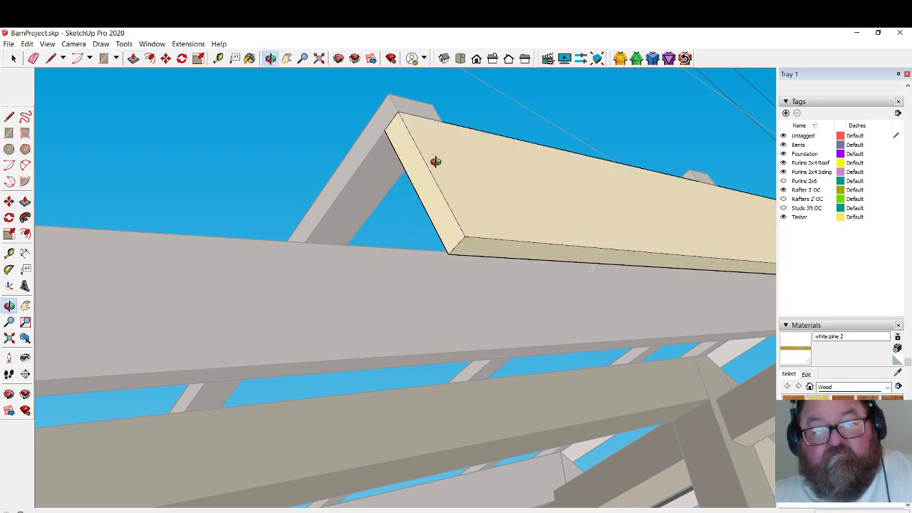
pyautogui.moveTo(433, 157); pyautogui.dragTo(437, 392)
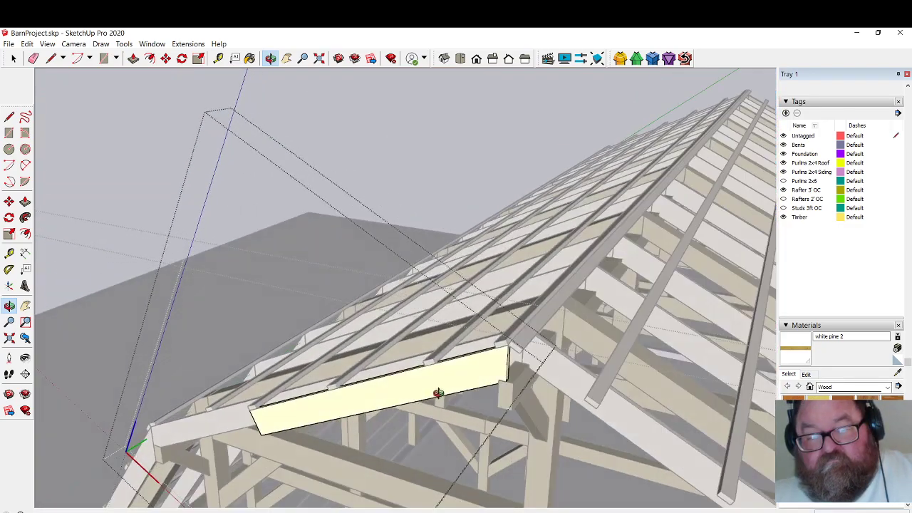
pyautogui.scroll(3, 438, 392)
pyautogui.press('space')
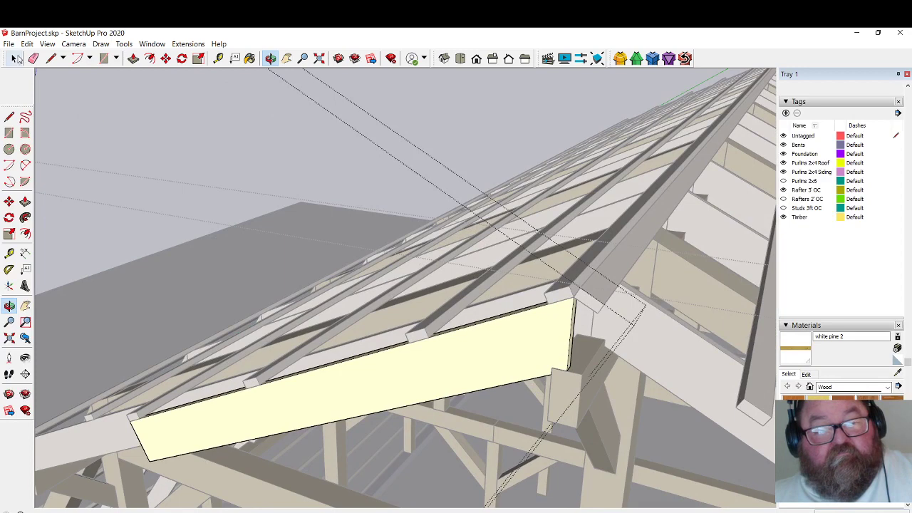
pyautogui.click(436, 85)
pyautogui.click(465, 357)
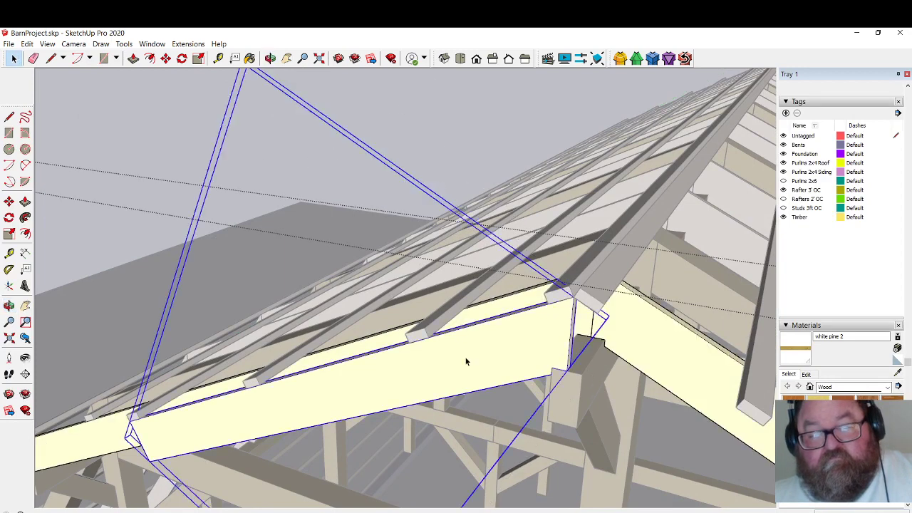
pyautogui.scroll(2, 598, 304)
pyautogui.scroll(1, 597, 304)
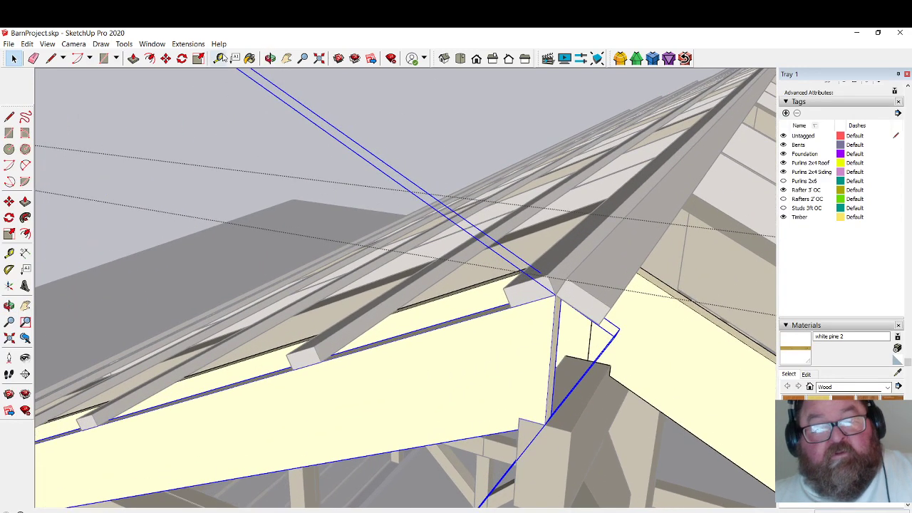
pyautogui.click(165, 59)
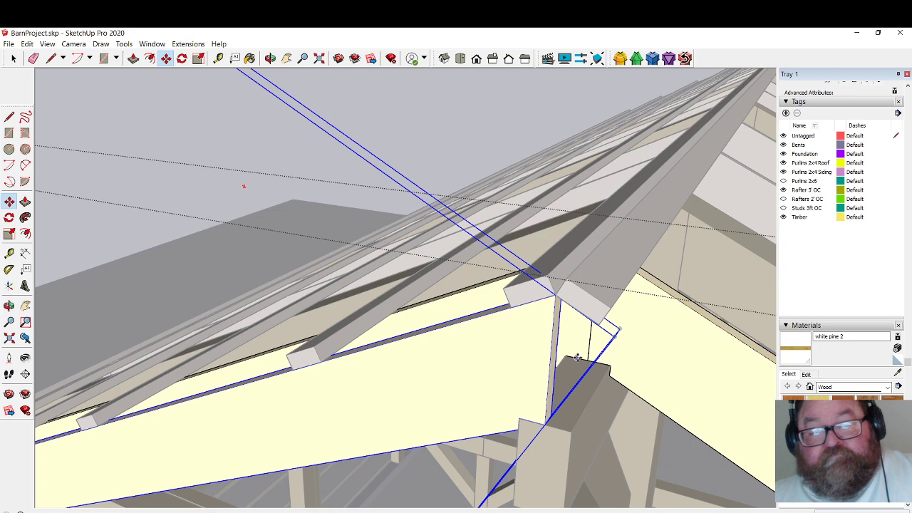
pyautogui.click(554, 301)
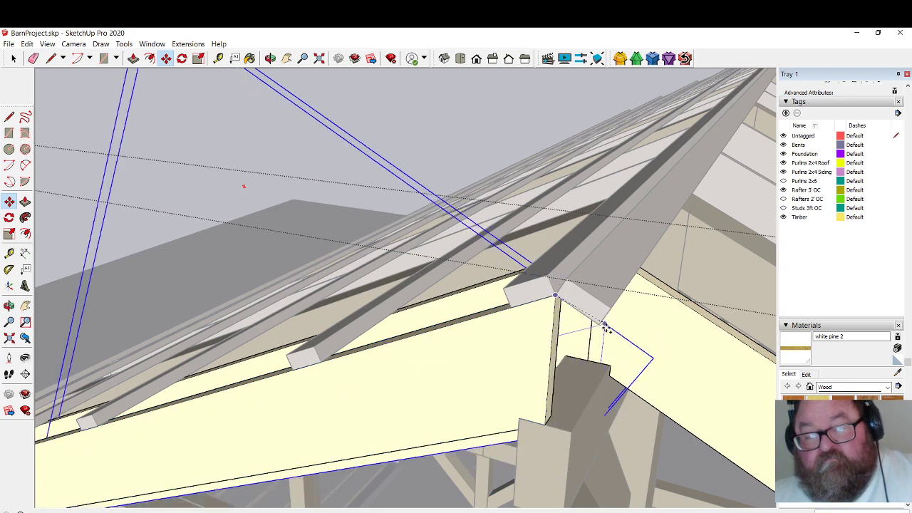
pyautogui.click(569, 430)
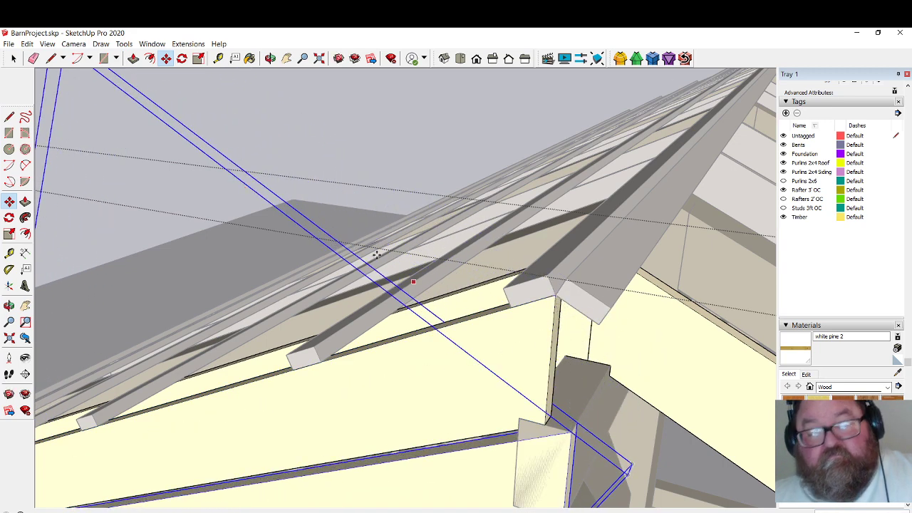
# Rotate the copied upper rafter about its peak corner so it slopes down the opposite side of the roof.
pyautogui.click(182, 58)
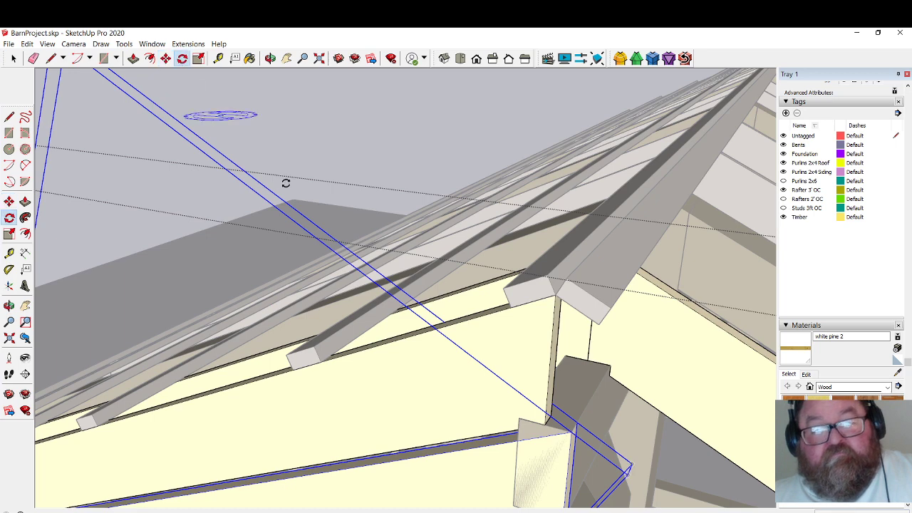
pyautogui.click(572, 431)
pyautogui.click(575, 421)
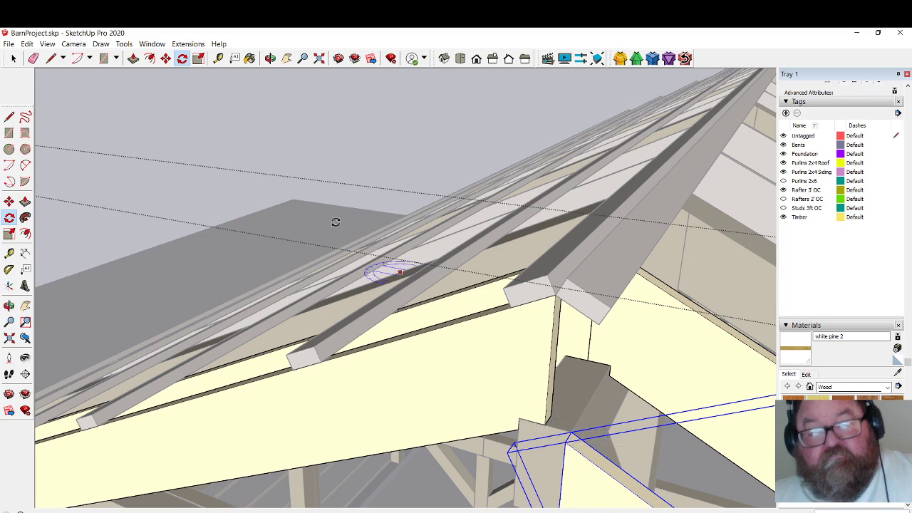
# Move the rotated rafter copy by its peak corner so it meets the original rafter at the ridge, and deselect it.
pyautogui.click(166, 59)
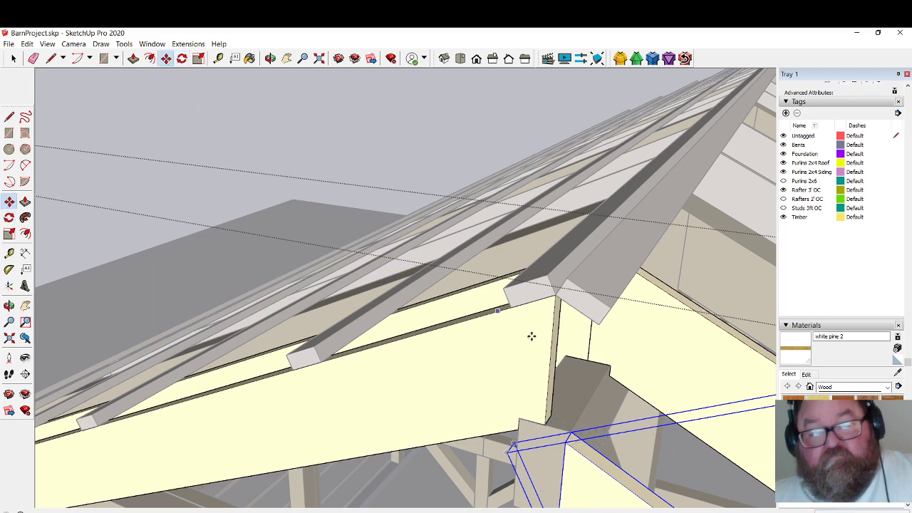
pyautogui.click(568, 443)
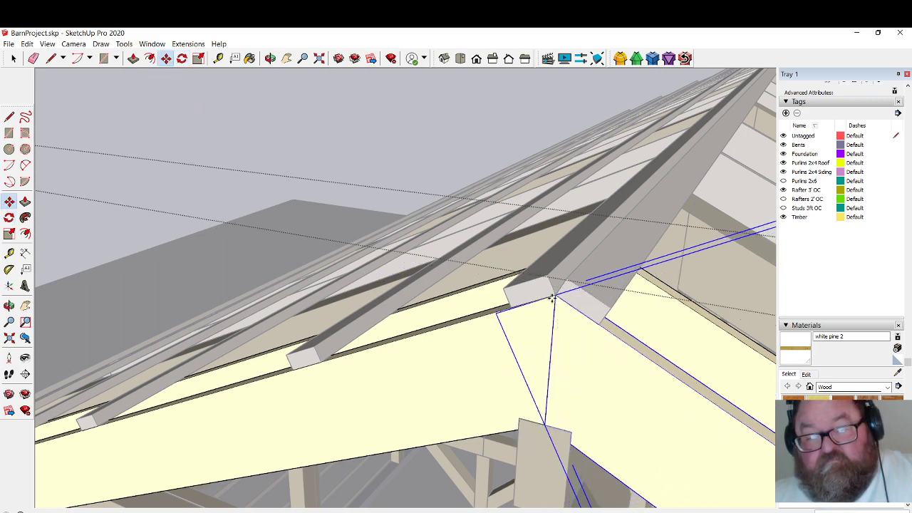
pyautogui.click(552, 297)
pyautogui.click(13, 58)
pyautogui.click(255, 124)
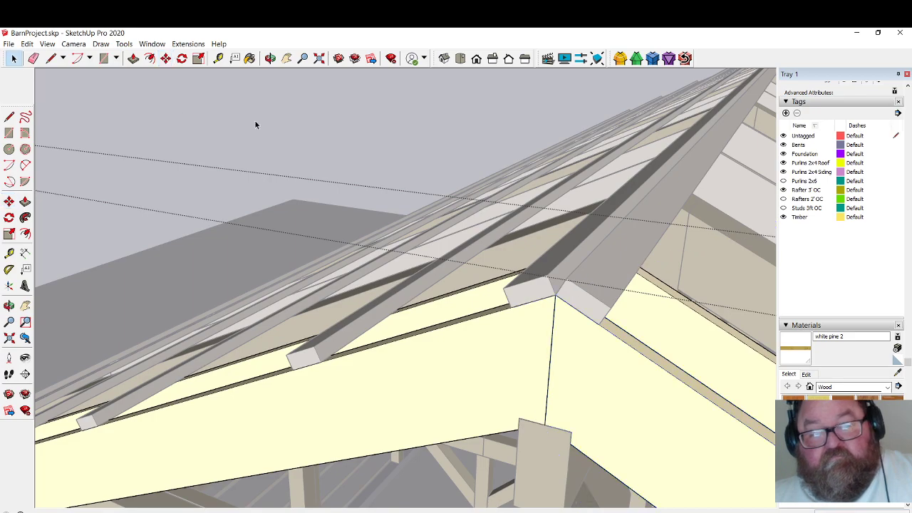
# Draw lines closing a four-sided face between the outer upper rafter's lower end and the inner rafter, beneath the purlin.
pyautogui.scroll(-5, 365, 169)
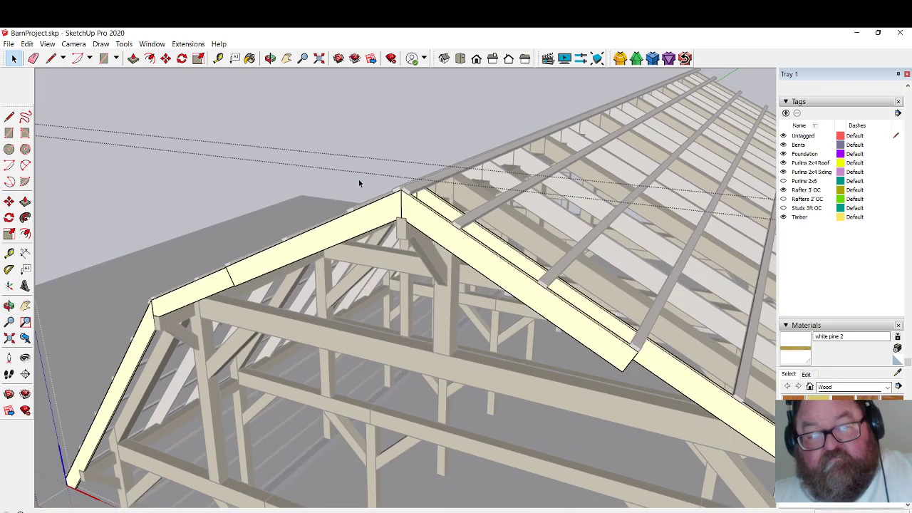
pyautogui.click(269, 57)
pyautogui.moveTo(437, 203); pyautogui.dragTo(490, 309)
pyautogui.moveTo(413, 287); pyautogui.dragTo(475, 284)
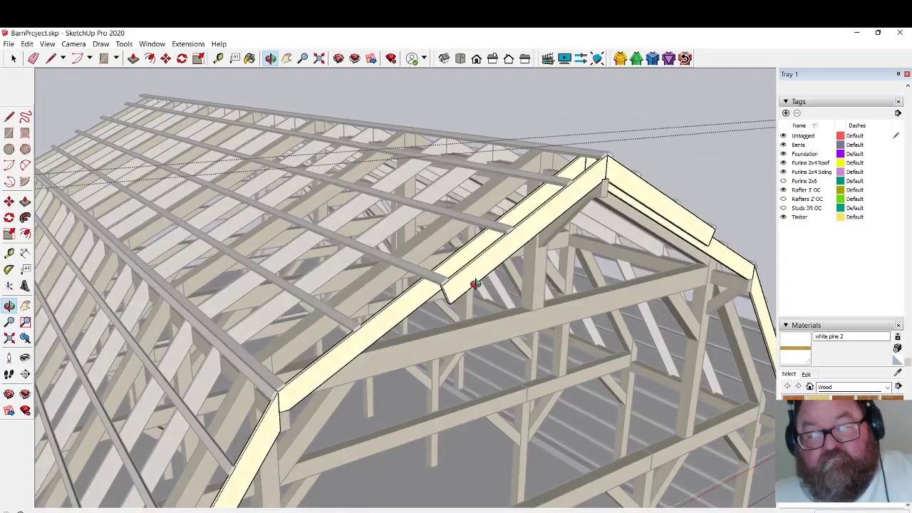
pyautogui.scroll(10, 440, 287)
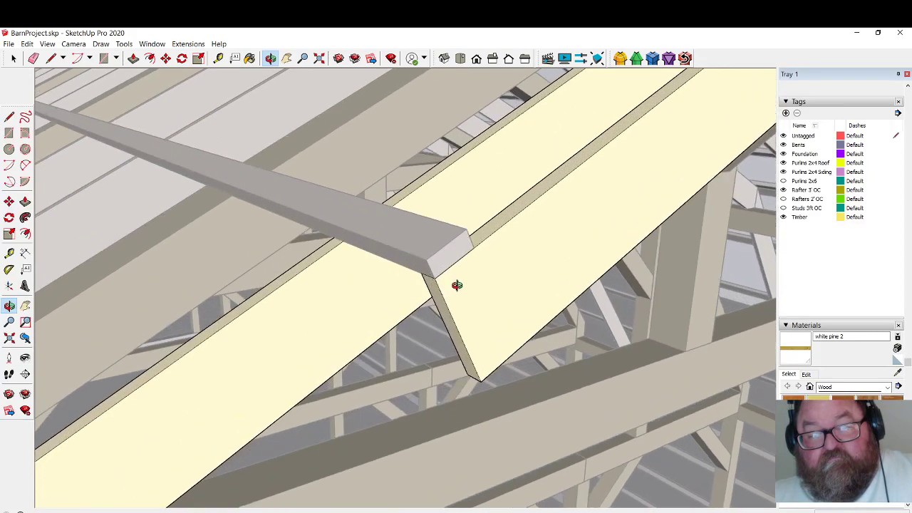
pyautogui.scroll(-4, 549, 242)
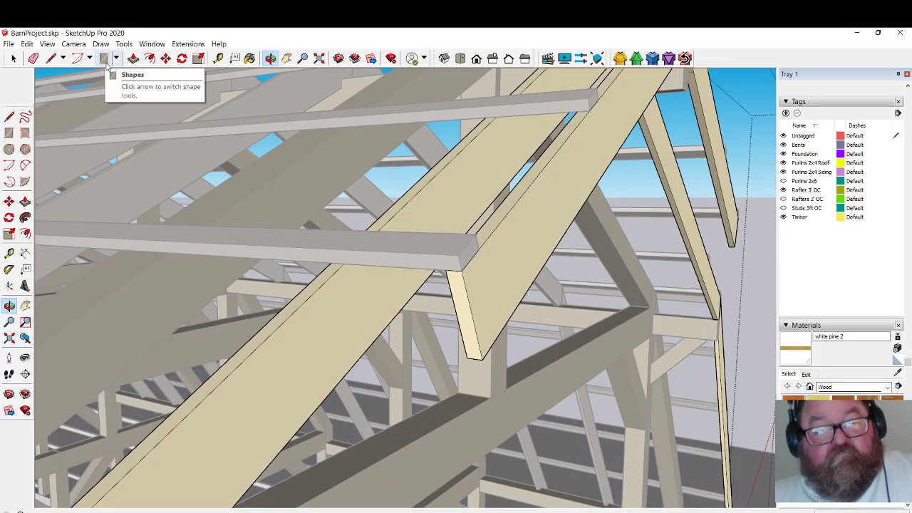
pyautogui.click(51, 57)
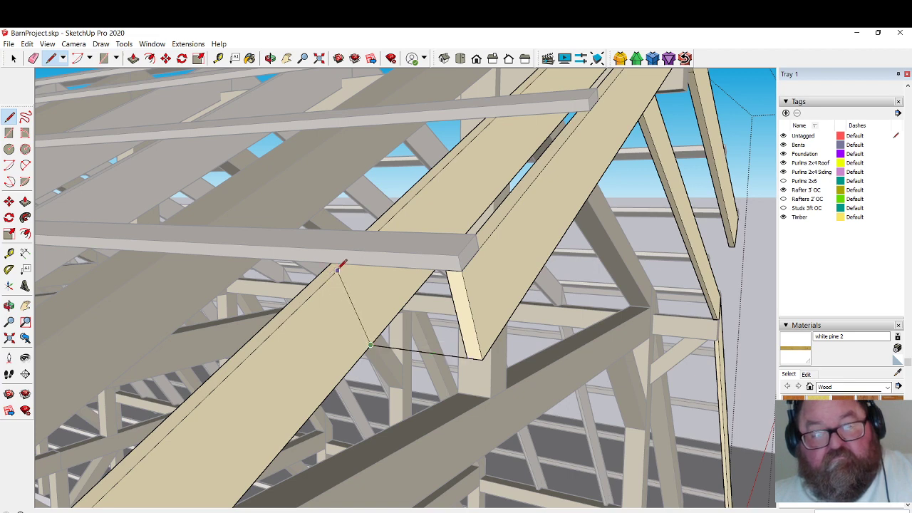
pyautogui.scroll(4, 347, 260)
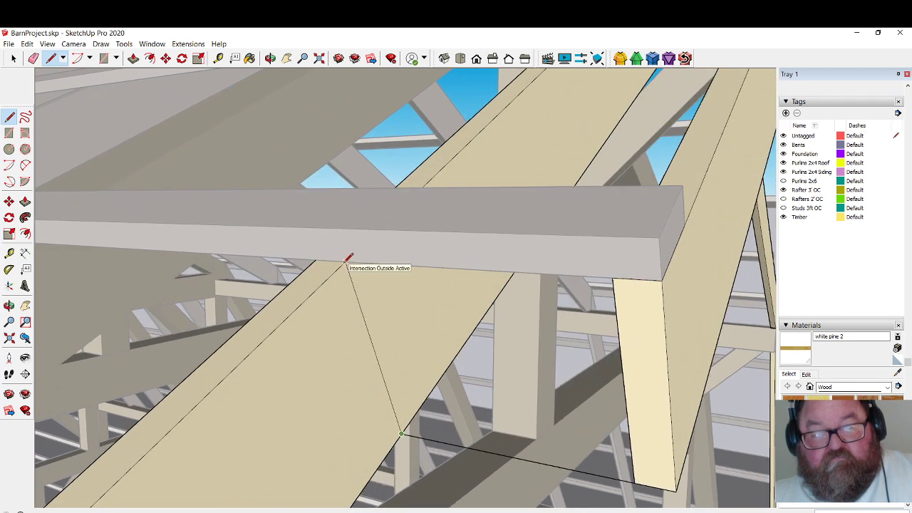
pyautogui.click(345, 262)
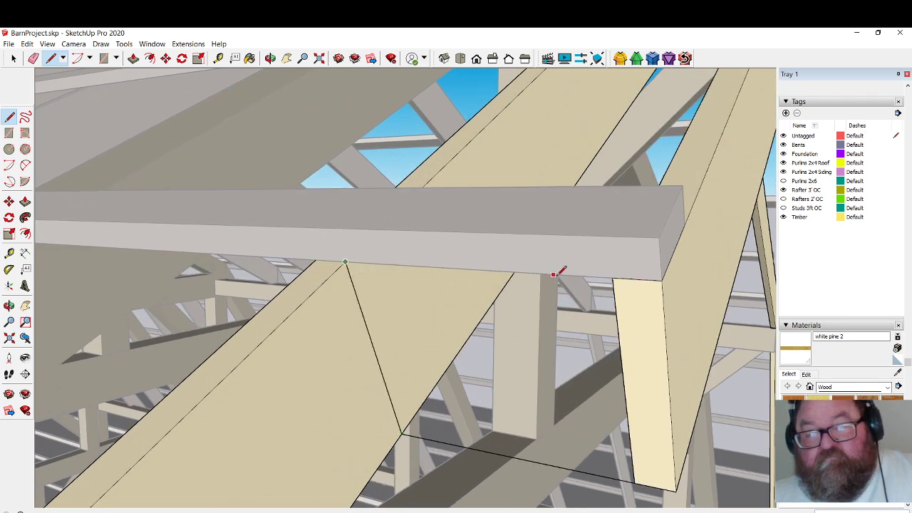
pyautogui.click(614, 277)
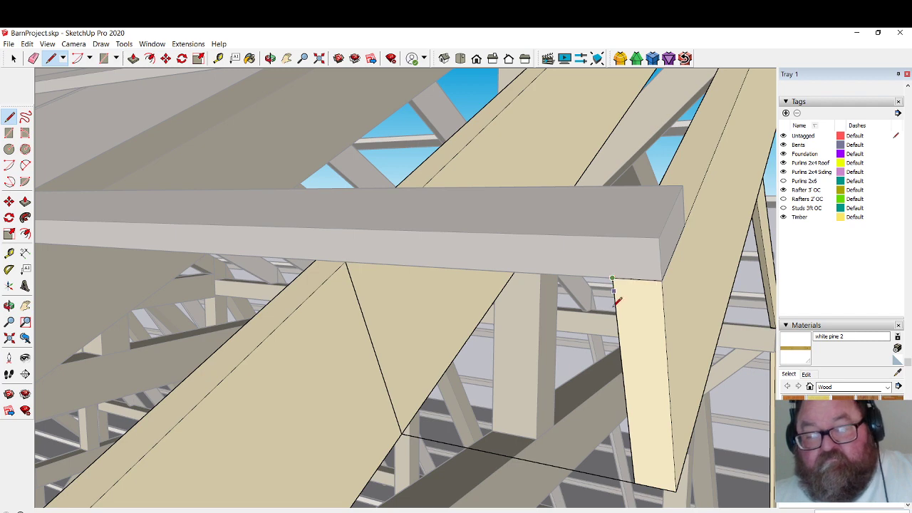
pyautogui.click(635, 482)
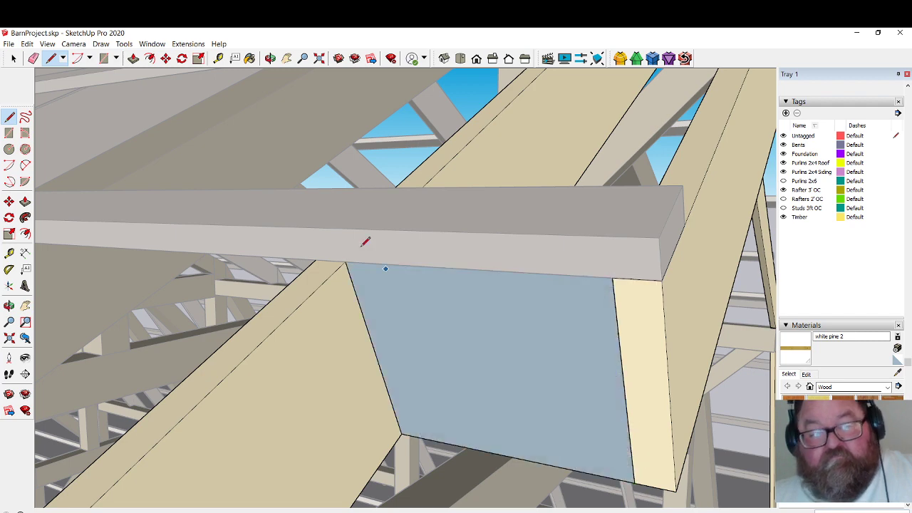
# Push/pull the face between the two rafters up the roof slope to form a solid blocking piece.
pyautogui.click(133, 58)
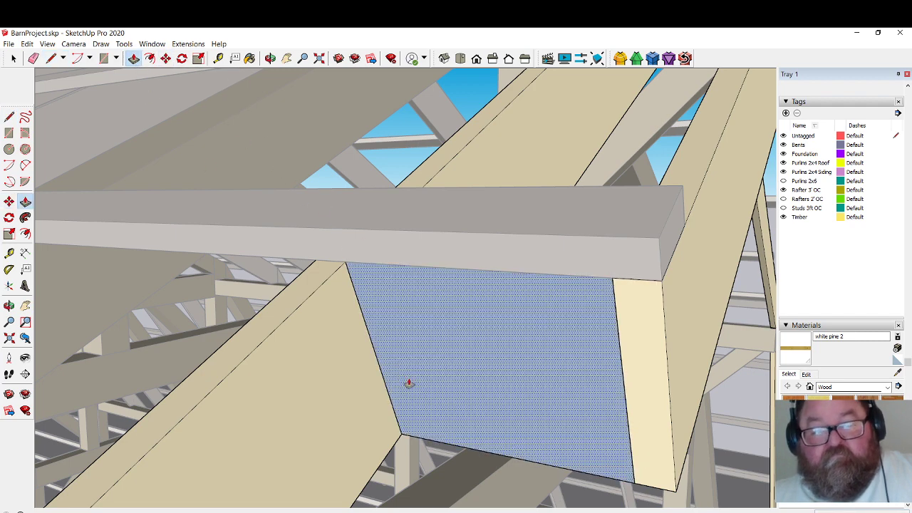
pyautogui.click(270, 58)
pyautogui.moveTo(525, 376); pyautogui.dragTo(292, 352)
pyautogui.click(133, 57)
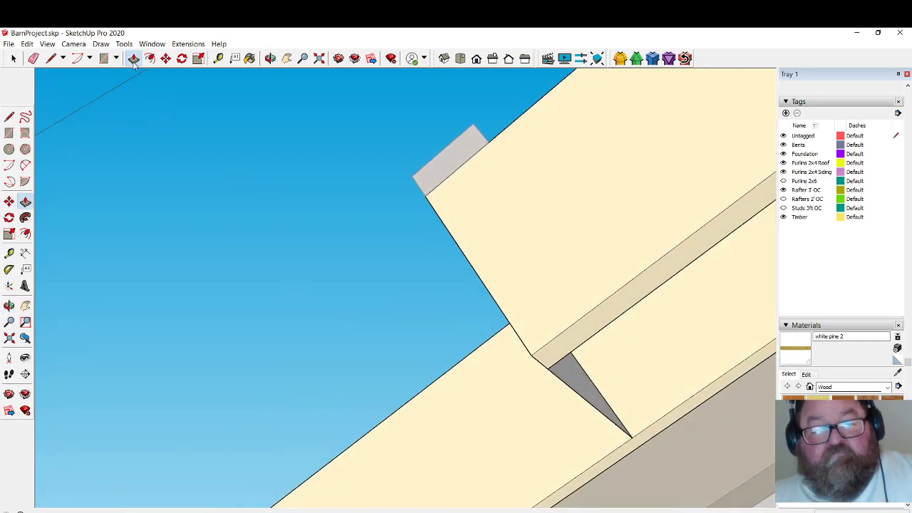
pyautogui.moveTo(580, 387); pyautogui.dragTo(620, 368)
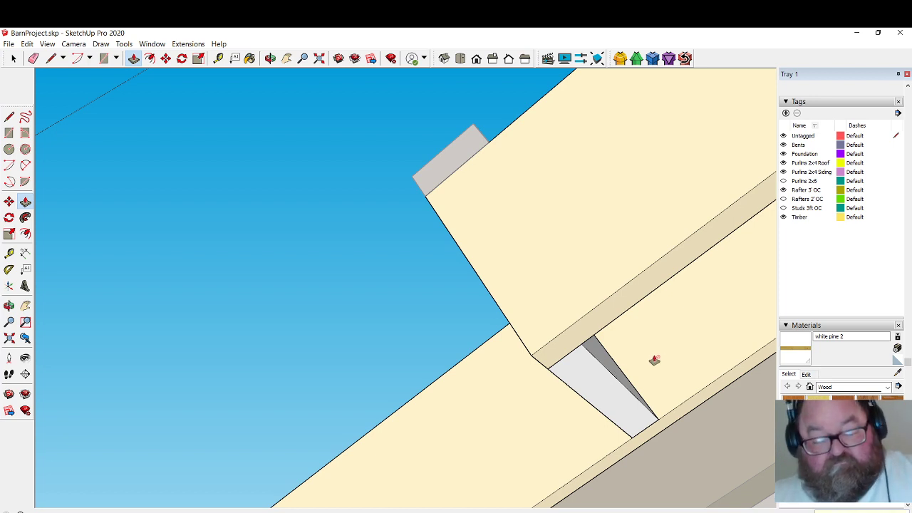
pyautogui.hotkey('ctrl', 'z')
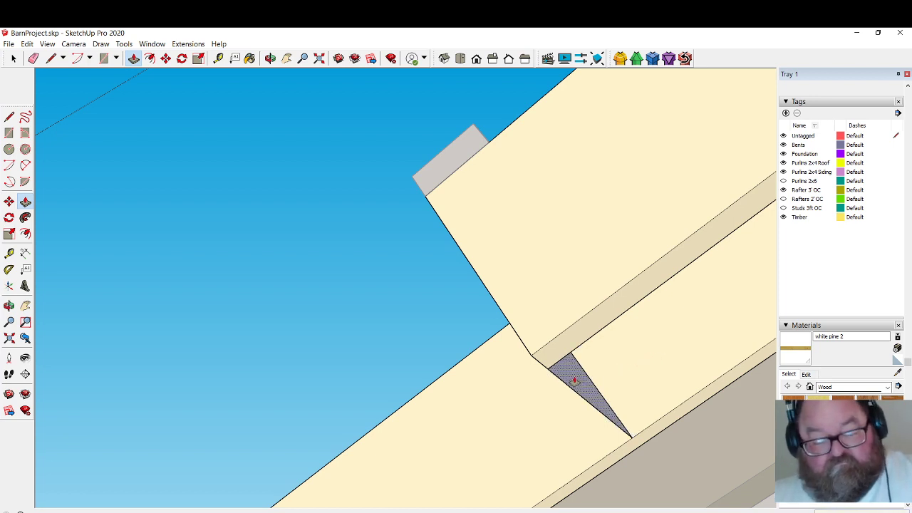
pyautogui.moveTo(574, 381); pyautogui.dragTo(647, 343)
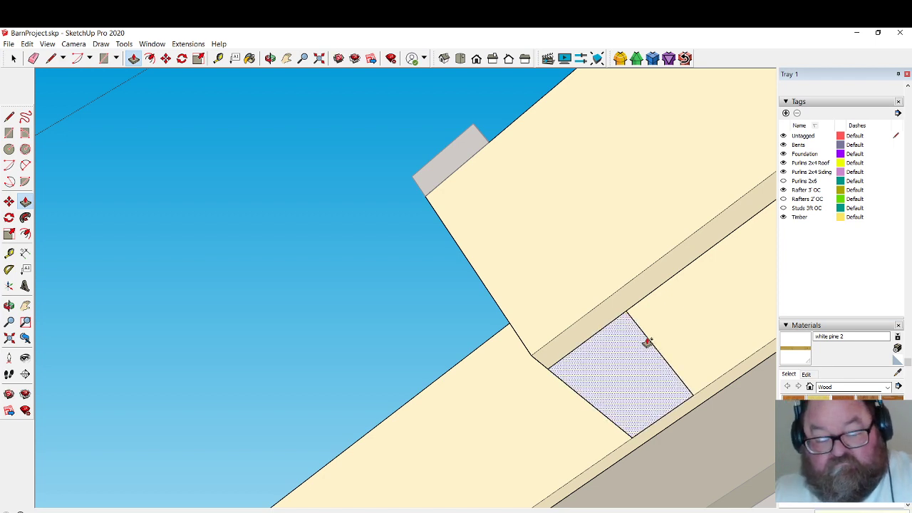
pyautogui.click(646, 342)
pyautogui.scroll(-1, 613, 363)
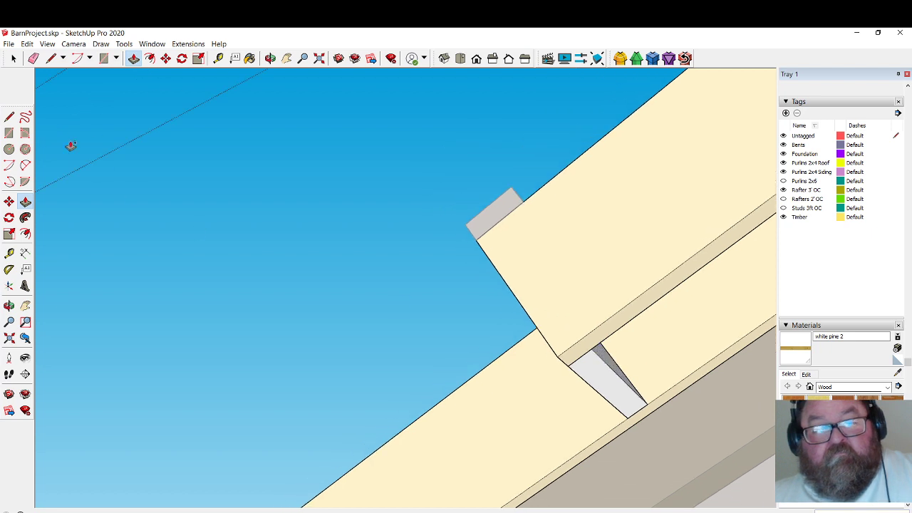
# Select all the geometry of the blocking piece between the rafters and make it a group.
pyautogui.click(13, 57)
pyautogui.moveTo(476, 213); pyautogui.dragTo(670, 444)
pyautogui.rightClick(603, 374)
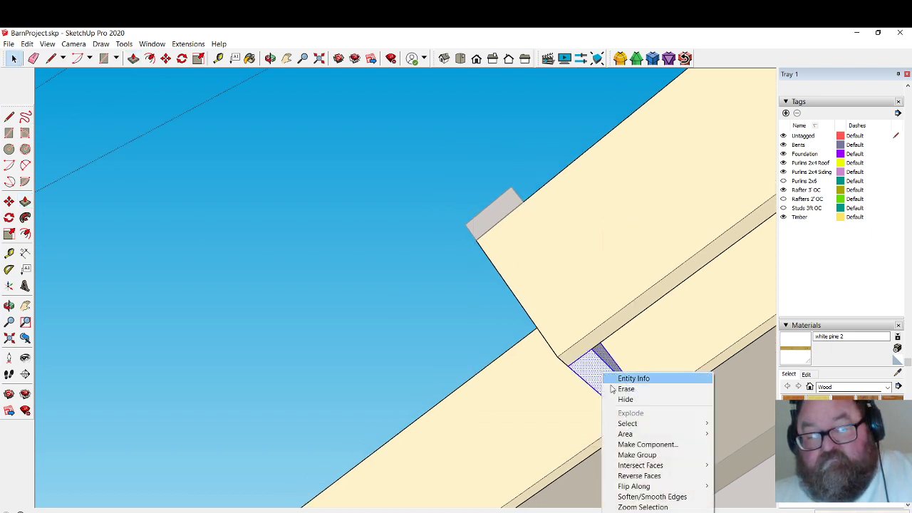
pyautogui.click(636, 455)
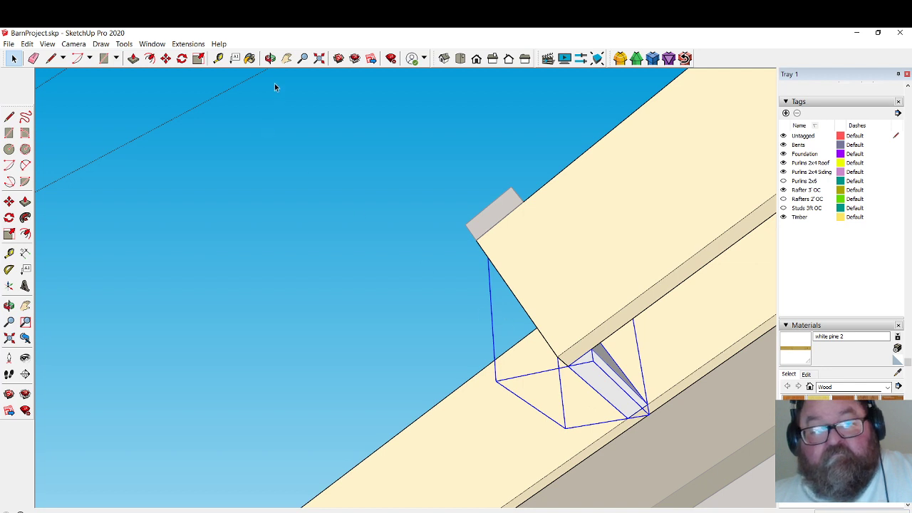
# Sample the medeek_lumber material from the outer rafter, apply it to the blocking group and deselect the group.
pyautogui.click(250, 58)
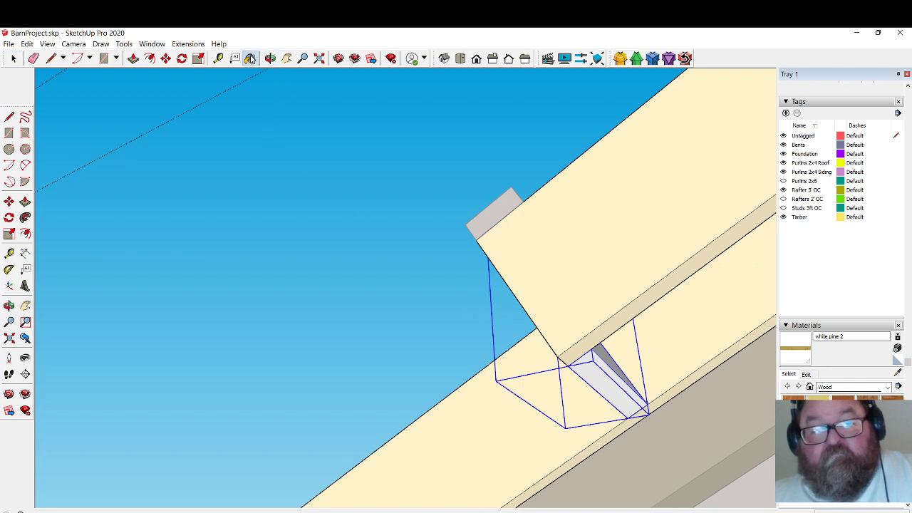
pyautogui.click(898, 374)
pyautogui.click(619, 240)
pyautogui.click(598, 365)
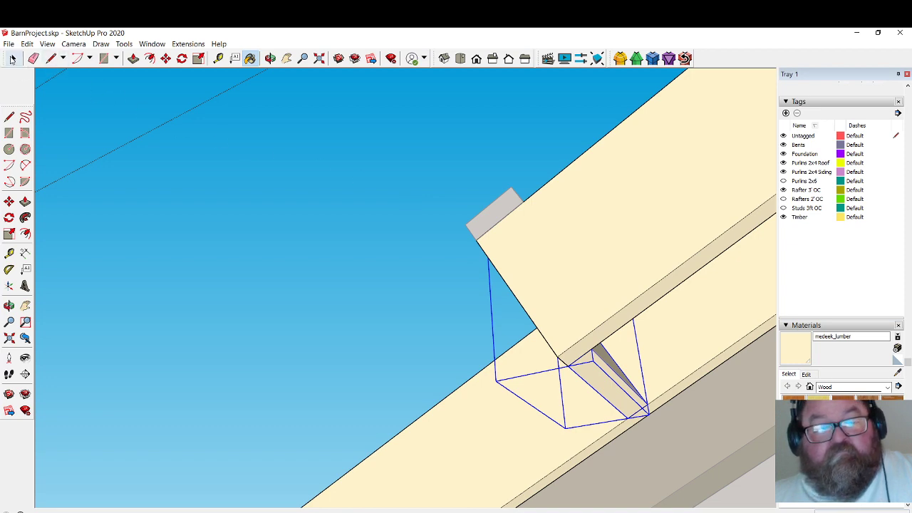
pyautogui.click(13, 58)
pyautogui.click(283, 224)
pyautogui.click(270, 58)
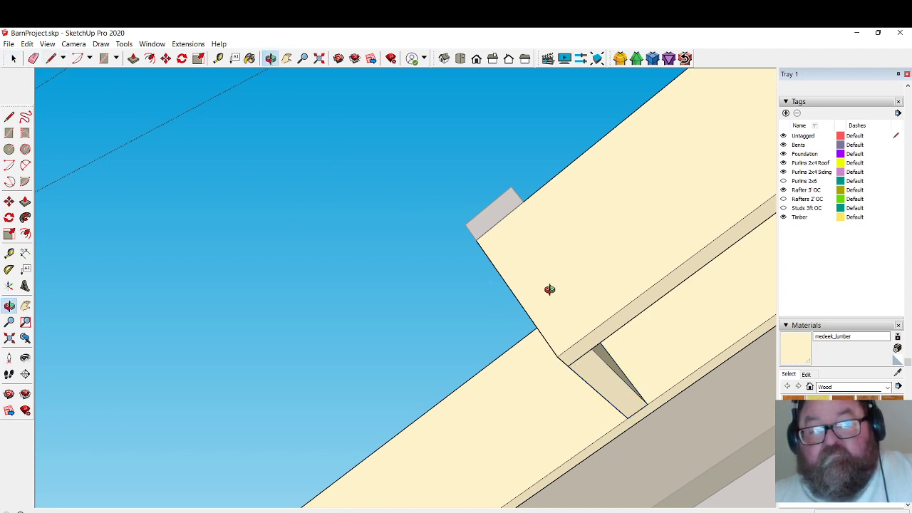
pyautogui.moveTo(545, 289); pyautogui.dragTo(370, 314)
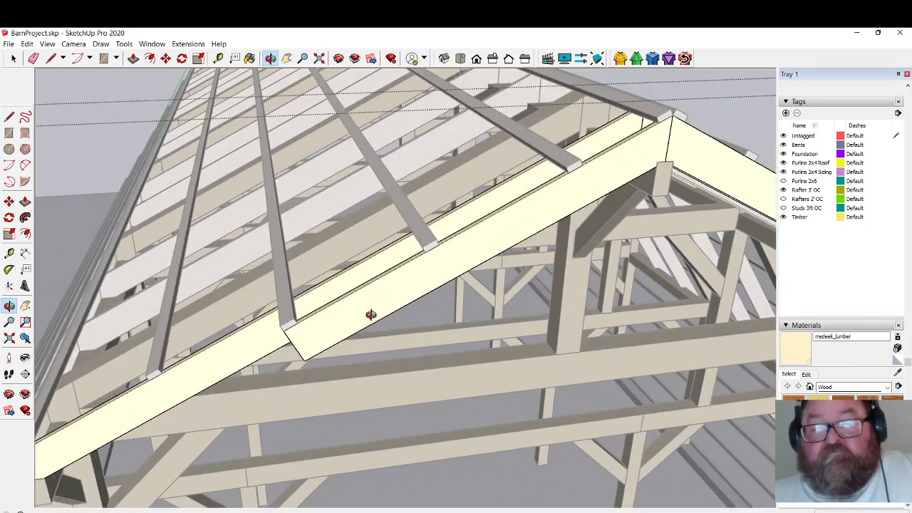
pyautogui.scroll(-5, 456, 276)
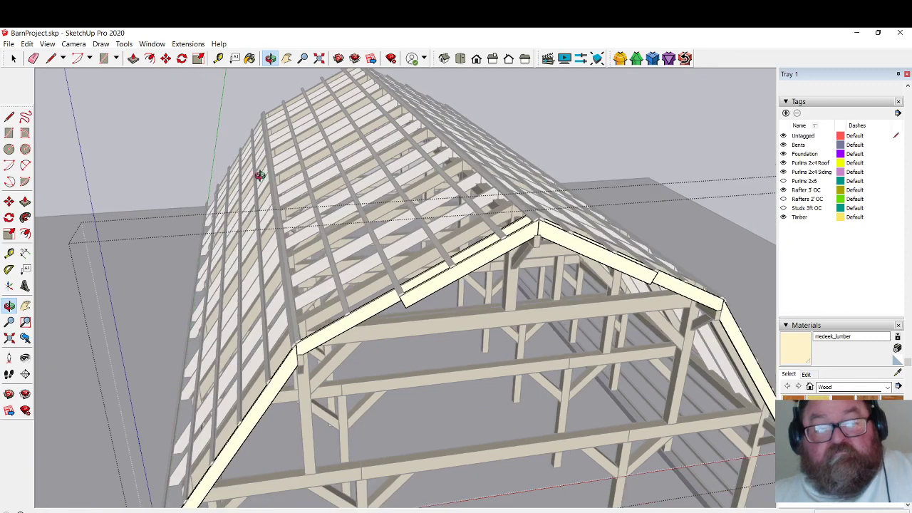
pyautogui.click(14, 59)
pyautogui.click(381, 303)
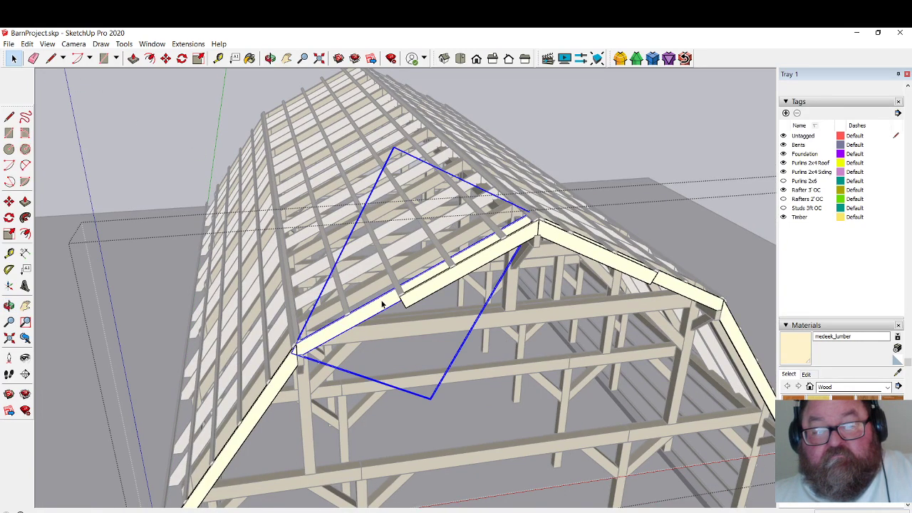
pyautogui.rightClick(381, 304)
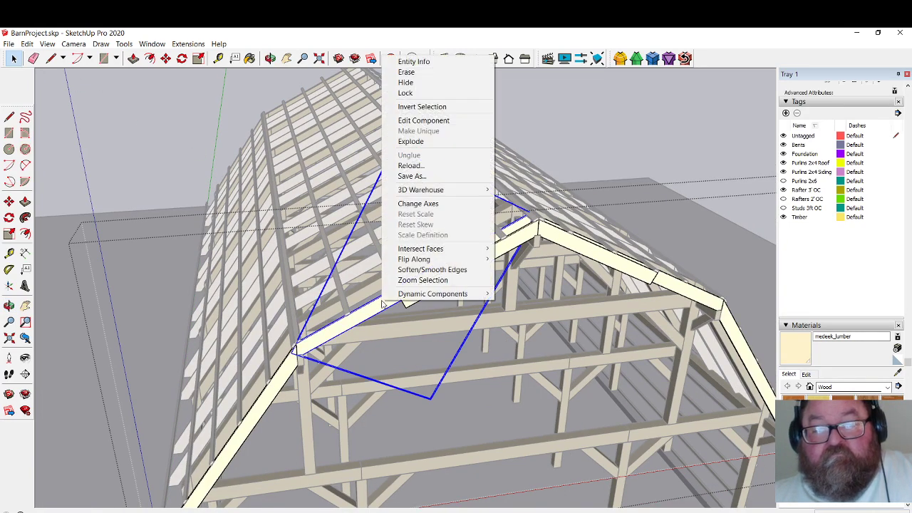
pyautogui.click(381, 304)
pyautogui.rightClick(387, 299)
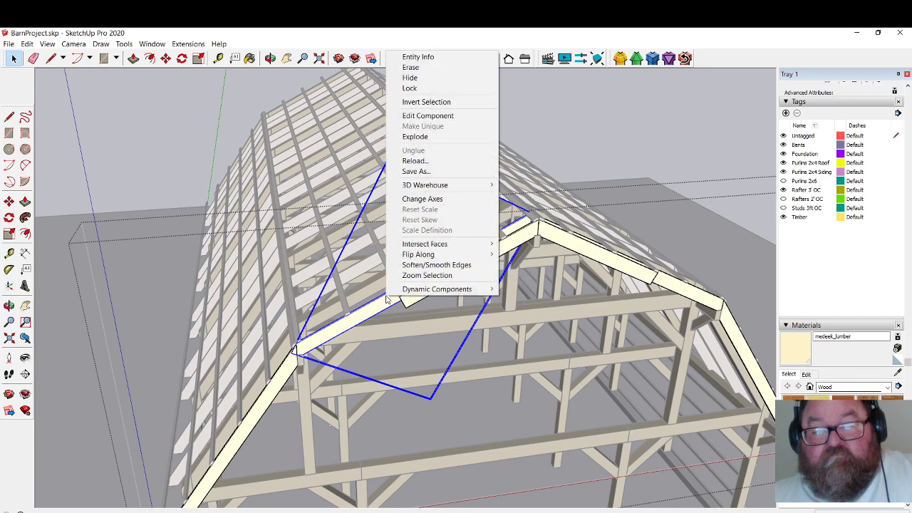
pyautogui.click(387, 299)
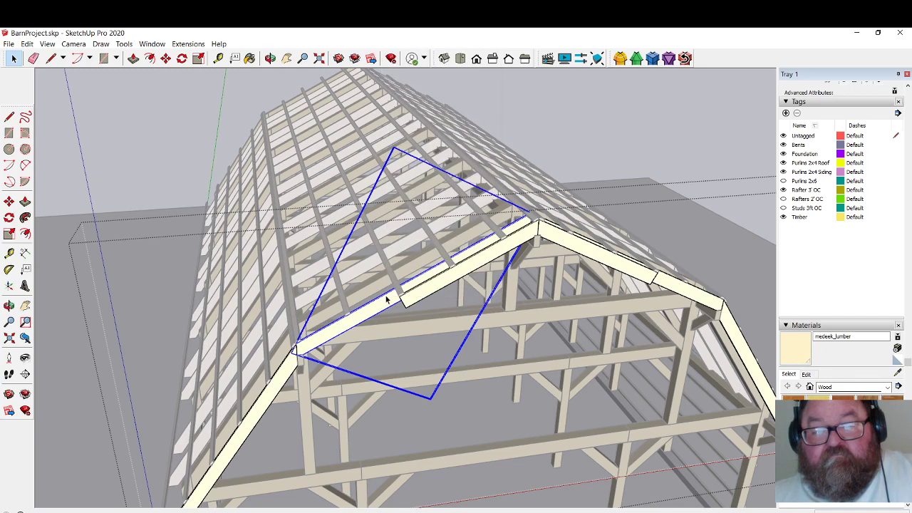
# Open the inner upper rafter beside the new blocking piece for editing.
pyautogui.scroll(5, 388, 302)
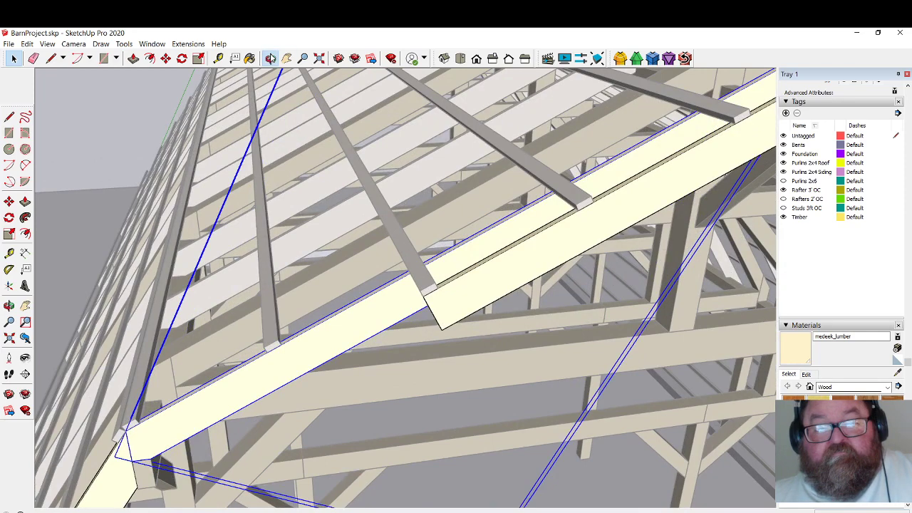
pyautogui.click(270, 57)
pyautogui.scroll(5, 466, 264)
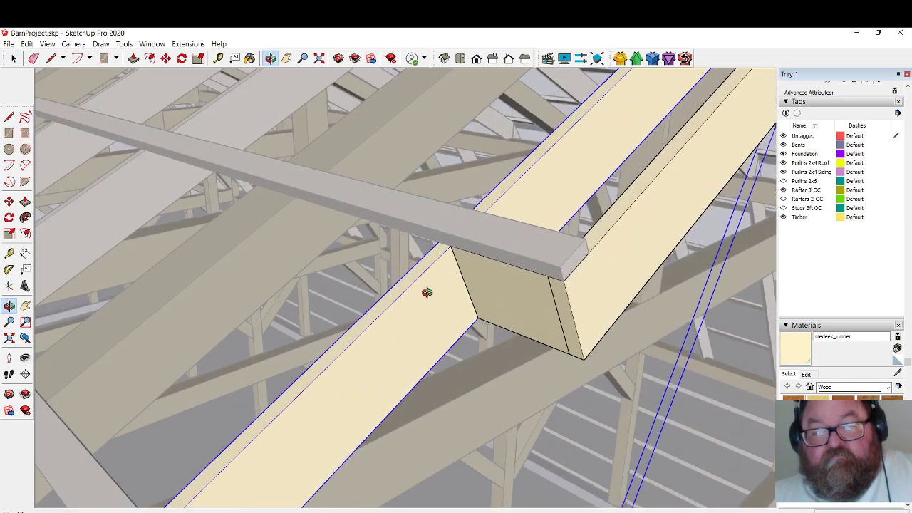
pyautogui.click(13, 58)
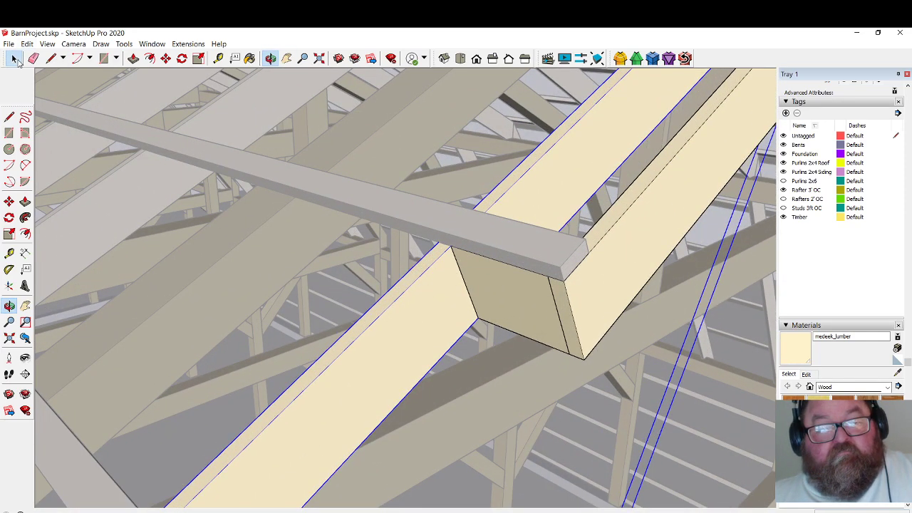
pyautogui.doubleClick(412, 305)
# Try to split the inner rafter's side face with a line along the blocking's edge for Push/Pull.
pyautogui.click(50, 58)
pyautogui.scroll(4, 470, 287)
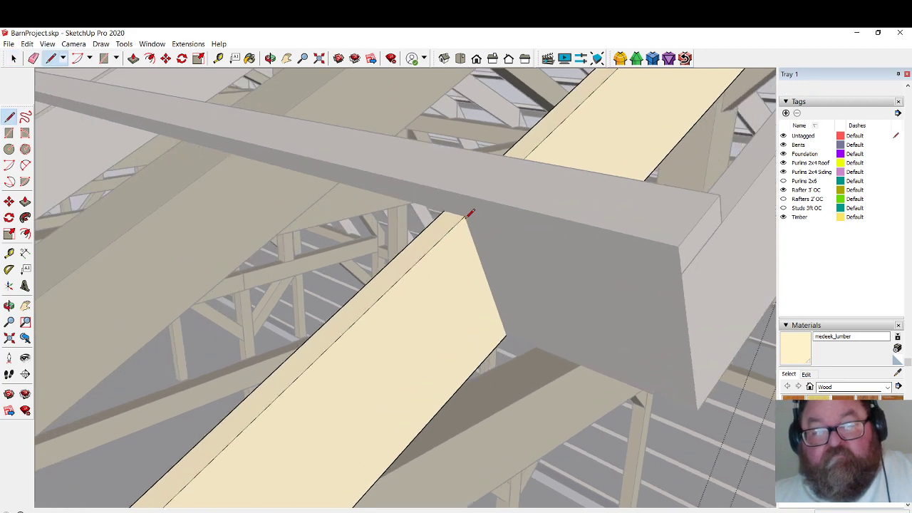
pyautogui.click(464, 216)
pyautogui.click(506, 334)
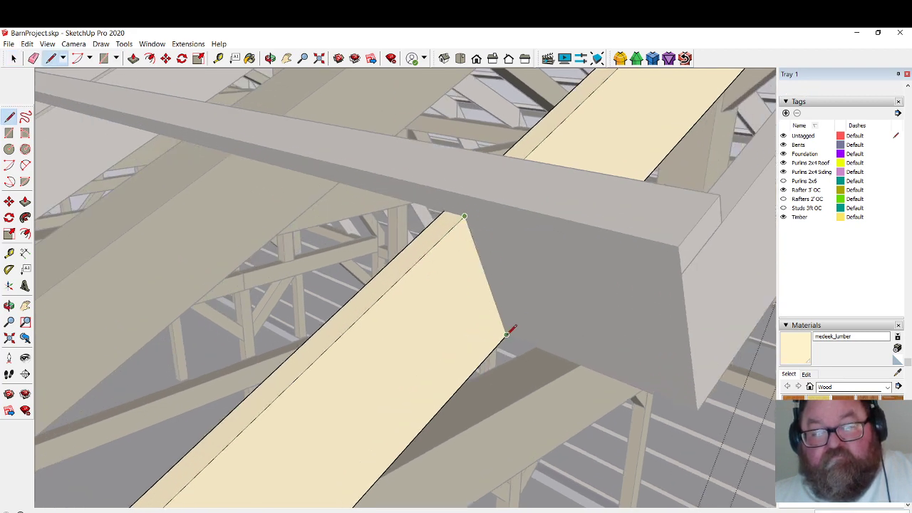
pyautogui.click(132, 58)
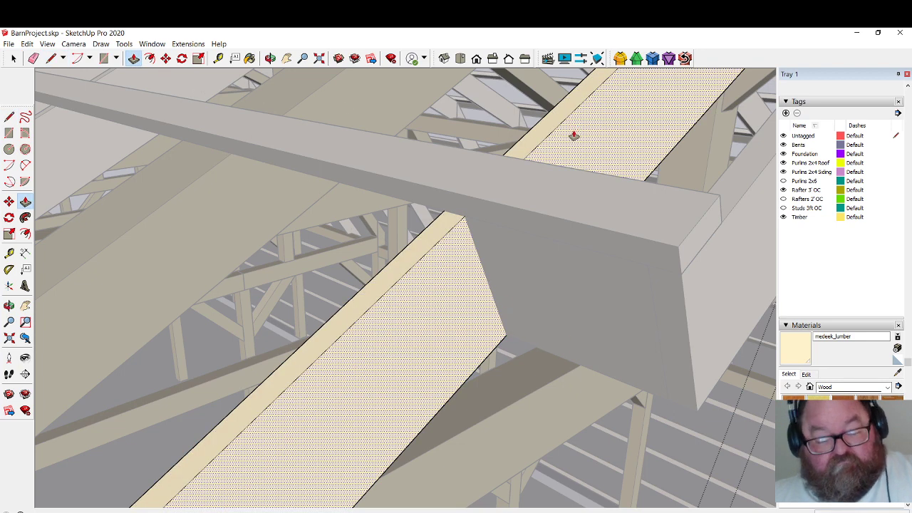
pyautogui.hotkey('ctrl', 'z')
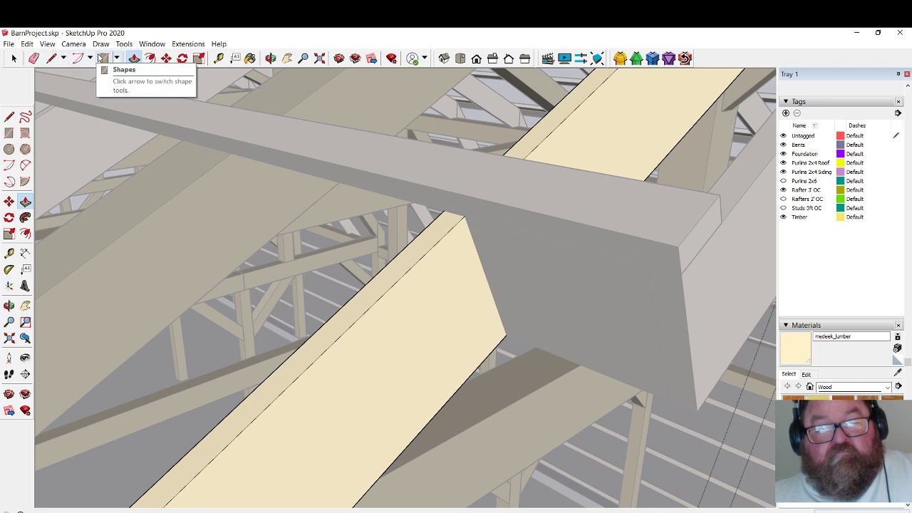
# Draw a line across the inner rafter's side face a short distance down the slope from the blocking.
pyautogui.click(51, 58)
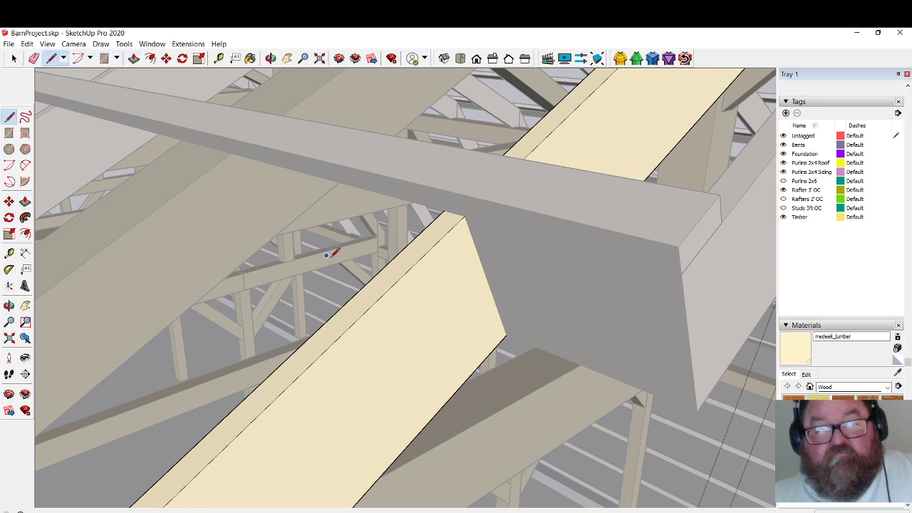
pyautogui.click(384, 293)
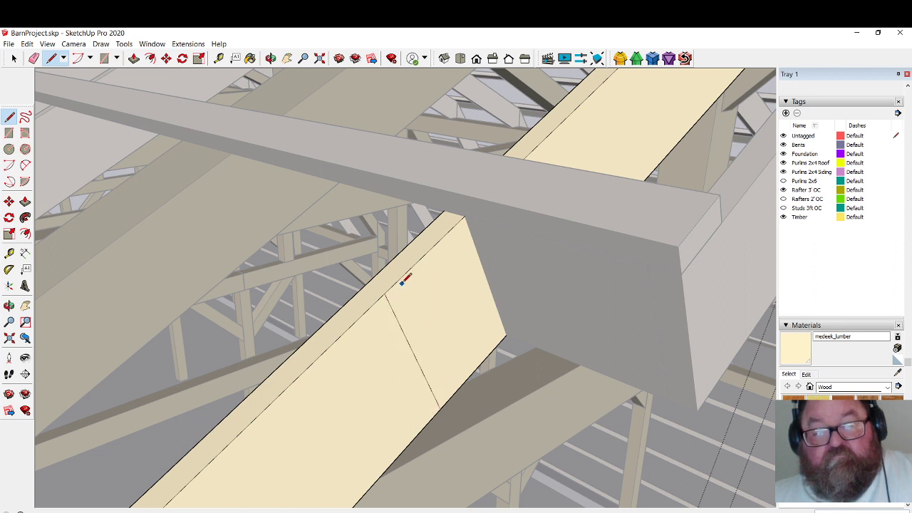
# Draw a second parallel line across the inner rafter's side face, push the strip through 1 1/2" and erase the leftover edges.
pyautogui.click(406, 273)
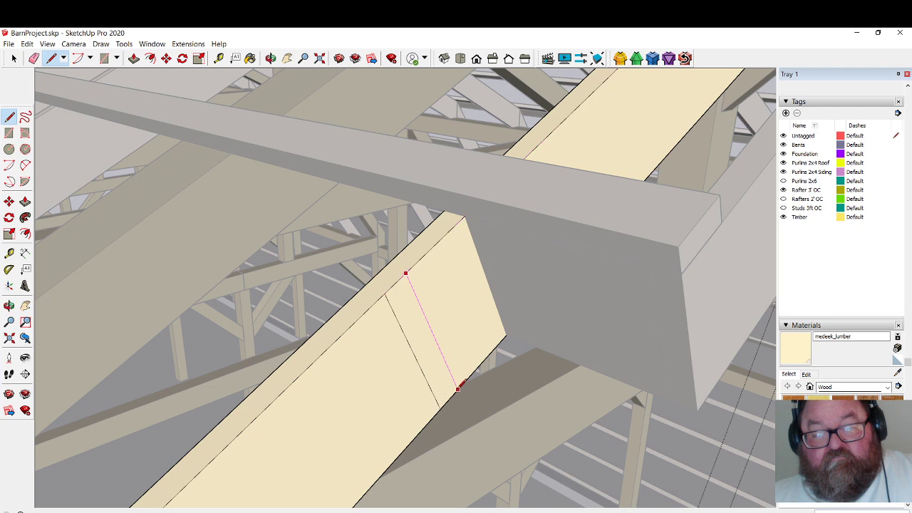
pyautogui.click(457, 385)
pyautogui.click(134, 58)
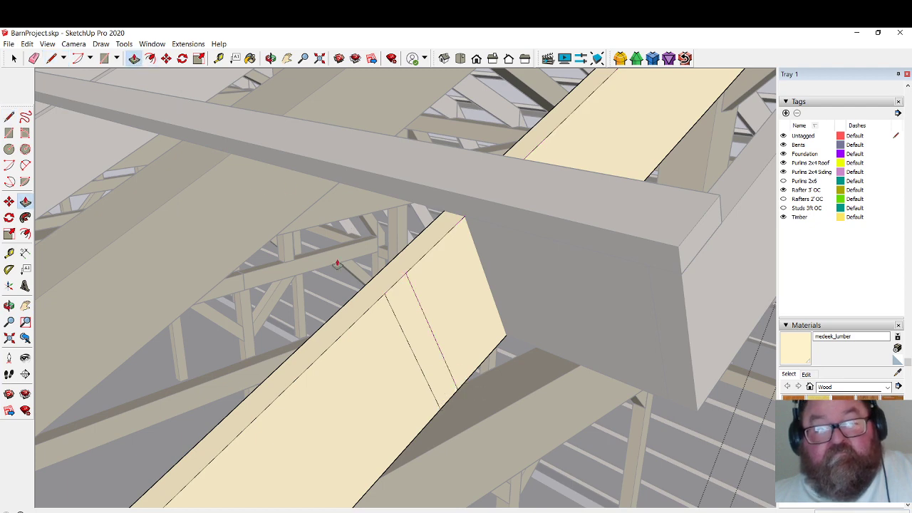
pyautogui.click(397, 301)
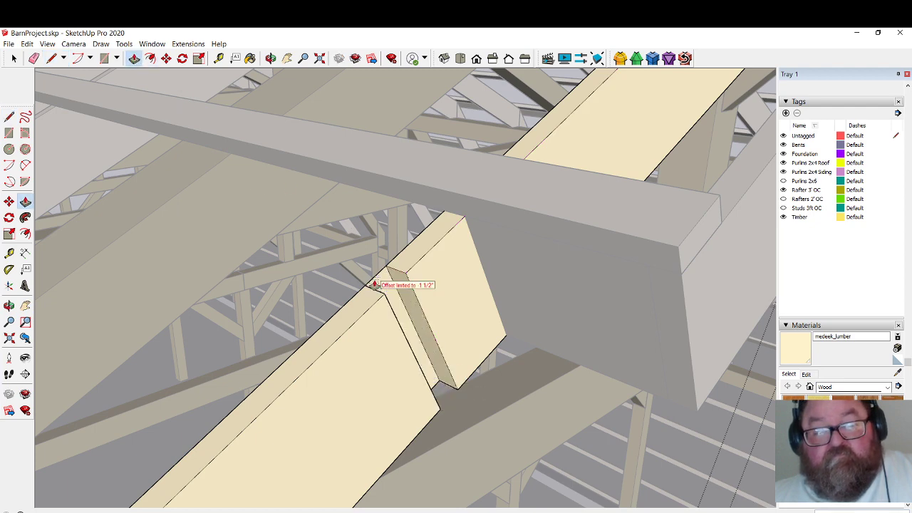
pyautogui.click(374, 284)
pyautogui.click(35, 57)
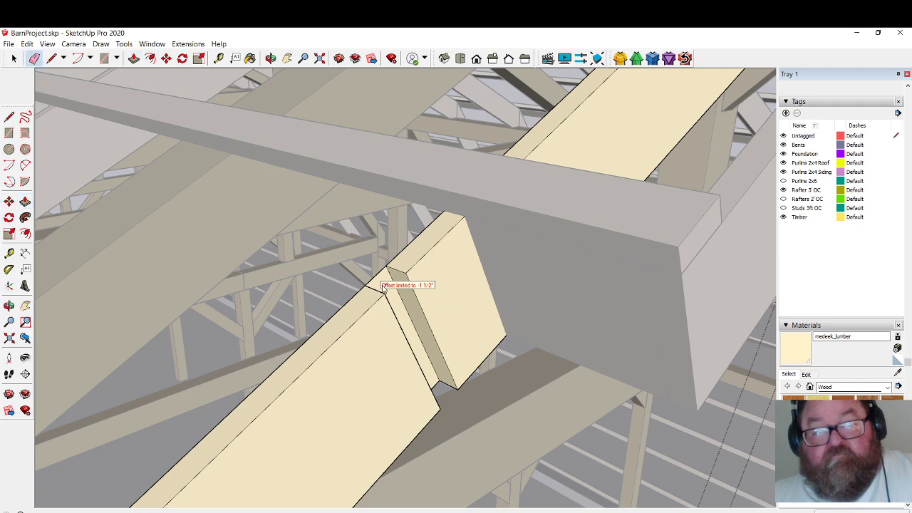
pyautogui.moveTo(378, 273); pyautogui.dragTo(411, 313)
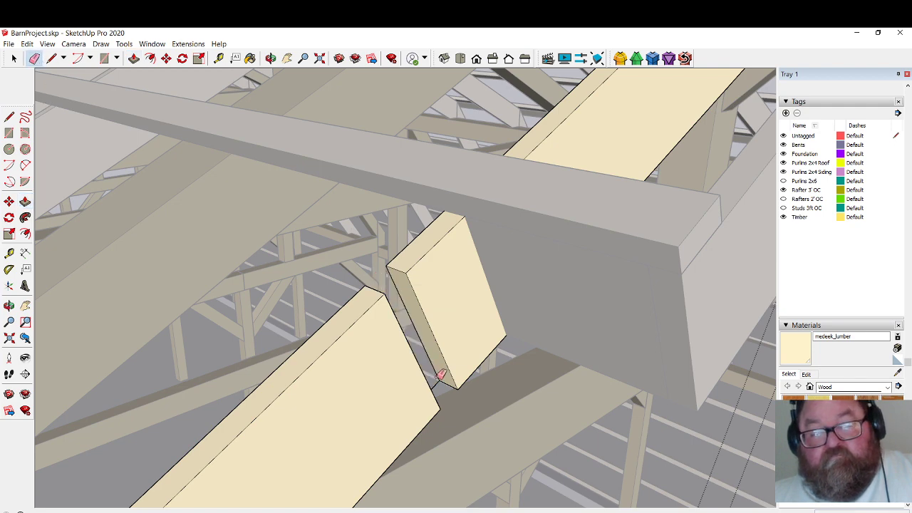
pyautogui.moveTo(425, 378); pyautogui.dragTo(373, 374, button='middle')
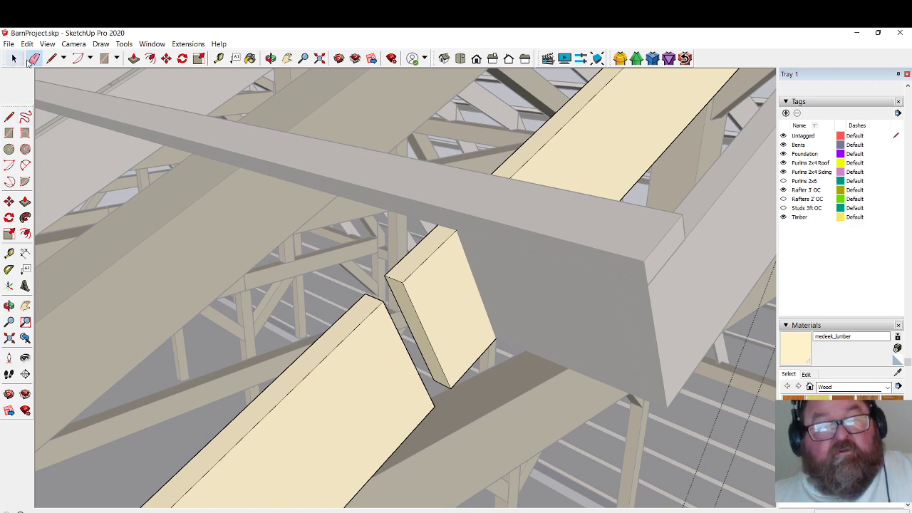
# Push the upper rafter piece's cut end back up the slope past the blocking and delete that whole piece.
pyautogui.click(134, 58)
pyautogui.moveTo(390, 288); pyautogui.dragTo(485, 164)
pyautogui.scroll(-8, 319, 339)
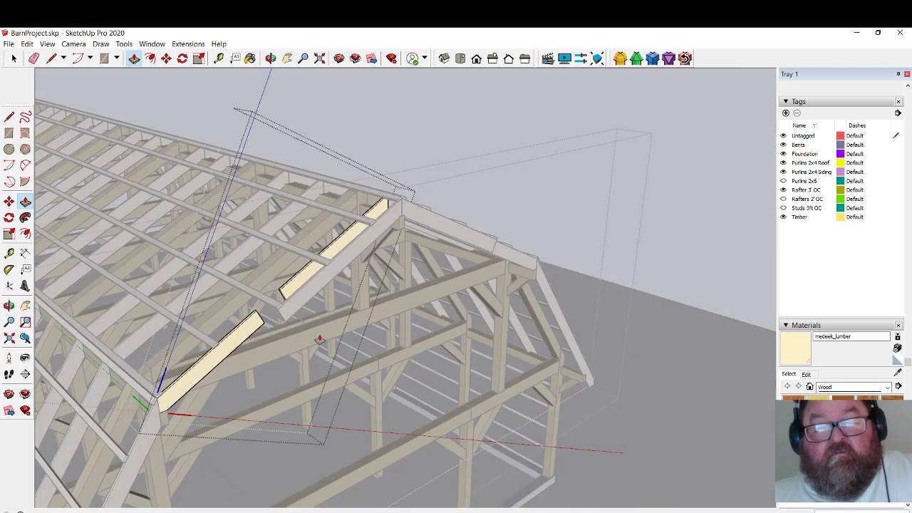
pyautogui.click(13, 58)
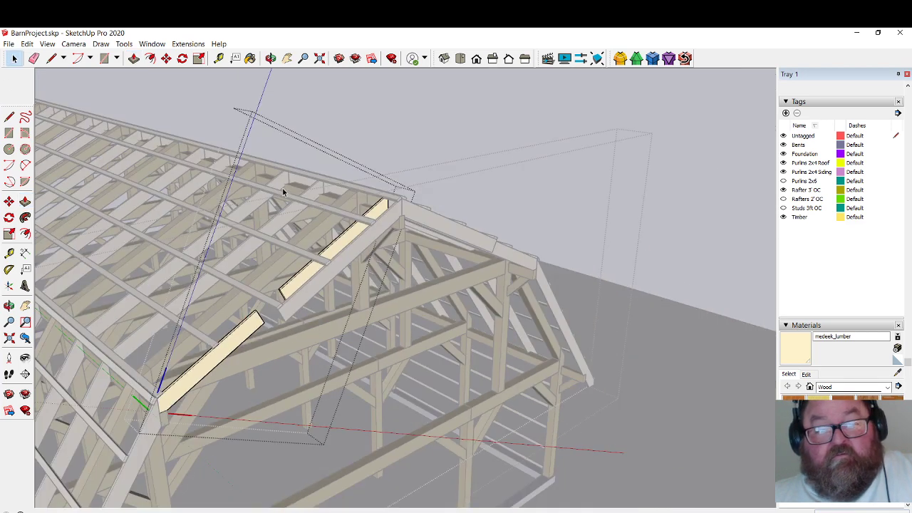
pyautogui.moveTo(282, 187); pyautogui.dragTo(414, 327)
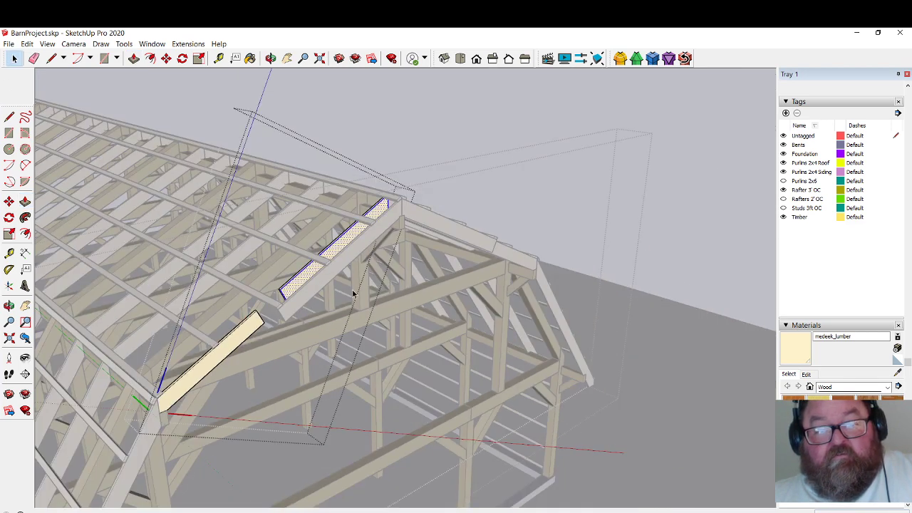
pyautogui.press('Delete')
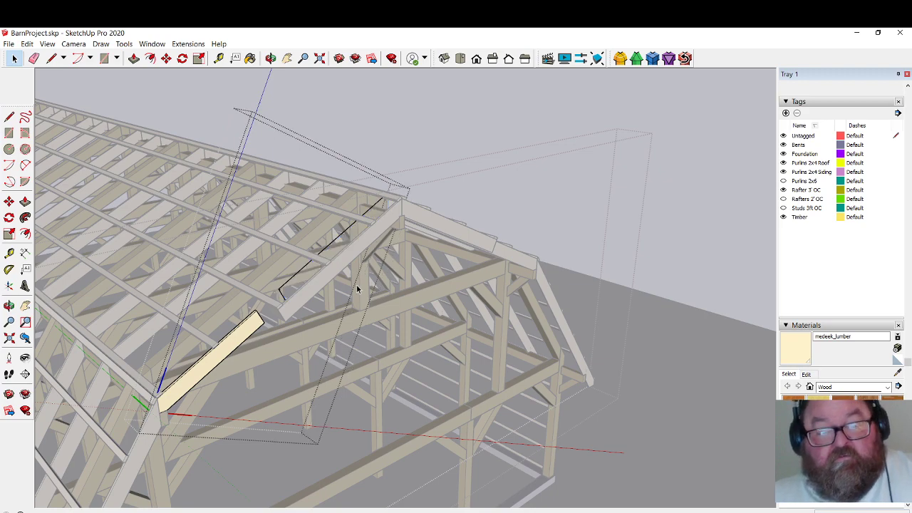
# Erase the stray edges left where the upper part of the inner rafter was removed.
pyautogui.scroll(2, 258, 294)
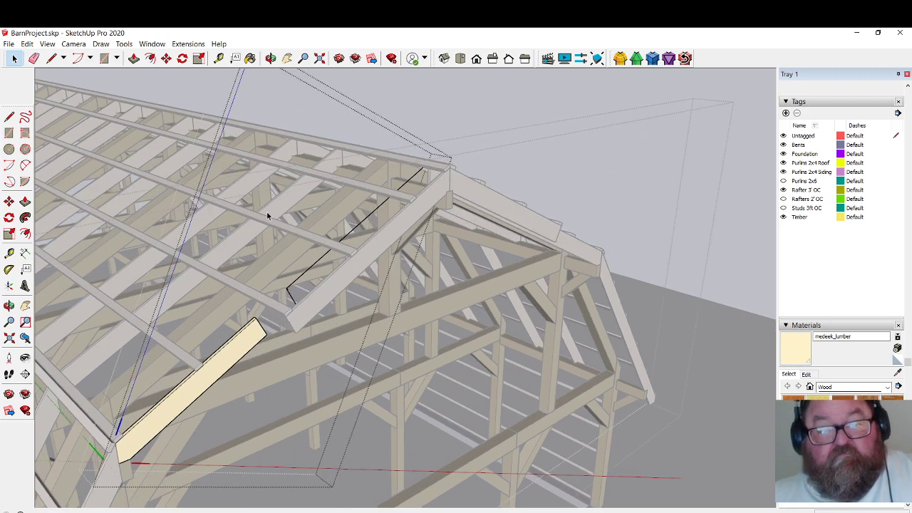
pyautogui.click(271, 57)
pyautogui.moveTo(309, 126); pyautogui.dragTo(397, 226)
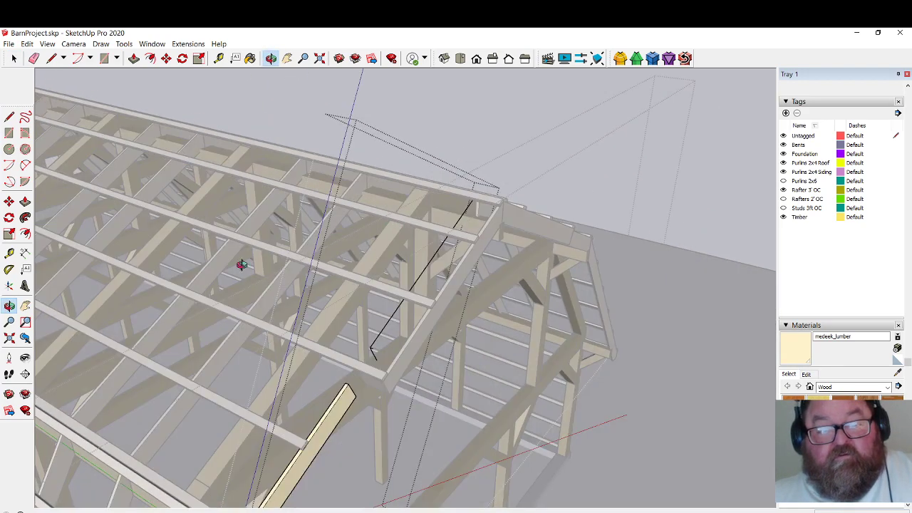
pyautogui.click(33, 58)
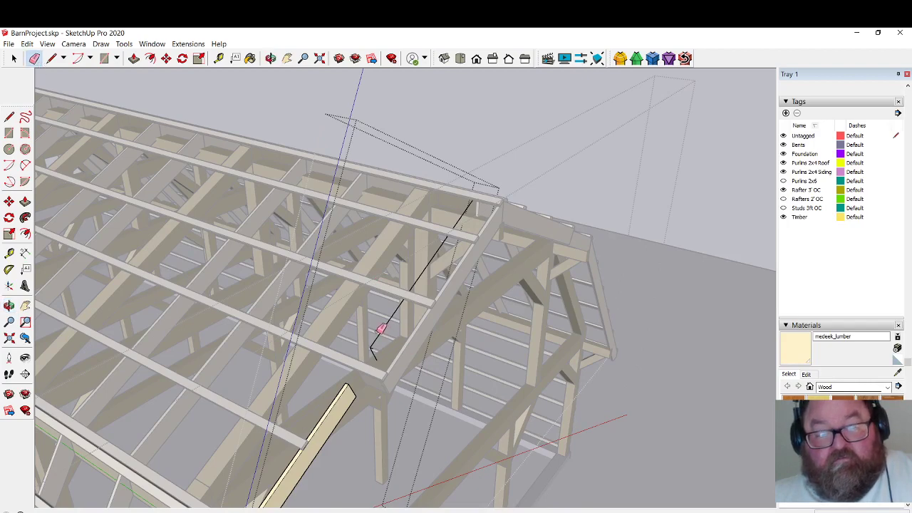
pyautogui.click(381, 328)
# Extend the cut end of the remaining lower inner rafter up the slope to the blocking with Push/Pull.
pyautogui.moveTo(326, 408); pyautogui.dragTo(369, 369, button='middle')
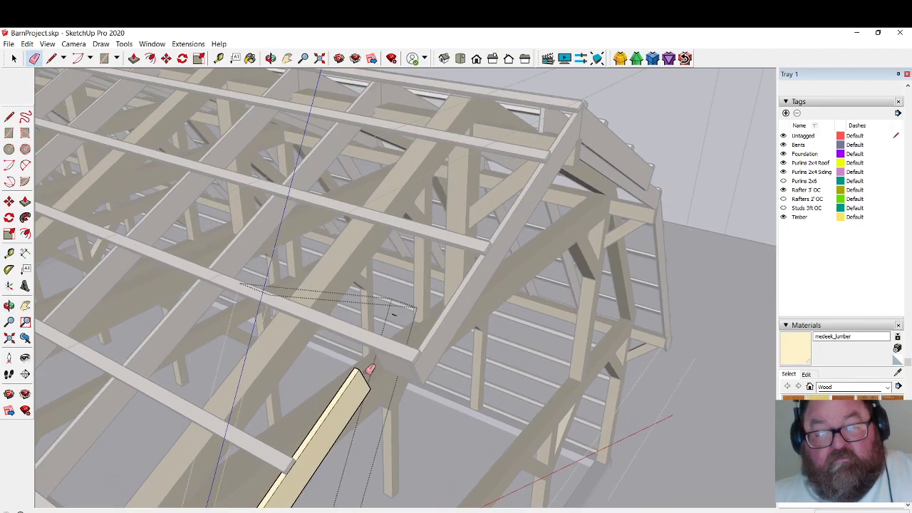
pyautogui.scroll(3, 366, 362)
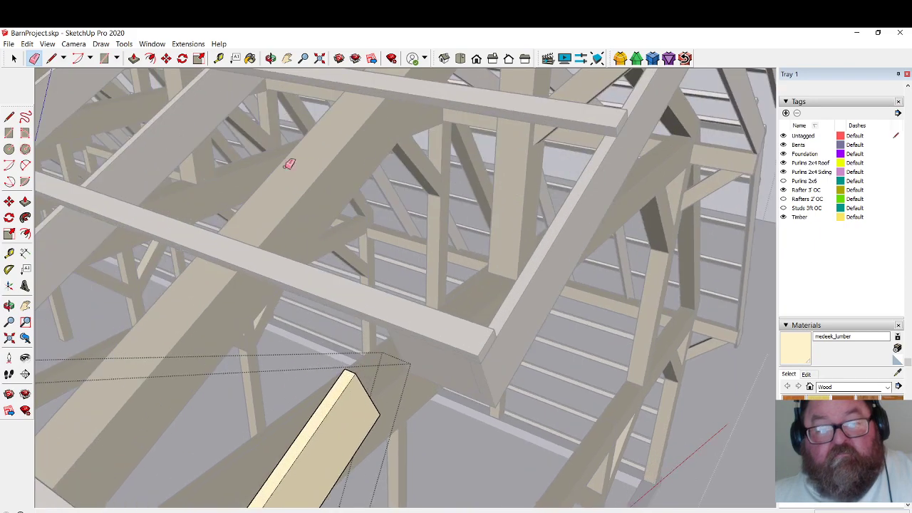
pyautogui.click(271, 57)
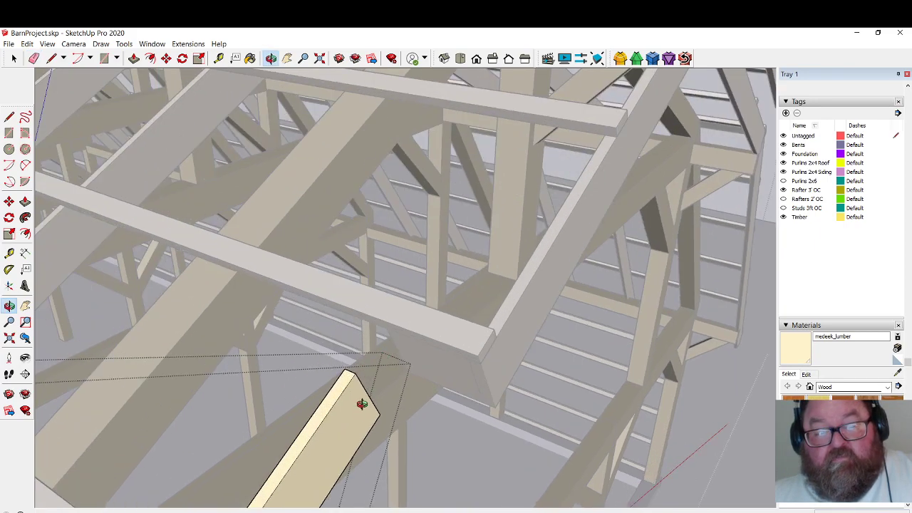
pyautogui.moveTo(362, 404); pyautogui.dragTo(264, 359)
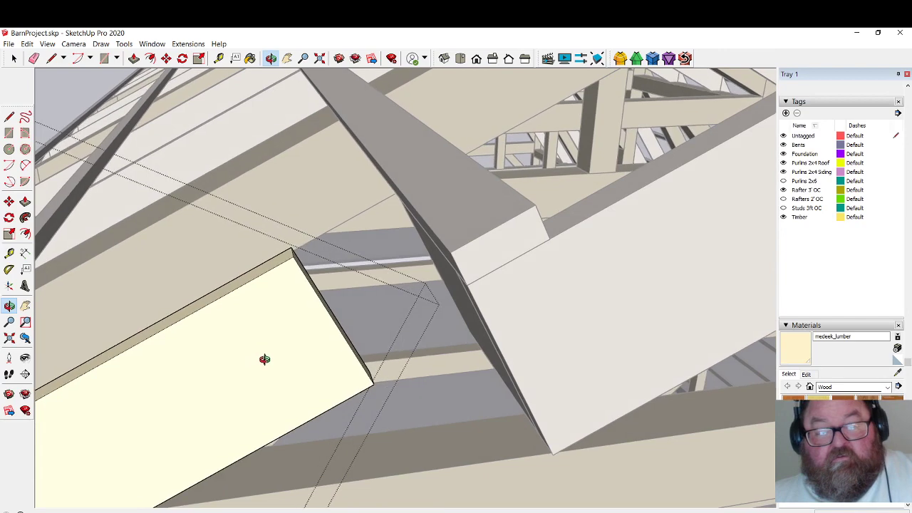
pyautogui.click(134, 58)
pyautogui.click(304, 264)
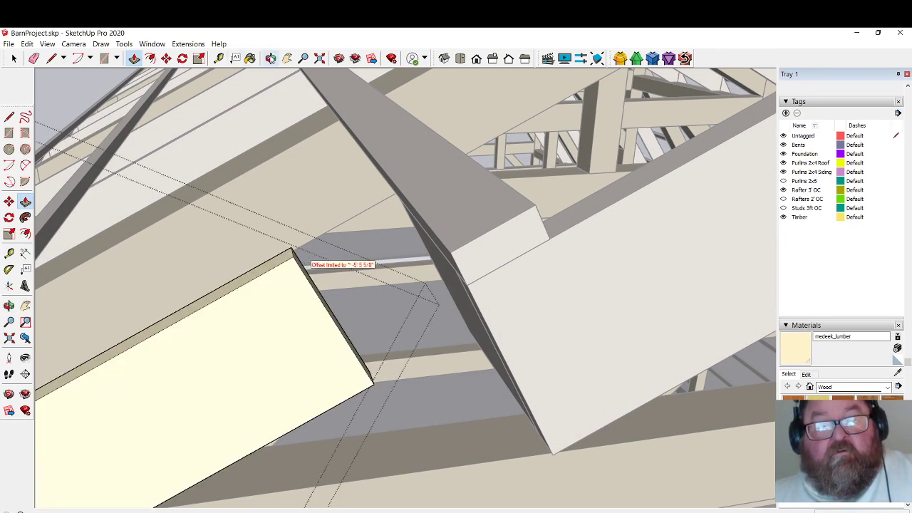
pyautogui.click(271, 58)
pyautogui.moveTo(264, 293); pyautogui.dragTo(310, 285)
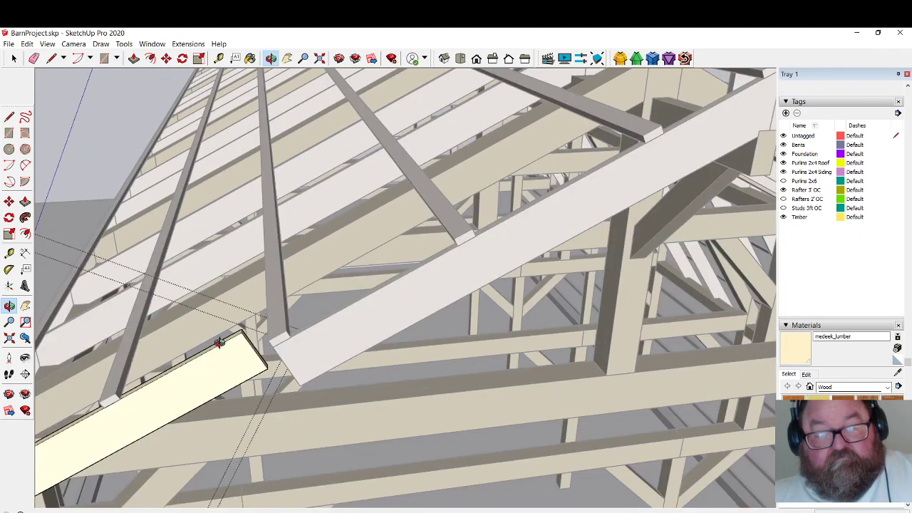
pyautogui.moveTo(219, 343); pyautogui.dragTo(159, 402)
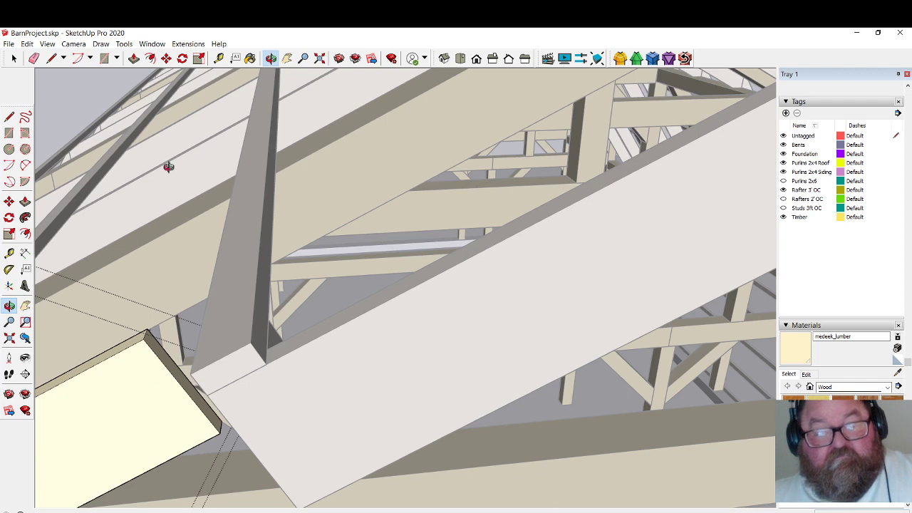
pyautogui.click(133, 58)
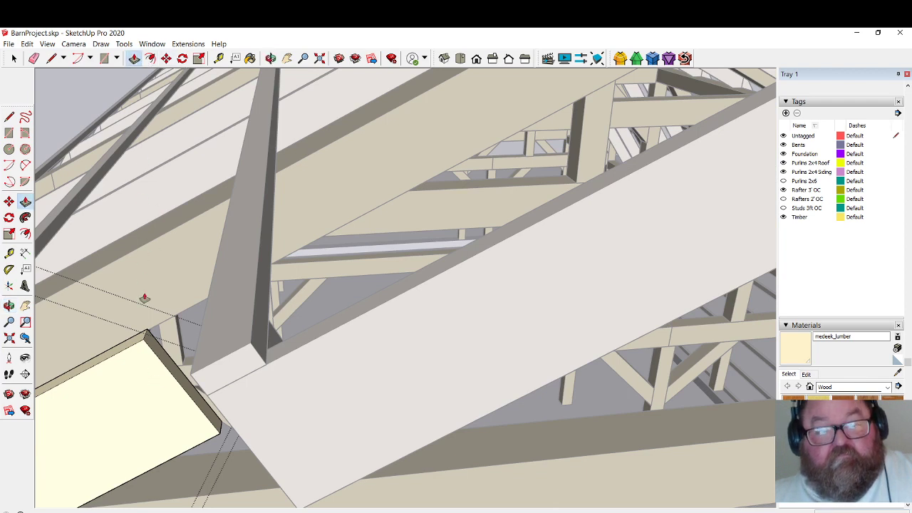
pyautogui.moveTo(149, 344); pyautogui.dragTo(253, 171)
# Close the inner rafter, open the blocking group and Push/Pull its inner end across to the timber bent rafter.
pyautogui.click(270, 59)
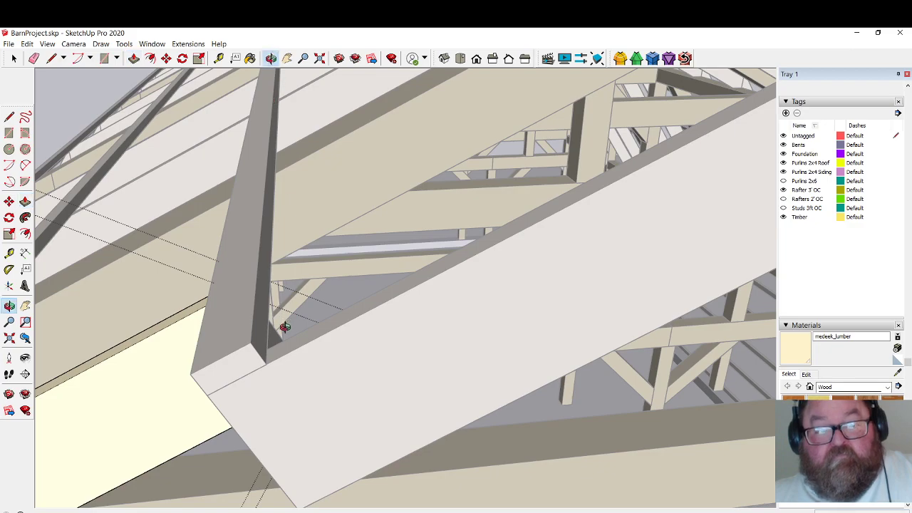
pyautogui.moveTo(283, 327); pyautogui.dragTo(266, 336)
pyautogui.scroll(-6, 268, 334)
pyautogui.moveTo(305, 288); pyautogui.dragTo(671, 324)
pyautogui.scroll(10, 673, 285)
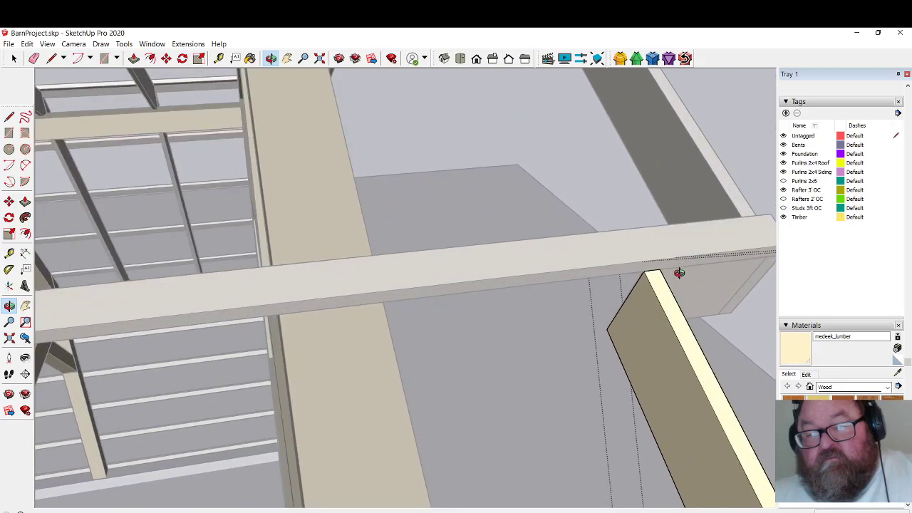
pyautogui.moveTo(678, 272)
pyautogui.mouseDown()
pyautogui.moveTo(633, 295)
pyautogui.moveTo(716, 238)
pyautogui.moveTo(670, 260)
pyautogui.mouseUp()
pyautogui.click(14, 58)
pyautogui.click(341, 155)
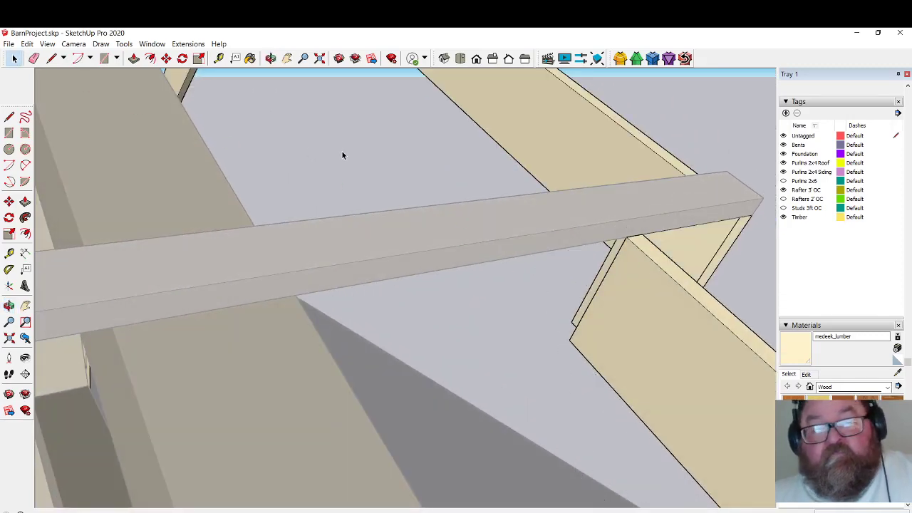
pyautogui.doubleClick(660, 245)
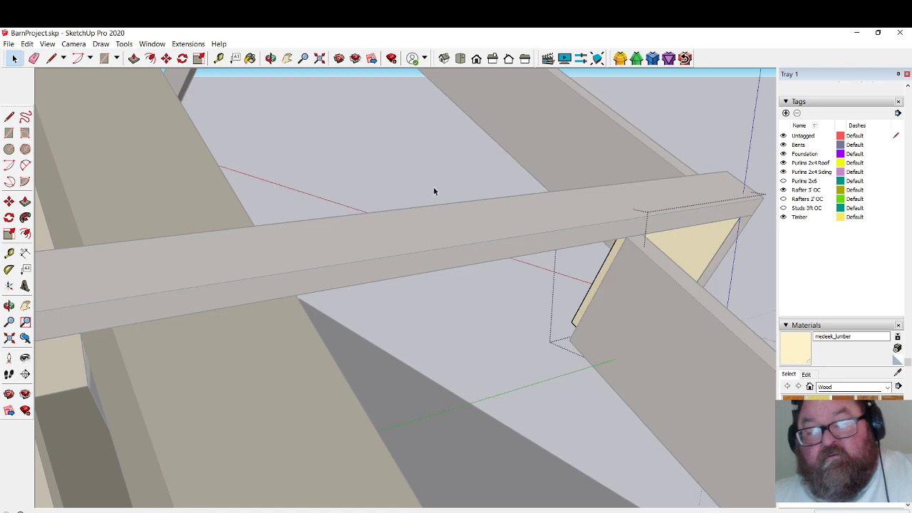
pyautogui.click(131, 57)
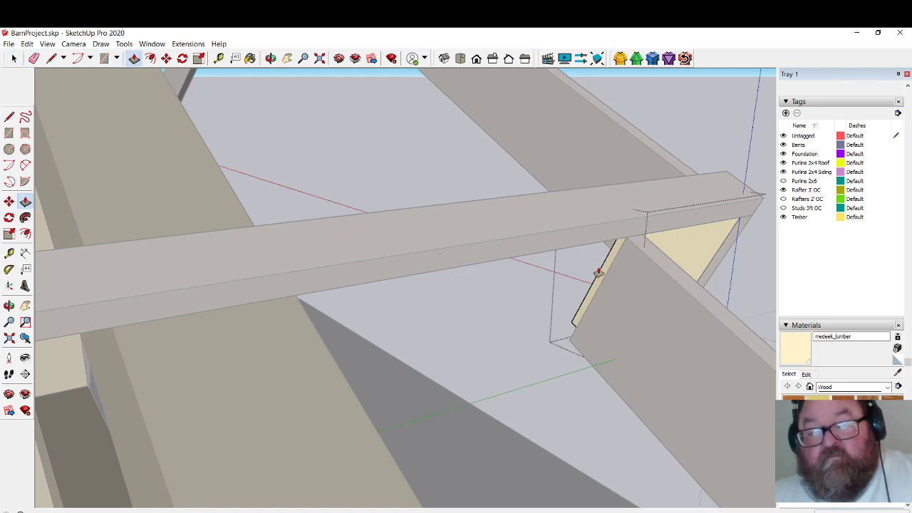
pyautogui.moveTo(604, 268); pyautogui.dragTo(298, 351)
pyautogui.click(298, 351)
# Inspect the lengthened blocking against the adjoining rafters and close the blocking and the rafter assembly.
pyautogui.click(270, 58)
pyautogui.moveTo(456, 299); pyautogui.dragTo(102, 285)
pyautogui.moveTo(324, 306); pyautogui.dragTo(282, 311)
pyautogui.moveTo(511, 382); pyautogui.dragTo(711, 404)
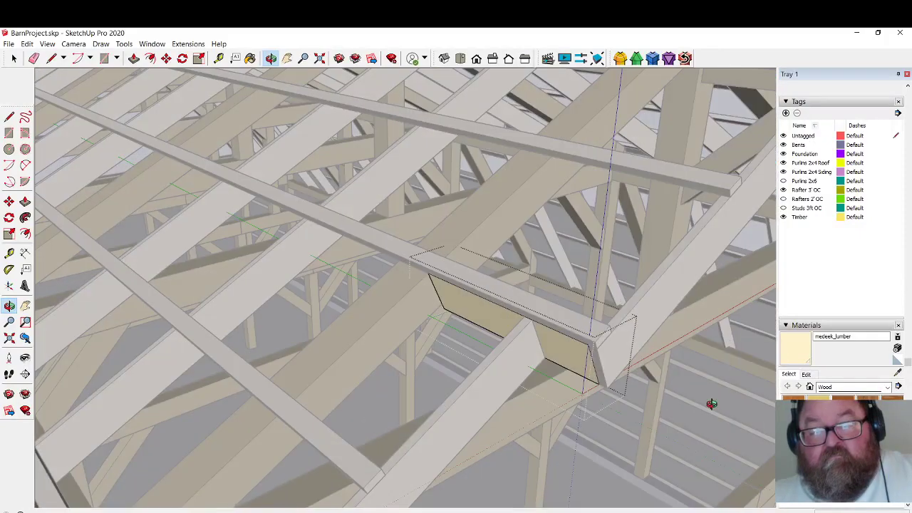
pyautogui.moveTo(624, 356); pyautogui.dragTo(555, 335)
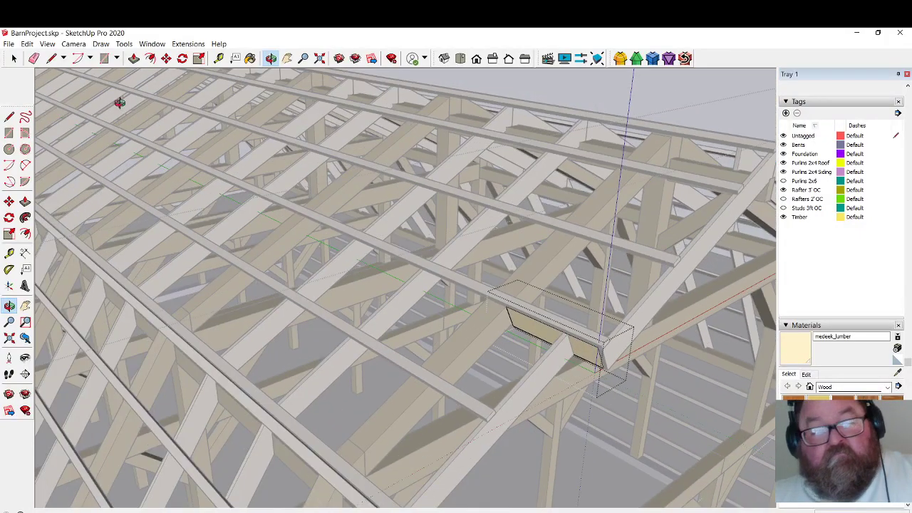
pyautogui.click(14, 58)
pyautogui.scroll(-4, 359, 242)
pyautogui.press('Escape')
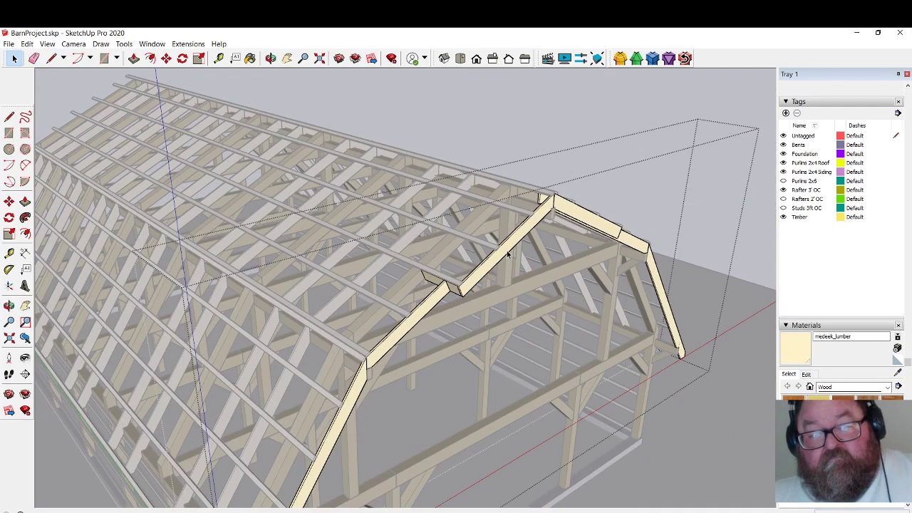
pyautogui.click(487, 98)
pyautogui.scroll(3, 445, 304)
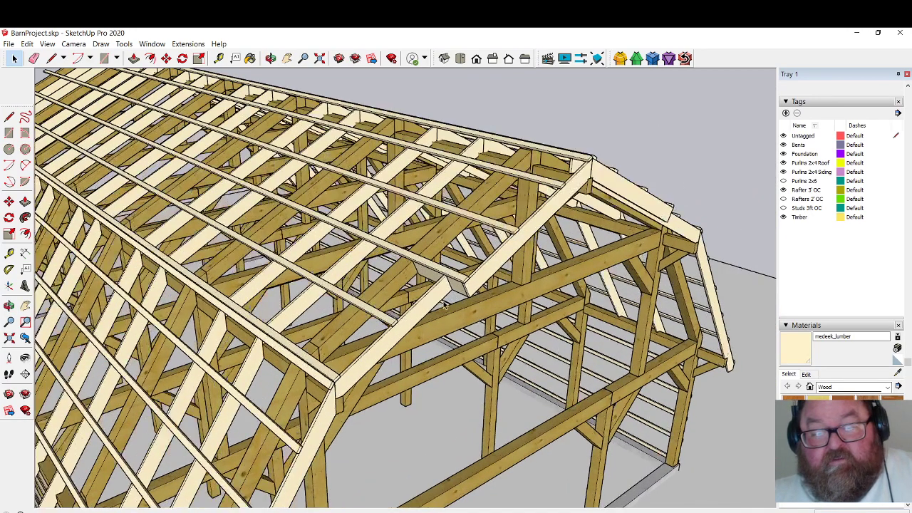
# Open the gable-end rafter assembly for editing and delete the full-length inner upper rafter on the opposite roof slope.
pyautogui.click(436, 299)
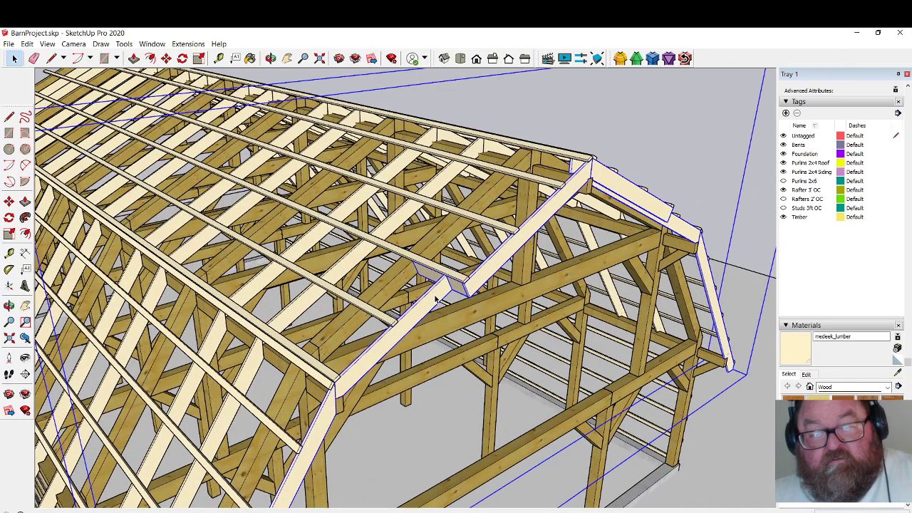
pyautogui.doubleClick(436, 299)
pyautogui.click(435, 299)
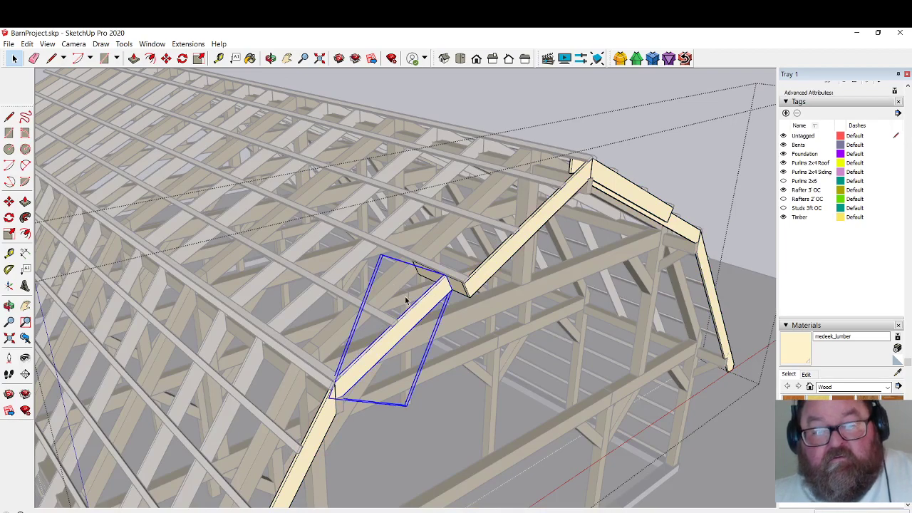
pyautogui.click(271, 58)
pyautogui.moveTo(509, 237); pyautogui.dragTo(326, 301)
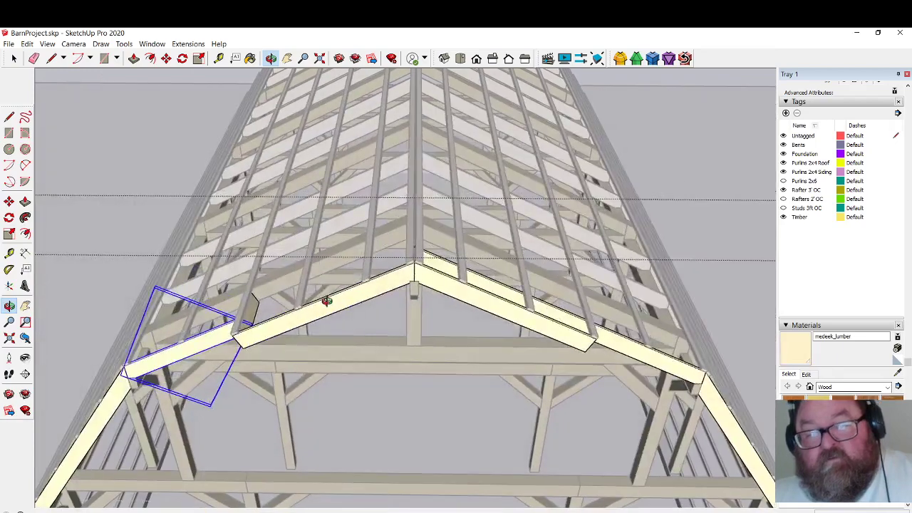
pyautogui.click(15, 60)
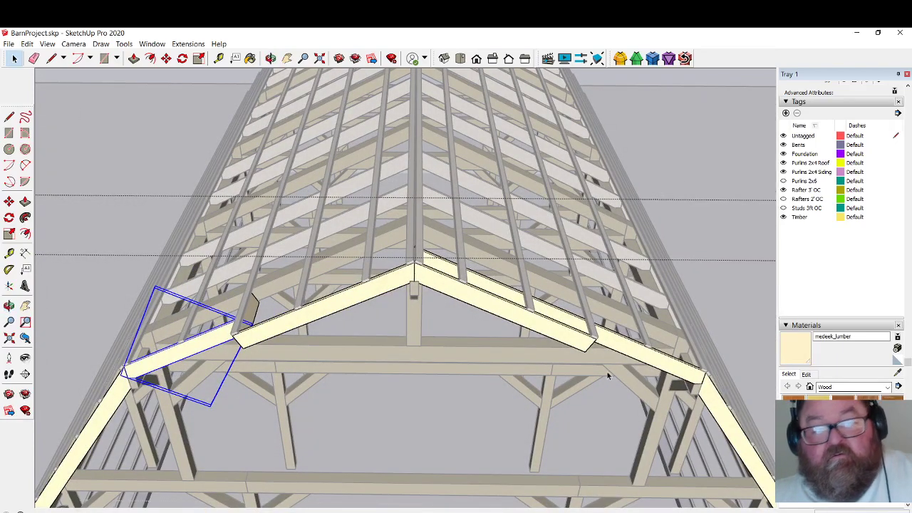
pyautogui.click(661, 365)
pyautogui.press('Delete')
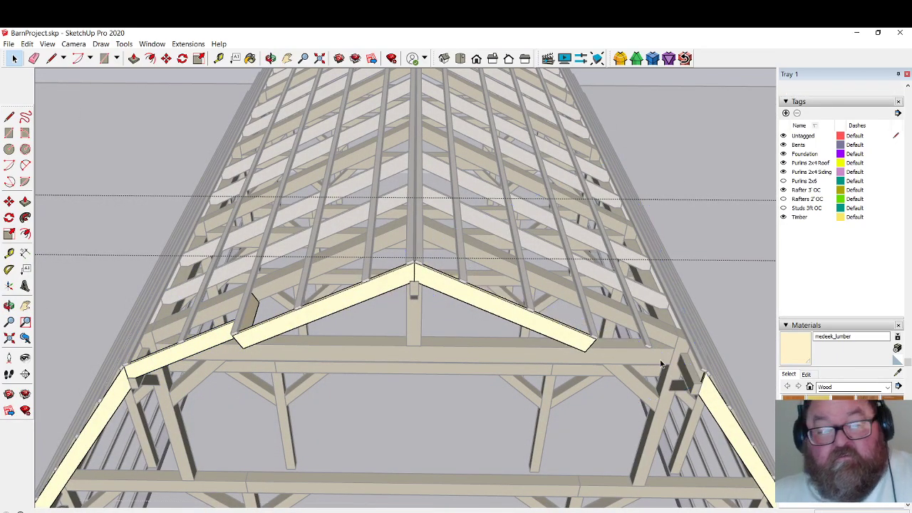
# Copy the shortened inner rafter with its blocking from the finished slope to the open area below the gable peak.
pyautogui.click(199, 349)
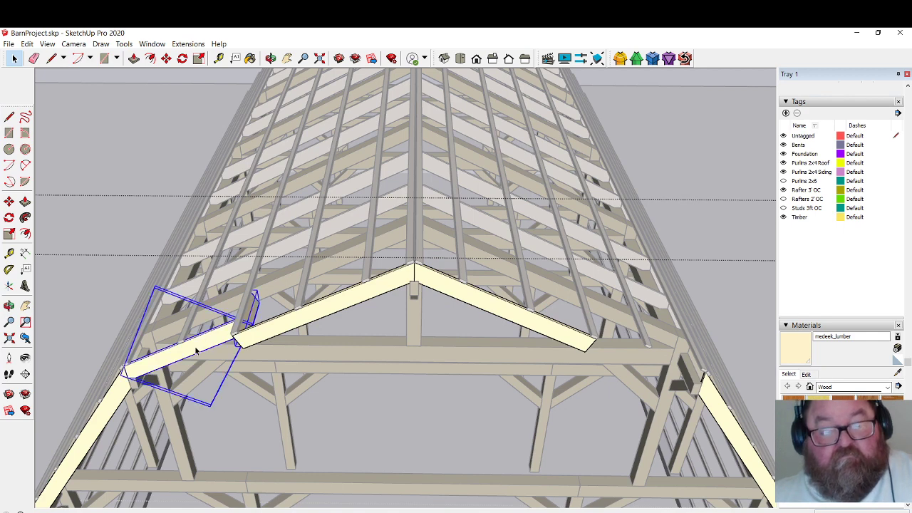
pyautogui.click(165, 58)
pyautogui.click(306, 443)
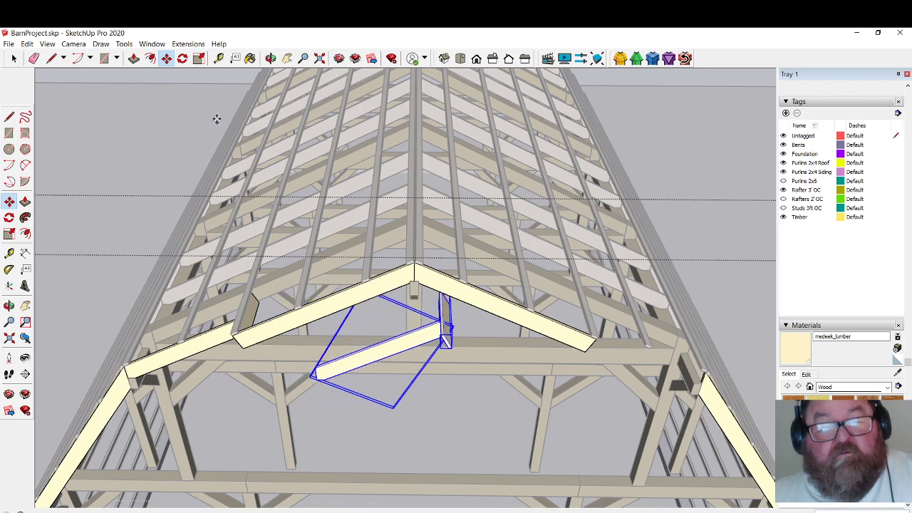
# Rotate the copied rafter and blocking 180 degrees in the horizontal plane so it slopes down toward the opposite eave.
pyautogui.click(182, 59)
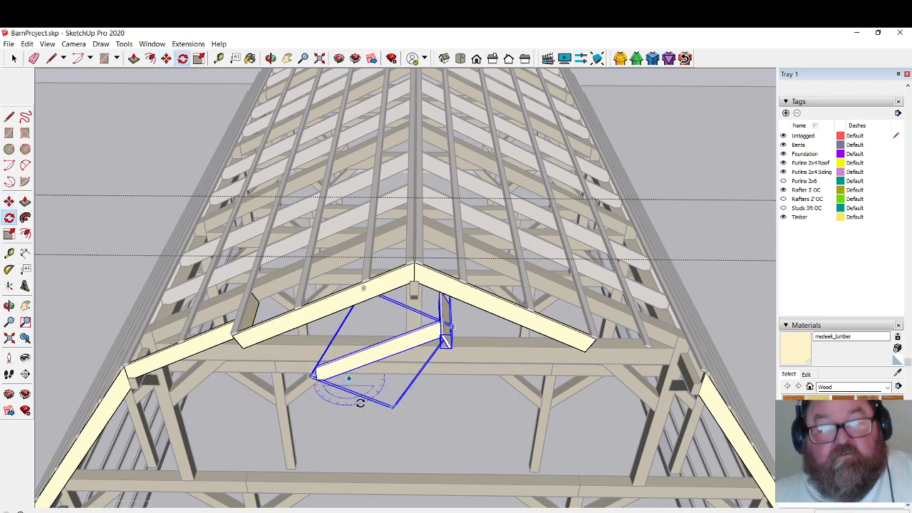
pyautogui.click(398, 452)
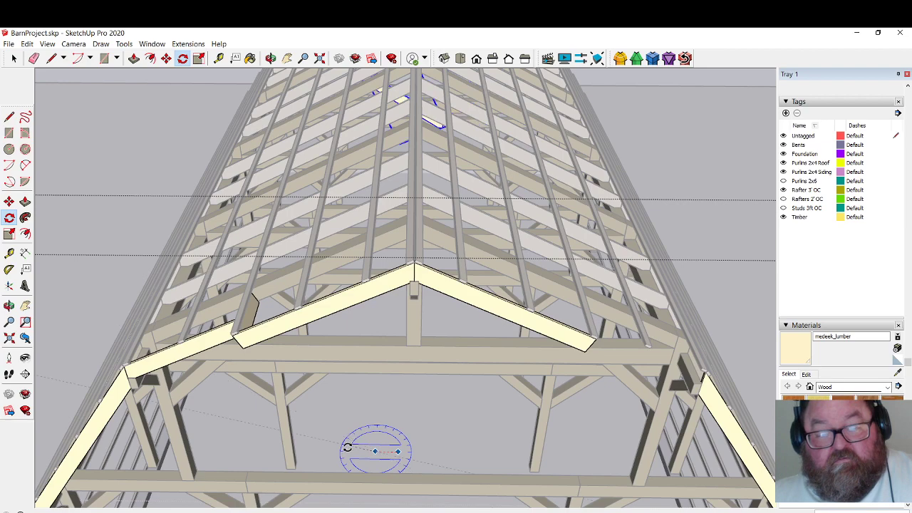
pyautogui.click(424, 299)
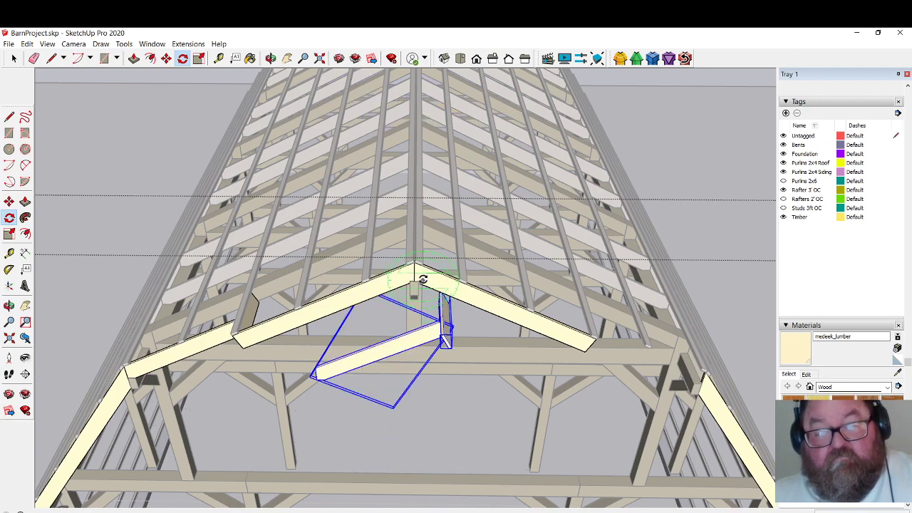
pyautogui.scroll(5, 415, 363)
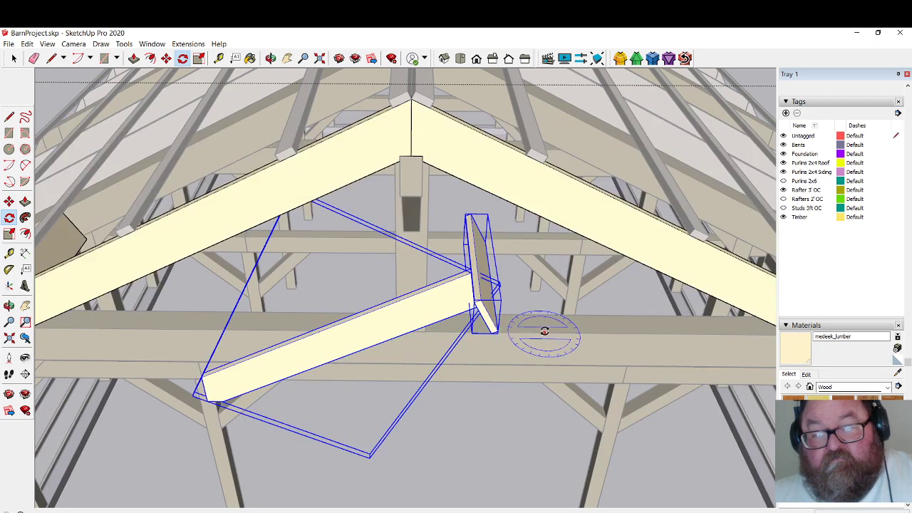
pyautogui.click(543, 333)
pyautogui.click(565, 333)
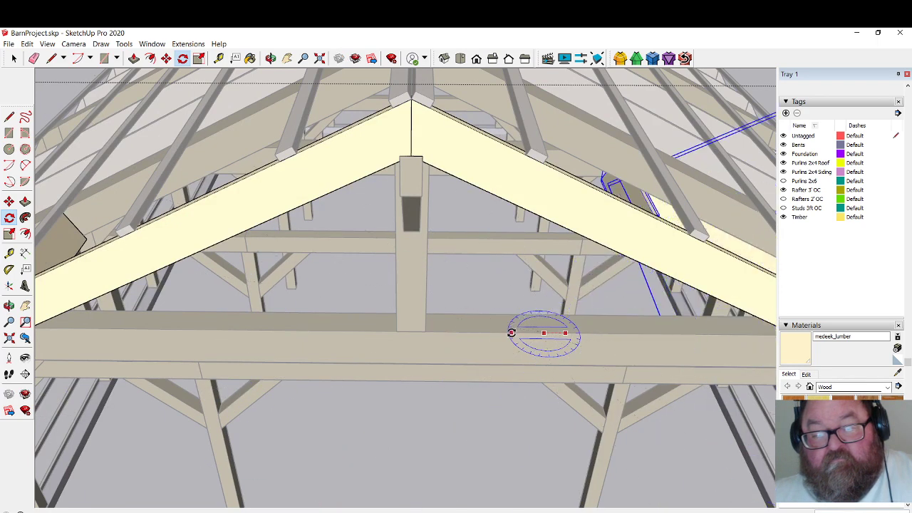
pyautogui.click(510, 333)
pyautogui.scroll(-3, 356, 353)
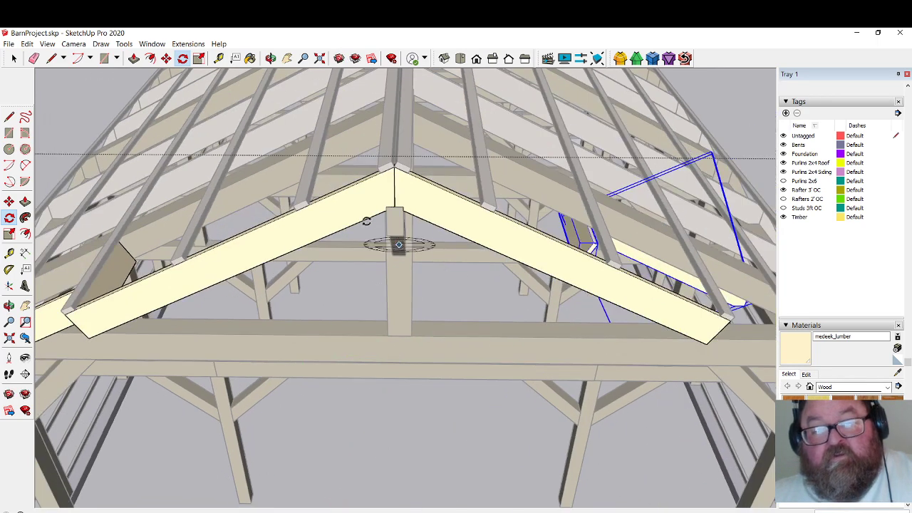
# Move the rotated rafter copy onto the opposite roof slope, near the top of the outer lower rafter.
pyautogui.moveTo(358, 182); pyautogui.dragTo(467, 228, button='middle')
pyautogui.click(168, 60)
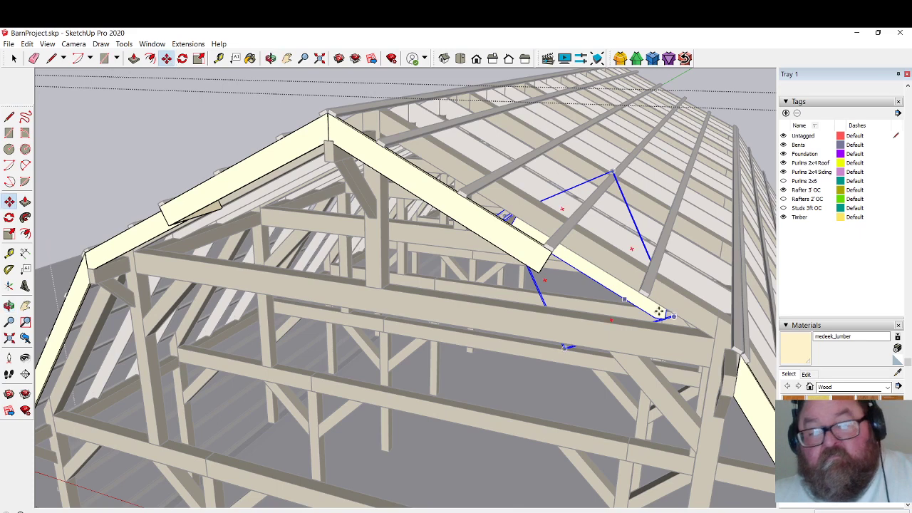
pyautogui.moveTo(666, 318); pyautogui.dragTo(737, 374)
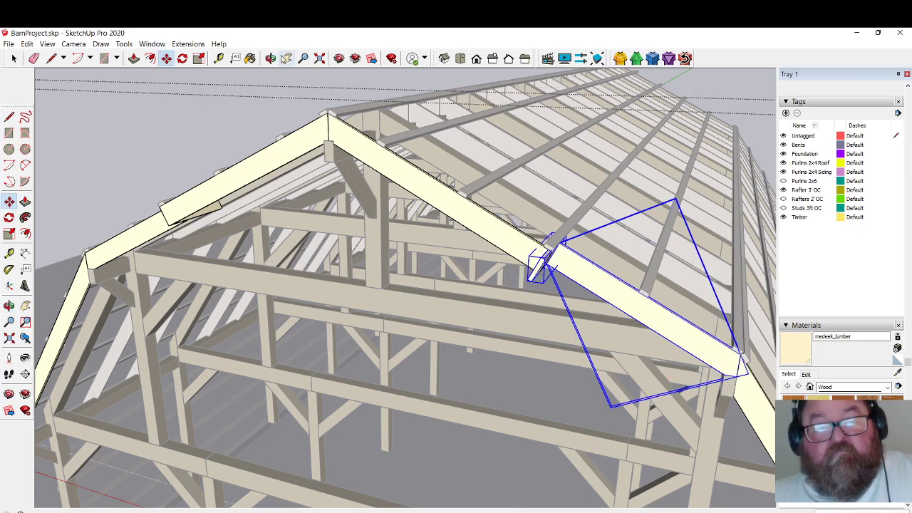
# Mirror the copied rafter and blocking along the barn's length with Scale so the blocking points inward correctly.
pyautogui.click(271, 58)
pyautogui.moveTo(537, 245); pyautogui.dragTo(331, 249)
pyautogui.scroll(4, 325, 314)
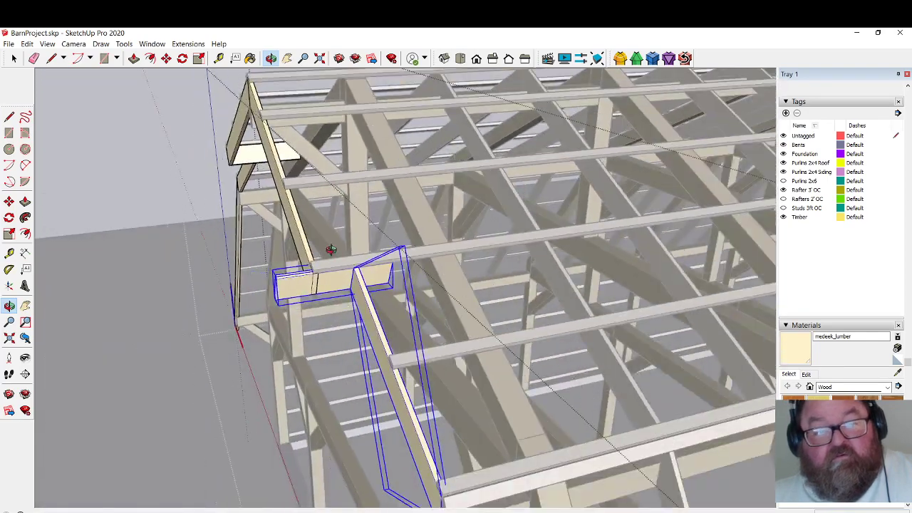
pyautogui.click(198, 59)
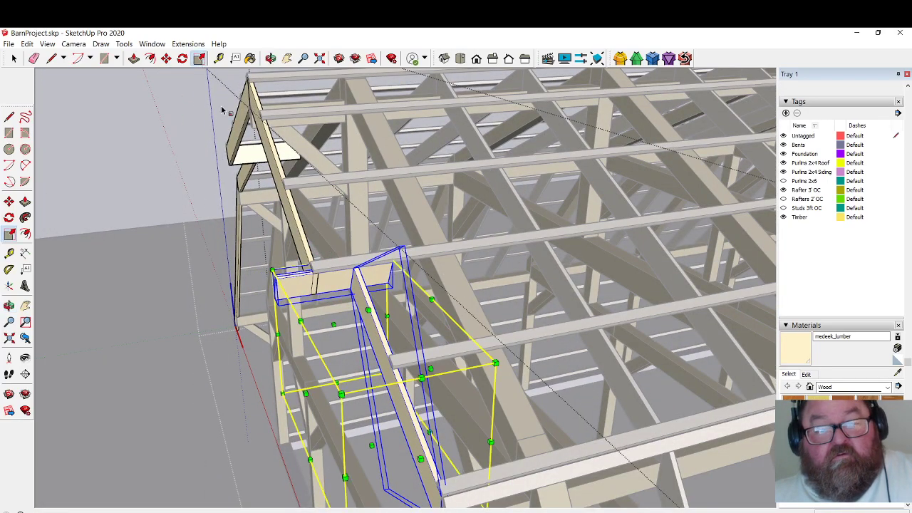
pyautogui.click(305, 393)
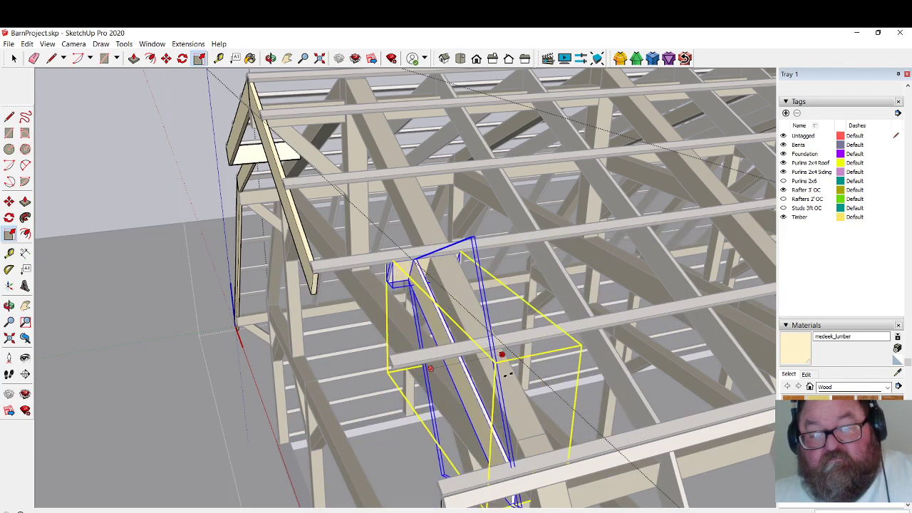
pyautogui.click(549, 363)
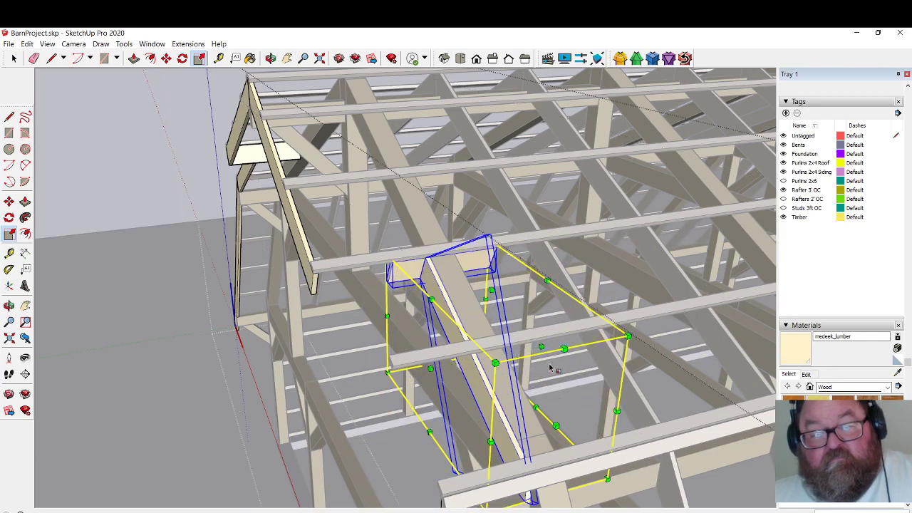
# Move the mirrored rafter by its lower end corner to meet the top corner of the gable-end lower rafter.
pyautogui.click(166, 57)
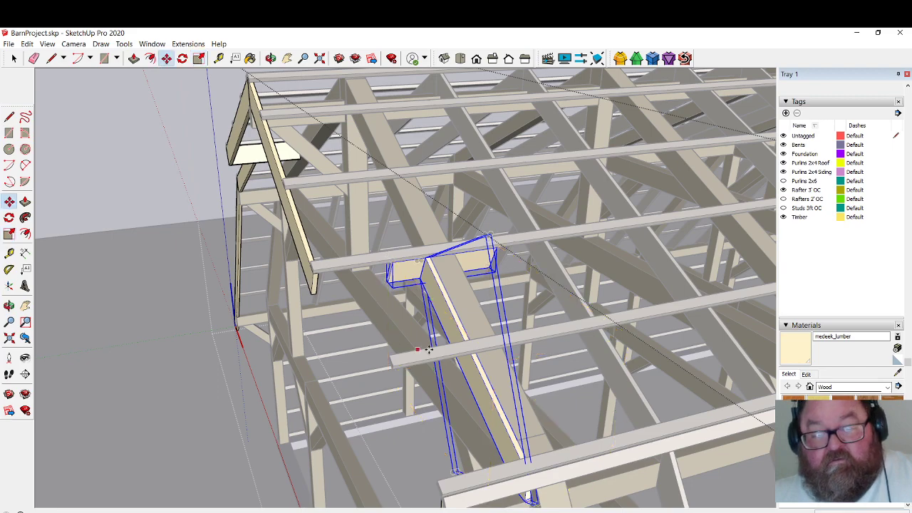
pyautogui.moveTo(441, 399); pyautogui.dragTo(482, 424, button='middle')
pyautogui.moveTo(483, 503); pyautogui.dragTo(525, 467, button='middle')
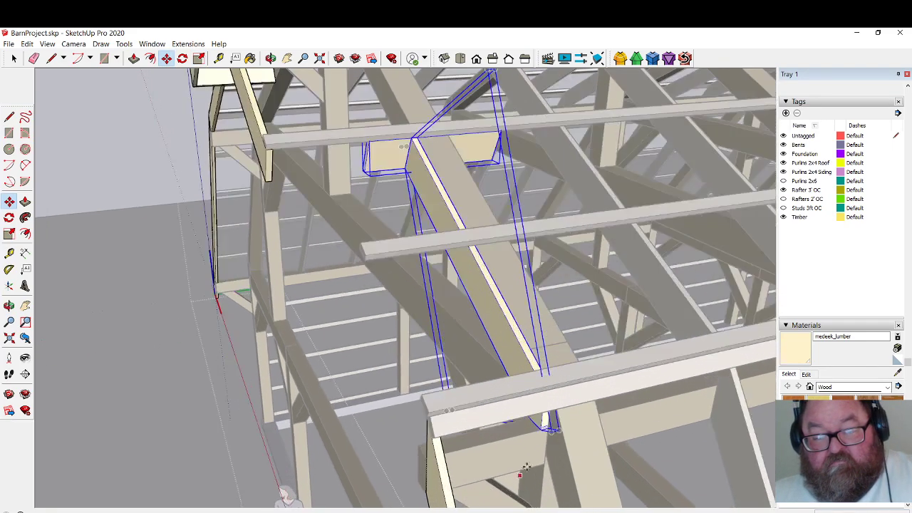
pyautogui.click(548, 430)
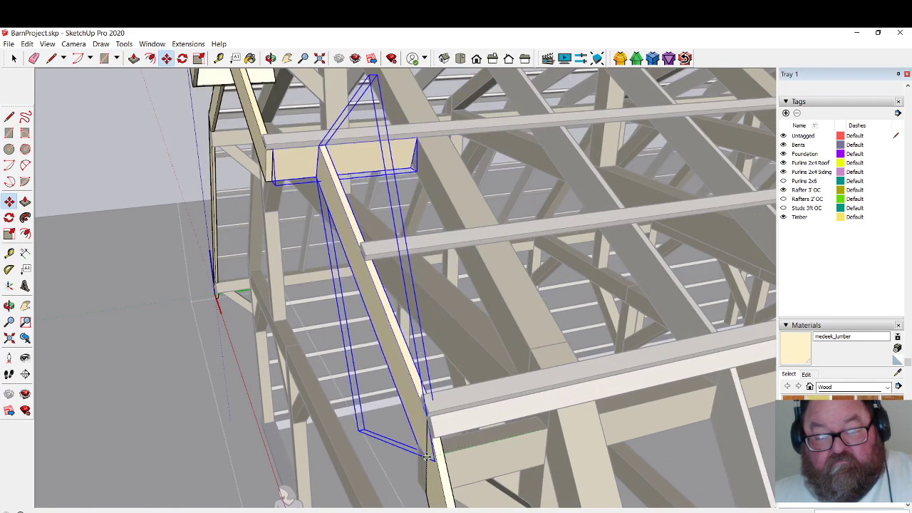
pyautogui.click(428, 458)
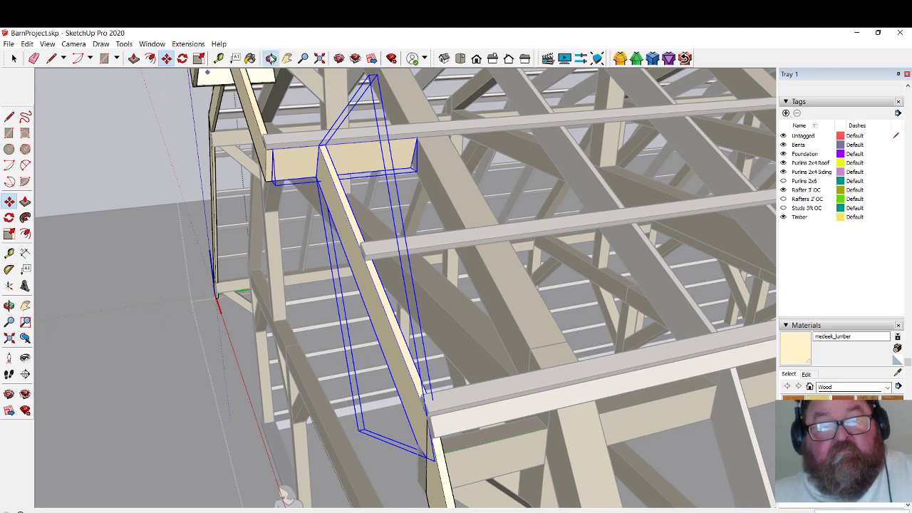
# Inspect the new blocking's joint with the outer peak rafter and close the gable-end rafter assembly.
pyautogui.click(271, 58)
pyautogui.moveTo(302, 178); pyautogui.dragTo(389, 232)
pyautogui.scroll(6, 456, 217)
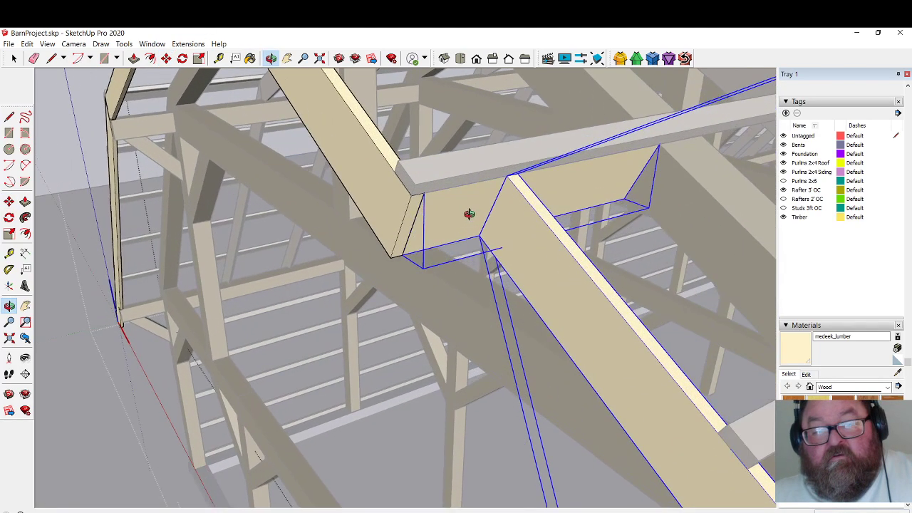
pyautogui.scroll(-10, 437, 215)
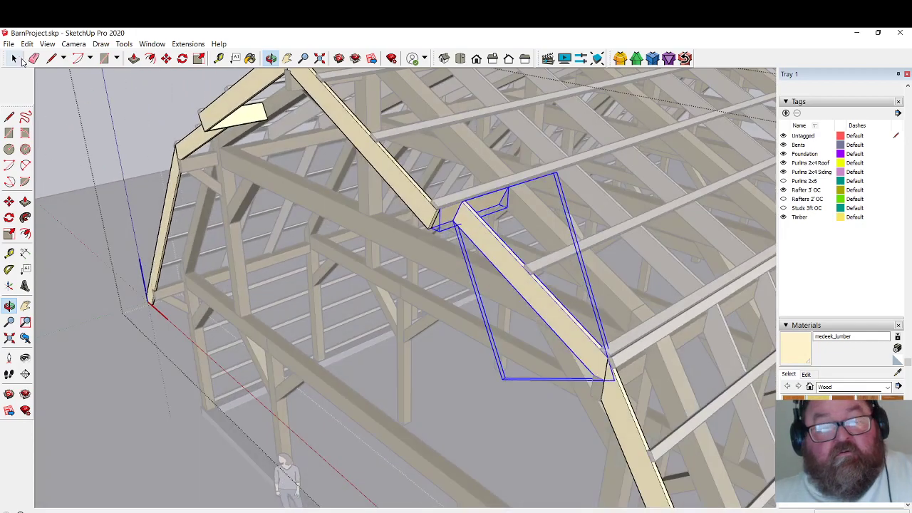
pyautogui.click(16, 60)
pyautogui.click(149, 122)
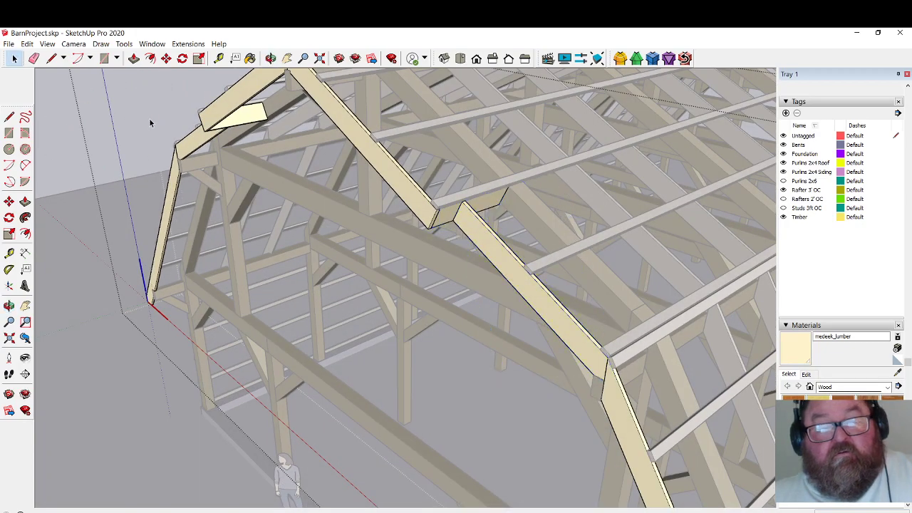
pyautogui.scroll(-1, 150, 169)
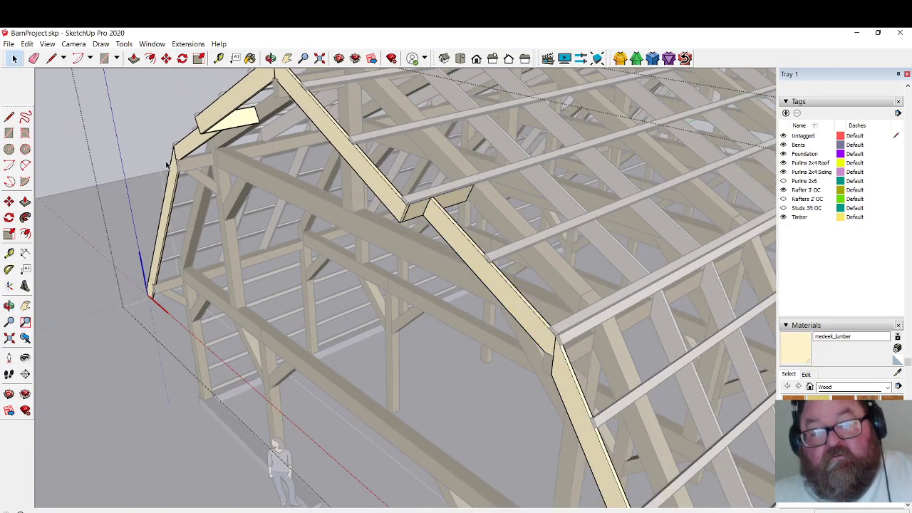
pyautogui.click(70, 147)
# Examine the finished gable-end overhang, including both slopes and their supports, from several angles.
pyautogui.click(271, 58)
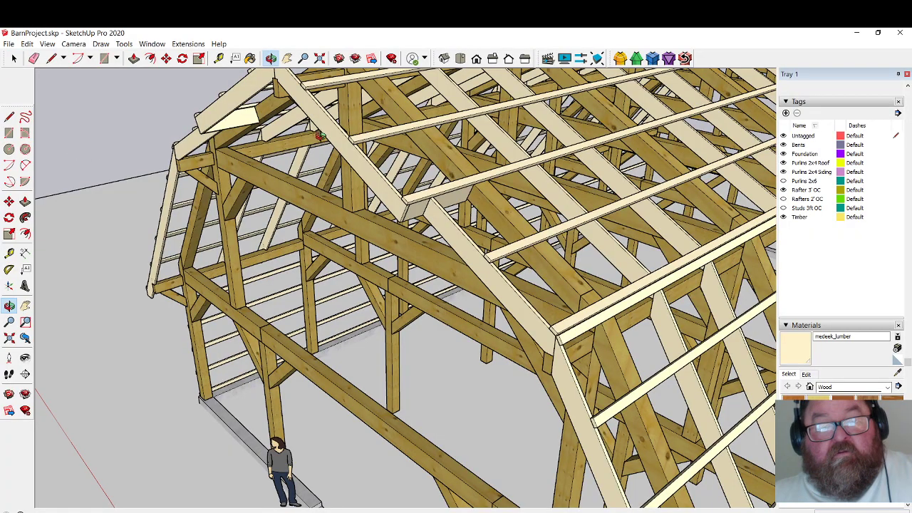
pyautogui.moveTo(313, 156); pyautogui.dragTo(455, 107)
pyautogui.scroll(-3, 367, 153)
pyautogui.scroll(2, 450, 130)
pyautogui.scroll(-3, 470, 150)
pyautogui.scroll(2, 456, 107)
pyautogui.moveTo(449, 187); pyautogui.dragTo(442, 164)
pyautogui.scroll(4, 453, 174)
pyautogui.scroll(-3, 453, 173)
pyautogui.scroll(3, 308, 162)
pyautogui.moveTo(308, 164); pyautogui.dragTo(496, 283)
pyautogui.moveTo(428, 259); pyautogui.dragTo(298, 248)
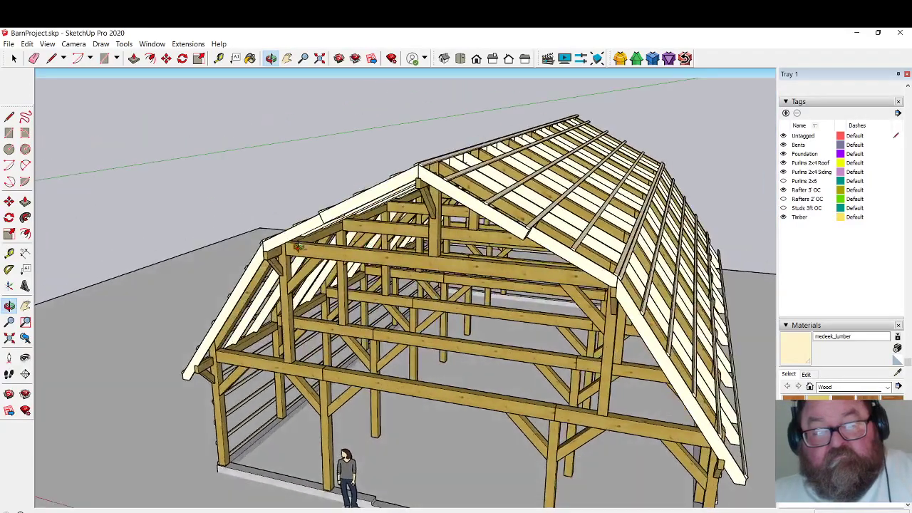
# Copy the gable-end rafter assembly with its eave, knee and ridge support brackets along the green axis beyond the barn's far end.
pyautogui.press('space')
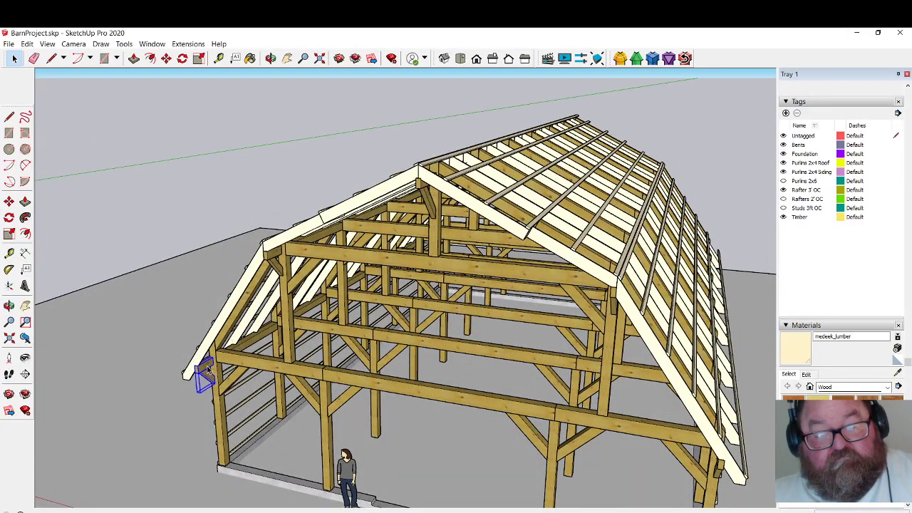
pyautogui.scroll(5, 213, 385)
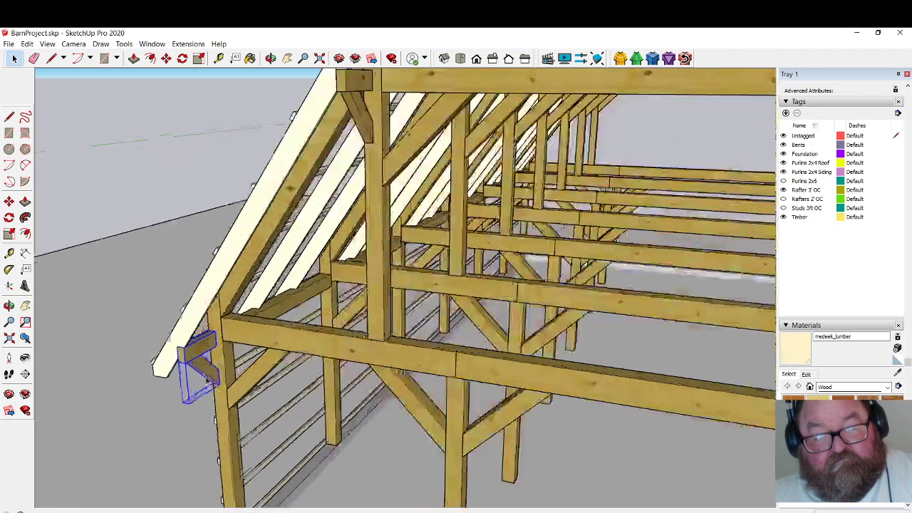
pyautogui.scroll(-8, 131, 371)
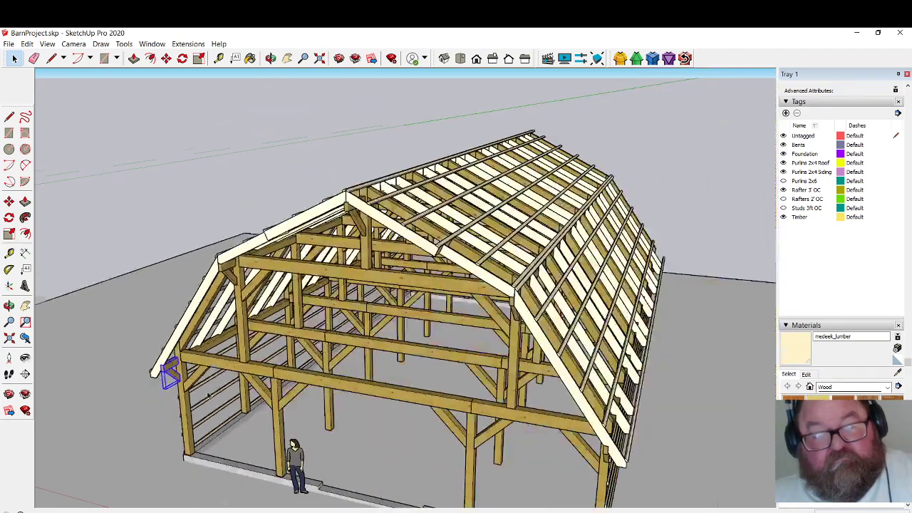
pyautogui.click(186, 327)
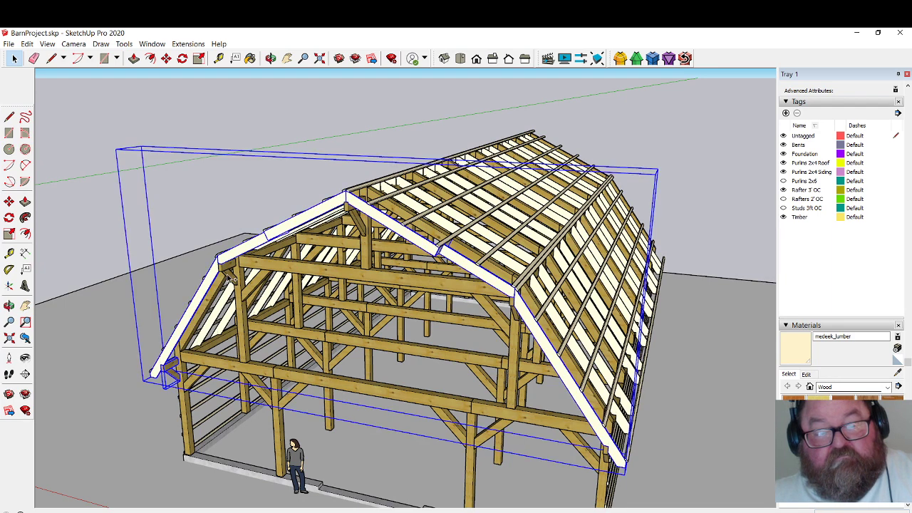
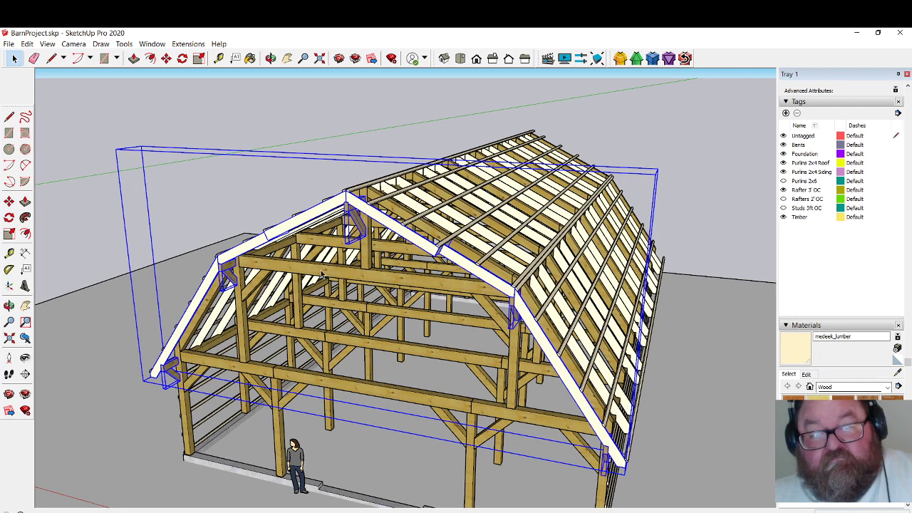
pyautogui.scroll(4, 302, 242)
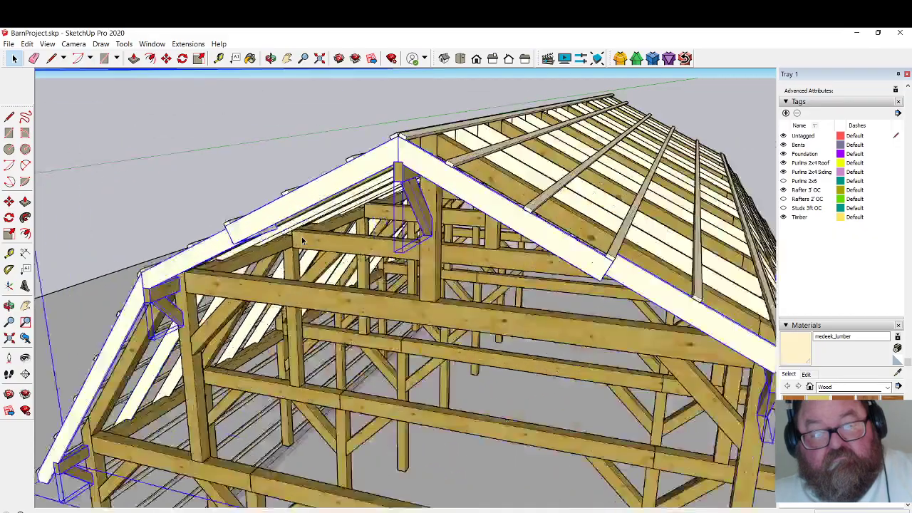
pyautogui.scroll(-4, 302, 263)
pyautogui.scroll(-3, 302, 263)
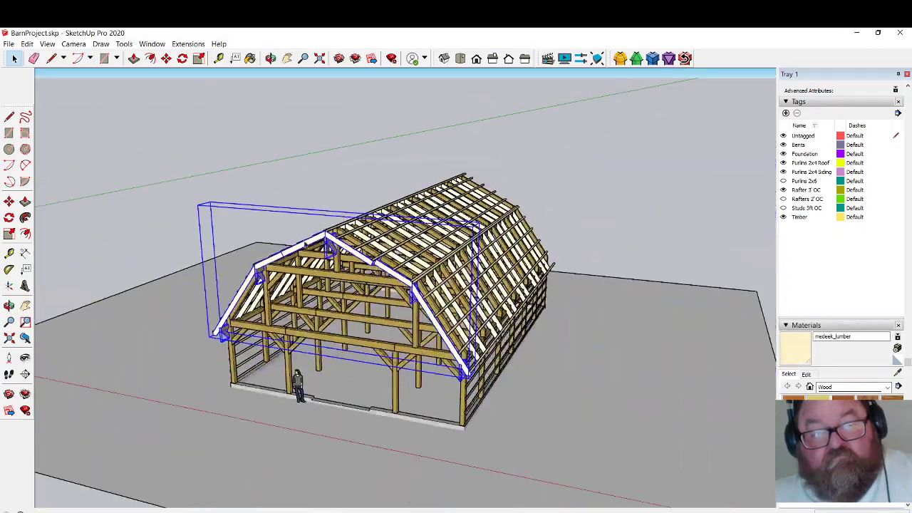
pyautogui.click(270, 58)
pyautogui.moveTo(227, 285); pyautogui.dragTo(100, 270)
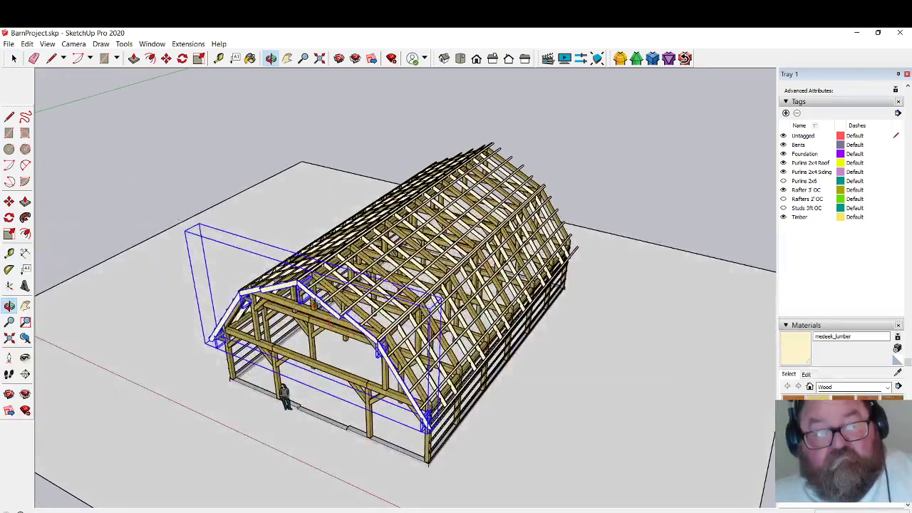
pyautogui.click(165, 59)
pyautogui.click(159, 314)
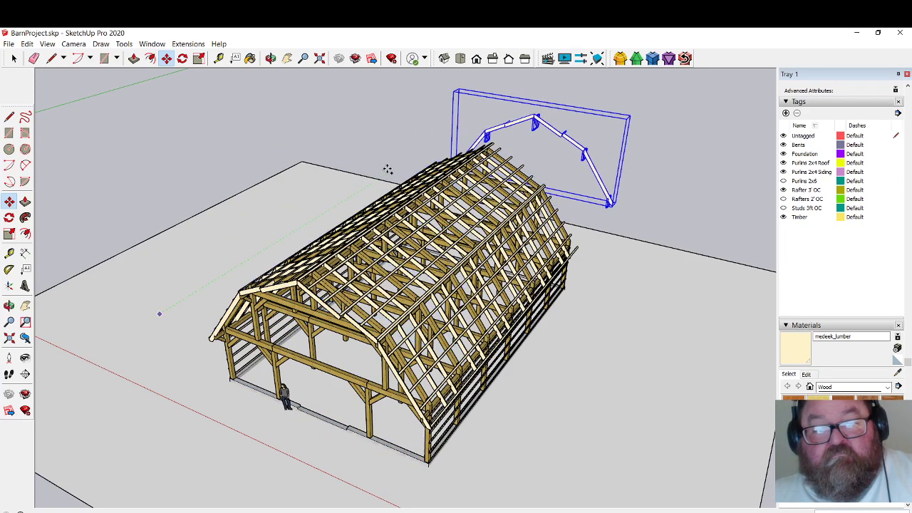
# Rotate the copied gable-end rafter assembly half a turn in the horizontal plane so its brackets face the barn.
pyautogui.click(270, 61)
pyautogui.moveTo(385, 242); pyautogui.dragTo(116, 348)
pyautogui.scroll(-3, 116, 348)
pyautogui.scroll(1, 437, 373)
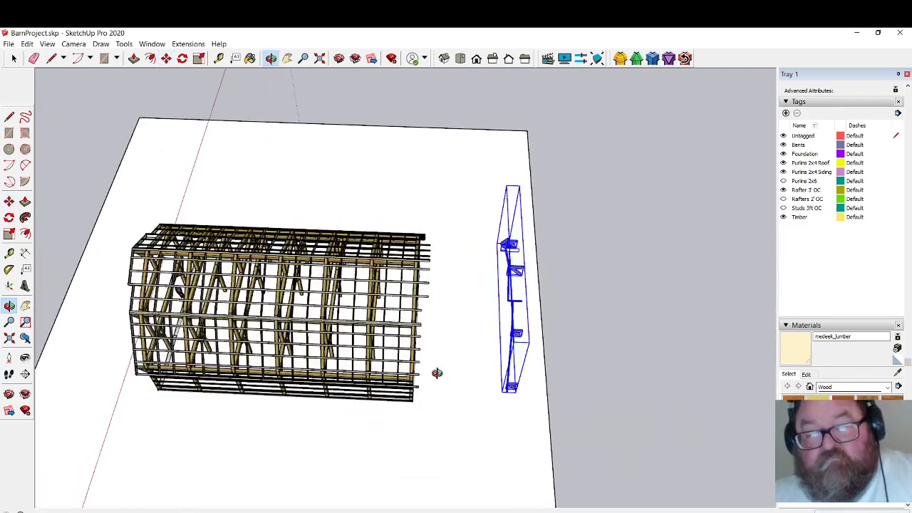
pyautogui.scroll(2, 436, 373)
pyautogui.click(183, 58)
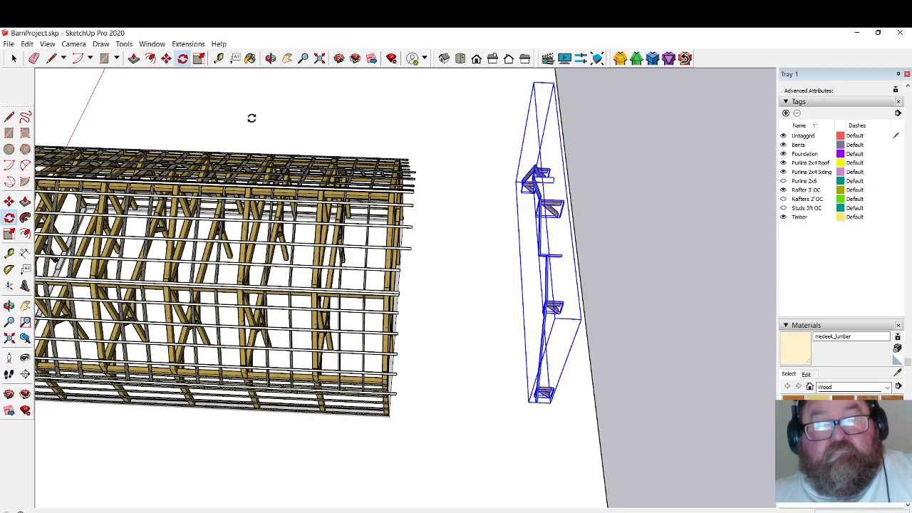
pyautogui.click(459, 306)
pyautogui.click(479, 306)
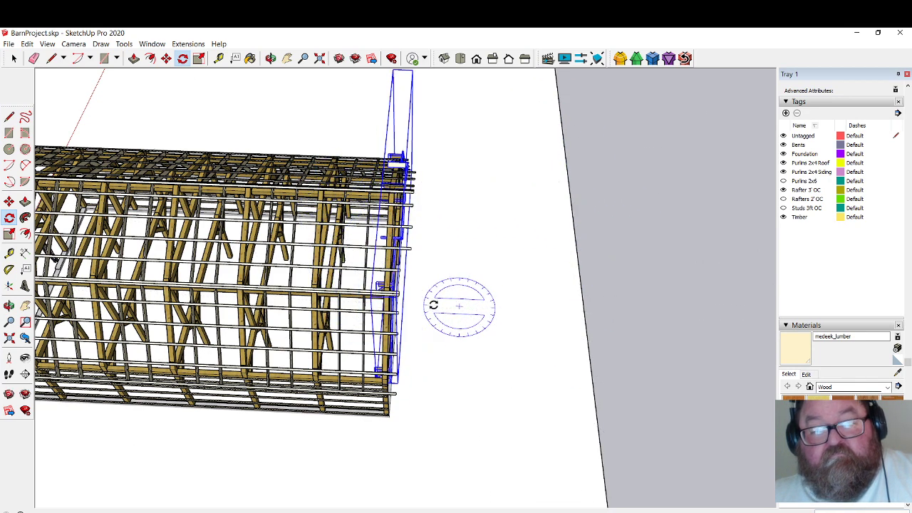
pyautogui.click(433, 304)
# Move the rotated assembly clear of the gable, then position it by its eave bracket's top corner against the barn's corner post.
pyautogui.click(166, 59)
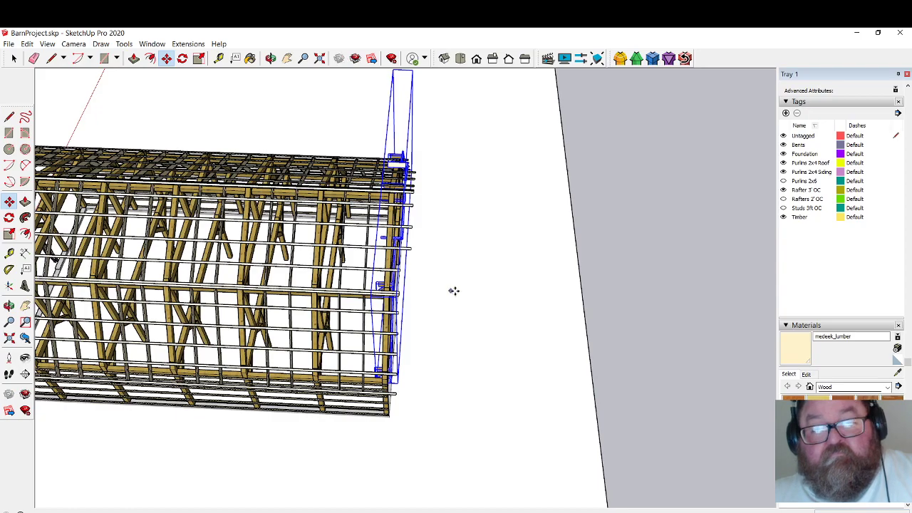
pyautogui.click(453, 291)
pyautogui.scroll(2, 388, 196)
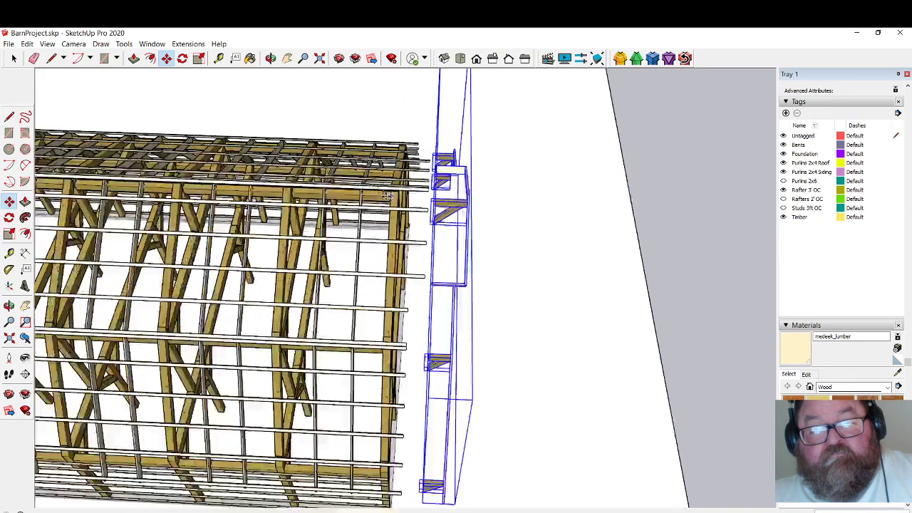
pyautogui.click(271, 59)
pyautogui.moveTo(383, 341); pyautogui.dragTo(285, 276)
pyautogui.scroll(1, 296, 383)
pyautogui.scroll(3, 304, 418)
pyautogui.moveTo(305, 418); pyautogui.dragTo(295, 393)
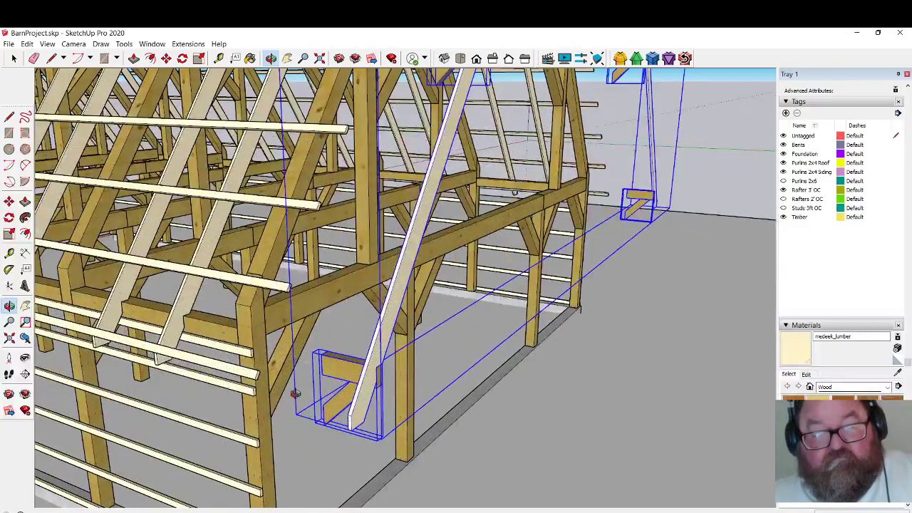
pyautogui.moveTo(266, 319); pyautogui.dragTo(264, 305)
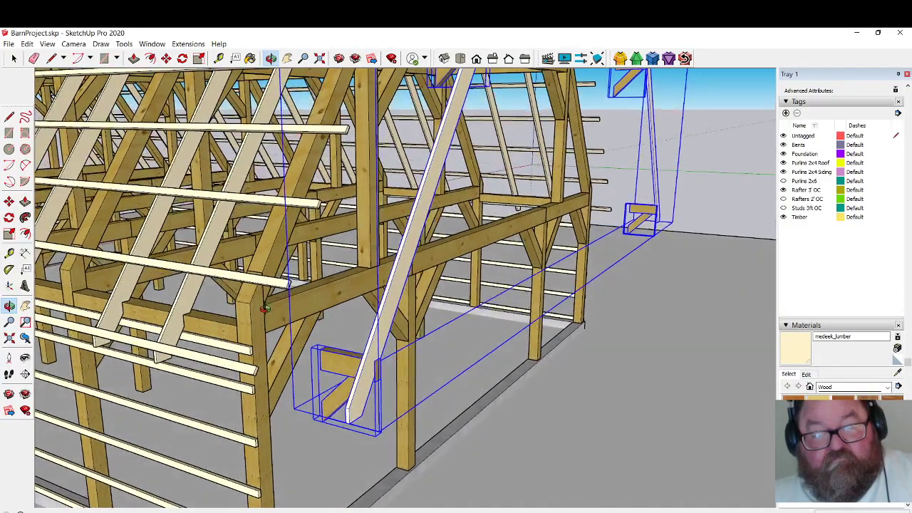
pyautogui.click(166, 58)
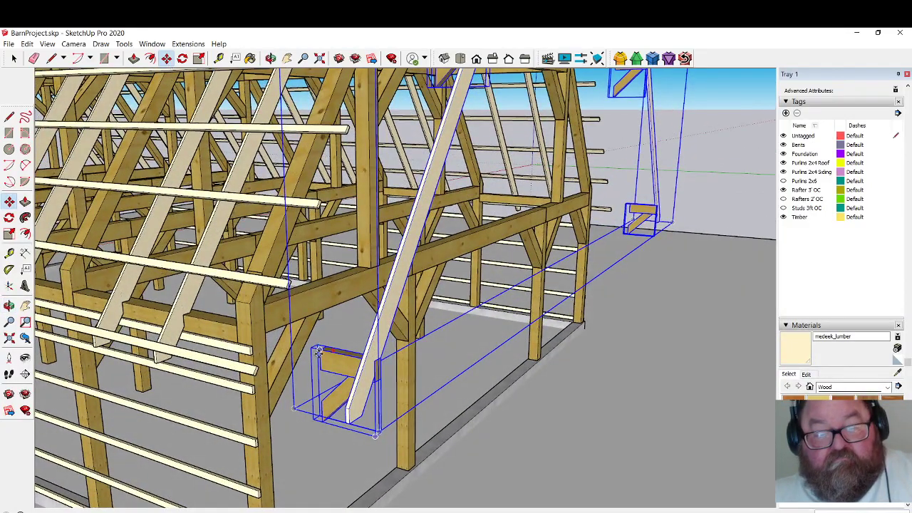
pyautogui.moveTo(318, 352); pyautogui.dragTo(250, 329)
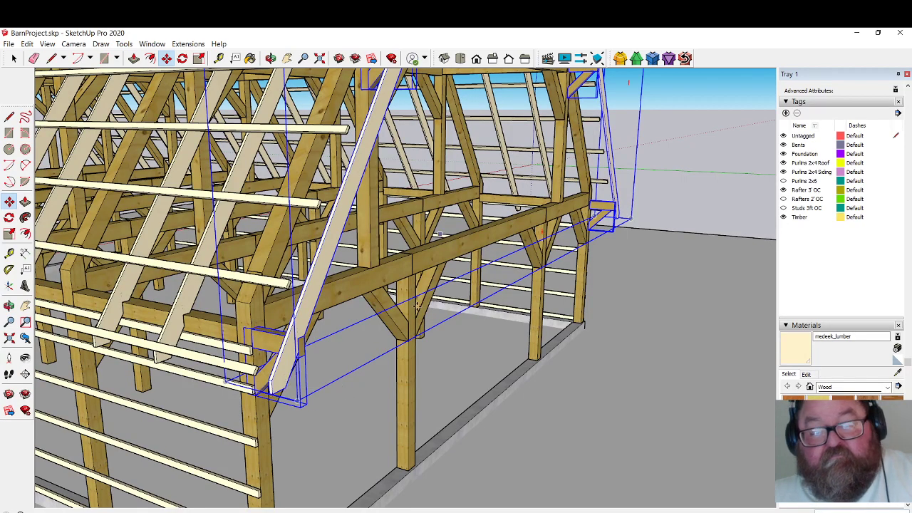
# Extend the upper-slope purlins over the far gable-end rafter with Push/Pull.
pyautogui.scroll(-8, 417, 306)
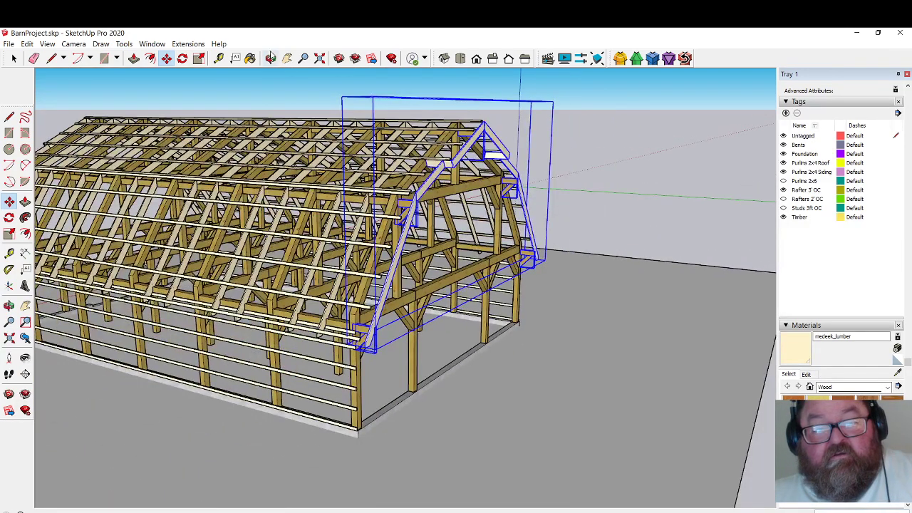
pyautogui.click(271, 58)
pyautogui.moveTo(428, 235); pyautogui.dragTo(379, 242)
pyautogui.scroll(8, 369, 230)
pyautogui.click(15, 59)
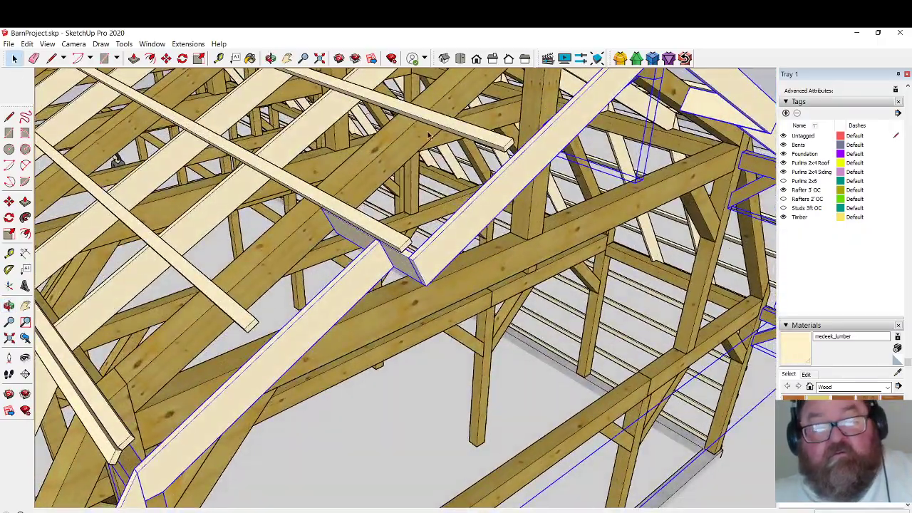
pyautogui.click(440, 125)
pyautogui.doubleClick(442, 124)
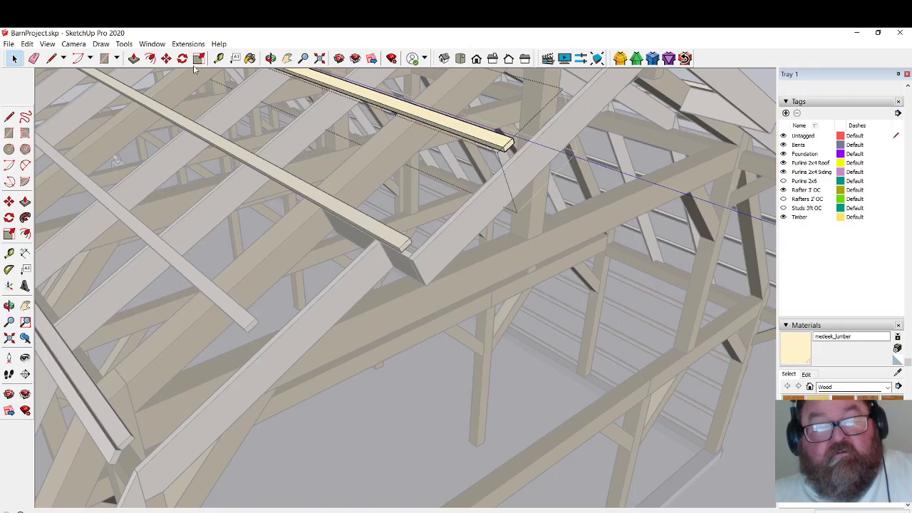
pyautogui.click(134, 58)
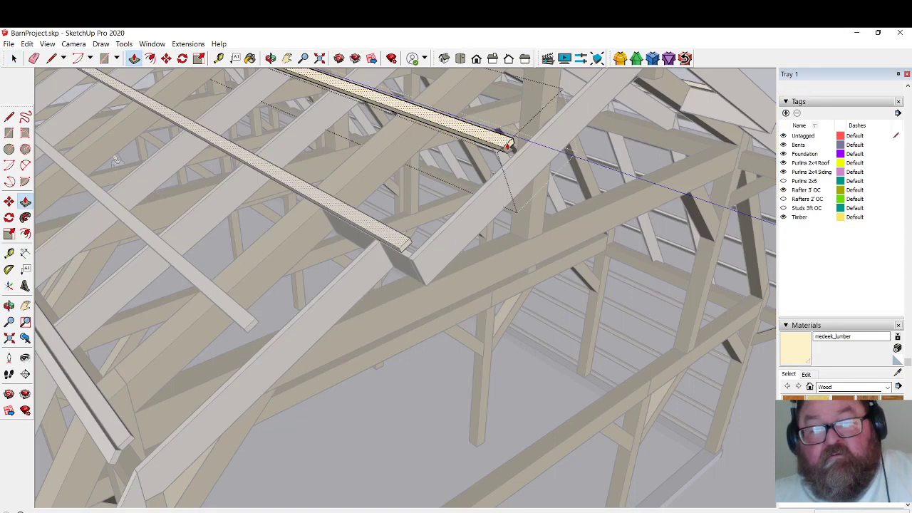
pyautogui.click(507, 146)
pyautogui.click(510, 167)
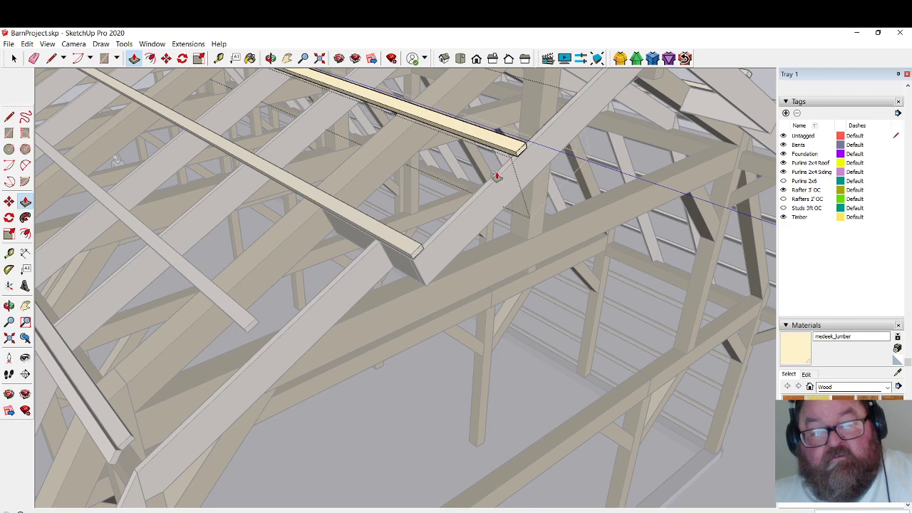
pyautogui.press('space')
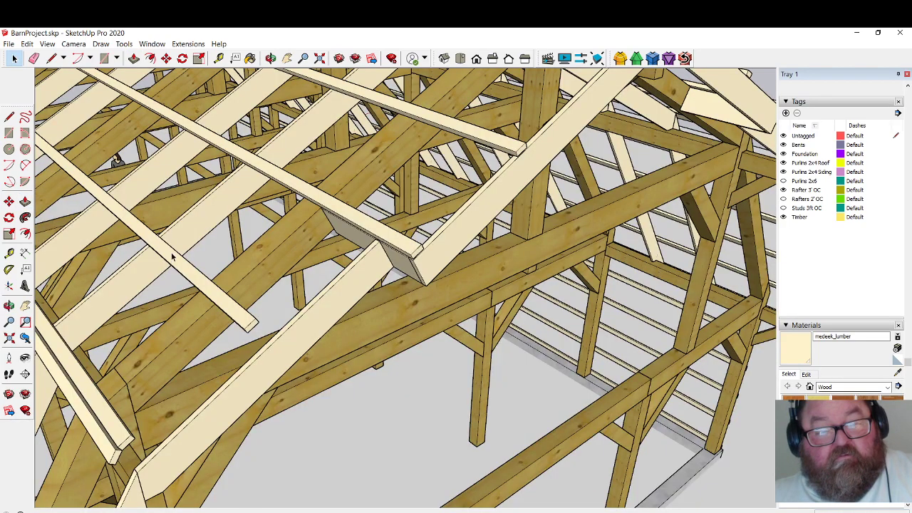
# Extend the remaining short purlin just above the roof's knee over the gable-end rafter with Push/Pull.
pyautogui.click(185, 270)
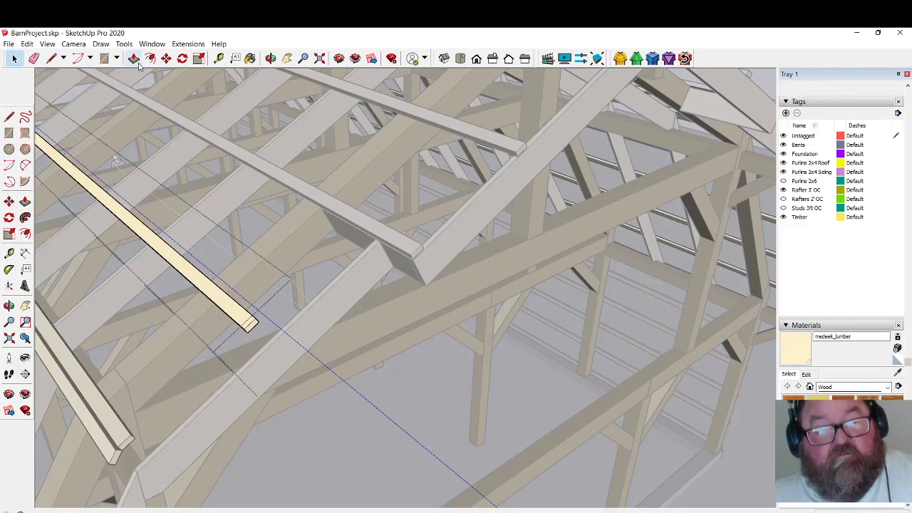
pyautogui.press('m')
pyautogui.click(248, 322)
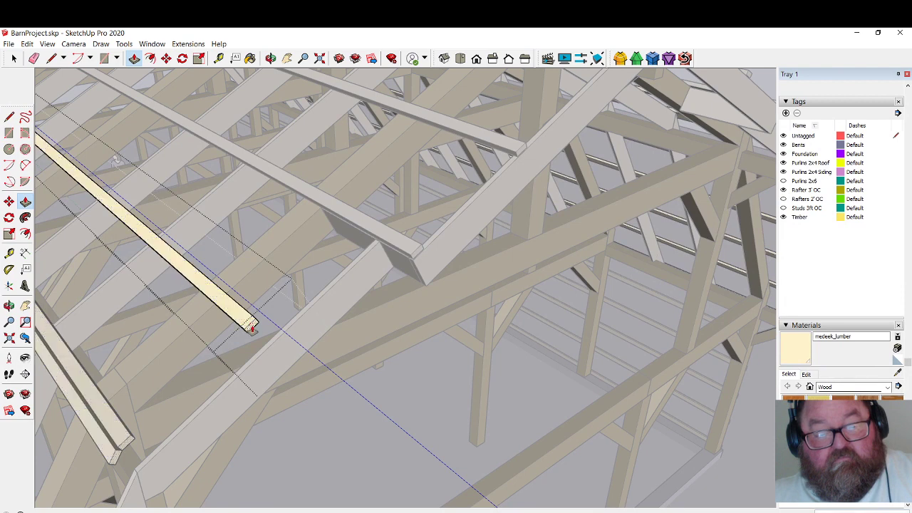
pyautogui.moveTo(253, 367); pyautogui.dragTo(331, 303, button='middle')
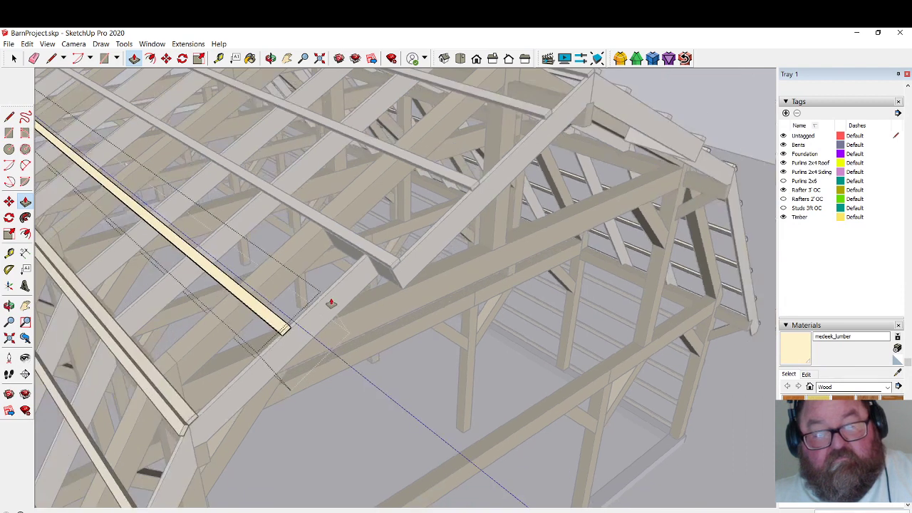
# Examine how the purlin ends sit on the far gable-end rafters along the upper slope and at the ridge.
pyautogui.click(270, 57)
pyautogui.scroll(5, 285, 335)
pyautogui.scroll(10, 290, 336)
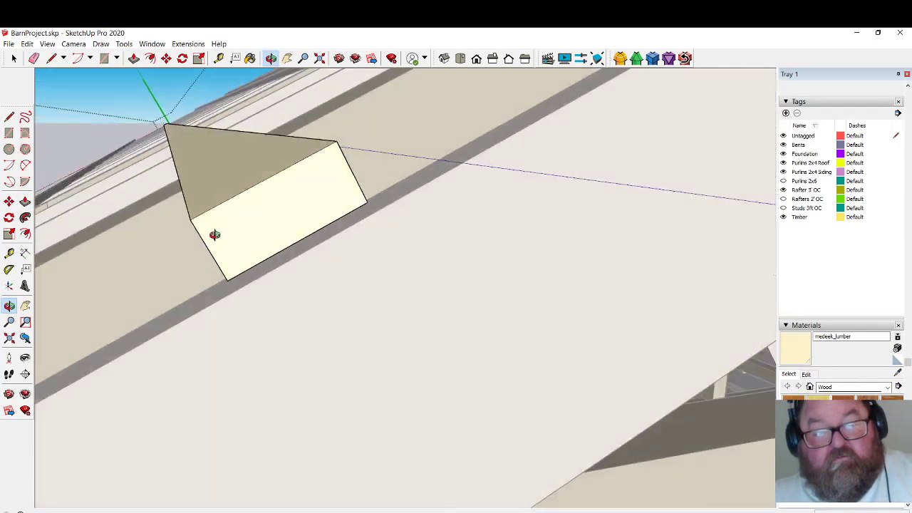
pyautogui.moveTo(215, 234); pyautogui.dragTo(158, 188)
pyautogui.scroll(-10, 195, 317)
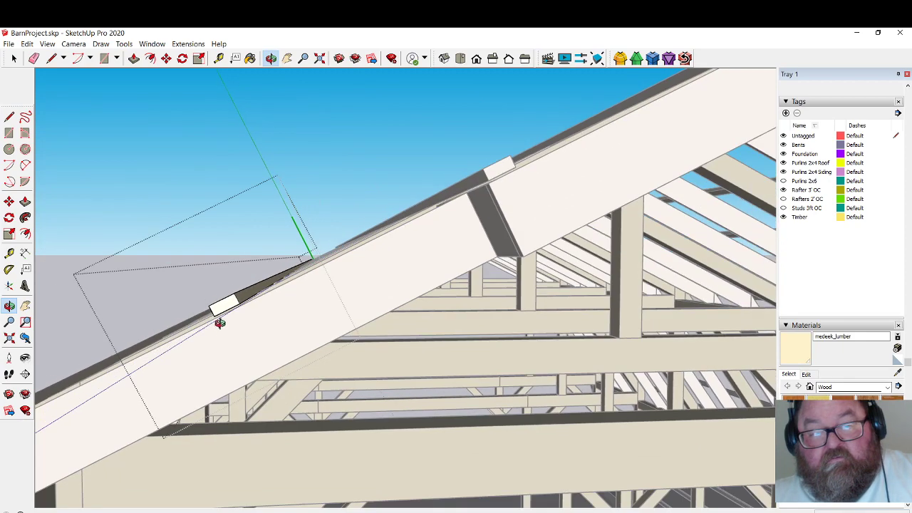
pyautogui.scroll(-2, 324, 290)
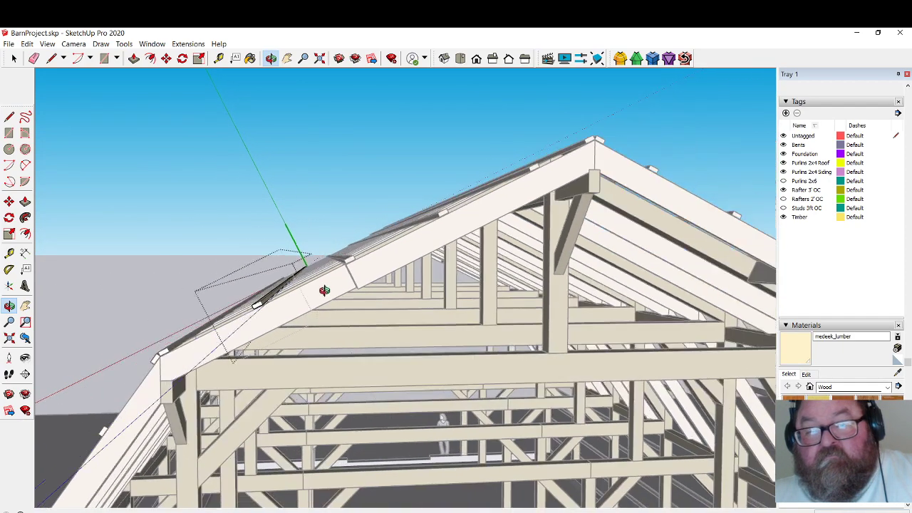
pyautogui.scroll(8, 572, 161)
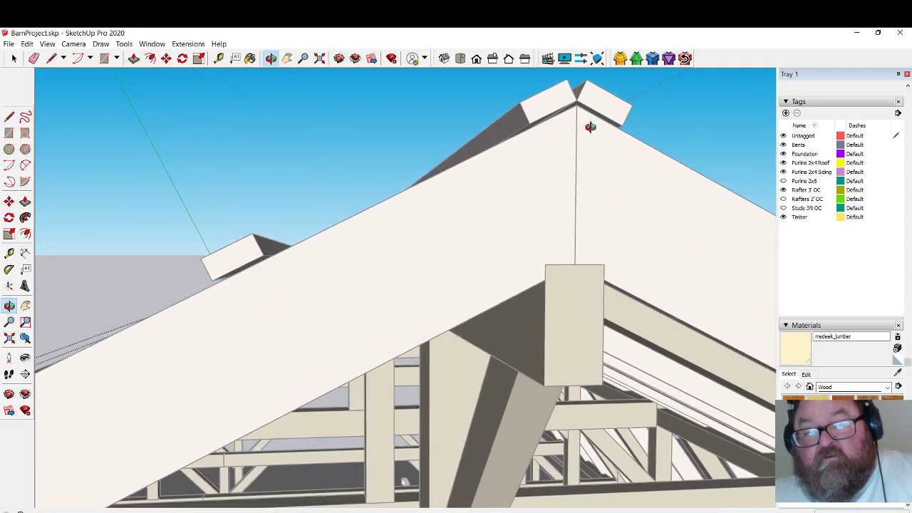
pyautogui.moveTo(571, 142); pyautogui.dragTo(489, 236, button='middle')
pyautogui.scroll(-1, 489, 236)
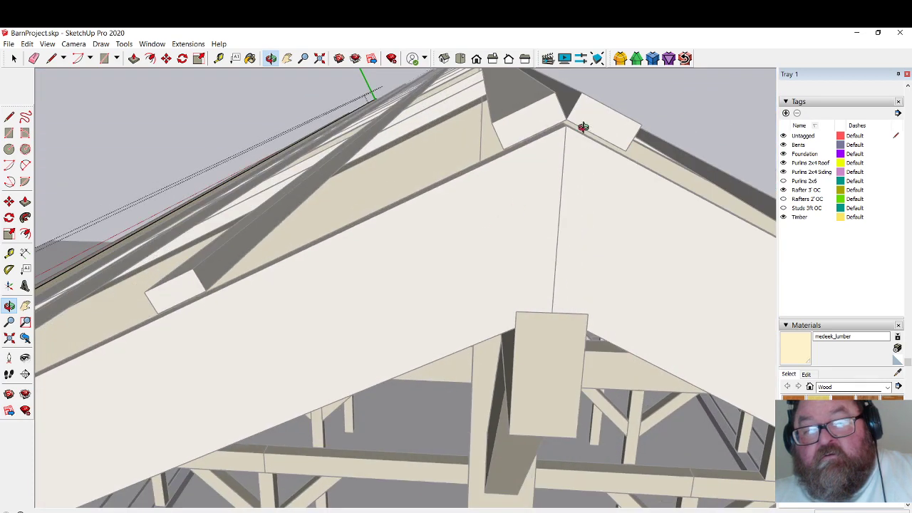
pyautogui.scroll(2, 574, 111)
pyautogui.scroll(3, 574, 111)
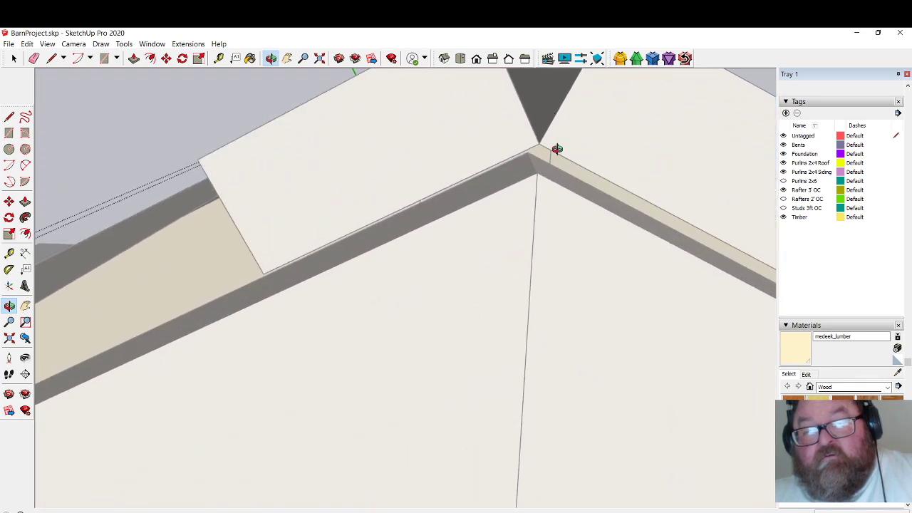
pyautogui.moveTo(557, 148); pyautogui.dragTo(381, 160, button='middle')
# Raise the gable-end rafter assembly so its peak meets the ridge purlins' lower corner, and check the ridge bracket.
pyautogui.click(13, 58)
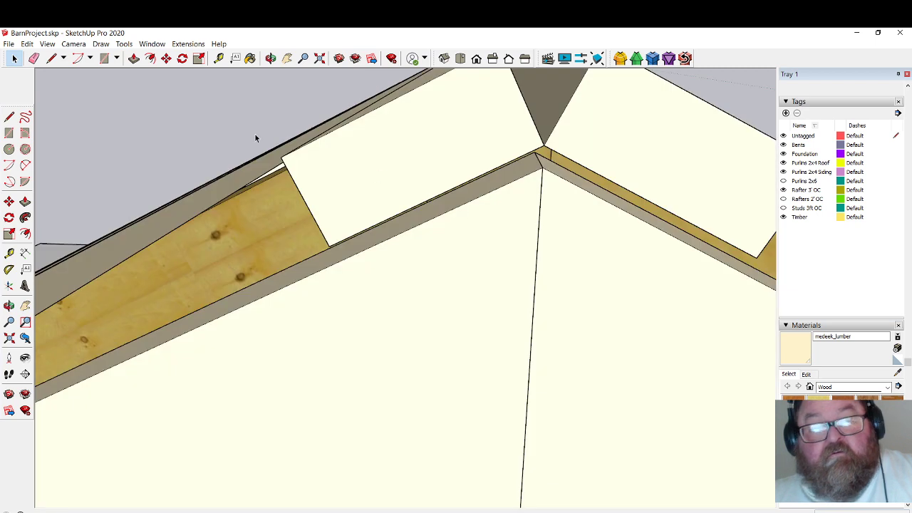
pyautogui.click(463, 254)
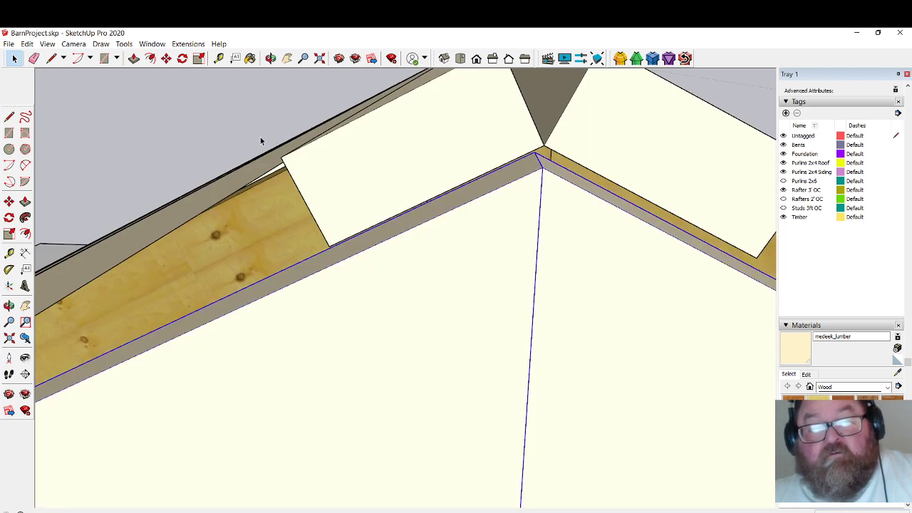
pyautogui.click(166, 59)
pyautogui.moveTo(541, 169); pyautogui.dragTo(546, 148, button='middle')
pyautogui.scroll(-6, 504, 145)
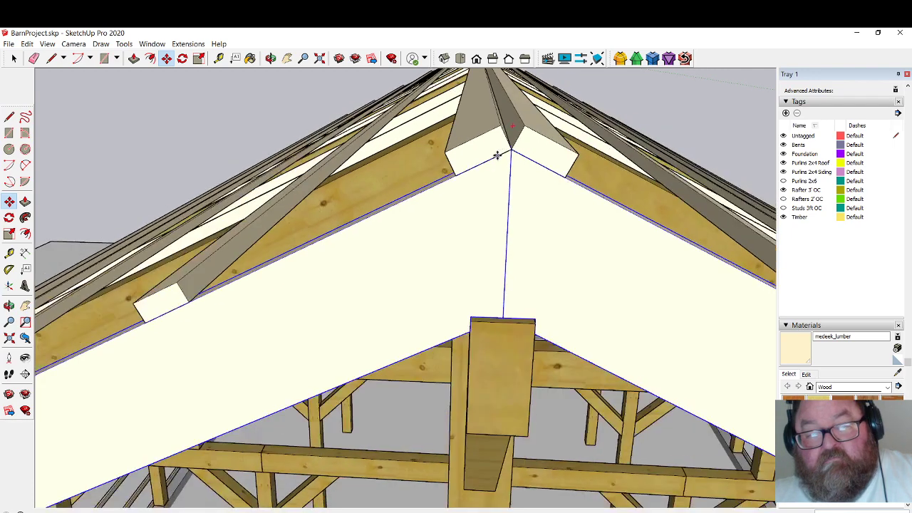
pyautogui.scroll(5, 500, 250)
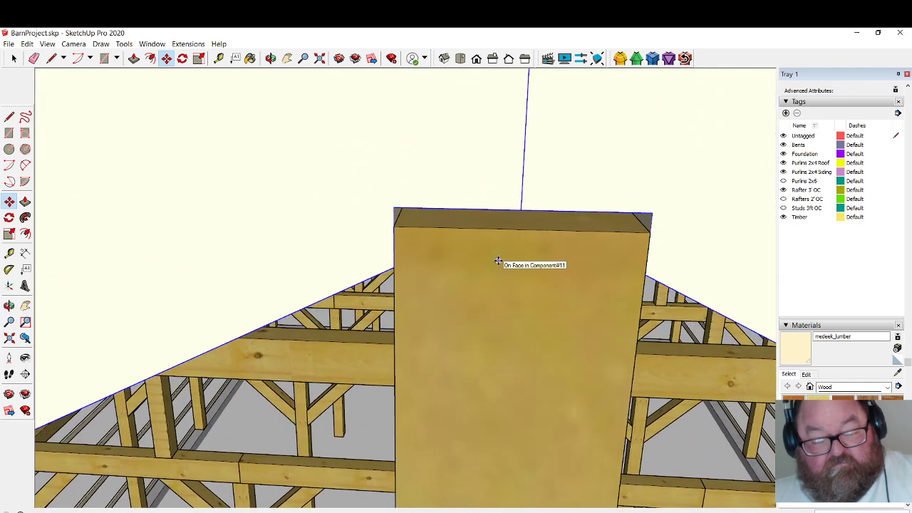
pyautogui.scroll(-8, 496, 262)
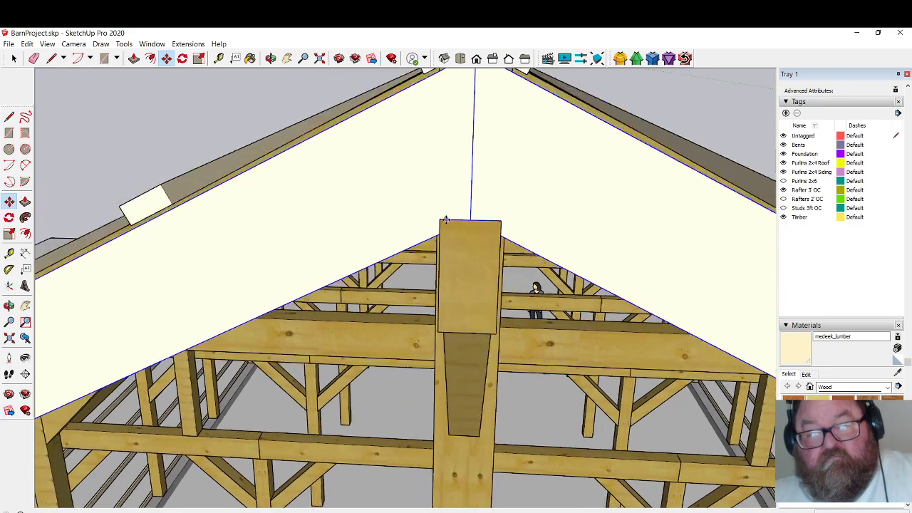
pyautogui.scroll(-10, 487, 264)
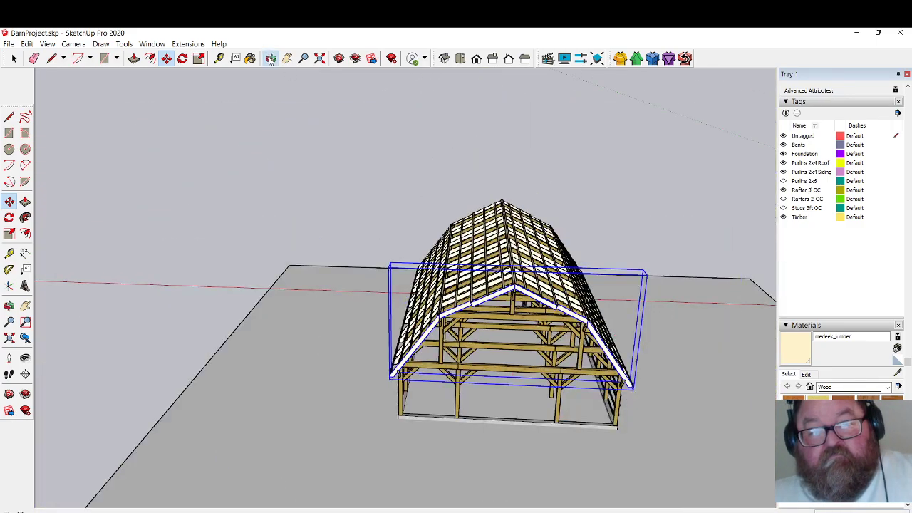
# Undo the assembly's raise, the purlin extensions, and the placement moves and rotation of the copied gable assembly.
pyautogui.moveTo(510, 292); pyautogui.dragTo(532, 293, button='middle')
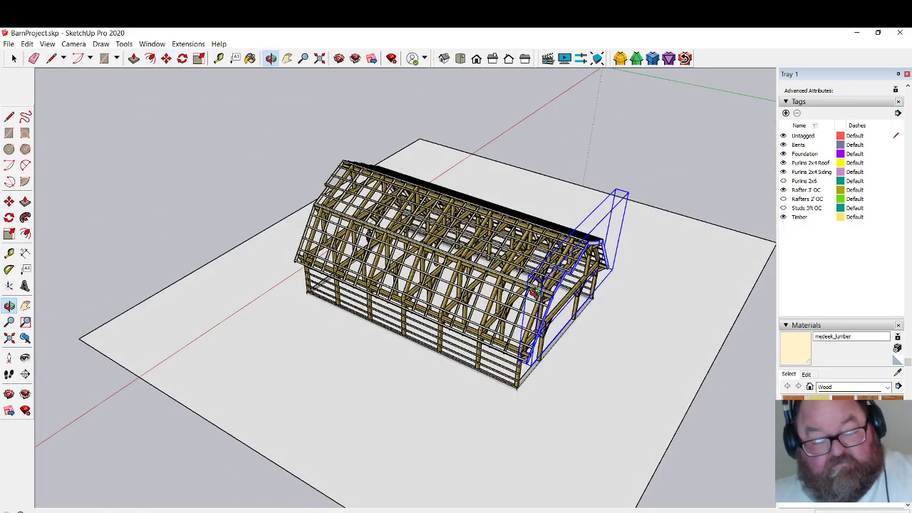
pyautogui.doubleClick(533, 293)
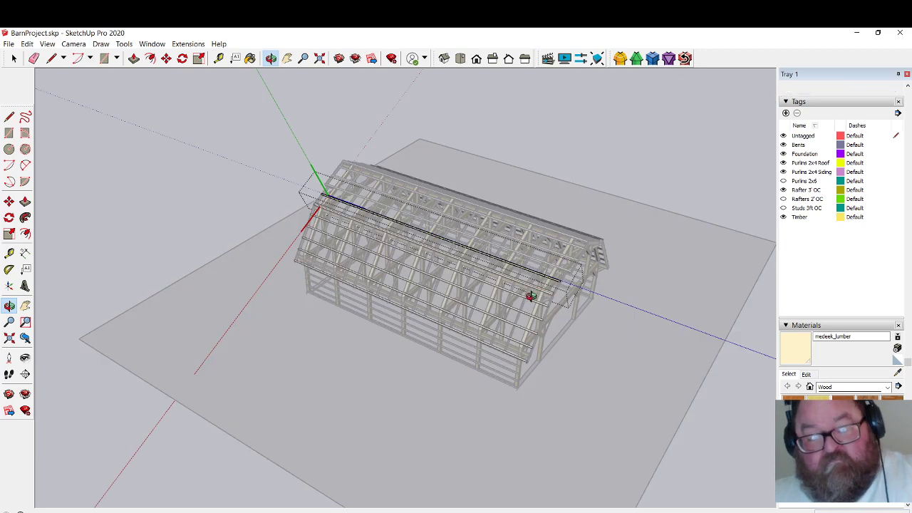
pyautogui.press('Escape')
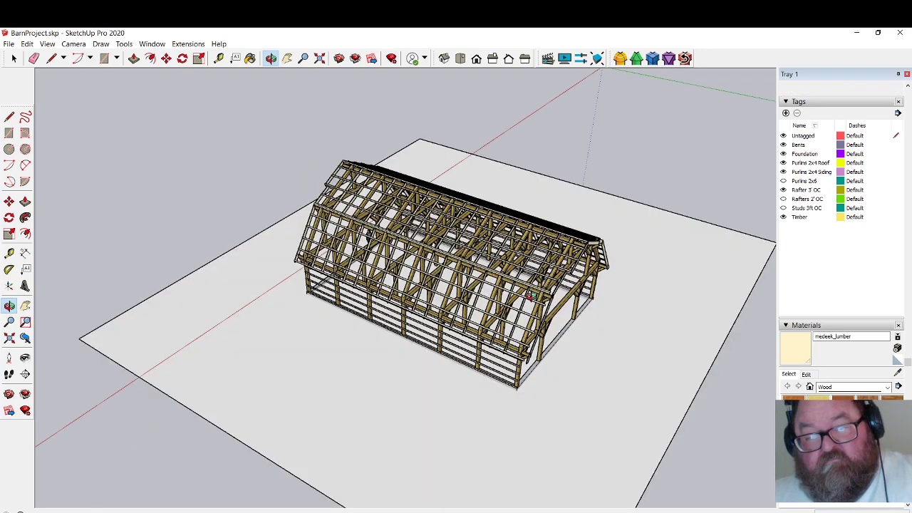
pyautogui.doubleClick(531, 294)
pyautogui.press('Escape')
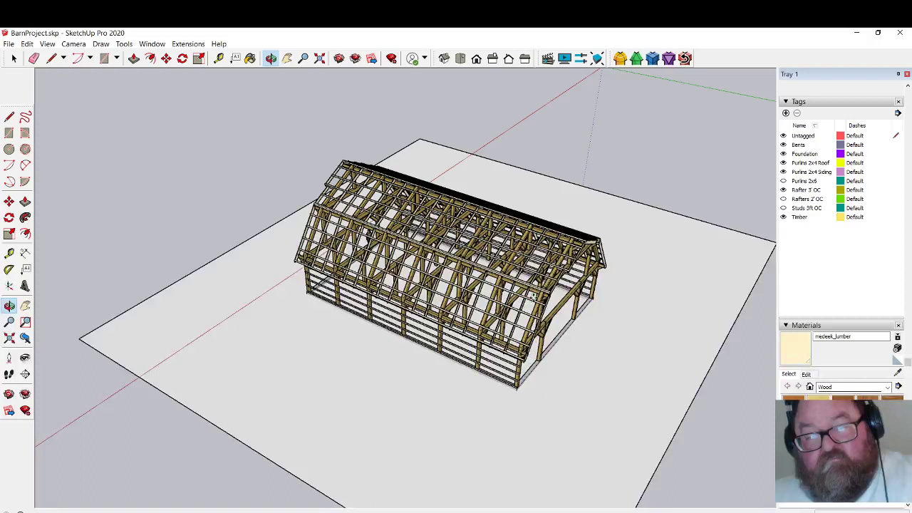
pyautogui.hotkey('ctrl', 'z')
pyautogui.hotkey('ctrl', 'z')
pyautogui.hotkey('ctrl', 'z')
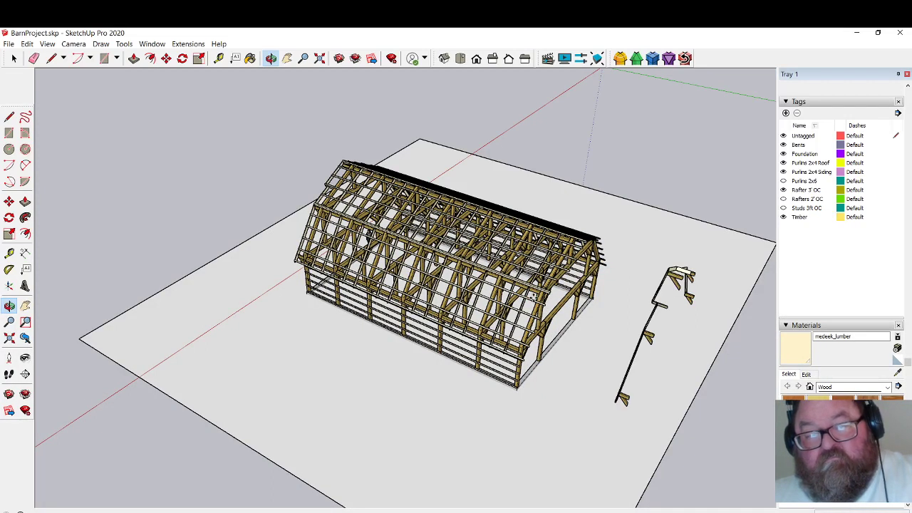
# Undo the copy of the gable assembly and select the original gable-end rafter with all its support brackets.
pyautogui.hotkey('ctrl', 'z')
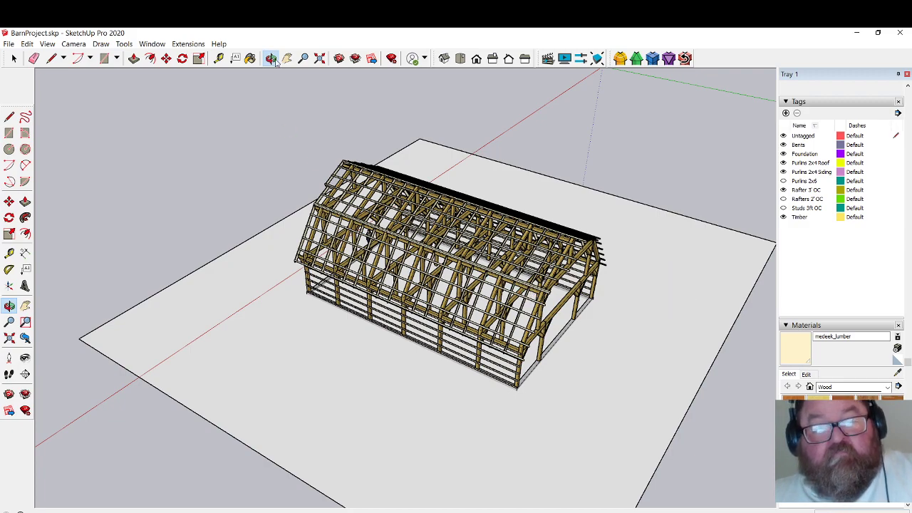
pyautogui.moveTo(308, 166); pyautogui.dragTo(631, 247)
pyautogui.scroll(8, 241, 260)
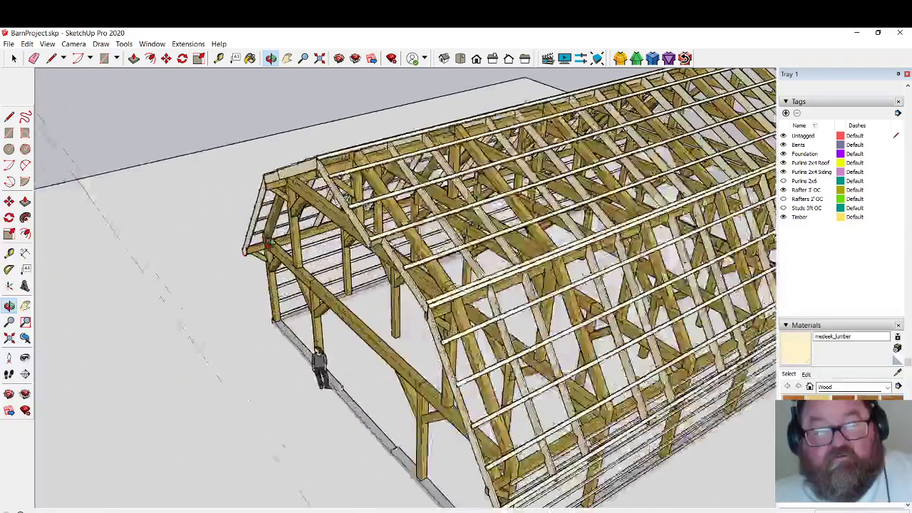
pyautogui.moveTo(245, 250); pyautogui.dragTo(475, 297)
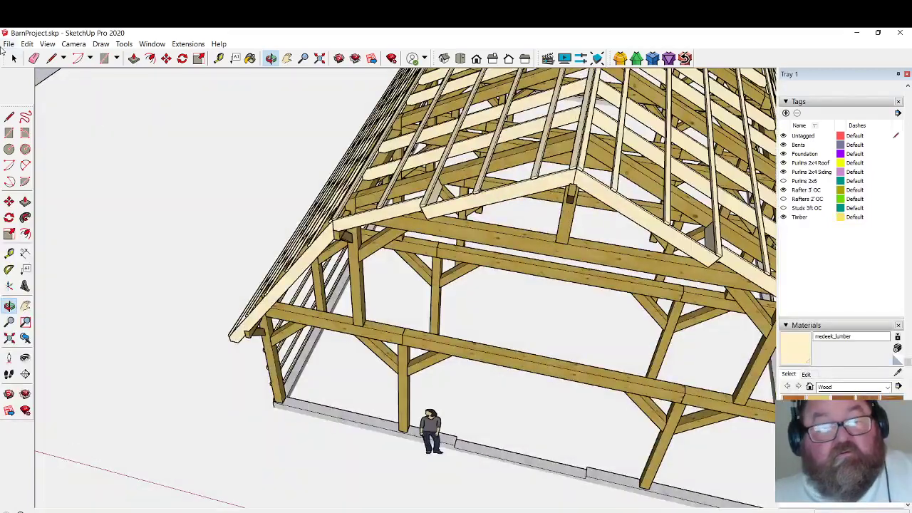
pyautogui.click(13, 58)
pyautogui.click(385, 220)
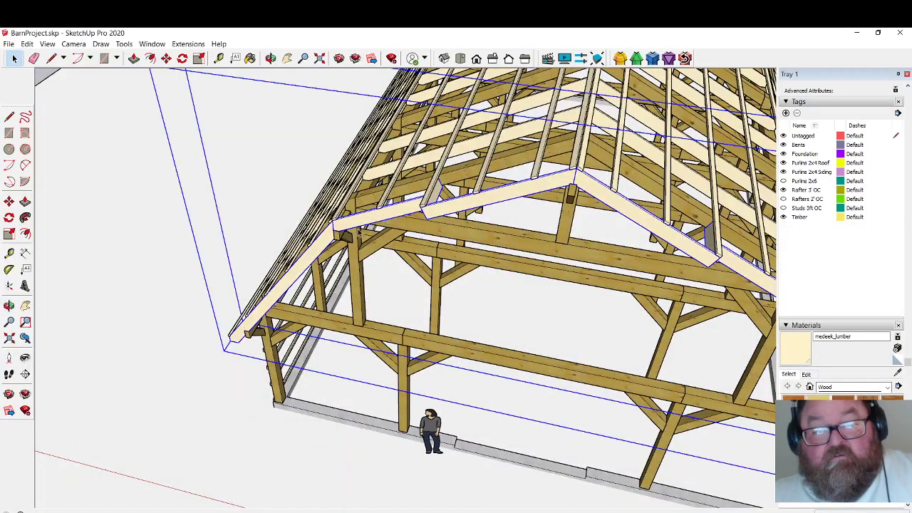
pyautogui.keyDown('shift'); pyautogui.click(347, 237); pyautogui.keyUp('shift')
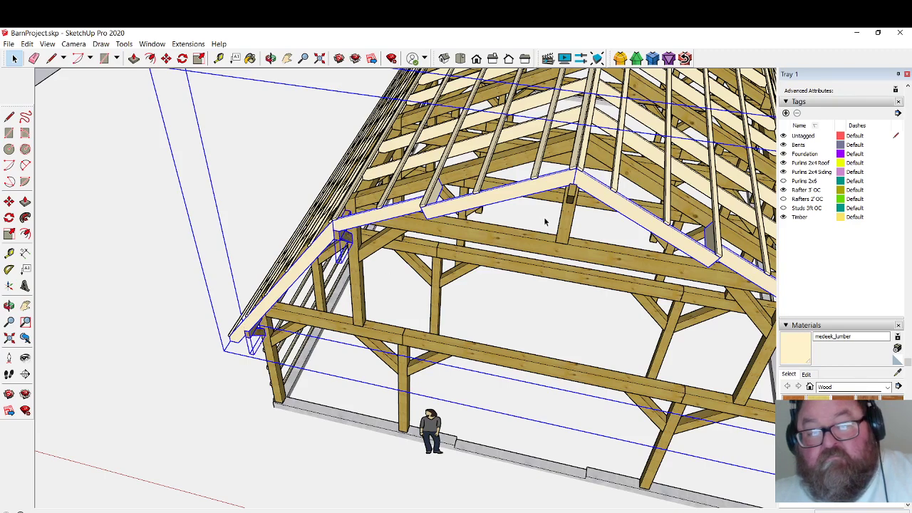
pyautogui.moveTo(458, 221); pyautogui.dragTo(569, 300, button='middle')
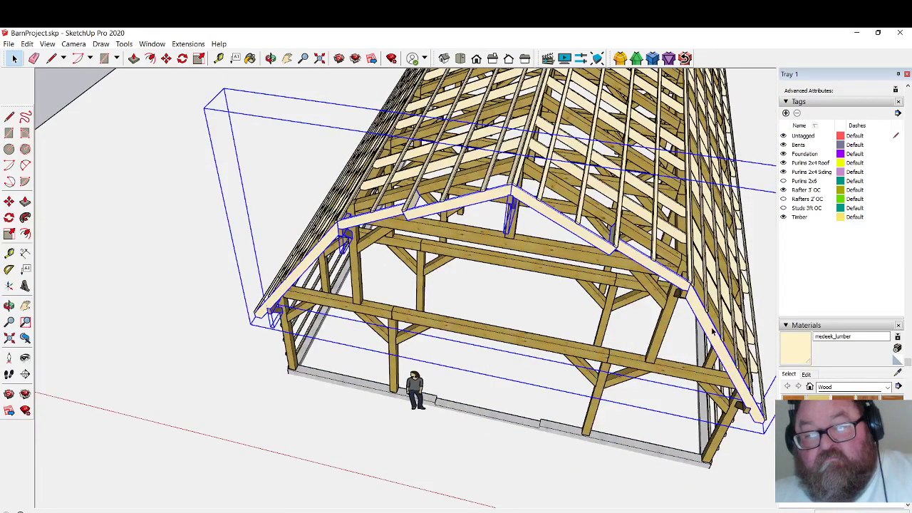
pyautogui.scroll(2, 712, 329)
pyautogui.scroll(-3, 669, 288)
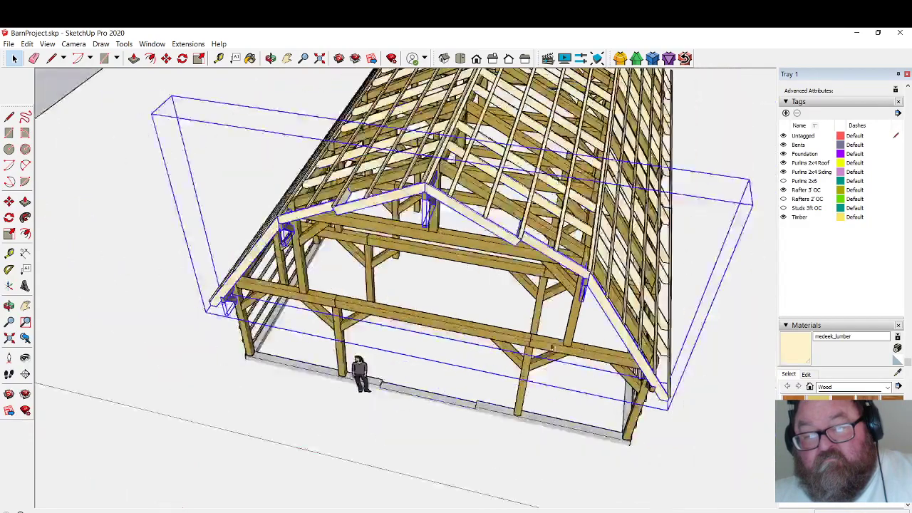
pyautogui.scroll(5, 664, 393)
pyautogui.click(670, 380)
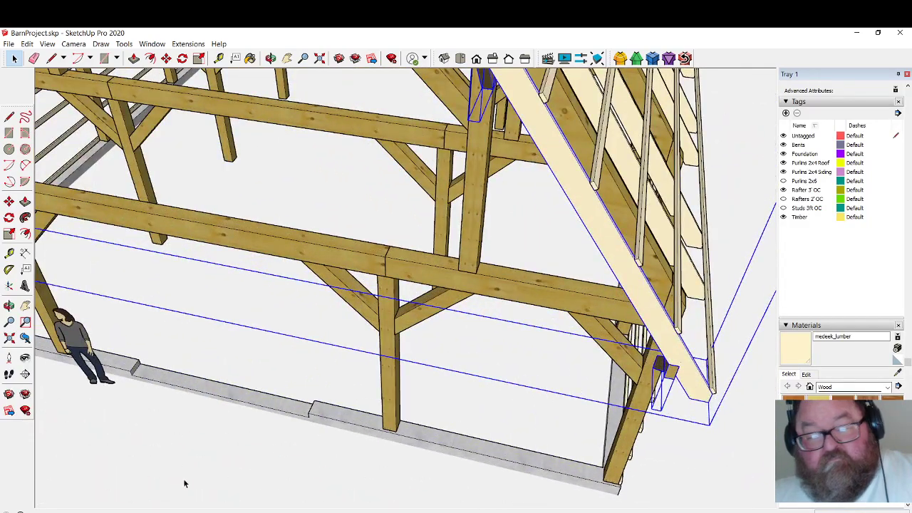
# Switch to the browser, pause the playing YouTube video, and return to the SketchUp model.
pyautogui.click(20, 512)
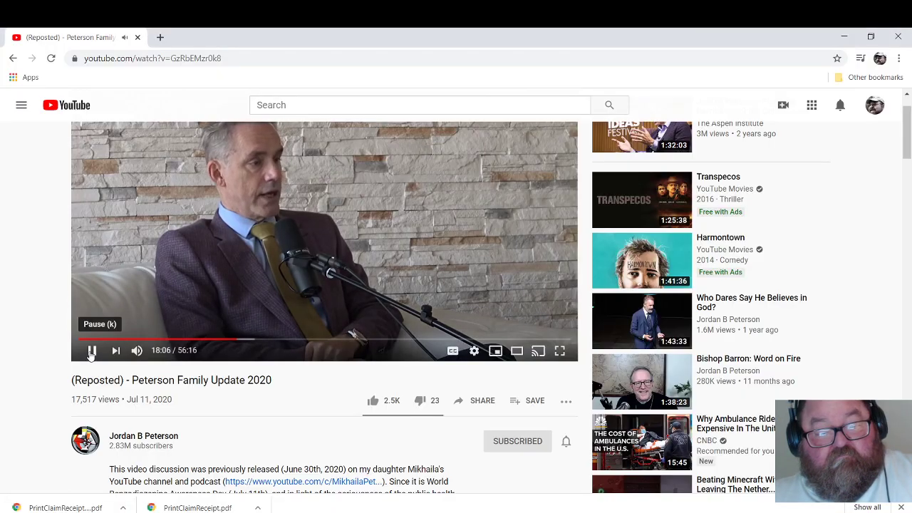
pyautogui.click(91, 350)
pyautogui.hotkey('alt', 'Tab')
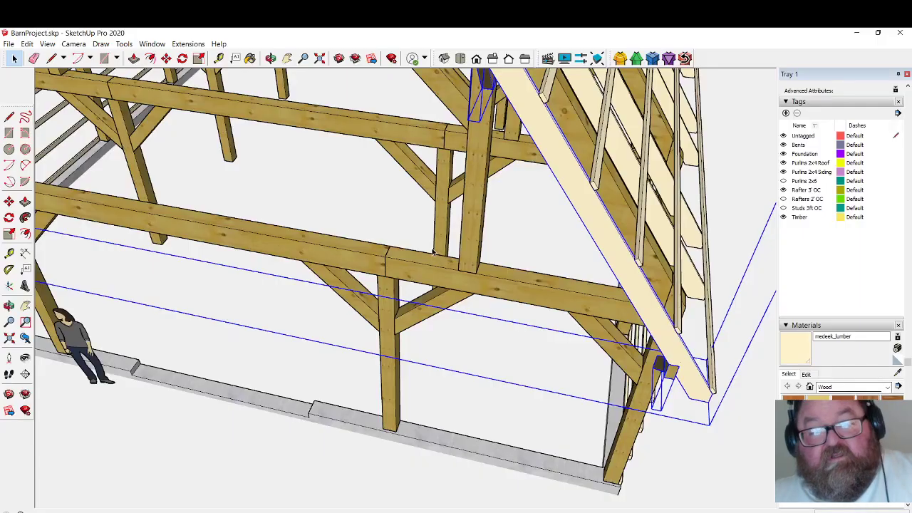
# Place a copy of the selected gable-end rafter and brackets on the open ground in front of the barn's gable.
pyautogui.click(271, 58)
pyautogui.moveTo(505, 270); pyautogui.dragTo(345, 249)
pyautogui.scroll(-6, 526, 252)
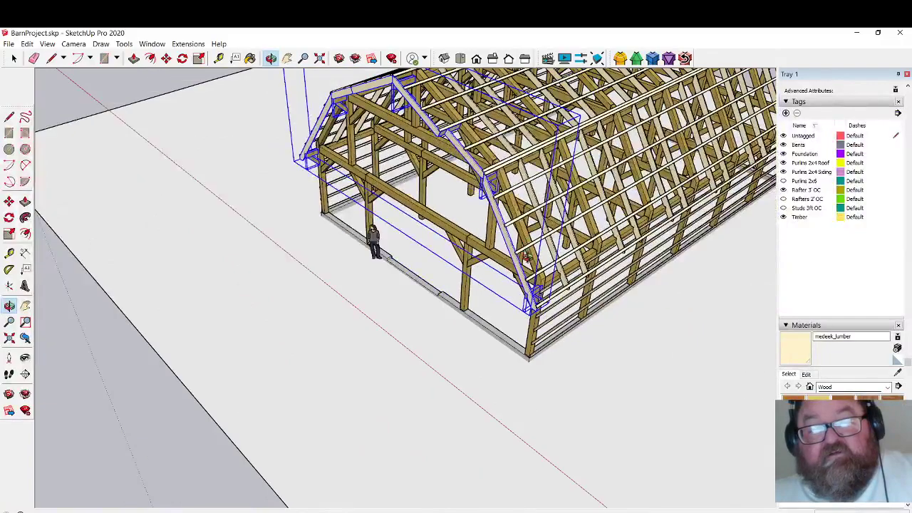
pyautogui.moveTo(527, 253); pyautogui.dragTo(528, 285)
pyautogui.click(166, 59)
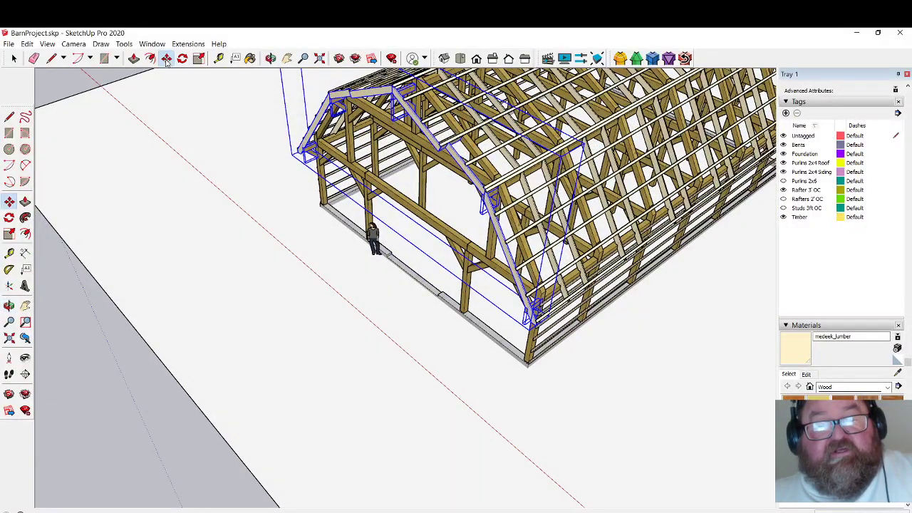
pyautogui.click(559, 383)
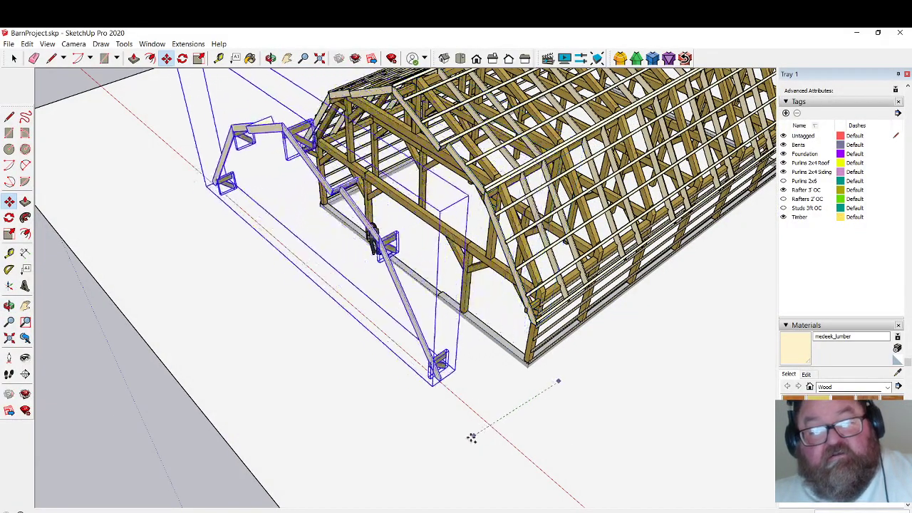
pyautogui.click(443, 472)
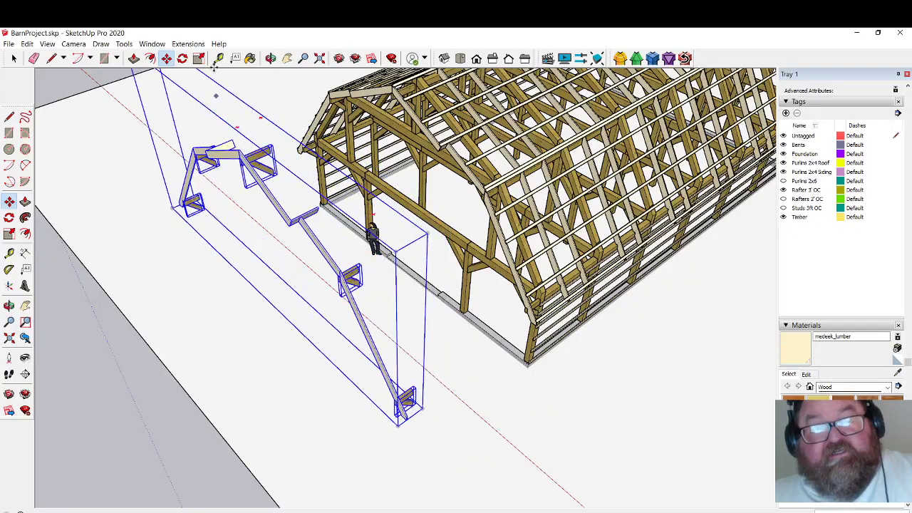
# Make the copied gable-end rafter and brackets into one component named GableEndAss.
pyautogui.click(270, 58)
pyautogui.moveTo(243, 154); pyautogui.dragTo(530, 118)
pyautogui.scroll(5, 504, 139)
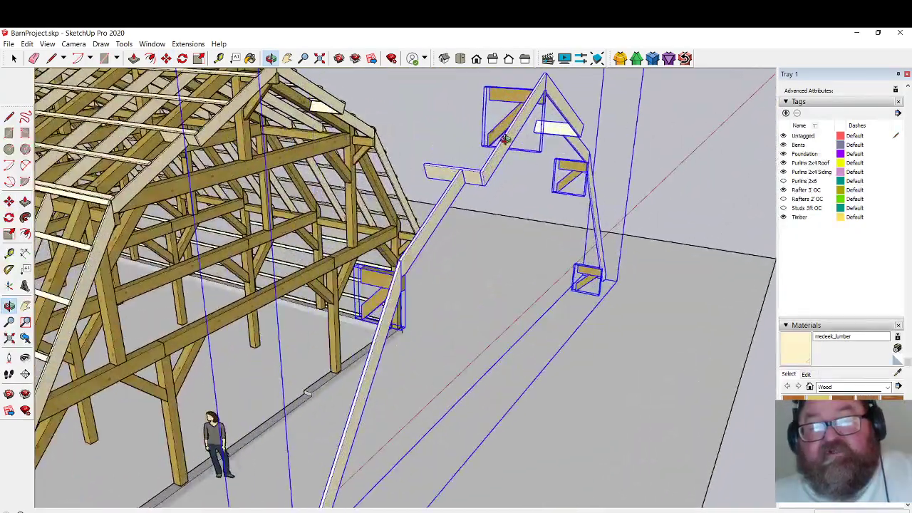
pyautogui.moveTo(488, 174); pyautogui.dragTo(484, 123)
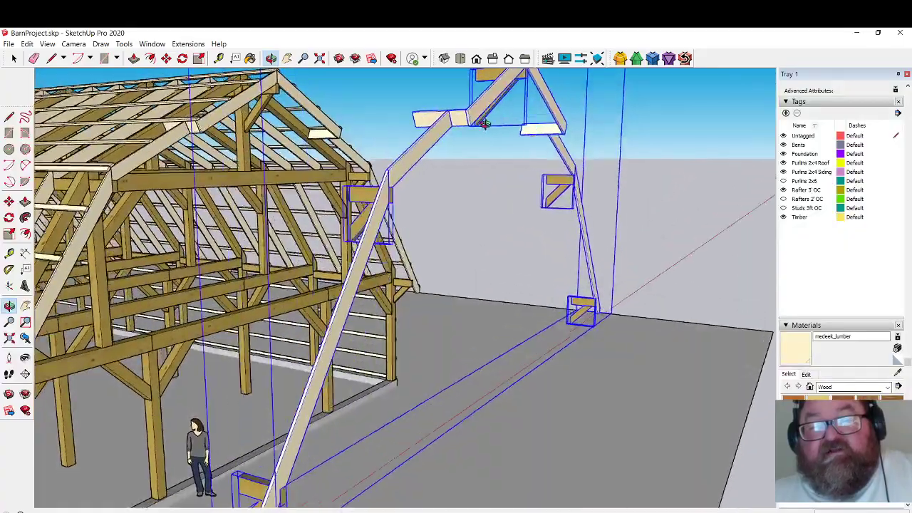
pyautogui.scroll(-10, 484, 123)
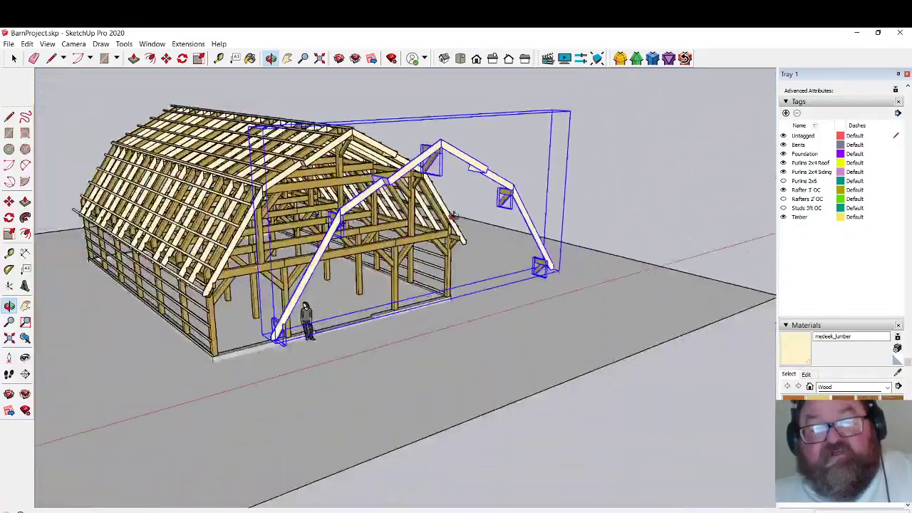
pyautogui.moveTo(453, 215); pyautogui.dragTo(206, 320)
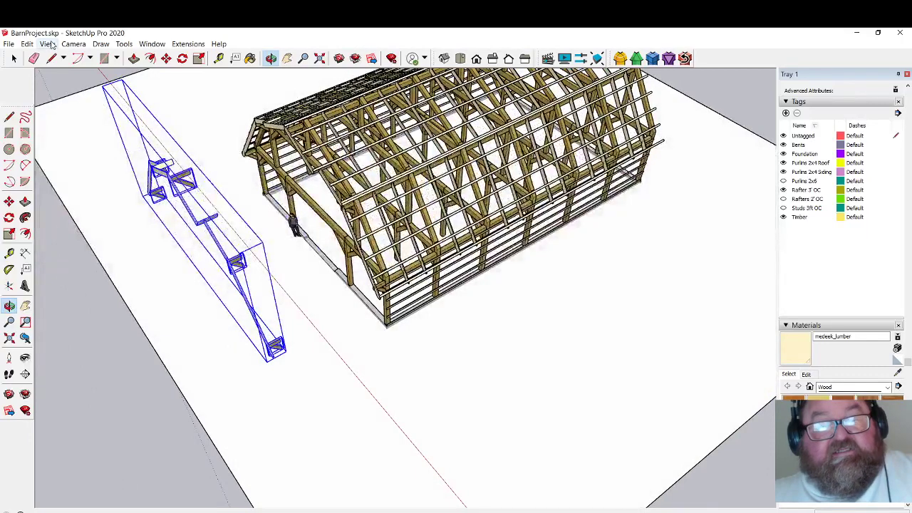
pyautogui.click(13, 57)
pyautogui.rightClick(178, 177)
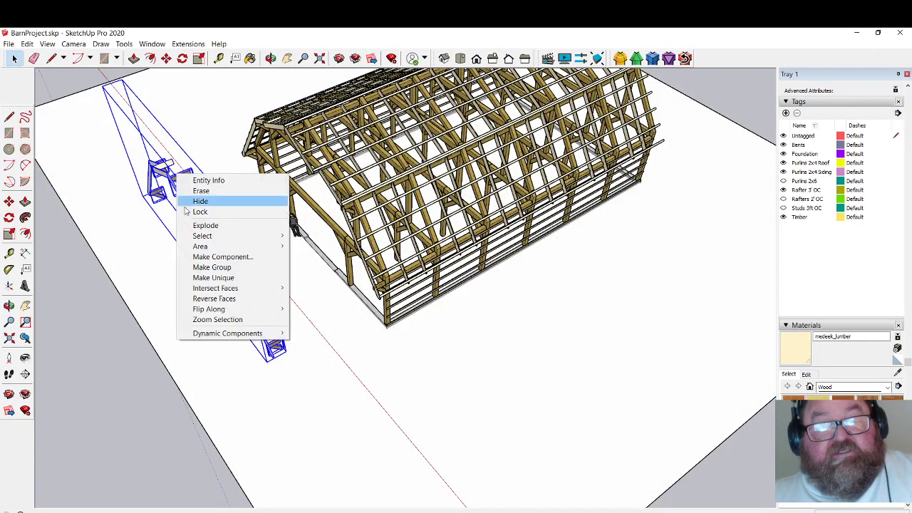
pyautogui.click(222, 257)
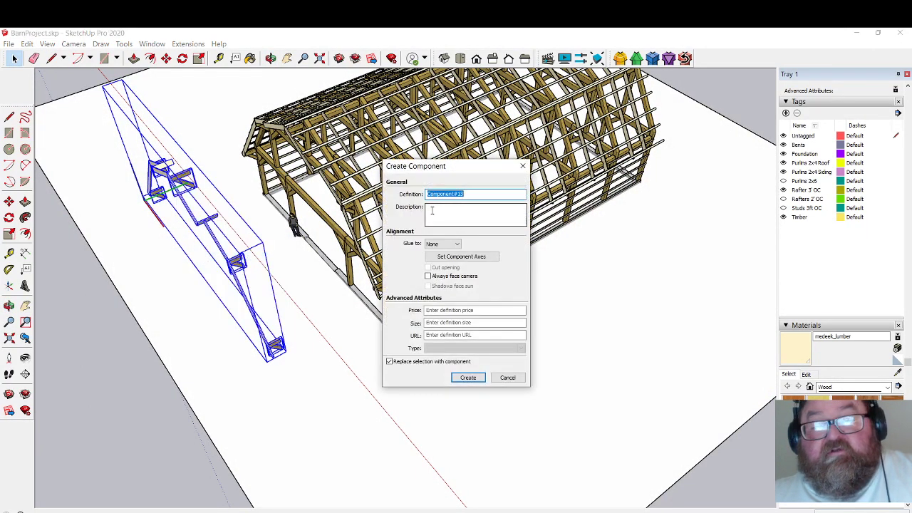
pyautogui.write('GableEndAss')
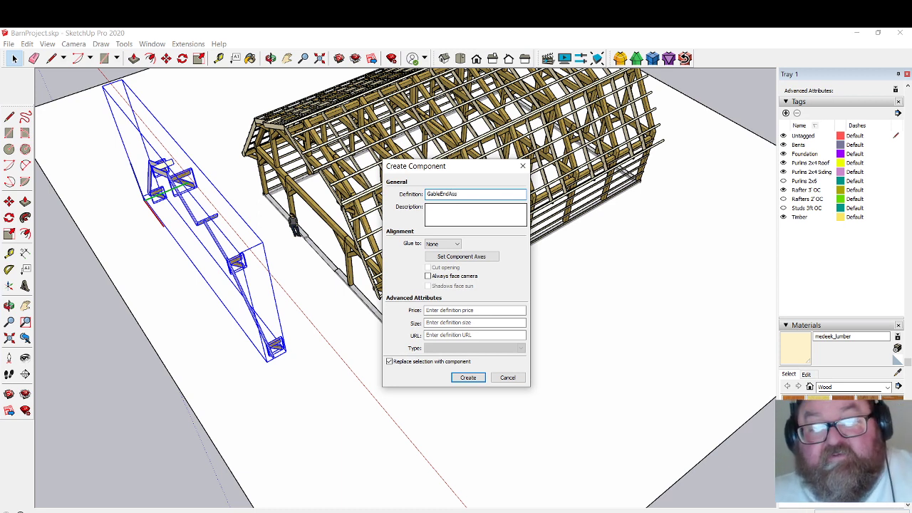
pyautogui.click(472, 379)
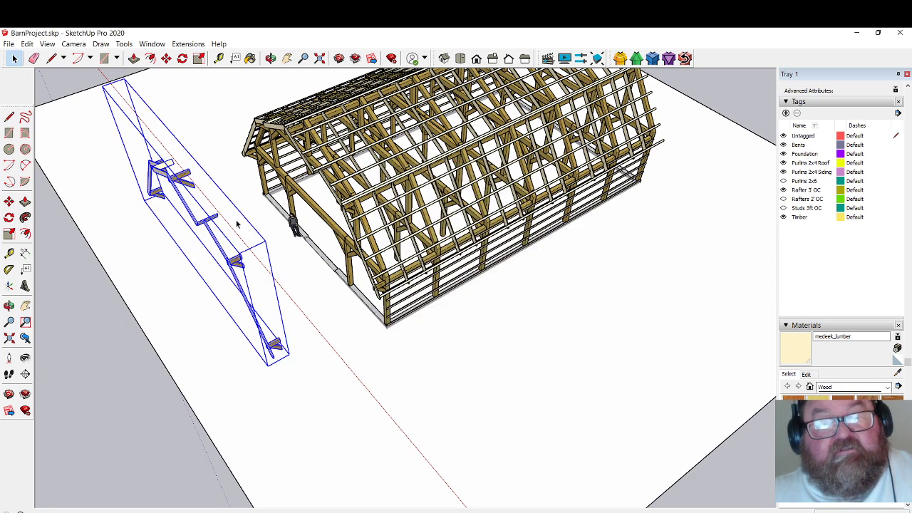
pyautogui.click(166, 58)
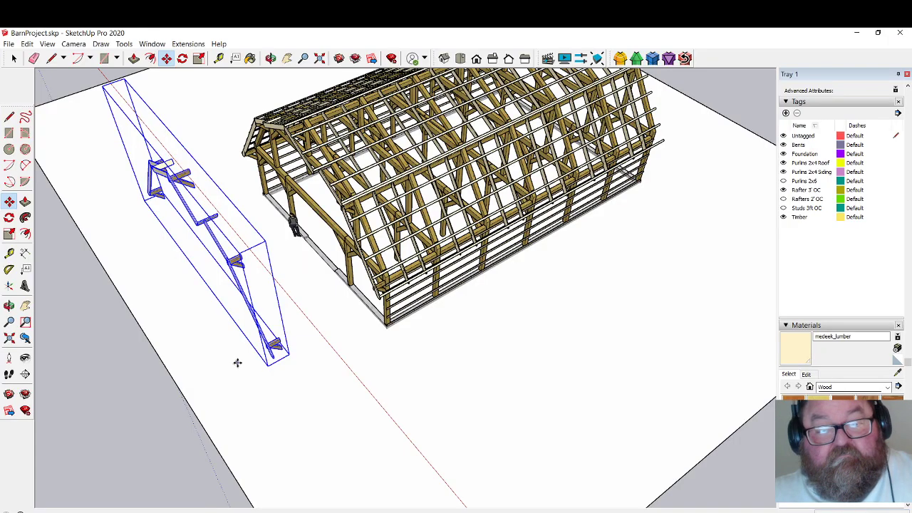
pyautogui.scroll(-1, 238, 201)
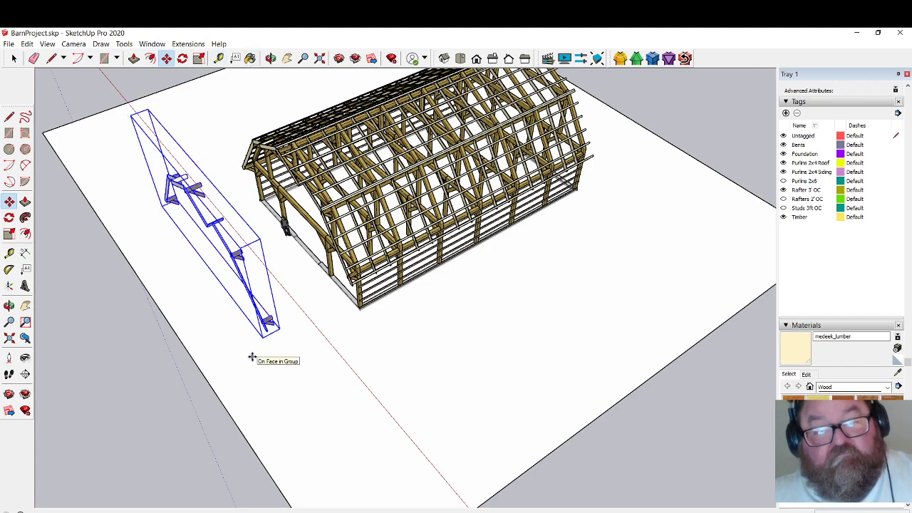
pyautogui.scroll(5, 289, 213)
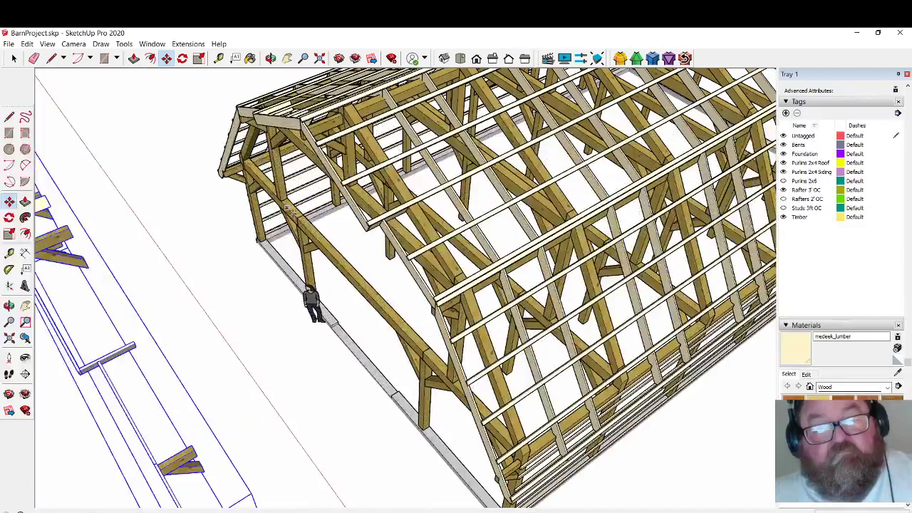
pyautogui.scroll(-3, 320, 228)
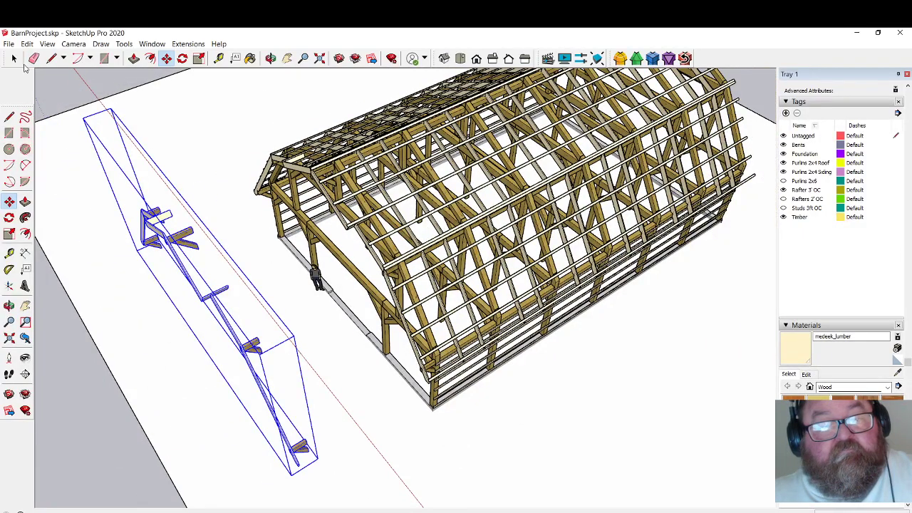
pyautogui.click(17, 62)
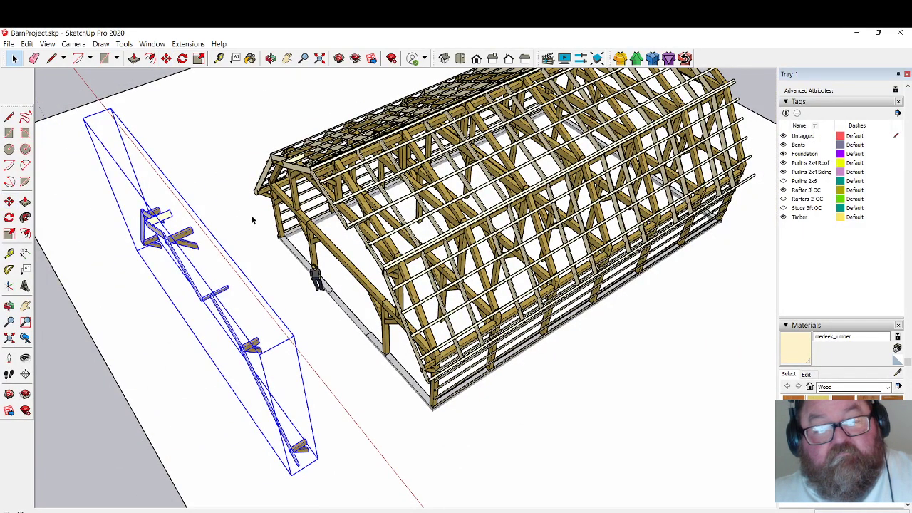
pyautogui.click(167, 58)
pyautogui.scroll(-3, 132, 234)
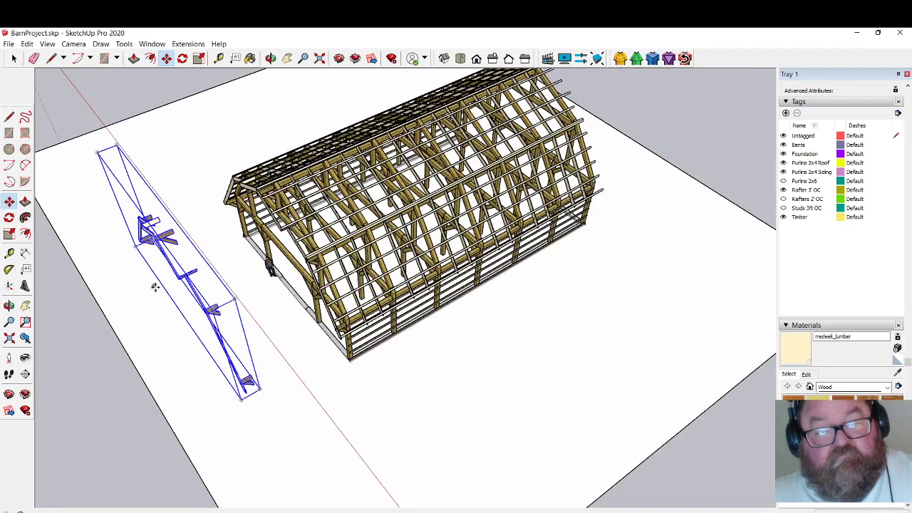
pyautogui.scroll(3, 185, 277)
pyautogui.click(13, 59)
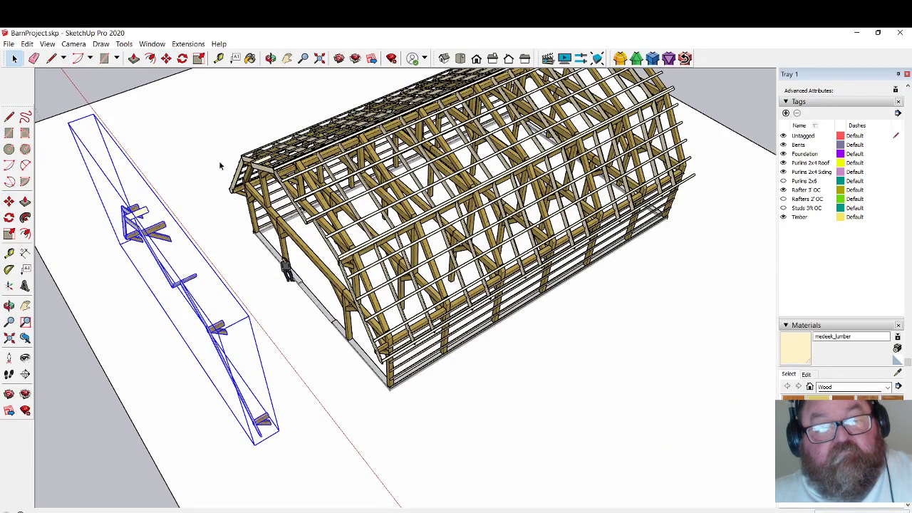
pyautogui.click(272, 177)
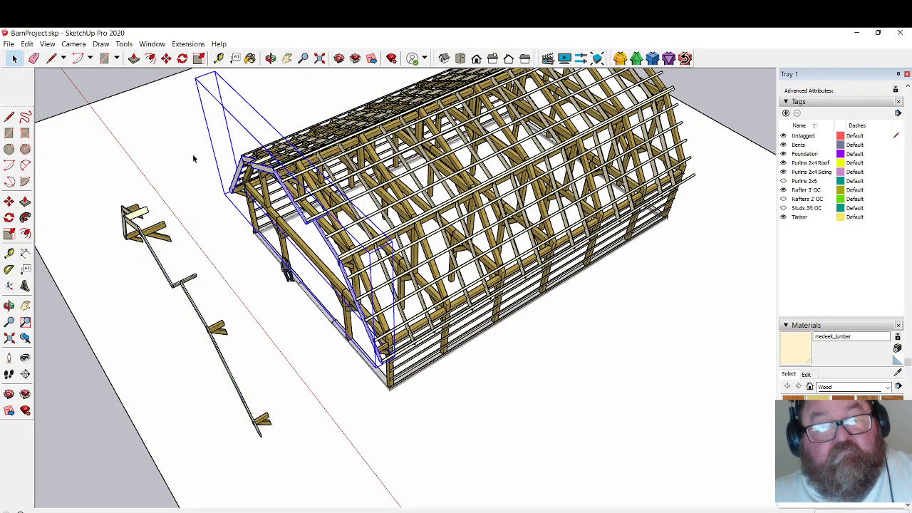
pyautogui.rightClick(259, 170)
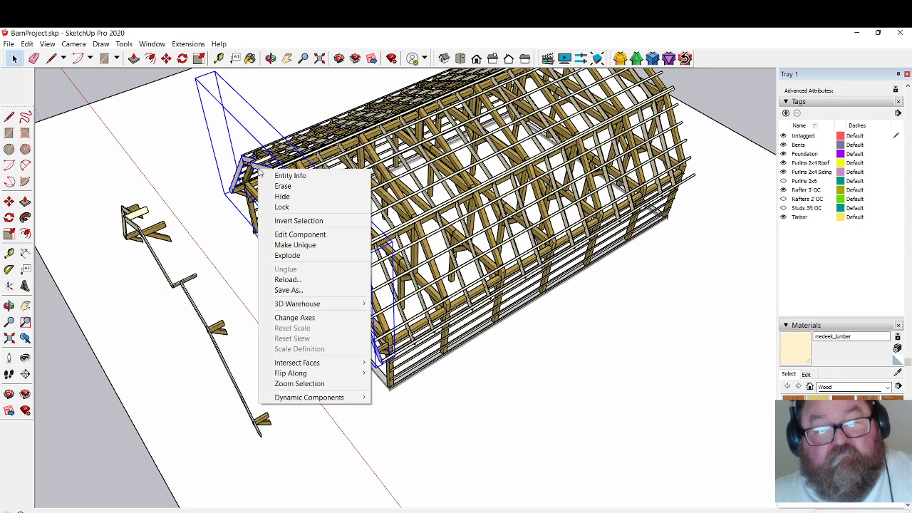
pyautogui.click(276, 235)
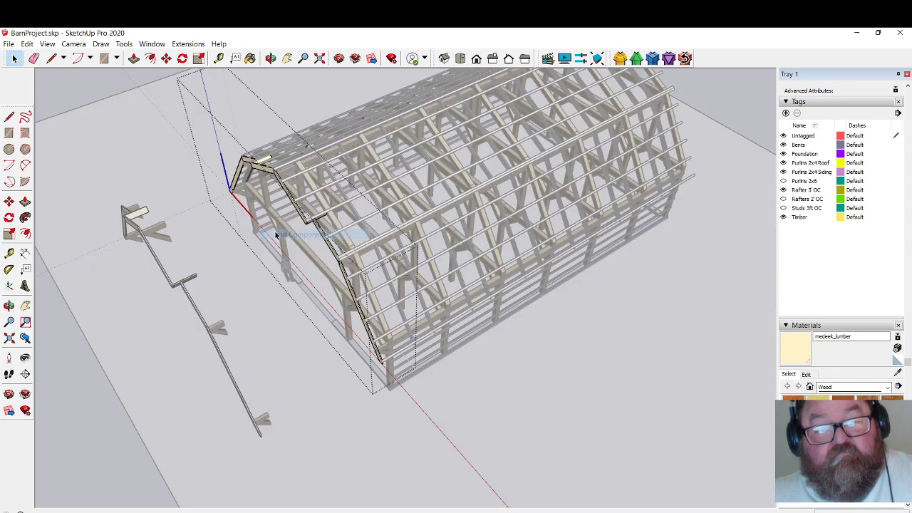
pyautogui.click(151, 139)
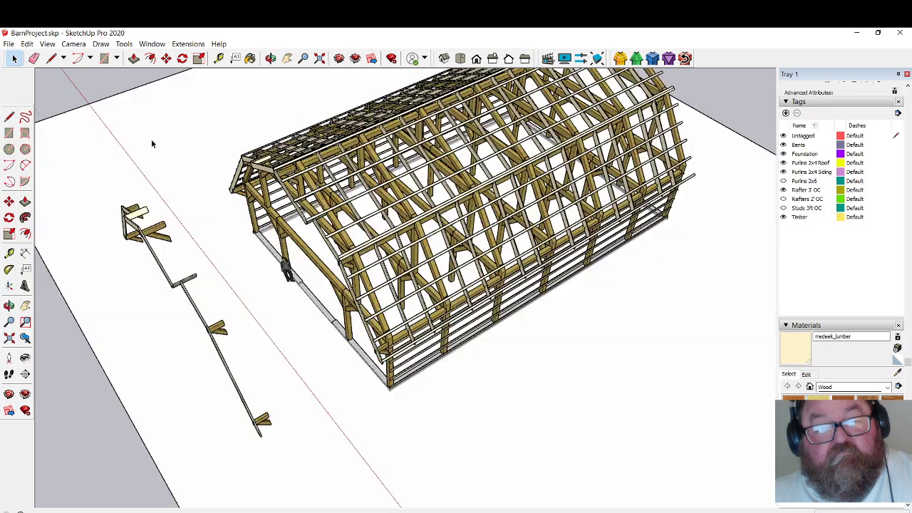
pyautogui.click(164, 268)
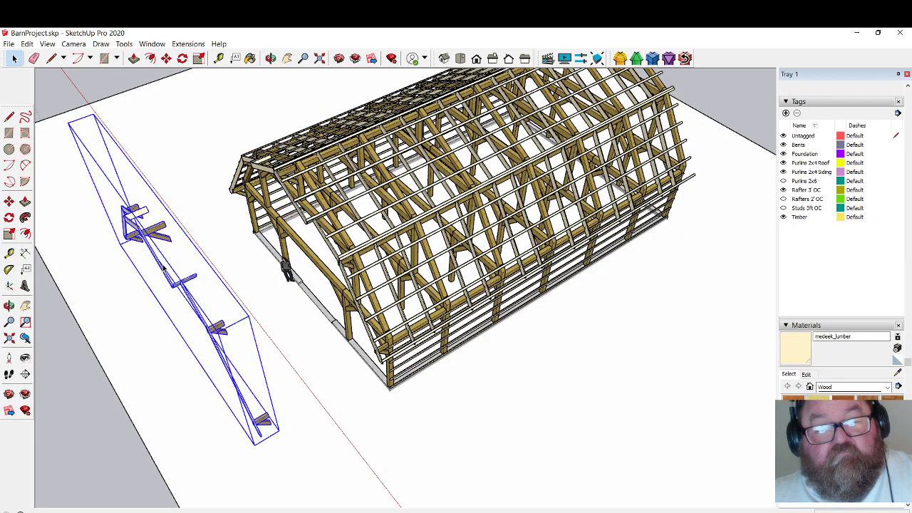
pyautogui.doubleClick(164, 267)
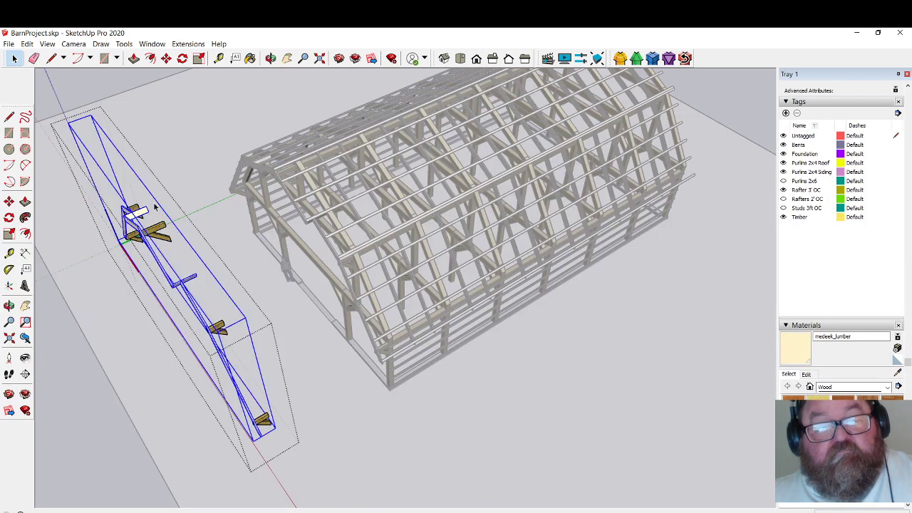
pyautogui.doubleClick(162, 231)
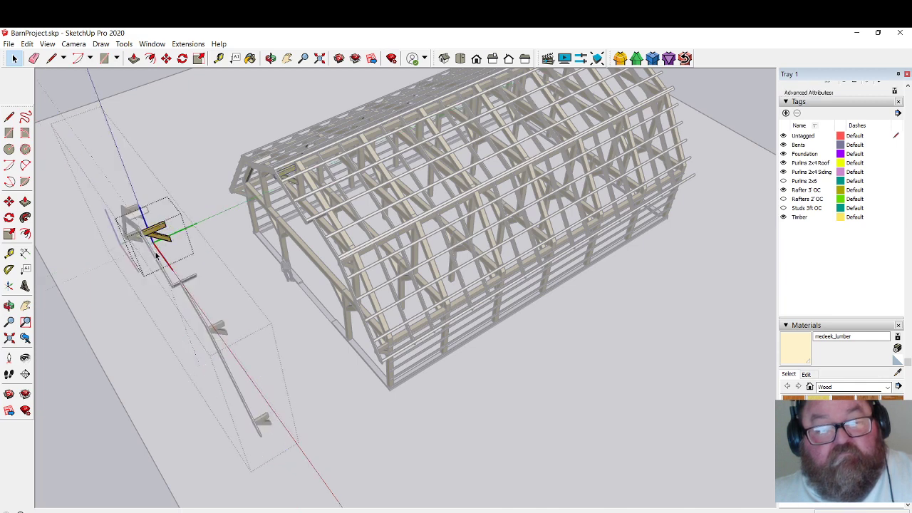
pyautogui.click(180, 160)
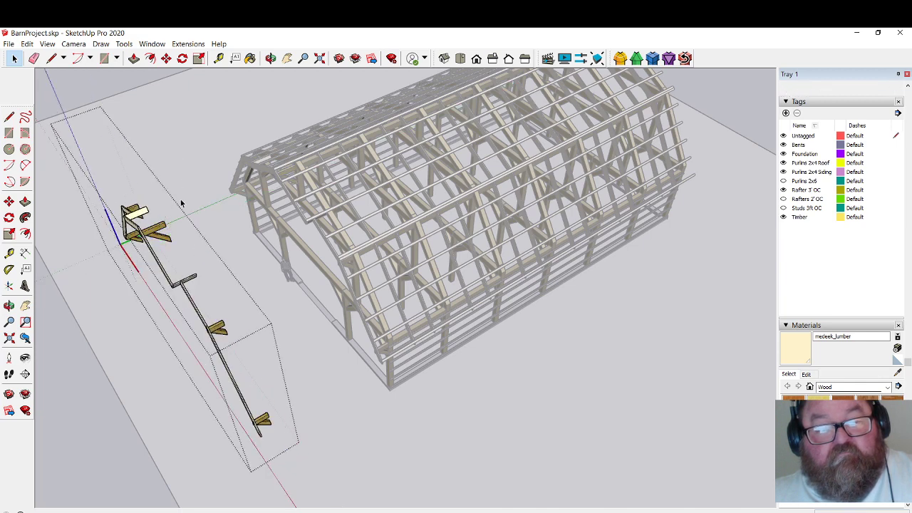
pyautogui.click(157, 260)
pyautogui.doubleClick(157, 261)
pyautogui.click(157, 260)
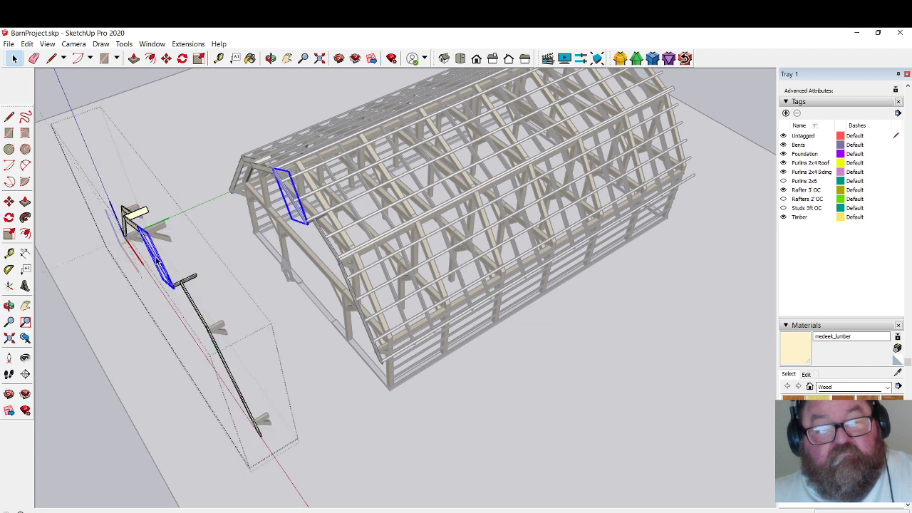
pyautogui.click(168, 62)
pyautogui.click(181, 157)
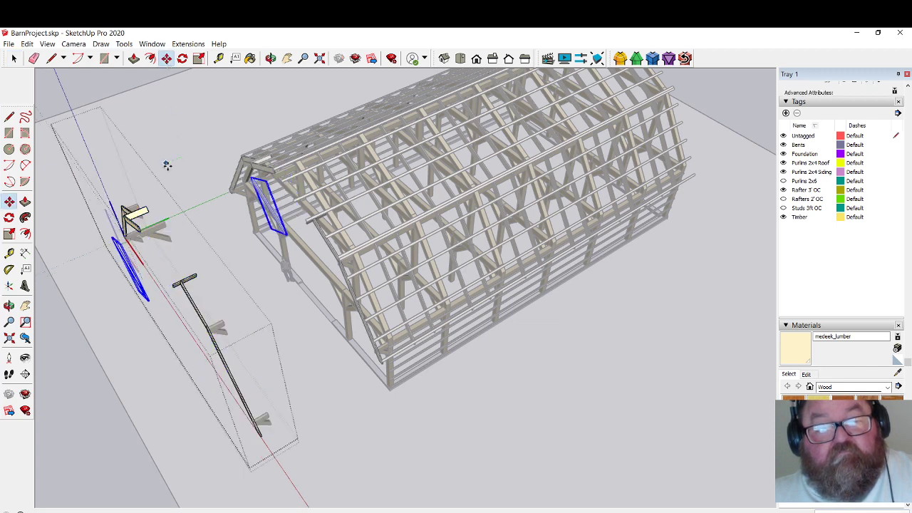
pyautogui.press('Escape')
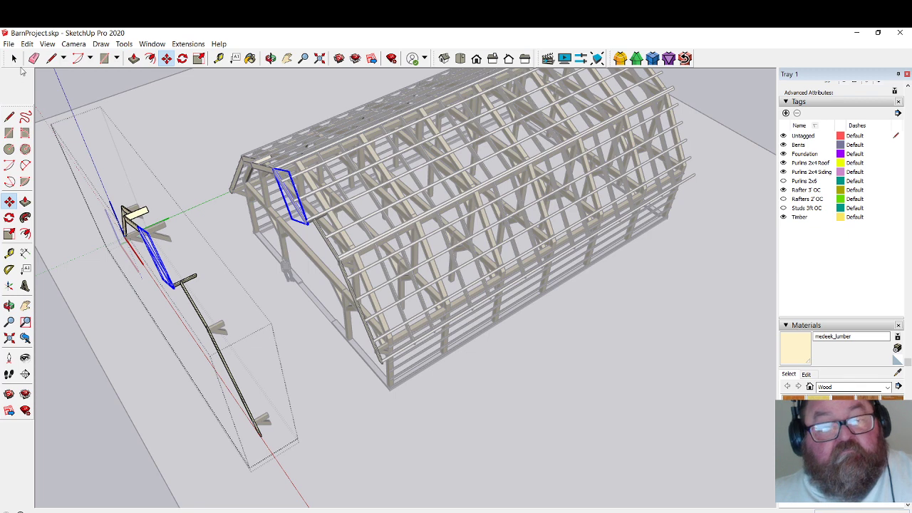
pyautogui.click(14, 58)
pyautogui.click(158, 118)
pyautogui.click(178, 113)
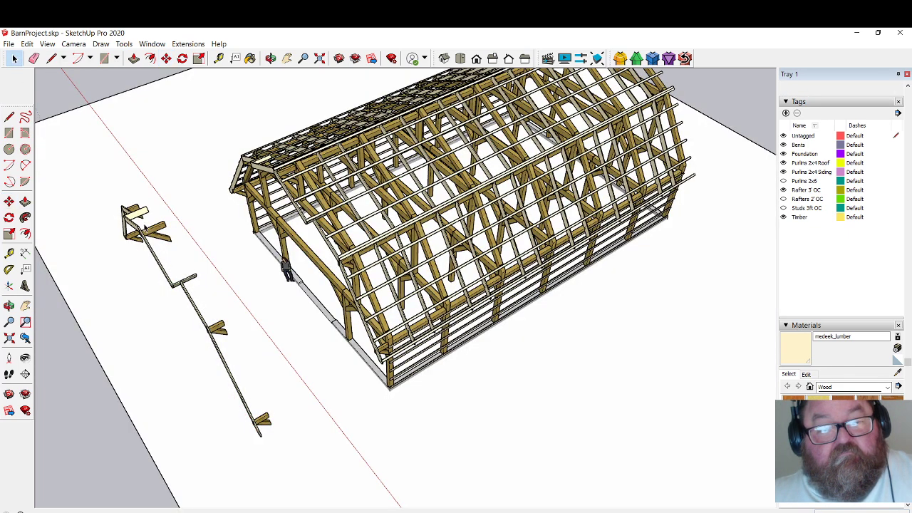
# Rotate the GableEndAss component half a turn about the vertical axis so its brackets point the opposite way.
pyautogui.click(145, 228)
pyautogui.click(166, 58)
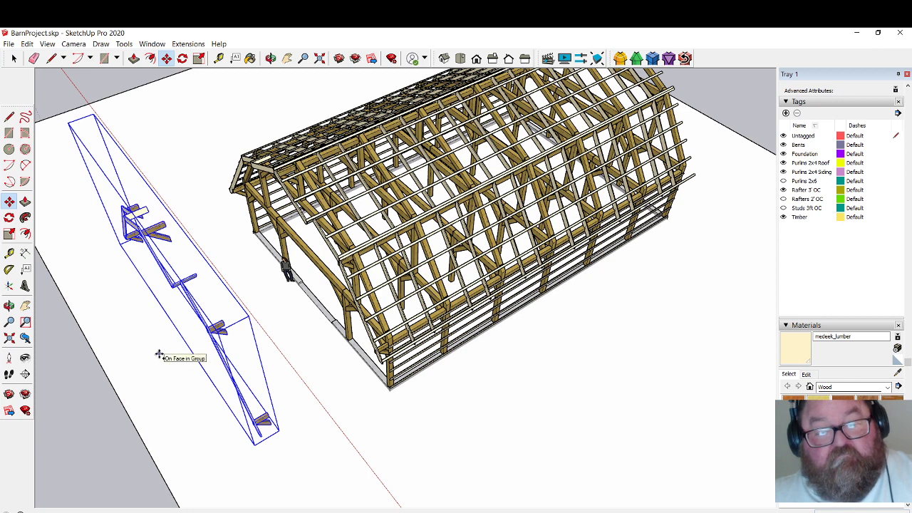
pyautogui.click(183, 58)
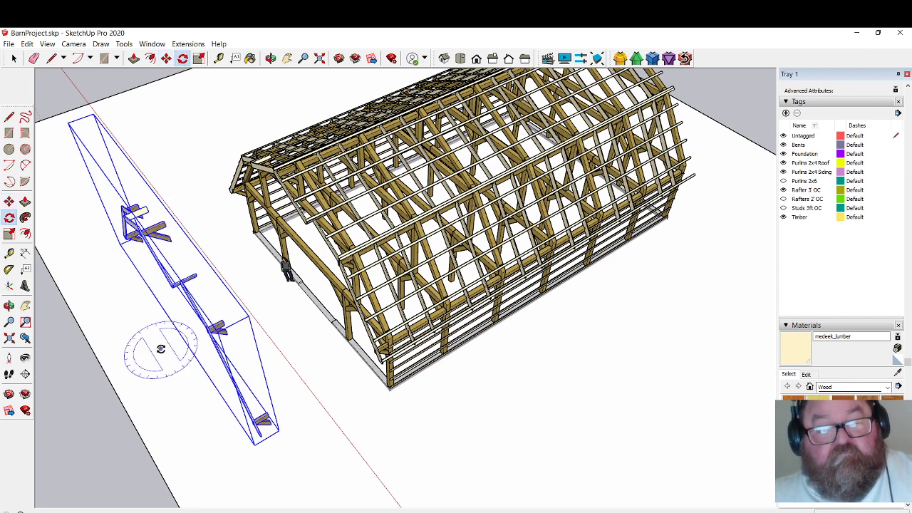
pyautogui.click(161, 349)
pyautogui.click(217, 344)
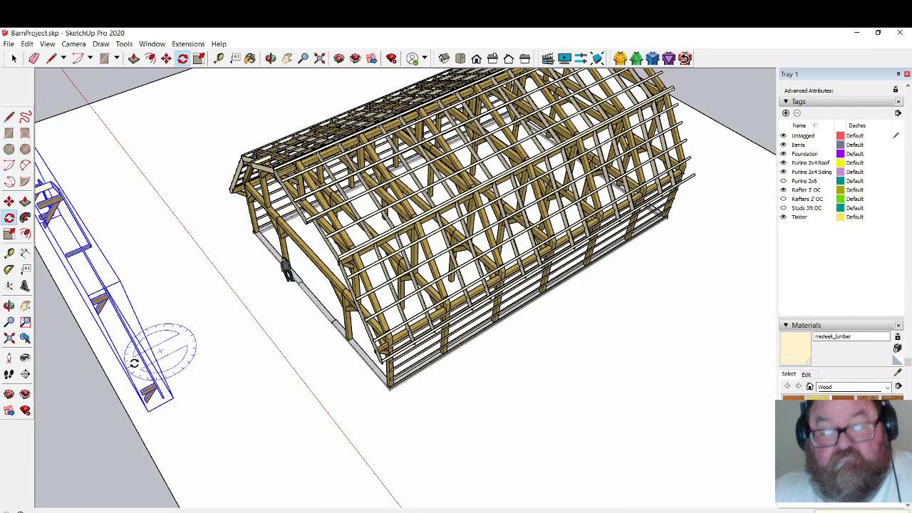
pyautogui.click(137, 363)
# Move the rotated GableEndAss component along the barn's length to the open ground beyond the far gable.
pyautogui.click(166, 59)
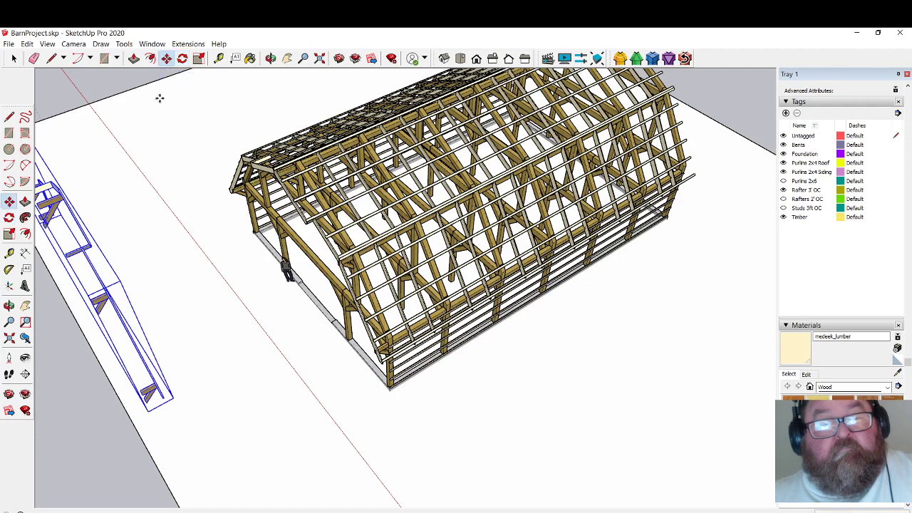
pyautogui.click(128, 418)
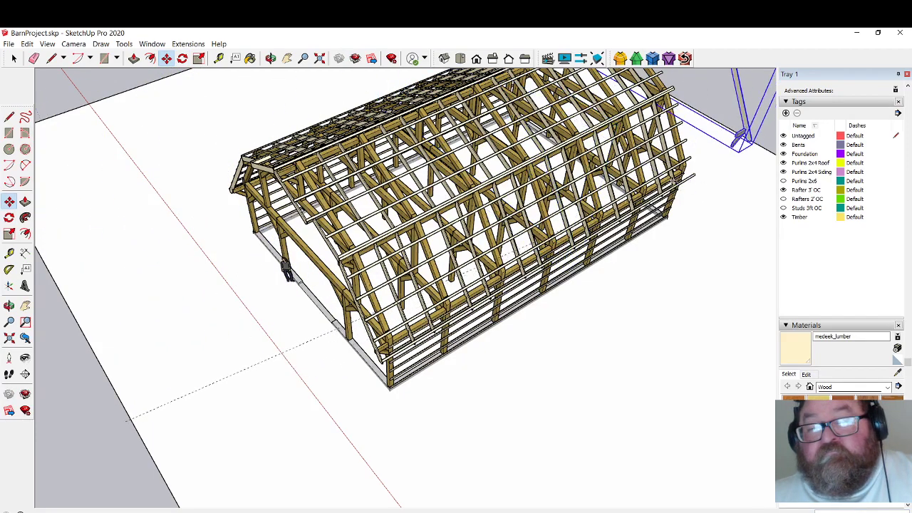
pyautogui.click(694, 179)
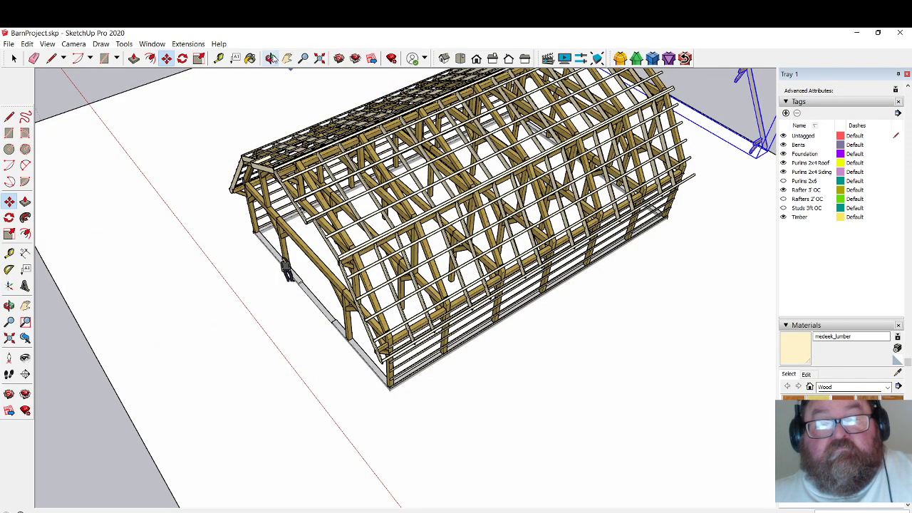
# Move the GableEndAss component by its upper peak corner onto the matching ridge endpoint at the roof overhang of the far gable.
pyautogui.click(271, 58)
pyautogui.moveTo(285, 142); pyautogui.dragTo(271, 189)
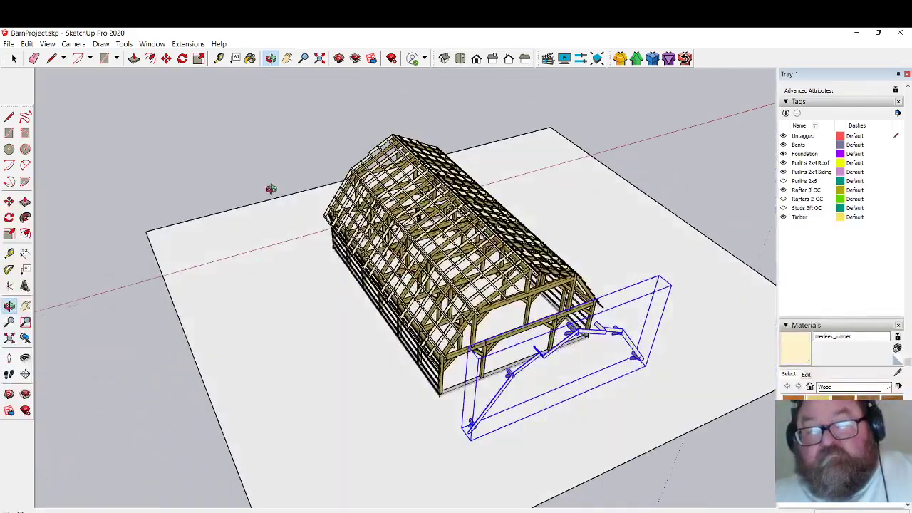
pyautogui.scroll(6, 559, 314)
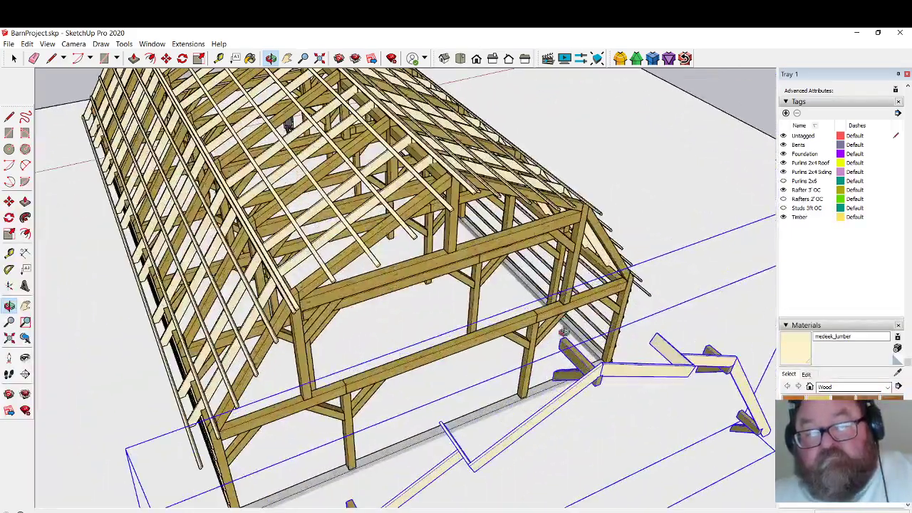
pyautogui.scroll(5, 563, 332)
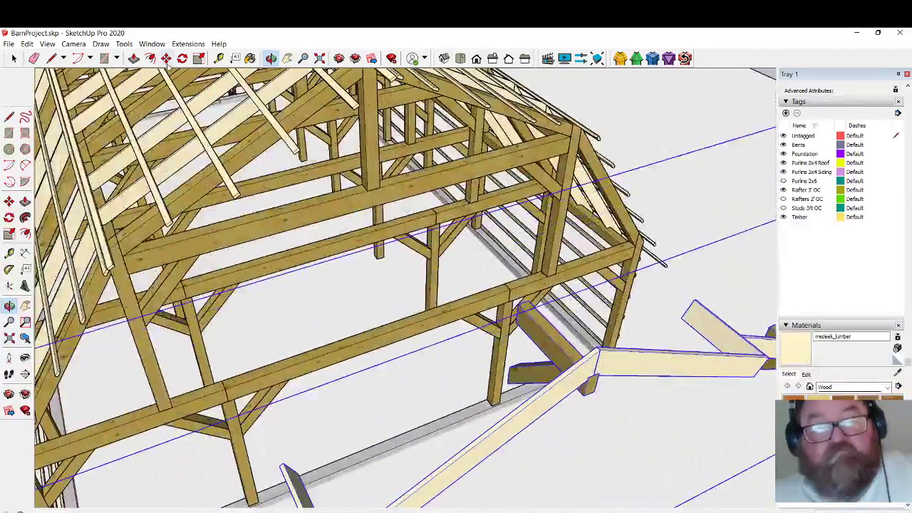
pyautogui.click(165, 58)
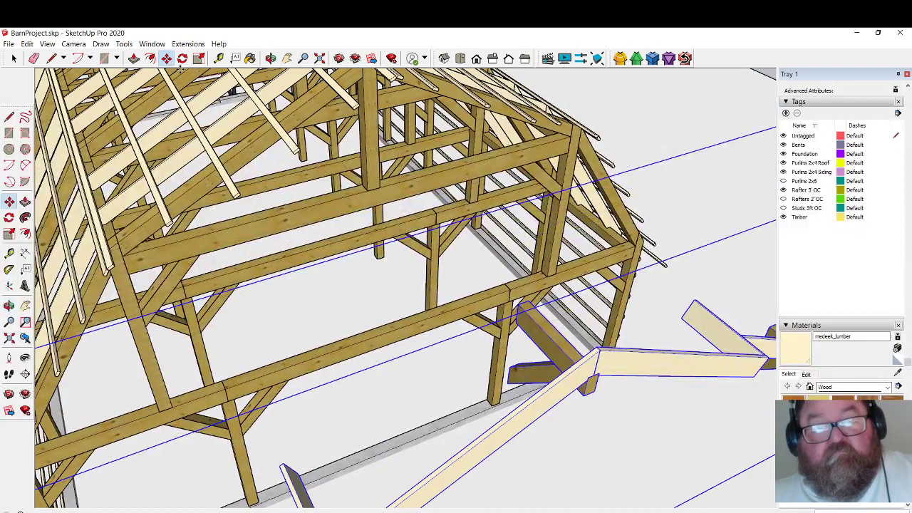
pyautogui.click(600, 353)
pyautogui.scroll(-2, 574, 363)
pyautogui.scroll(4, 431, 141)
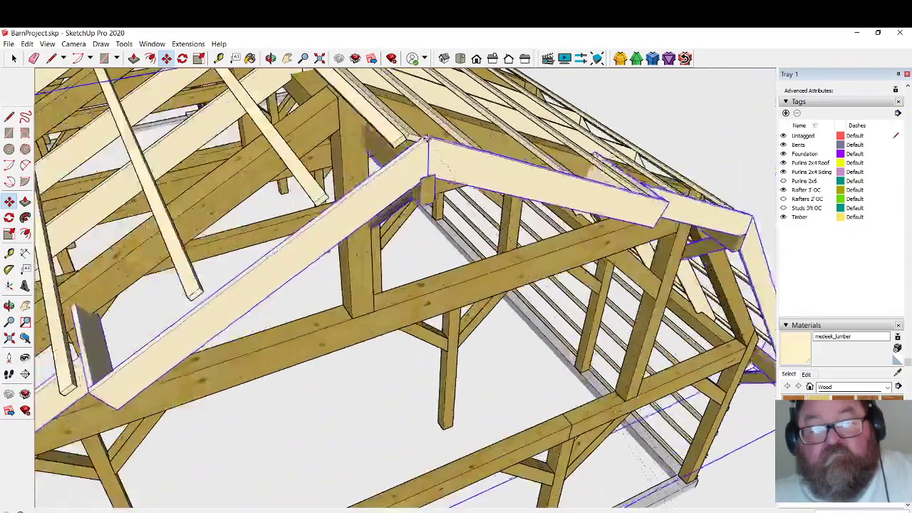
pyautogui.scroll(5, 425, 139)
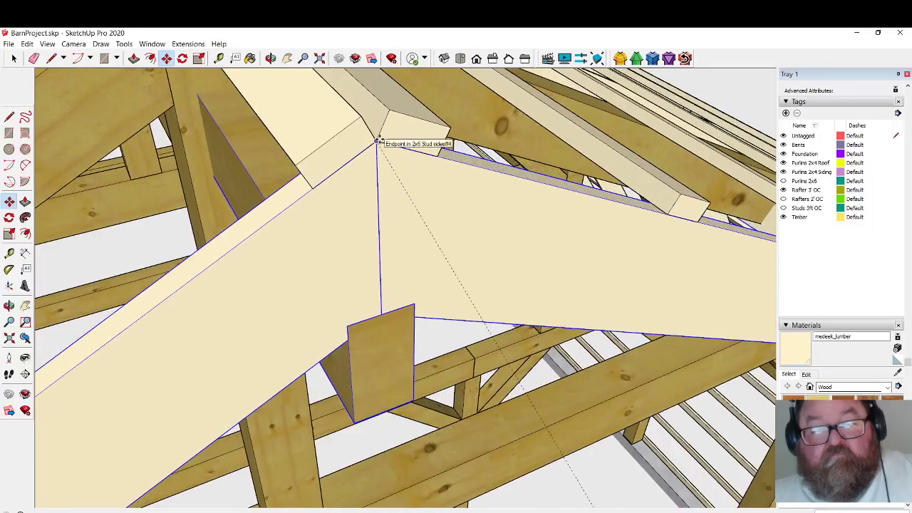
pyautogui.click(377, 141)
pyautogui.scroll(-8, 377, 141)
pyautogui.scroll(2, 310, 311)
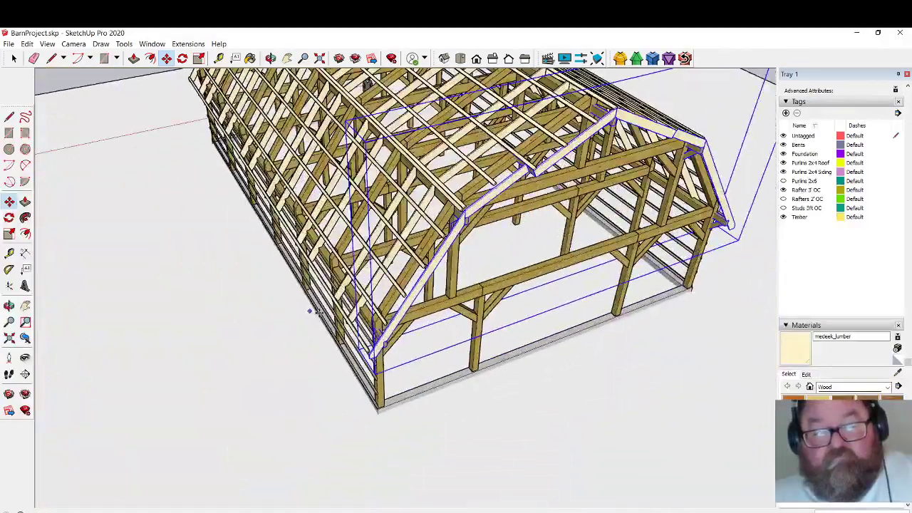
# Move the selected gable-end rafter assembly outward so its short support timbers butt against the outer face of the corner post.
pyautogui.scroll(8, 309, 311)
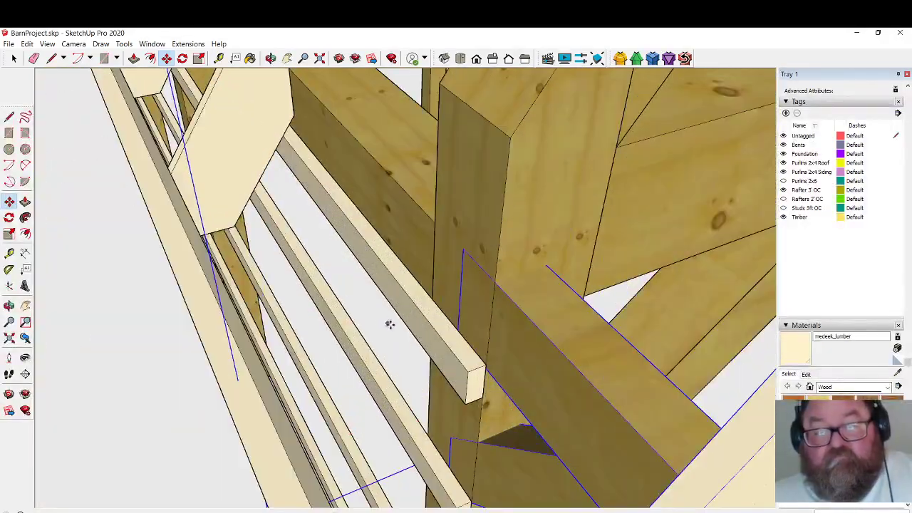
pyautogui.click(271, 57)
pyautogui.moveTo(431, 264); pyautogui.dragTo(596, 279)
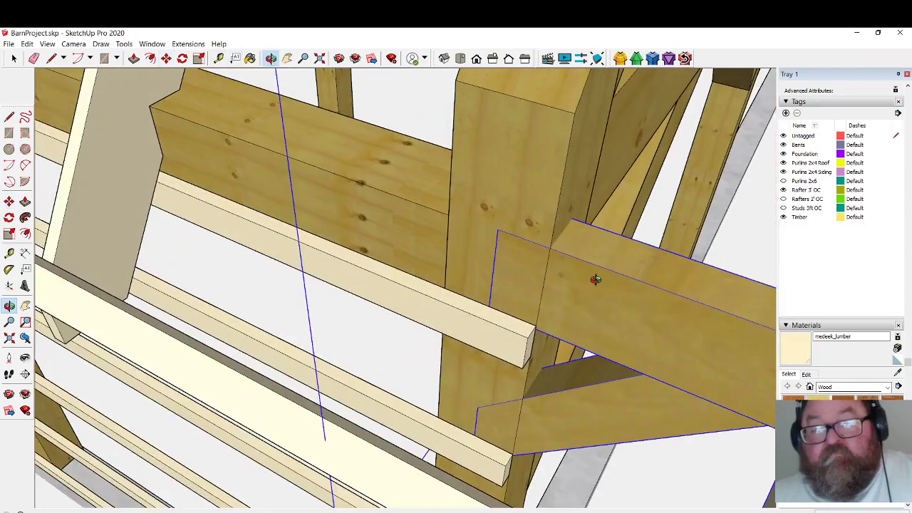
pyautogui.click(166, 58)
pyautogui.moveTo(497, 233); pyautogui.dragTo(518, 250)
pyautogui.scroll(-4, 396, 265)
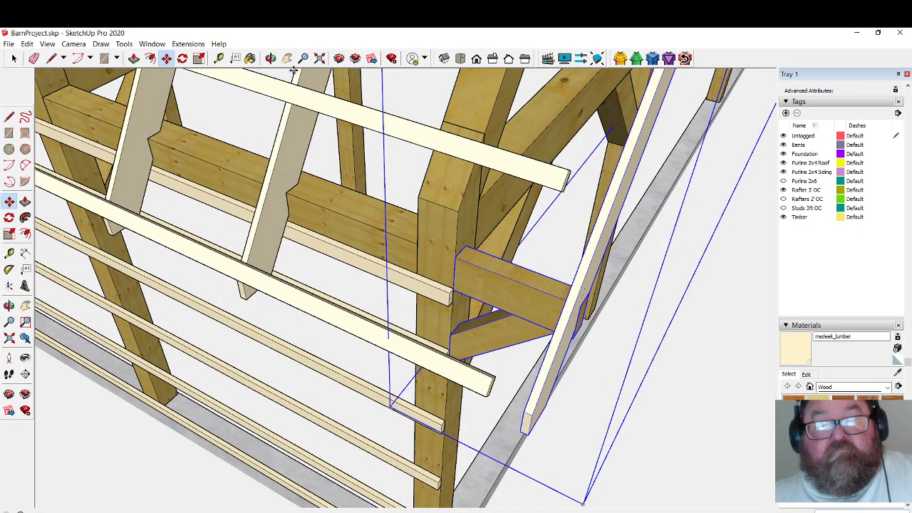
# Open a purlin on the lower roof slope for editing and push/pull its end to line up with the gable-end rafter.
pyautogui.click(271, 57)
pyautogui.moveTo(525, 282); pyautogui.dragTo(448, 233, button='middle')
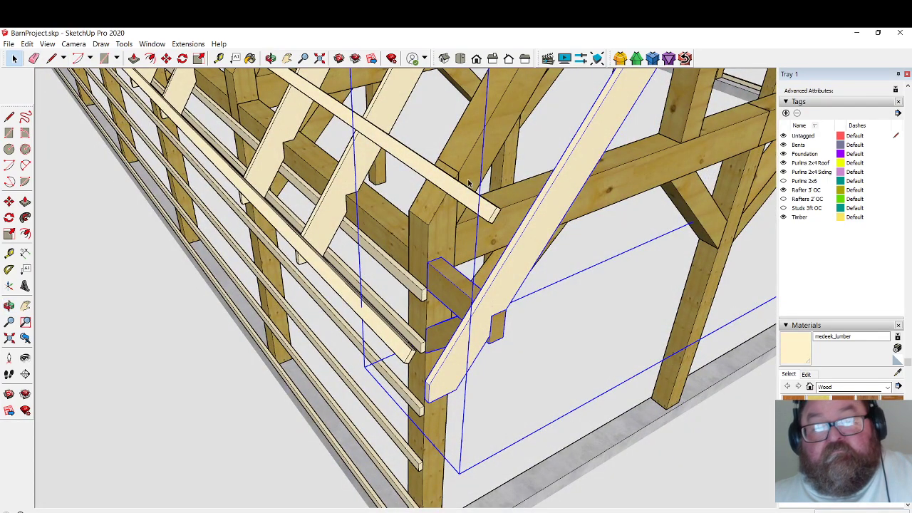
pyautogui.click(308, 224)
pyautogui.doubleClick(456, 195)
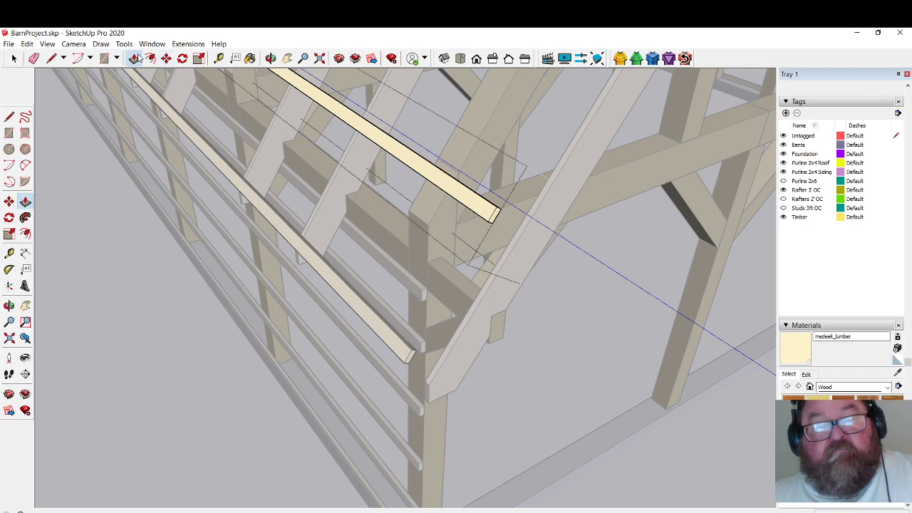
pyautogui.click(495, 216)
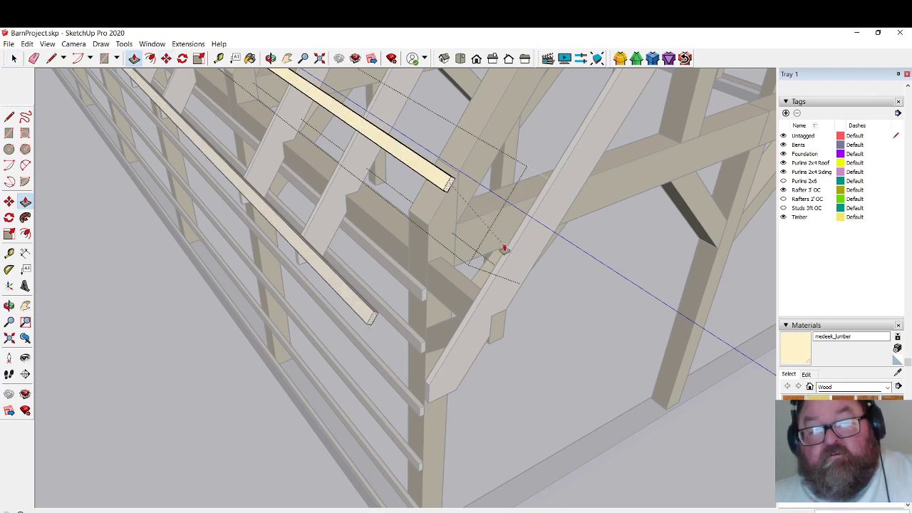
# Open a purlin on the upper roof slope for editing and push/pull its end flush with the outer face of the gable-end rafter.
pyautogui.scroll(-5, 322, 361)
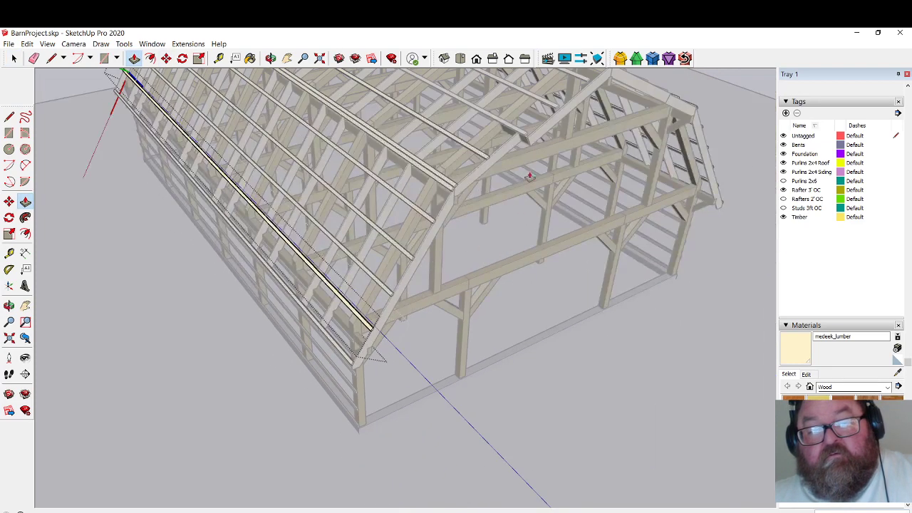
pyautogui.scroll(6, 528, 132)
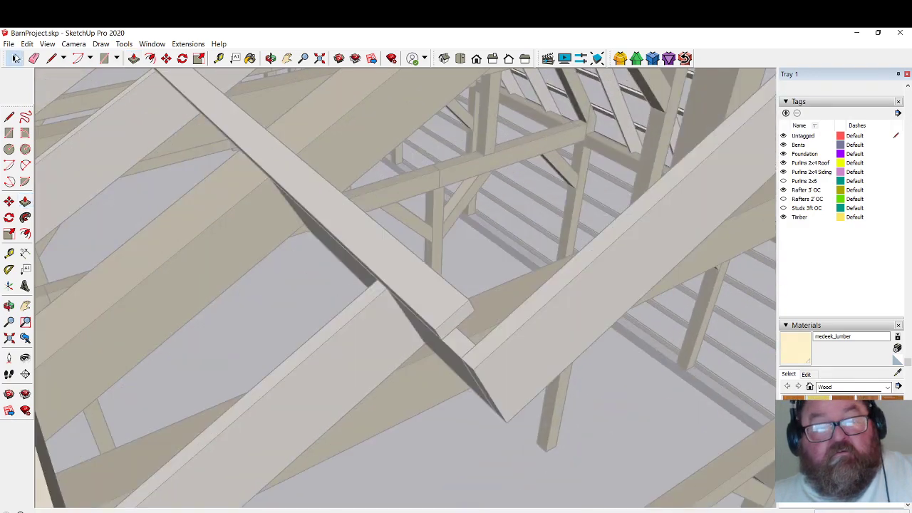
pyautogui.click(16, 57)
pyautogui.scroll(-2, 522, 283)
pyautogui.click(458, 279)
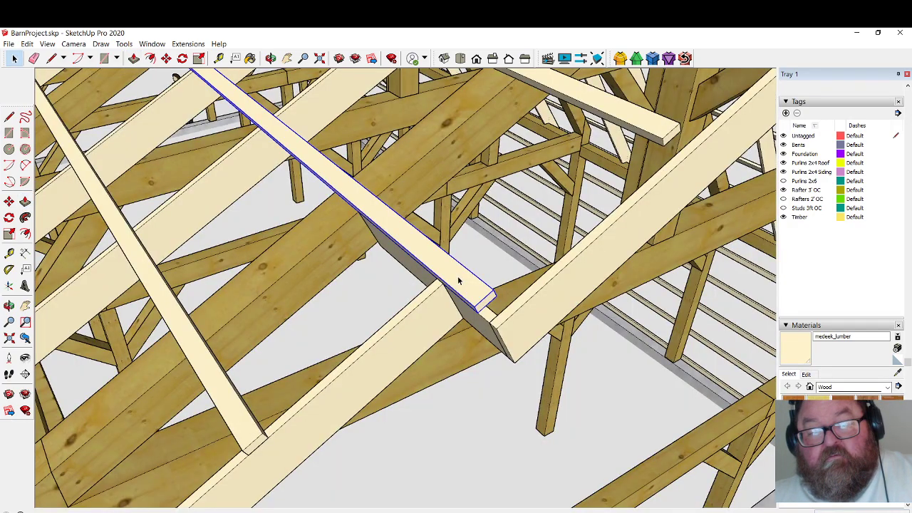
pyautogui.doubleClick(459, 283)
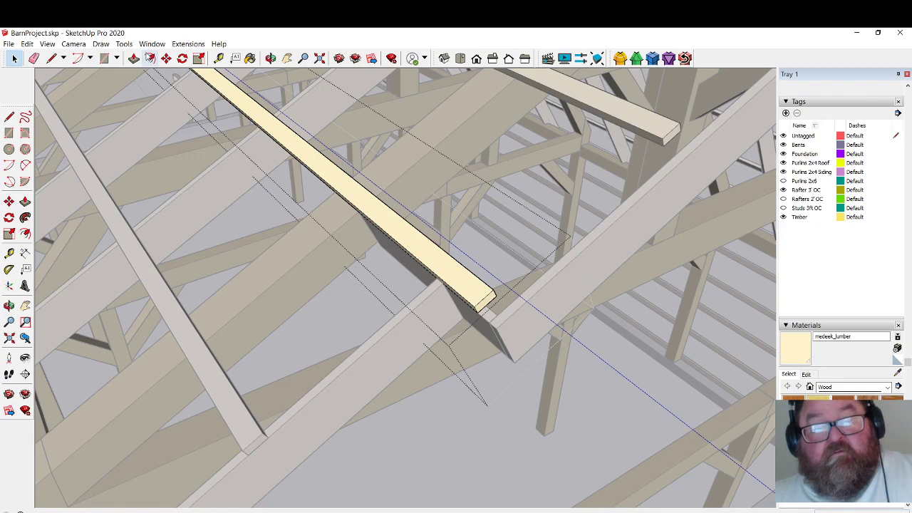
pyautogui.click(134, 57)
pyautogui.click(466, 297)
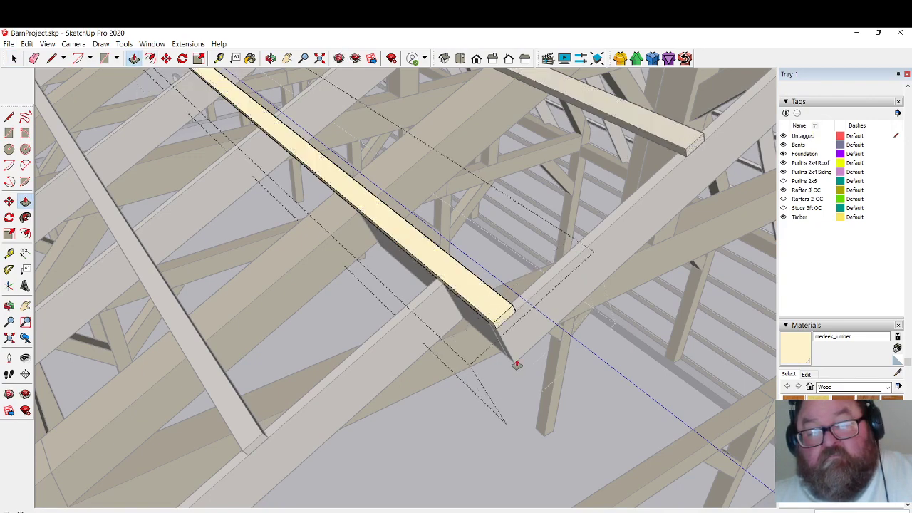
pyautogui.scroll(-6, 517, 364)
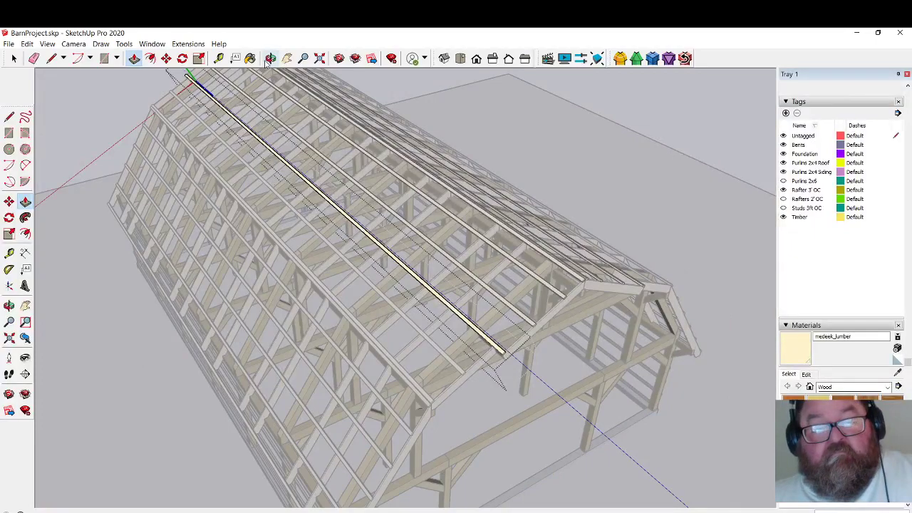
# Inspect how the purlin ends meet the gable-end rafters at the roof ridge.
pyautogui.moveTo(236, 154); pyautogui.dragTo(415, 292, button='middle')
pyautogui.scroll(10, 414, 292)
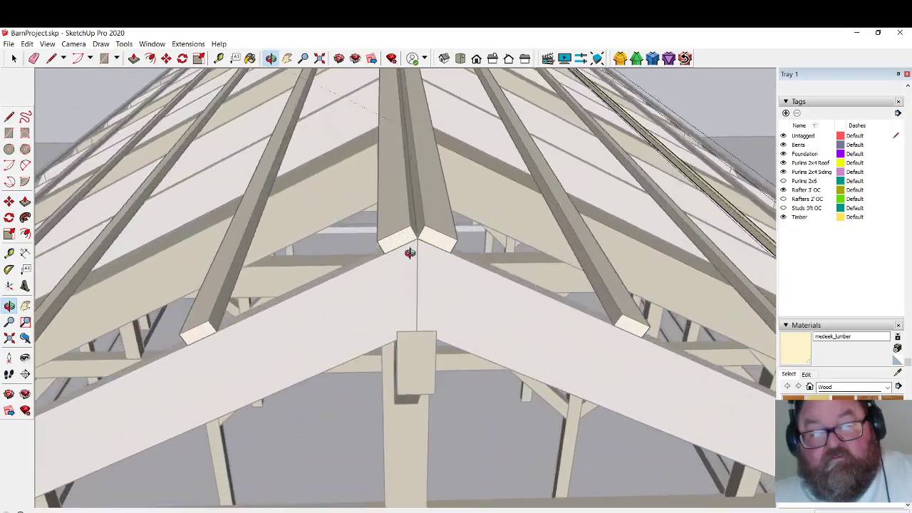
pyautogui.scroll(8, 416, 231)
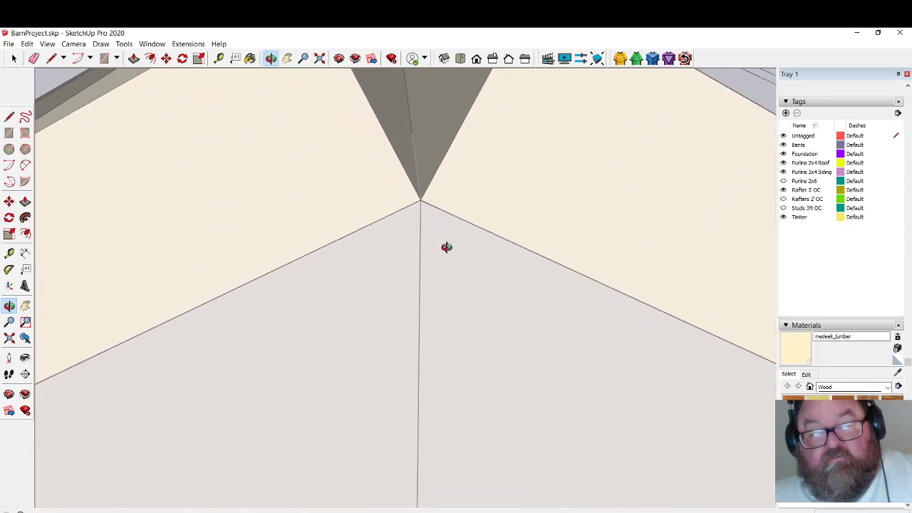
pyautogui.moveTo(319, 224); pyautogui.dragTo(415, 298, button='middle')
pyautogui.scroll(-10, 414, 300)
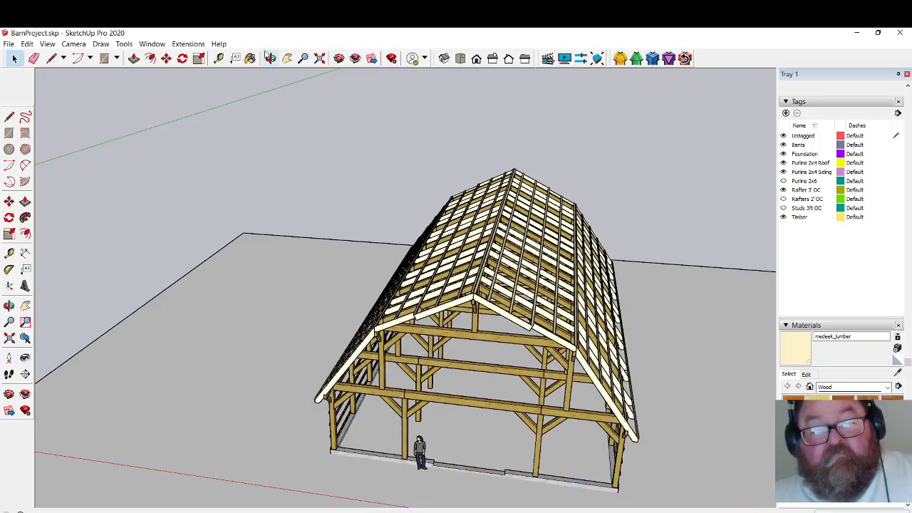
# Examine the barn frame from the front and side, checking the rafters, roof purlins and the eave corner.
pyautogui.scroll(10, 425, 364)
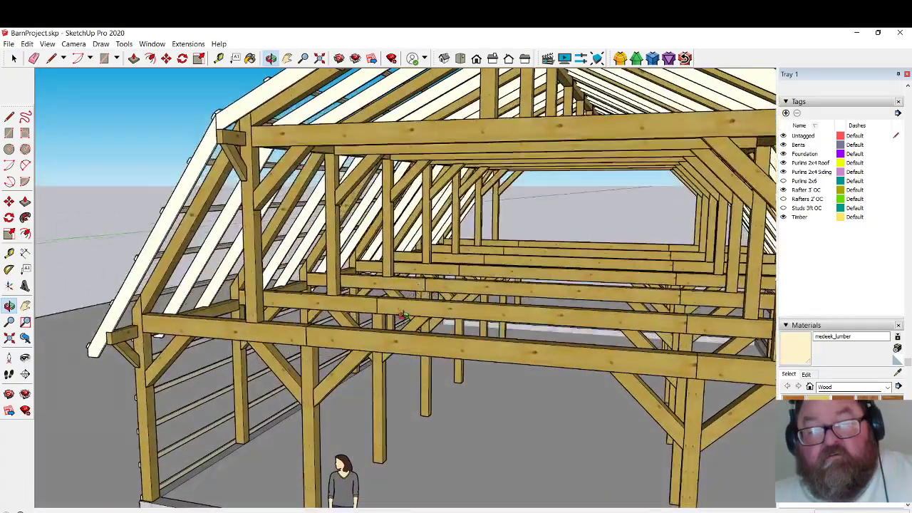
pyautogui.scroll(-8, 402, 316)
pyautogui.moveTo(402, 315)
pyautogui.mouseDown(button='middle')
pyautogui.moveTo(281, 334)
pyautogui.moveTo(243, 370)
pyautogui.moveTo(326, 327)
pyautogui.moveTo(227, 292)
pyautogui.moveTo(206, 295)
pyautogui.moveTo(290, 319)
pyautogui.moveTo(292, 342)
pyautogui.moveTo(631, 345)
pyautogui.mouseUp(button='middle')
pyautogui.scroll(-4, 292, 343)
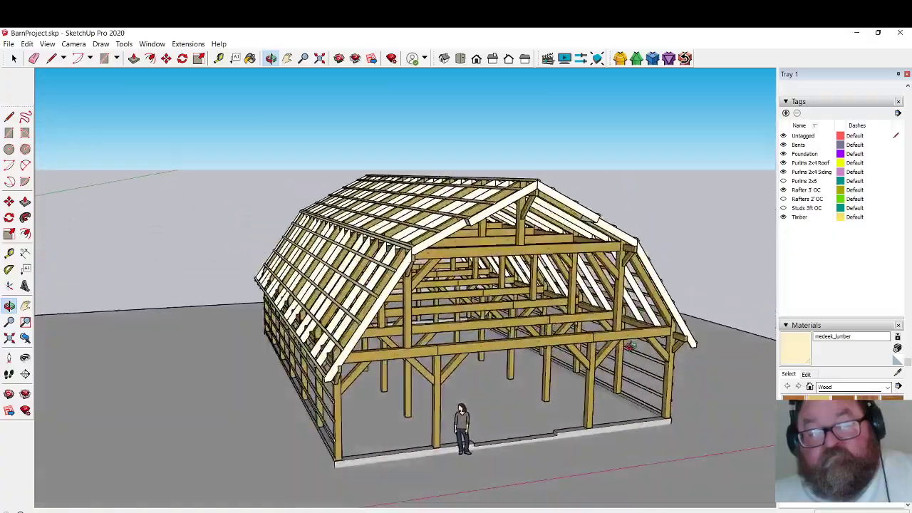
pyautogui.moveTo(514, 362); pyautogui.dragTo(548, 390, button='middle')
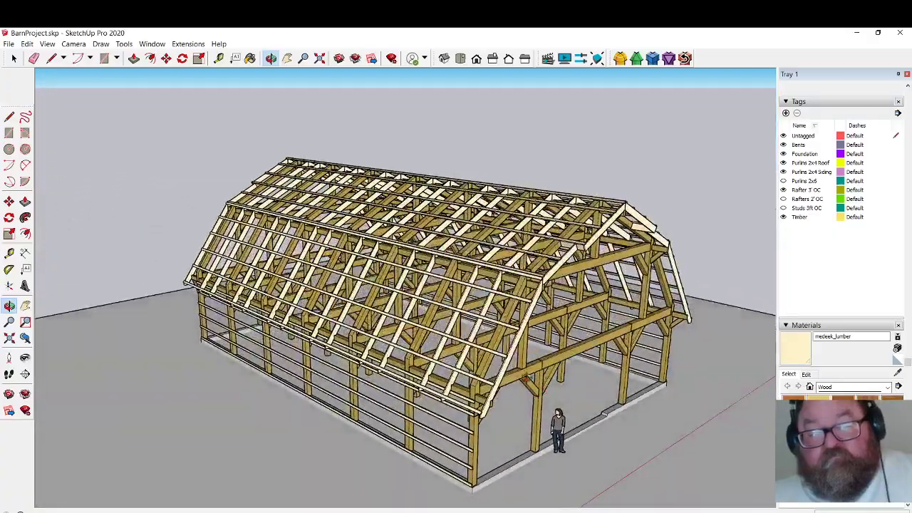
pyautogui.scroll(2, 492, 366)
pyautogui.scroll(2, 604, 178)
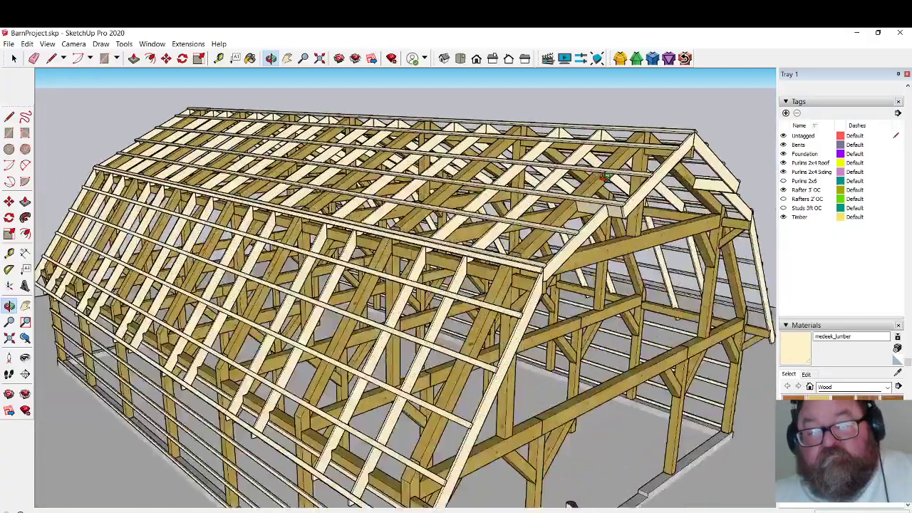
pyautogui.scroll(-2, 503, 303)
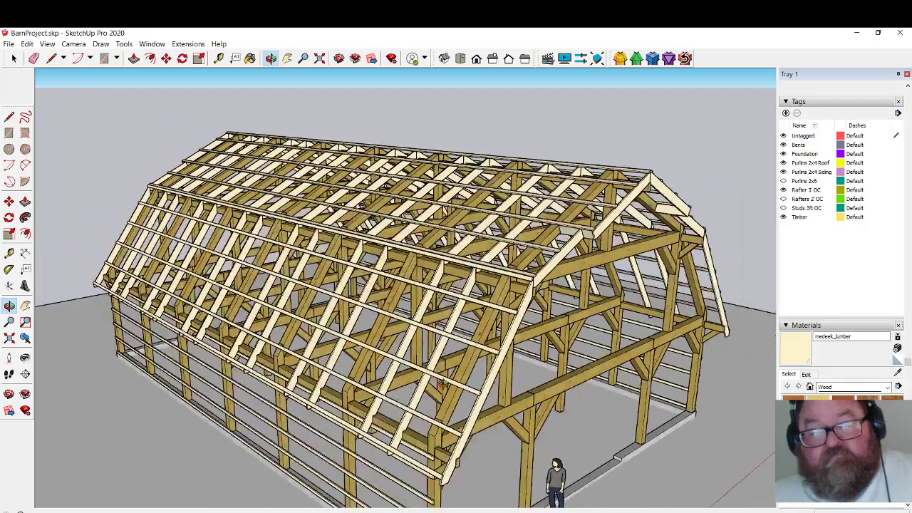
pyautogui.moveTo(441, 382); pyautogui.dragTo(479, 436, button='middle')
pyautogui.scroll(4, 479, 436)
pyautogui.moveTo(478, 437); pyautogui.dragTo(423, 373)
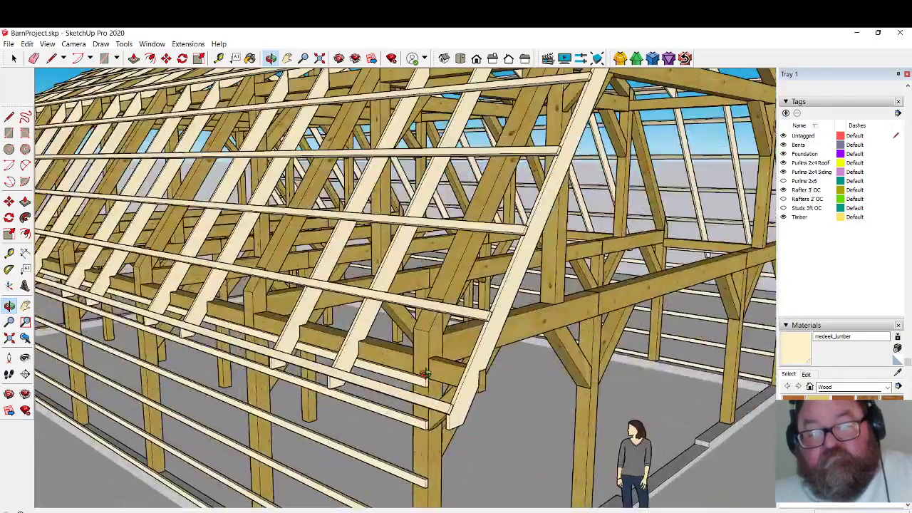
pyautogui.scroll(-3, 427, 394)
pyautogui.scroll(2, 362, 386)
pyautogui.scroll(1, 356, 379)
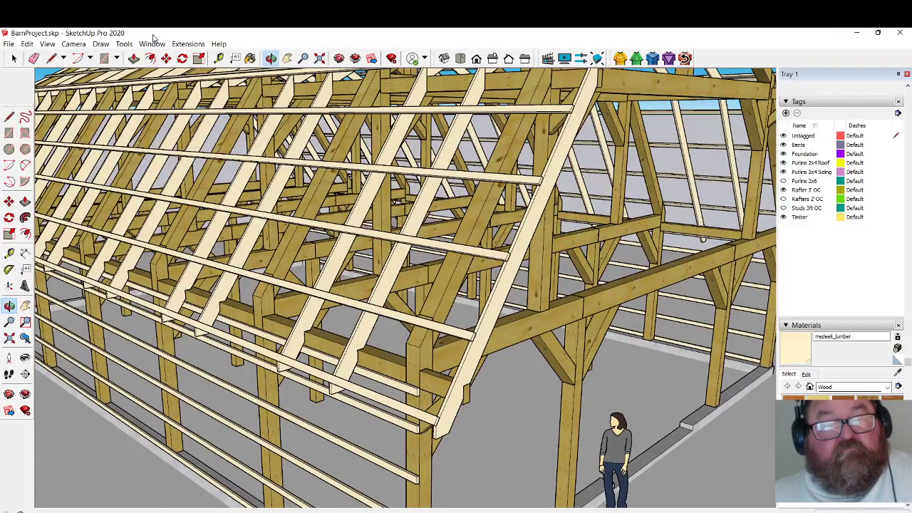
# Search the 3D Warehouse for "5v tin".
pyautogui.click(152, 43)
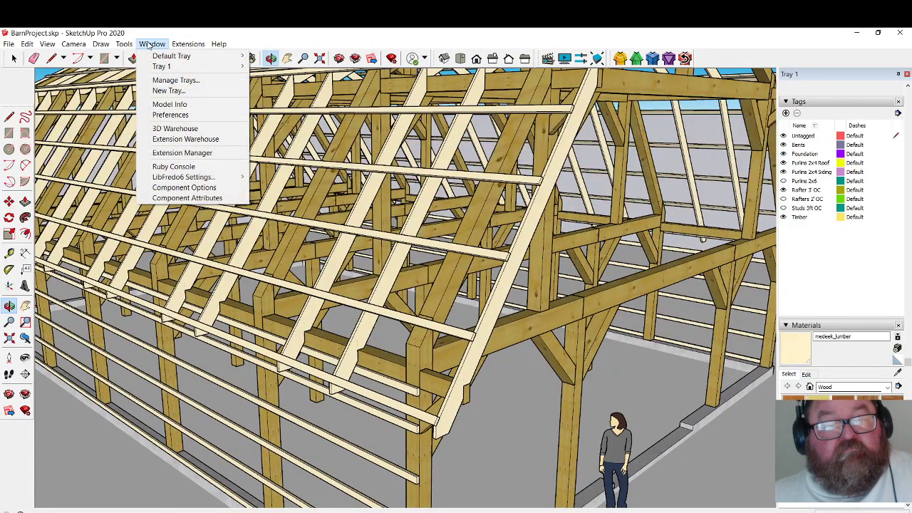
pyautogui.click(171, 130)
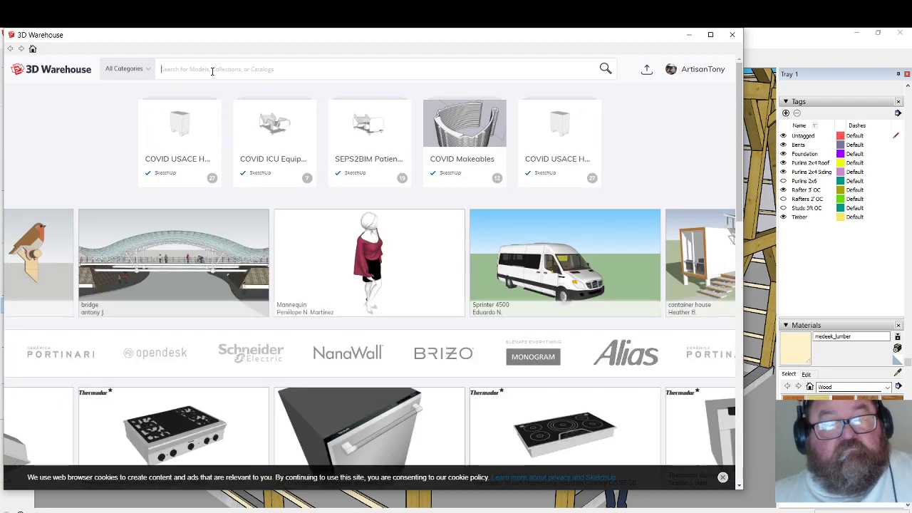
pyautogui.click(212, 70)
pyautogui.write('5v')
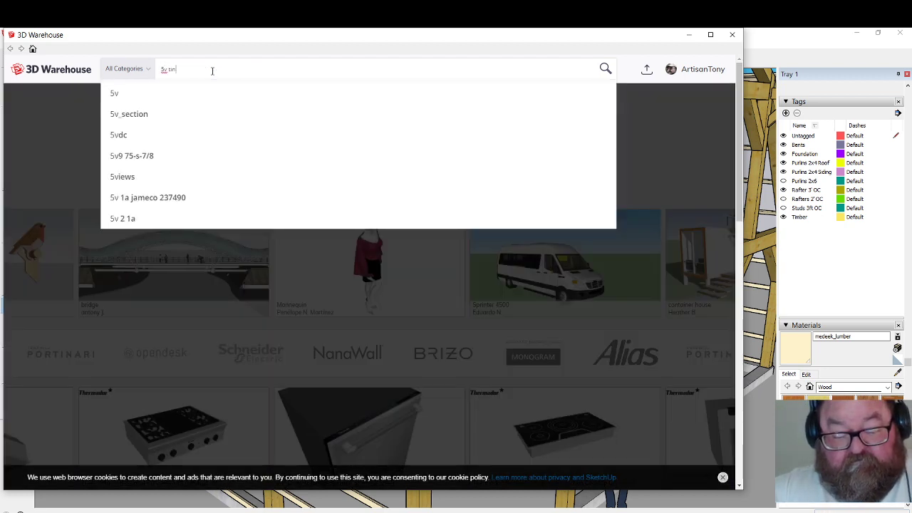
pyautogui.write(' tin')
pyautogui.press('Return')
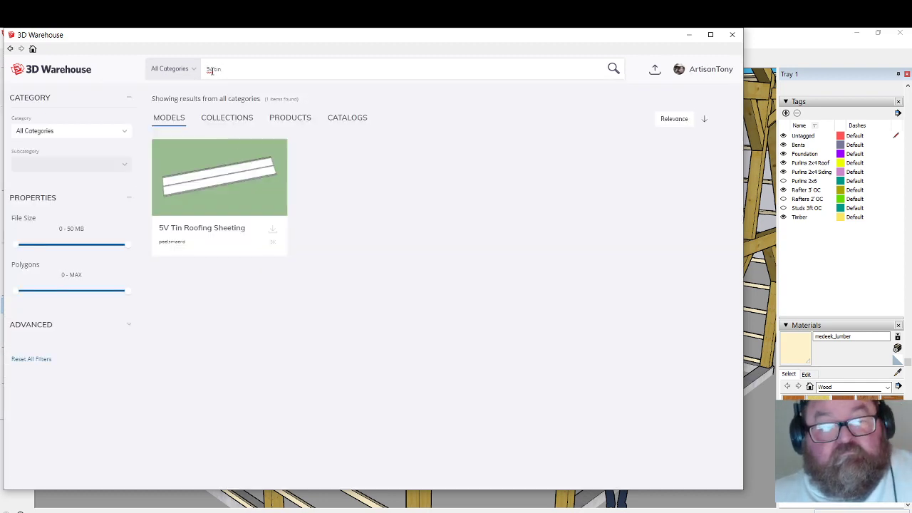
# Load the 5V Tin Roofing Sheeting model directly into the project and place it near the foot of the gable-end rafter.
pyautogui.click(239, 181)
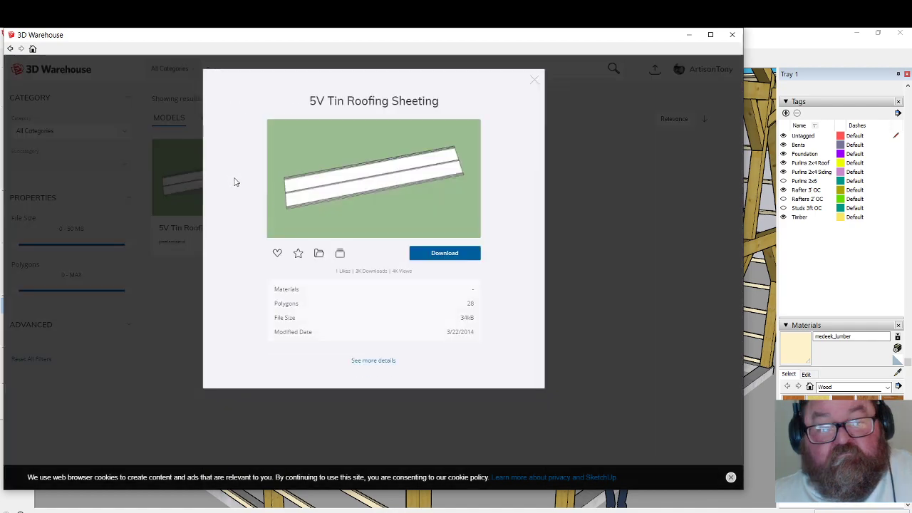
pyautogui.click(427, 254)
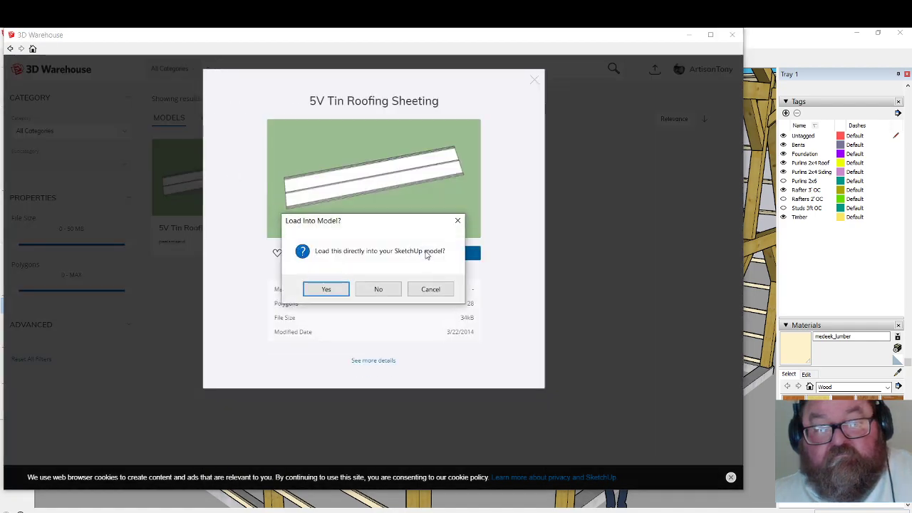
pyautogui.click(332, 290)
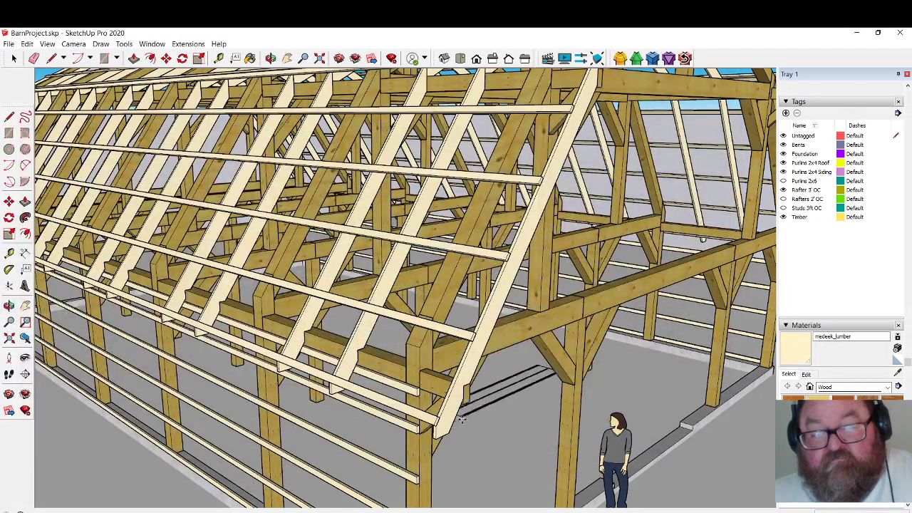
pyautogui.moveTo(456, 381); pyautogui.dragTo(442, 376, button='middle')
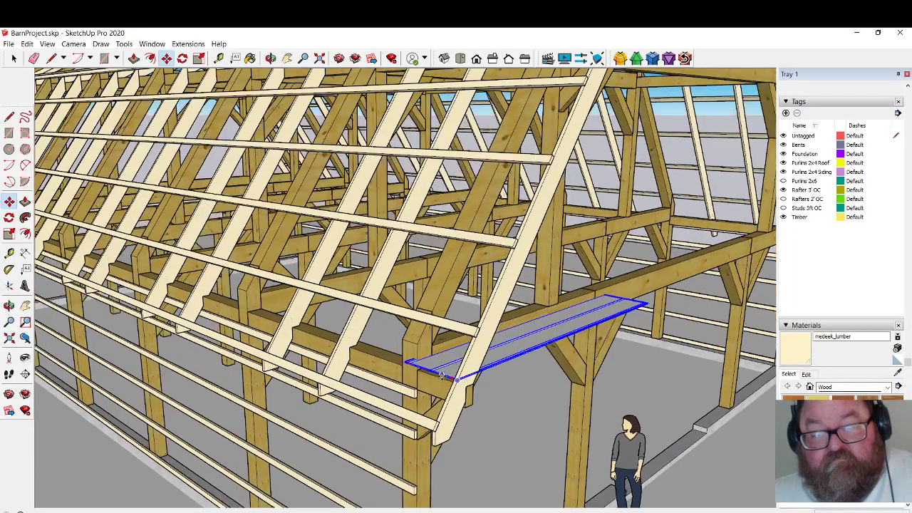
# Check the tin sheet's ribbed edge against the gable-end rafter and remove the sheet from the model.
pyautogui.scroll(6, 442, 375)
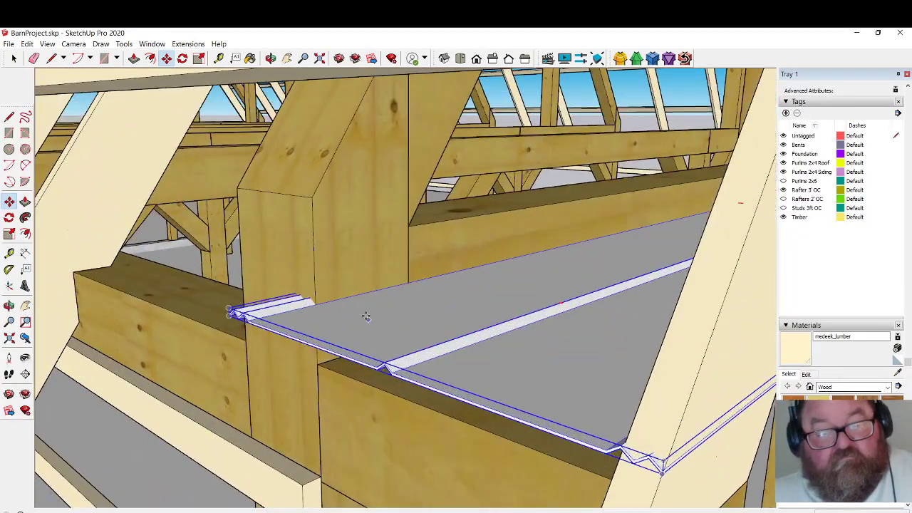
pyautogui.scroll(-3, 361, 305)
pyautogui.scroll(8, 465, 350)
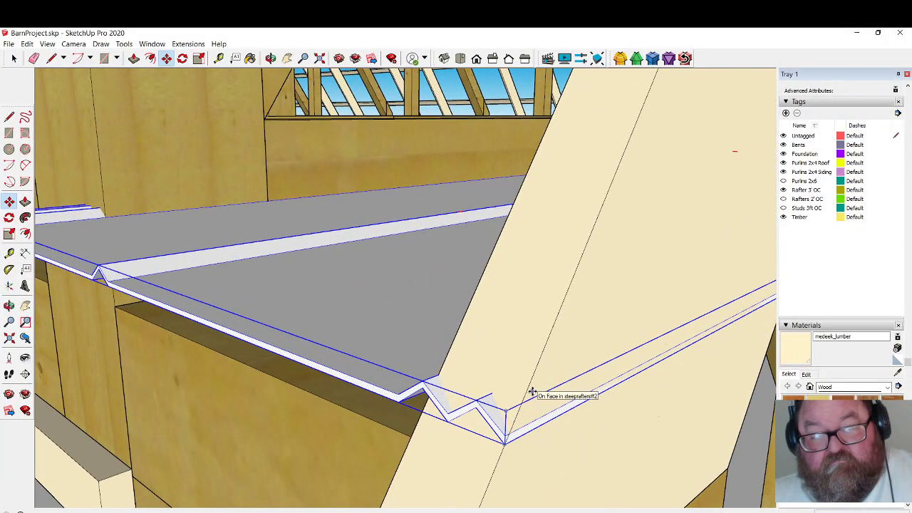
pyautogui.scroll(-2, 532, 391)
pyautogui.scroll(-6, 532, 391)
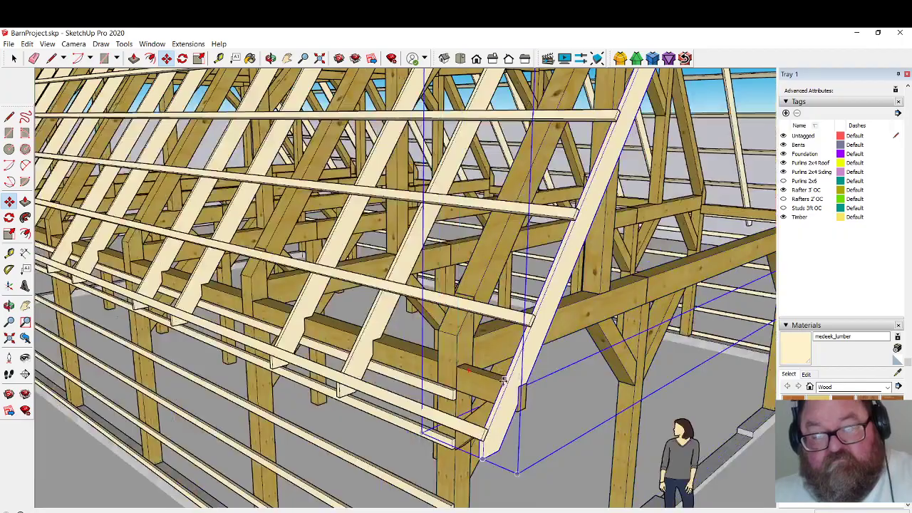
pyautogui.click(503, 381)
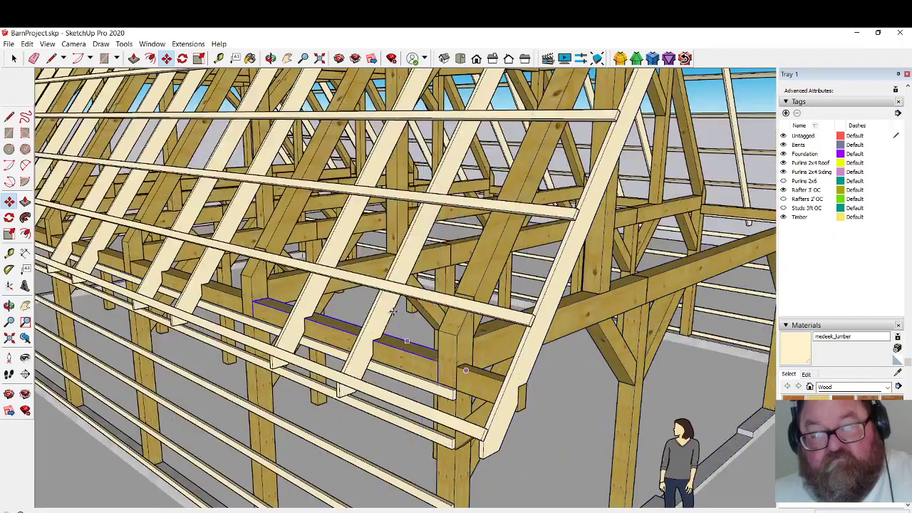
pyautogui.moveTo(424, 300); pyautogui.dragTo(409, 336, button='middle')
pyautogui.scroll(-5, 409, 336)
pyautogui.moveTo(187, 118); pyautogui.dragTo(206, 141, button='middle')
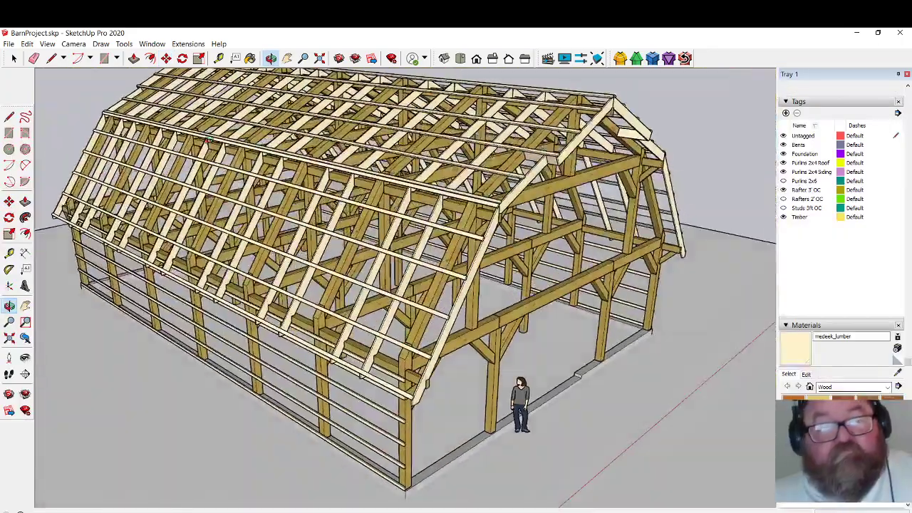
# Open the 3D Warehouse again and search it for "5v roof".
pyautogui.click(152, 44)
pyautogui.click(173, 128)
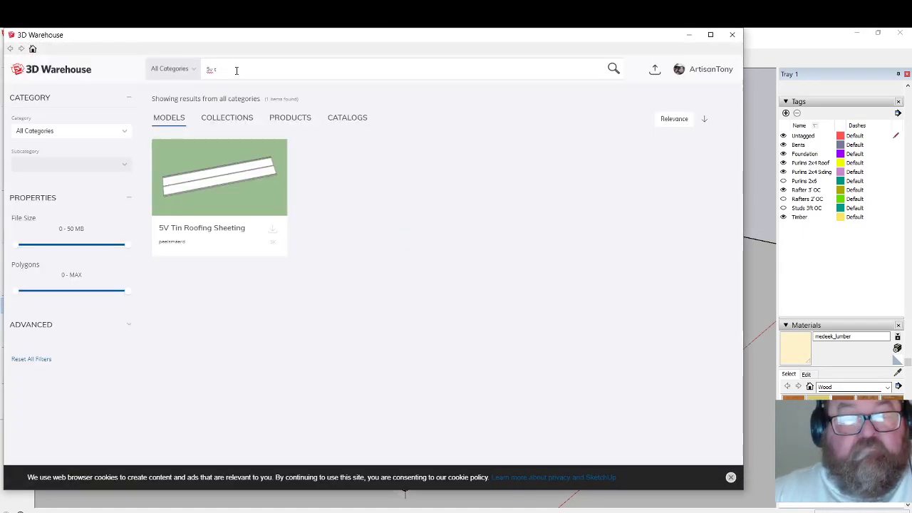
pyautogui.press('BackSpace')
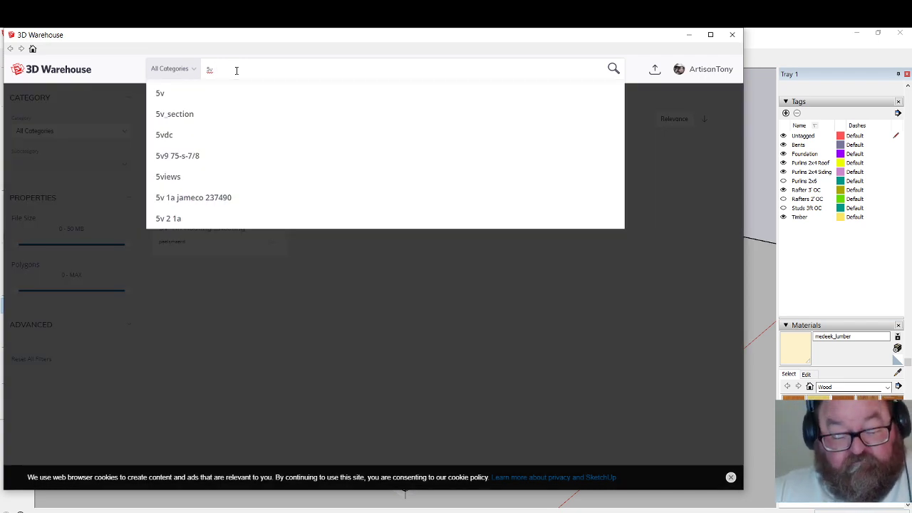
pyautogui.write('roof')
pyautogui.press('Return')
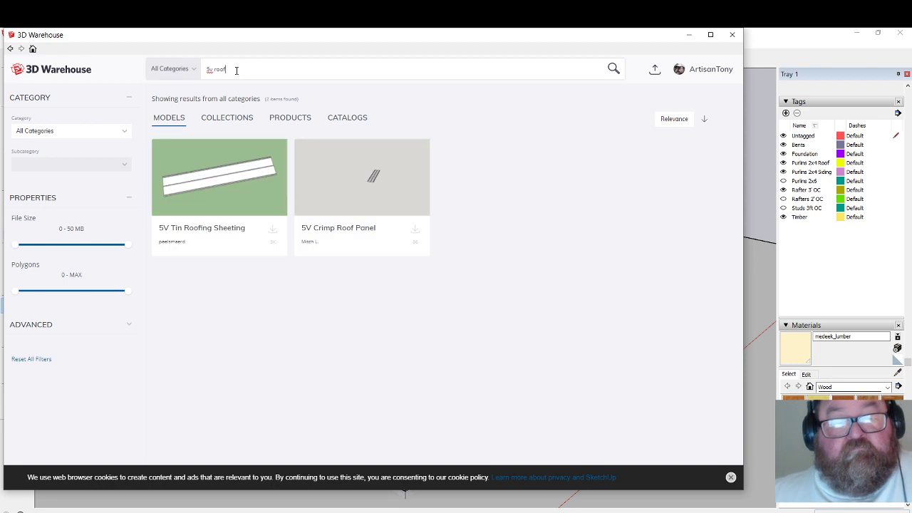
# Load the 5V Crimp Roof Panel directly into the model and check its ribbed end profile.
pyautogui.click(369, 189)
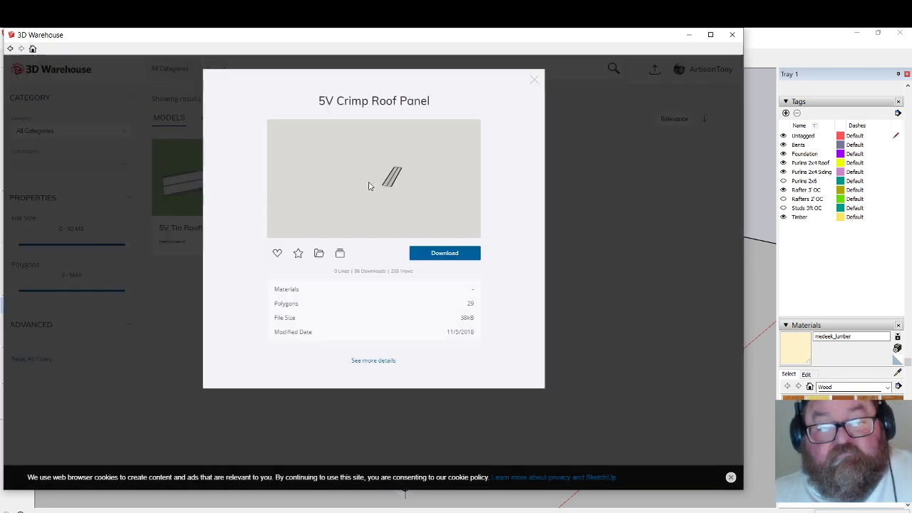
pyautogui.click(437, 254)
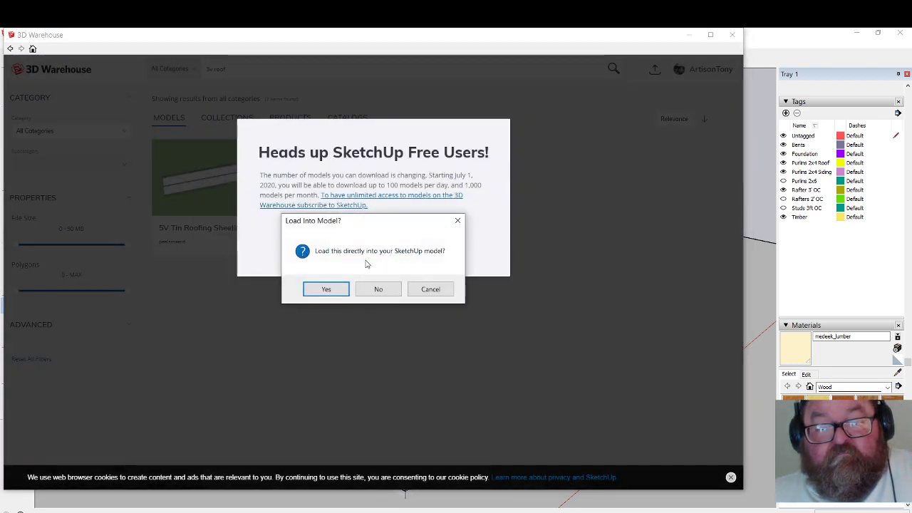
pyautogui.click(327, 289)
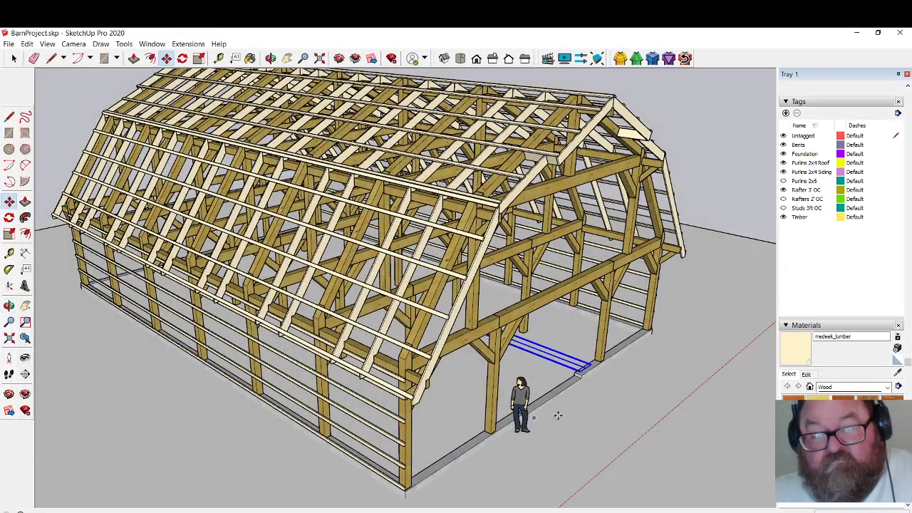
pyautogui.scroll(10, 558, 415)
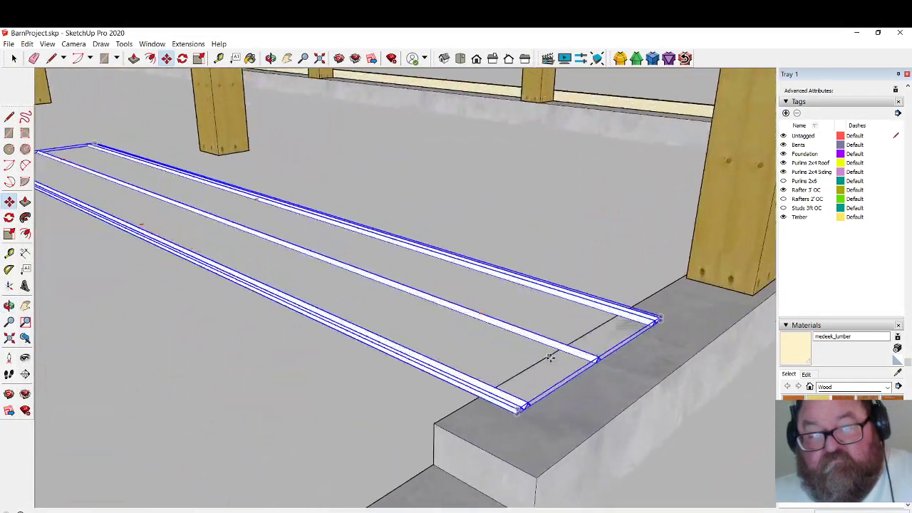
pyautogui.scroll(8, 550, 358)
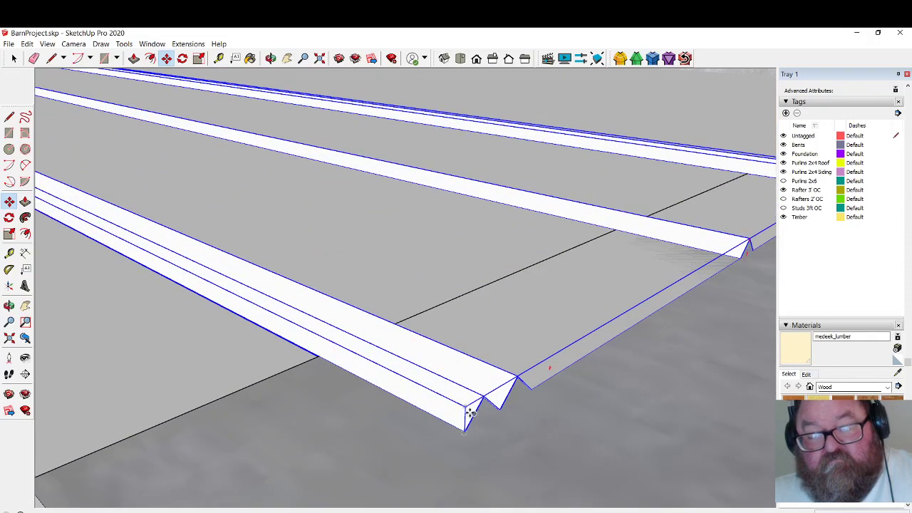
pyautogui.scroll(-3, 469, 411)
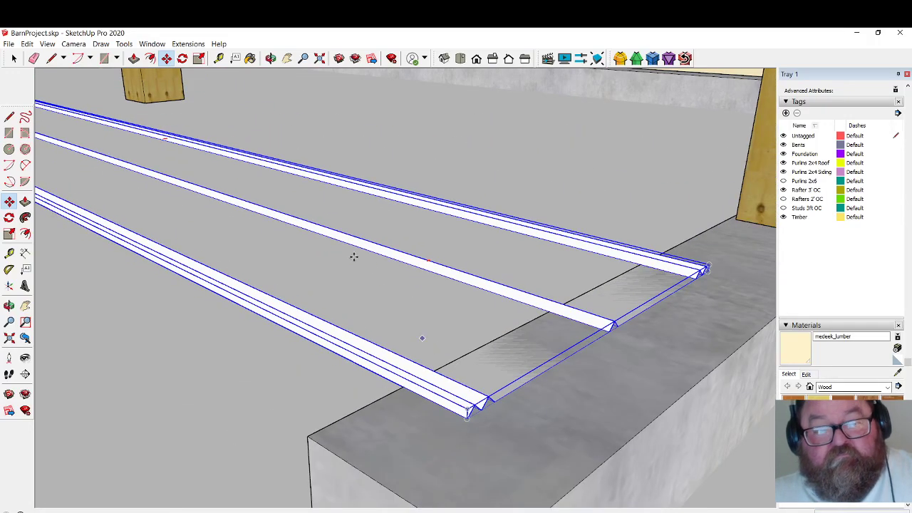
pyautogui.moveTo(394, 181); pyautogui.dragTo(500, 403, button='middle')
pyautogui.scroll(2, 311, 399)
# Switch to Chrome and search Google for "5v roofing tin" in a new tab.
pyautogui.hotkey('alt', 'Tab')
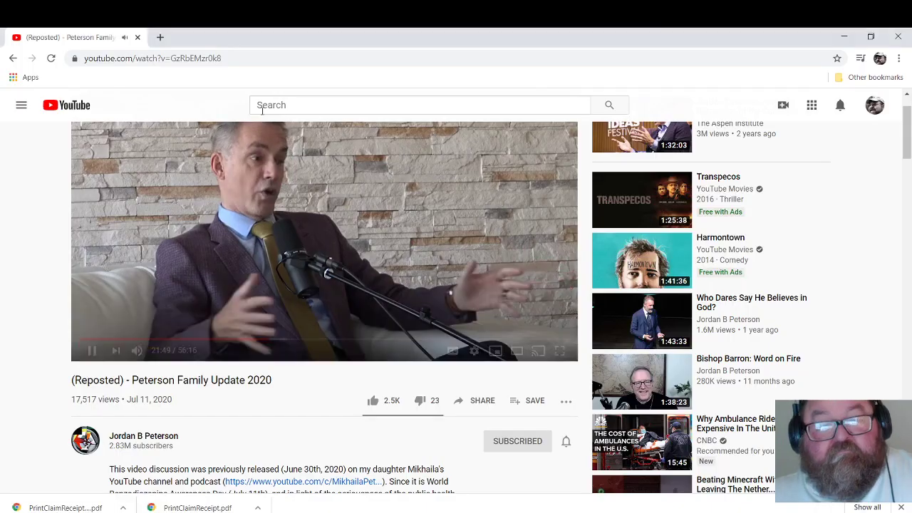
pyautogui.click(160, 38)
pyautogui.click(413, 274)
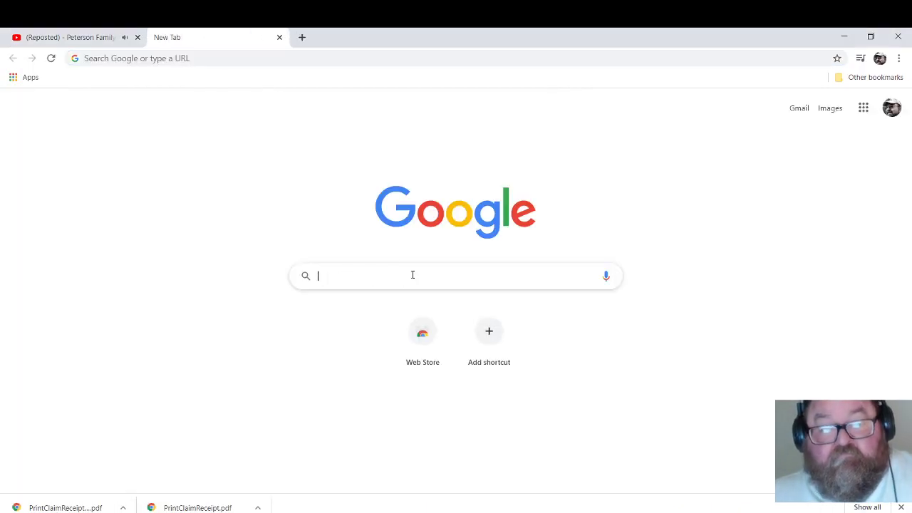
pyautogui.write('5v')
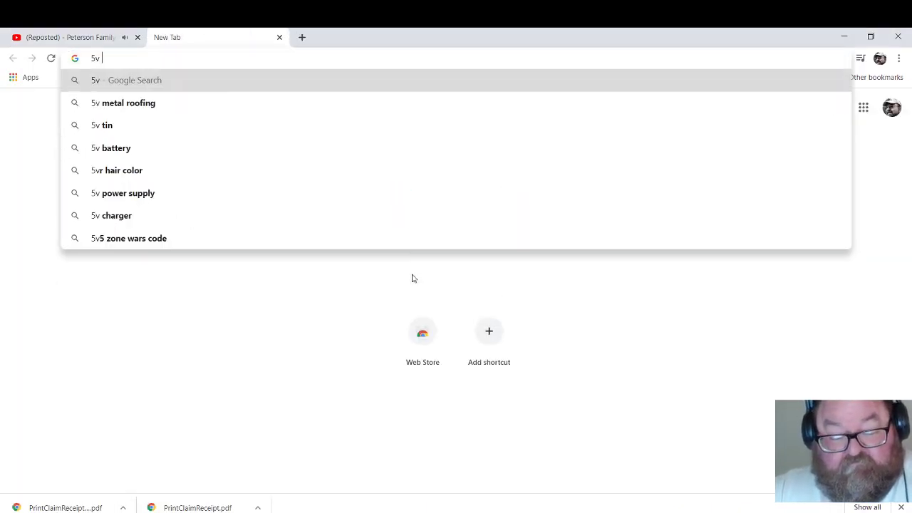
pyautogui.write(' roofing ti')
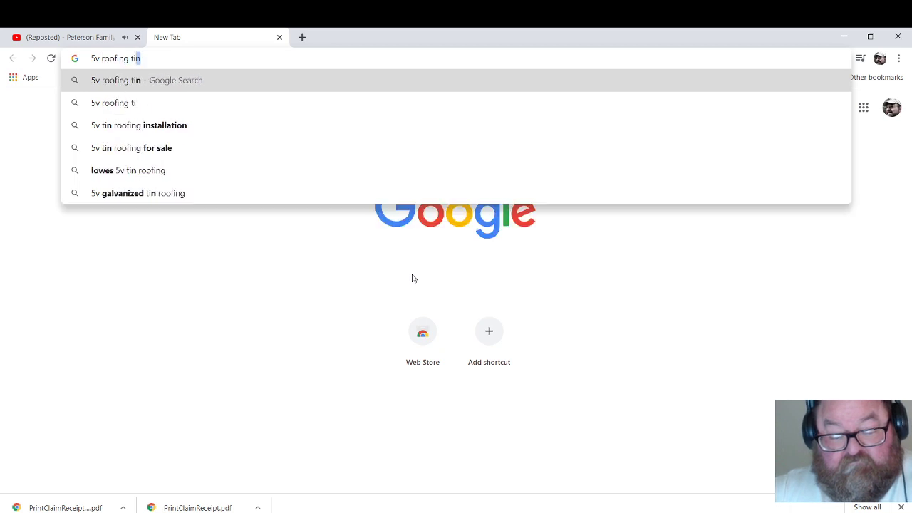
pyautogui.write('n')
pyautogui.press('Return')
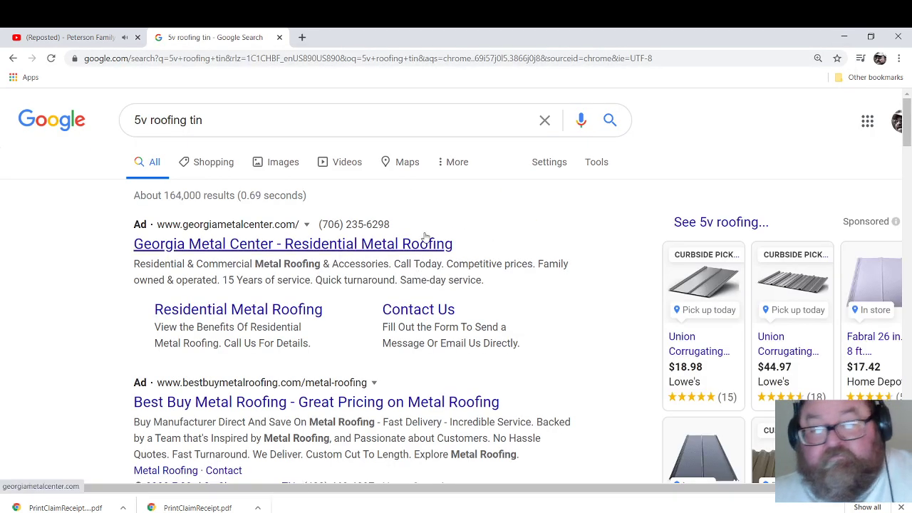
# Check the crimp profile on the Lowe's Union Corrugating 2.16-ft x 8-ft panel page, close the opened tabs and return to SketchUp.
pyautogui.moveTo(731, 298)
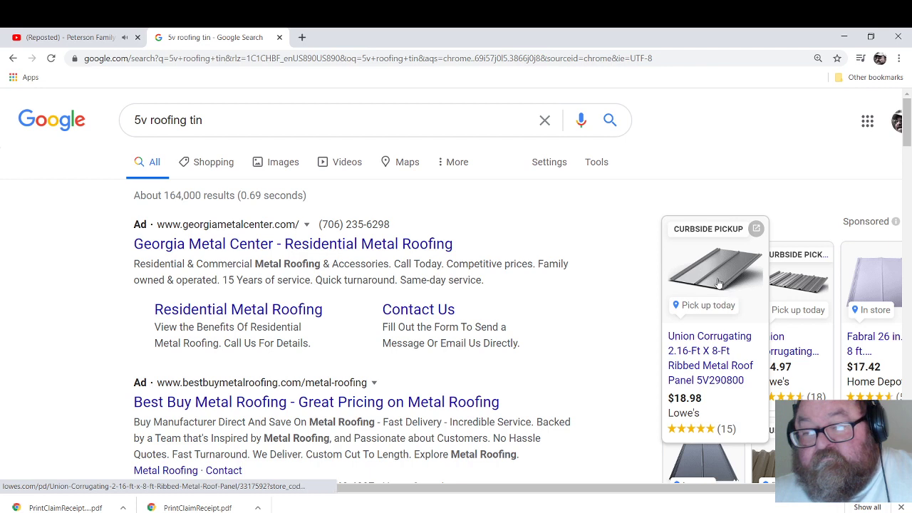
pyautogui.click(717, 284)
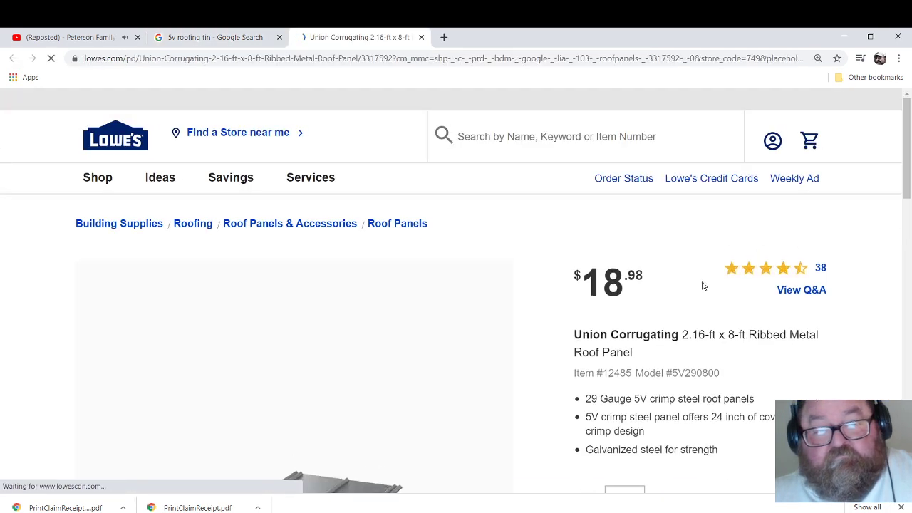
pyautogui.scroll(-5, 549, 309)
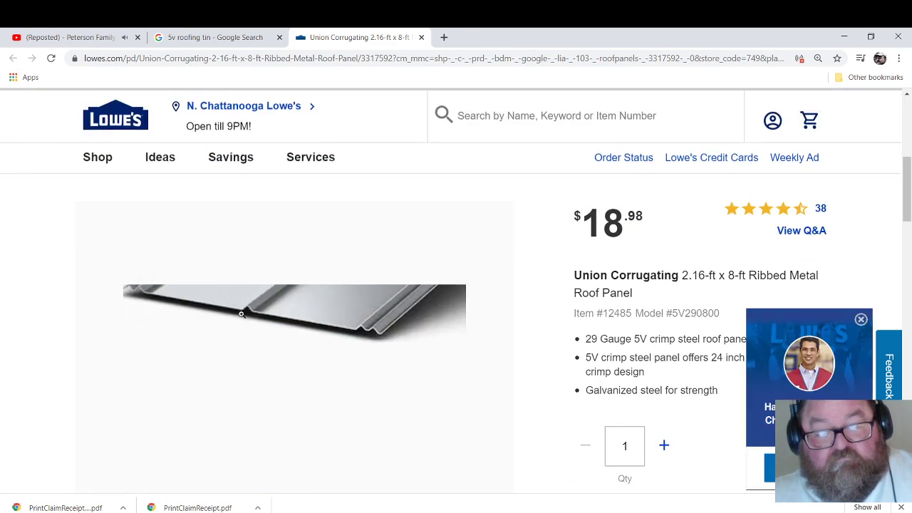
pyautogui.click(423, 37)
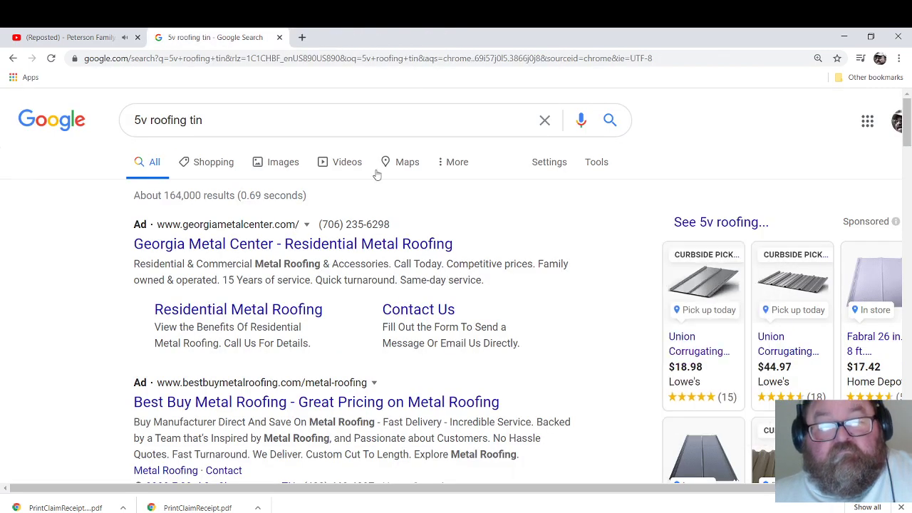
pyautogui.click(280, 37)
pyautogui.hotkey('alt', 'Tab')
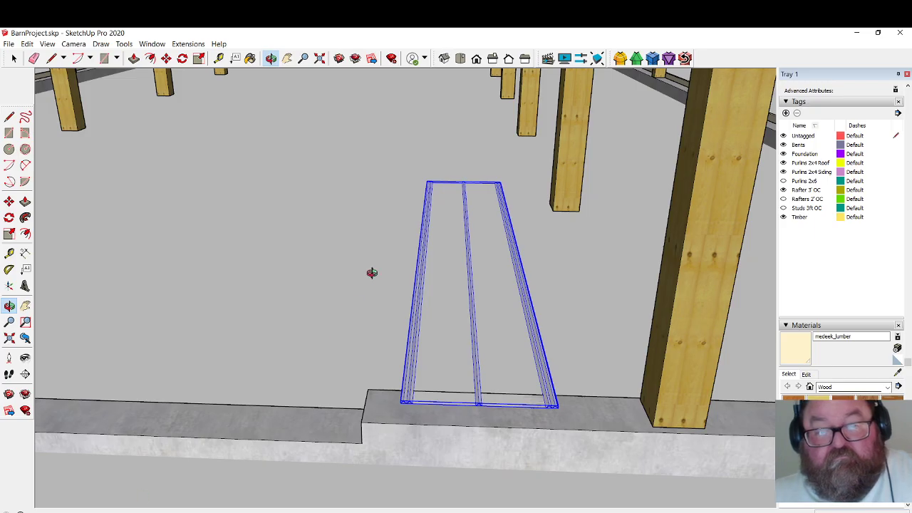
# Move the roof panel by its lower outer corner from the foundation to the eave corner at the foot of the gable-end rafter.
pyautogui.scroll(10, 438, 407)
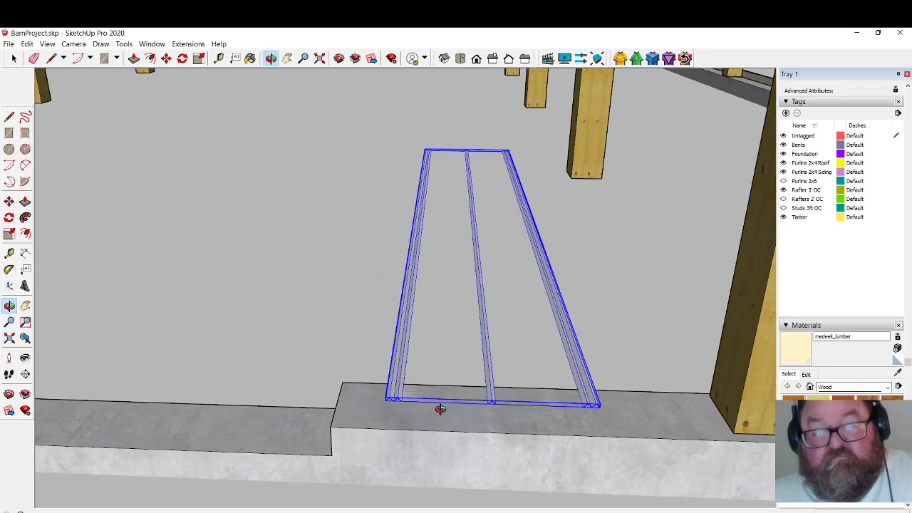
pyautogui.moveTo(658, 398); pyautogui.dragTo(122, 112)
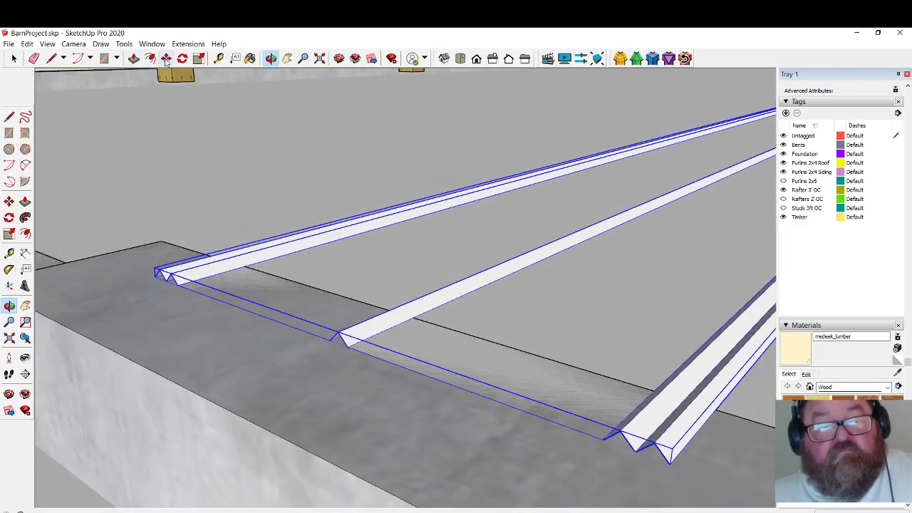
pyautogui.scroll(-10, 669, 464)
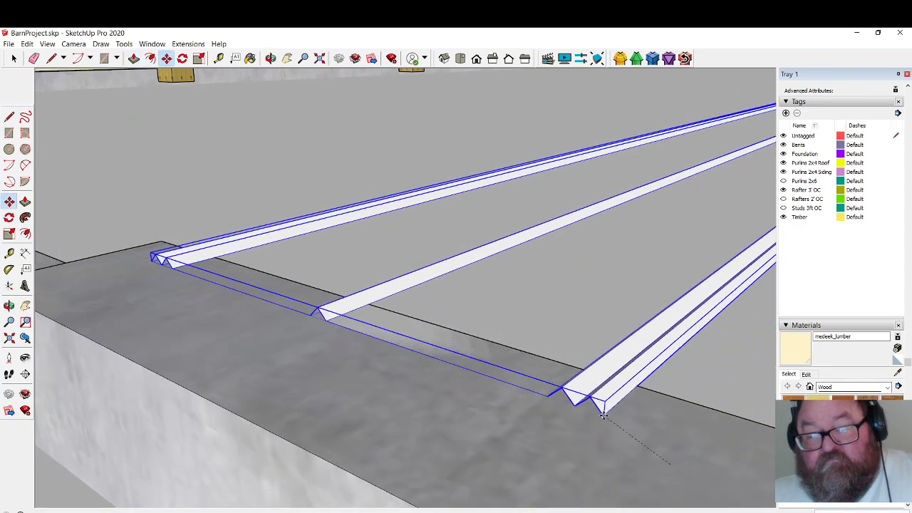
pyautogui.scroll(-8, 675, 427)
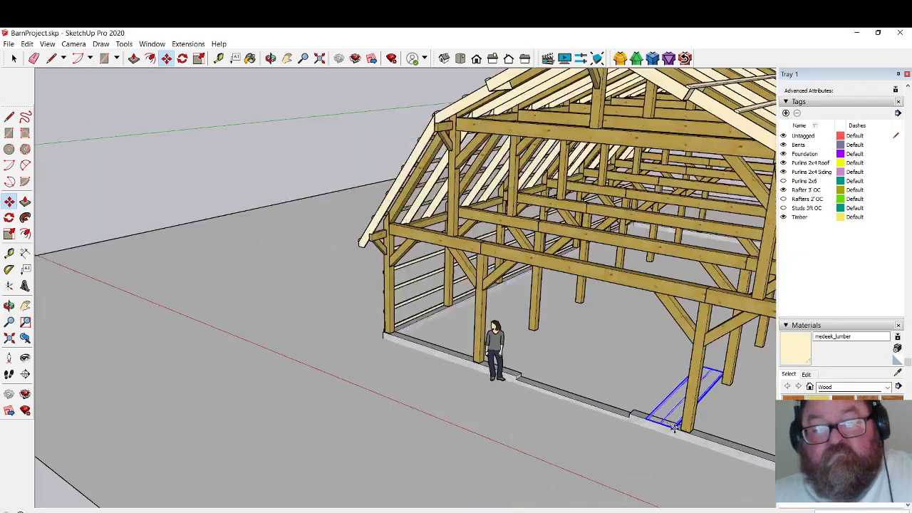
pyautogui.moveTo(384, 185); pyautogui.dragTo(630, 264)
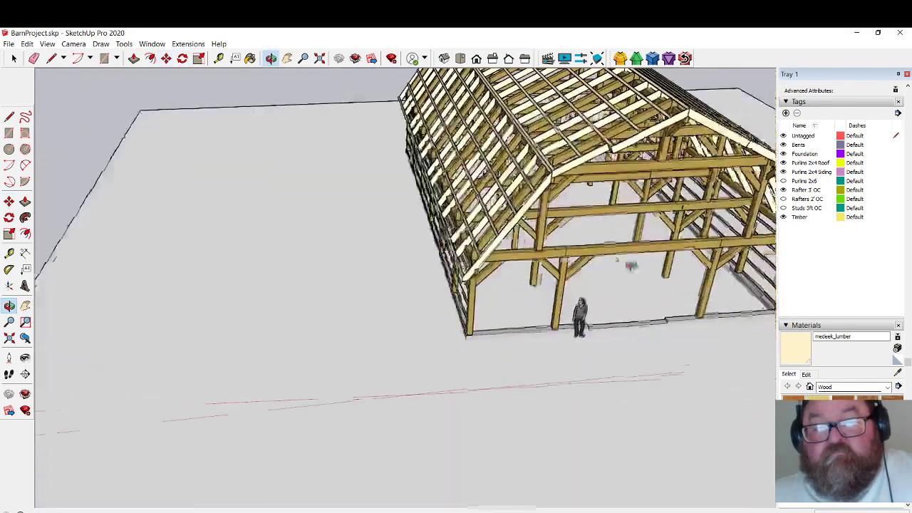
pyautogui.scroll(8, 485, 238)
pyautogui.scroll(1, 432, 288)
pyautogui.rightClick(423, 315)
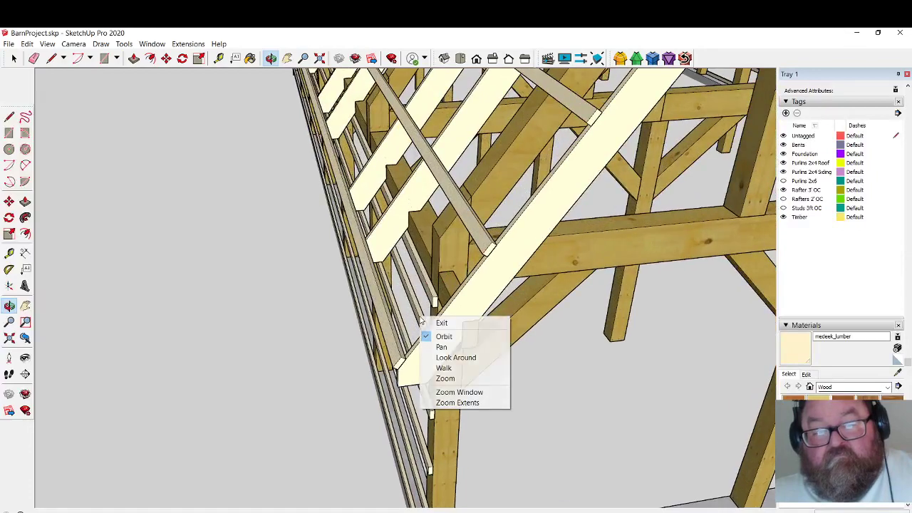
pyautogui.click(445, 332)
pyautogui.scroll(4, 399, 363)
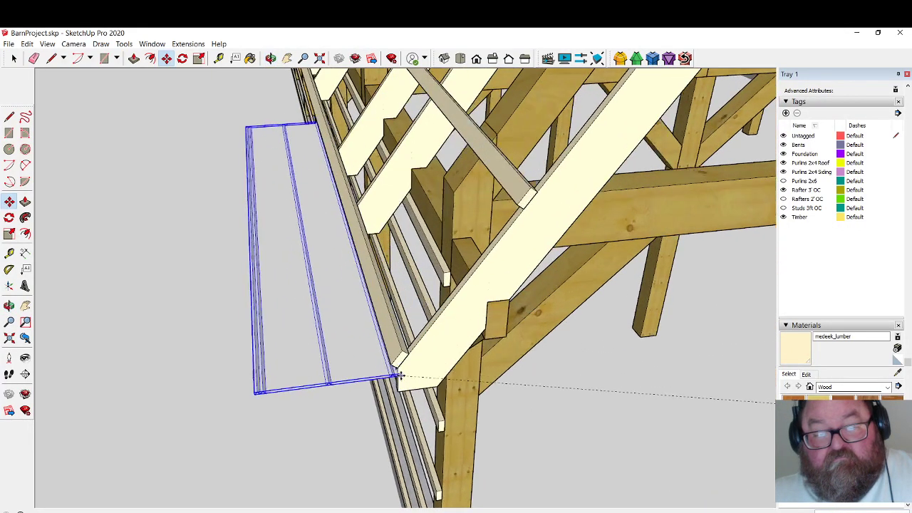
pyautogui.moveTo(397, 361); pyautogui.dragTo(430, 304, button='middle')
pyautogui.scroll(-1, 410, 271)
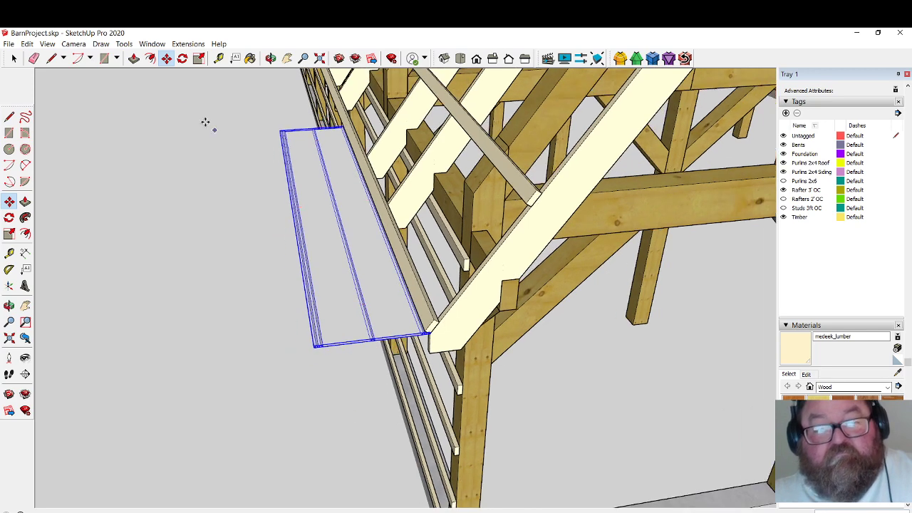
# Rotate the roof panel a quarter turn in the horizontal plane so its length runs across the barn, parallel to the gable end.
pyautogui.click(182, 60)
pyautogui.scroll(3, 340, 315)
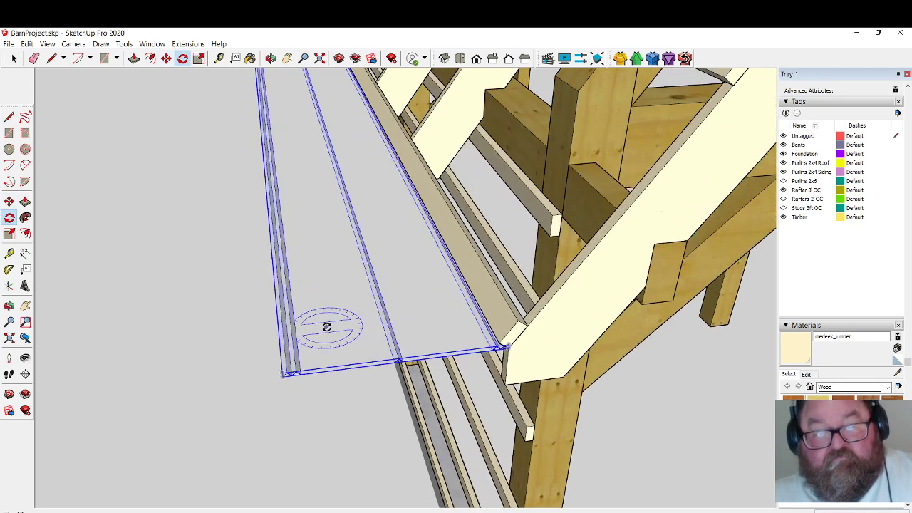
pyautogui.click(349, 327)
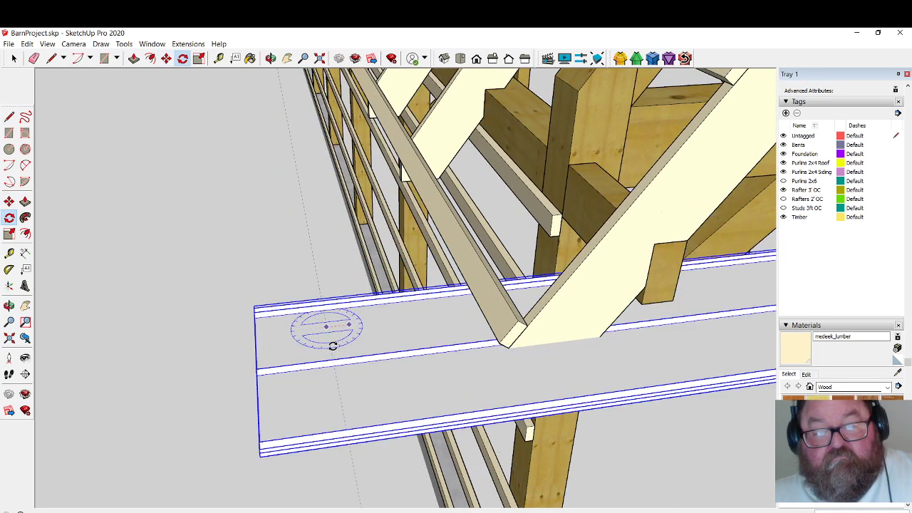
pyautogui.click(333, 345)
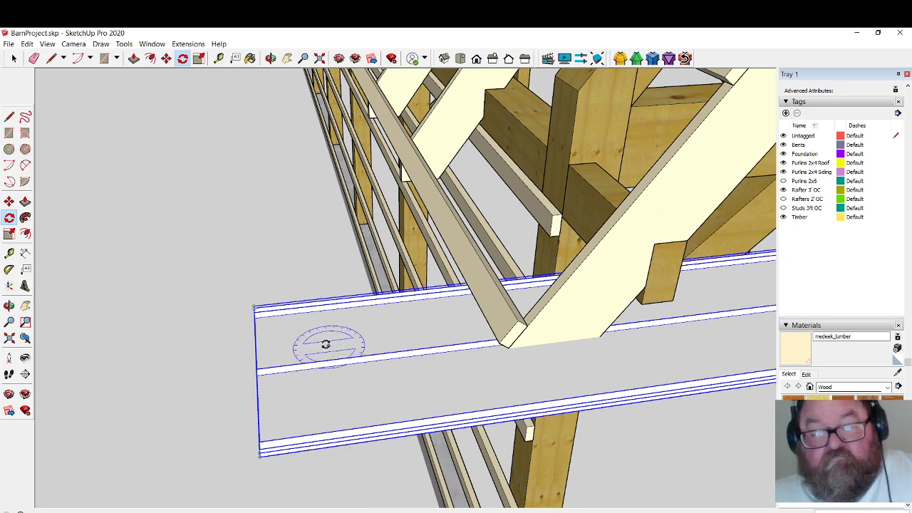
# Move the roof panel by its lower outer corner onto the outer end corner of the eave purlin.
pyautogui.click(262, 458)
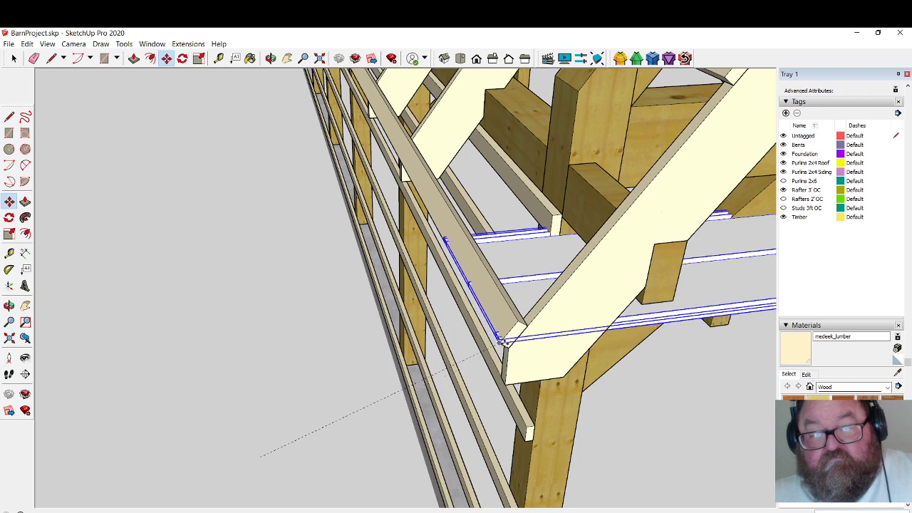
pyautogui.scroll(6, 499, 340)
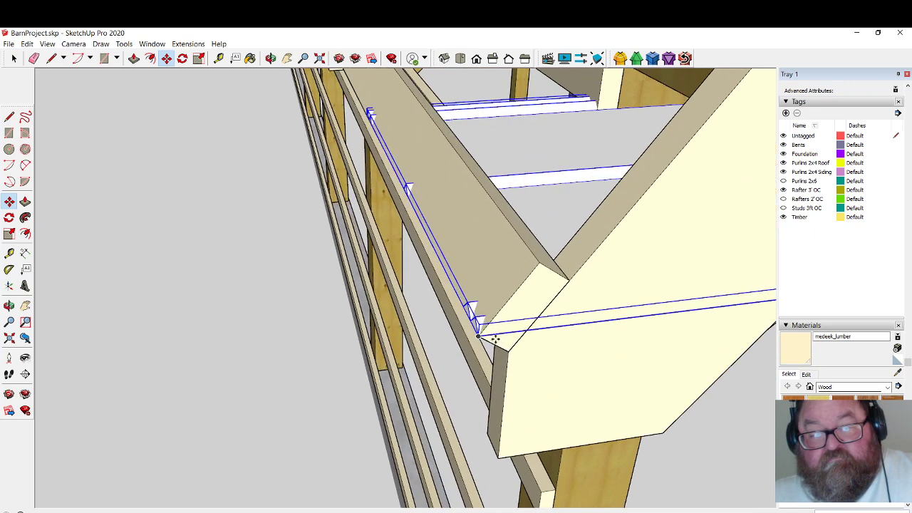
pyautogui.scroll(2, 488, 338)
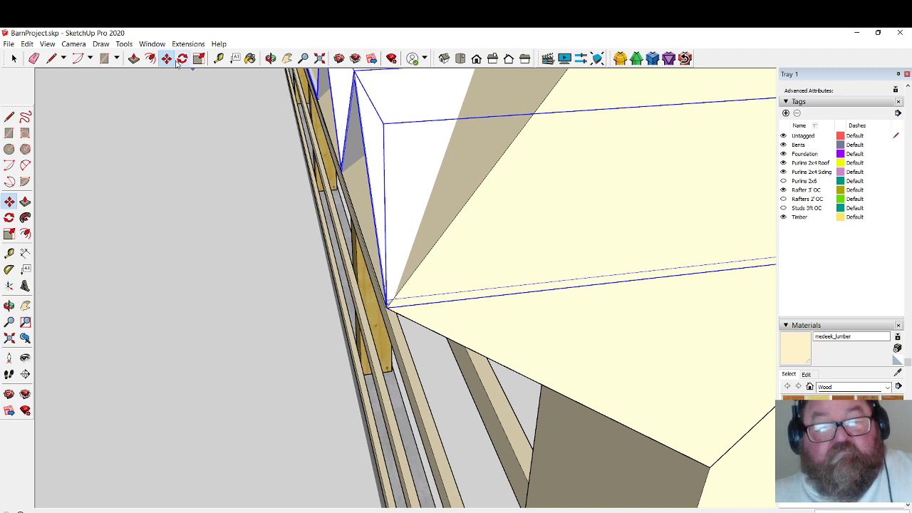
pyautogui.click(451, 199)
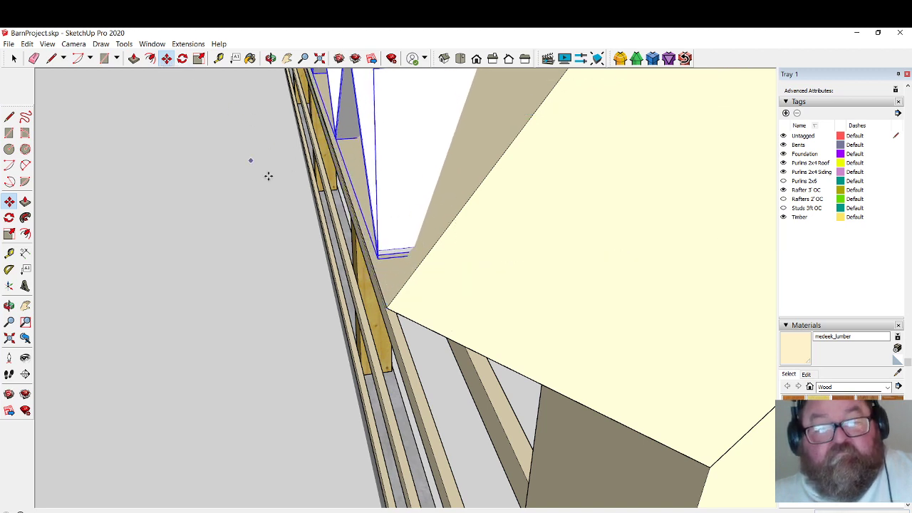
pyautogui.click(379, 254)
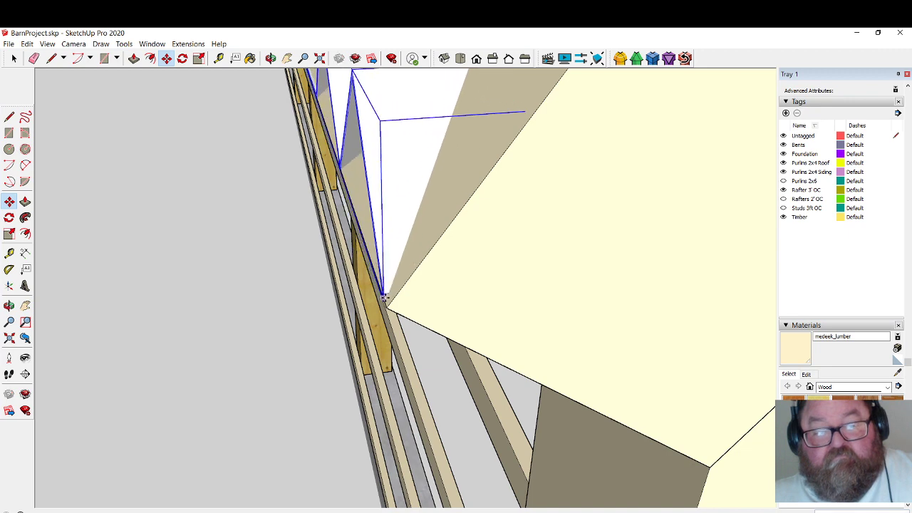
pyautogui.click(390, 306)
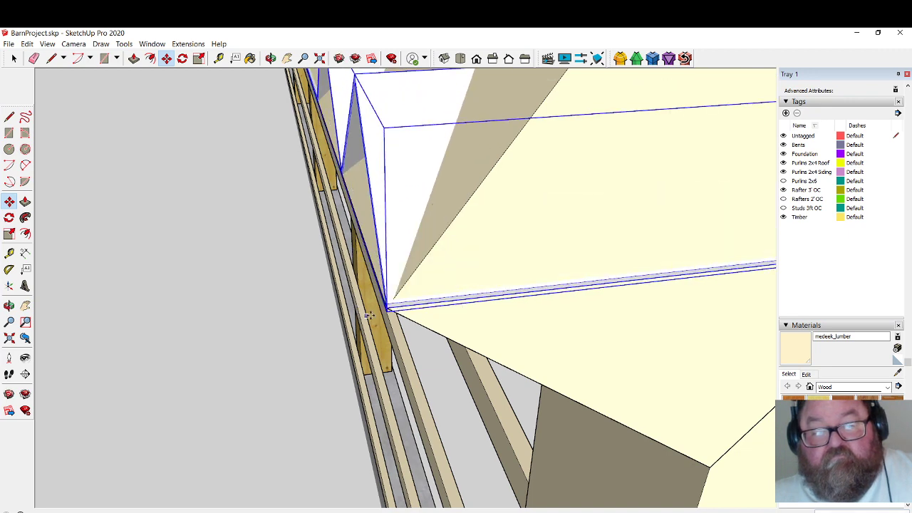
# Rotate the roof panel upward in the gable-end plane to match the slope of the end rafter.
pyautogui.moveTo(369, 316); pyautogui.dragTo(164, 114, button='middle')
pyautogui.scroll(3, 314, 320)
pyautogui.scroll(-3, 317, 317)
pyautogui.click(183, 58)
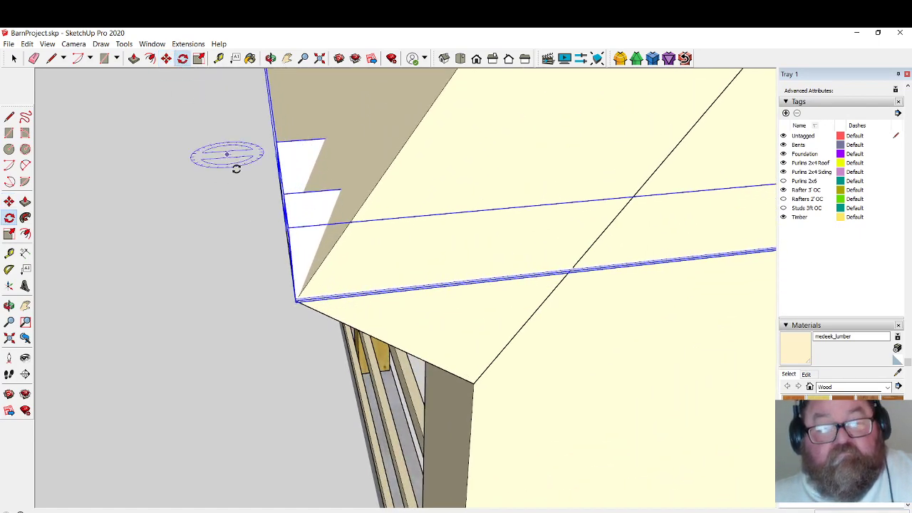
pyautogui.scroll(3, 298, 304)
pyautogui.scroll(-3, 298, 303)
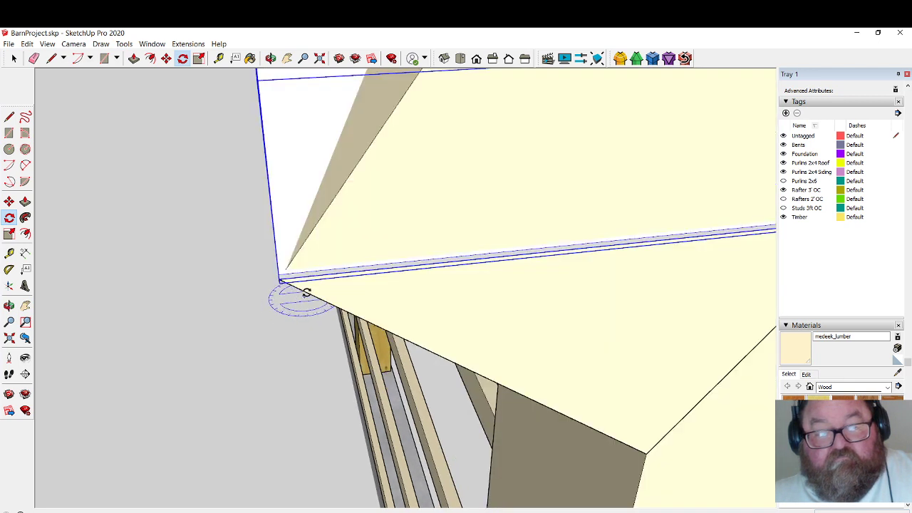
pyautogui.click(341, 273)
pyautogui.click(417, 266)
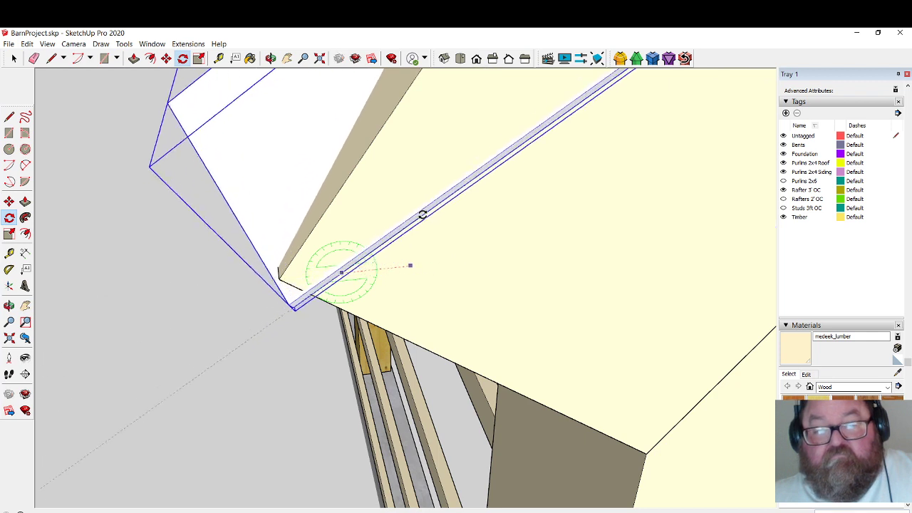
pyautogui.click(405, 189)
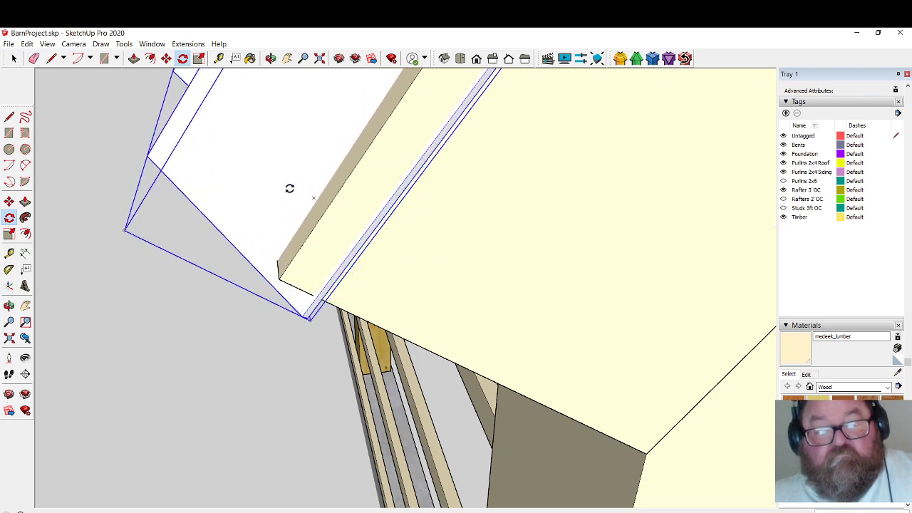
# Move the tilted panel's lower corner back to the eave purlin's end corner and inspect how its ribs sit there.
pyautogui.click(166, 59)
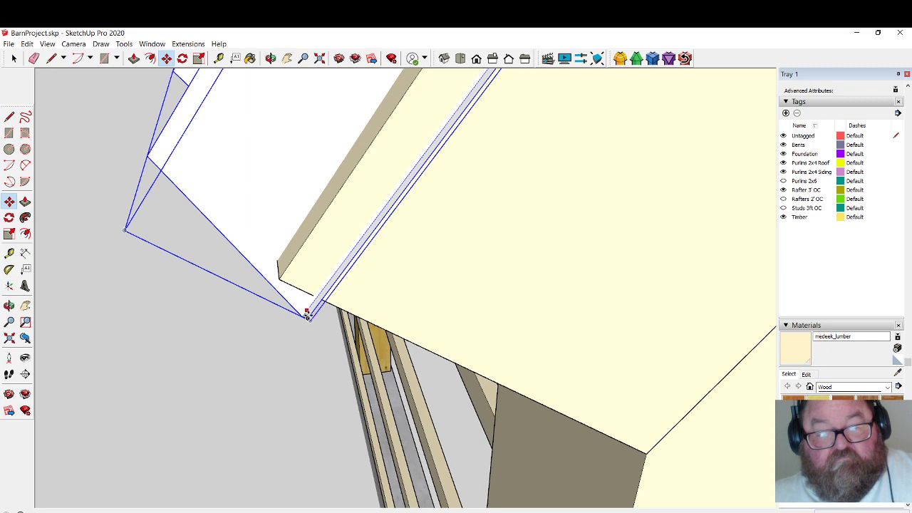
pyautogui.click(308, 316)
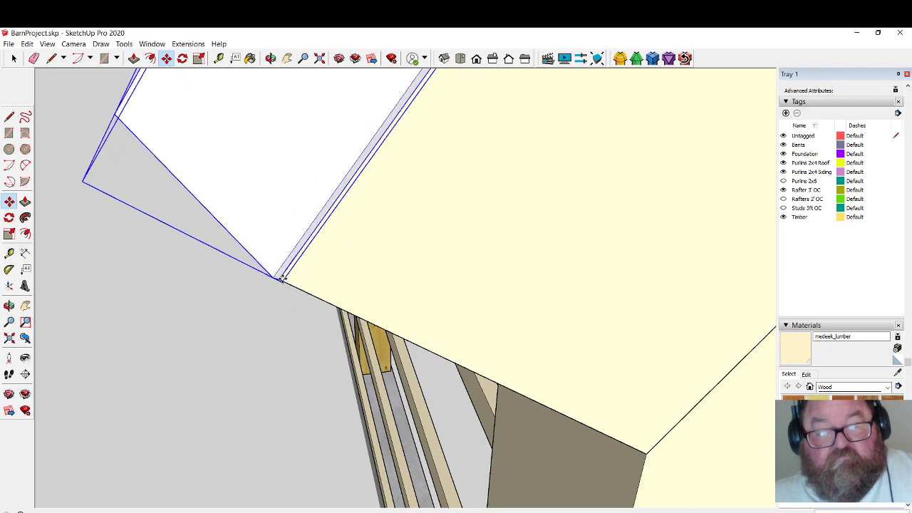
pyautogui.click(270, 58)
pyautogui.moveTo(321, 187); pyautogui.dragTo(380, 336)
pyautogui.moveTo(323, 318); pyautogui.dragTo(242, 294)
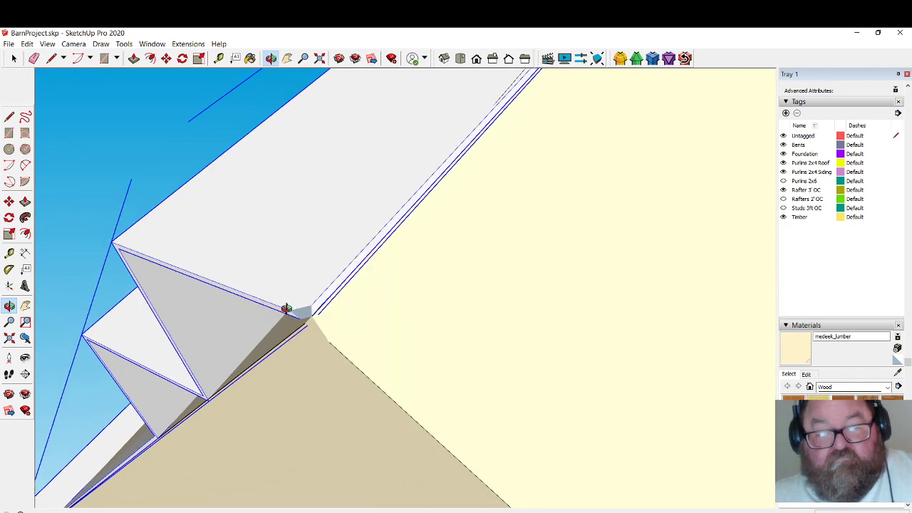
pyautogui.moveTo(376, 341); pyautogui.dragTo(418, 349)
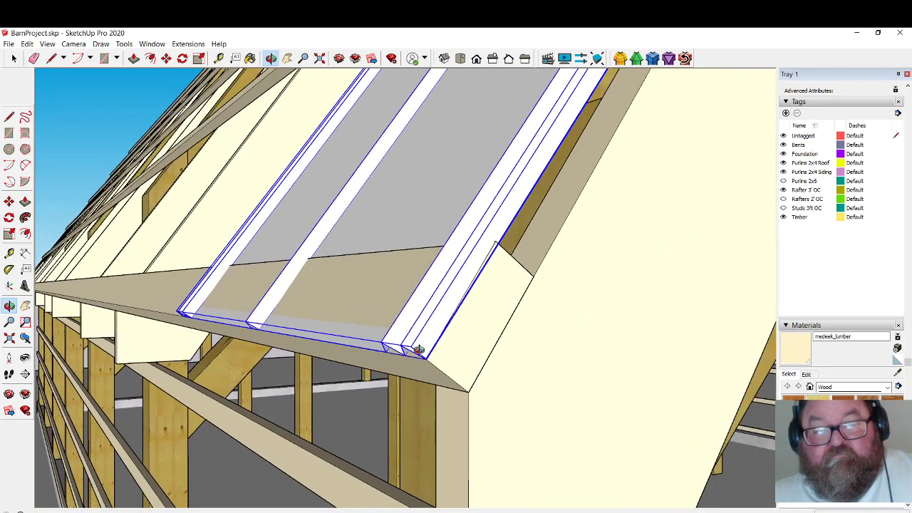
# Delete the roof panel from the barn and bring the whole frame back into view.
pyautogui.click(13, 59)
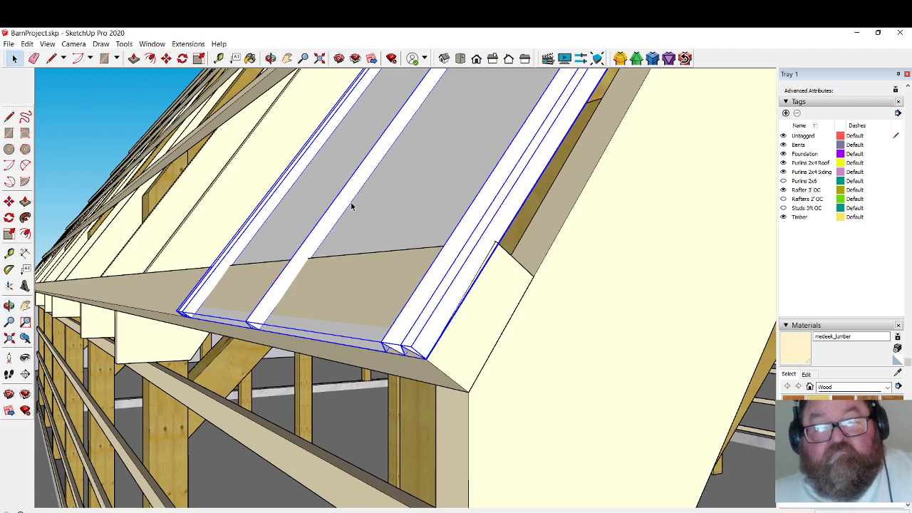
pyautogui.press('Delete')
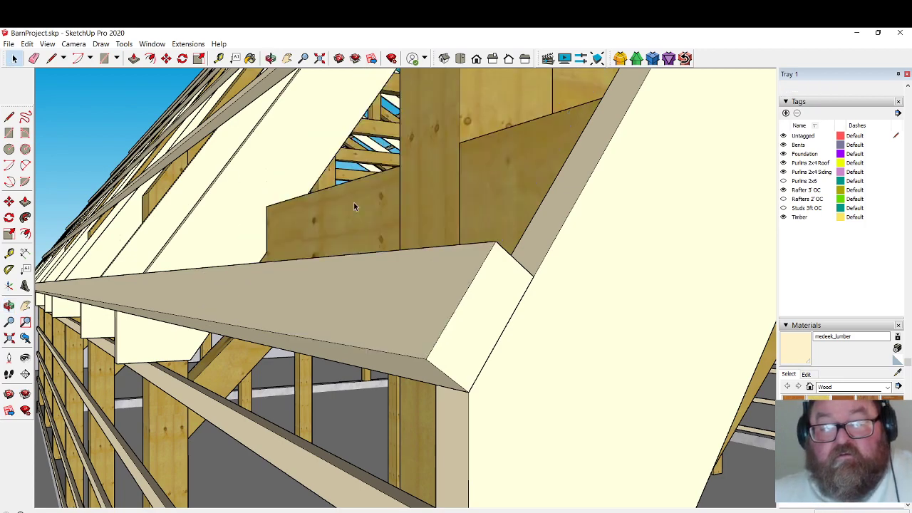
pyautogui.scroll(-3, 353, 202)
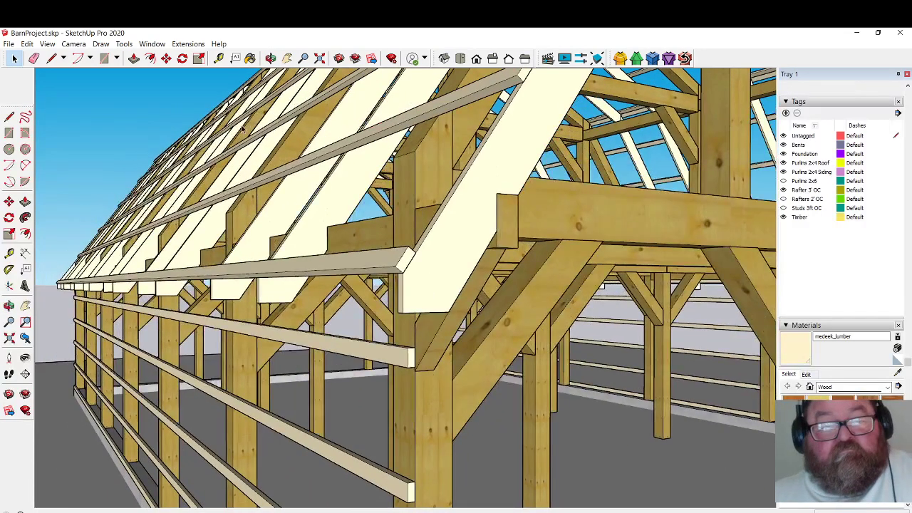
pyautogui.click(270, 58)
pyautogui.scroll(-6, 257, 76)
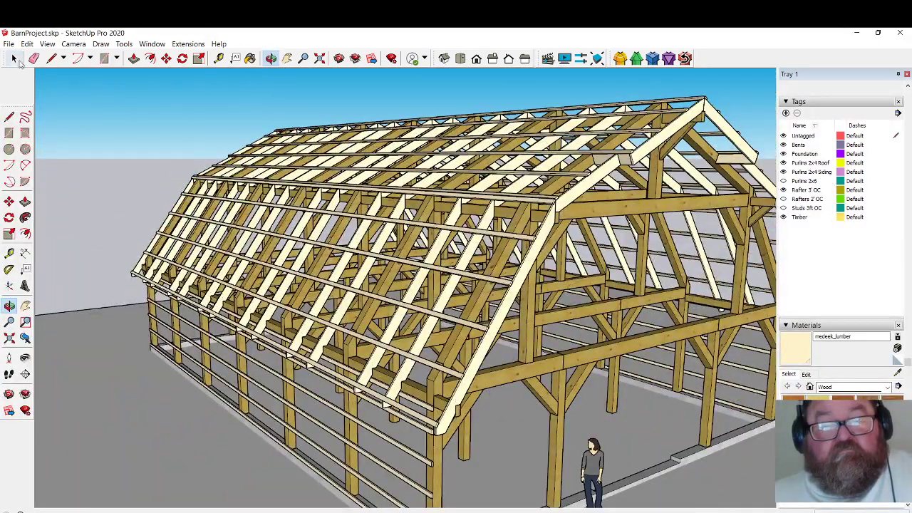
# Save the barn model, fixing the reported model problems now.
pyautogui.click(9, 44)
pyautogui.click(21, 89)
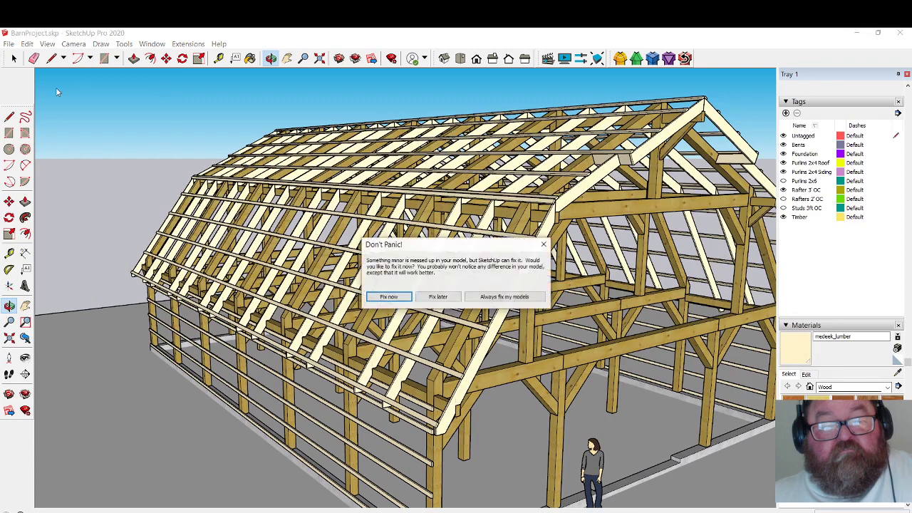
pyautogui.click(395, 298)
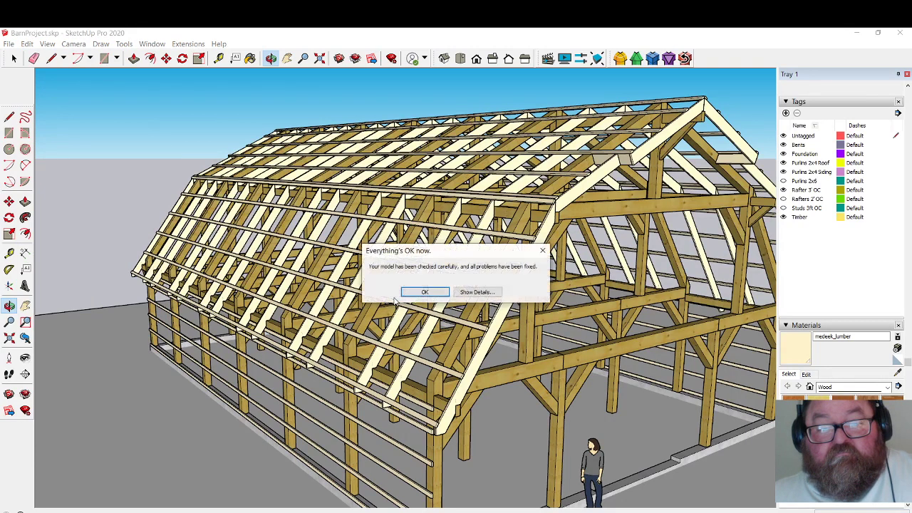
pyautogui.click(424, 292)
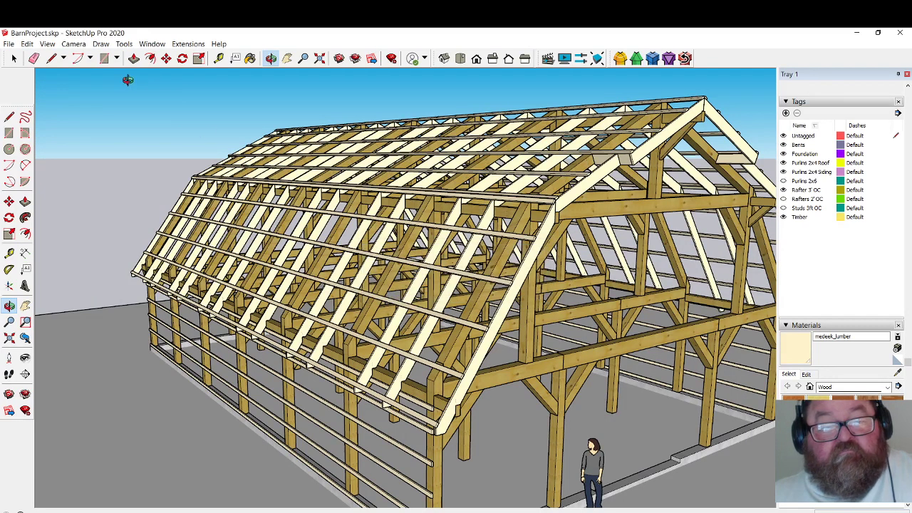
# Open DryStorageFac.skp from the Chief > Dry Storage Facility folder on the Elements (E:) drive.
pyautogui.click(9, 43)
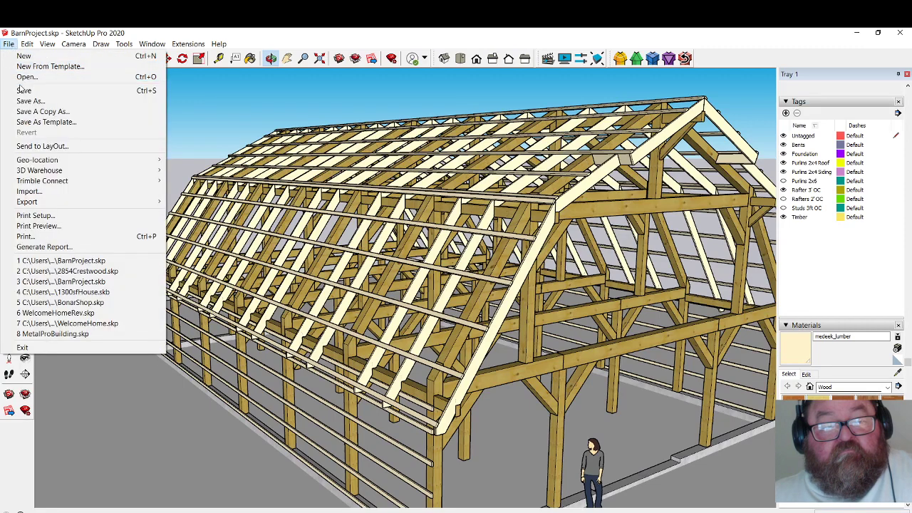
pyautogui.click(26, 76)
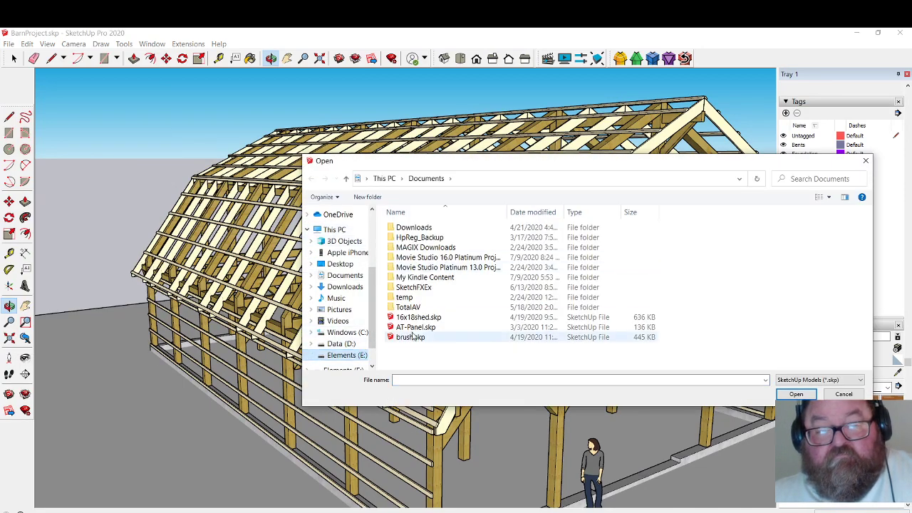
pyautogui.doubleClick(479, 319)
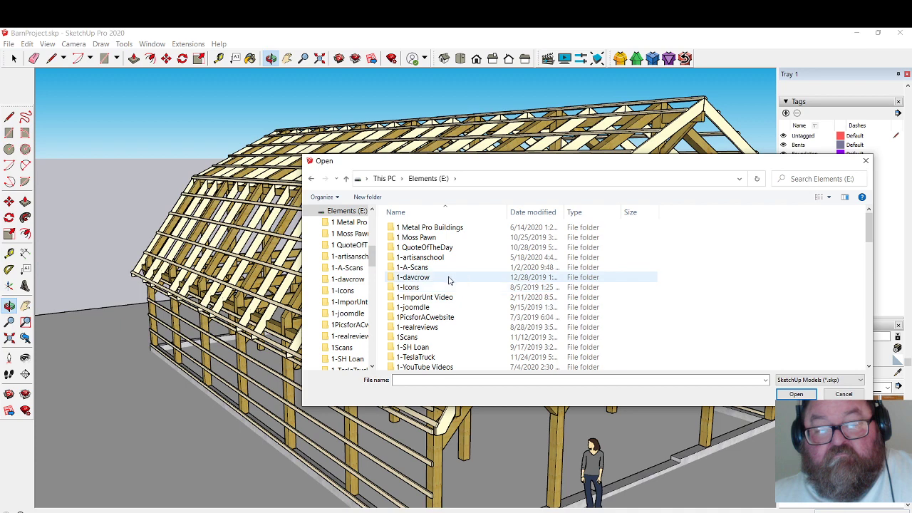
pyautogui.scroll(-2, 447, 299)
pyautogui.scroll(-2, 438, 319)
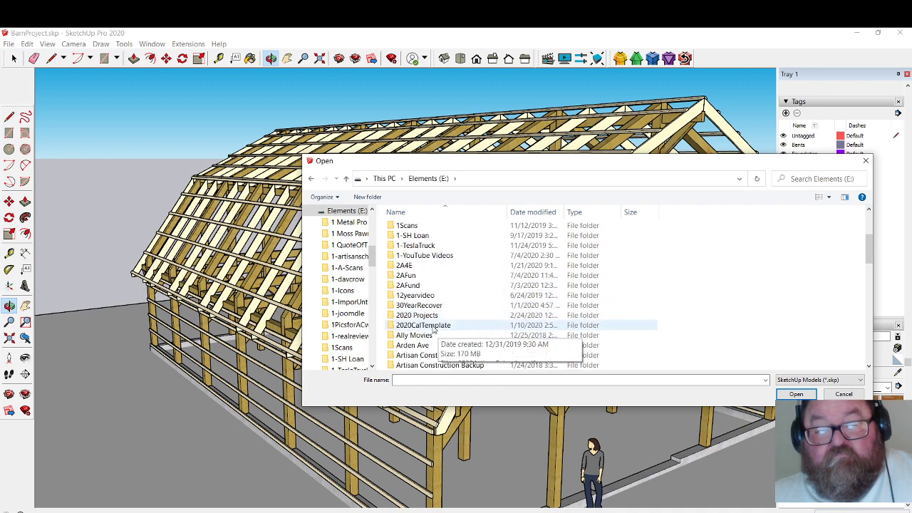
pyautogui.scroll(3, 434, 328)
pyautogui.scroll(1, 433, 322)
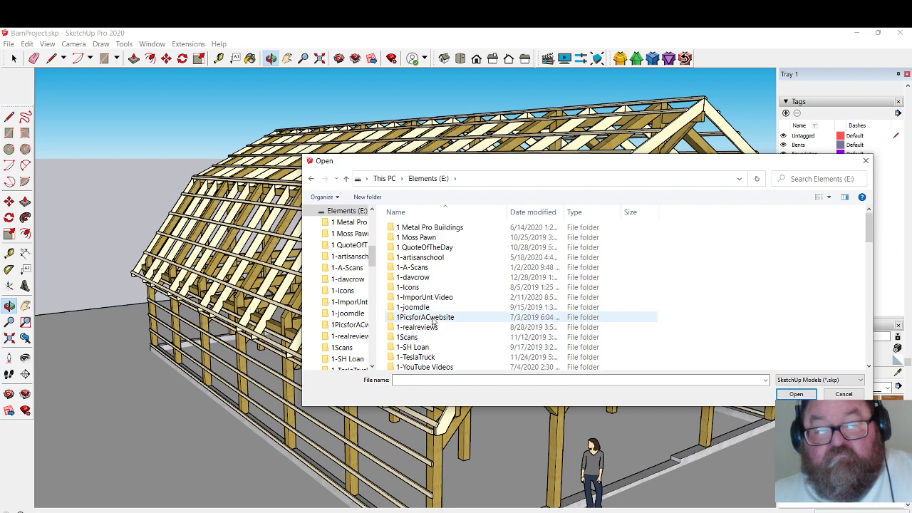
pyautogui.scroll(-2, 432, 322)
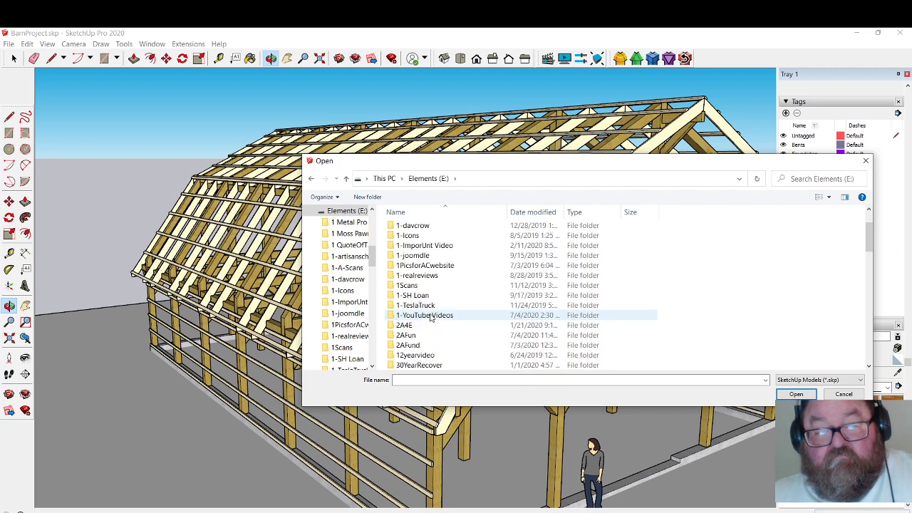
pyautogui.scroll(-3, 430, 318)
pyautogui.scroll(4, 428, 317)
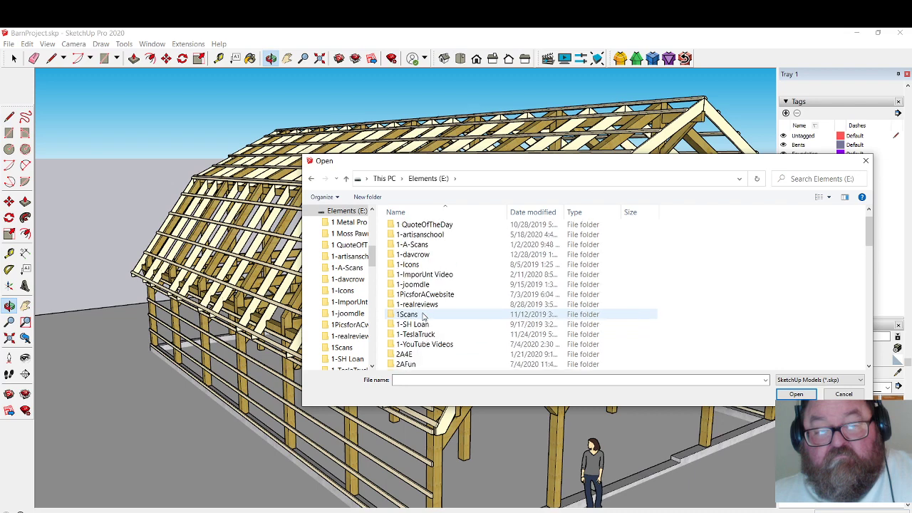
pyautogui.scroll(-8, 429, 319)
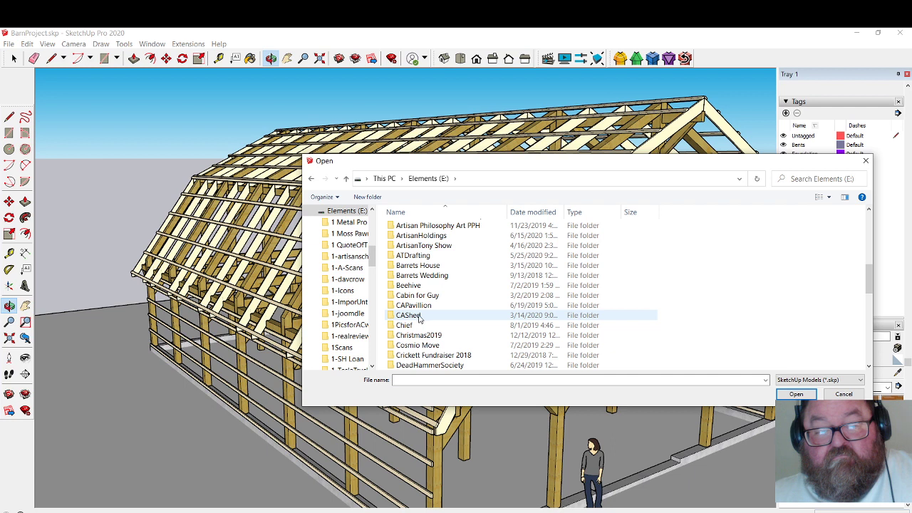
pyautogui.doubleClick(406, 325)
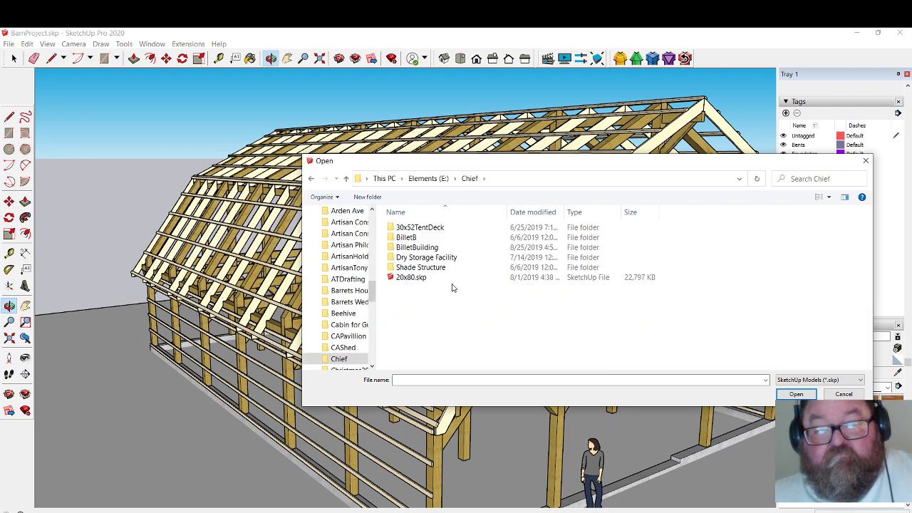
pyautogui.doubleClick(423, 258)
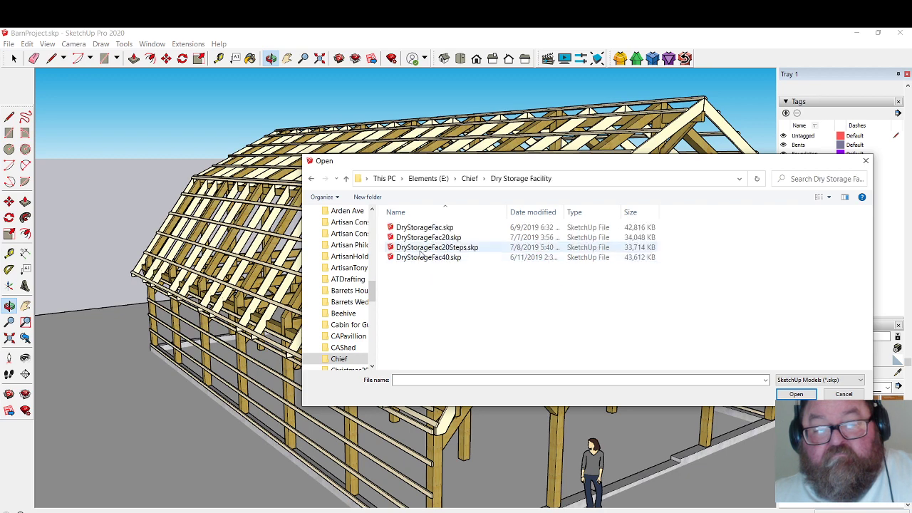
pyautogui.doubleClick(422, 227)
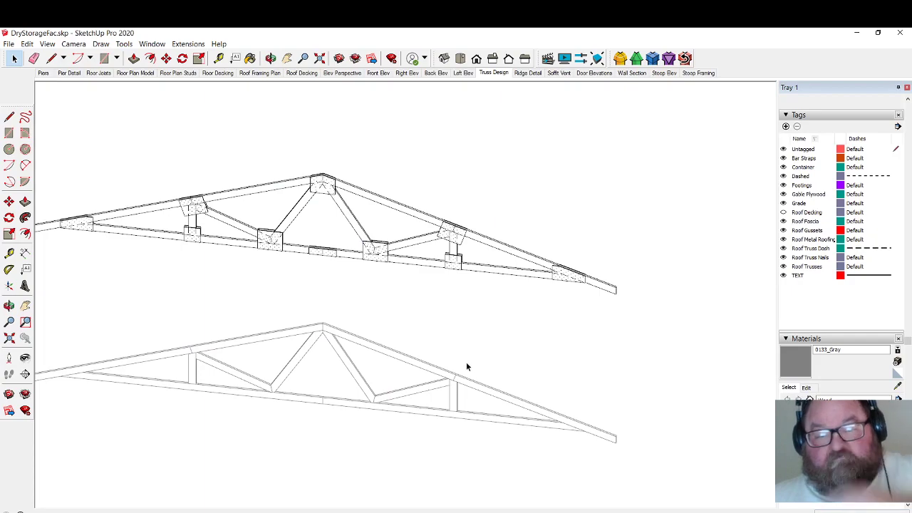
# Examine how the ribbed metal roofing meets the fascia at the storage building's front eave corner.
pyautogui.scroll(-10, 466, 366)
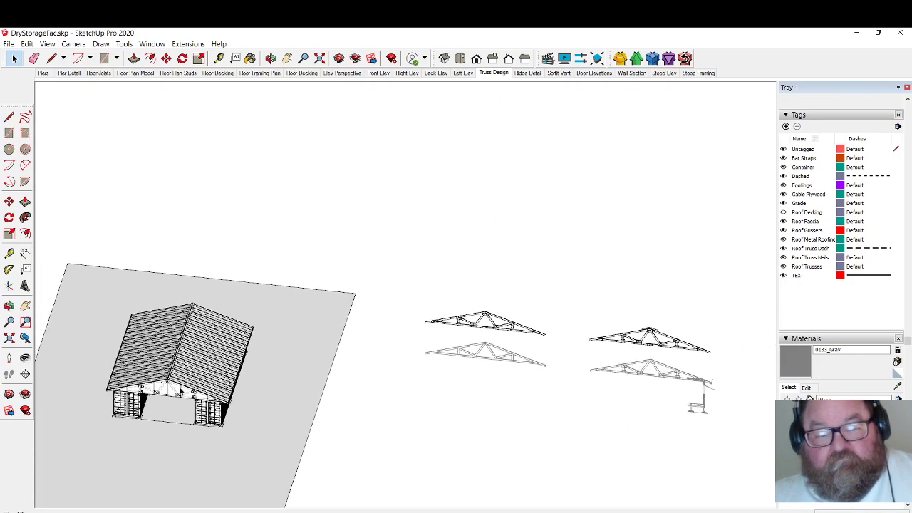
pyautogui.scroll(10, 180, 391)
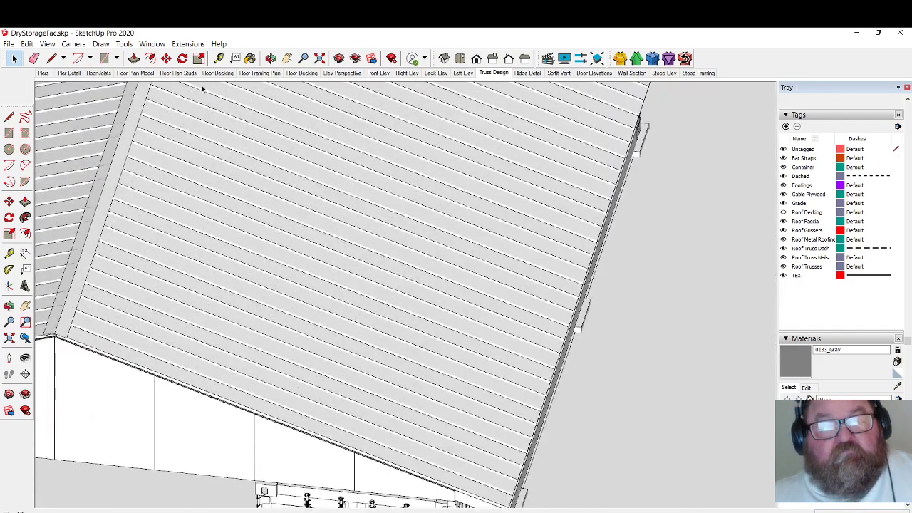
pyautogui.click(270, 58)
pyautogui.moveTo(456, 366); pyautogui.dragTo(319, 281)
pyautogui.scroll(5, 309, 340)
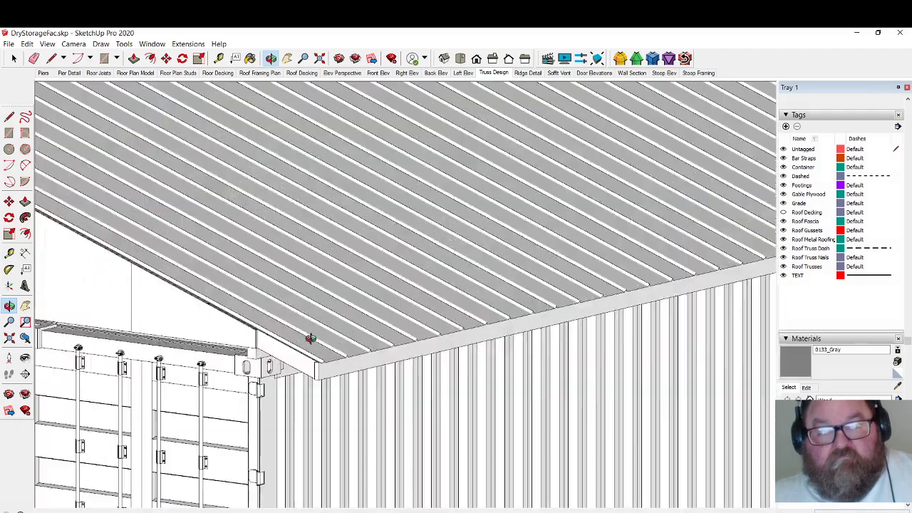
pyautogui.scroll(6, 306, 363)
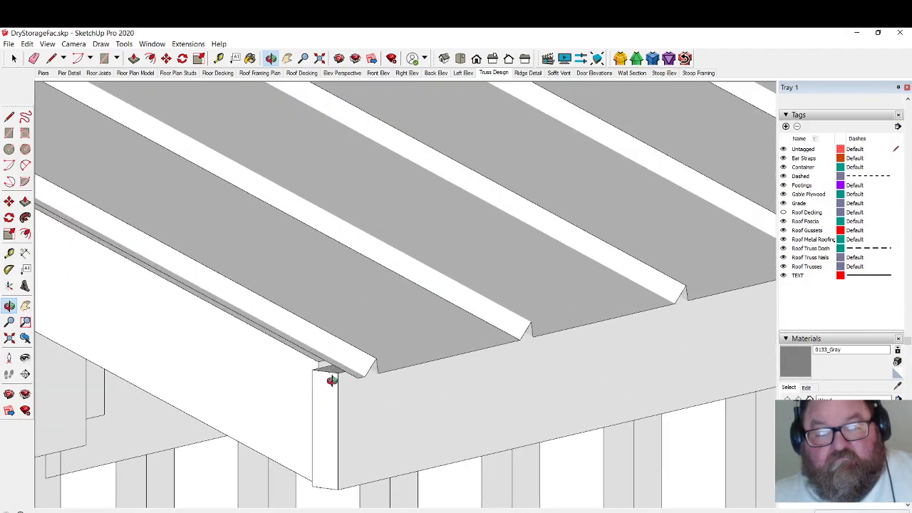
pyautogui.click(12, 59)
pyautogui.scroll(-5, 319, 285)
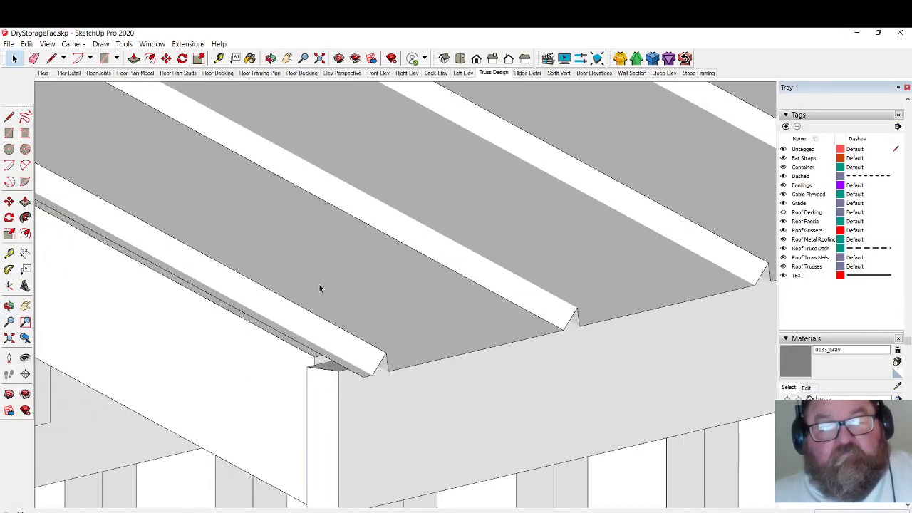
# Select the storage building's metal roofing and switch the camera to Perspective.
pyautogui.click(406, 392)
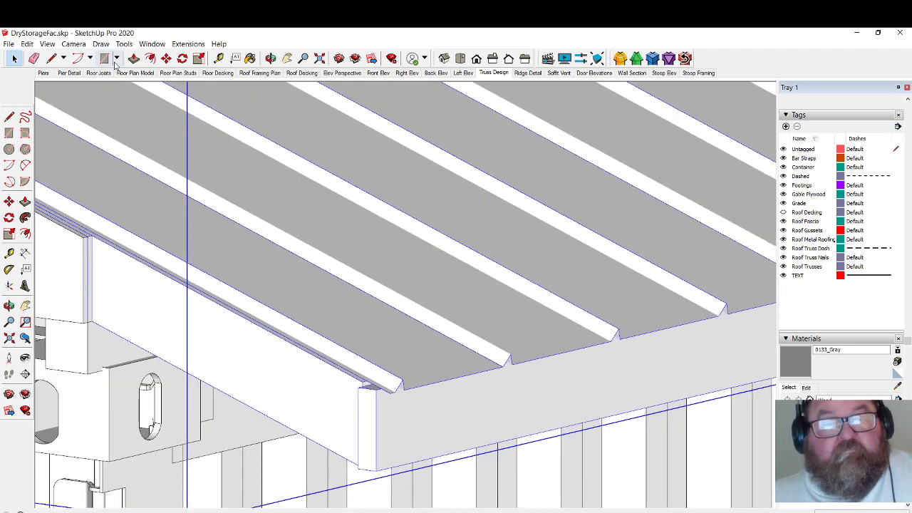
pyautogui.click(73, 44)
pyautogui.click(92, 98)
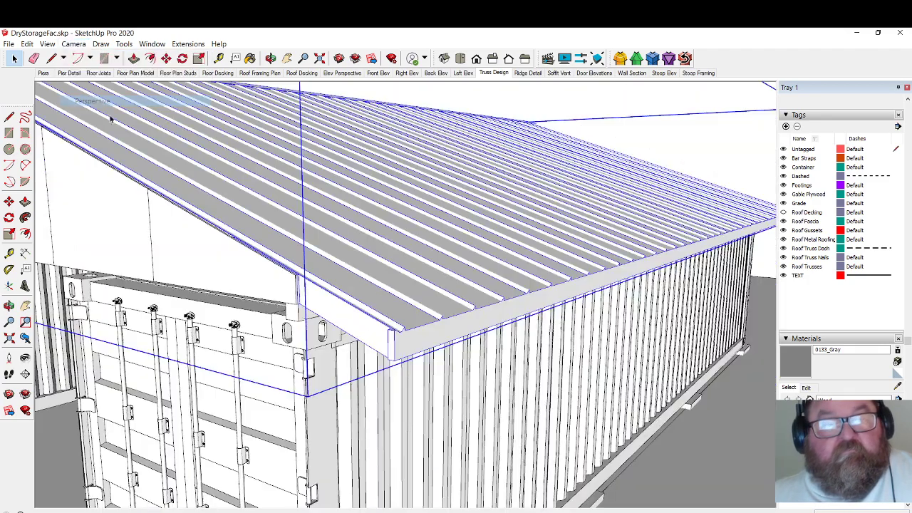
# Open the roofing group and copy the second ribbed metal panel in from the eave corner.
pyautogui.scroll(5, 403, 320)
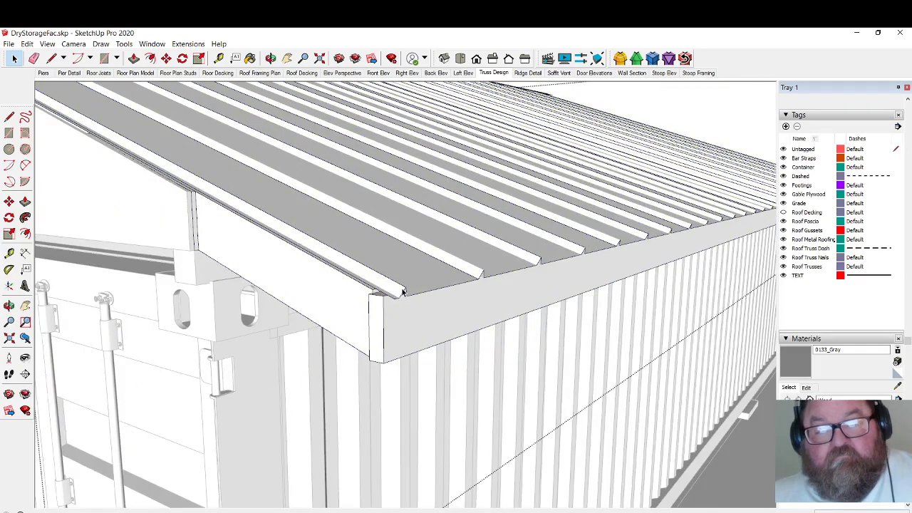
pyautogui.click(403, 292)
pyautogui.doubleClick(402, 292)
pyautogui.click(402, 292)
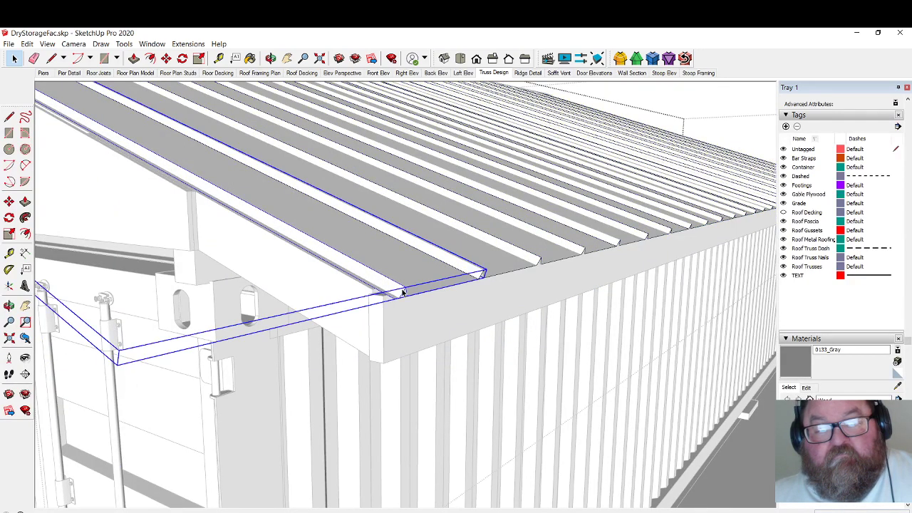
pyautogui.click(530, 264)
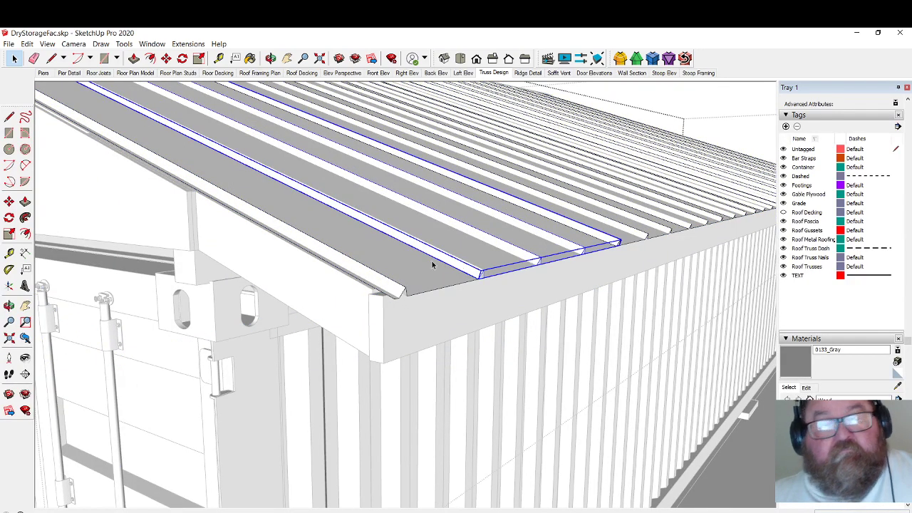
pyautogui.click(47, 44)
pyautogui.moveTo(26, 45)
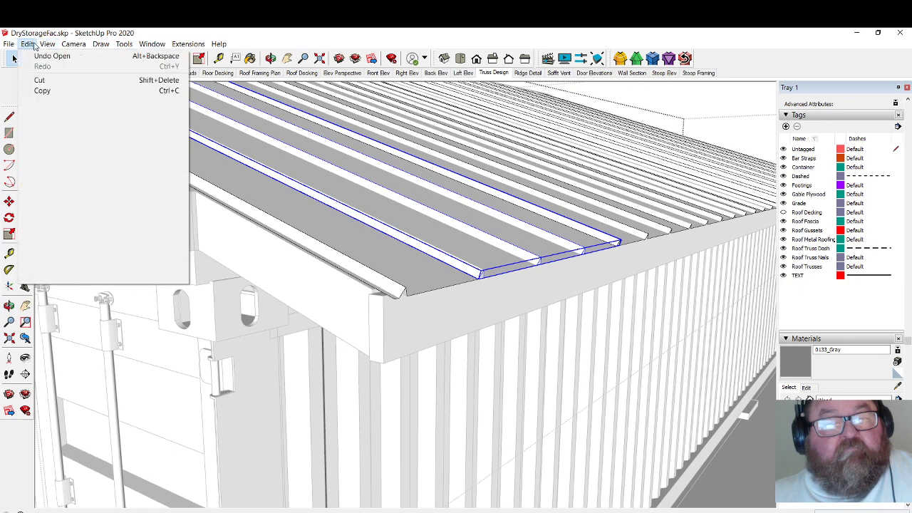
pyautogui.click(36, 91)
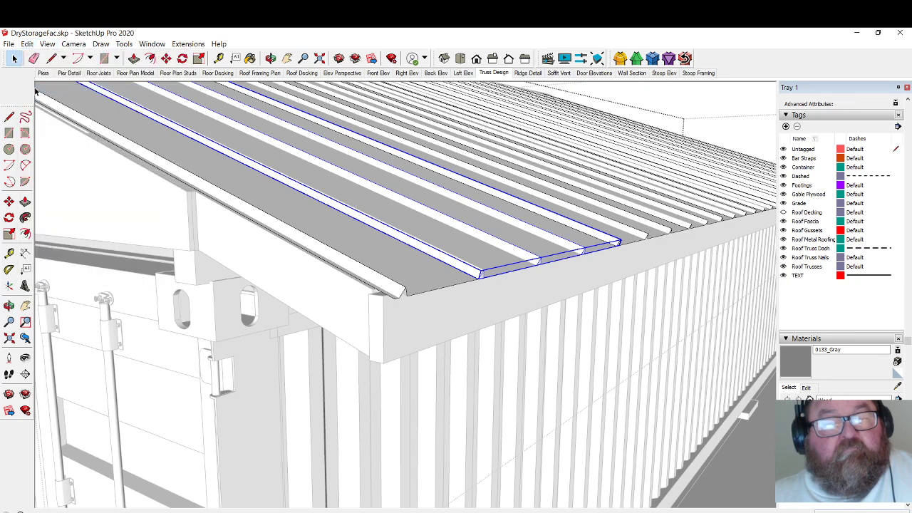
# Reopen BarnProject.skp, discarding the changes to DryStorageFac.skp.
pyautogui.click(8, 44)
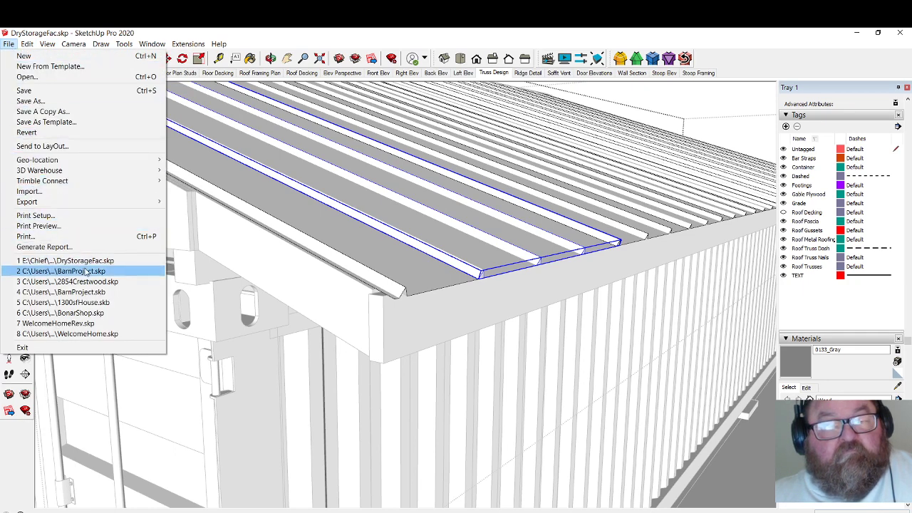
pyautogui.click(86, 272)
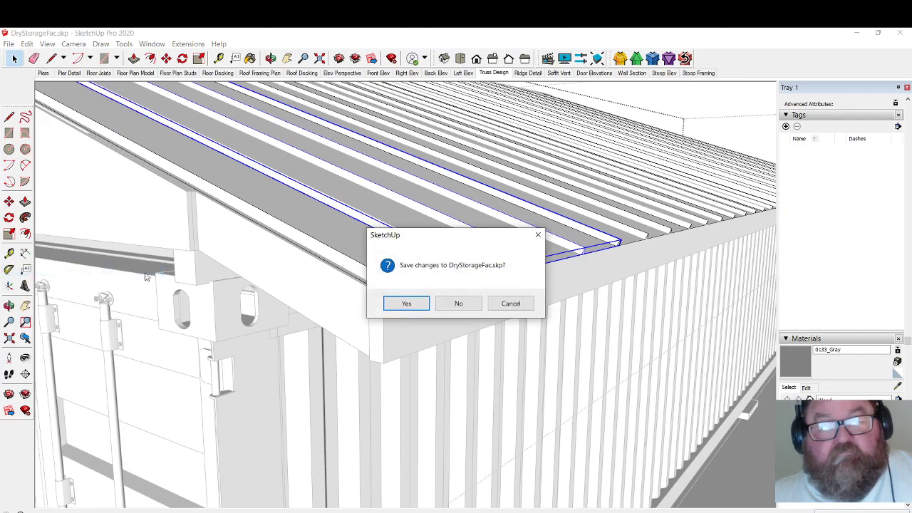
pyautogui.click(471, 307)
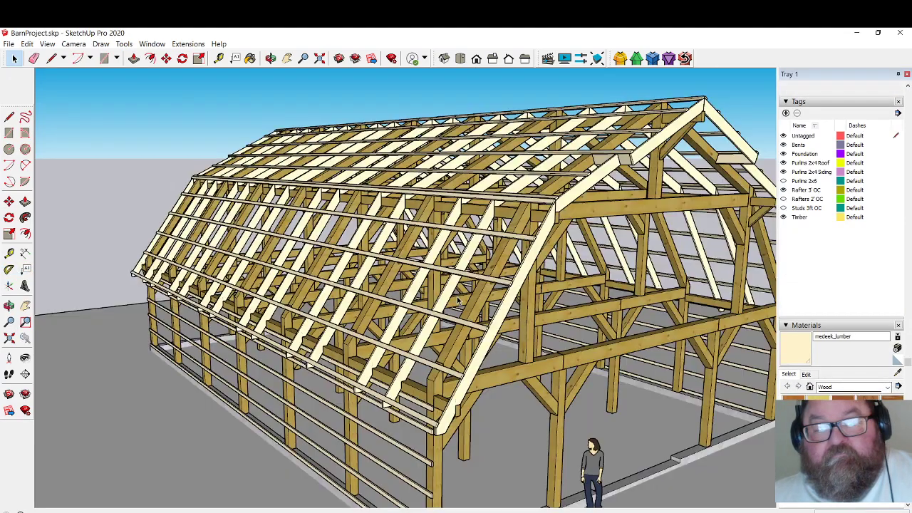
# Paste the copied roof panel onto the ground outside the barn, alongside its long wall near the front corner.
pyautogui.click(28, 45)
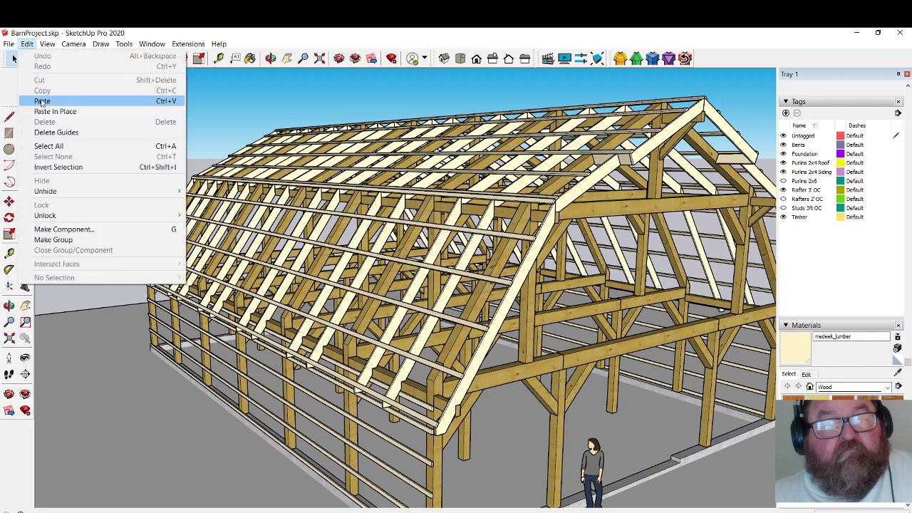
pyautogui.click(41, 100)
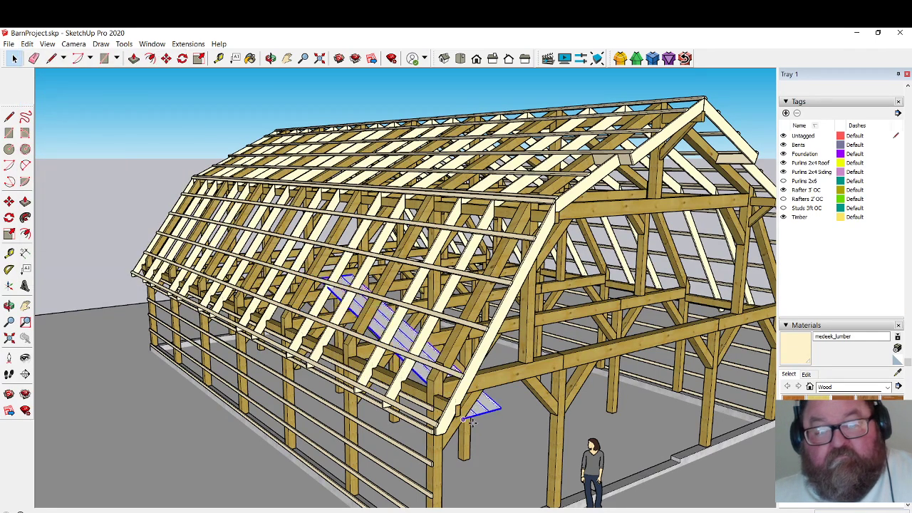
pyautogui.scroll(-2, 417, 420)
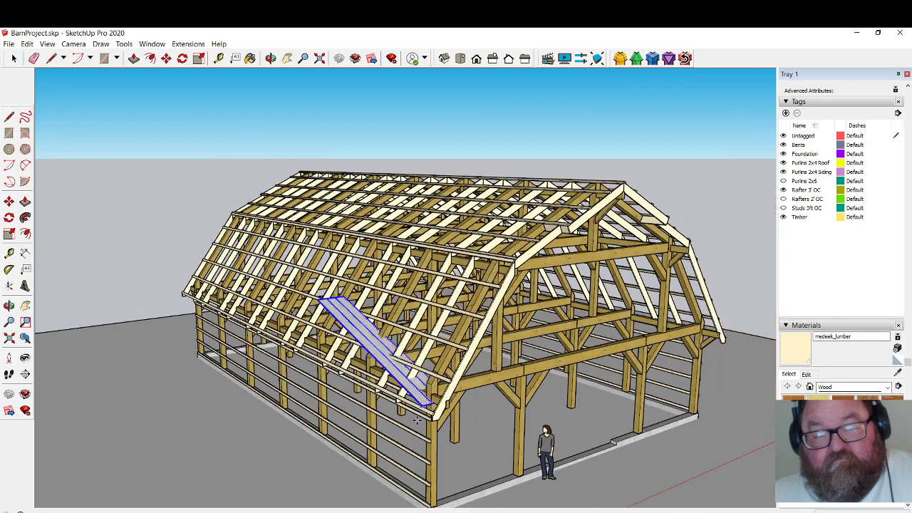
pyautogui.click(341, 496)
pyautogui.scroll(-2, 350, 454)
pyautogui.scroll(8, 351, 452)
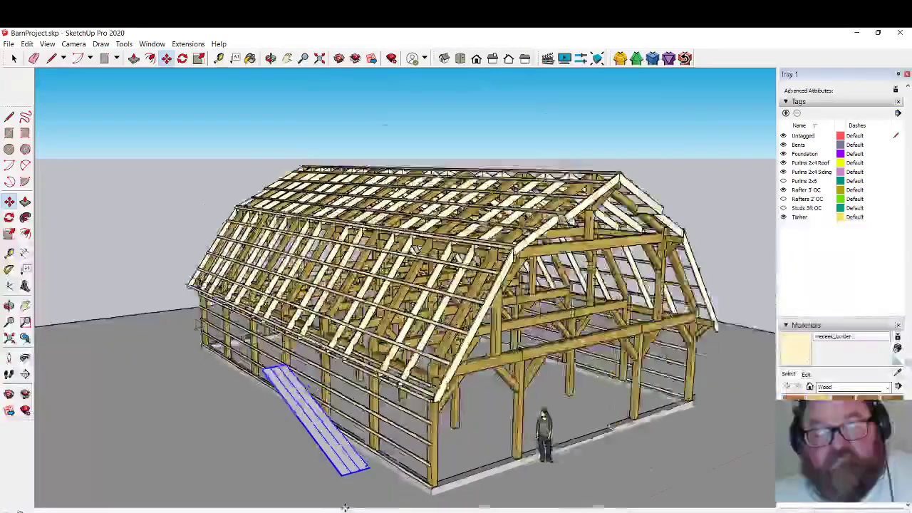
pyautogui.scroll(4, 336, 446)
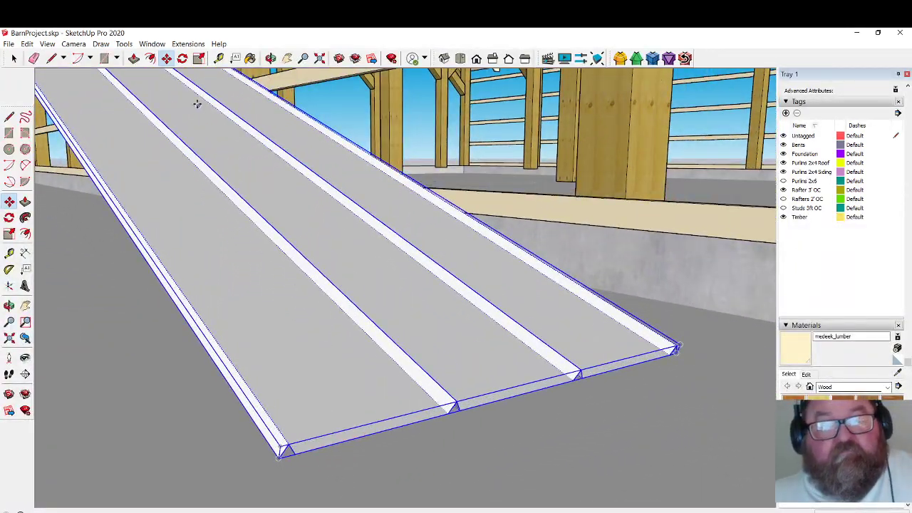
# Examine the pasted panel's lower end and rib profile from several angles.
pyautogui.click(182, 59)
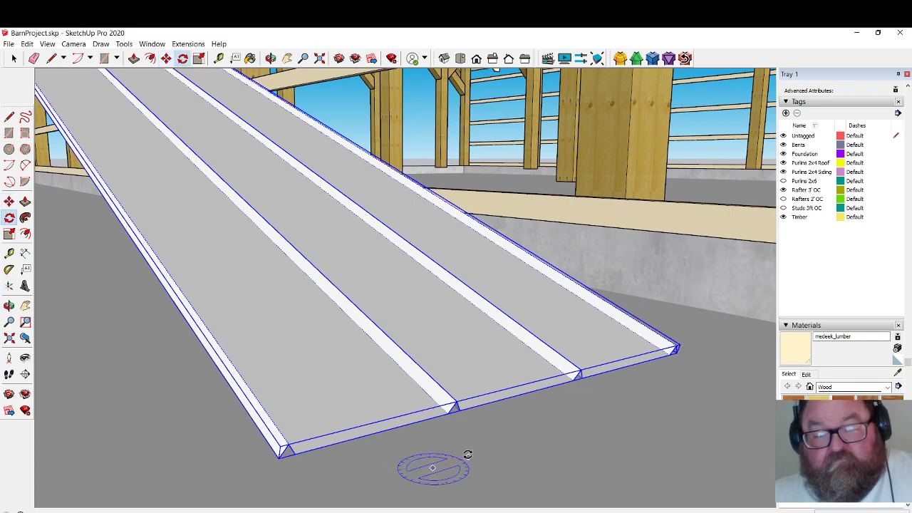
pyautogui.moveTo(467, 455); pyautogui.dragTo(475, 491, button='middle')
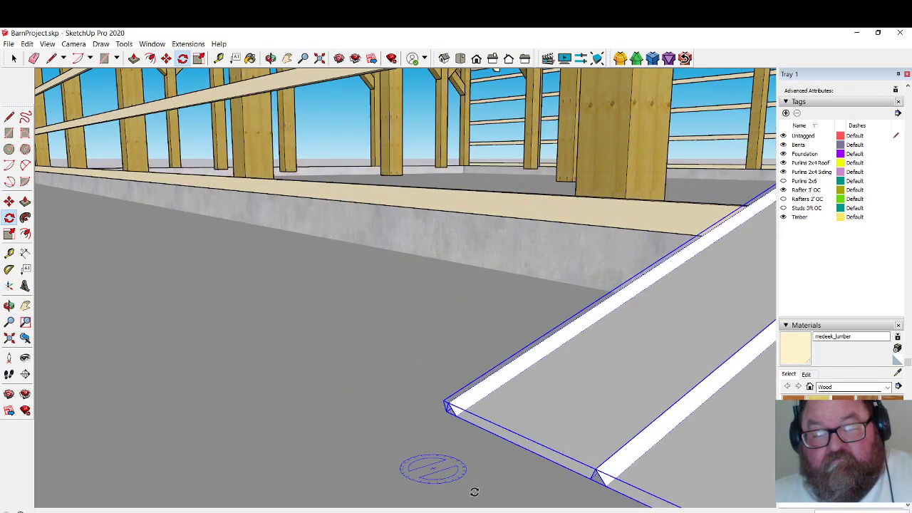
pyautogui.scroll(-5, 284, 396)
pyautogui.scroll(2, 532, 499)
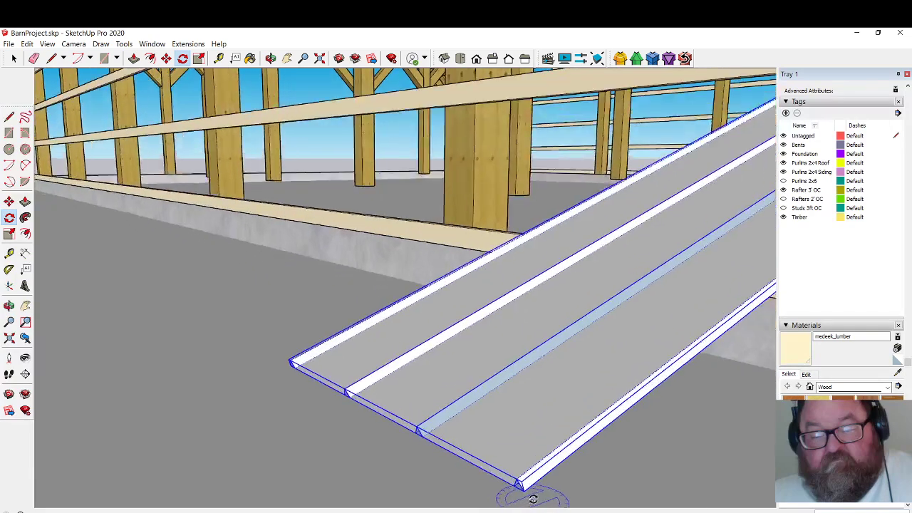
pyautogui.scroll(6, 532, 500)
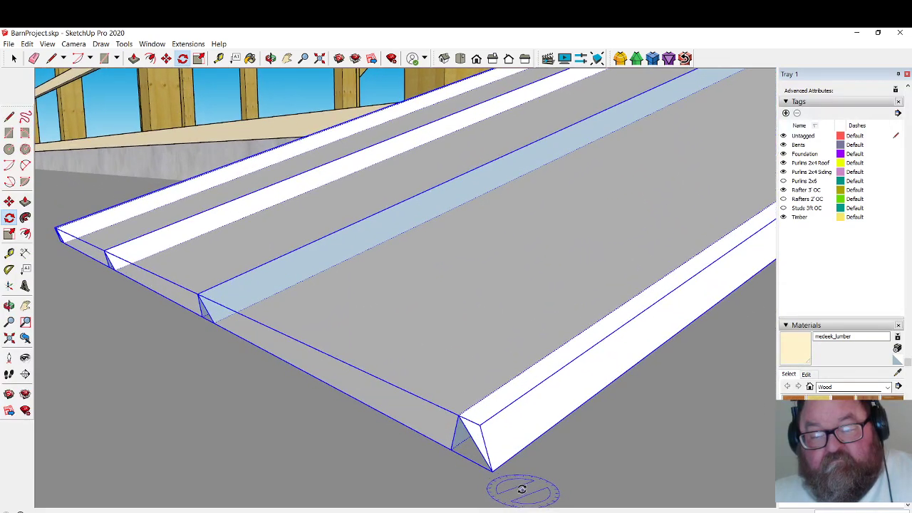
pyautogui.press('m')
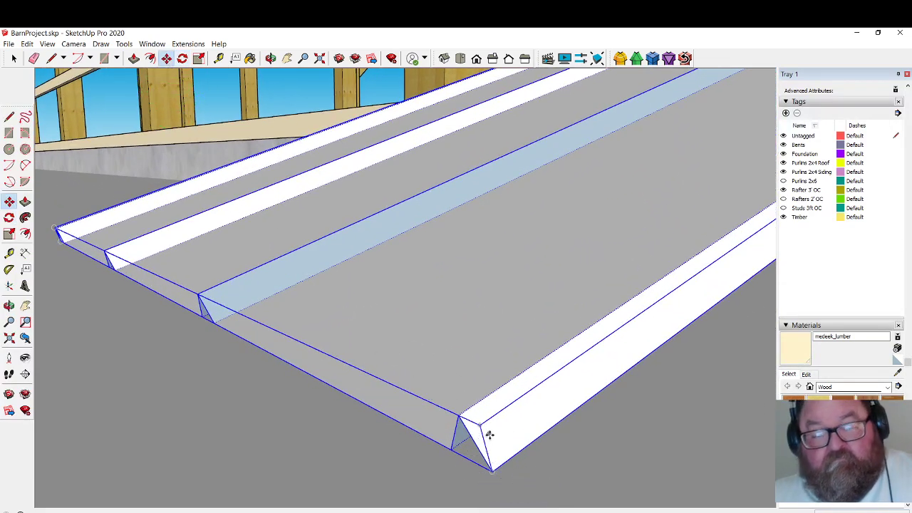
pyautogui.scroll(-8, 491, 470)
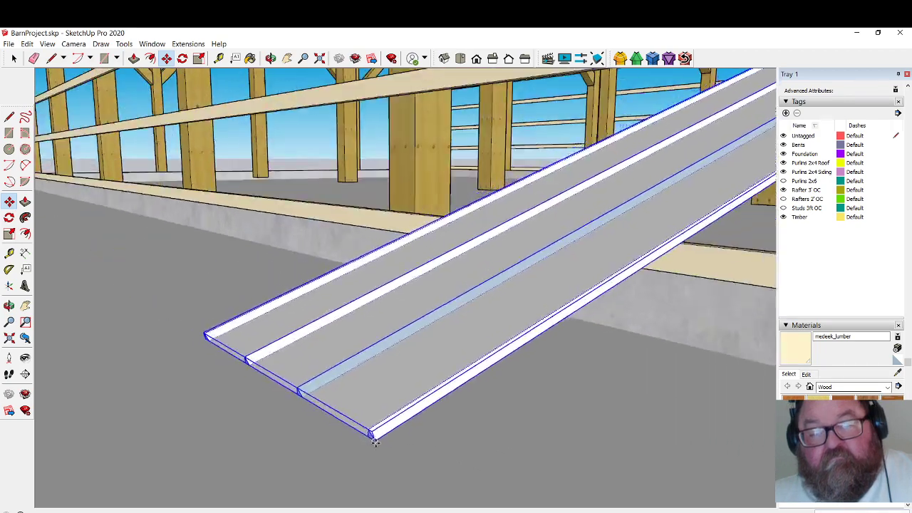
pyautogui.scroll(-3, 377, 443)
pyautogui.scroll(5, 396, 452)
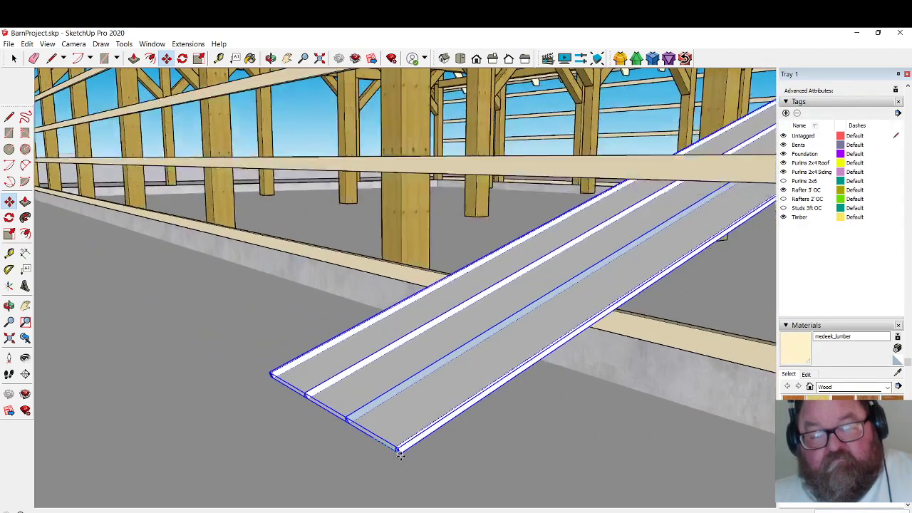
pyautogui.scroll(5, 346, 409)
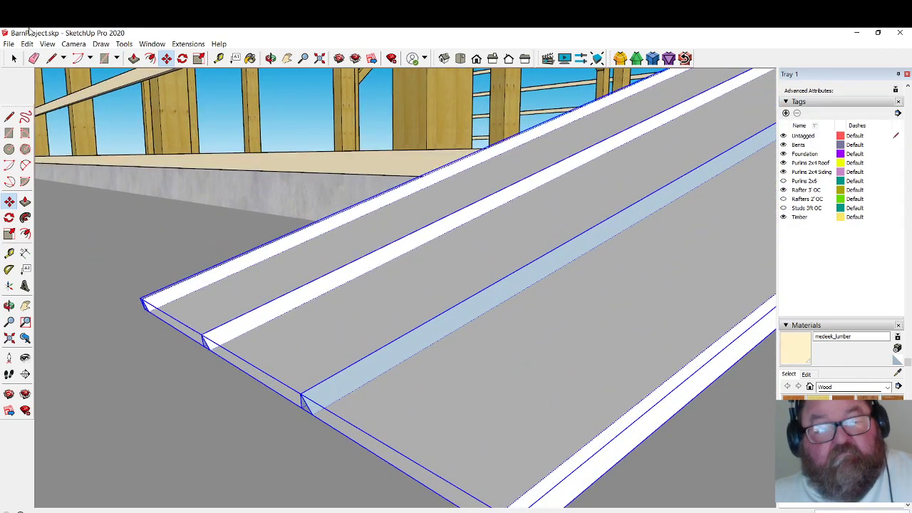
# Open the panel component and repaint its light-blue rib face with Color M00 sampled from the panel.
pyautogui.click(15, 59)
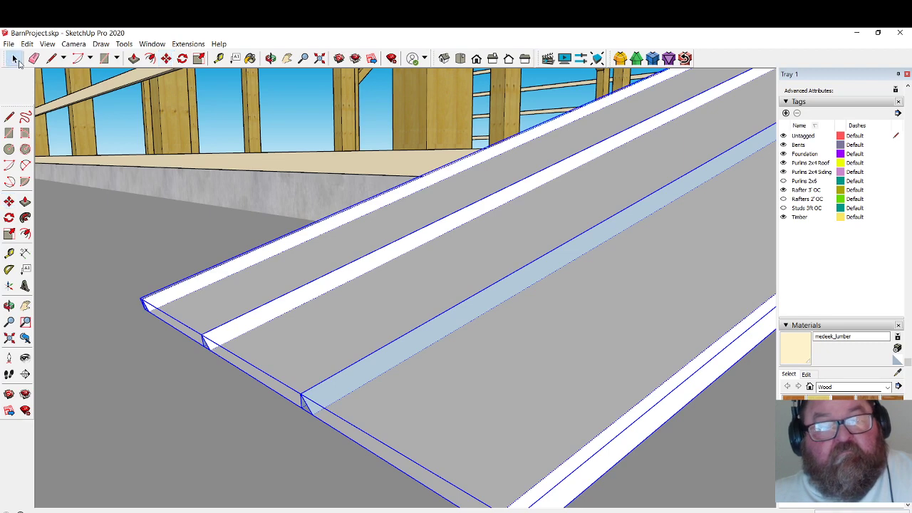
pyautogui.tripleClick(456, 362)
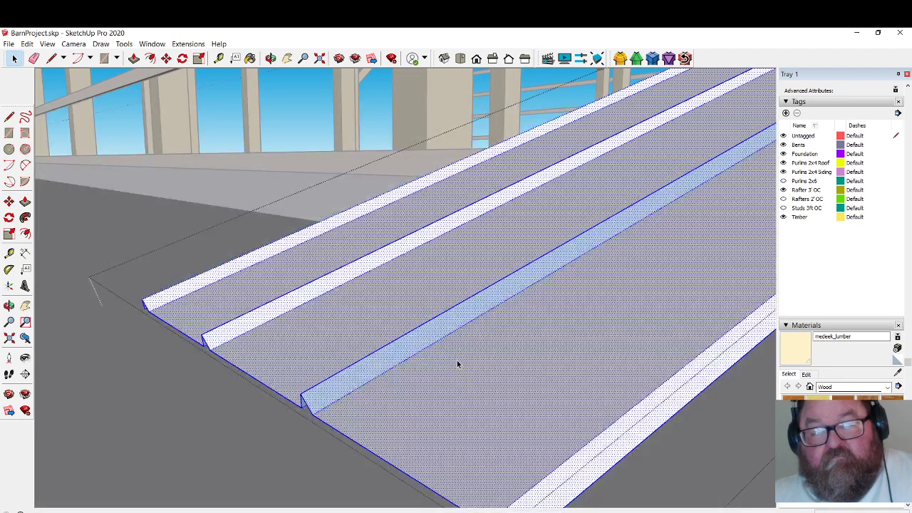
pyautogui.click(251, 60)
pyautogui.click(898, 373)
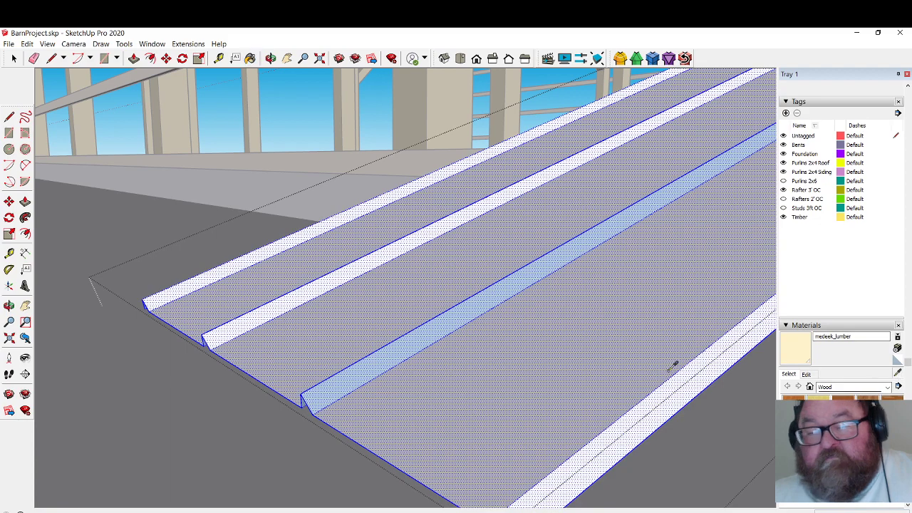
pyautogui.click(552, 345)
pyautogui.click(462, 314)
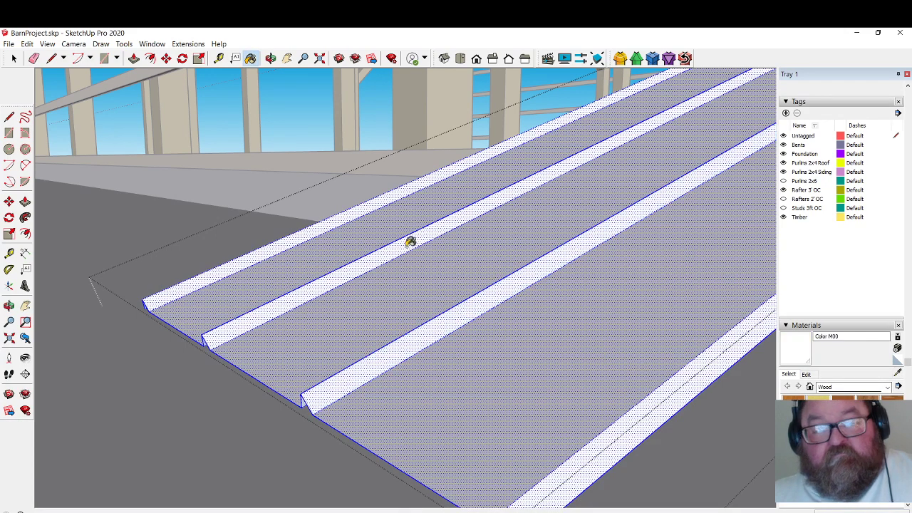
# Close the panel component and move the whole panel by its lower outer corner to the front end of the lowest roof purlin.
pyautogui.click(270, 59)
pyautogui.moveTo(340, 220); pyautogui.dragTo(316, 217)
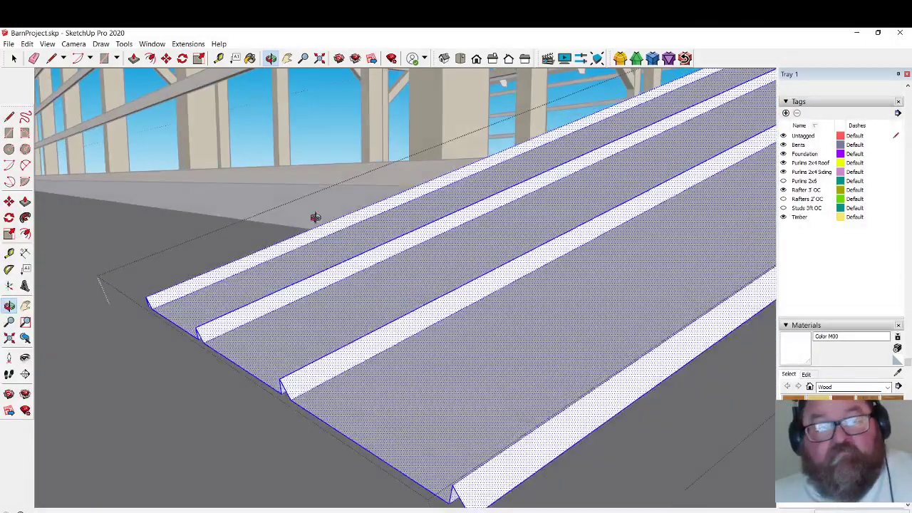
pyautogui.click(14, 58)
pyautogui.click(310, 285)
pyautogui.rightClick(310, 285)
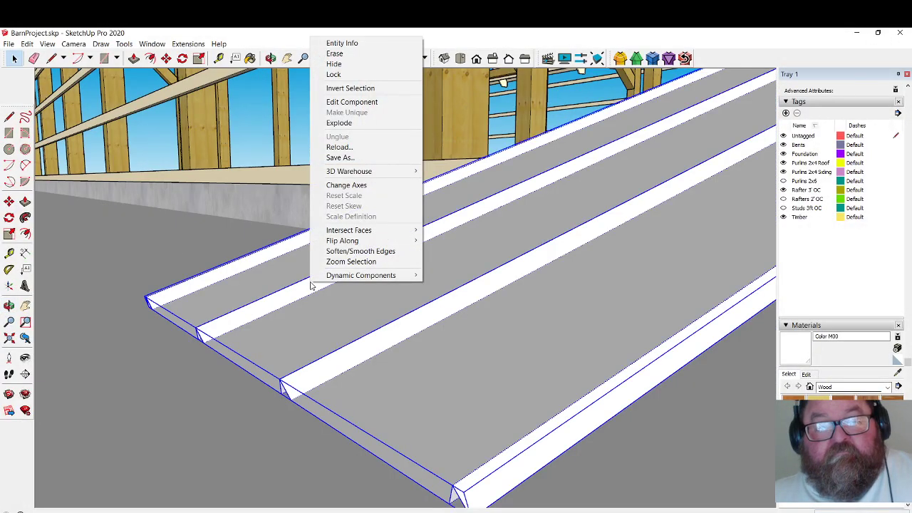
pyautogui.click(166, 59)
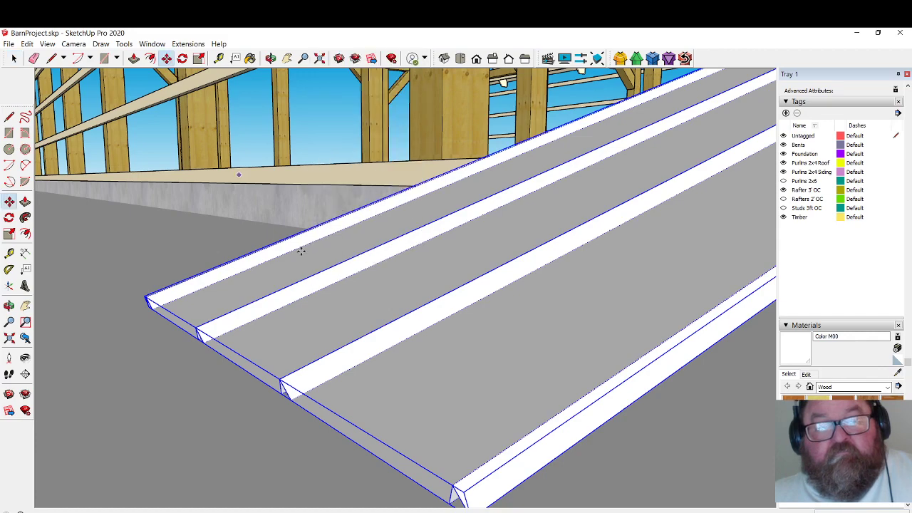
pyautogui.scroll(-1, 399, 386)
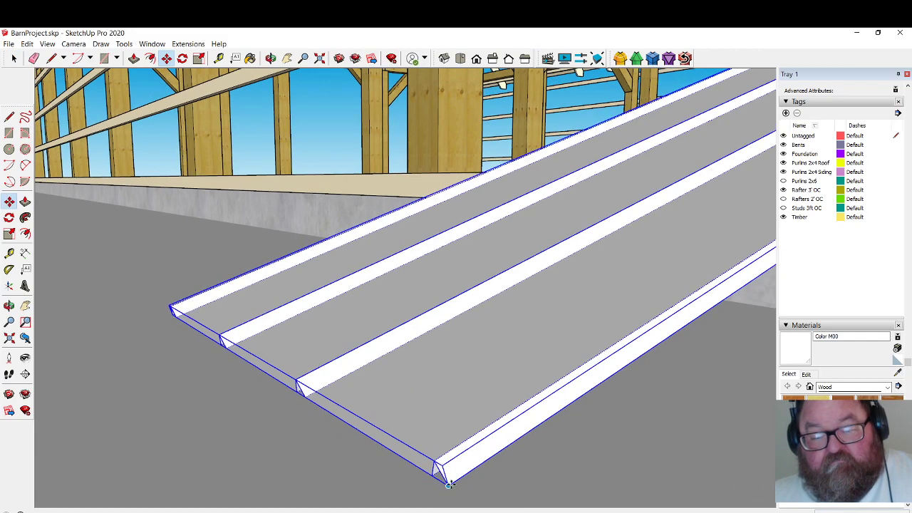
pyautogui.scroll(-8, 450, 484)
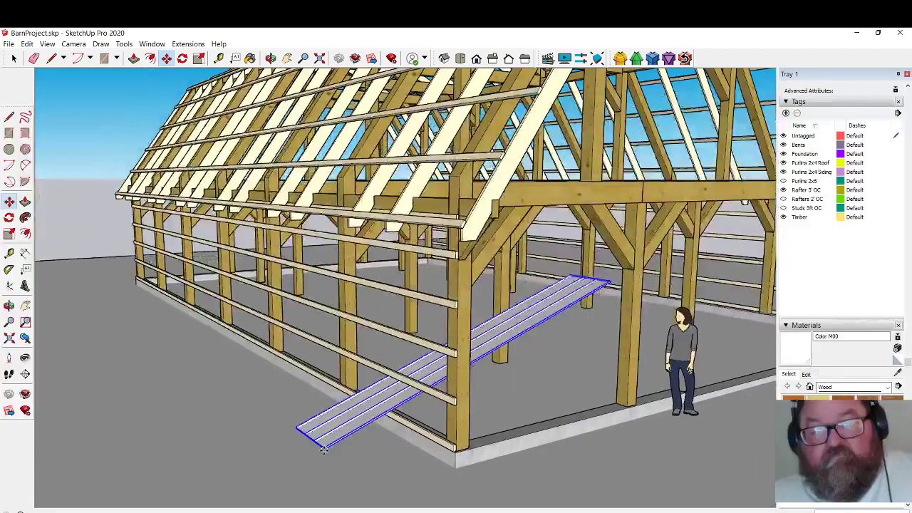
pyautogui.click(323, 450)
pyautogui.scroll(10, 470, 213)
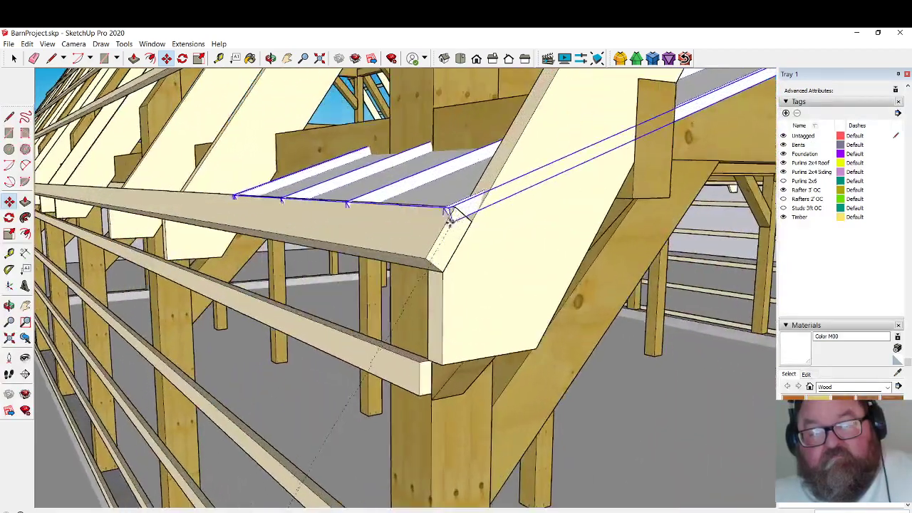
pyautogui.scroll(8, 449, 213)
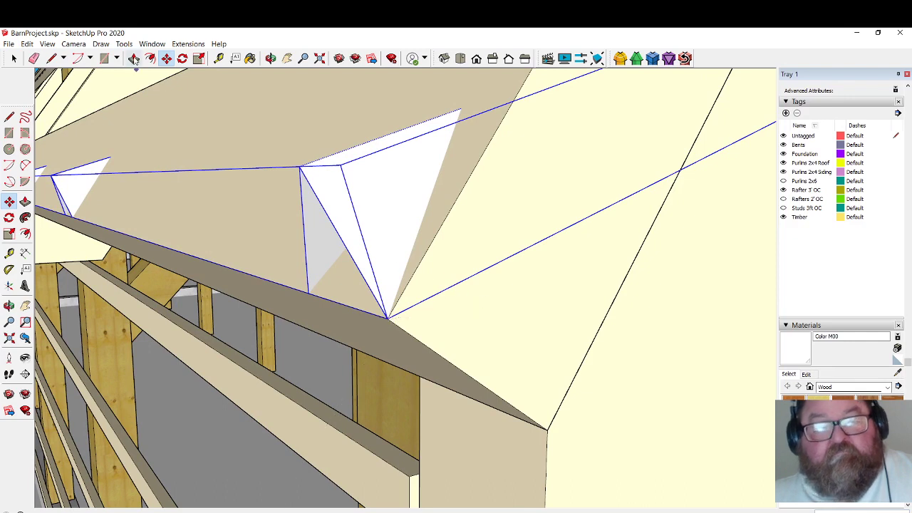
# Rotate the panel about its lower outer corner so it follows the slope of the lower roof.
pyautogui.click(183, 58)
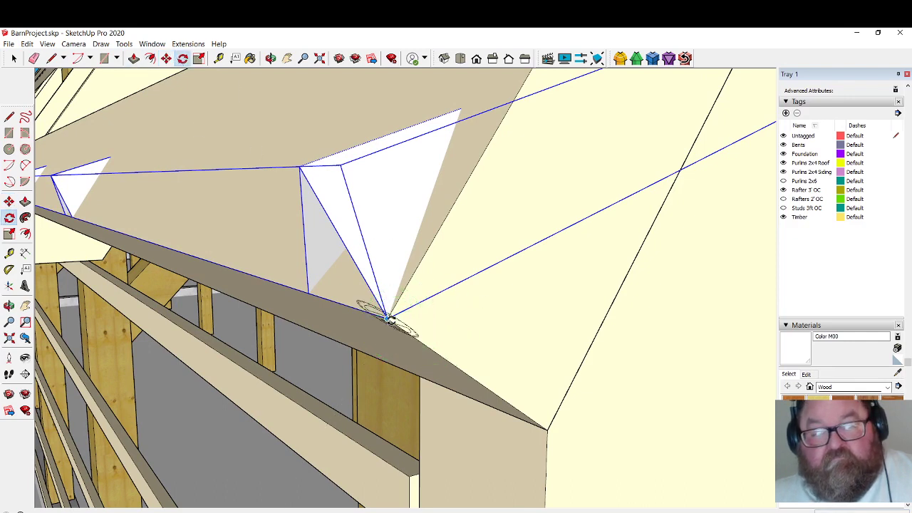
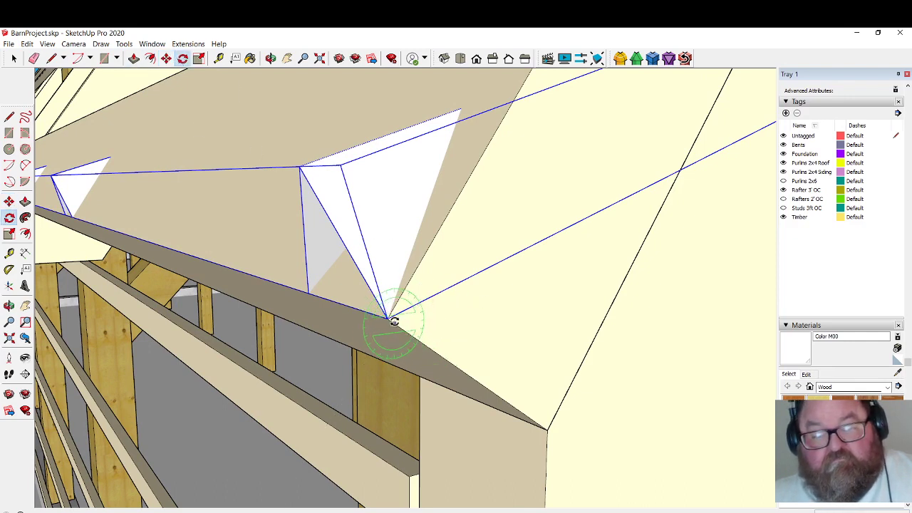
pyautogui.click(492, 266)
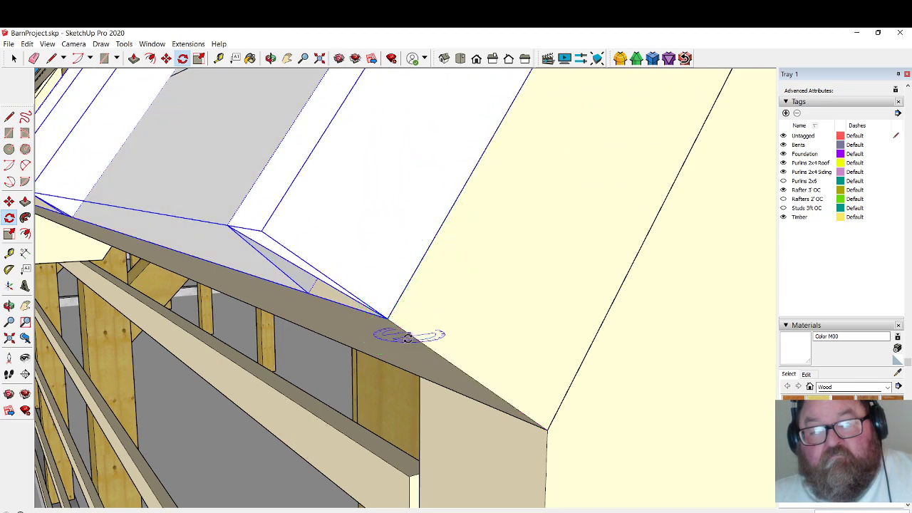
pyautogui.moveTo(407, 337); pyautogui.dragTo(429, 390, button='middle')
pyautogui.scroll(5, 437, 388)
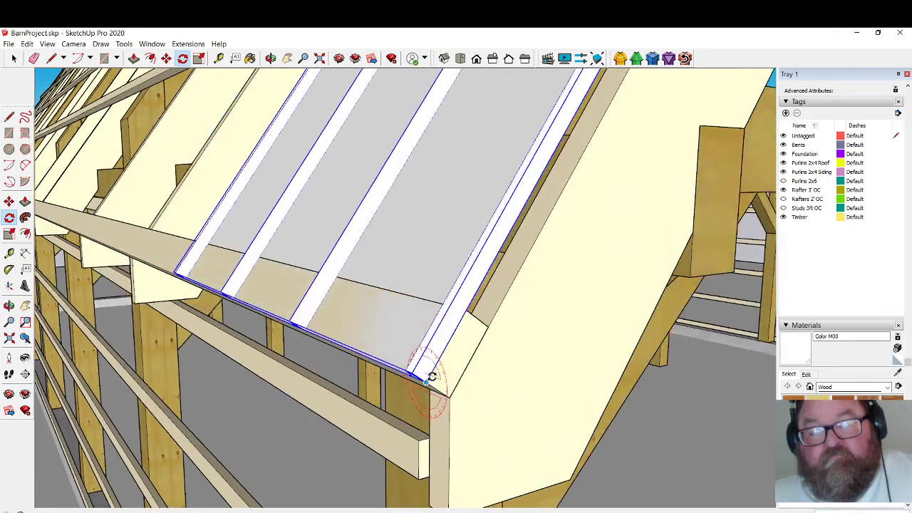
# Adjust the rotated panel's position on the lowest purlin at the front eave corner with the Move tool.
pyautogui.click(166, 58)
pyautogui.click(456, 403)
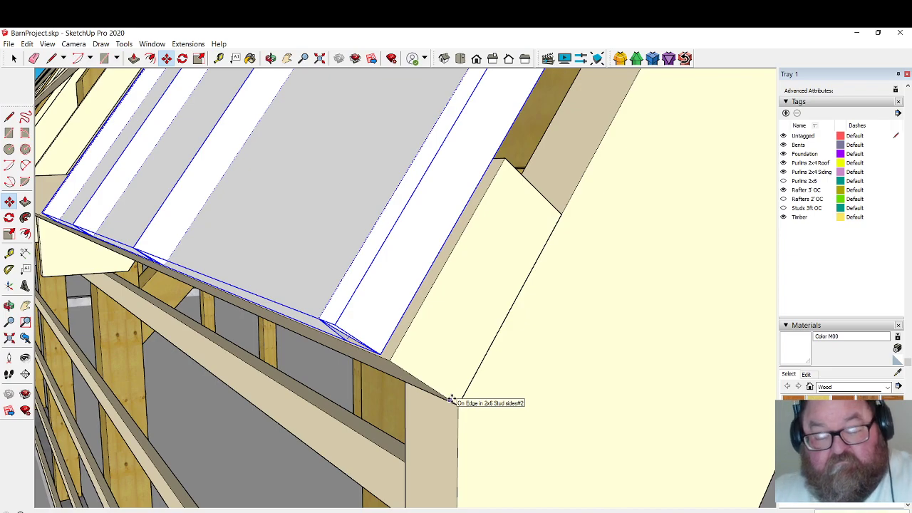
pyautogui.press('Return')
pyautogui.moveTo(451, 399); pyautogui.dragTo(551, 438, button='middle')
pyautogui.scroll(-4, 533, 436)
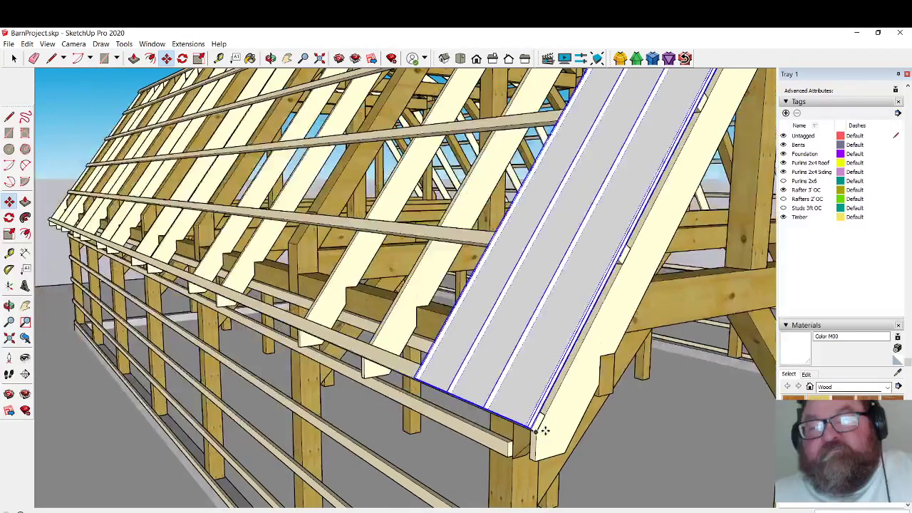
pyautogui.scroll(-3, 543, 430)
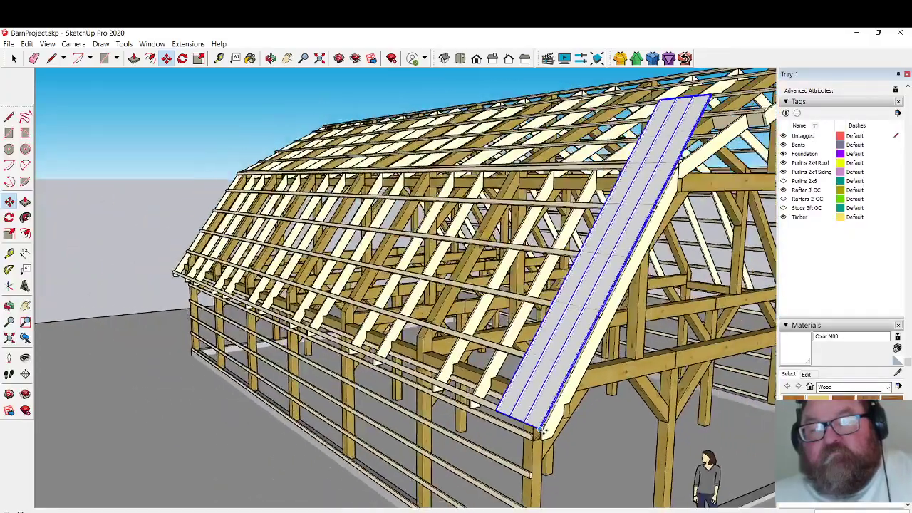
# Open the panel component and shorten the panel by moving its upper end edges down to the purlin at the roof break.
pyautogui.click(271, 59)
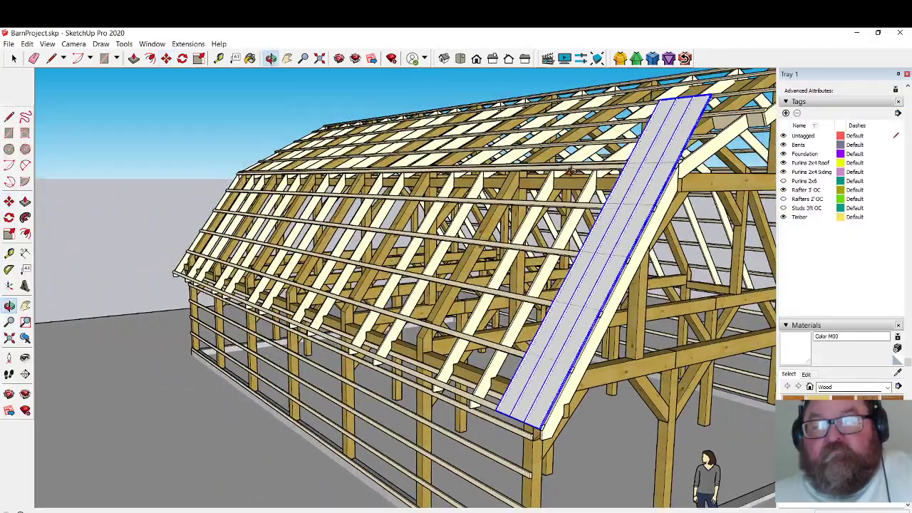
pyautogui.moveTo(570, 171); pyautogui.dragTo(556, 327)
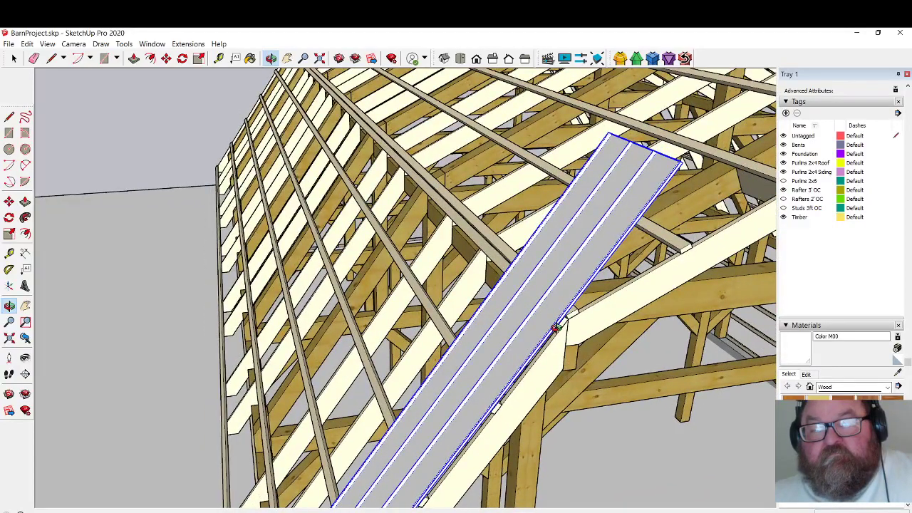
pyautogui.click(14, 58)
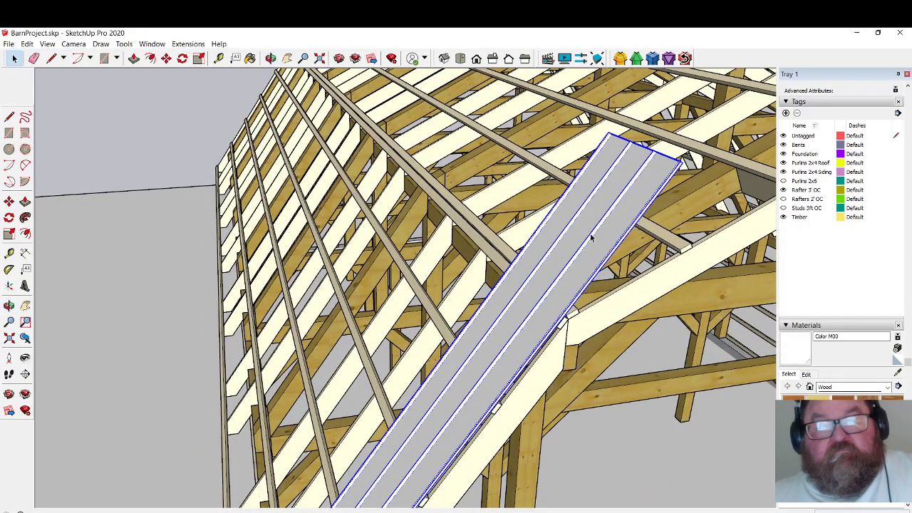
pyautogui.doubleClick(608, 221)
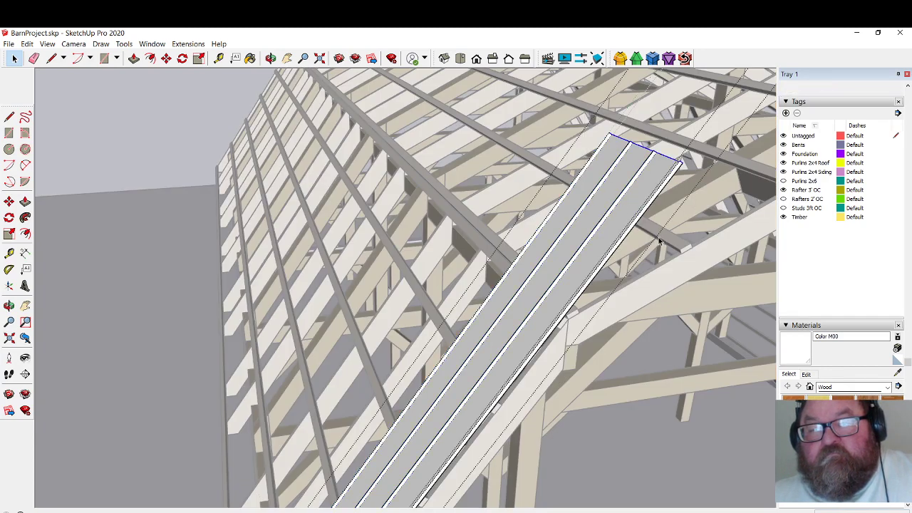
pyautogui.click(163, 60)
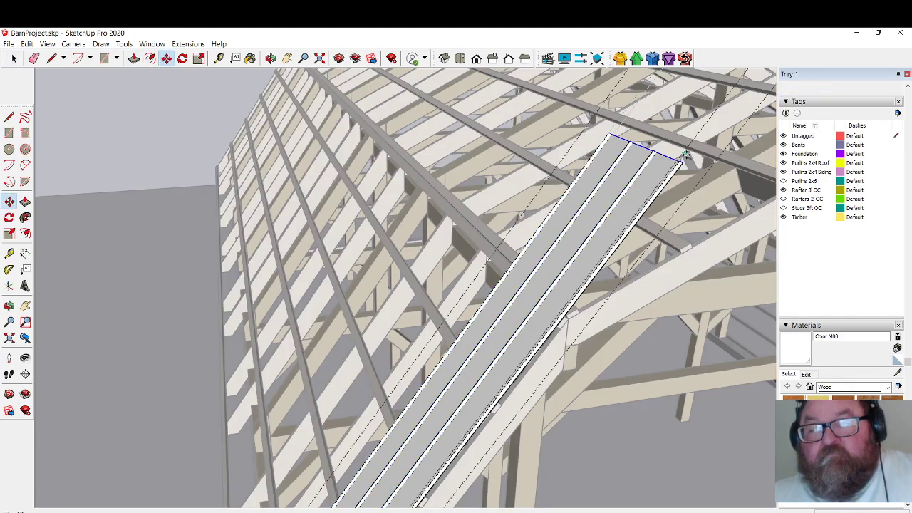
pyautogui.moveTo(681, 164); pyautogui.dragTo(562, 313)
pyautogui.scroll(6, 559, 331)
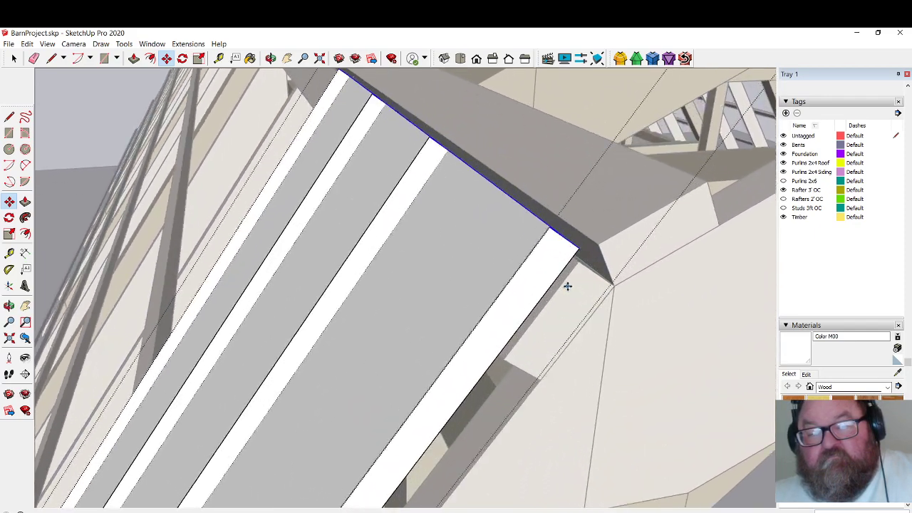
# Move the panel's upper end edges slightly farther down the slope, leaving a small gap below the upper roof's lowest purlin.
pyautogui.moveTo(567, 286); pyautogui.dragTo(572, 264, button='middle')
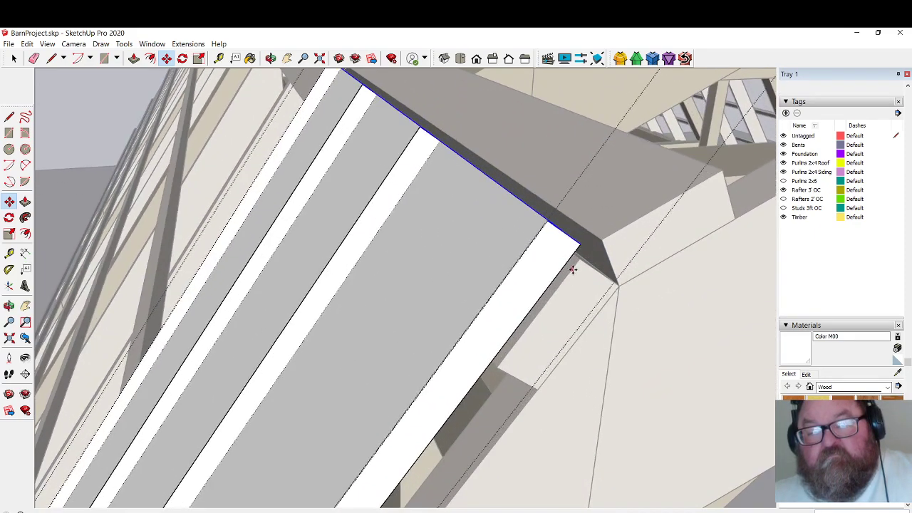
pyautogui.scroll(-2, 649, 285)
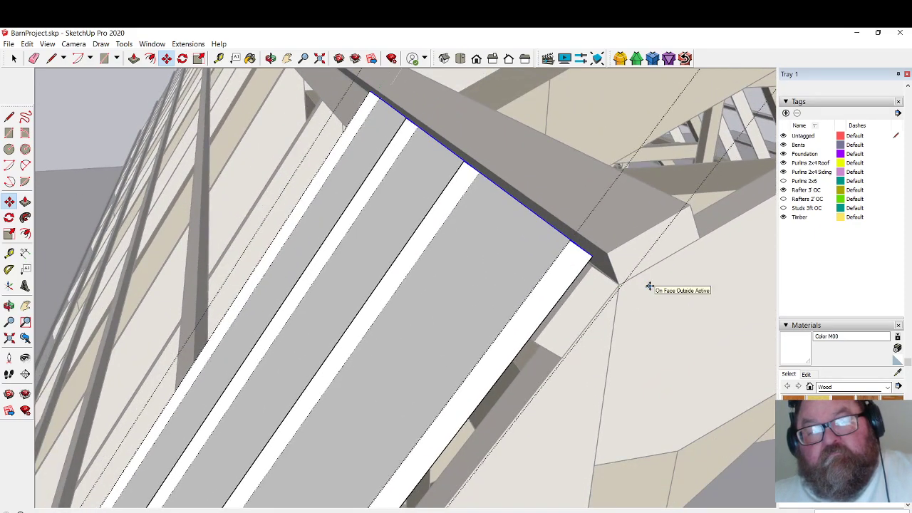
pyautogui.scroll(-3, 650, 286)
pyautogui.scroll(-1, 649, 286)
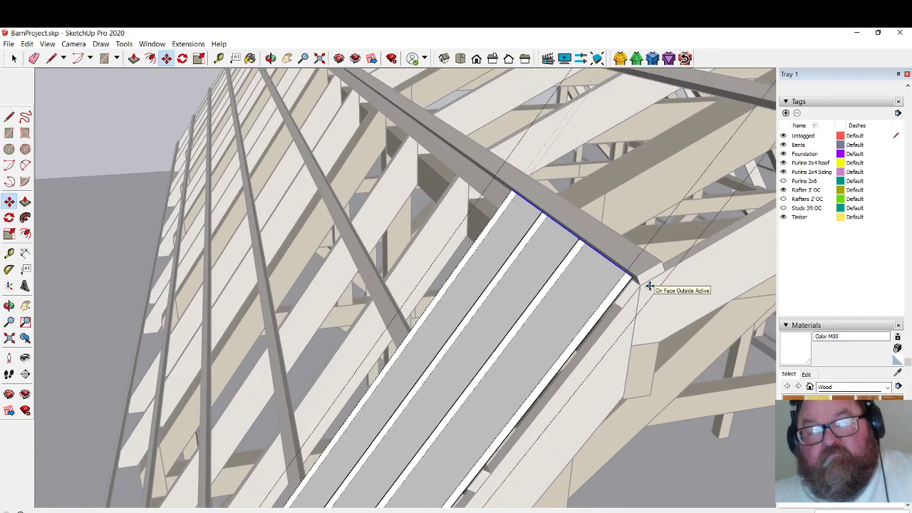
pyautogui.scroll(5, 649, 286)
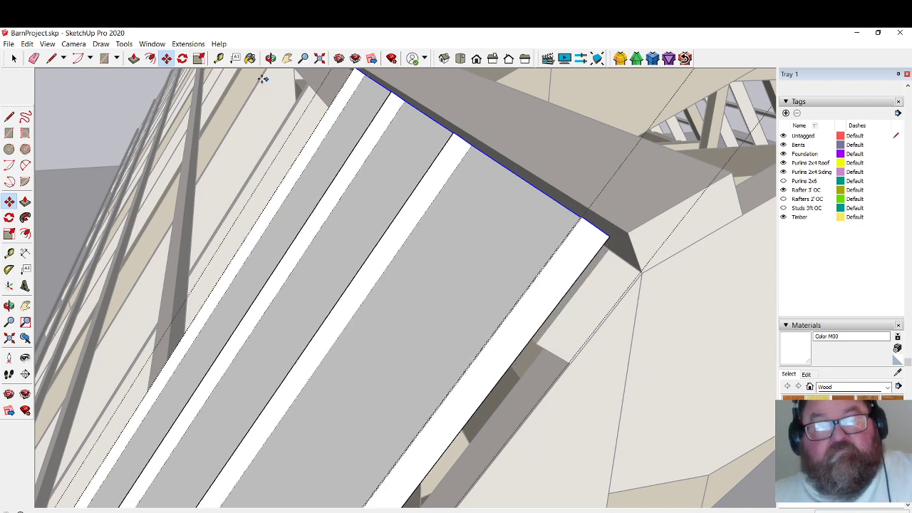
pyautogui.click(219, 58)
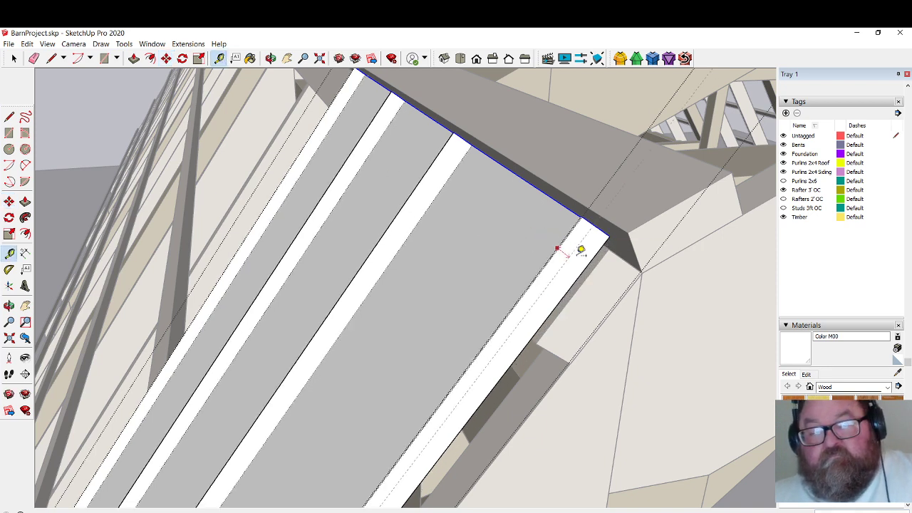
pyautogui.moveTo(521, 228); pyautogui.dragTo(568, 239, button='middle')
pyautogui.click(166, 59)
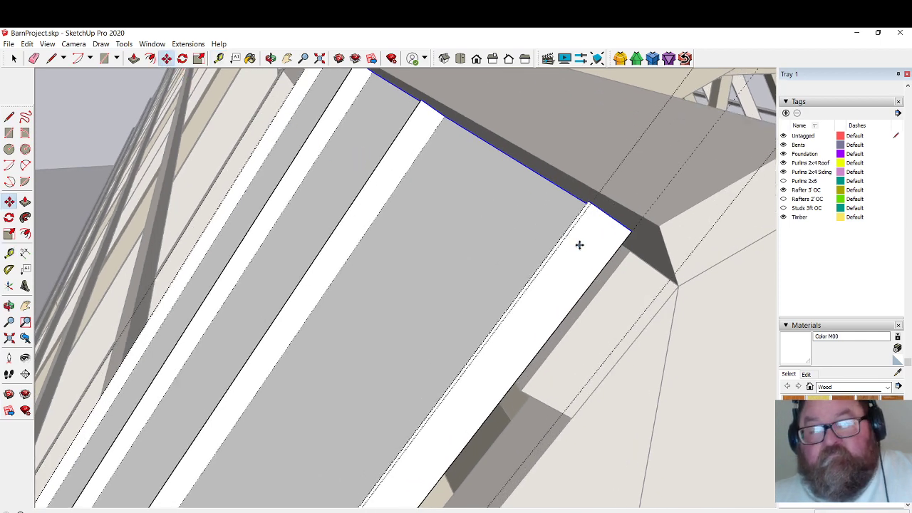
pyautogui.click(631, 232)
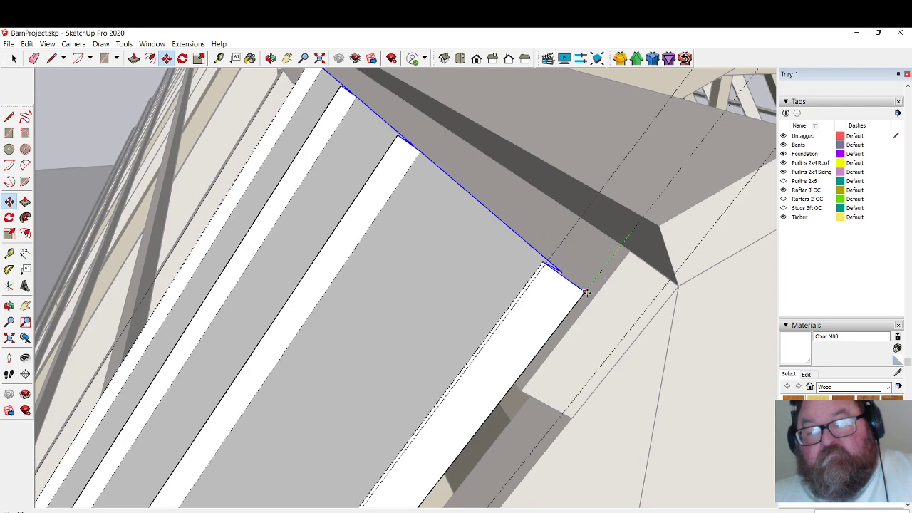
pyautogui.moveTo(587, 293); pyautogui.dragTo(590, 329, button='middle')
pyautogui.scroll(-5, 589, 329)
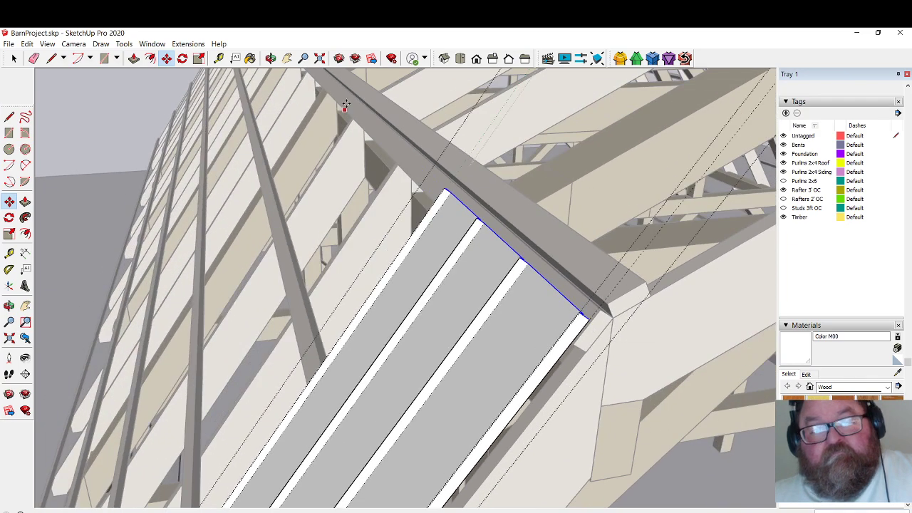
# Close the panel component and select the whole shortened panel from the barn's long side.
pyautogui.click(271, 58)
pyautogui.moveTo(398, 157); pyautogui.dragTo(541, 181)
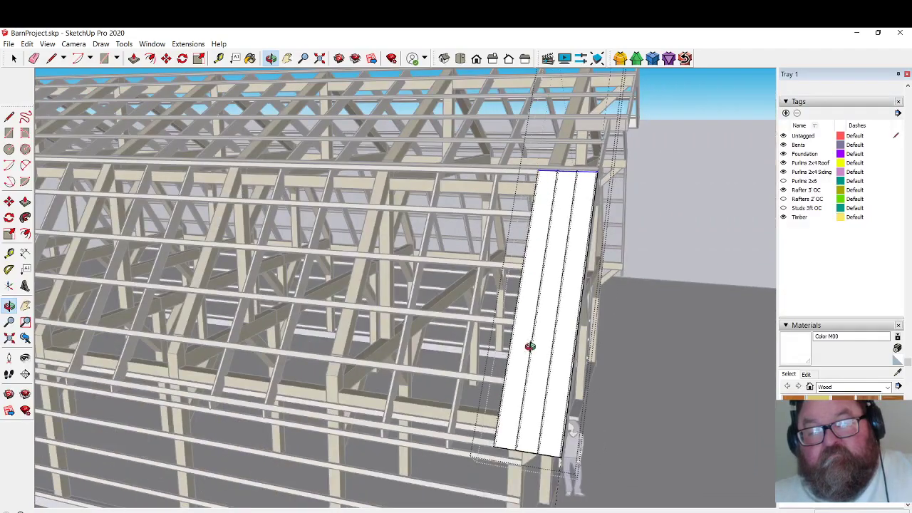
pyautogui.moveTo(530, 346); pyautogui.dragTo(592, 355)
pyautogui.scroll(2, 597, 411)
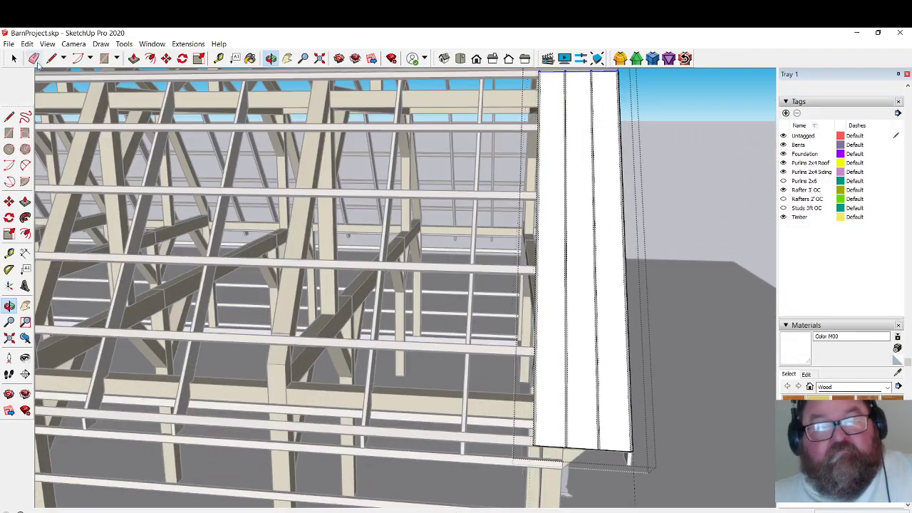
pyautogui.click(14, 58)
pyautogui.click(575, 222)
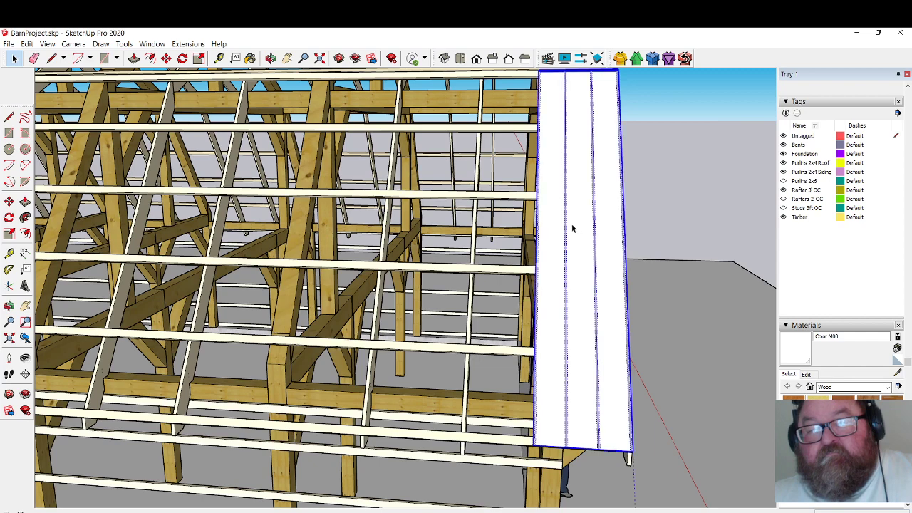
# Copy the panel along the eave with the Move tool so its edge rib overlaps the first panel's opposite rib.
pyautogui.scroll(-2, 571, 224)
pyautogui.scroll(7, 615, 378)
pyautogui.scroll(-3, 569, 351)
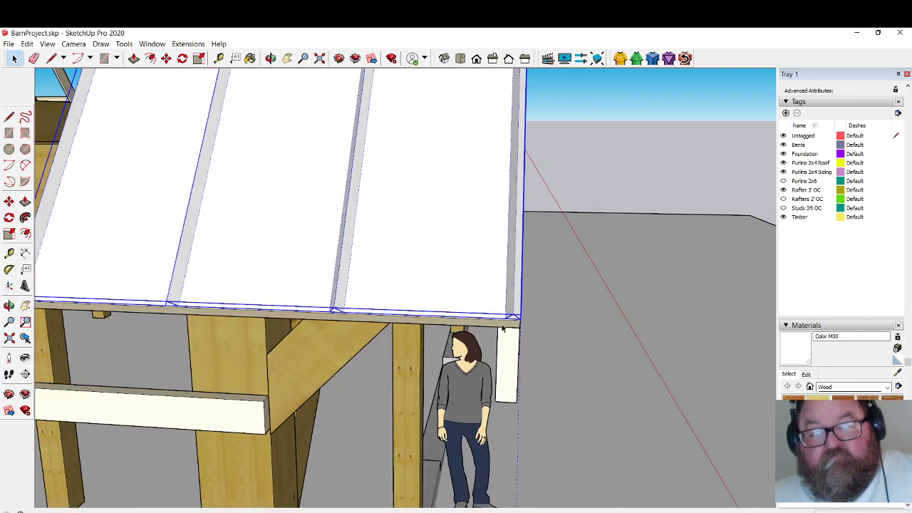
pyautogui.scroll(2, 505, 318)
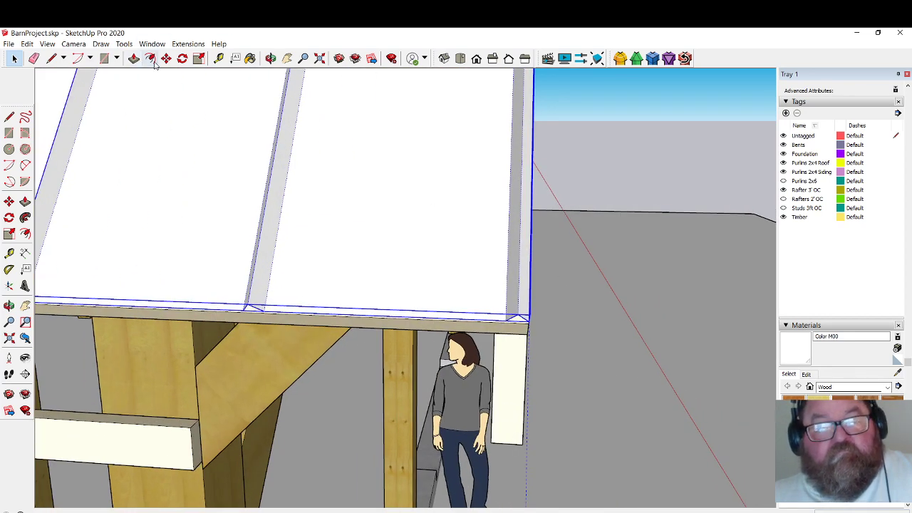
pyautogui.click(166, 58)
pyautogui.click(517, 314)
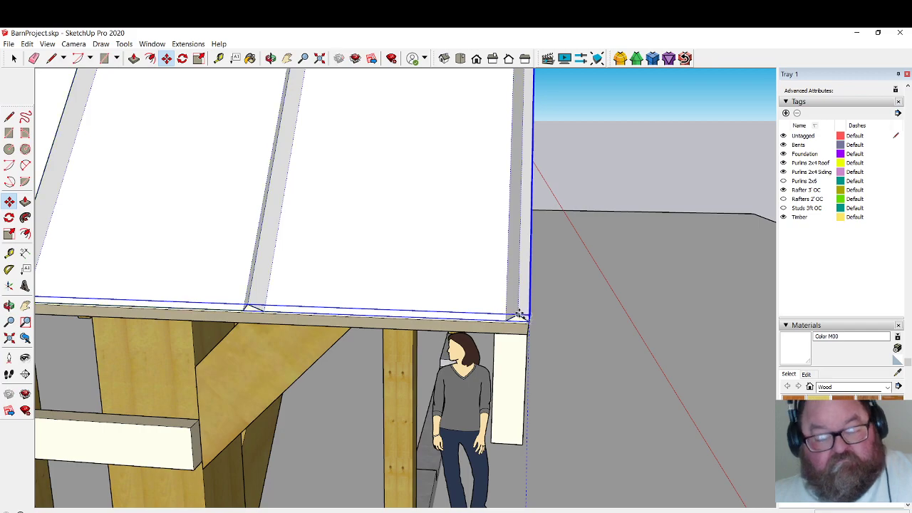
pyautogui.scroll(-4, 587, 318)
pyautogui.scroll(8, 588, 318)
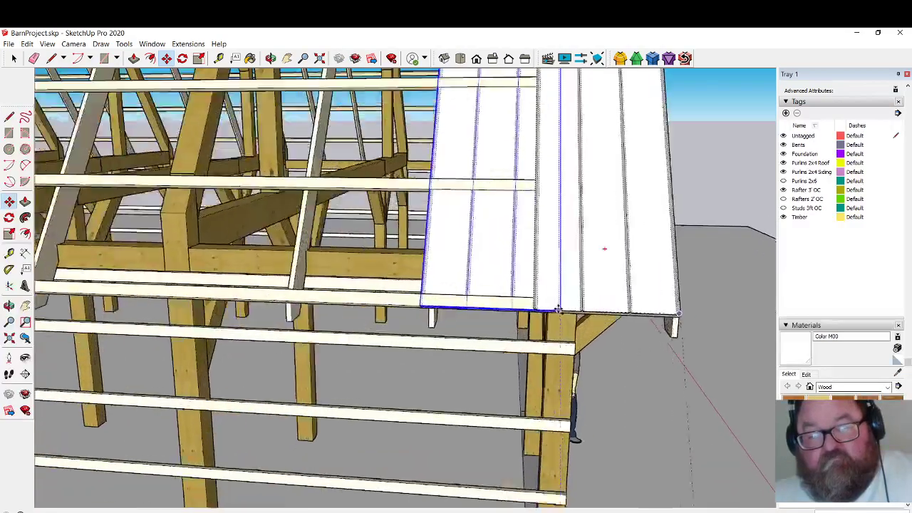
pyautogui.scroll(2, 530, 303)
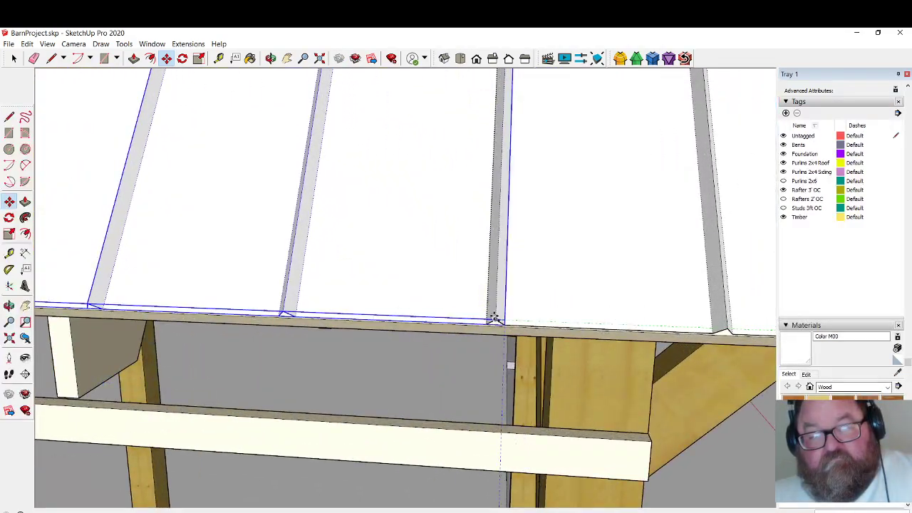
pyautogui.scroll(-6, 574, 312)
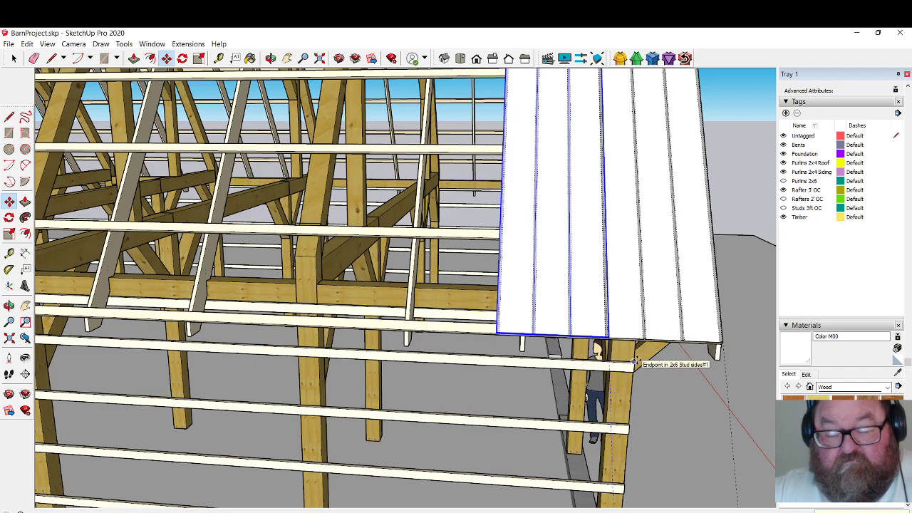
# Array the copied panel along the eave at the same spacing to cover the whole lower roof slope.
pyautogui.write('6x')
pyautogui.press('Return')
pyautogui.scroll(-8, 636, 362)
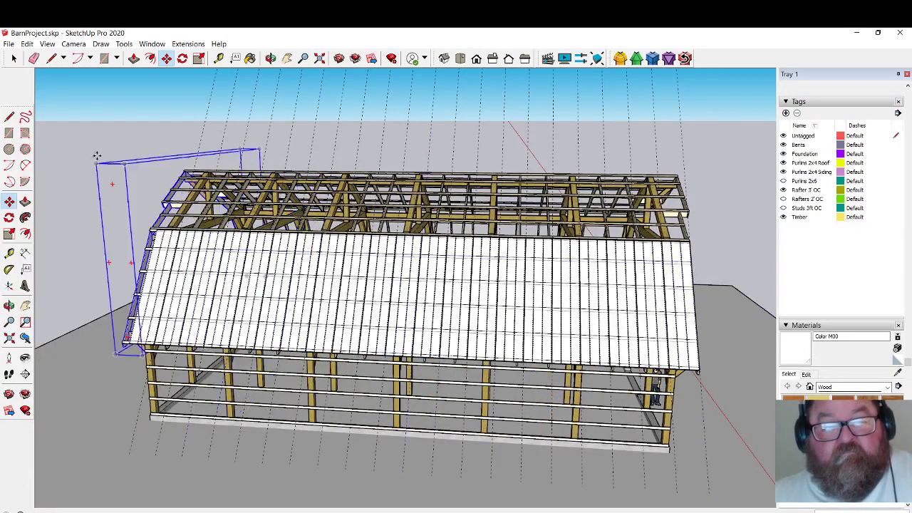
pyautogui.click(14, 57)
pyautogui.scroll(2, 708, 258)
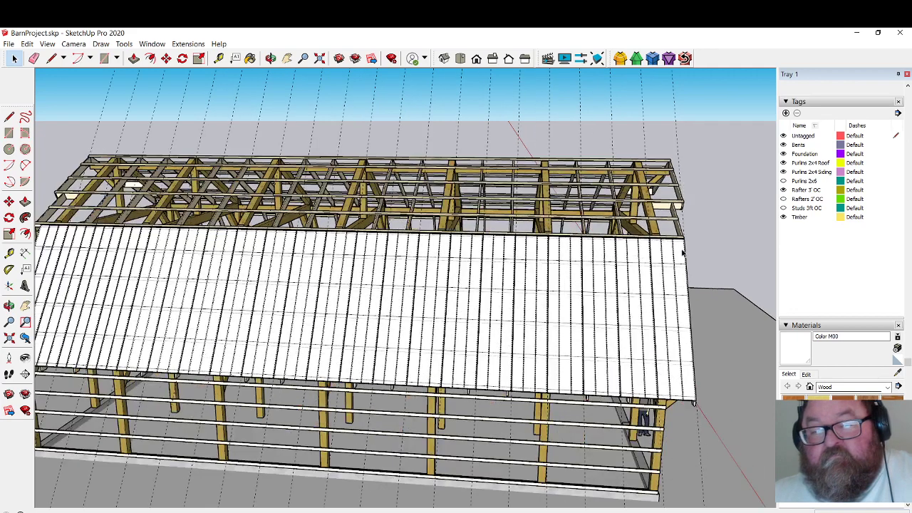
# Examine the panelled lower slope from several angles, including its gable edge and the corner at the roof break.
pyautogui.doubleClick(681, 252)
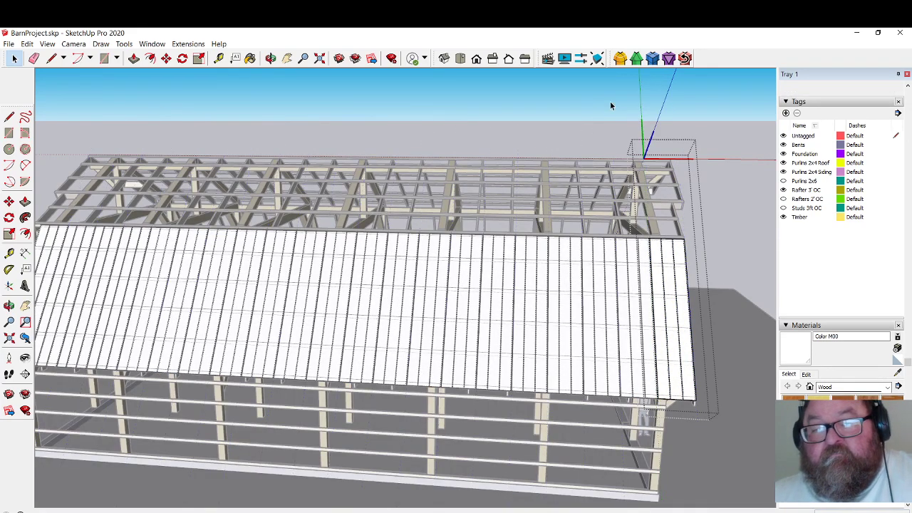
pyautogui.click(610, 101)
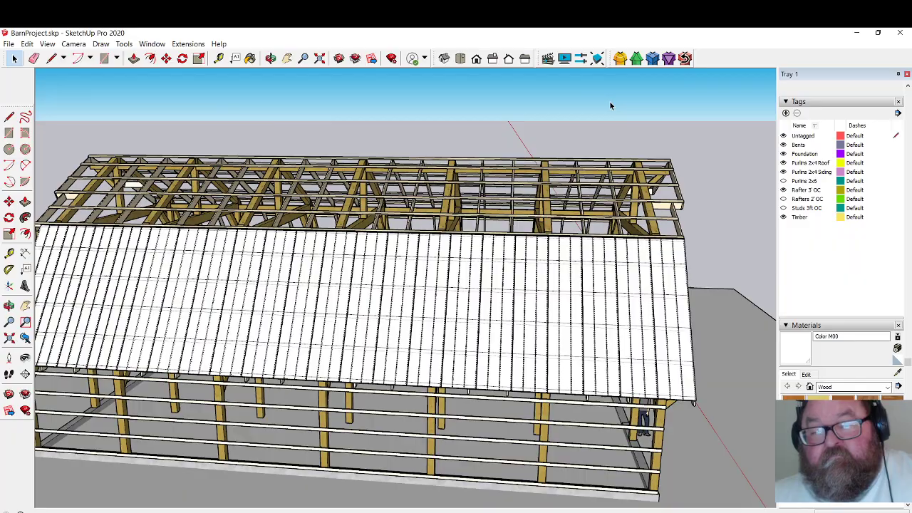
pyautogui.click(271, 58)
pyautogui.moveTo(464, 265)
pyautogui.mouseDown()
pyautogui.moveTo(442, 347)
pyautogui.moveTo(380, 329)
pyautogui.moveTo(479, 256)
pyautogui.mouseUp()
pyautogui.scroll(5, 479, 256)
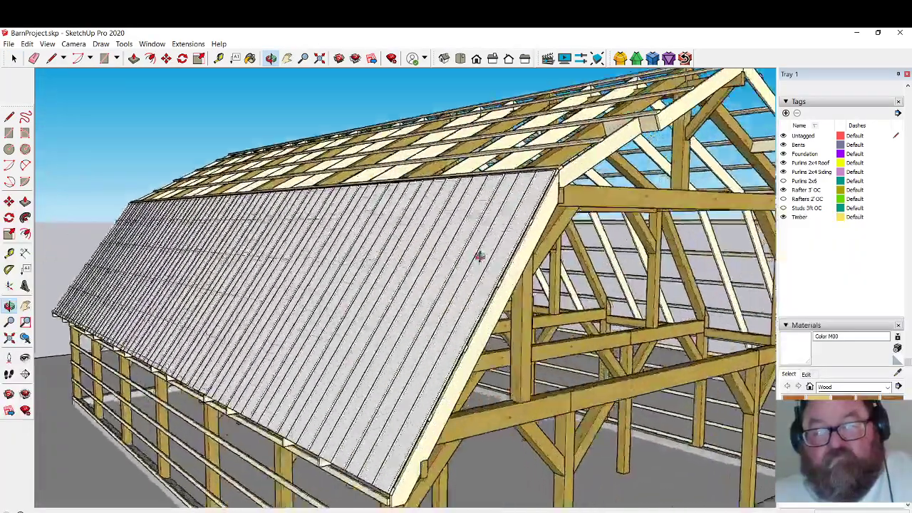
pyautogui.scroll(8, 480, 256)
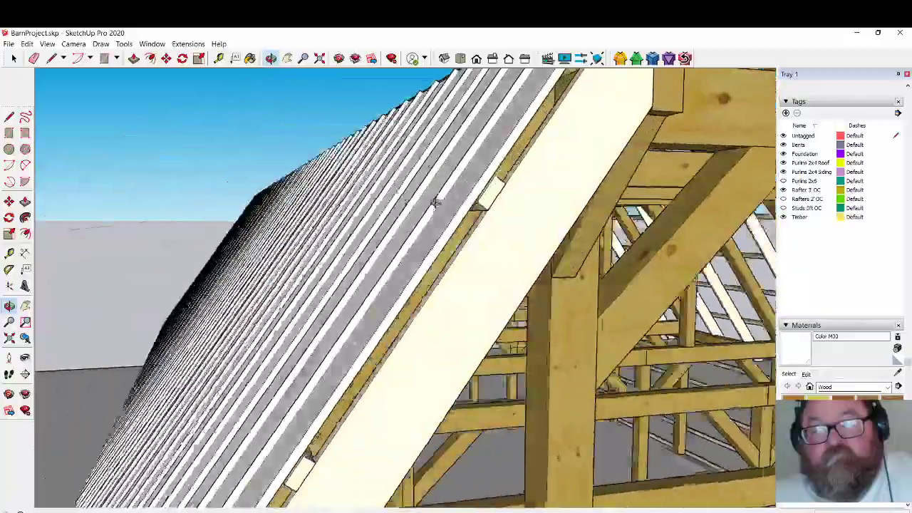
pyautogui.moveTo(436, 203)
pyautogui.mouseDown()
pyautogui.moveTo(351, 210)
pyautogui.moveTo(330, 251)
pyautogui.moveTo(605, 256)
pyautogui.moveTo(662, 370)
pyautogui.moveTo(423, 299)
pyautogui.mouseUp()
pyautogui.scroll(-8, 605, 255)
pyautogui.scroll(5, 643, 330)
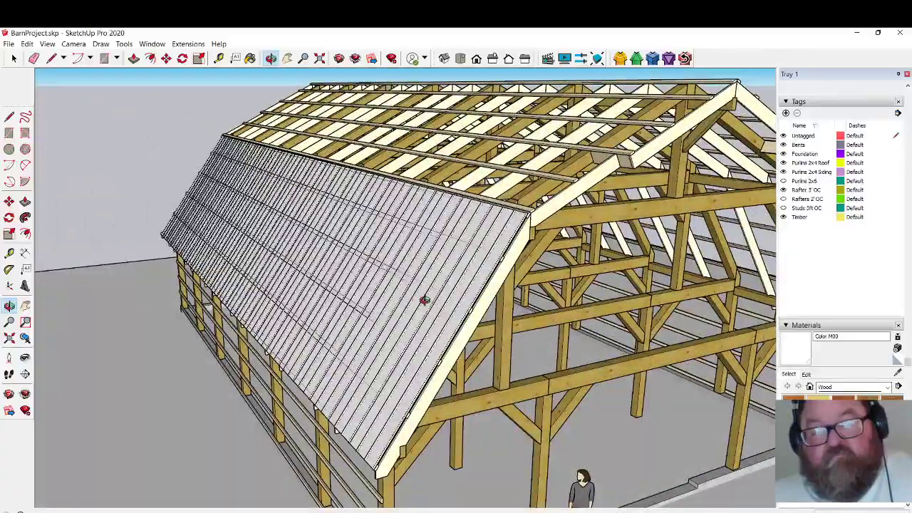
pyautogui.scroll(6, 539, 190)
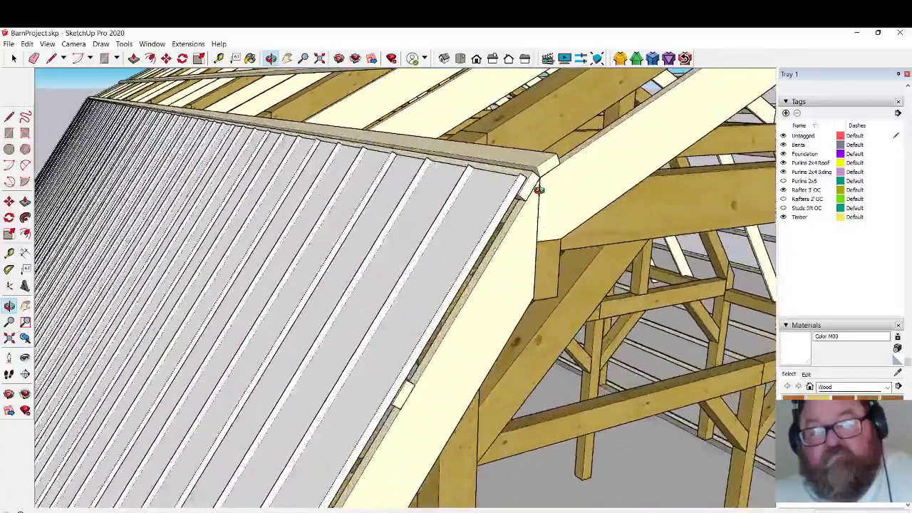
pyautogui.scroll(4, 540, 189)
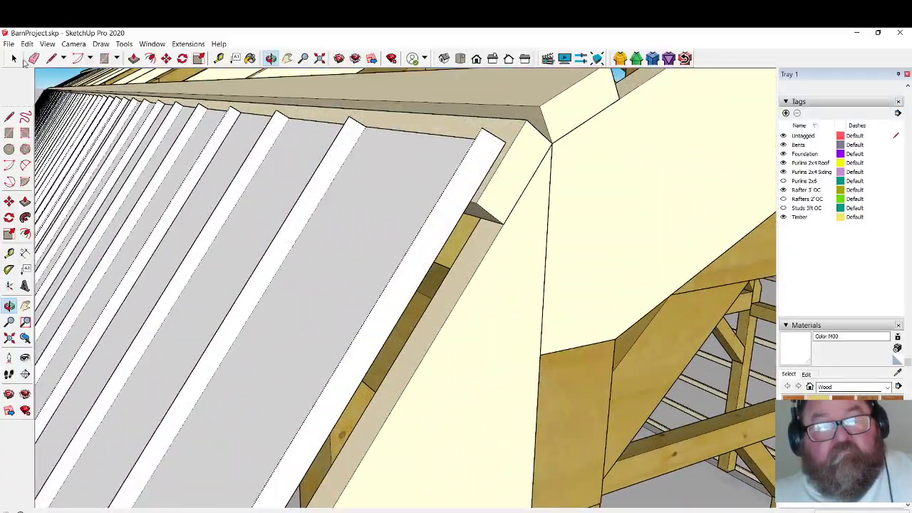
pyautogui.scroll(-8, 494, 275)
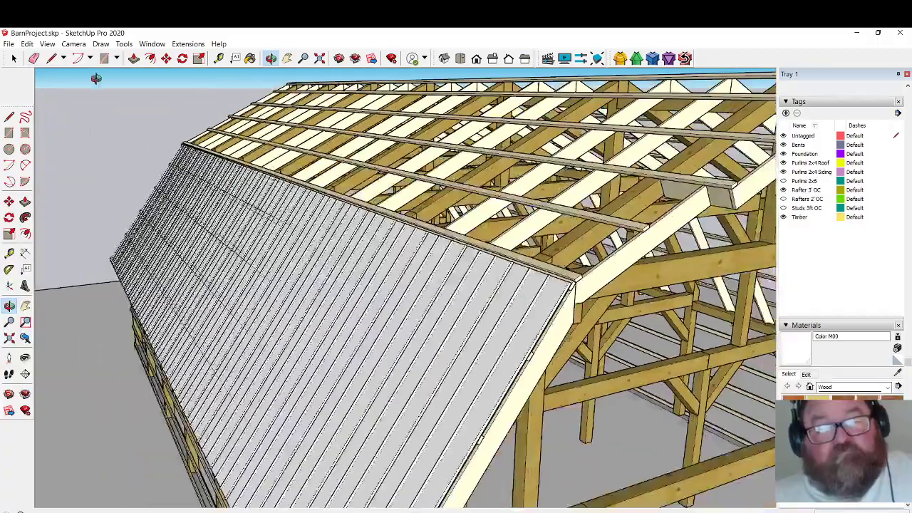
pyautogui.moveTo(228, 207); pyautogui.dragTo(425, 247)
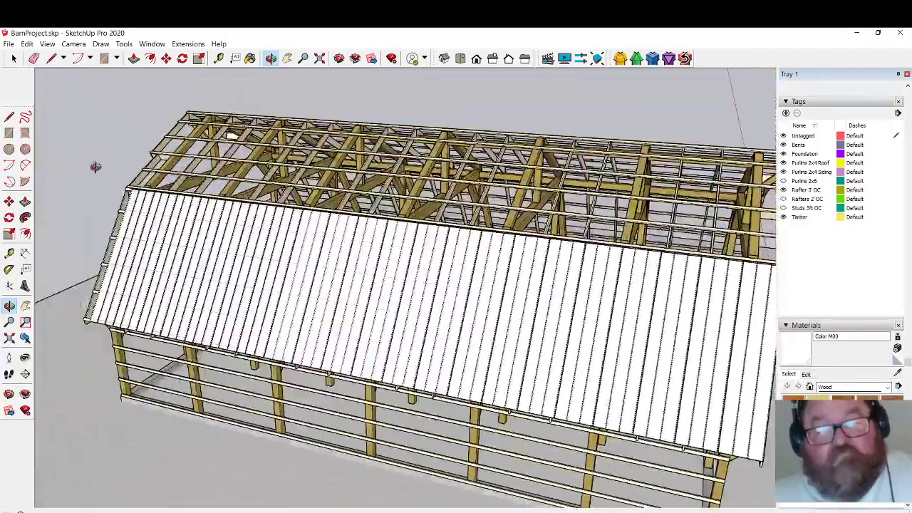
# Undo the panel array and the panel copy, back to the single panel at the gable end.
pyautogui.hotkey('ctrl', 'z')
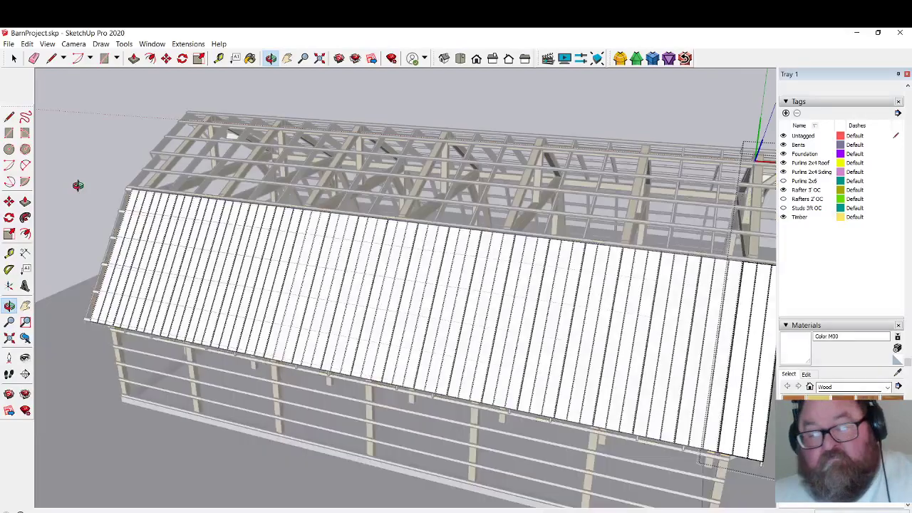
pyautogui.hotkey('ctrl', 'z')
pyautogui.hotkey('ctrl', 'z')
pyautogui.hotkey('ctrl', 'z')
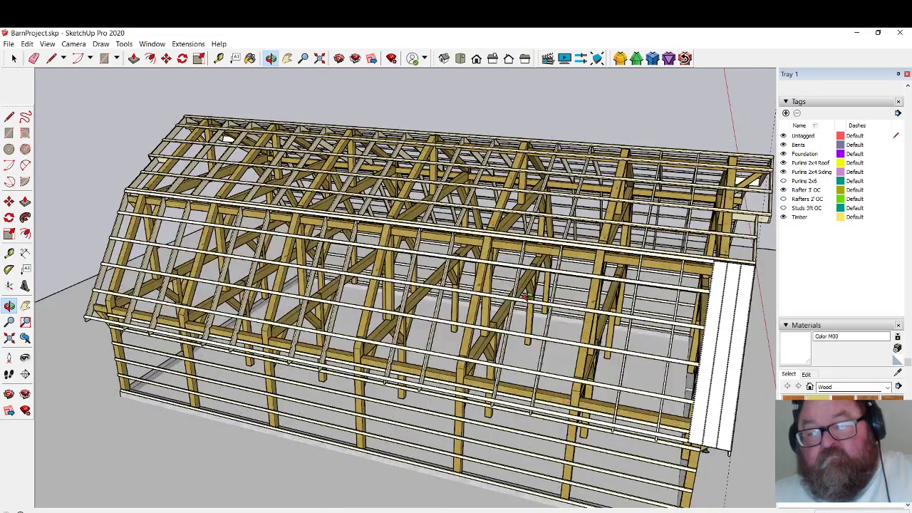
pyautogui.scroll(-3, 525, 297)
pyautogui.scroll(8, 641, 278)
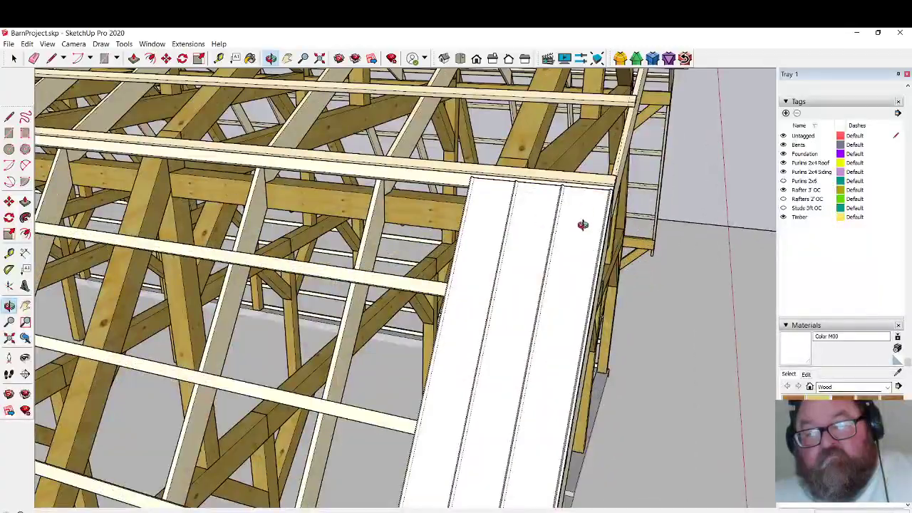
pyautogui.moveTo(585, 212); pyautogui.dragTo(557, 239)
pyautogui.click(13, 58)
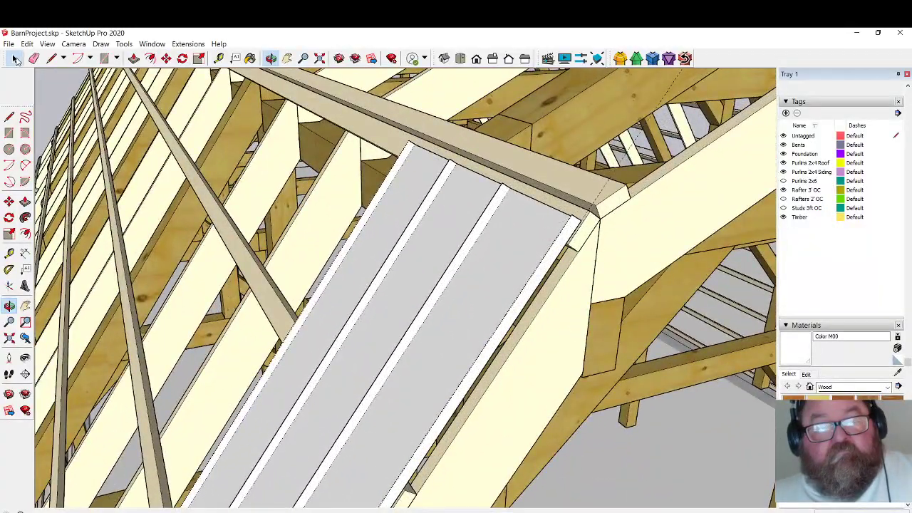
pyautogui.doubleClick(601, 192)
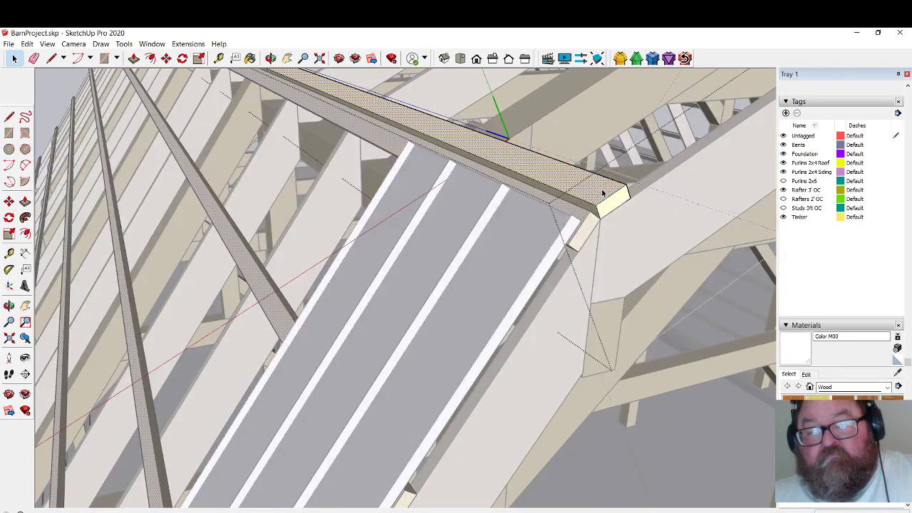
pyautogui.click(540, 231)
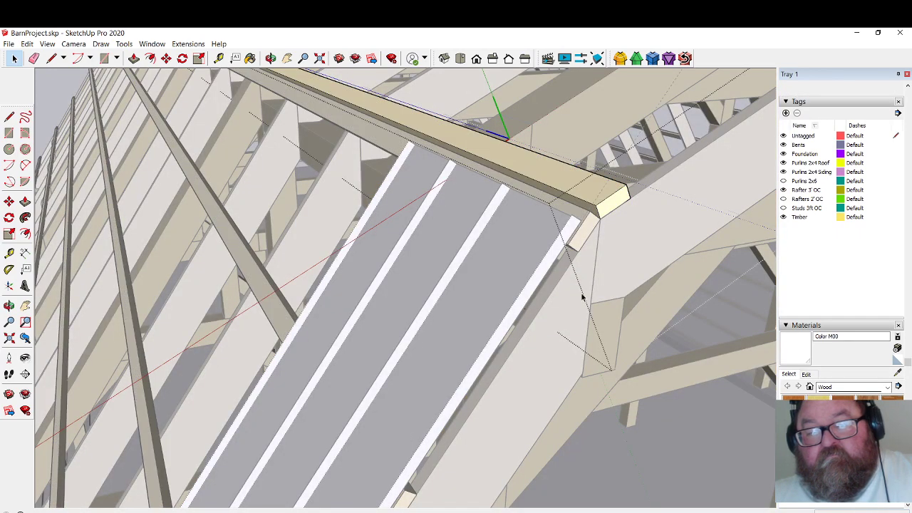
pyautogui.scroll(3, 601, 211)
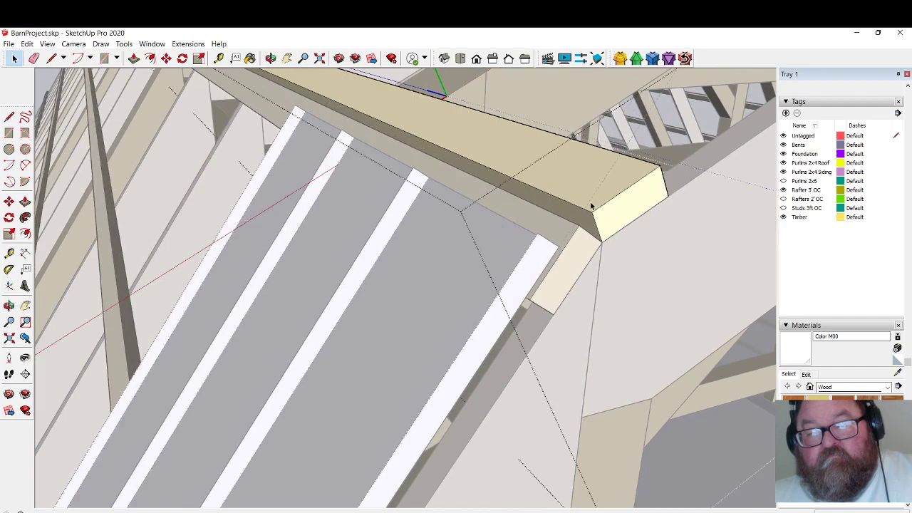
pyautogui.click(590, 206)
pyautogui.click(697, 411)
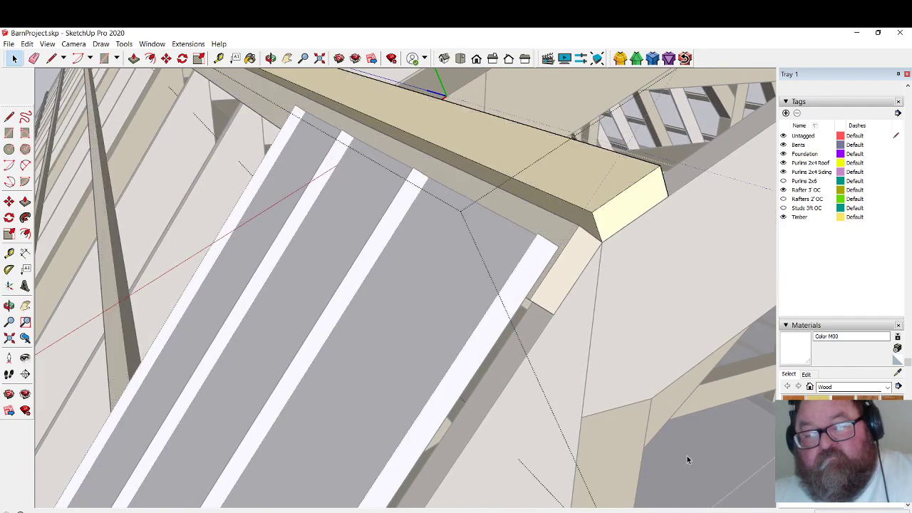
pyautogui.scroll(-5, 686, 454)
pyautogui.click(315, 308)
pyautogui.scroll(5, 689, 447)
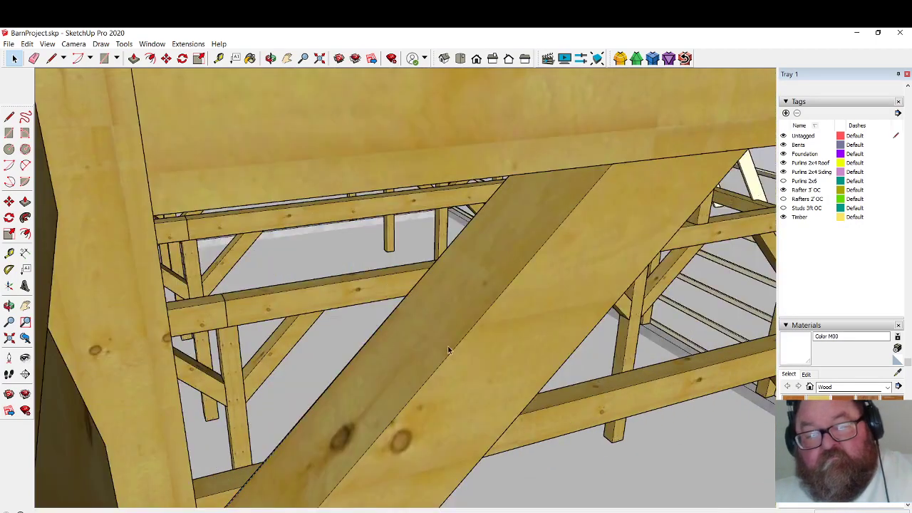
pyautogui.scroll(-5, 519, 354)
pyautogui.scroll(5, 562, 356)
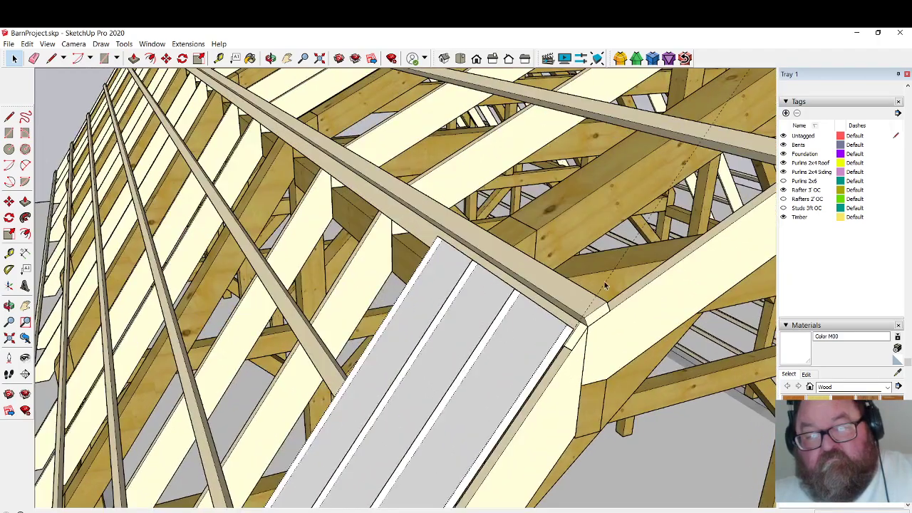
pyautogui.doubleClick(605, 285)
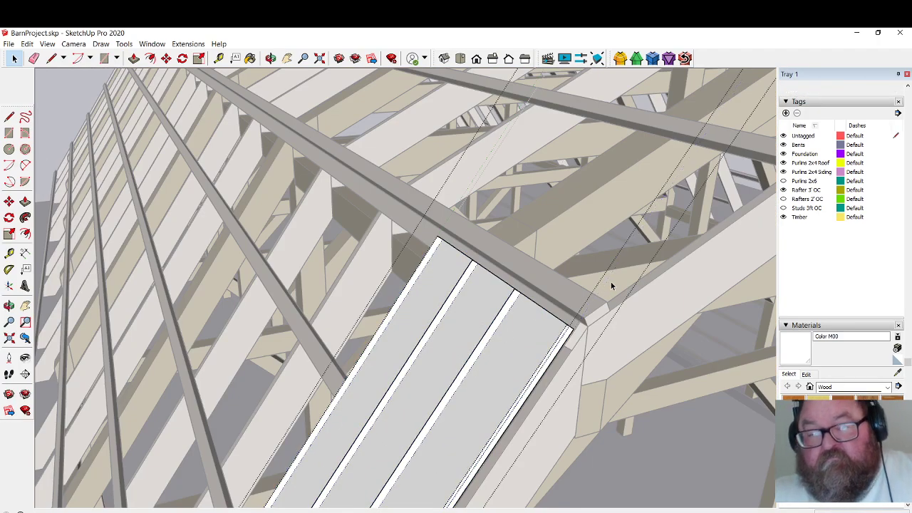
pyautogui.scroll(3, 592, 309)
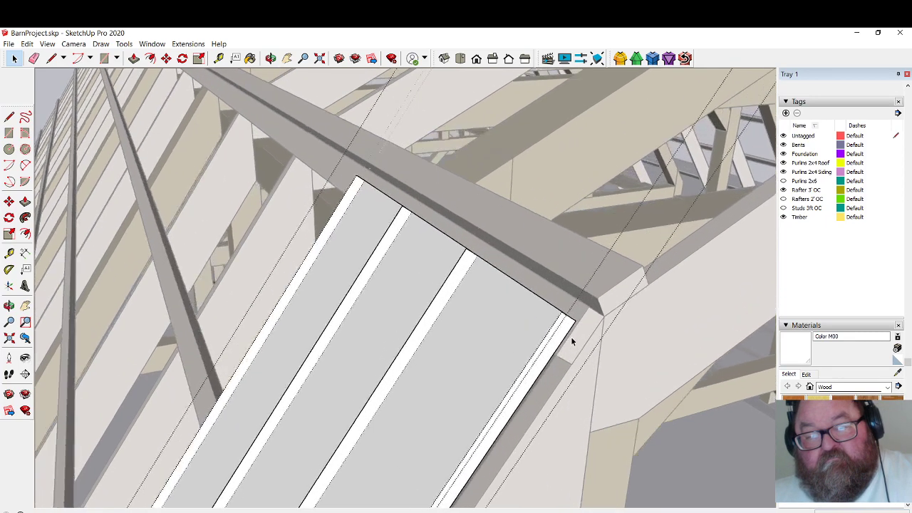
pyautogui.scroll(-1, 562, 337)
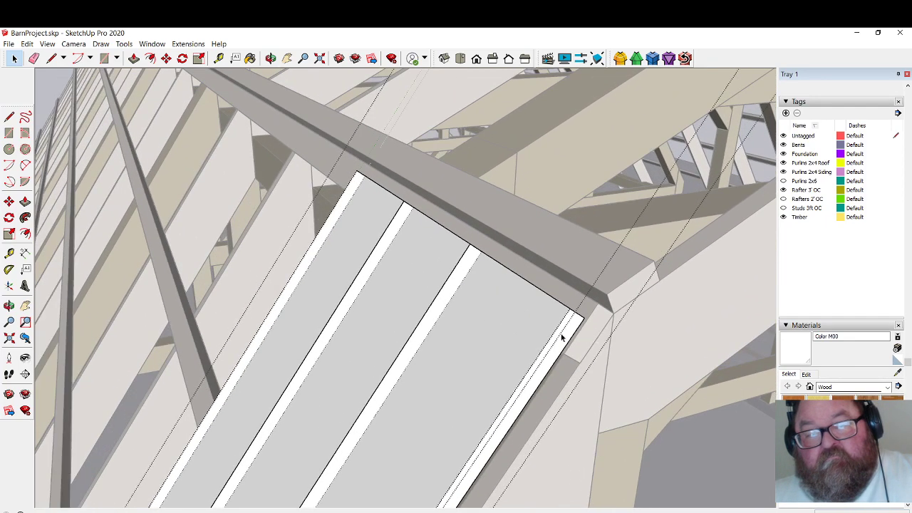
pyautogui.click(292, 191)
# Select the roof panel and shift it slightly at the roof-break corner with the Move tool, using the purlin's end corner as base point.
pyautogui.click(527, 317)
pyautogui.scroll(3, 594, 357)
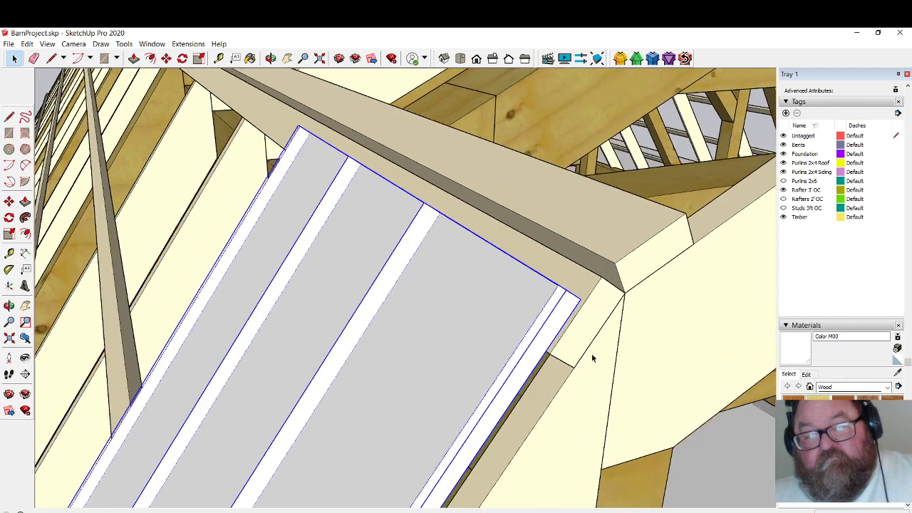
pyautogui.click(166, 59)
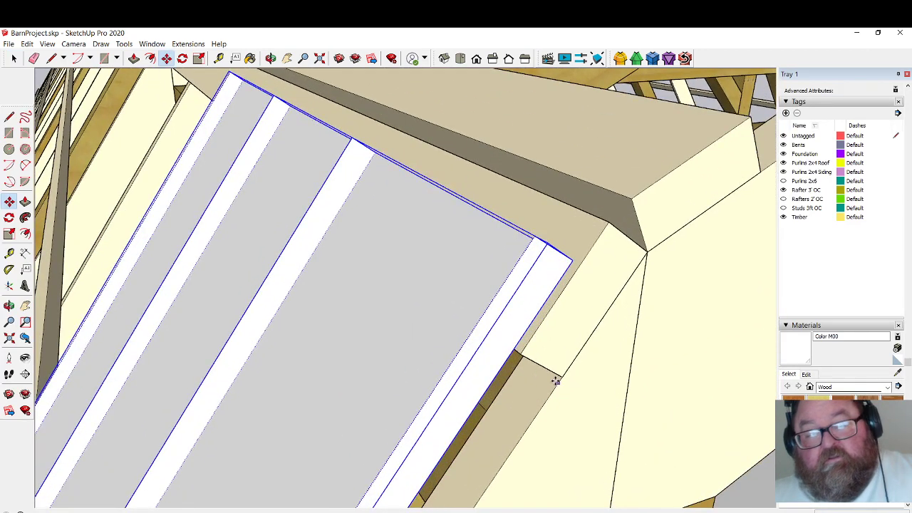
pyautogui.click(561, 375)
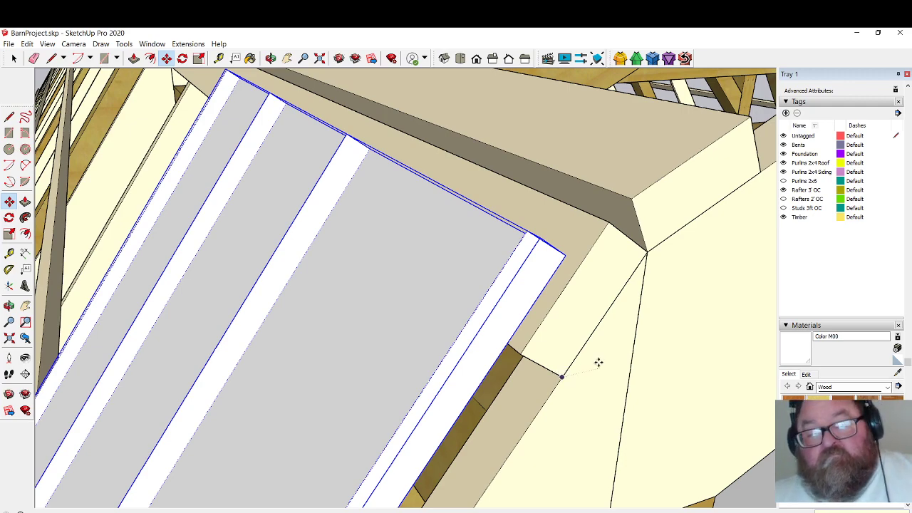
pyautogui.scroll(-3, 598, 362)
pyautogui.scroll(-3, 677, 341)
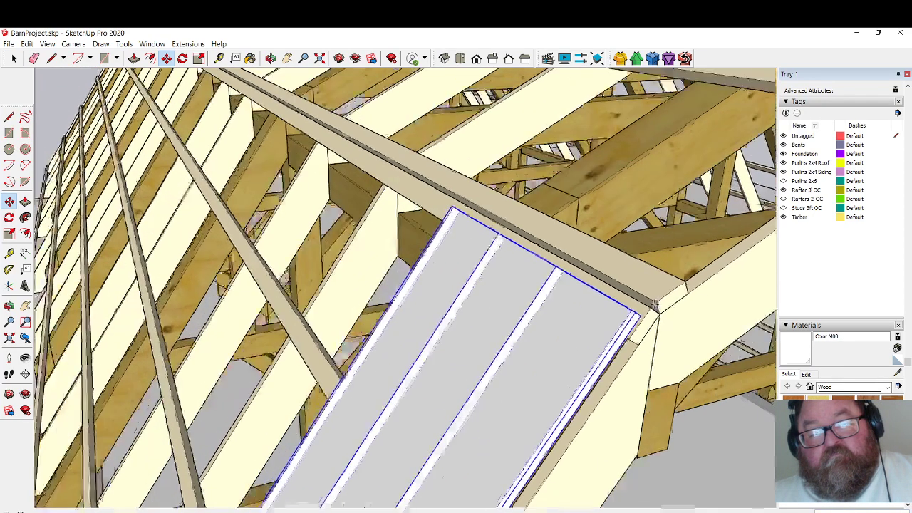
pyautogui.click(271, 59)
pyautogui.scroll(-3, 366, 166)
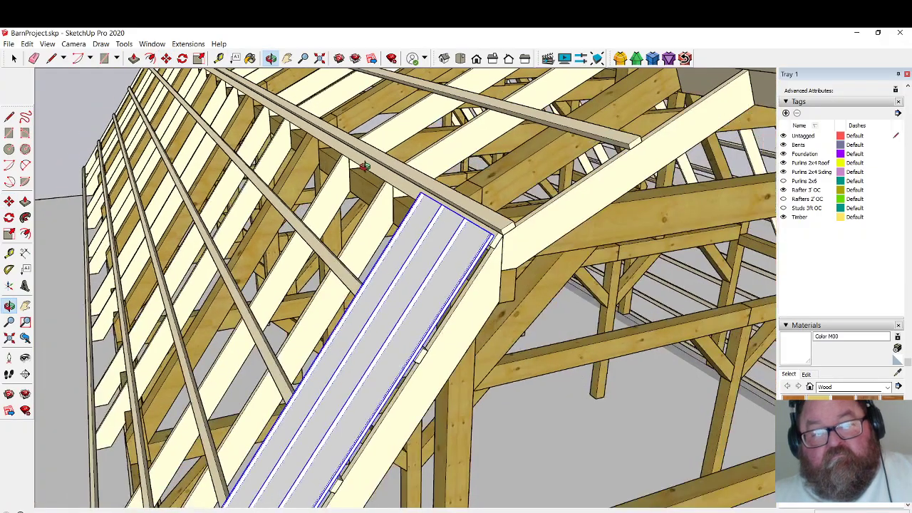
# Copy the roof panel along the eave so its edge rib overlaps the first panel's far rib at the eave.
pyautogui.scroll(-1, 434, 207)
pyautogui.moveTo(442, 208); pyautogui.dragTo(566, 179)
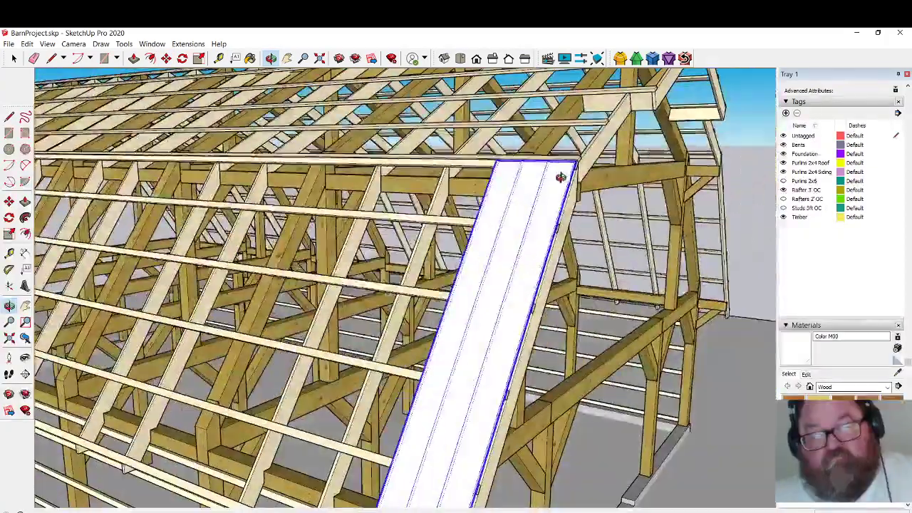
pyautogui.scroll(-3, 563, 177)
pyautogui.scroll(2, 433, 379)
pyautogui.scroll(1, 494, 398)
pyautogui.moveTo(536, 382); pyautogui.dragTo(575, 358)
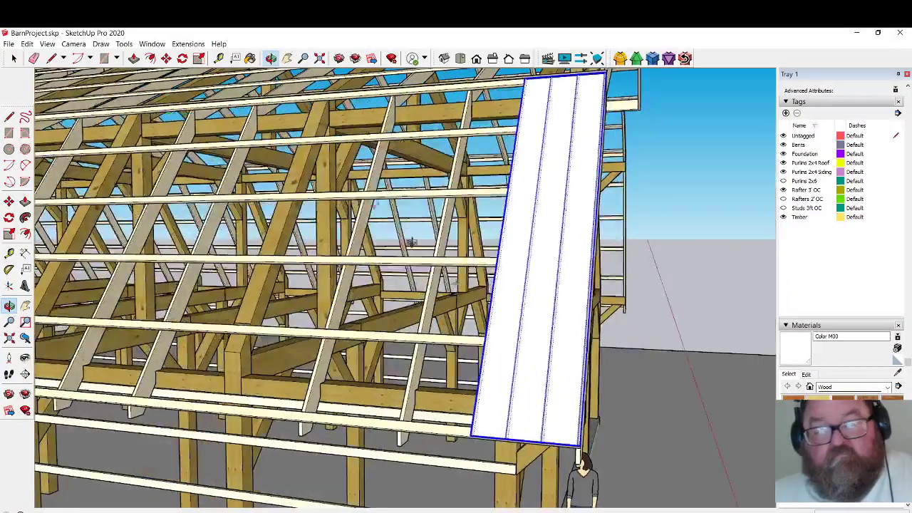
pyautogui.click(166, 58)
pyautogui.scroll(5, 541, 435)
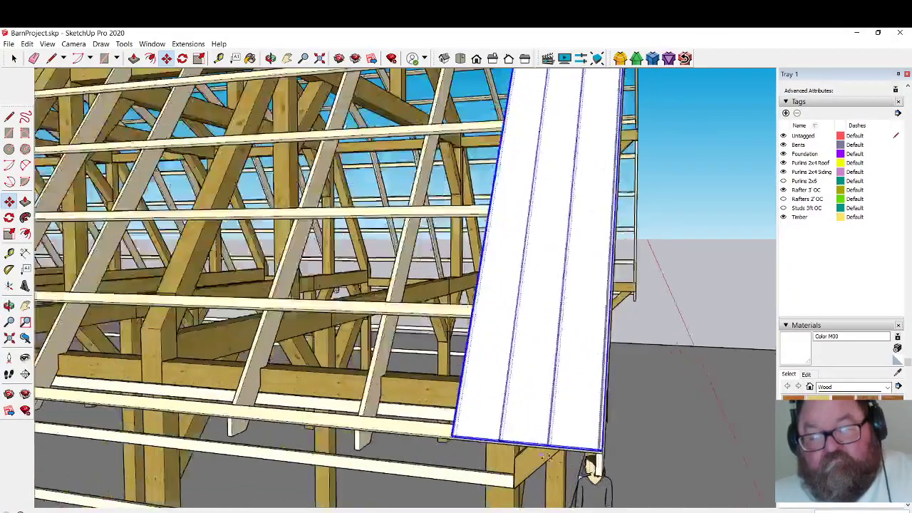
pyautogui.scroll(-2, 605, 421)
pyautogui.scroll(3, 543, 374)
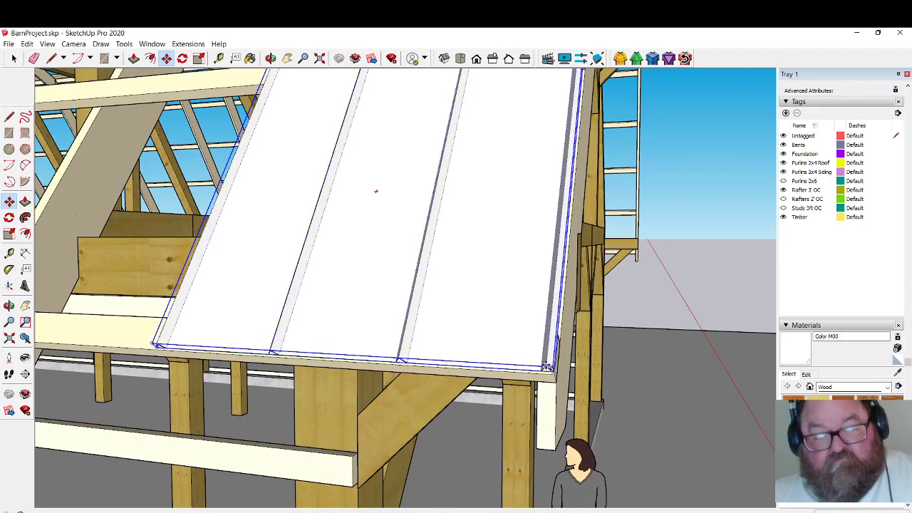
pyautogui.moveTo(545, 366); pyautogui.dragTo(165, 339)
pyautogui.scroll(2, 165, 339)
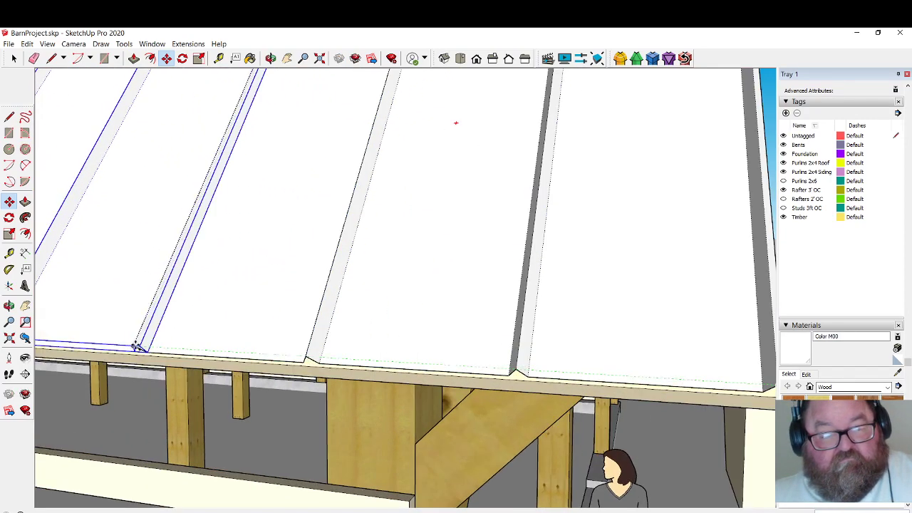
pyautogui.click(136, 346)
pyautogui.scroll(-3, 517, 350)
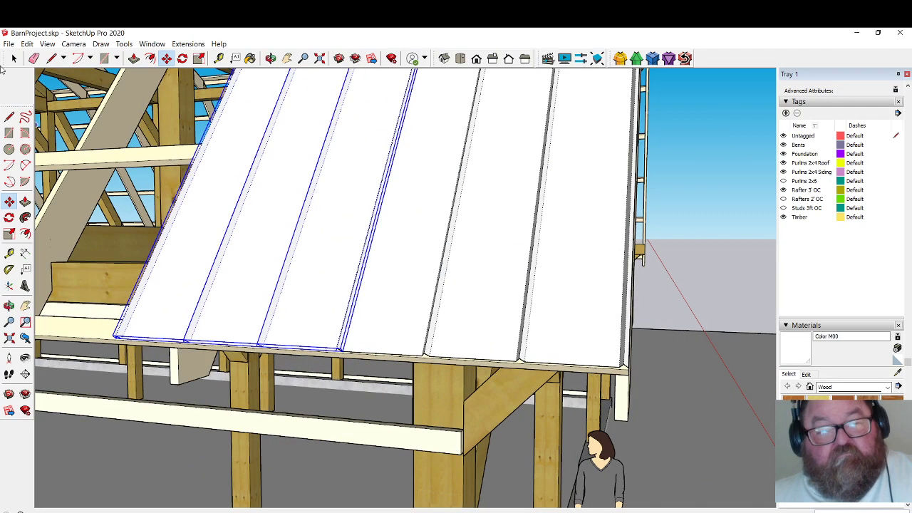
# Select both roof panels and make them a group.
pyautogui.click(14, 57)
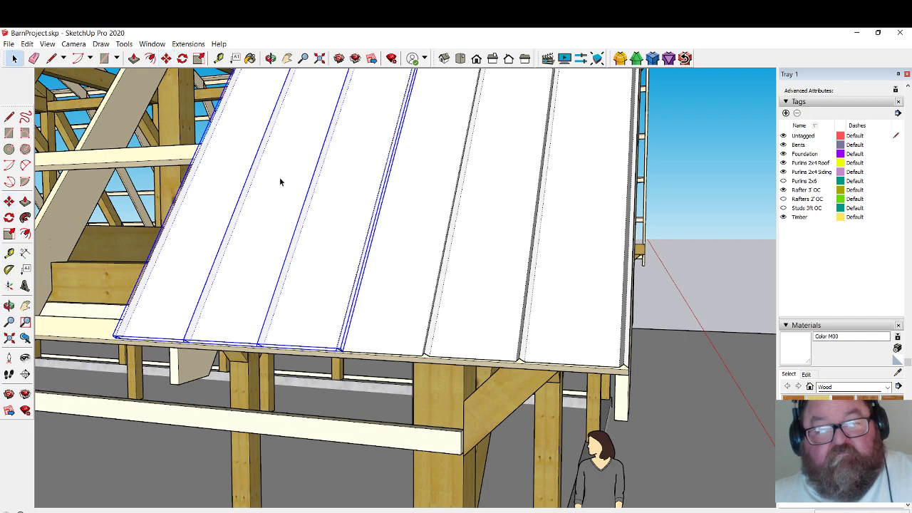
pyautogui.keyDown('shift'); pyautogui.click(468, 230); pyautogui.keyUp('shift')
pyautogui.rightClick(468, 230)
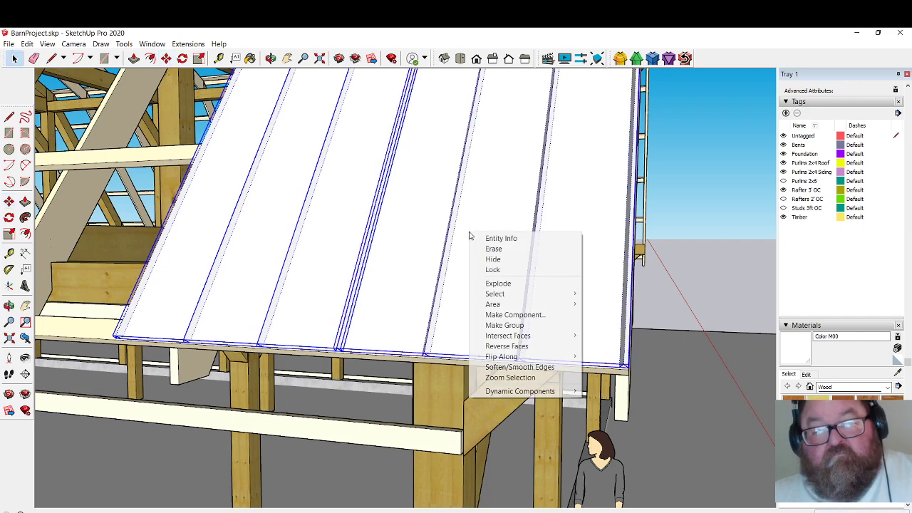
pyautogui.click(499, 324)
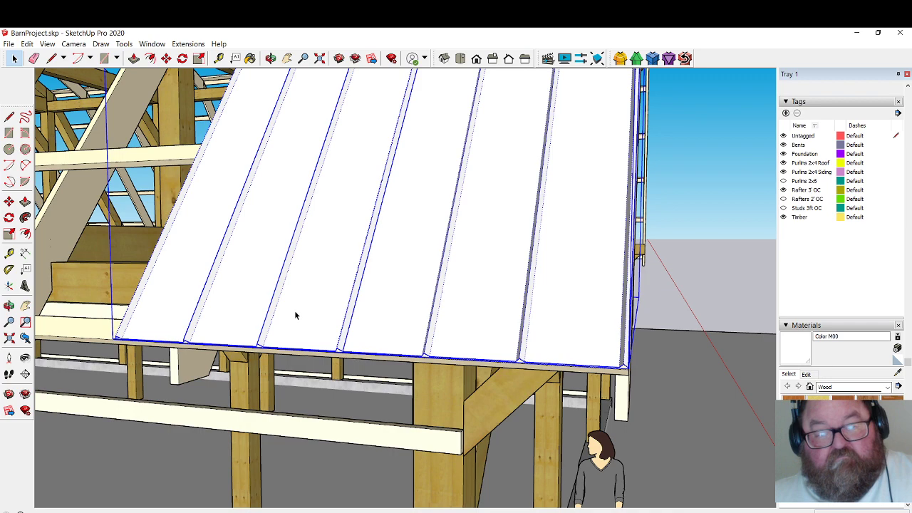
# Inside the panel group, copy the second panel onto the next rib and array it along the eave to the far gable.
pyautogui.doubleClick(295, 312)
pyautogui.click(280, 327)
pyautogui.scroll(3, 292, 346)
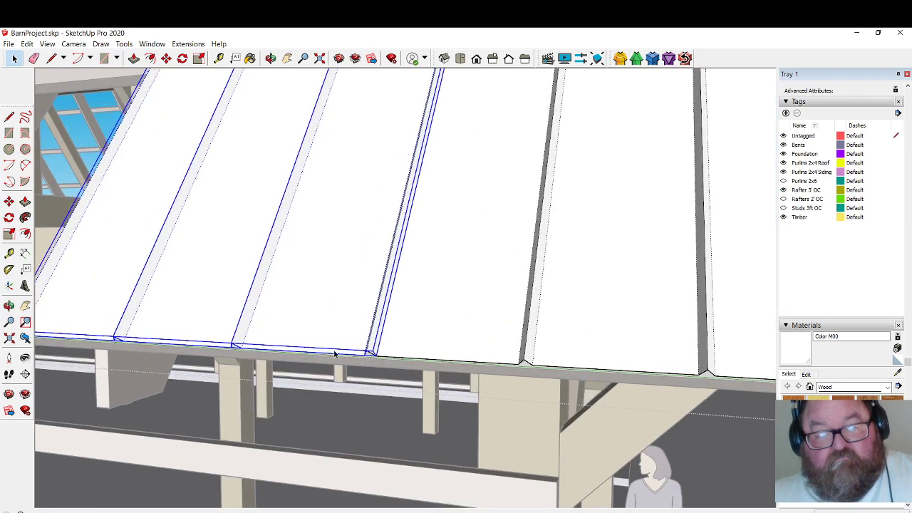
pyautogui.scroll(-3, 334, 352)
pyautogui.scroll(3, 263, 339)
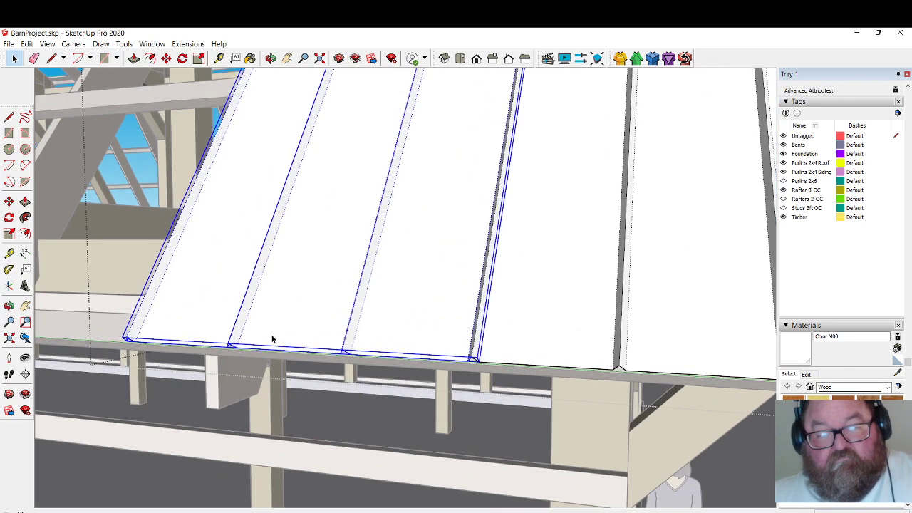
pyautogui.click(165, 57)
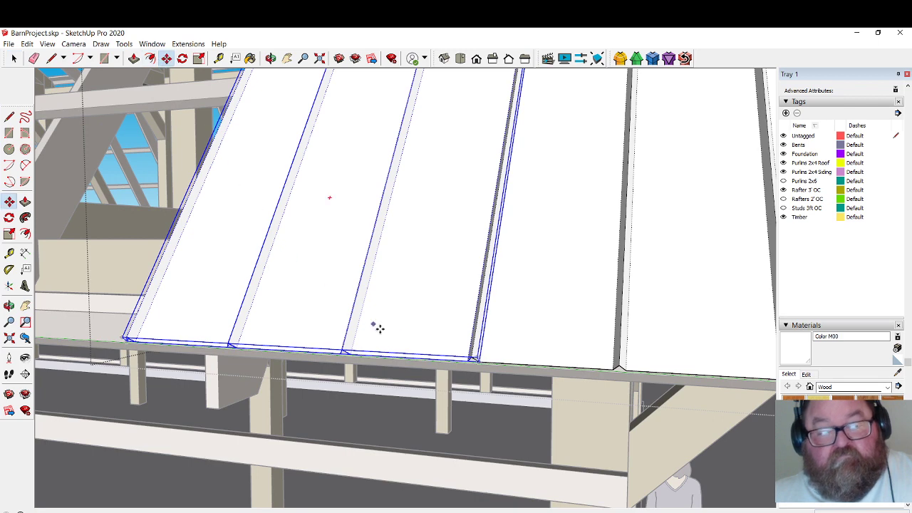
pyautogui.click(471, 356)
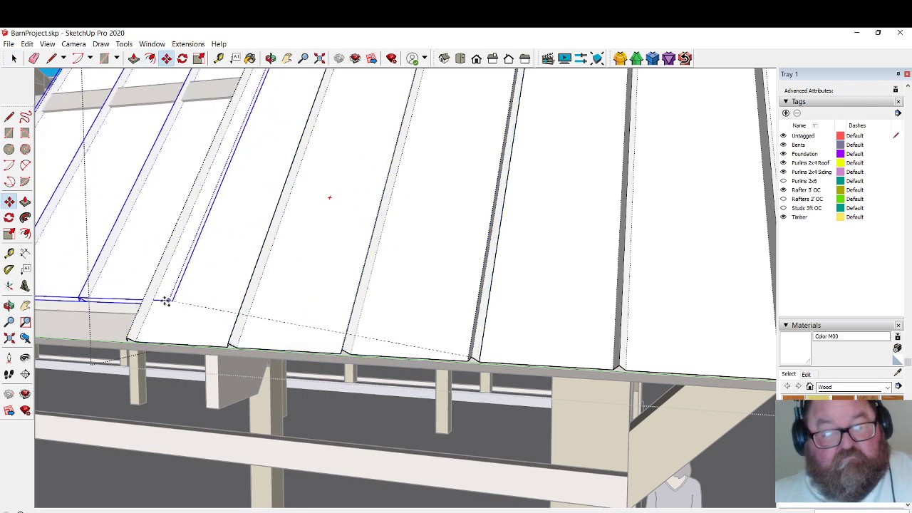
pyautogui.click(130, 334)
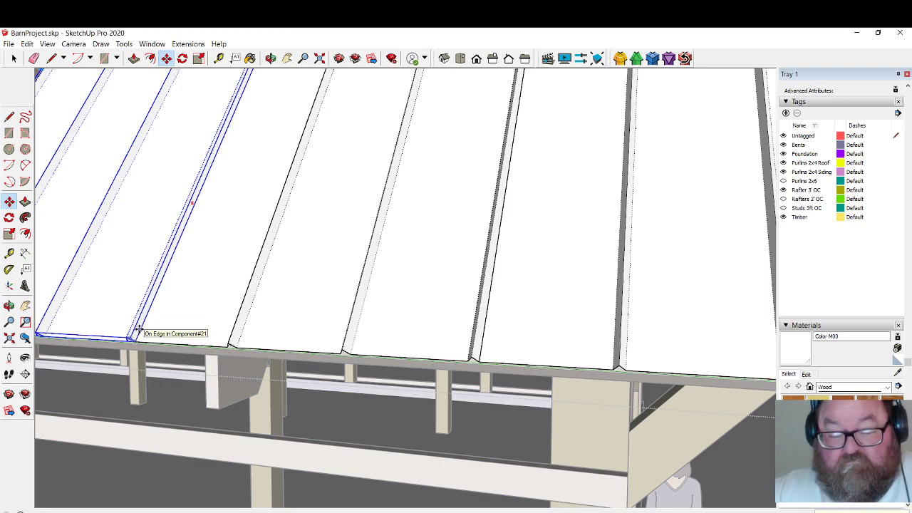
pyautogui.press('Return')
pyautogui.scroll(-10, 140, 329)
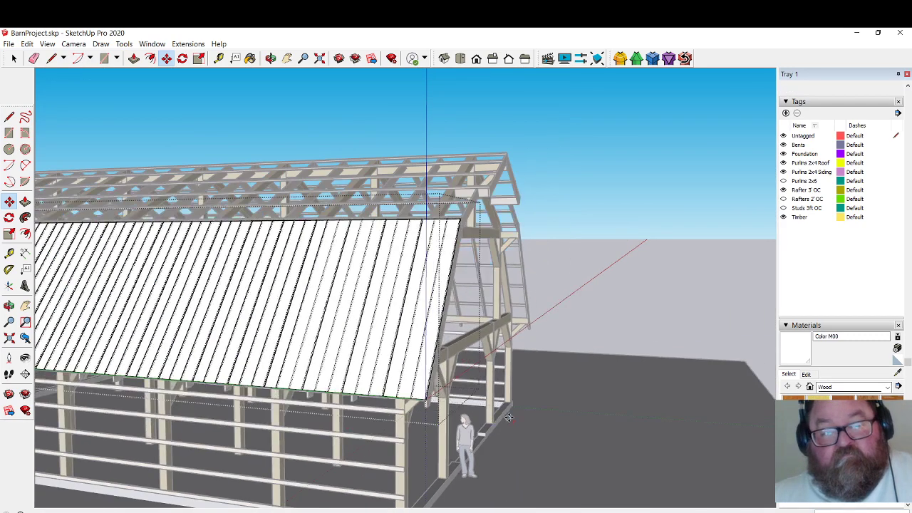
# Make the last roof panel at the far gable end a unique component.
pyautogui.click(271, 58)
pyautogui.moveTo(188, 387); pyautogui.dragTo(573, 327)
pyautogui.scroll(5, 170, 382)
pyautogui.moveTo(522, 329); pyautogui.dragTo(230, 303)
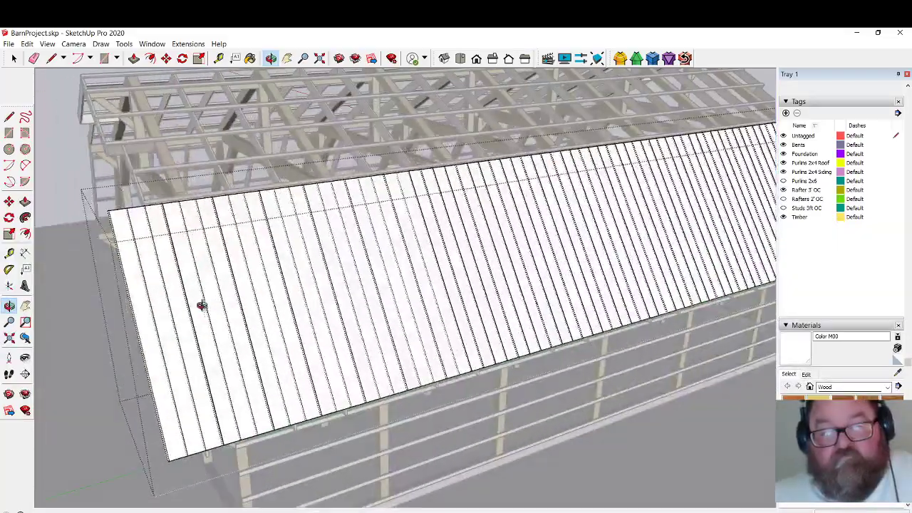
pyautogui.scroll(4, 149, 358)
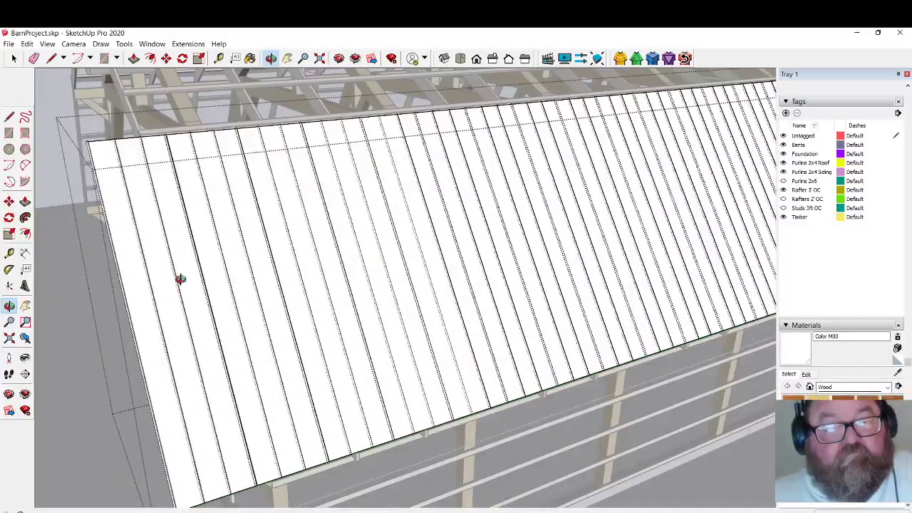
pyautogui.scroll(-3, 171, 281)
pyautogui.scroll(3, 153, 338)
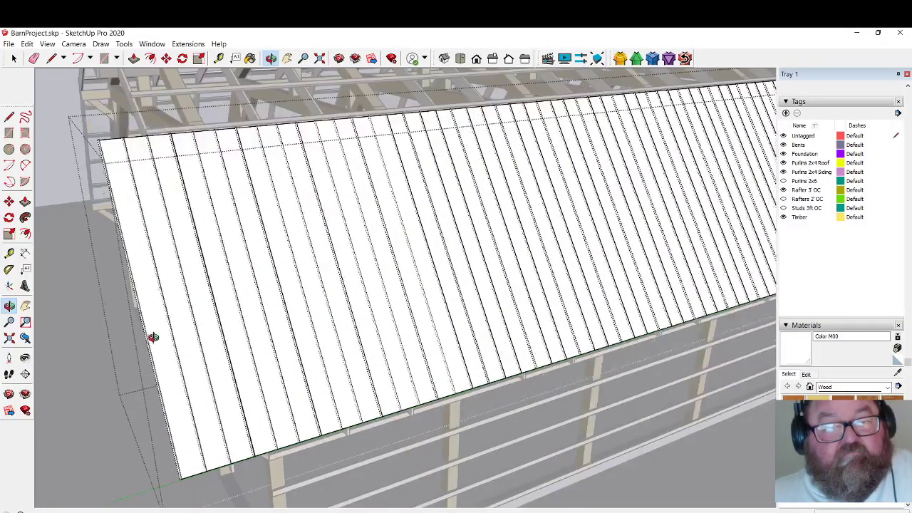
pyautogui.click(15, 58)
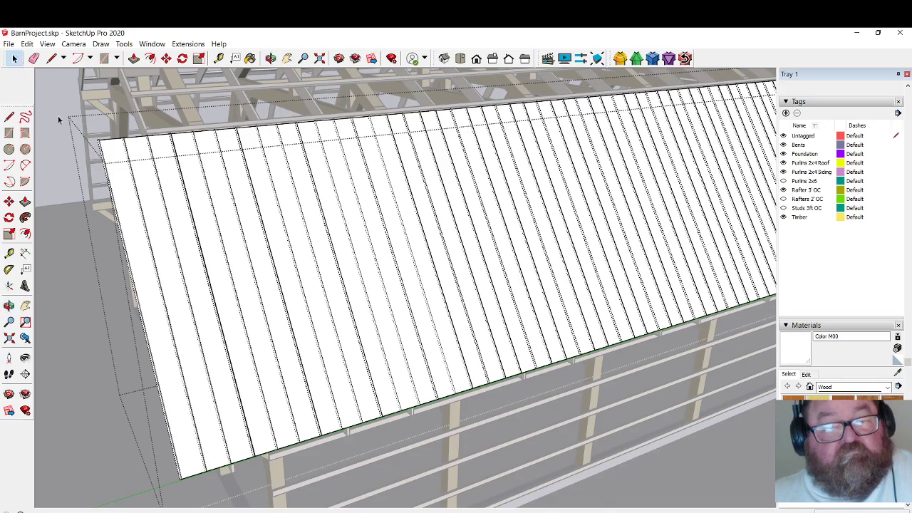
pyautogui.click(148, 246)
pyautogui.rightClick(148, 244)
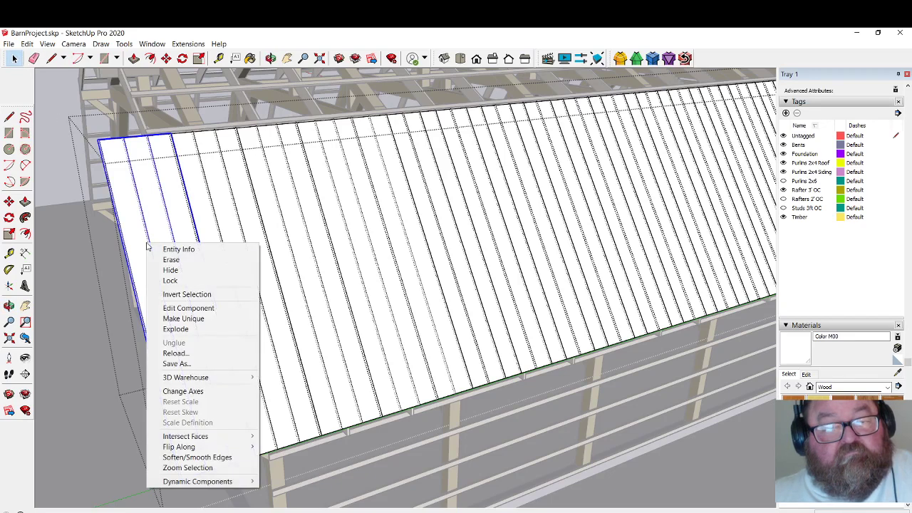
pyautogui.click(164, 318)
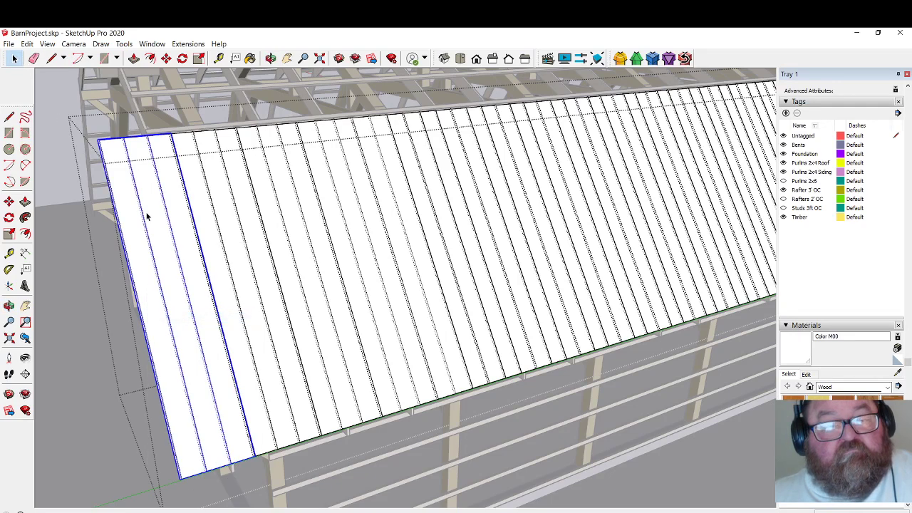
# Open the unique end panel for editing at its eave corner by the far gable.
pyautogui.click(271, 58)
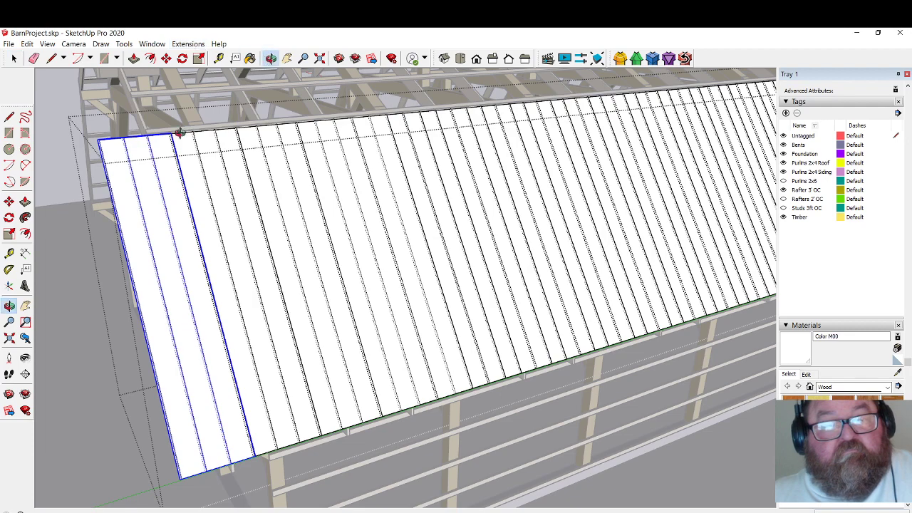
pyautogui.moveTo(179, 132); pyautogui.dragTo(154, 187)
pyautogui.scroll(8, 145, 130)
pyautogui.scroll(-6, 201, 125)
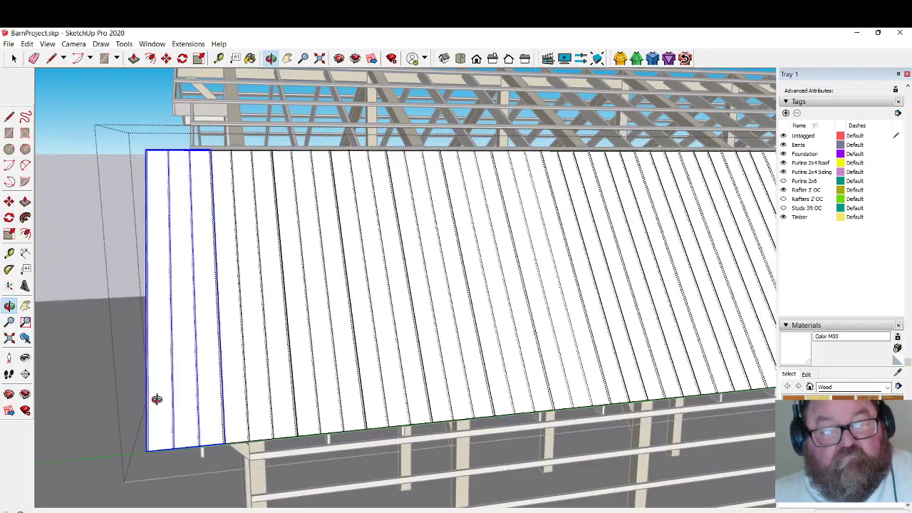
pyautogui.scroll(-10, 188, 451)
pyautogui.scroll(5, 285, 325)
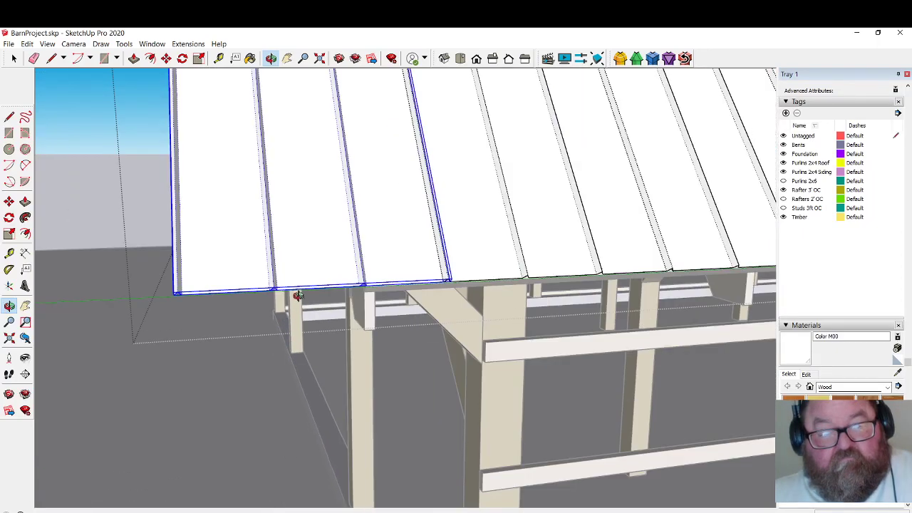
pyautogui.moveTo(298, 295); pyautogui.dragTo(194, 226)
pyautogui.scroll(-2, 153, 181)
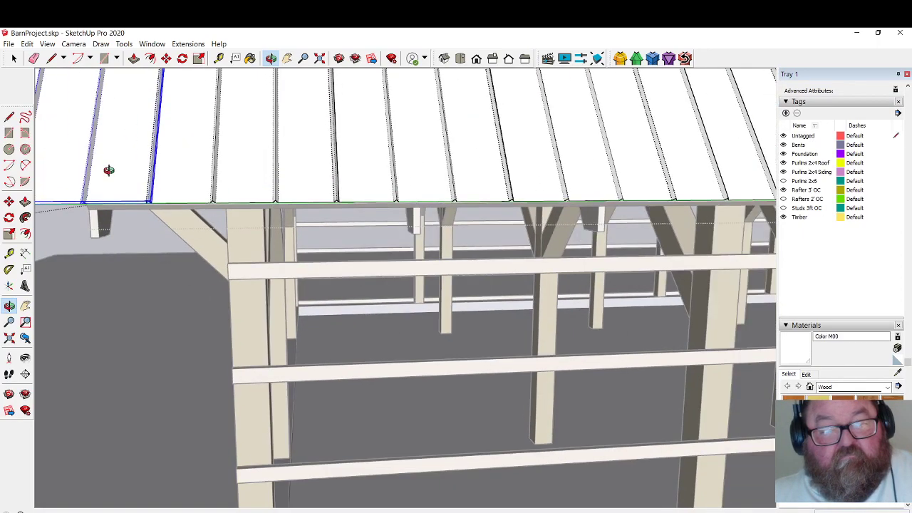
pyautogui.moveTo(108, 170); pyautogui.dragTo(81, 179)
pyautogui.scroll(2, 74, 182)
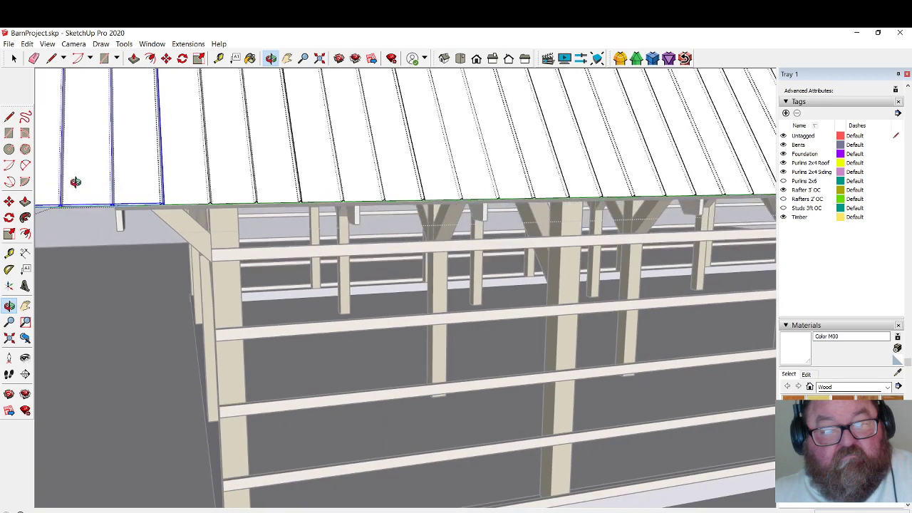
pyautogui.scroll(4, 75, 181)
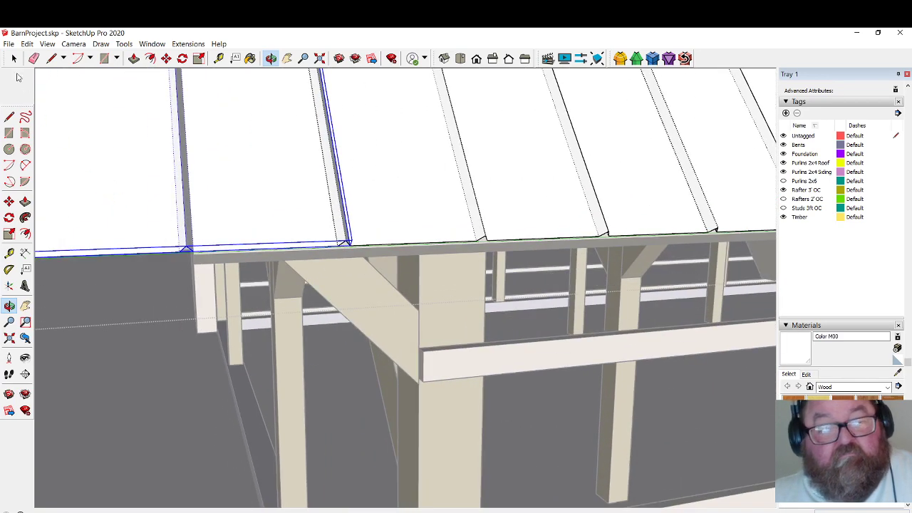
pyautogui.click(14, 60)
pyautogui.doubleClick(107, 166)
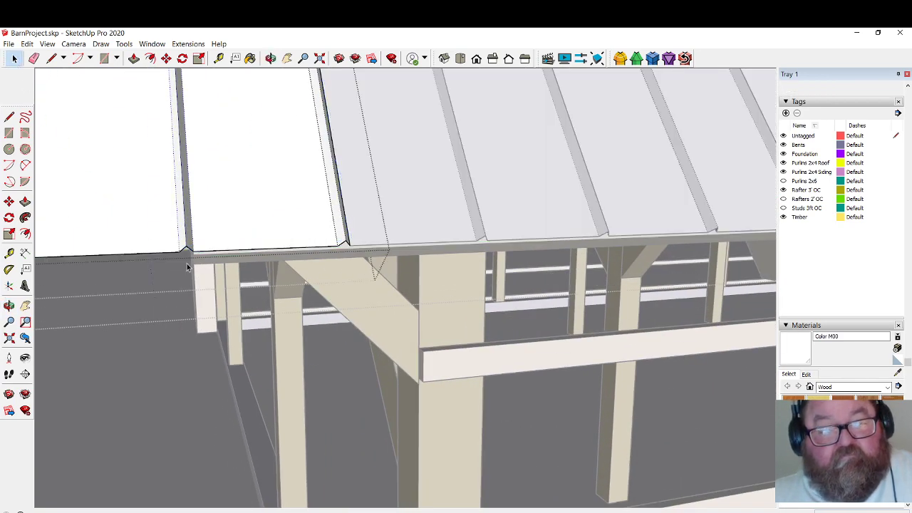
# Try to delete the end panel's faces overhanging the gable separately, and undo the deletions.
pyautogui.tripleClick(160, 228)
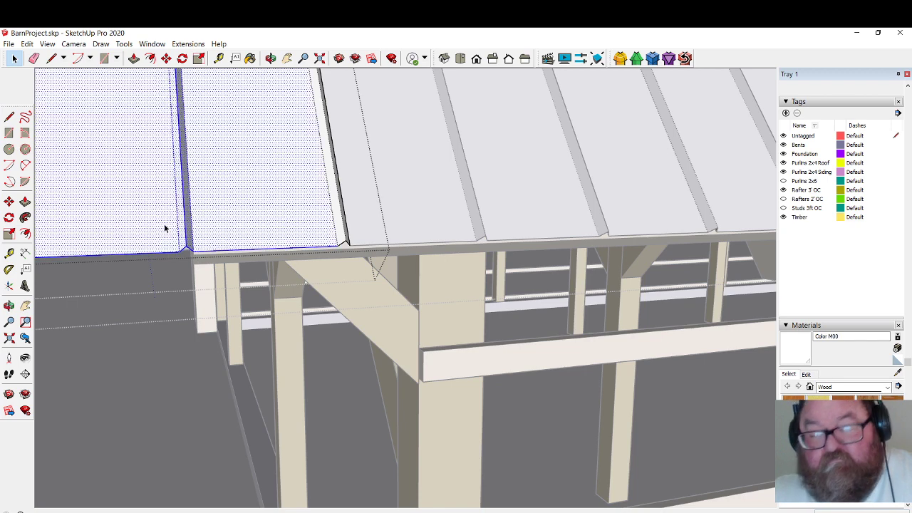
pyautogui.press('Delete')
pyautogui.scroll(-1, 351, 234)
pyautogui.scroll(-3, 351, 234)
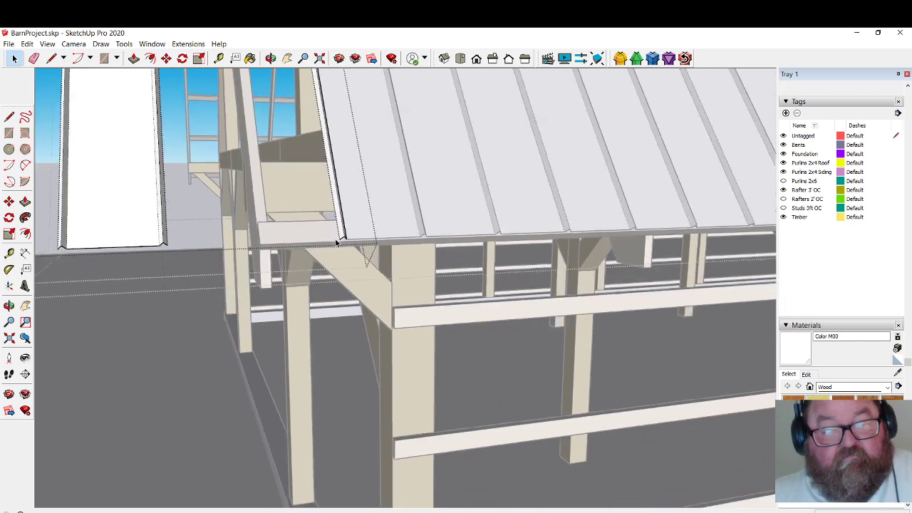
pyautogui.click(99, 220)
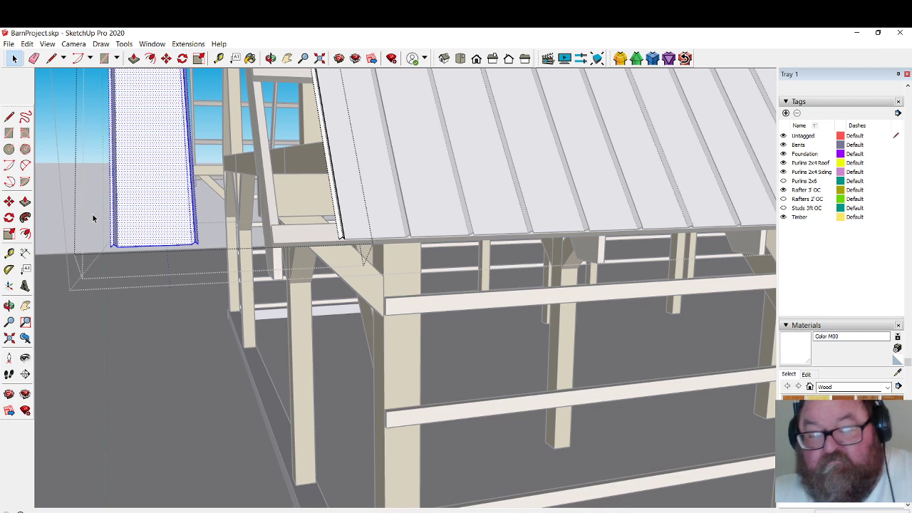
pyautogui.press('Delete')
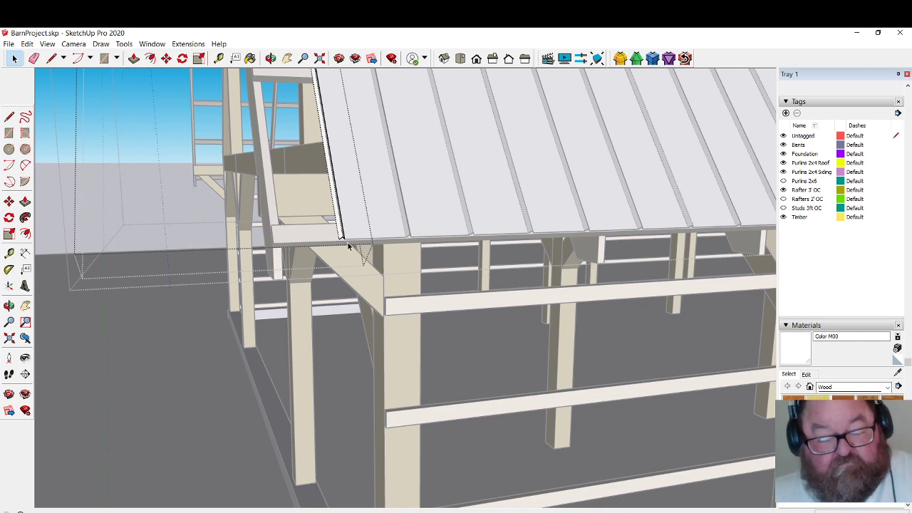
pyautogui.hotkey('ctrl', 'z')
pyautogui.hotkey('ctrl', 'z')
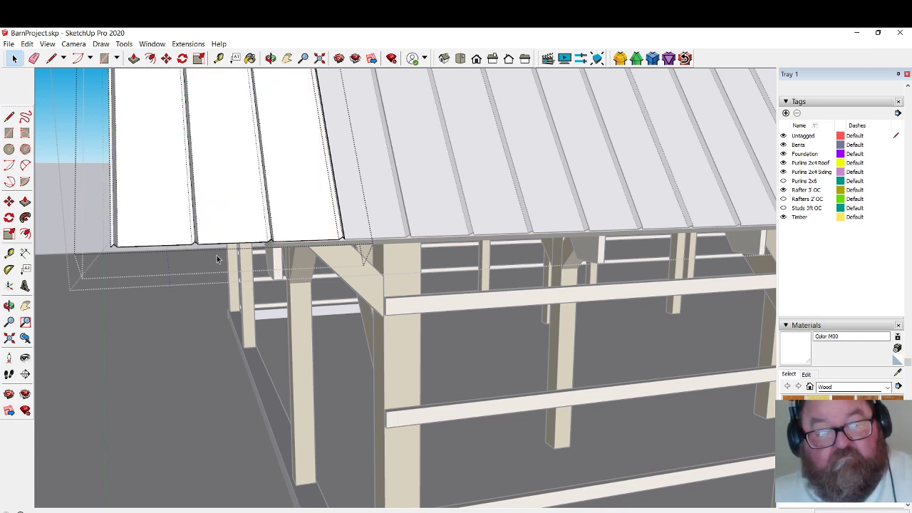
# Delete the two outer ribbed sections of the end panel that overhang the gable, using one crossing selection.
pyautogui.moveTo(216, 255); pyautogui.dragTo(91, 223)
pyautogui.press('Delete')
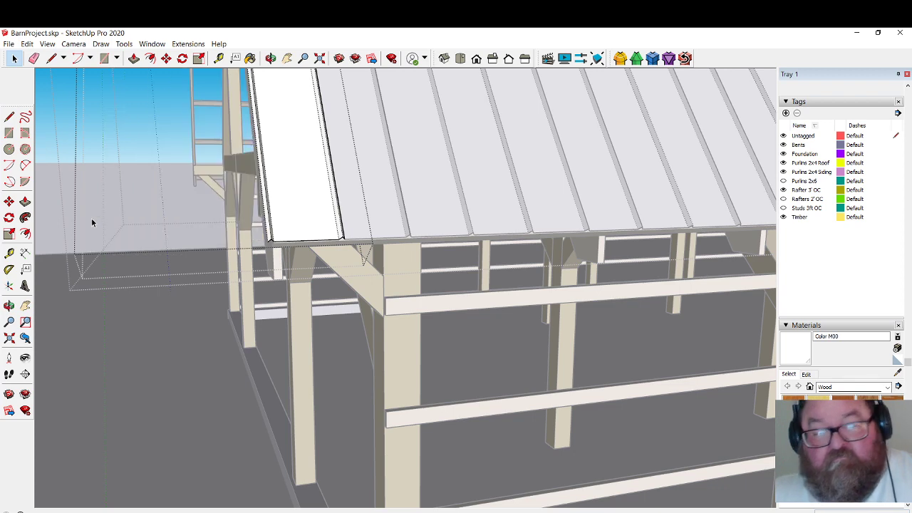
pyautogui.scroll(5, 264, 252)
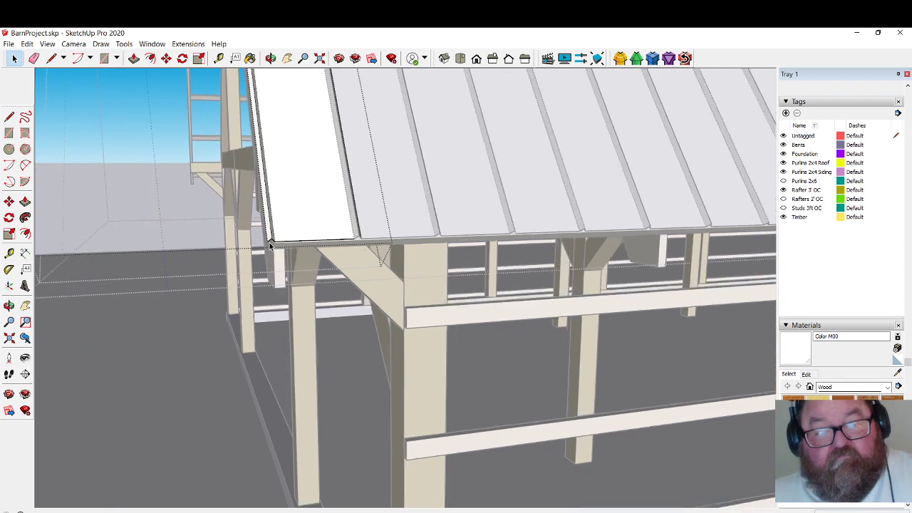
# Delete the leftover outer rib faces and loose edge from the end panel along the far gable.
pyautogui.scroll(2, 274, 244)
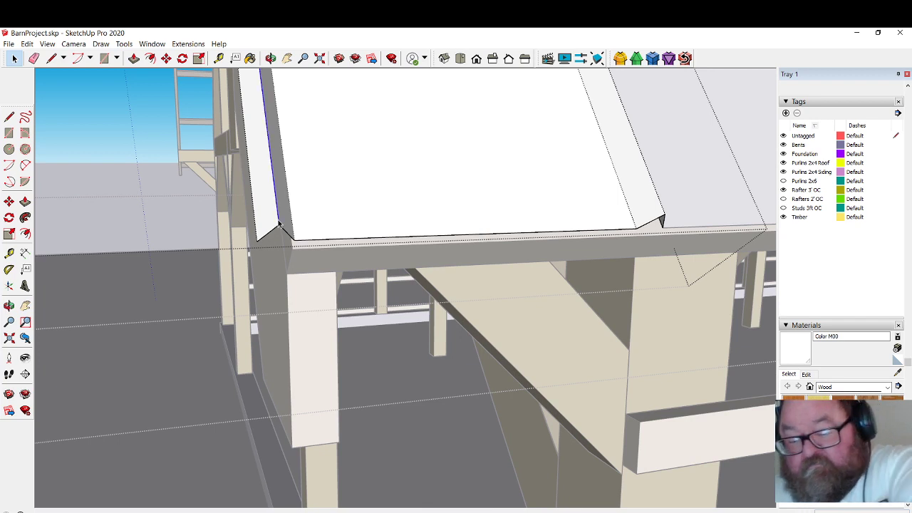
pyautogui.press('Delete')
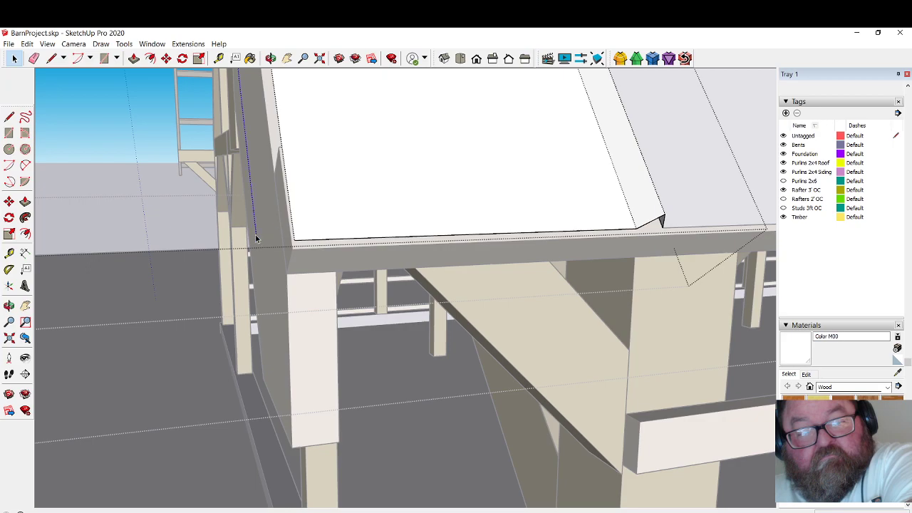
pyautogui.press('Delete')
pyautogui.scroll(-8, 290, 314)
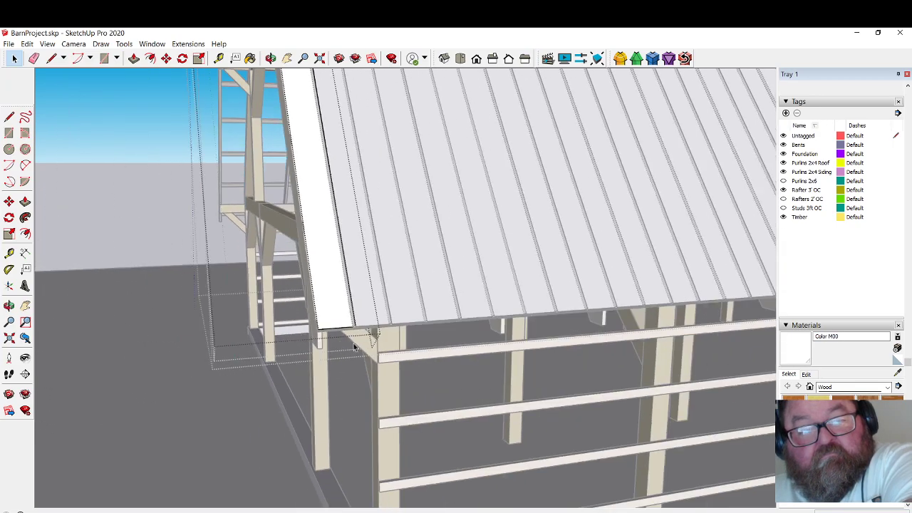
# Delete the stray edges overhanging the gable at the end panel's upper end and finish editing that panel.
pyautogui.scroll(8, 309, 130)
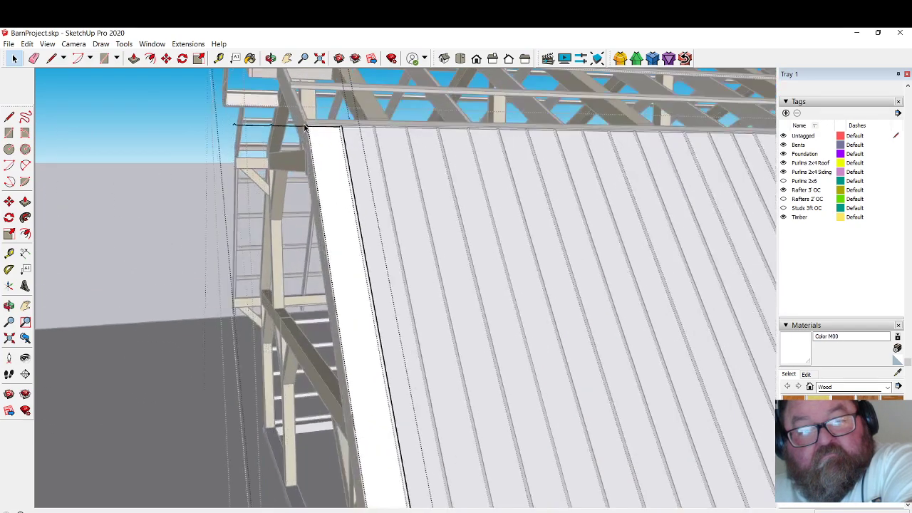
pyautogui.scroll(4, 310, 131)
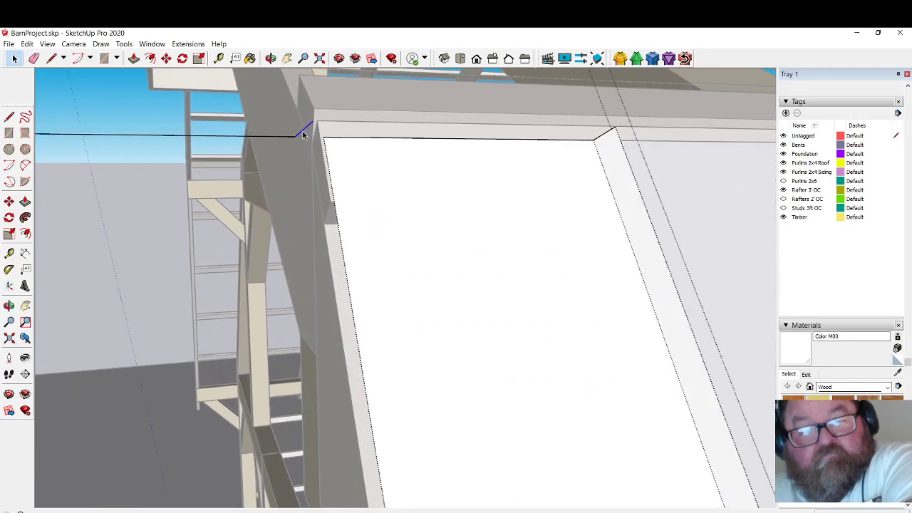
pyautogui.moveTo(342, 155); pyautogui.dragTo(255, 208, button='middle')
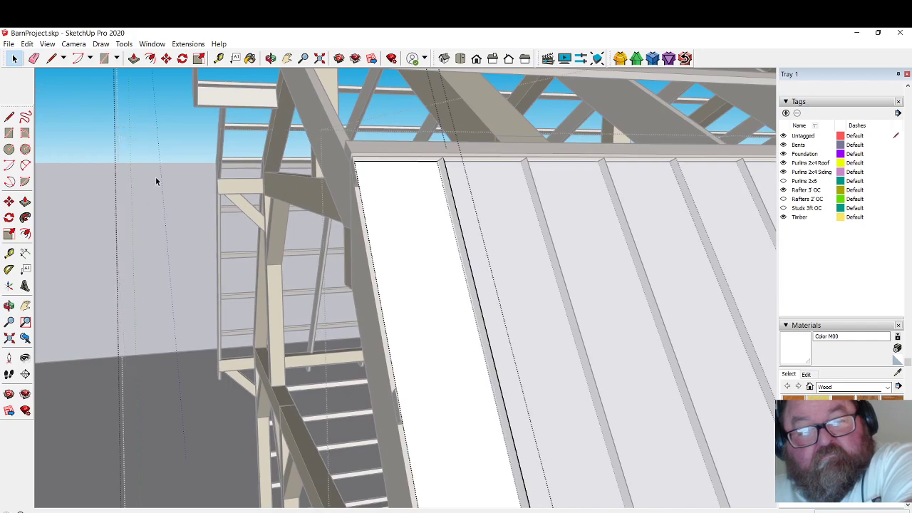
pyautogui.moveTo(157, 179); pyautogui.dragTo(196, 178, button='middle')
pyautogui.scroll(-8, 125, 151)
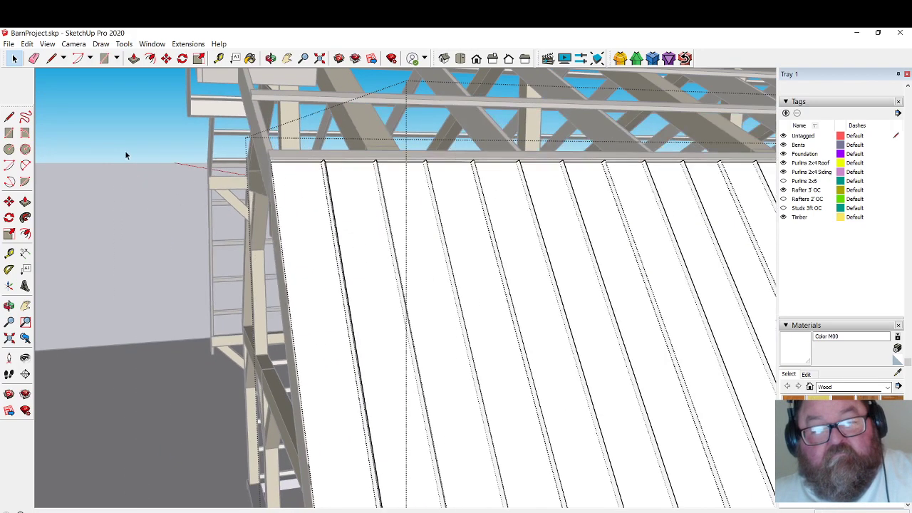
# Reopen the lower slope's roofing group and select the end panel at the opposite gable, near the scale figure.
pyautogui.scroll(-4, 214, 198)
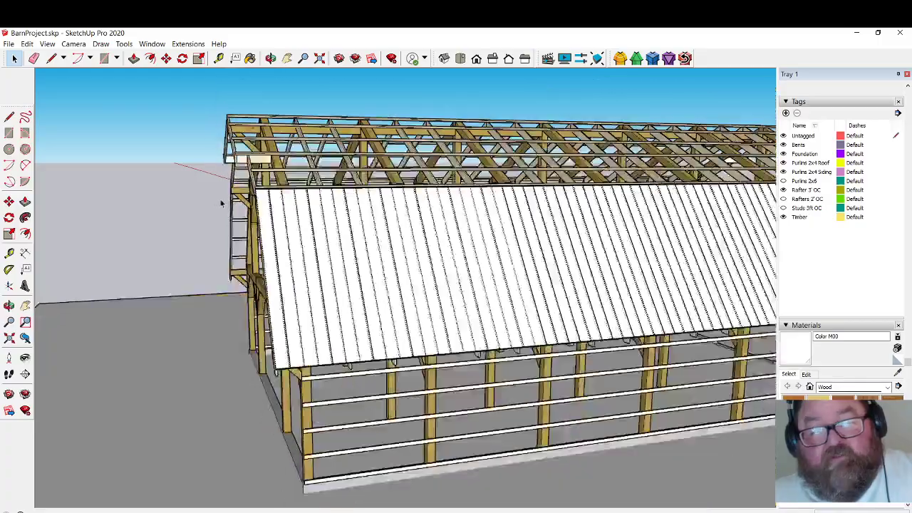
pyautogui.click(270, 57)
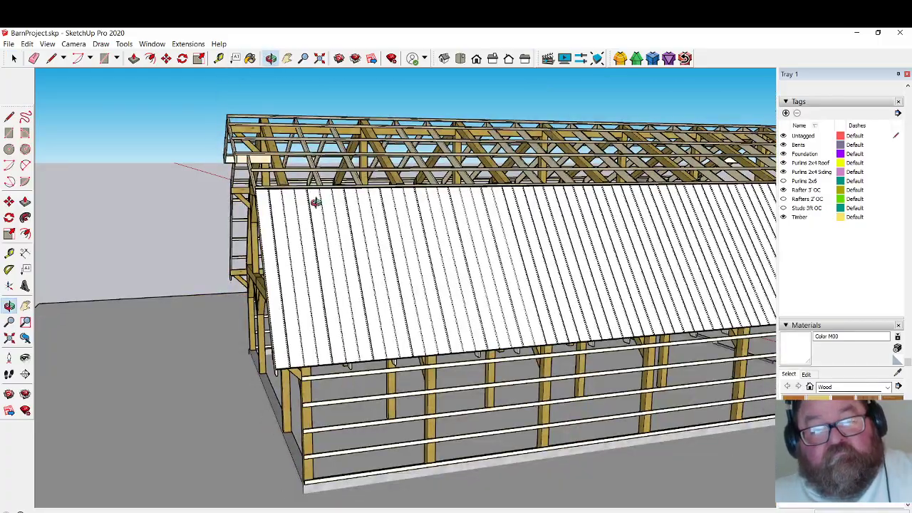
pyautogui.moveTo(315, 199); pyautogui.dragTo(121, 226)
pyautogui.scroll(-4, 121, 226)
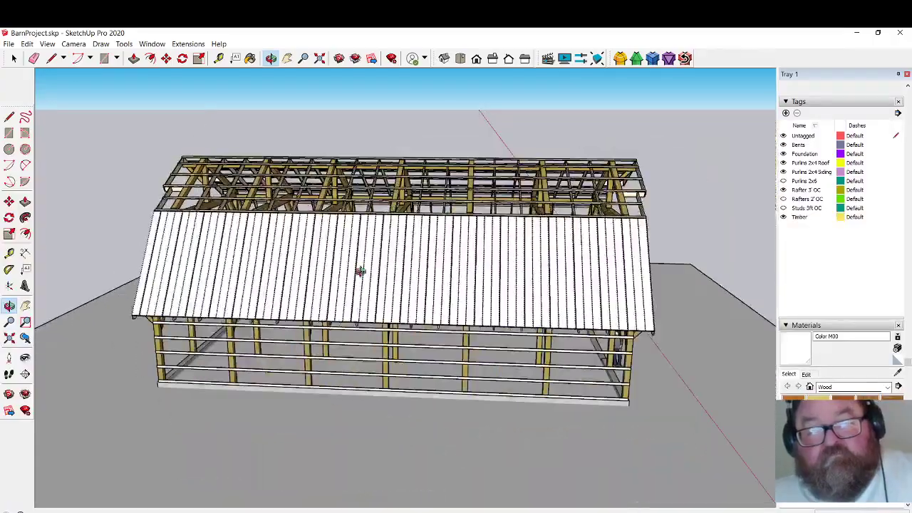
pyautogui.moveTo(360, 271); pyautogui.dragTo(270, 304)
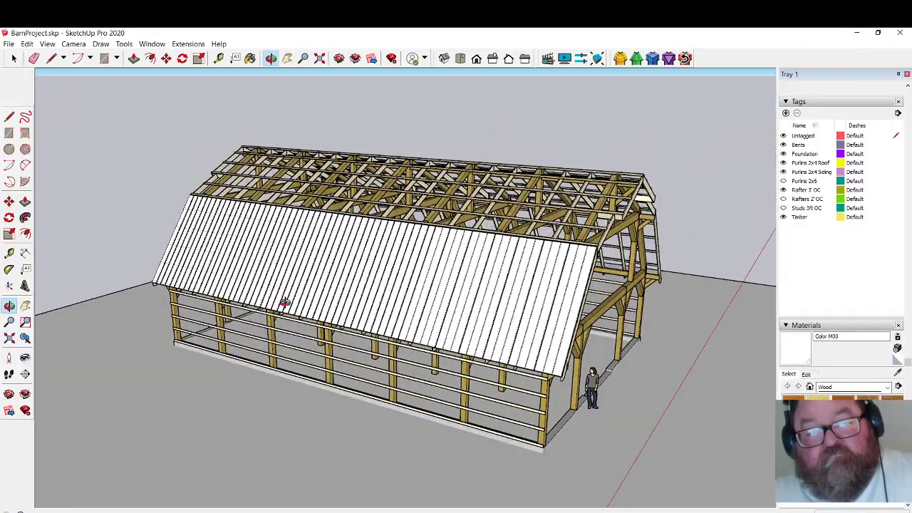
pyautogui.moveTo(455, 306); pyautogui.dragTo(334, 322)
pyautogui.scroll(4, 454, 302)
pyautogui.scroll(-3, 460, 285)
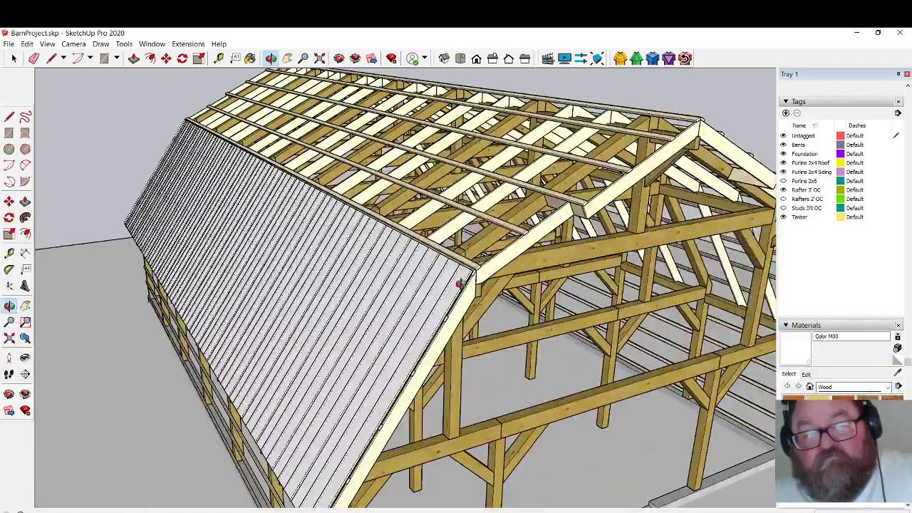
pyautogui.scroll(2, 460, 285)
pyautogui.click(13, 58)
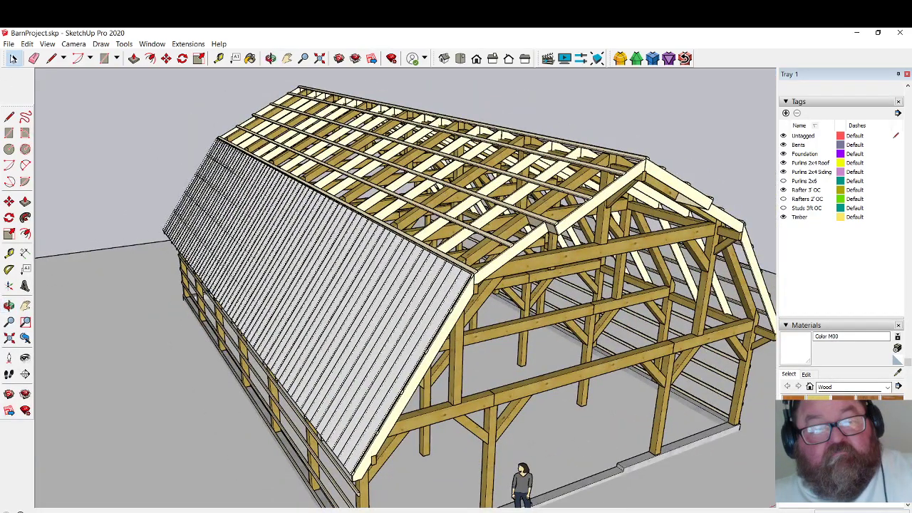
pyautogui.click(430, 329)
pyautogui.doubleClick(429, 328)
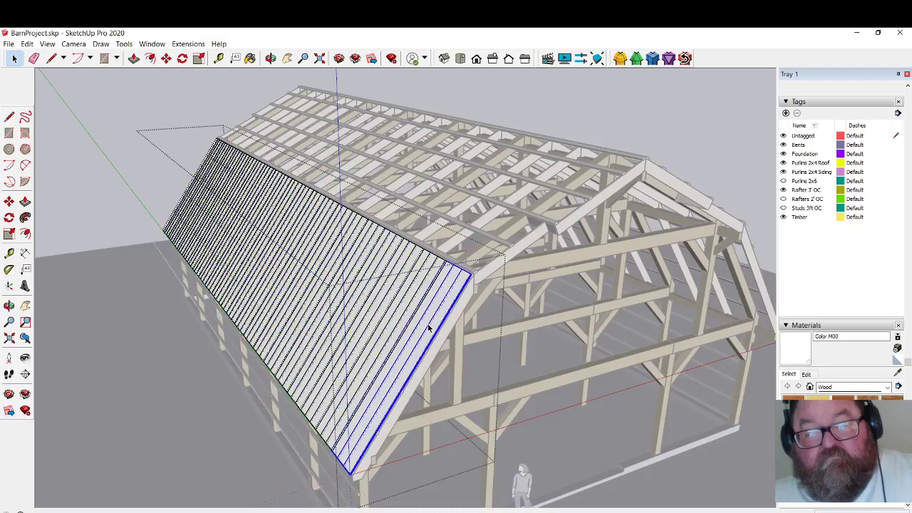
# Copy the selected end panel by its outer eave corner to the gable corner at the bottom of the upper roof slope.
pyautogui.click(166, 59)
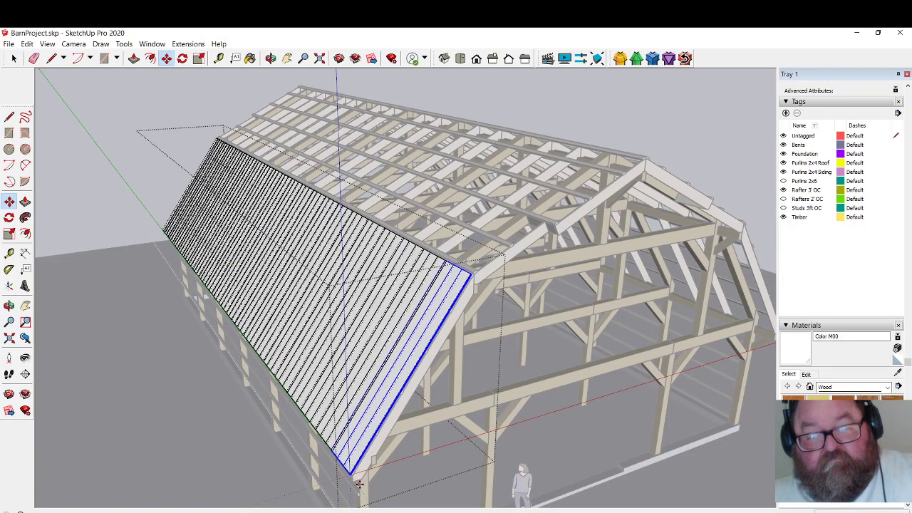
pyautogui.scroll(8, 359, 484)
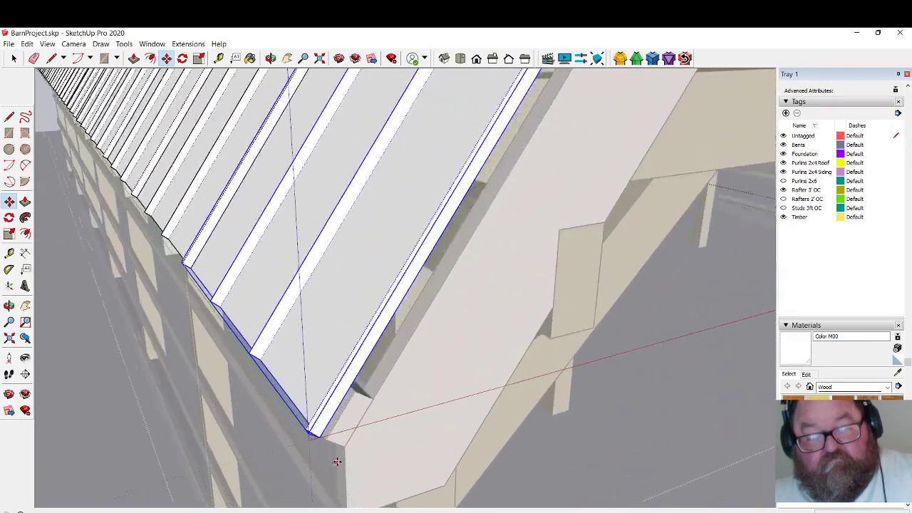
pyautogui.scroll(4, 337, 461)
pyautogui.scroll(-3, 332, 458)
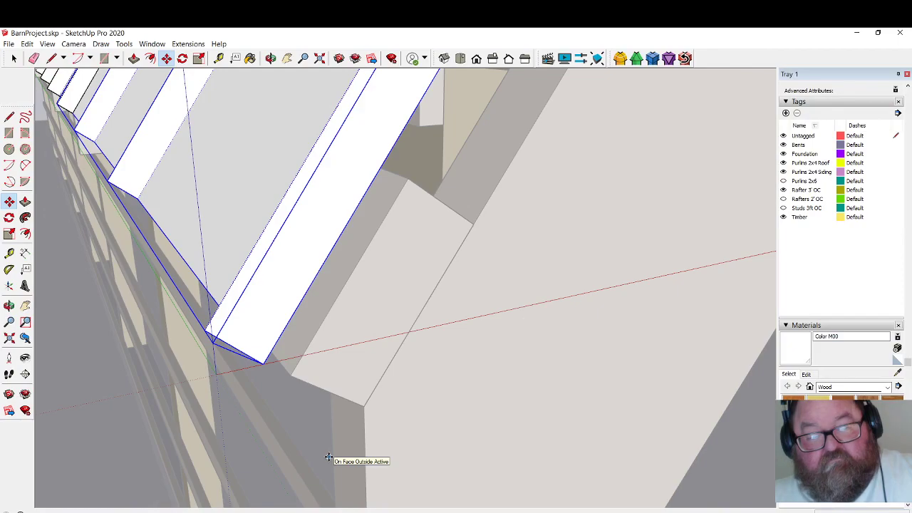
pyautogui.click(264, 364)
pyautogui.scroll(-5, 346, 447)
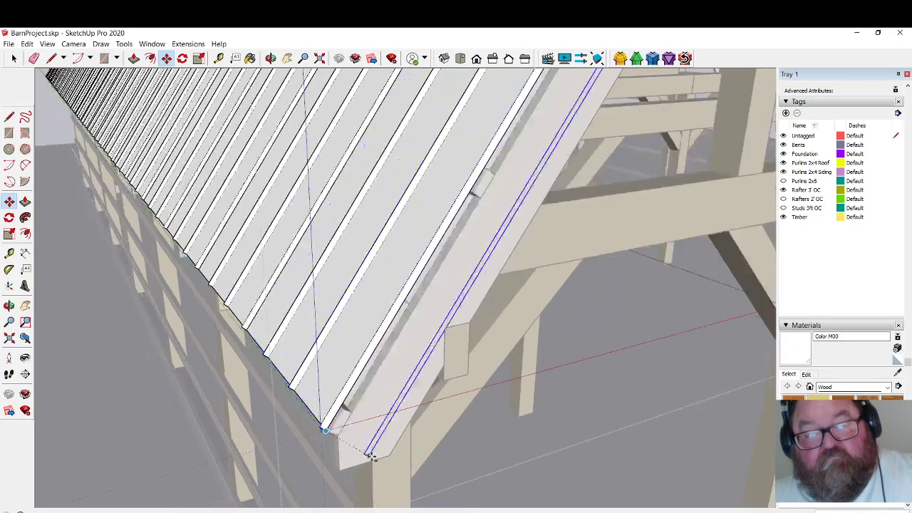
pyautogui.scroll(-6, 370, 456)
pyautogui.scroll(4, 474, 263)
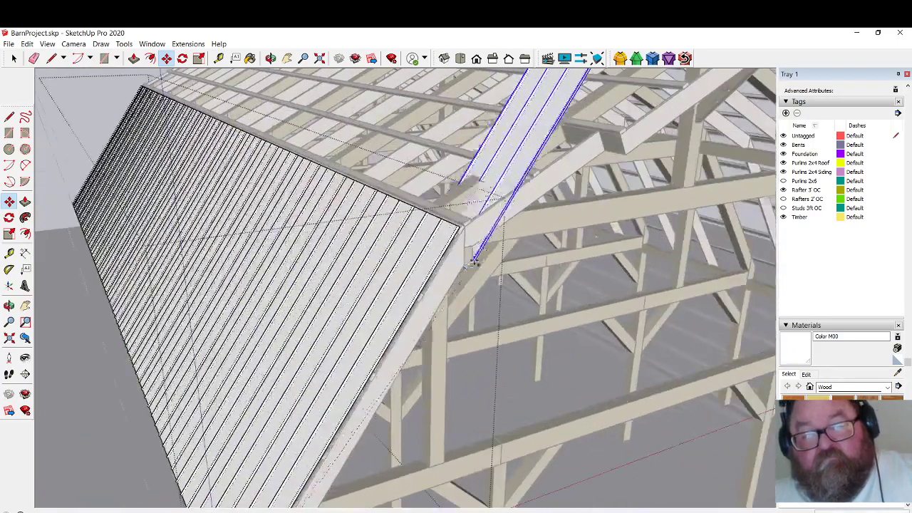
pyautogui.scroll(4, 473, 262)
pyautogui.scroll(-5, 456, 267)
pyautogui.scroll(4, 434, 274)
pyautogui.scroll(-3, 419, 279)
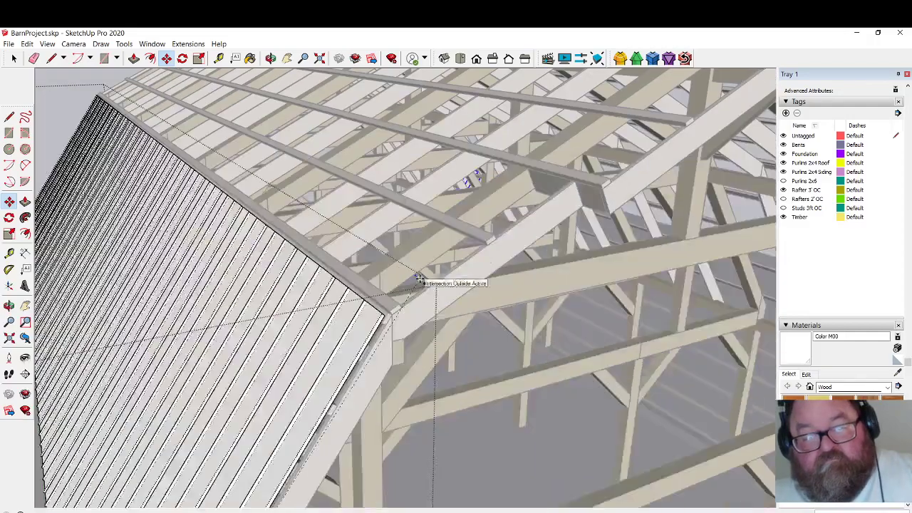
pyautogui.scroll(5, 396, 311)
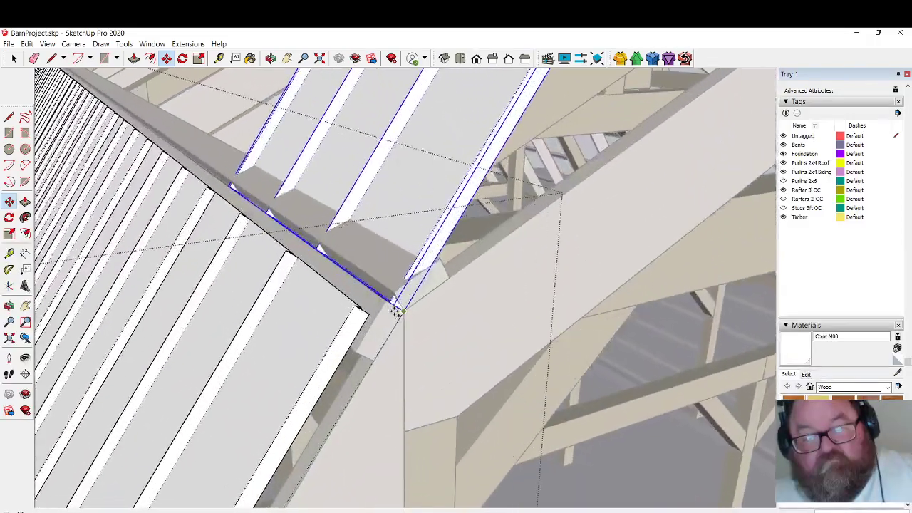
pyautogui.scroll(-3, 396, 311)
pyautogui.scroll(3, 409, 269)
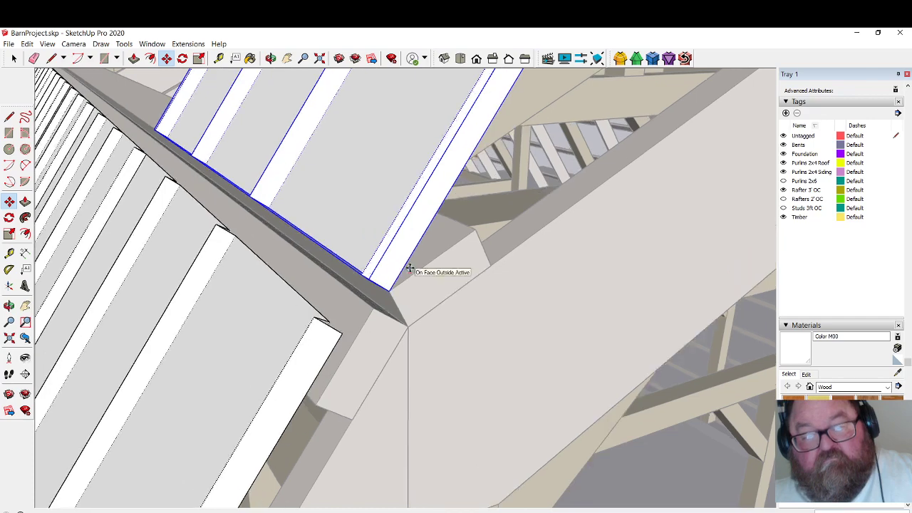
# Rotate the copied panel about its lower outer corner to match the shallower pitch of the upper roof slope.
pyautogui.click(182, 58)
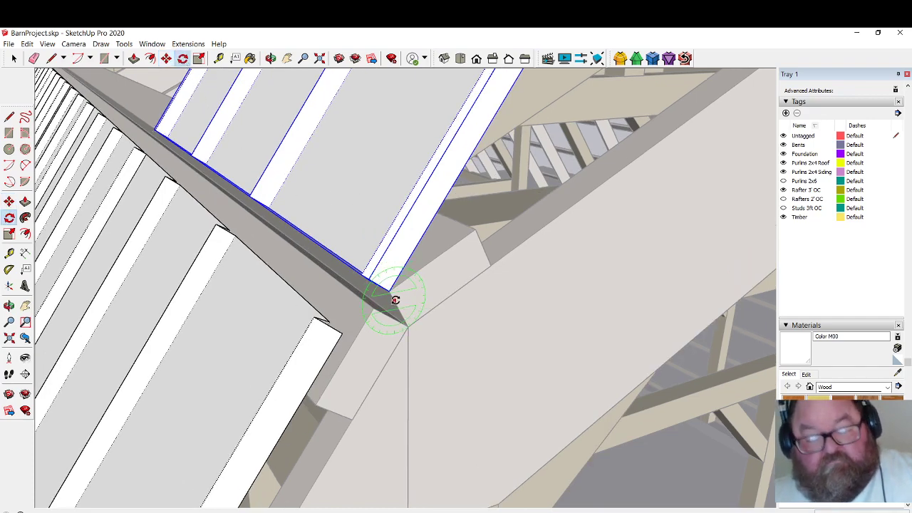
pyautogui.click(444, 193)
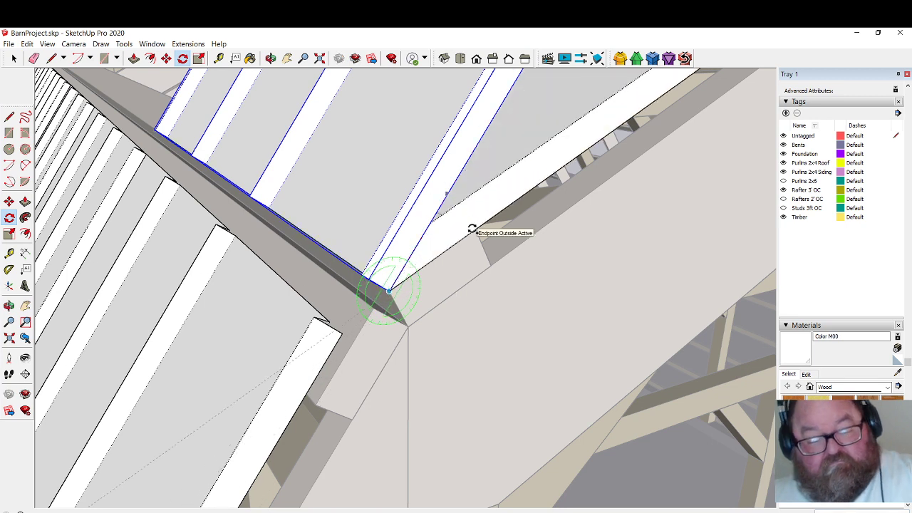
pyautogui.click(471, 229)
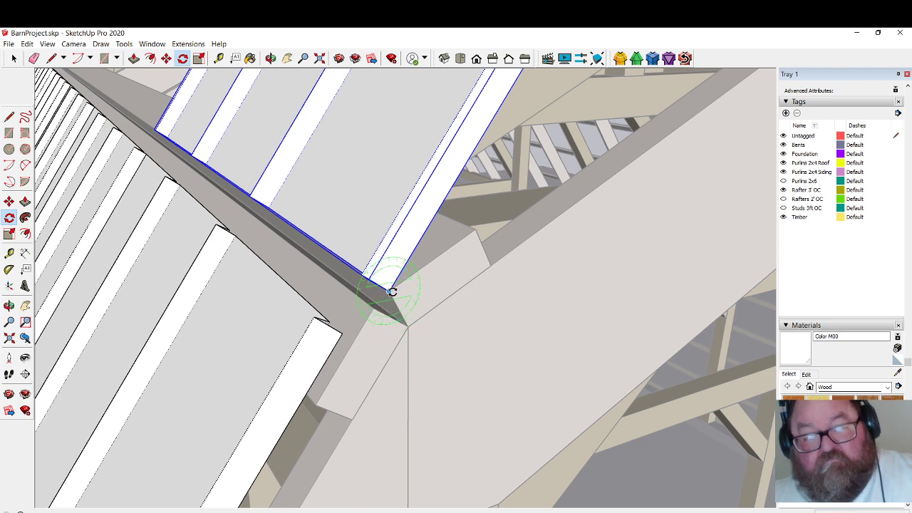
pyautogui.click(389, 289)
pyautogui.click(430, 226)
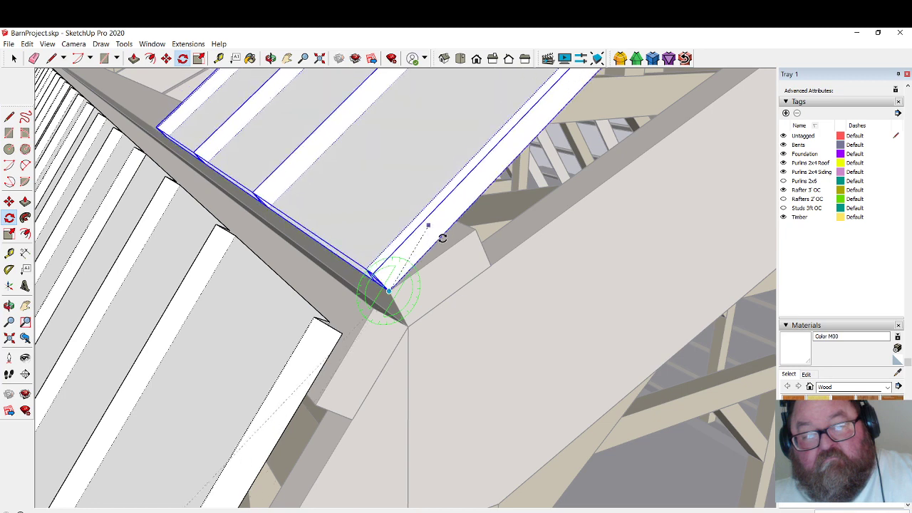
pyautogui.click(447, 246)
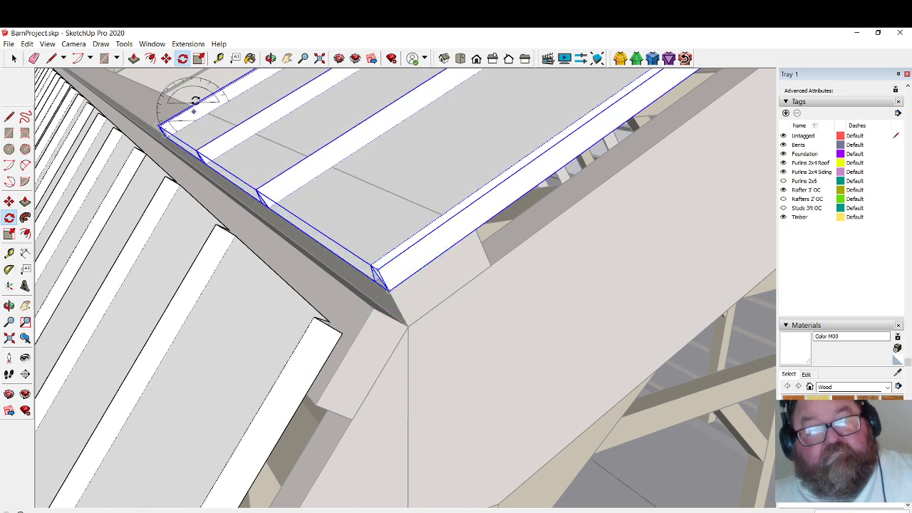
# Raise the rotated panel using the distance from the board's outer corner to the midpoint of its short end edge.
pyautogui.click(166, 58)
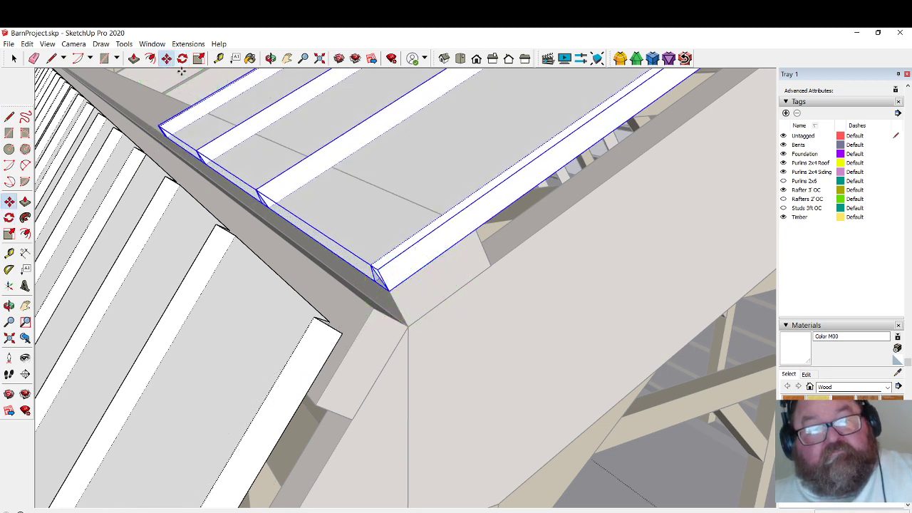
pyautogui.click(407, 322)
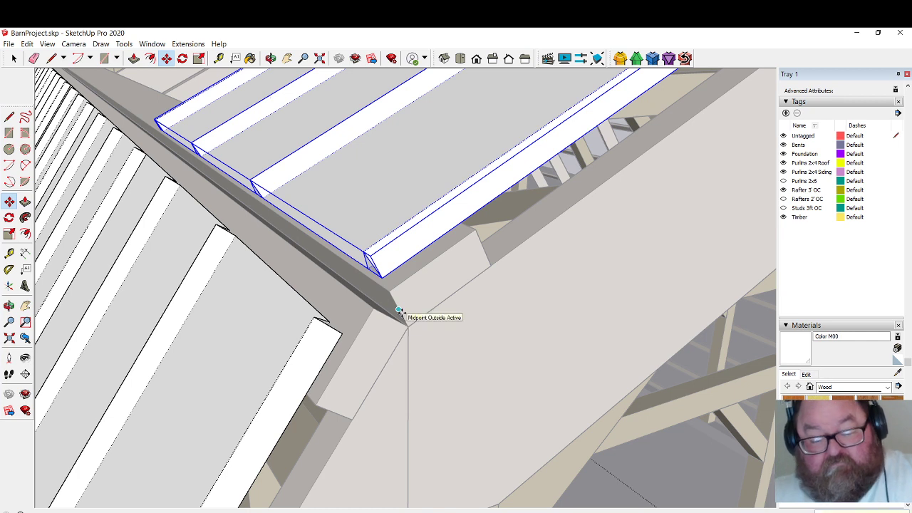
pyautogui.click(402, 312)
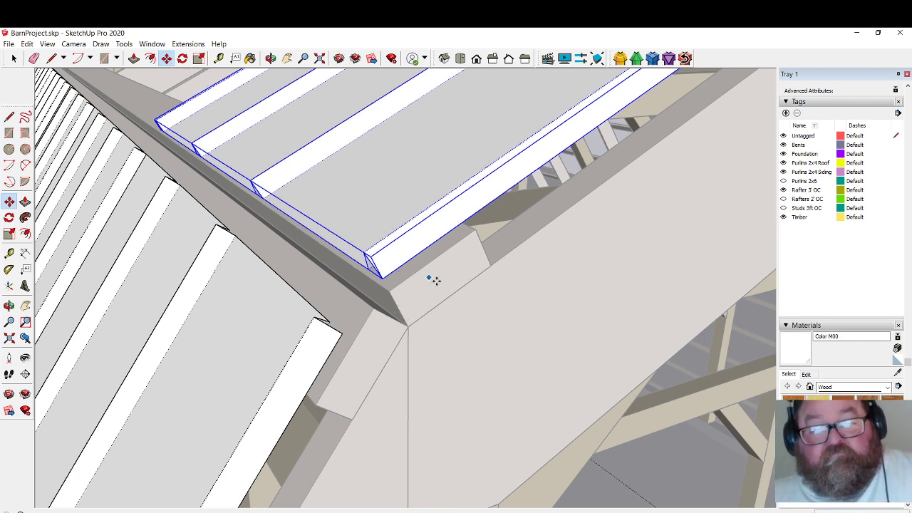
# Slide the upper panel down parallel to the upper rafter edge until its lower end meets the top of the lower slope's panels.
pyautogui.click(491, 268)
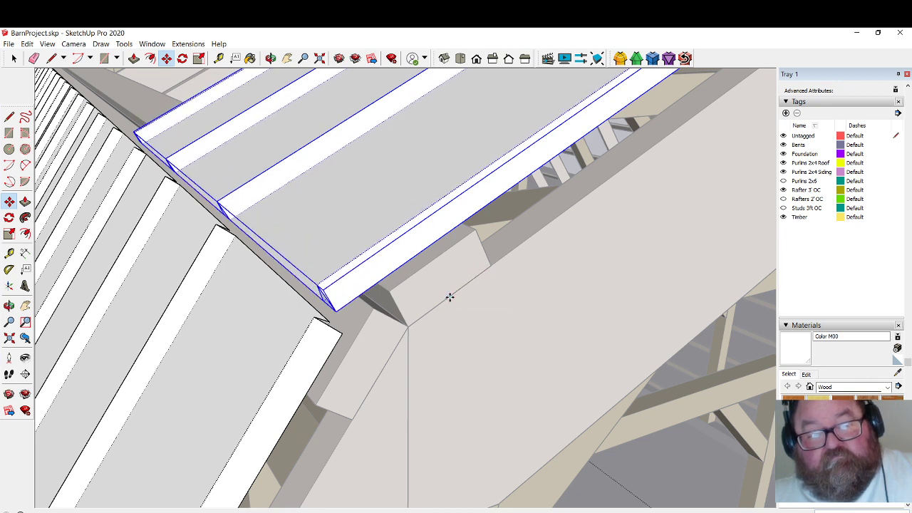
pyautogui.click(270, 57)
pyautogui.moveTo(399, 232); pyautogui.dragTo(479, 265)
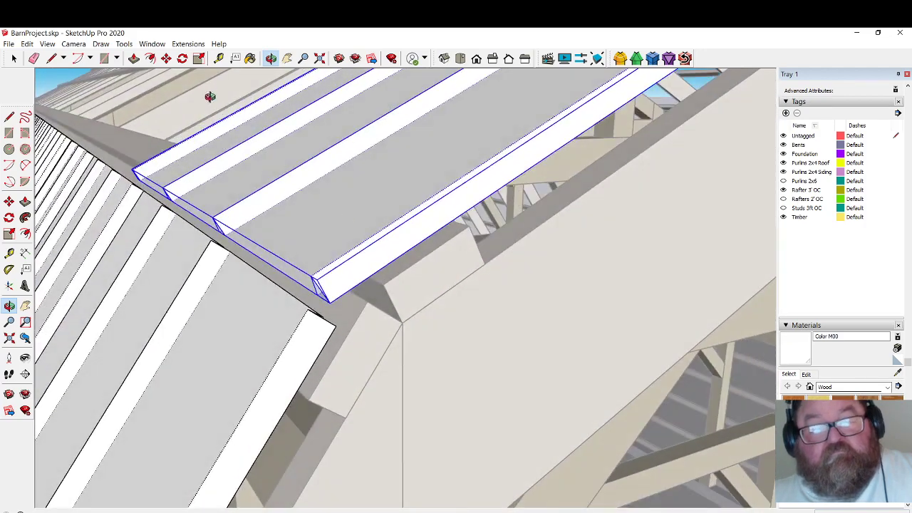
pyautogui.click(166, 58)
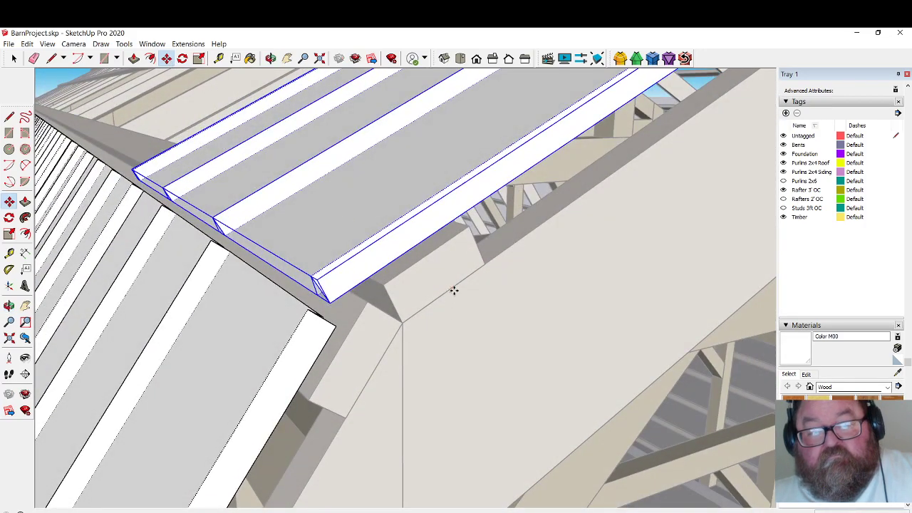
pyautogui.click(447, 293)
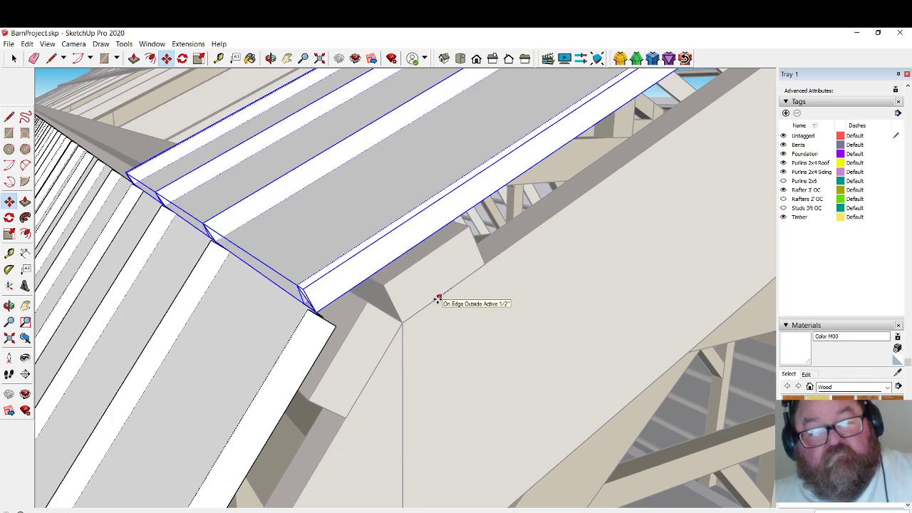
pyautogui.click(270, 58)
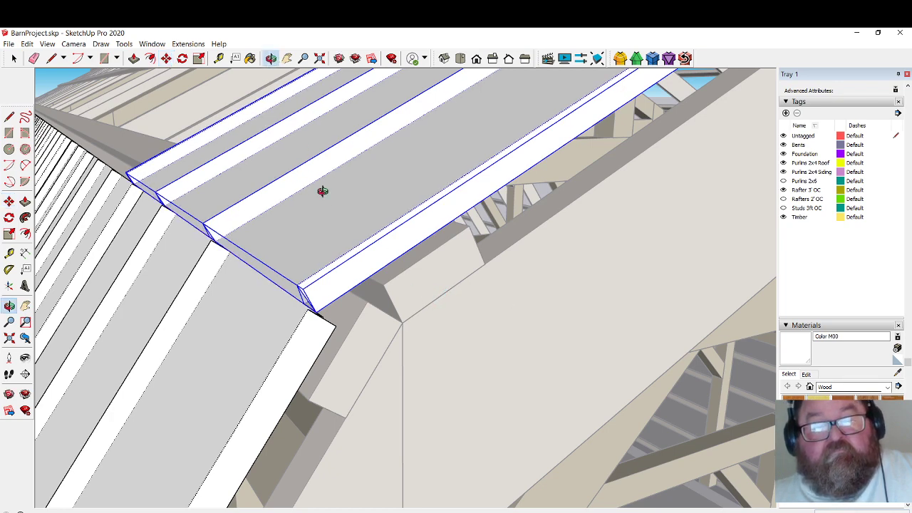
pyautogui.moveTo(320, 192); pyautogui.dragTo(294, 367)
pyautogui.scroll(-3, 294, 368)
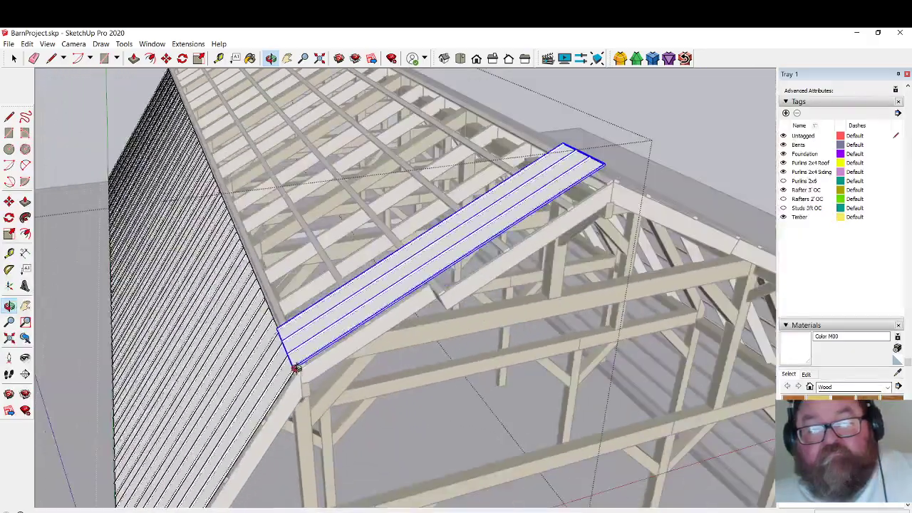
pyautogui.moveTo(501, 221); pyautogui.dragTo(525, 240)
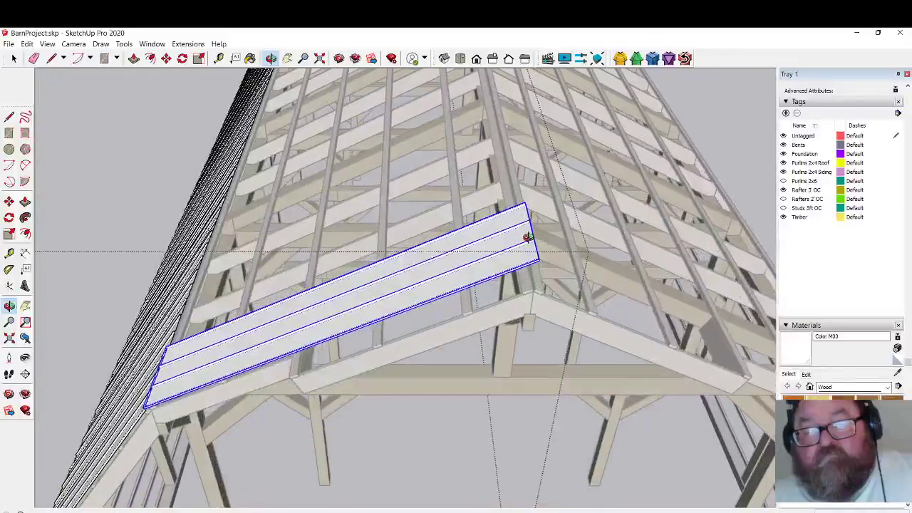
pyautogui.scroll(3, 450, 219)
pyautogui.click(14, 58)
pyautogui.rightClick(431, 265)
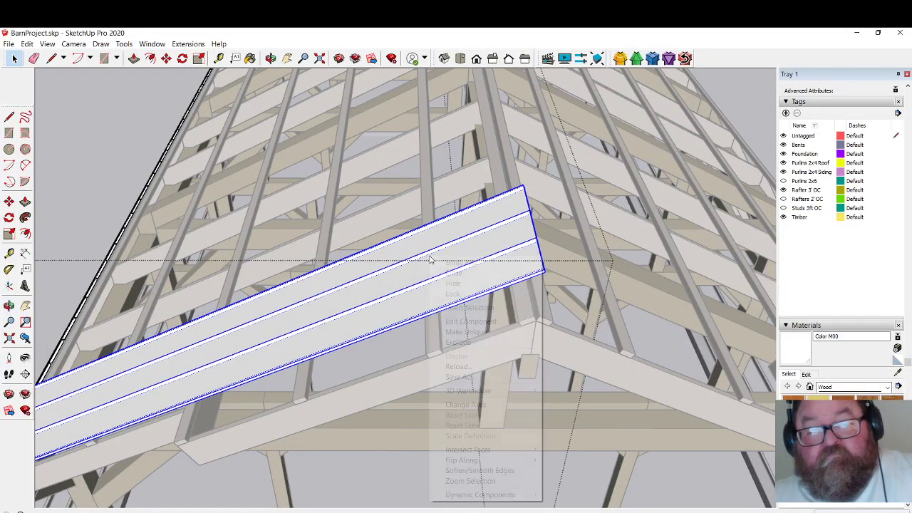
pyautogui.click(392, 289)
pyautogui.rightClick(391, 288)
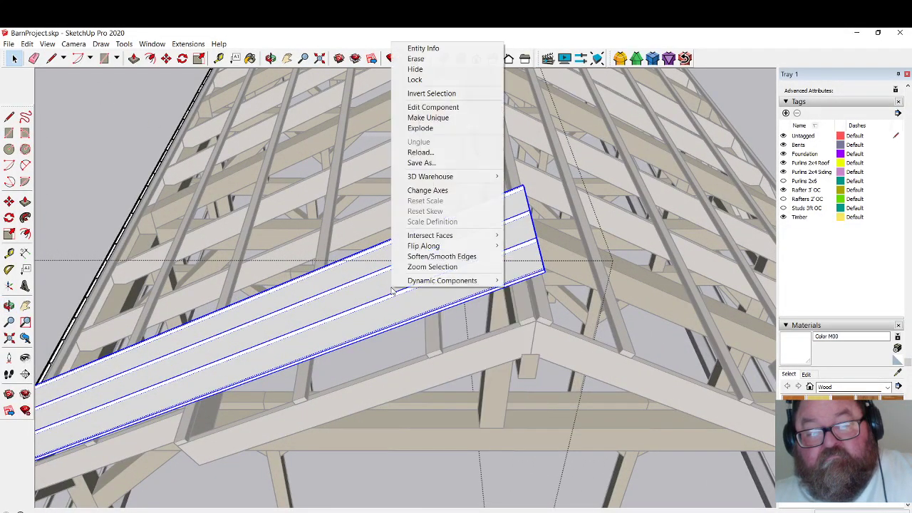
pyautogui.click(446, 127)
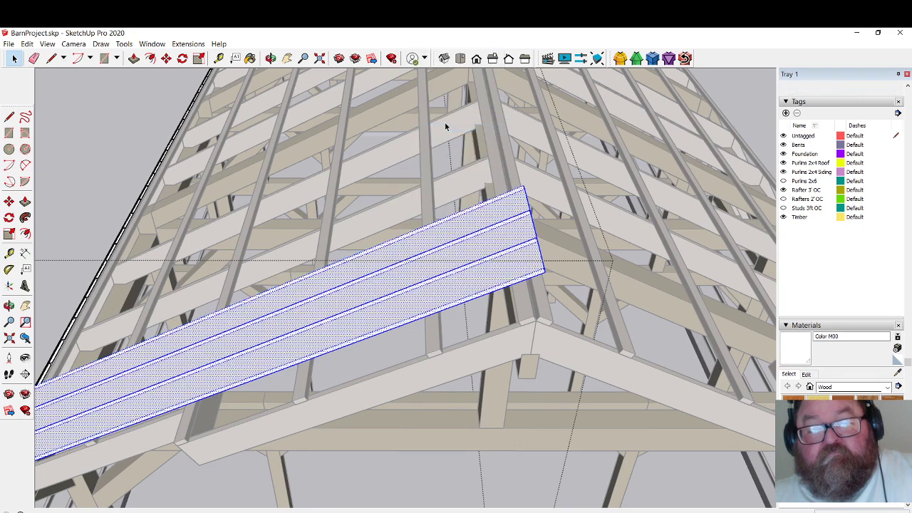
pyautogui.hotkey('ctrl', 'z')
# Make the upper roof panel a unique component, open it for editing, and select the edges of its ridge end.
pyautogui.rightClick(454, 247)
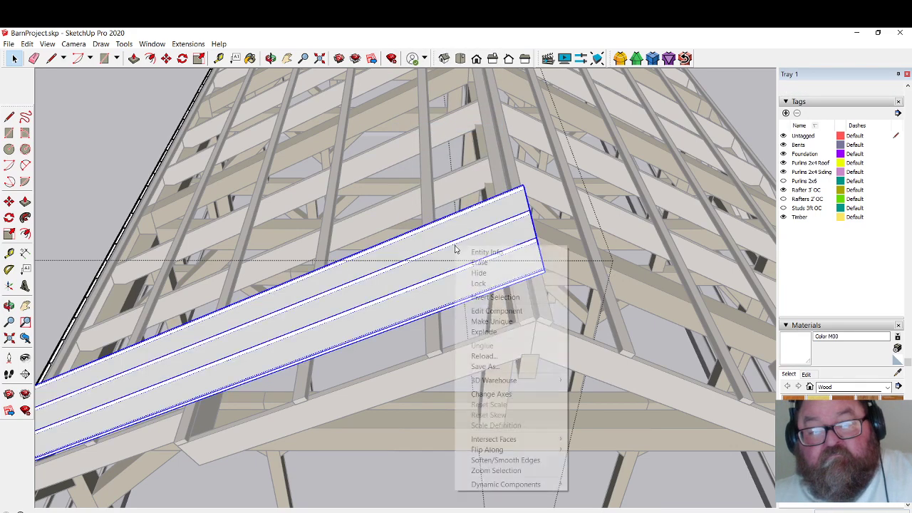
pyautogui.click(479, 323)
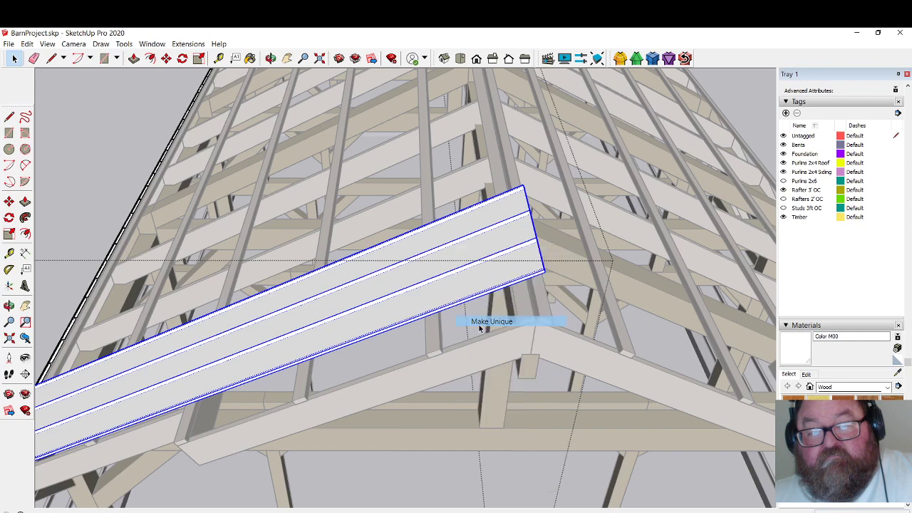
pyautogui.doubleClick(508, 253)
pyautogui.scroll(3, 534, 282)
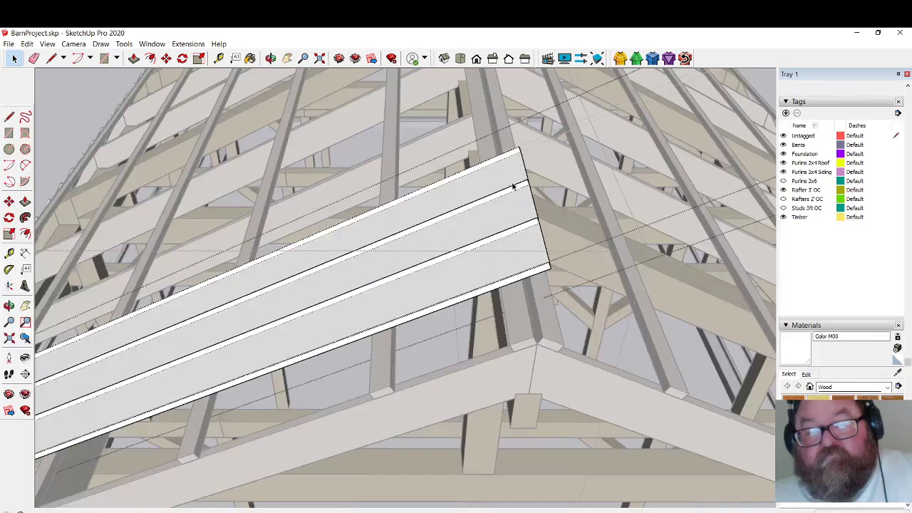
pyautogui.scroll(5, 537, 339)
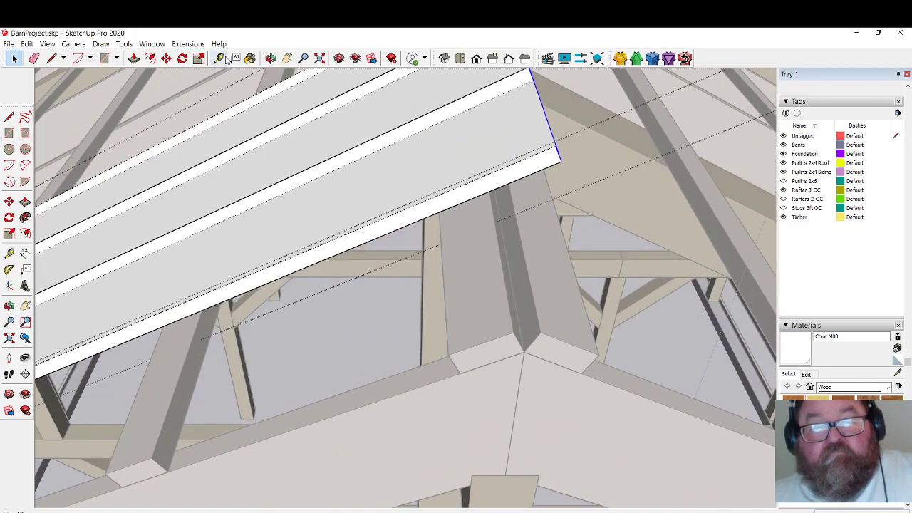
pyautogui.click(220, 59)
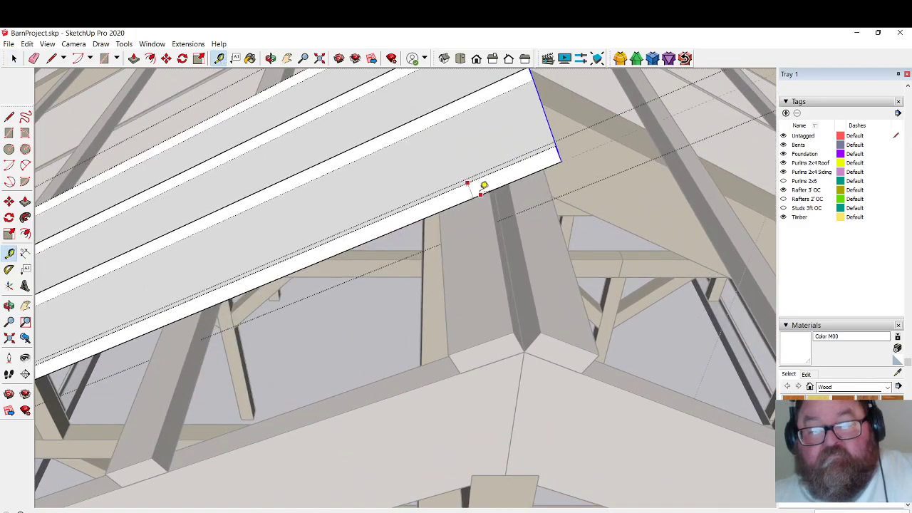
pyautogui.scroll(-4, 583, 220)
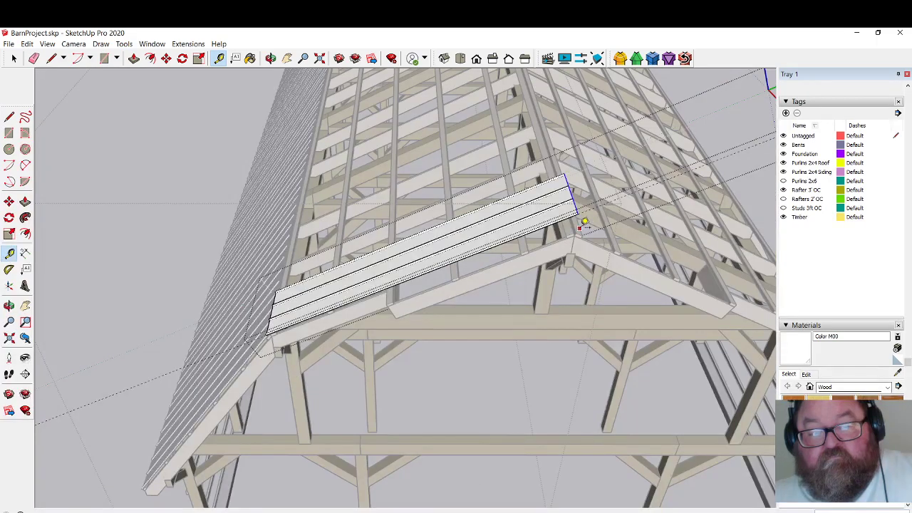
pyautogui.scroll(4, 576, 214)
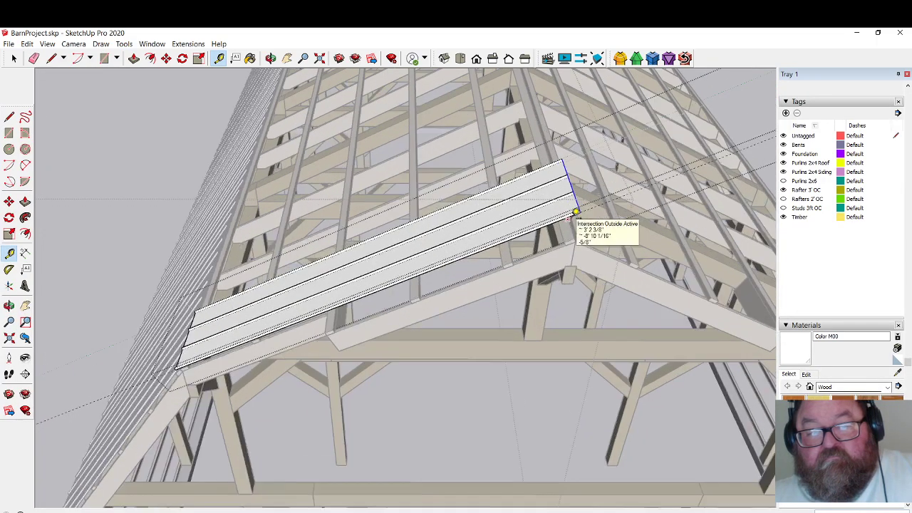
pyautogui.scroll(5, 576, 218)
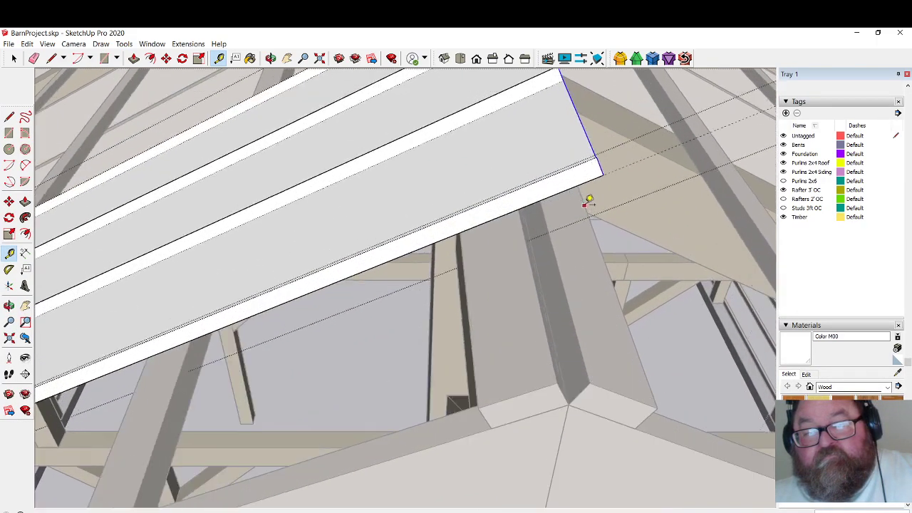
# Shorten the upper panel by moving its ridge end back along its length to the ridge-side edge of the top purlin, and close the component.
pyautogui.click(166, 58)
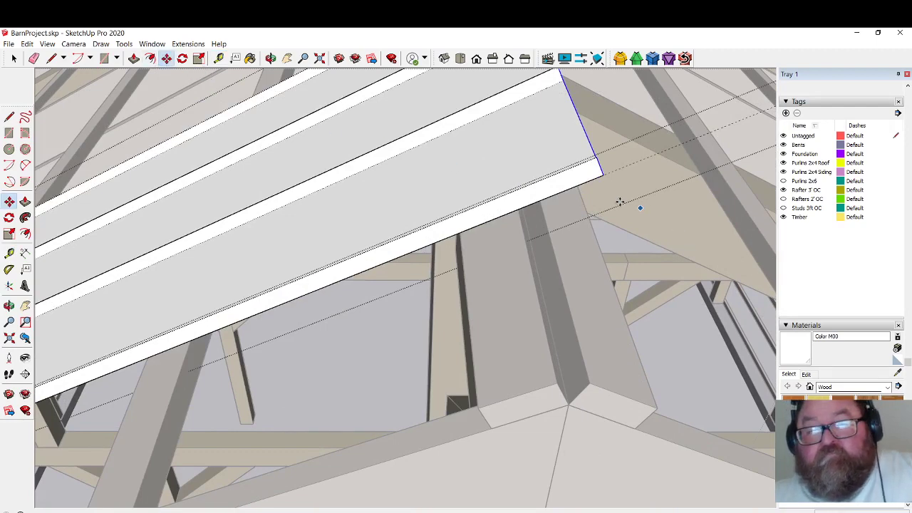
pyautogui.moveTo(602, 174); pyautogui.dragTo(518, 209)
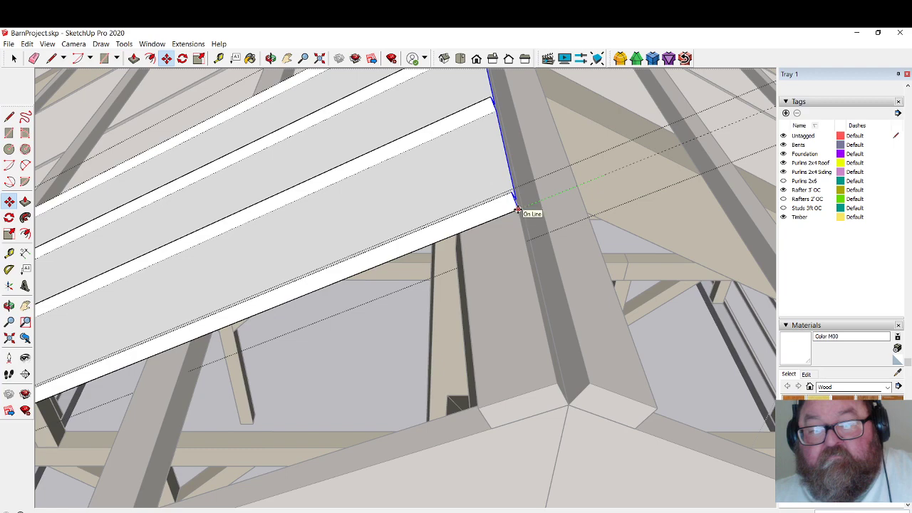
pyautogui.scroll(-5, 588, 264)
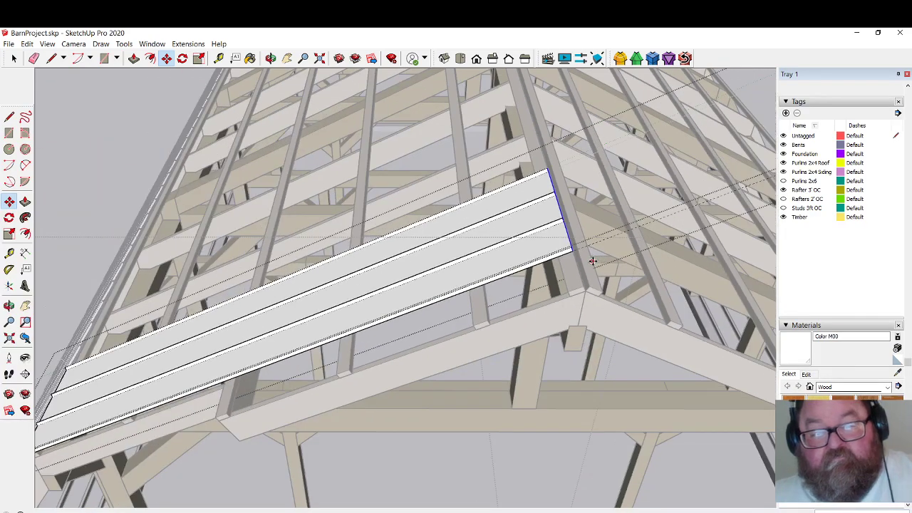
pyautogui.click(14, 59)
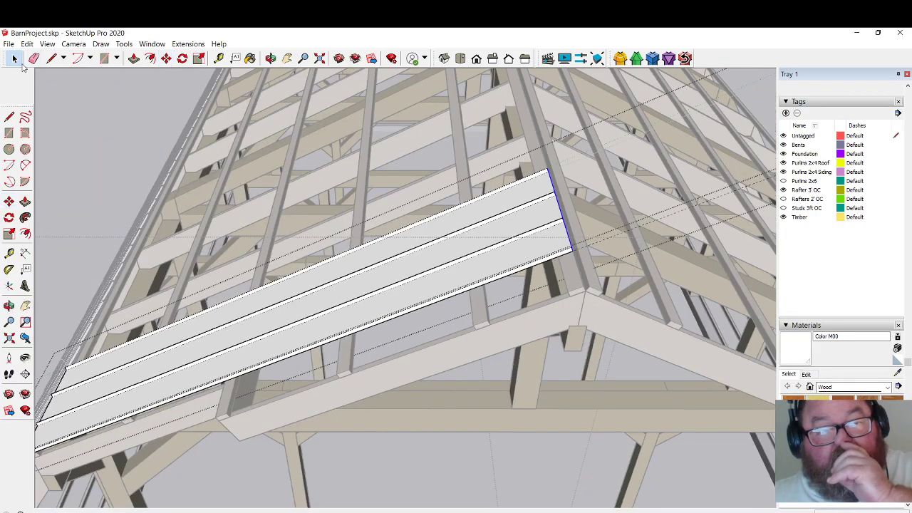
pyautogui.click(89, 129)
pyautogui.scroll(-3, 469, 234)
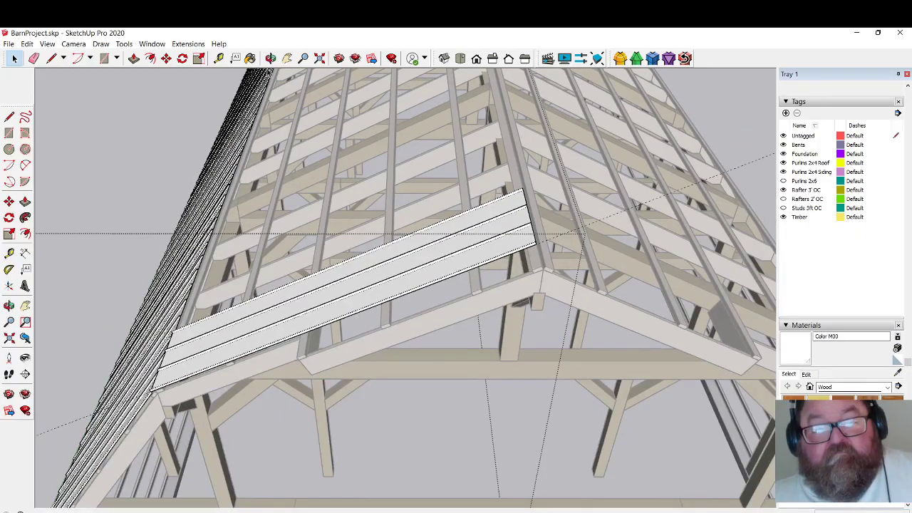
# Copy the shortened upper panel by its lower outer corner to its opposite lower corner so the copy sits directly beside it.
pyautogui.click(271, 57)
pyautogui.moveTo(321, 205); pyautogui.dragTo(603, 232)
pyautogui.scroll(-3, 550, 288)
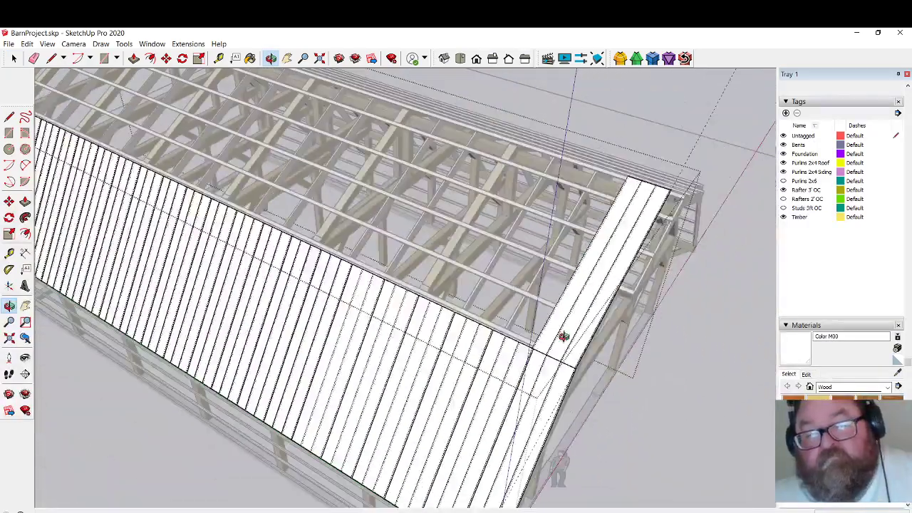
pyautogui.scroll(6, 553, 359)
pyautogui.scroll(4, 579, 360)
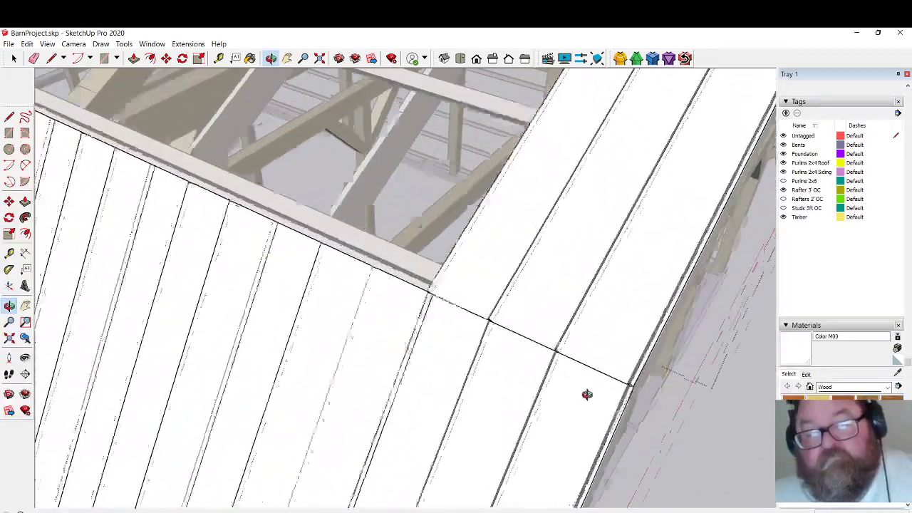
pyautogui.click(14, 59)
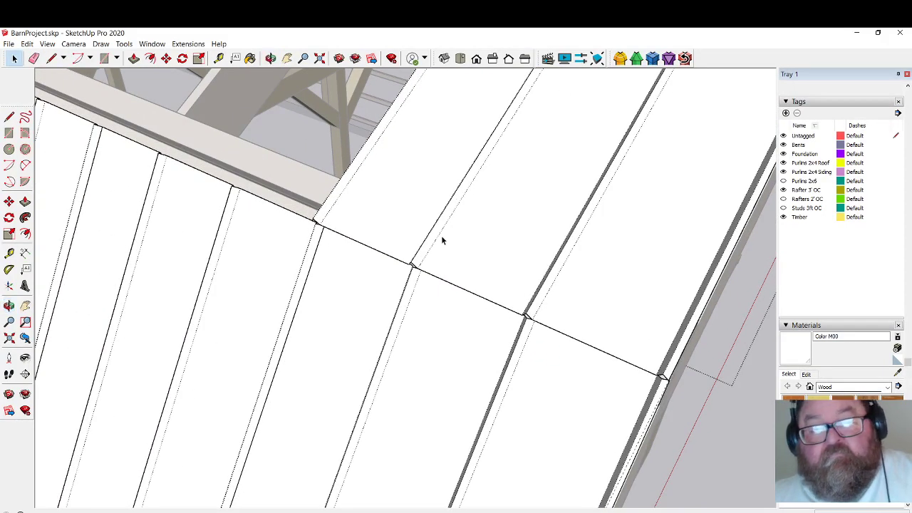
pyautogui.click(625, 369)
pyautogui.scroll(3, 660, 376)
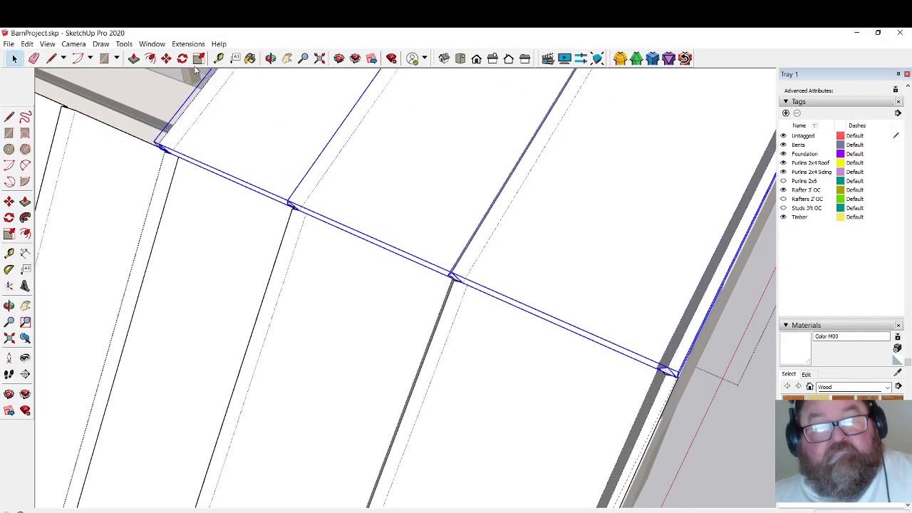
pyautogui.click(167, 59)
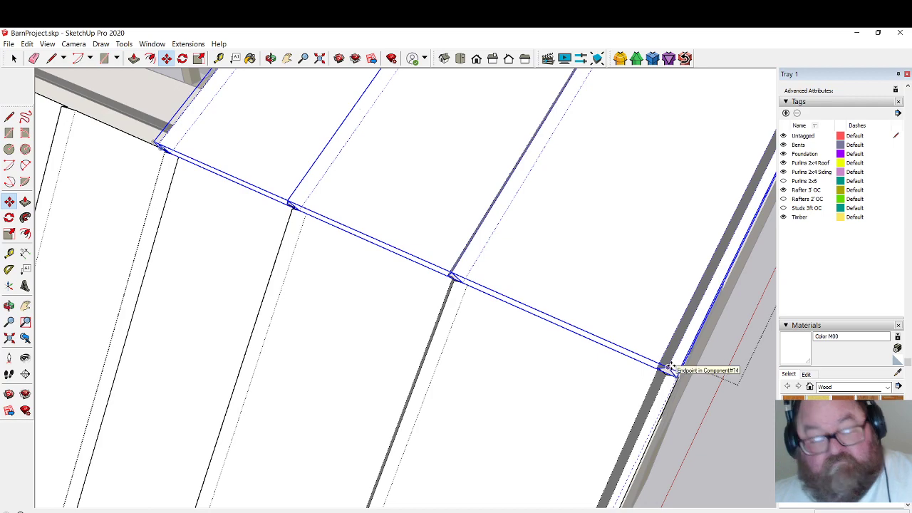
pyautogui.click(670, 366)
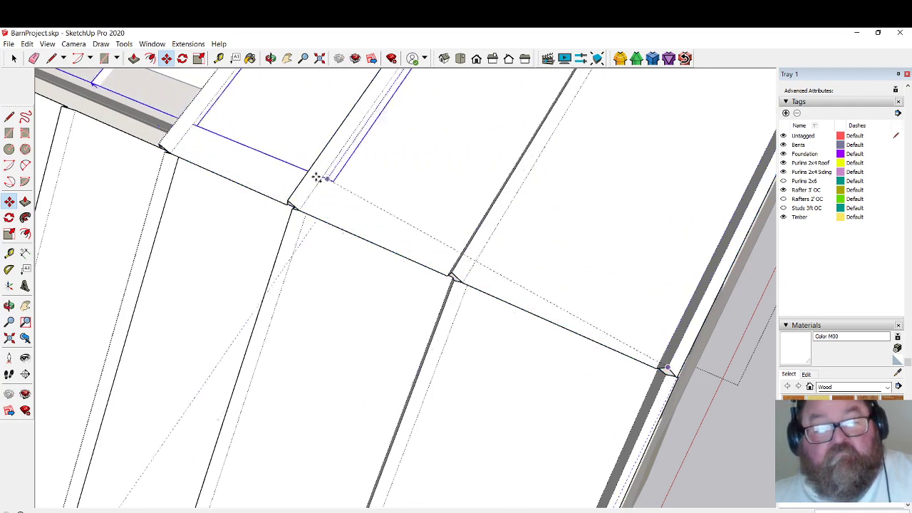
pyautogui.click(163, 147)
# Repeat the panel copy as an array at the same spacing along the full length of the upper roof slope.
pyautogui.scroll(-2, 597, 327)
pyautogui.scroll(-2, 605, 328)
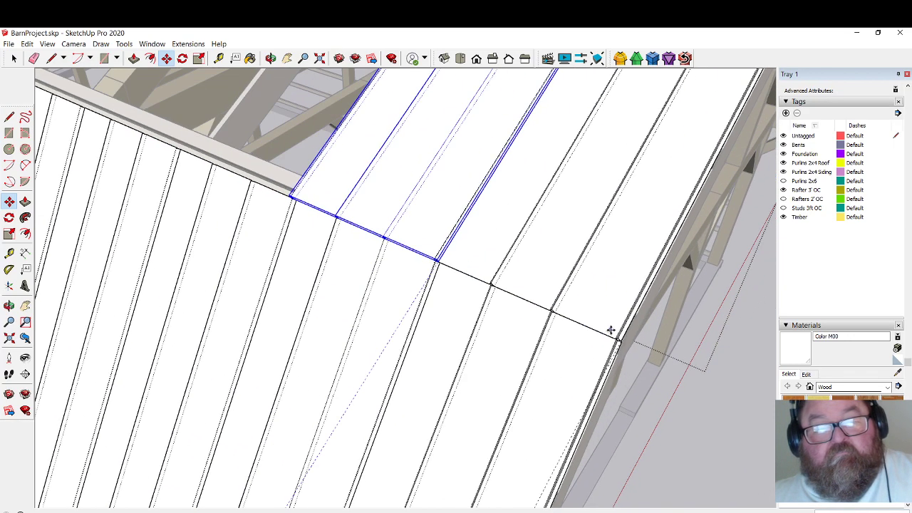
pyautogui.click(412, 266)
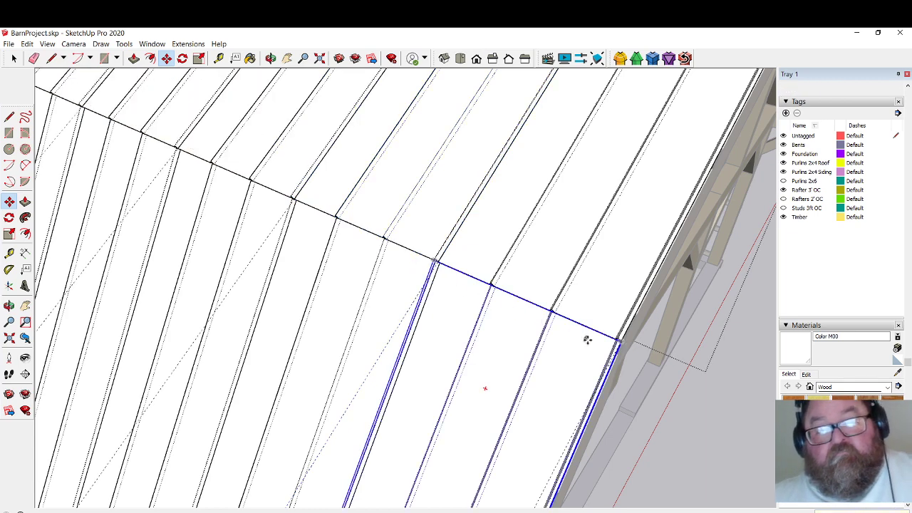
pyautogui.scroll(-6, 588, 337)
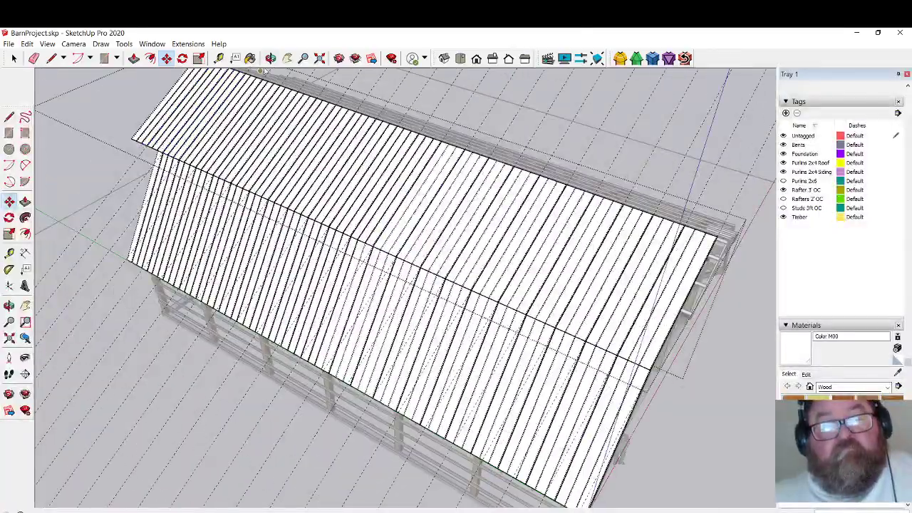
pyautogui.click(271, 58)
pyautogui.moveTo(306, 185); pyautogui.dragTo(203, 135)
pyautogui.scroll(8, 203, 135)
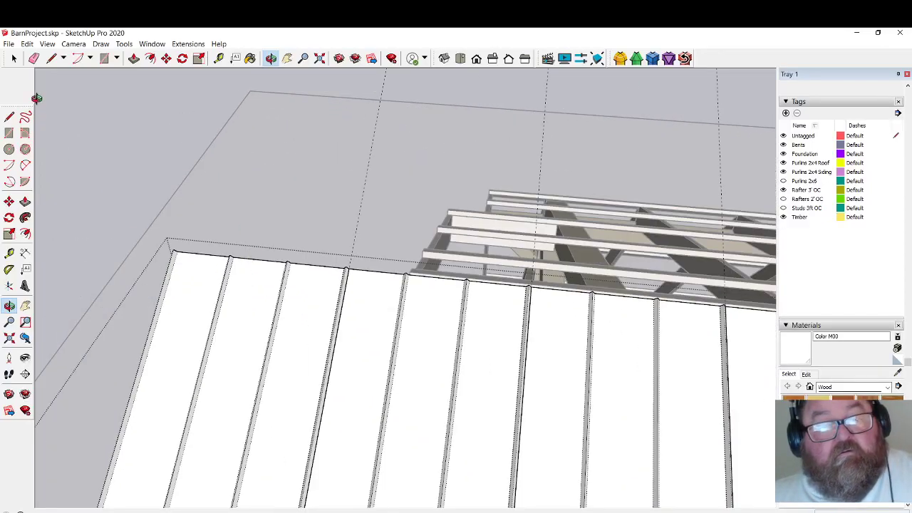
pyautogui.click(15, 60)
pyautogui.doubleClick(202, 267)
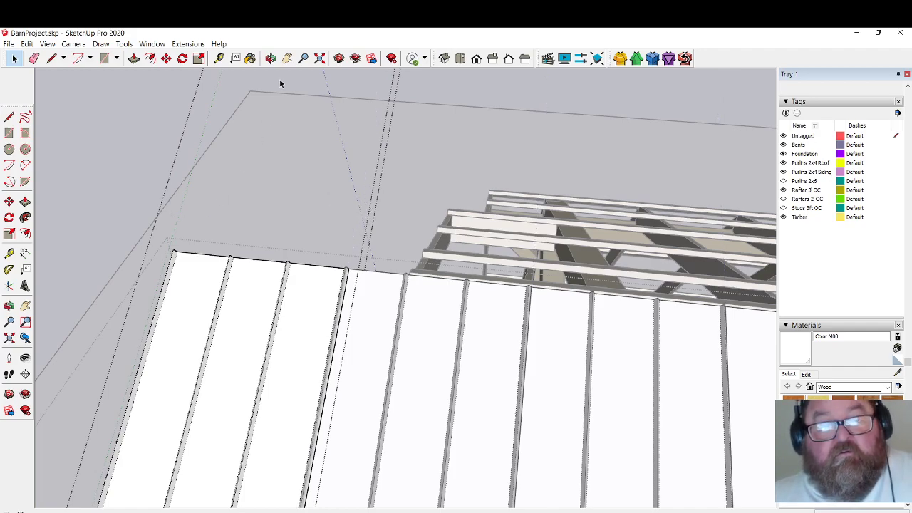
pyautogui.click(271, 59)
pyautogui.moveTo(318, 292); pyautogui.dragTo(611, 304)
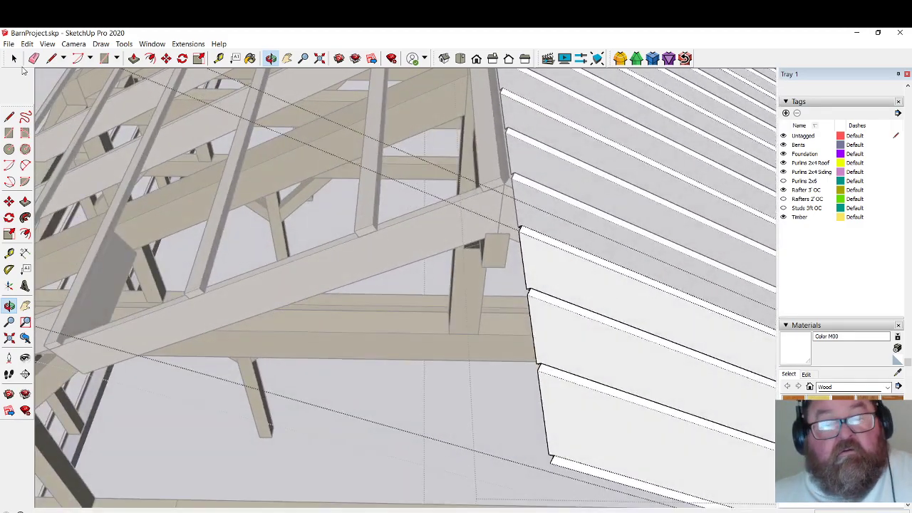
pyautogui.click(13, 59)
pyautogui.click(551, 356)
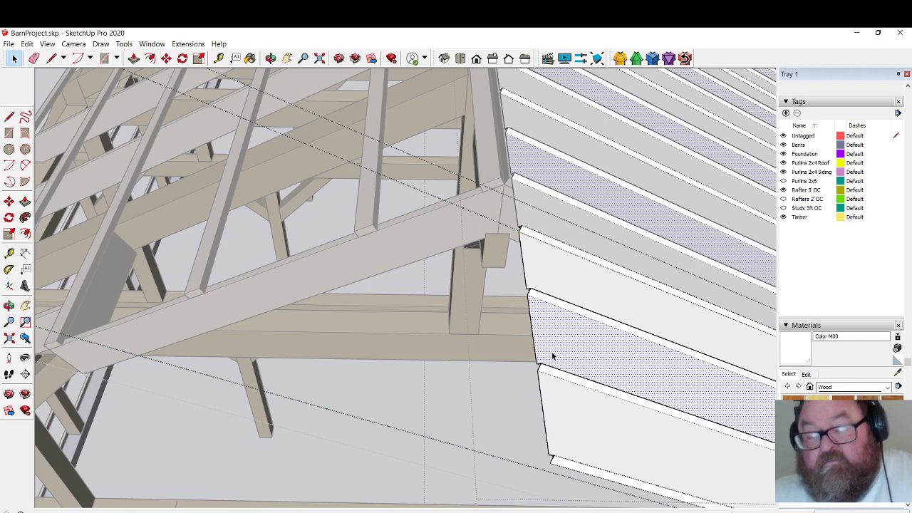
pyautogui.click(434, 345)
pyautogui.click(580, 362)
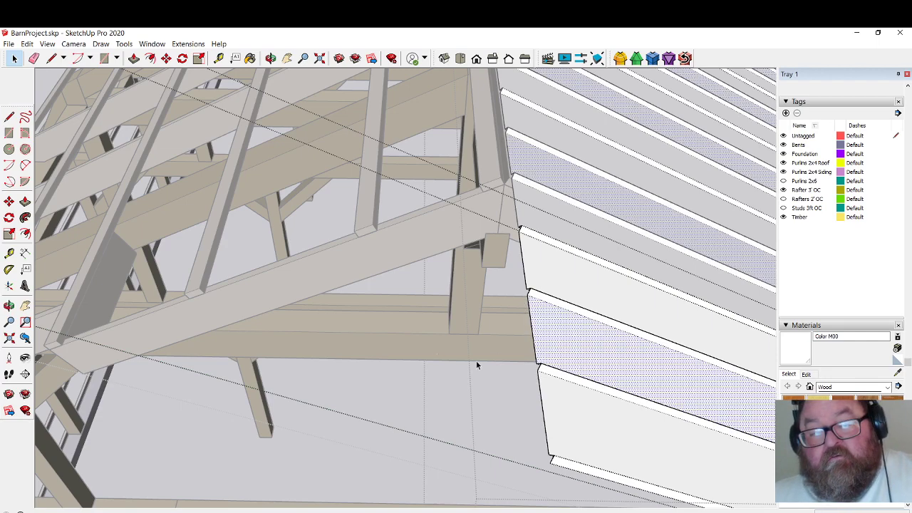
pyautogui.click(436, 348)
# Delete the surplus upper-slope panel that extends past the far gable end.
pyautogui.scroll(-3, 436, 349)
pyautogui.click(496, 359)
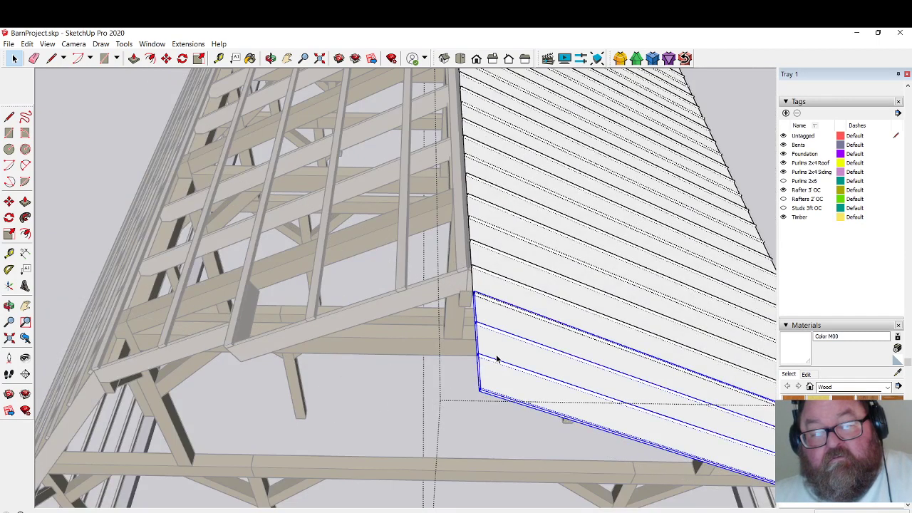
pyautogui.press('Delete')
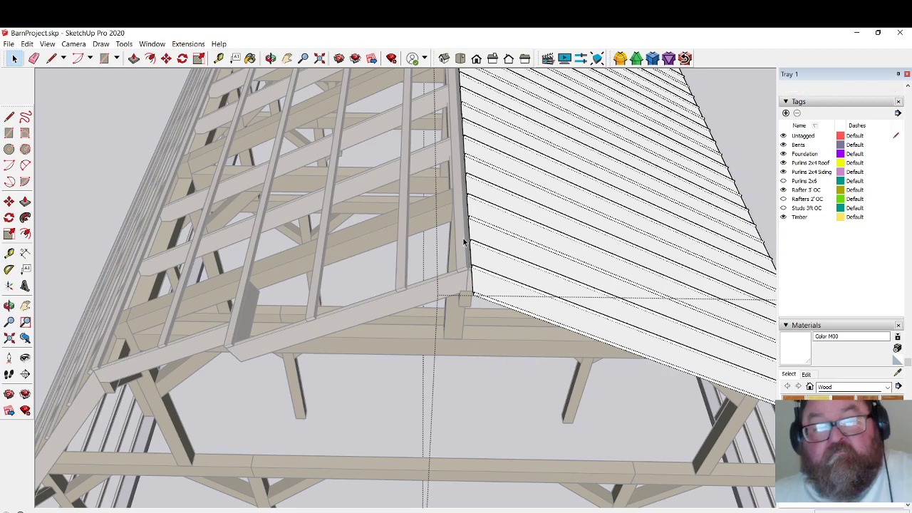
pyautogui.click(271, 57)
pyautogui.moveTo(501, 226); pyautogui.dragTo(322, 321)
pyautogui.scroll(5, 271, 318)
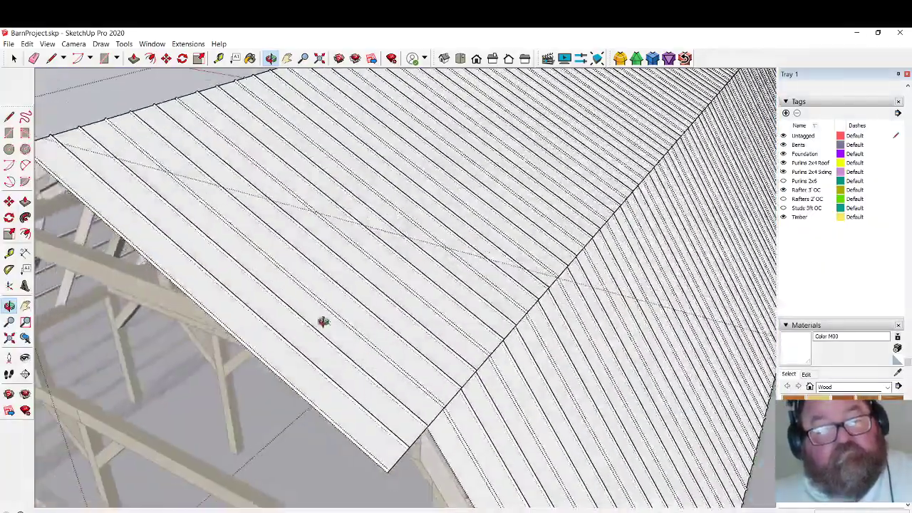
# Make the upper-slope panel at the near gable end unique and examine its underside around the short outer gable rafter.
pyautogui.click(15, 59)
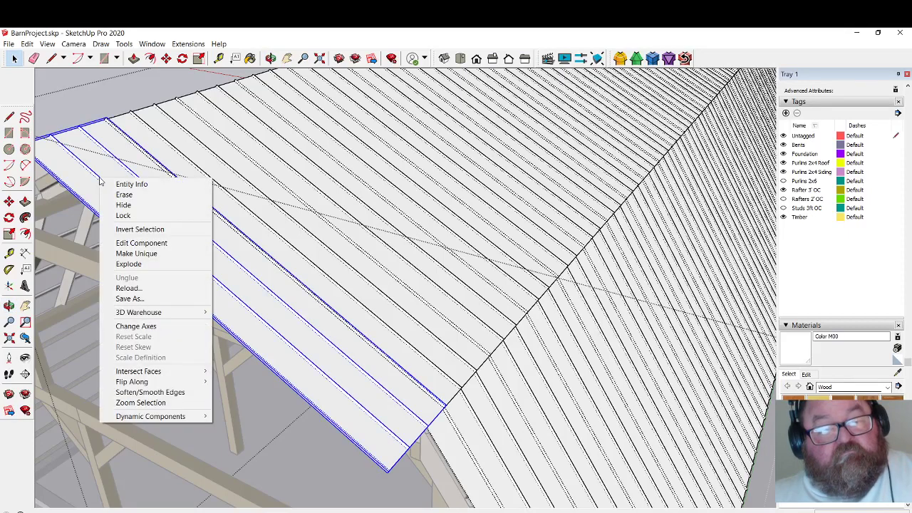
pyautogui.click(120, 254)
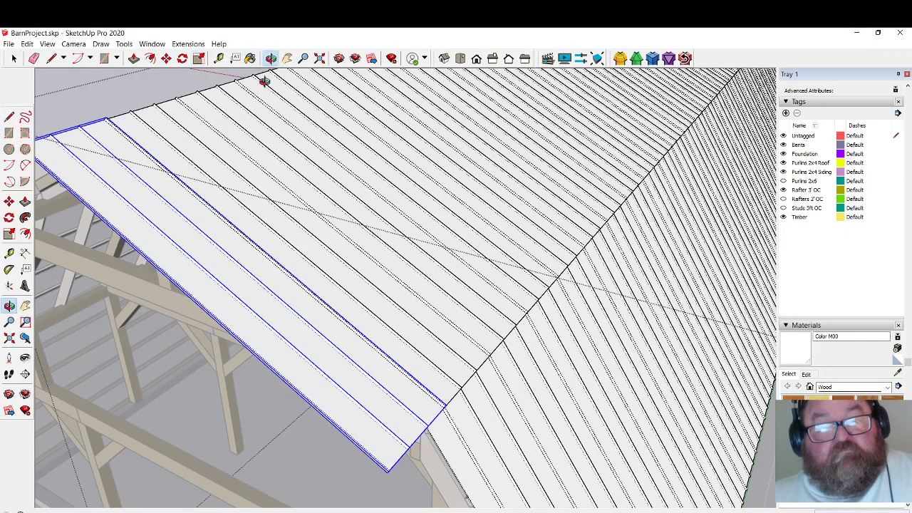
pyautogui.moveTo(264, 80); pyautogui.dragTo(463, 114)
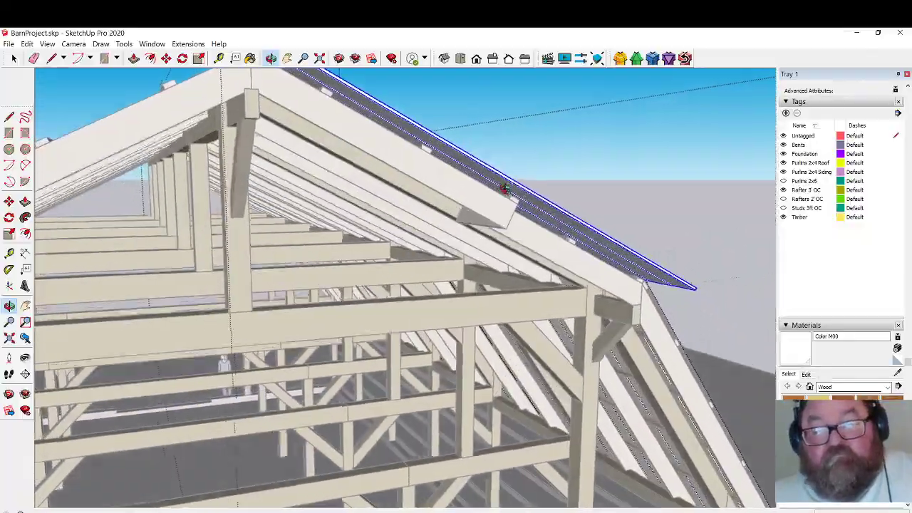
pyautogui.moveTo(503, 188); pyautogui.dragTo(510, 191)
pyautogui.moveTo(294, 155); pyautogui.dragTo(277, 144)
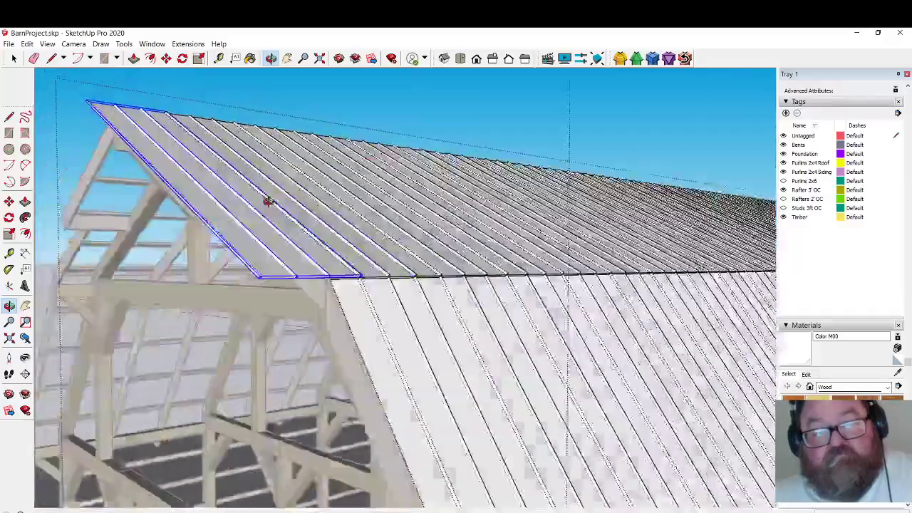
pyautogui.moveTo(268, 201); pyautogui.dragTo(234, 244)
pyautogui.scroll(8, 249, 333)
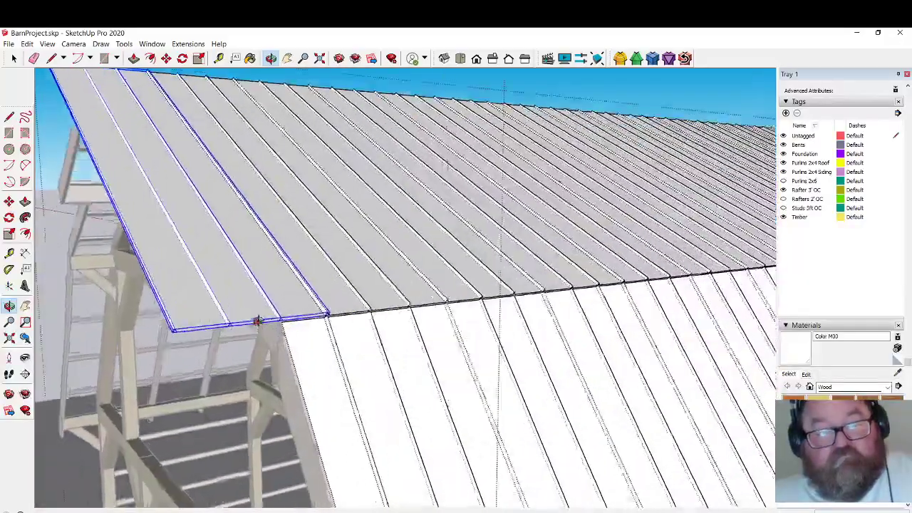
pyautogui.scroll(2, 281, 316)
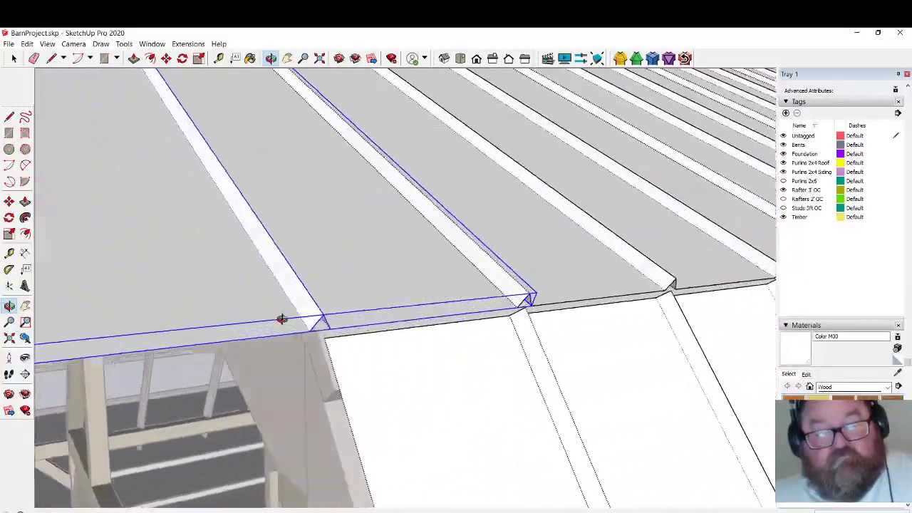
pyautogui.moveTo(283, 319)
pyautogui.mouseDown()
pyautogui.moveTo(227, 342)
pyautogui.moveTo(391, 325)
pyautogui.moveTo(258, 230)
pyautogui.moveTo(422, 282)
pyautogui.moveTo(211, 152)
pyautogui.moveTo(351, 144)
pyautogui.moveTo(230, 171)
pyautogui.moveTo(227, 139)
pyautogui.moveTo(314, 117)
pyautogui.moveTo(320, 132)
pyautogui.moveTo(354, 137)
pyautogui.moveTo(321, 85)
pyautogui.moveTo(342, 135)
pyautogui.moveTo(293, 90)
pyautogui.moveTo(354, 125)
pyautogui.moveTo(374, 156)
pyautogui.moveTo(301, 122)
pyautogui.moveTo(297, 141)
pyautogui.moveTo(285, 138)
pyautogui.mouseUp()
pyautogui.scroll(-3, 391, 325)
pyautogui.scroll(6, 226, 140)
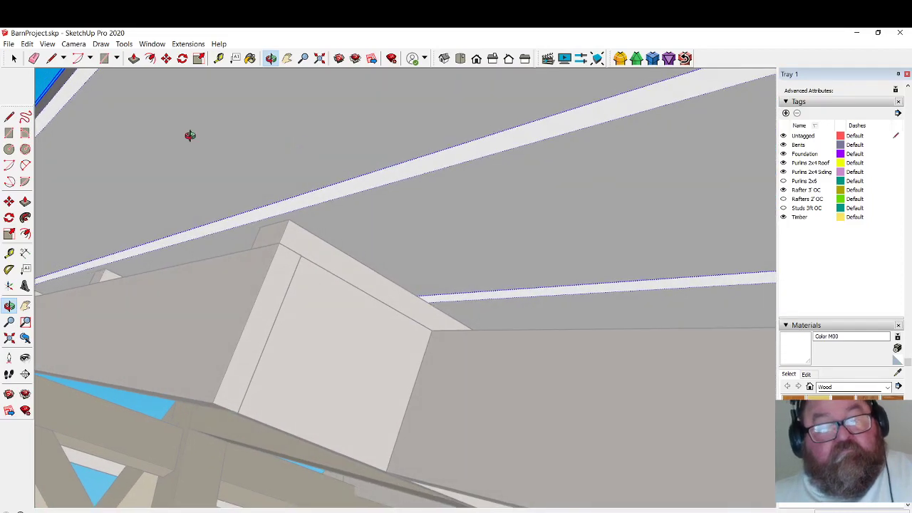
pyautogui.press('l')
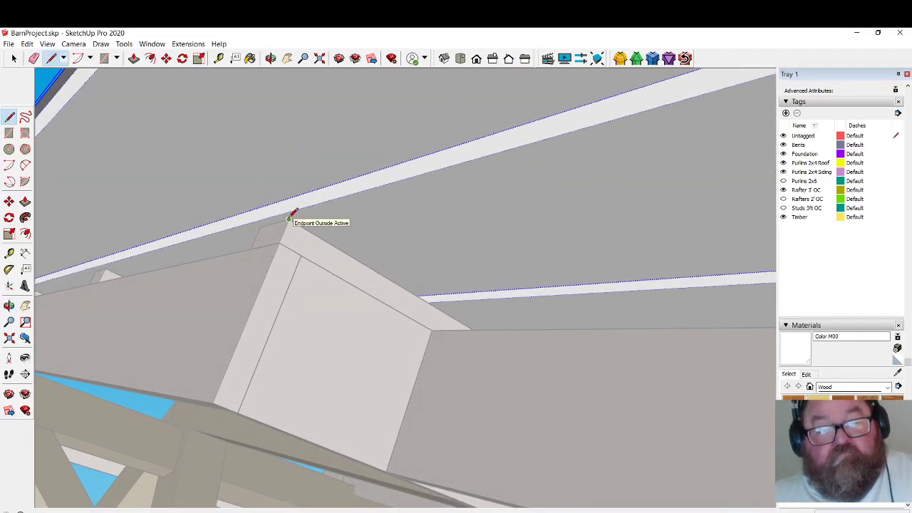
pyautogui.click(213, 401)
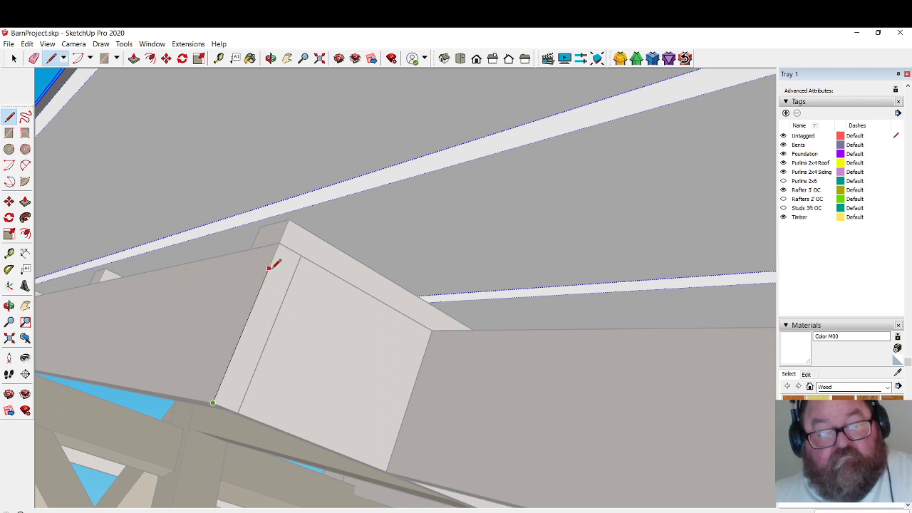
pyautogui.click(292, 211)
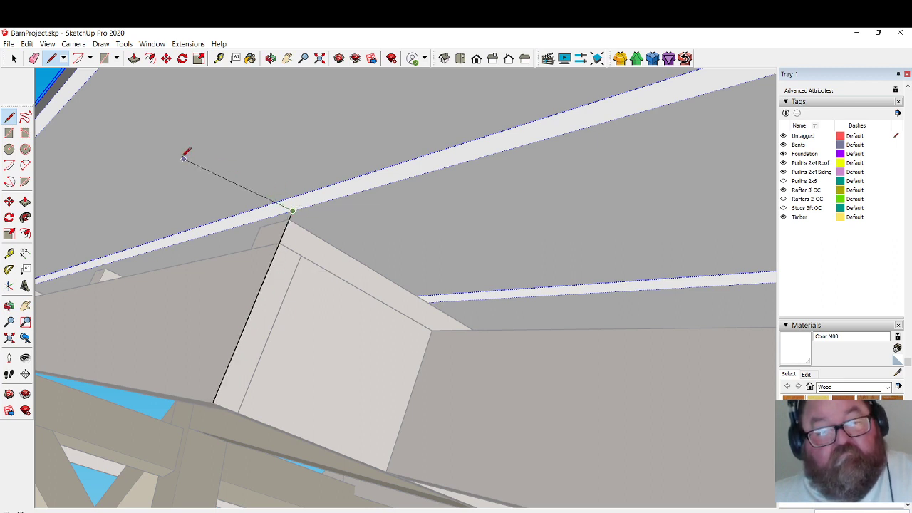
pyautogui.scroll(-1, 176, 152)
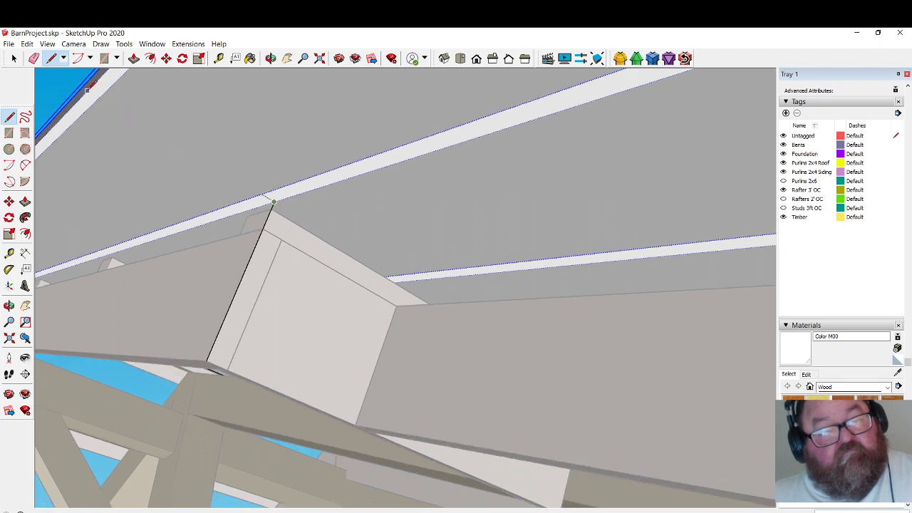
pyautogui.click(69, 77)
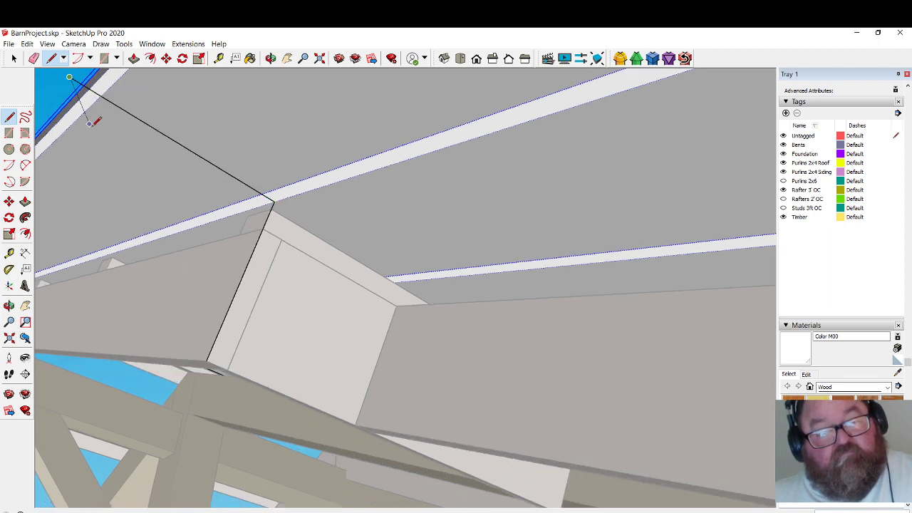
pyautogui.click(17, 60)
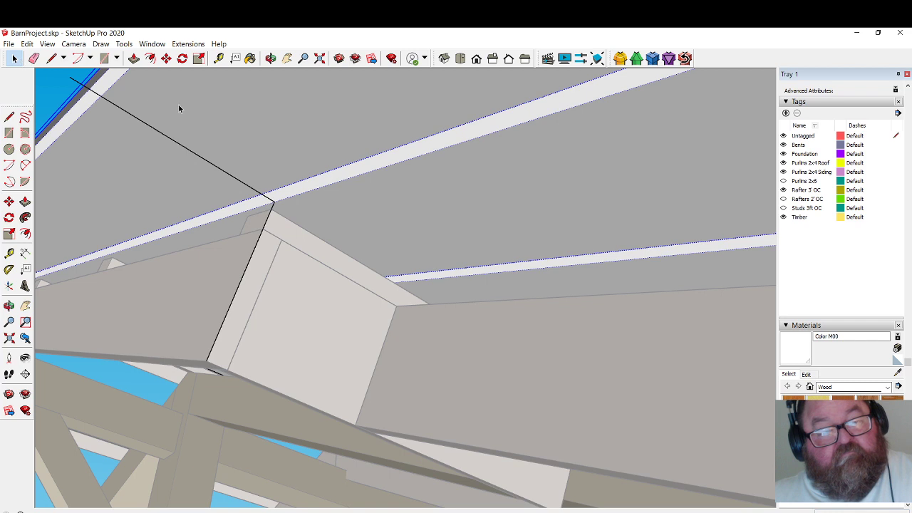
pyautogui.scroll(-2, 381, 270)
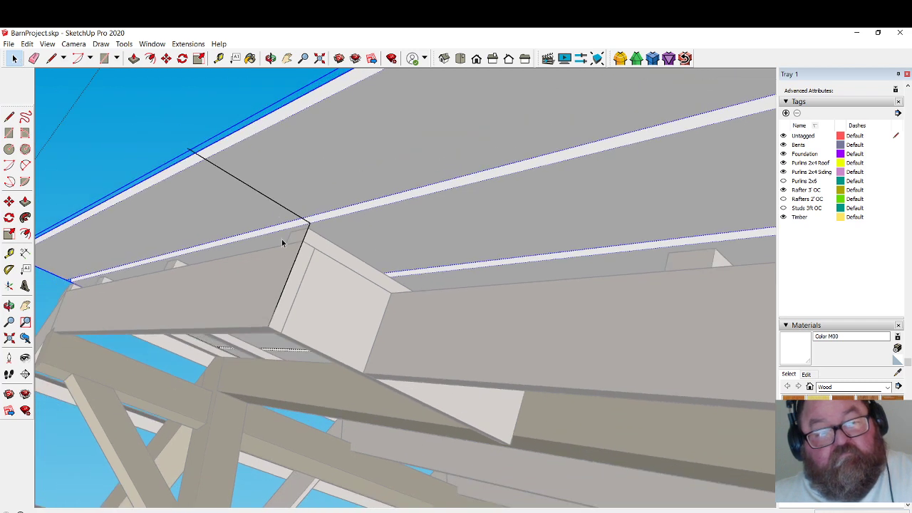
pyautogui.hotkey('ctrl', 'z')
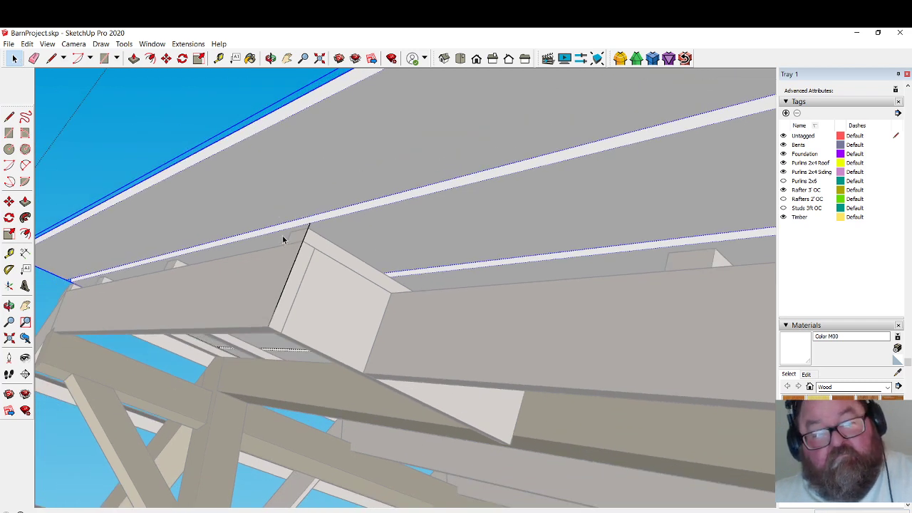
pyautogui.hotkey('ctrl', 'z')
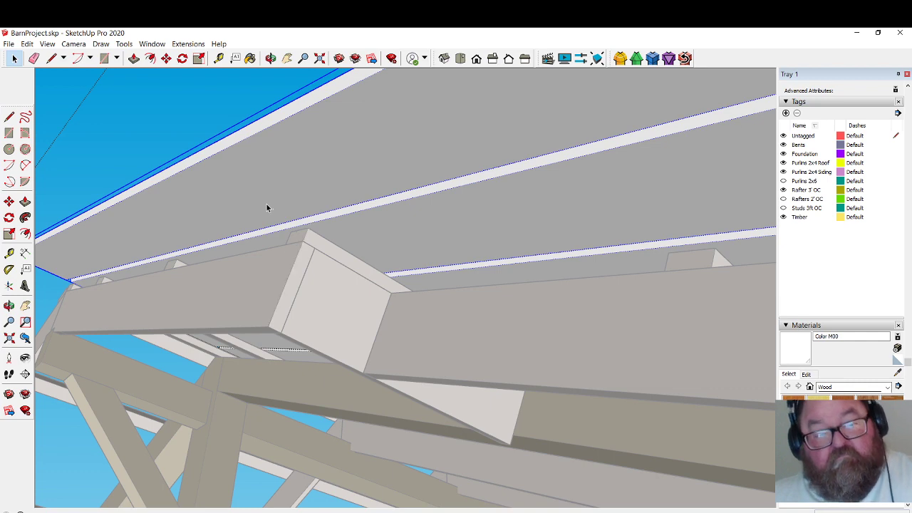
# Open the end panel for editing and draw a cut line across its underside, level with the short outer rafter's lower end.
pyautogui.click(269, 202)
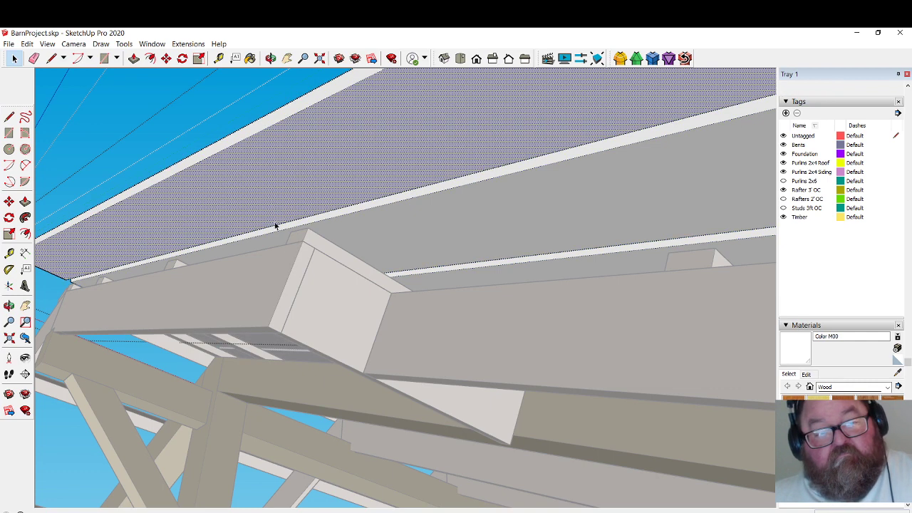
pyautogui.click(51, 59)
pyautogui.scroll(2, 250, 264)
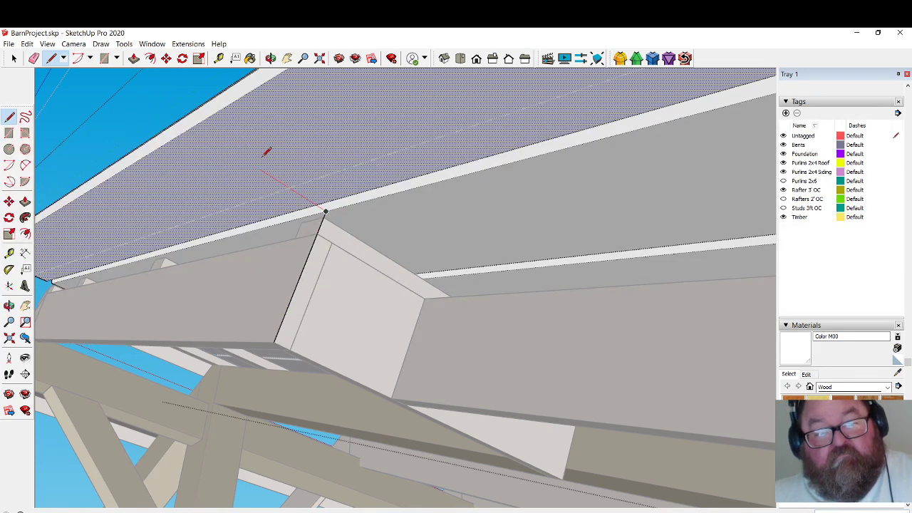
pyautogui.click(166, 109)
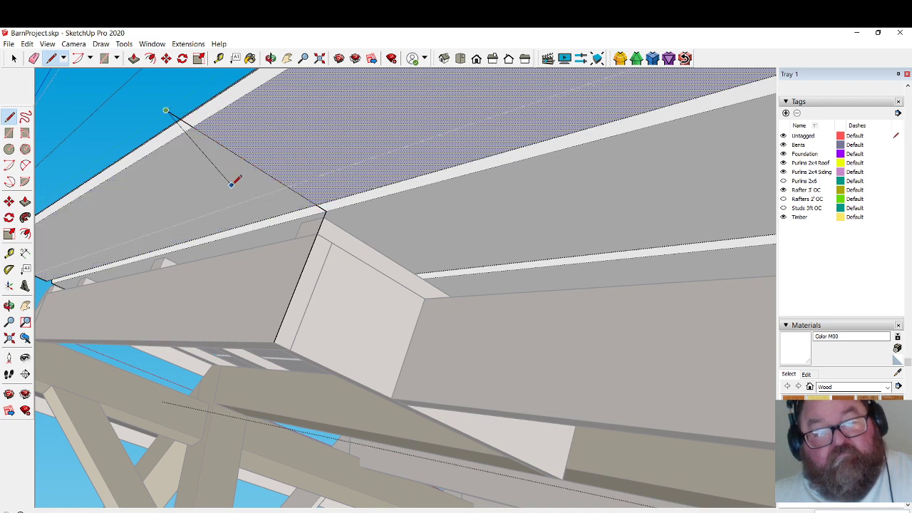
pyautogui.scroll(-1, 249, 198)
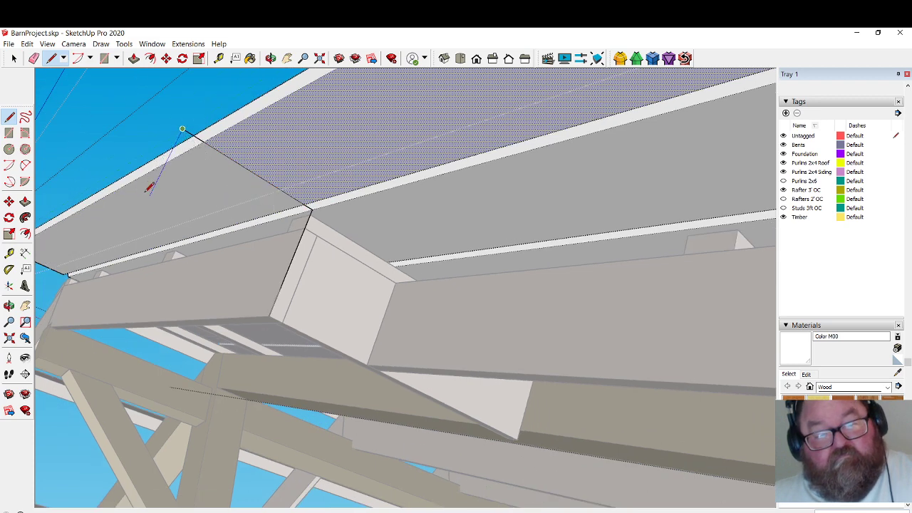
pyautogui.scroll(3, 362, 244)
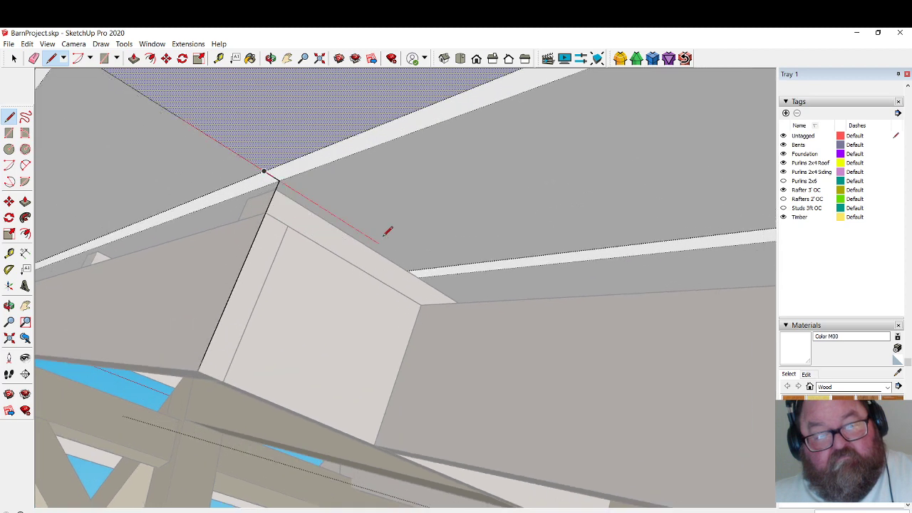
pyautogui.click(422, 304)
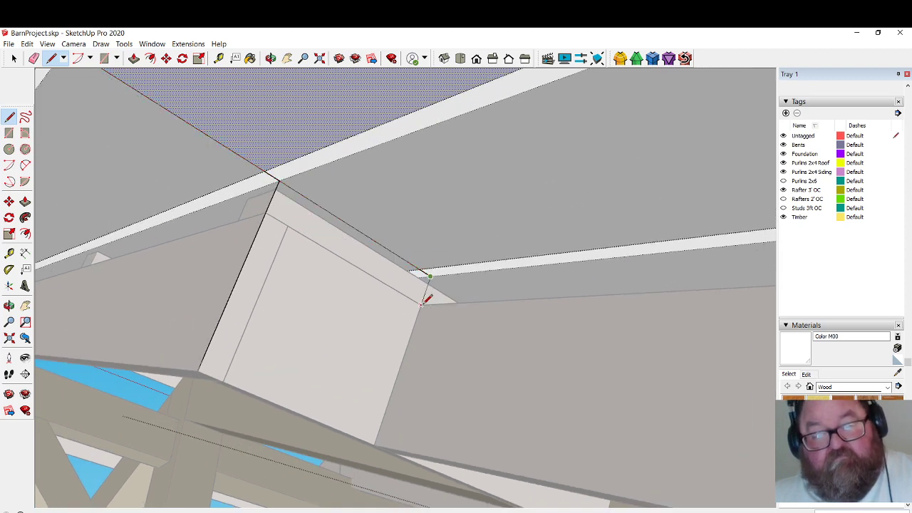
pyautogui.scroll(-2, 422, 296)
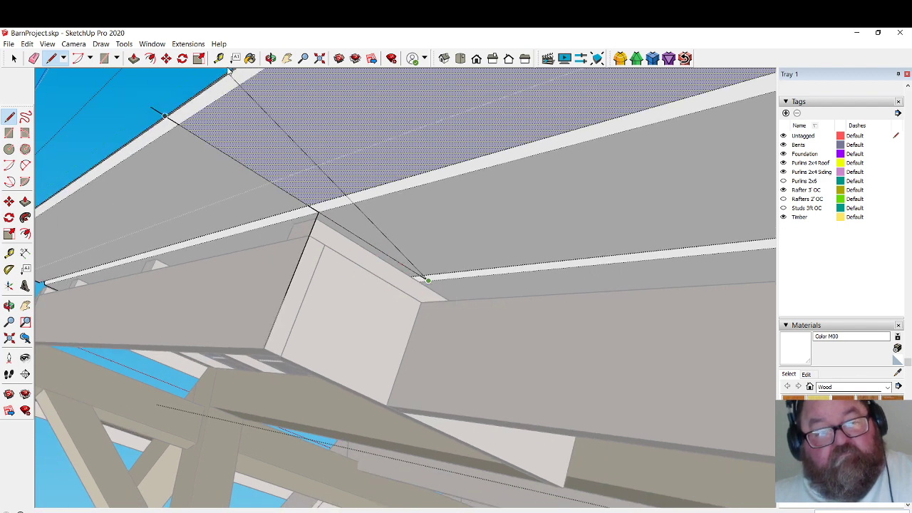
# Erase the stub of the cut line that projects past the end panel's outer edge.
pyautogui.click(271, 58)
pyautogui.moveTo(372, 206)
pyautogui.mouseDown()
pyautogui.moveTo(228, 188)
pyautogui.moveTo(348, 208)
pyautogui.mouseUp()
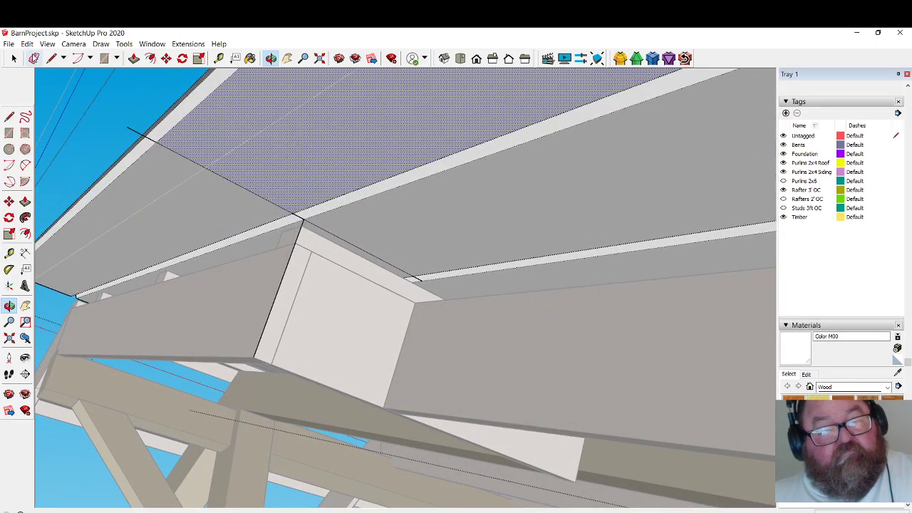
pyautogui.click(33, 58)
pyautogui.click(140, 135)
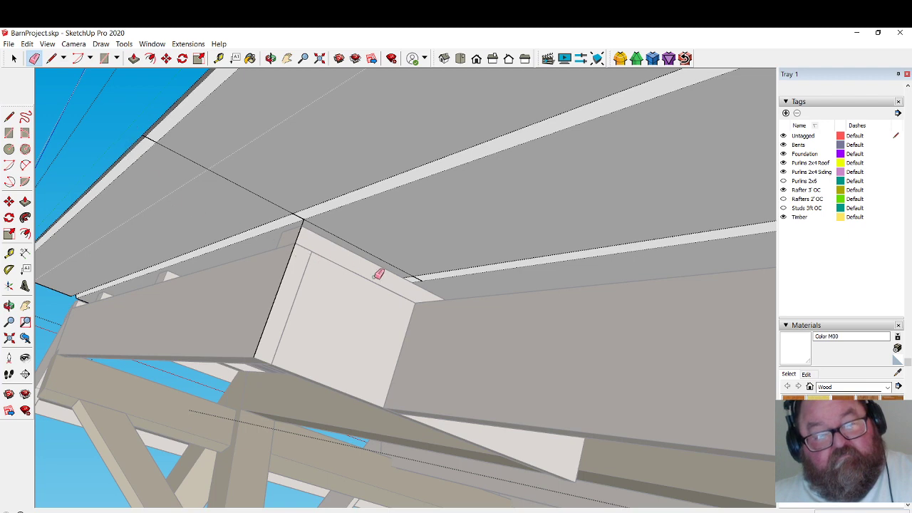
# Erase the end panel's outermost flat strip on both sides of the cut line.
pyautogui.scroll(-1, 379, 274)
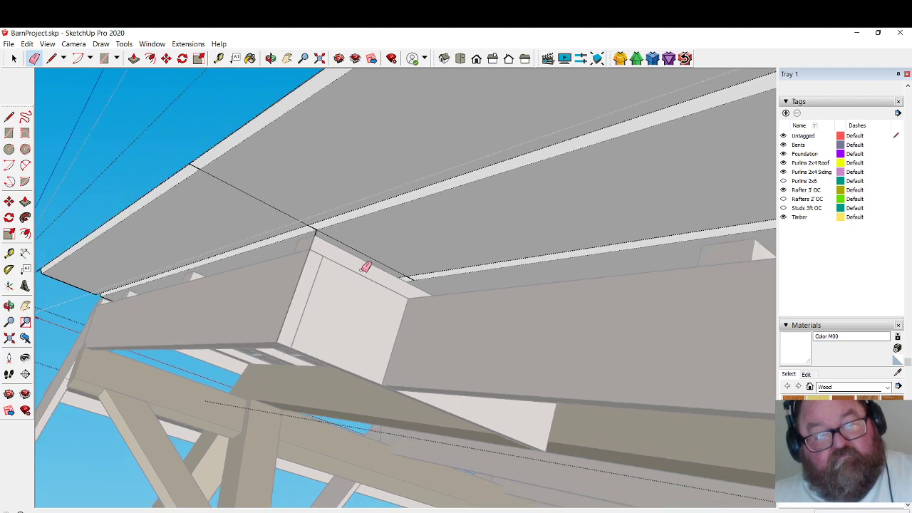
pyautogui.scroll(2, 308, 229)
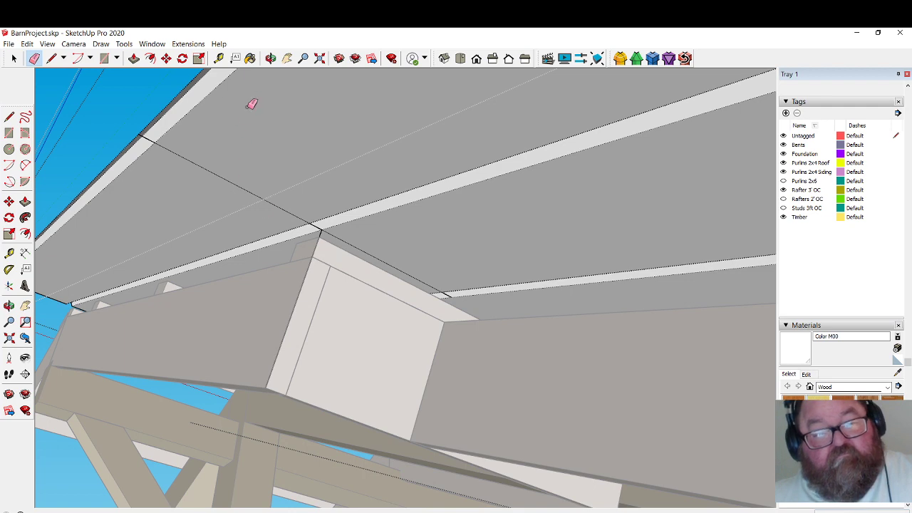
pyautogui.click(270, 59)
pyautogui.moveTo(278, 82)
pyautogui.mouseDown()
pyautogui.moveTo(284, 173)
pyautogui.moveTo(233, 174)
pyautogui.moveTo(366, 175)
pyautogui.mouseUp()
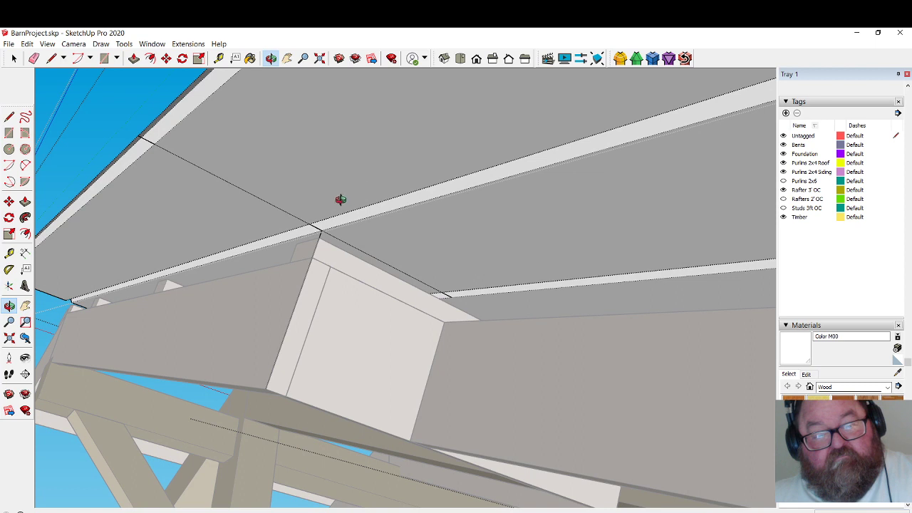
pyautogui.click(33, 58)
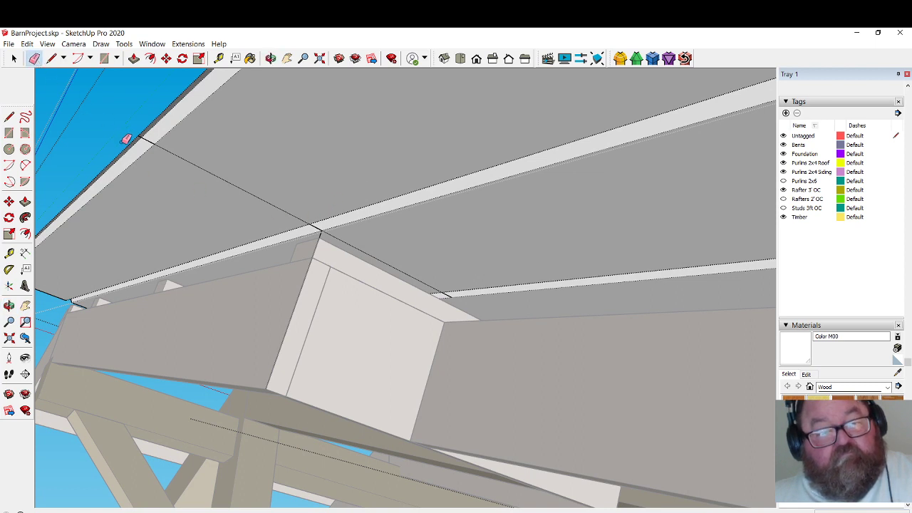
pyautogui.moveTo(127, 144); pyautogui.dragTo(153, 154)
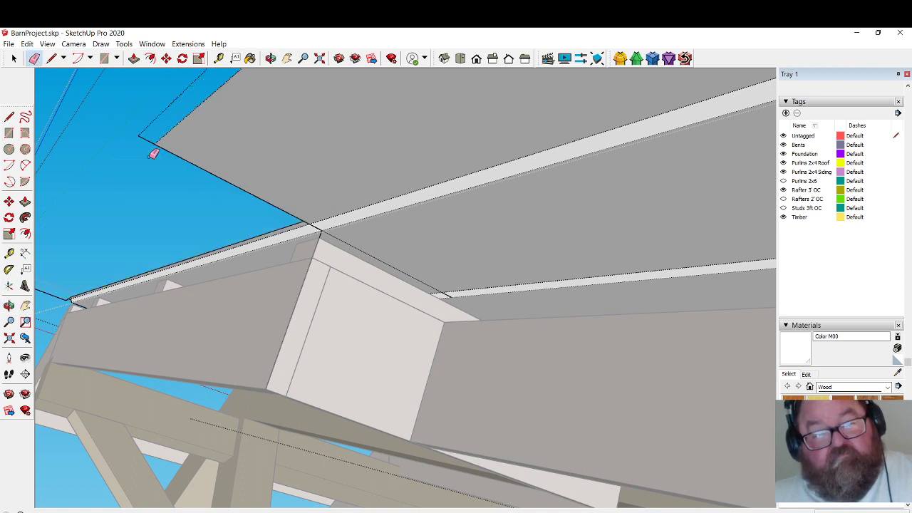
pyautogui.click(158, 146)
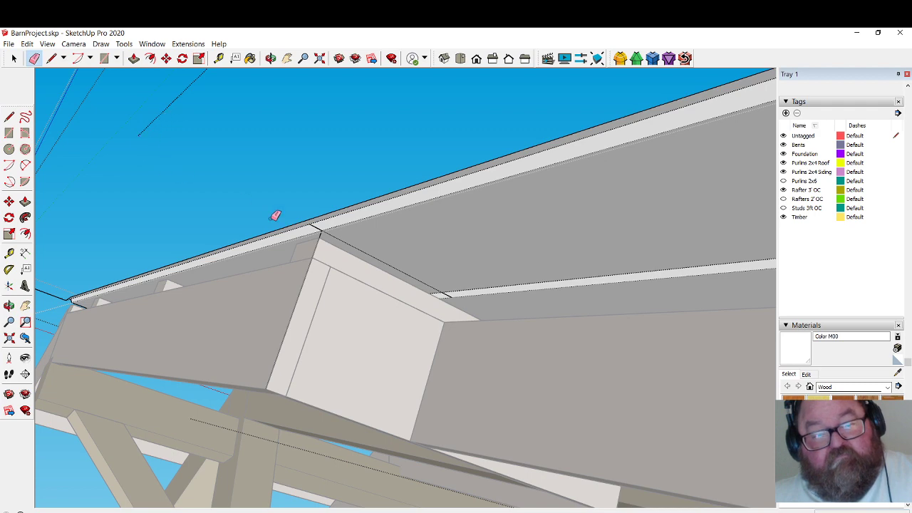
# Erase the outermost remaining rib along the end panel's gable-side edge.
pyautogui.scroll(5, 345, 248)
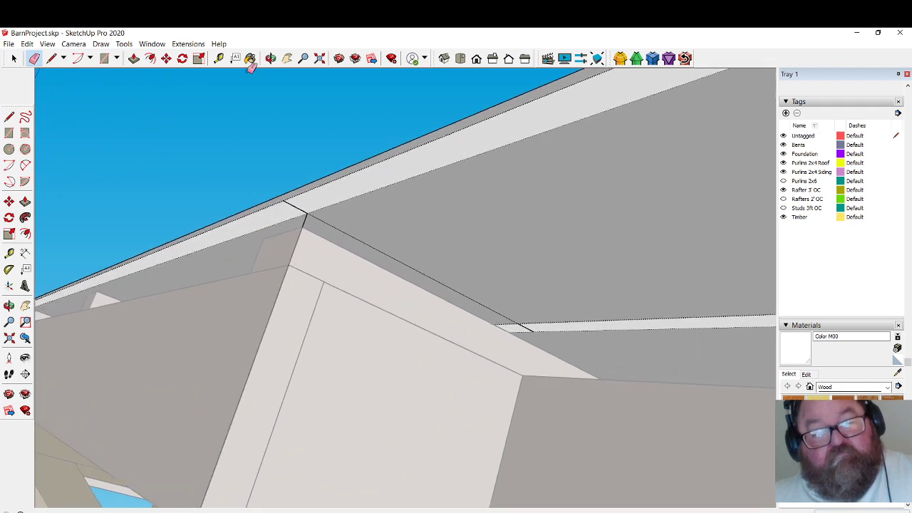
pyautogui.click(269, 57)
pyautogui.moveTo(368, 181)
pyautogui.mouseDown()
pyautogui.moveTo(340, 199)
pyautogui.moveTo(273, 177)
pyautogui.mouseUp()
pyautogui.click(34, 58)
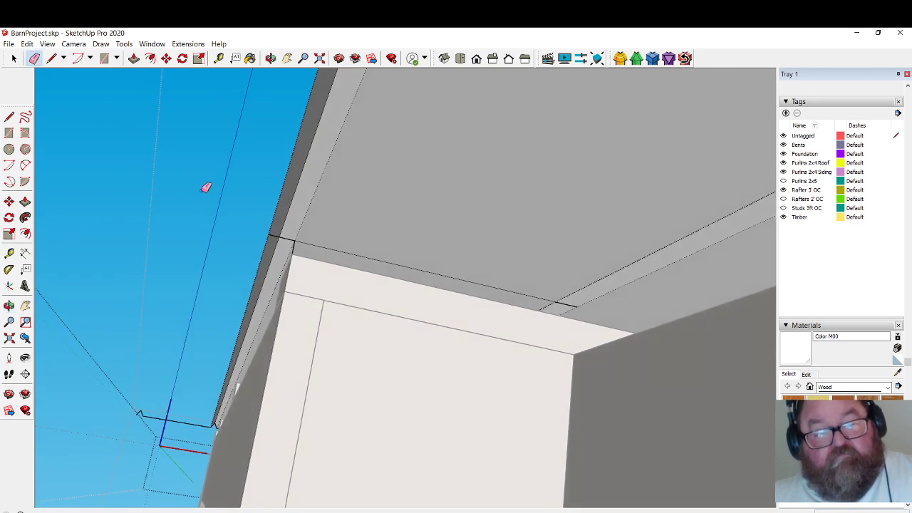
pyautogui.click(273, 208)
pyautogui.scroll(4, 299, 254)
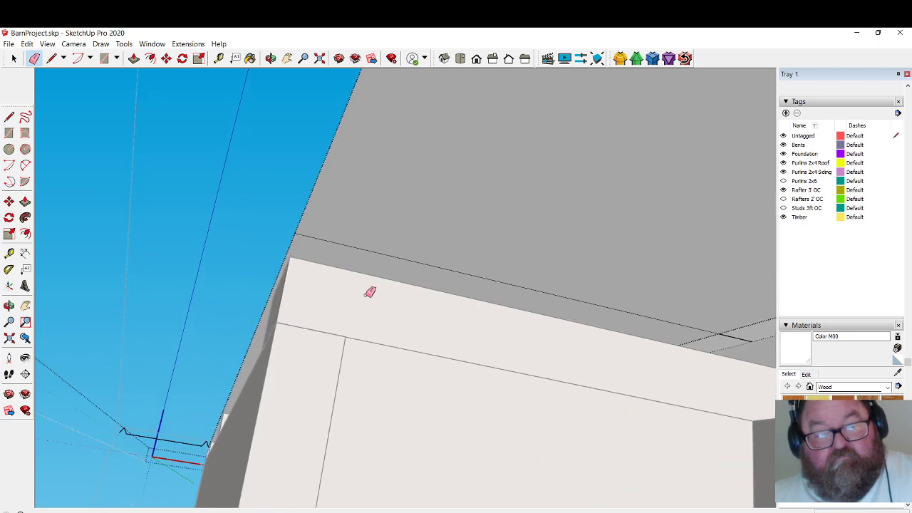
pyautogui.scroll(-3, 415, 289)
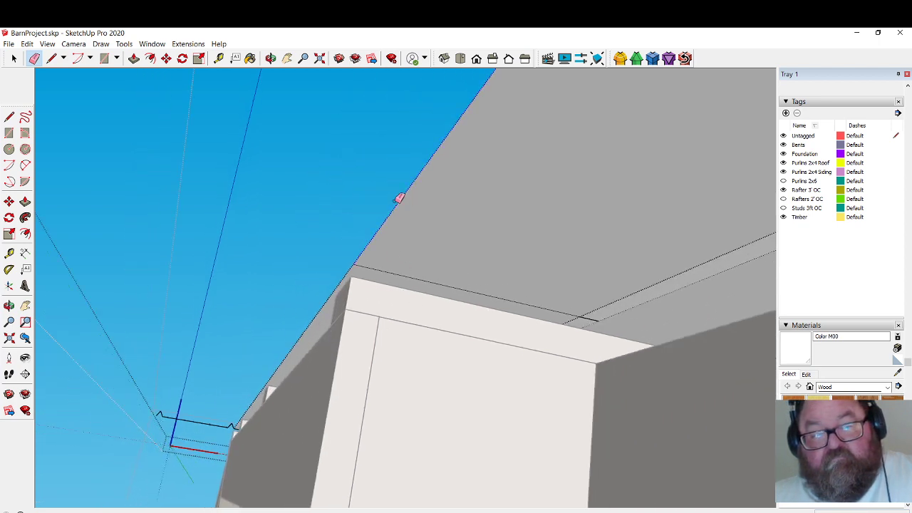
# Erase the remaining gable-side flat strip of the end panel on the down-slope side of the cut line.
pyautogui.click(399, 198)
pyautogui.scroll(4, 612, 336)
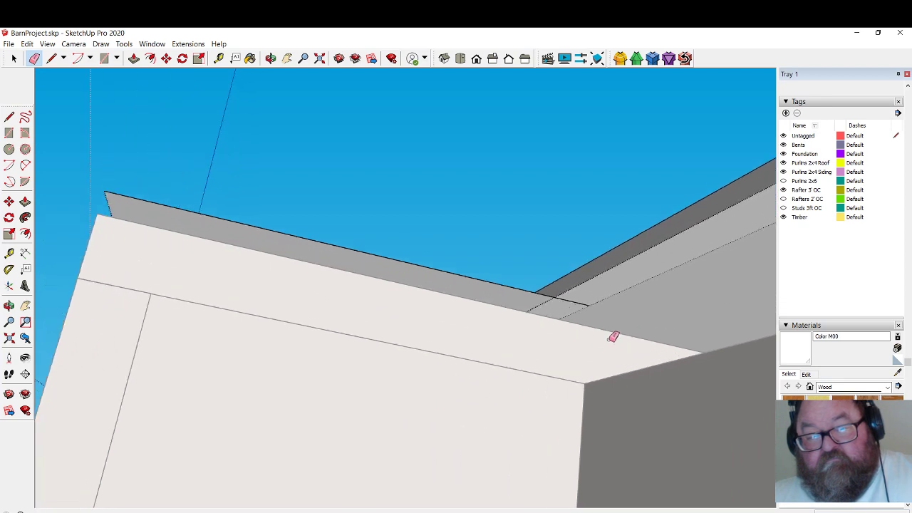
pyautogui.scroll(2, 609, 335)
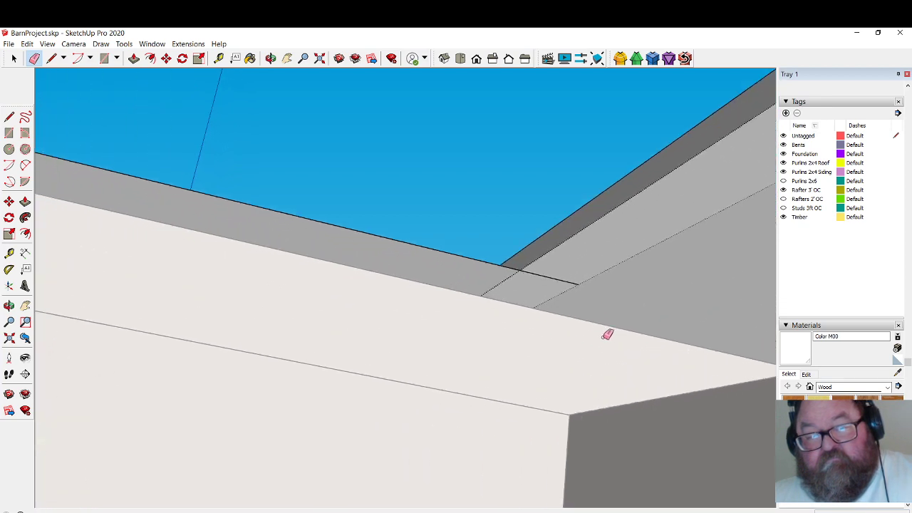
pyautogui.click(270, 58)
pyautogui.moveTo(433, 275); pyautogui.dragTo(410, 292)
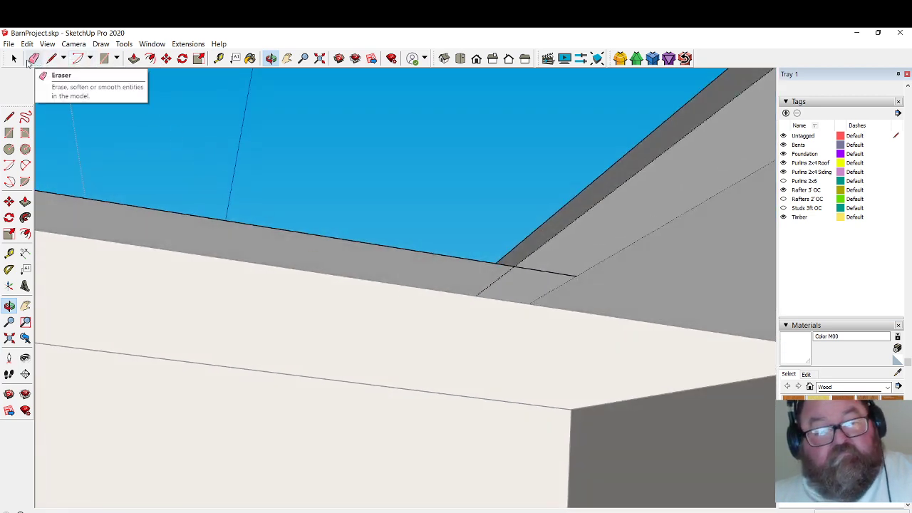
pyautogui.click(34, 58)
pyautogui.click(594, 206)
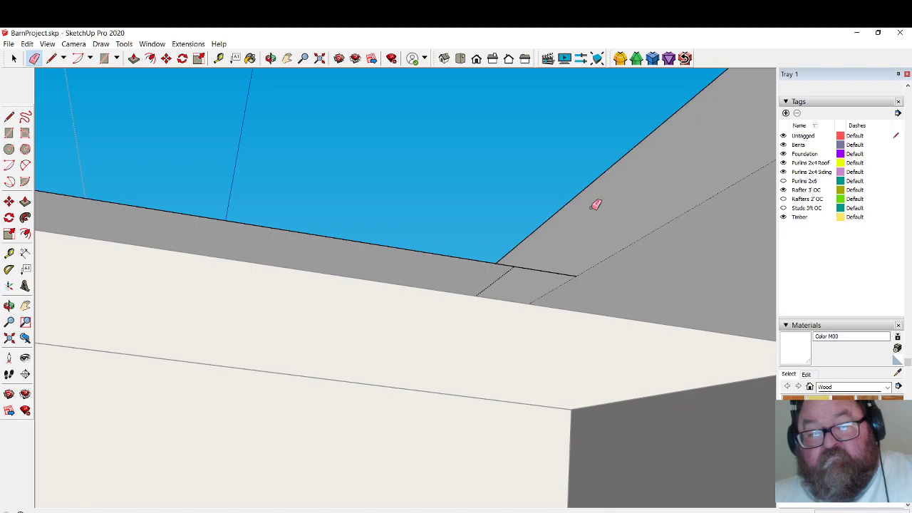
pyautogui.click(271, 57)
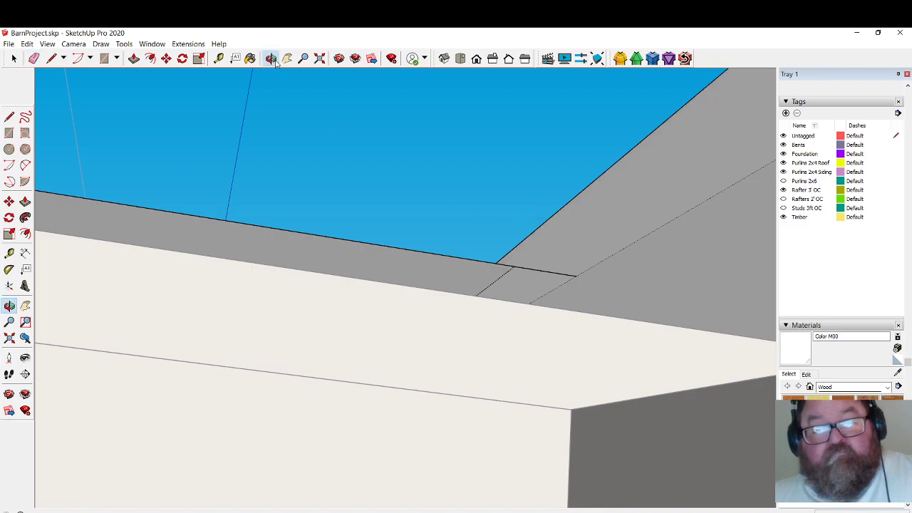
pyautogui.moveTo(470, 269)
pyautogui.mouseDown()
pyautogui.moveTo(491, 297)
pyautogui.moveTo(474, 405)
pyautogui.moveTo(458, 417)
pyautogui.moveTo(534, 443)
pyautogui.moveTo(507, 415)
pyautogui.mouseUp()
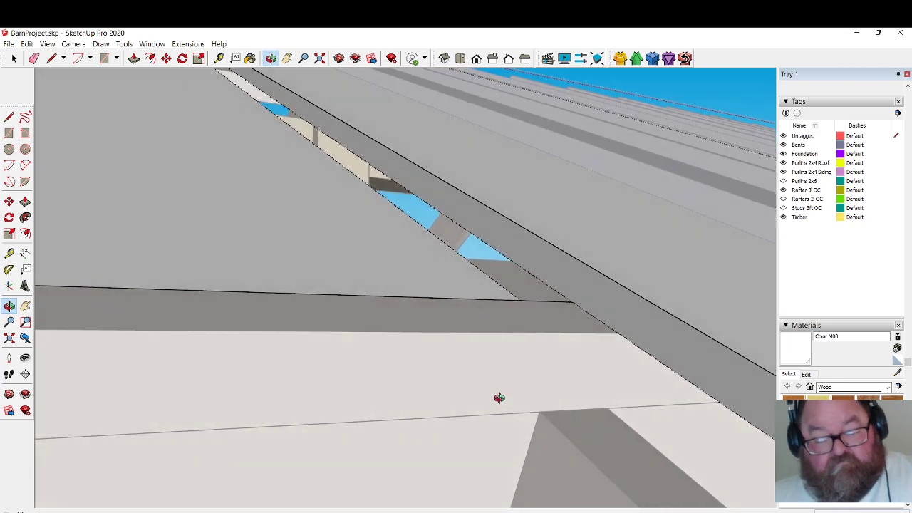
pyautogui.hotkey('ctrl', 'z')
# Draw two lines across the rib from the cut line's end, over the crest and down to the rib's opposite base.
pyautogui.click(51, 58)
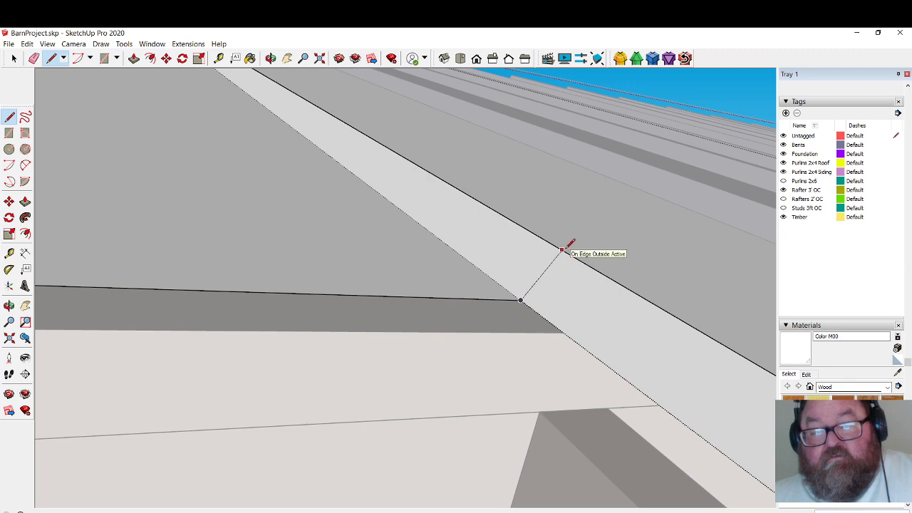
pyautogui.click(561, 252)
pyautogui.click(270, 58)
pyautogui.moveTo(527, 228)
pyautogui.mouseDown()
pyautogui.moveTo(576, 287)
pyautogui.moveTo(564, 241)
pyautogui.moveTo(590, 282)
pyautogui.moveTo(522, 257)
pyautogui.moveTo(492, 232)
pyautogui.moveTo(498, 226)
pyautogui.moveTo(465, 224)
pyautogui.mouseUp()
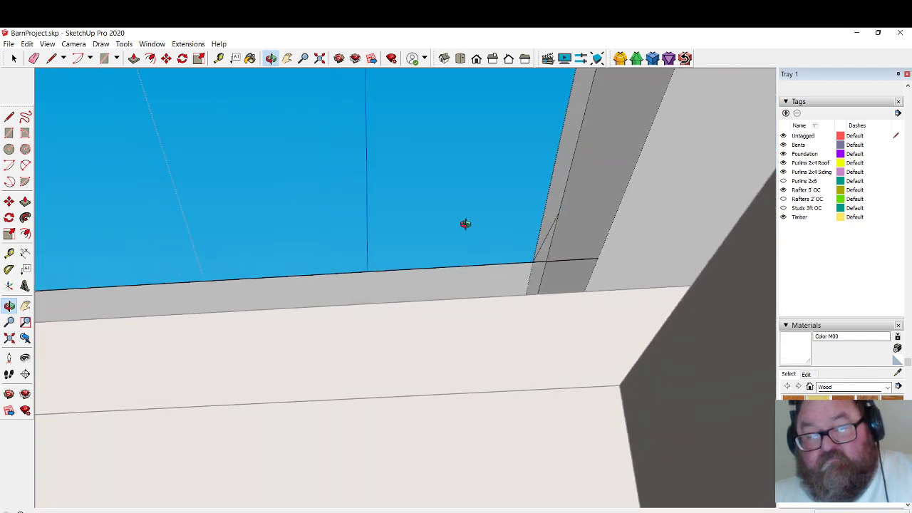
pyautogui.click(59, 60)
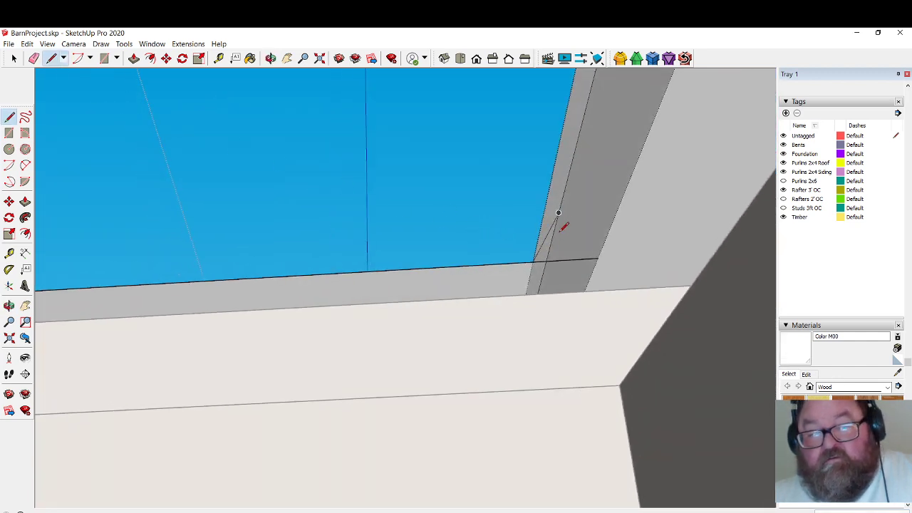
pyautogui.click(598, 257)
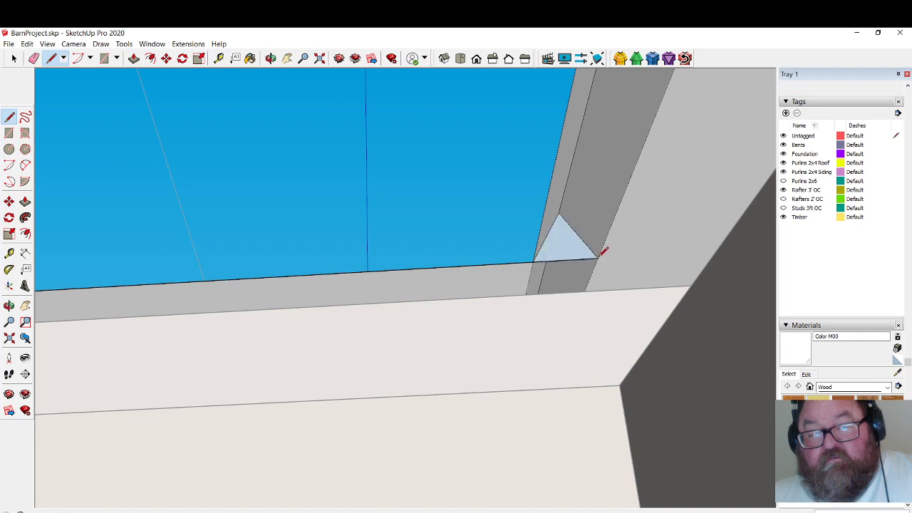
# Erase the rib's outer side below the cut and the line across the rib's base.
pyautogui.click(36, 59)
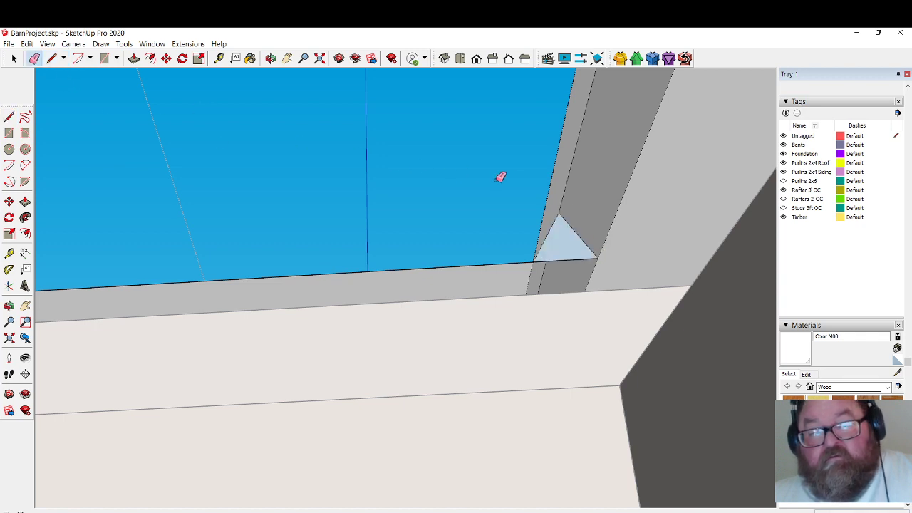
pyautogui.click(554, 178)
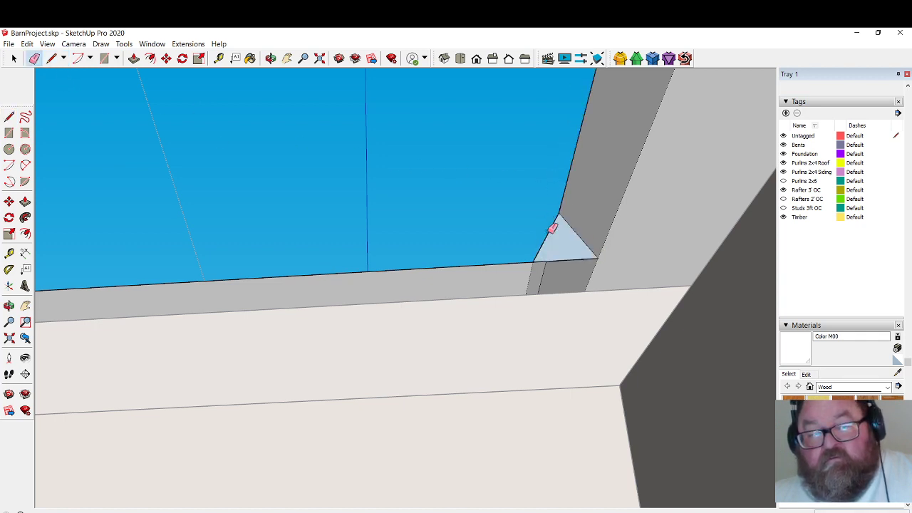
pyautogui.click(564, 258)
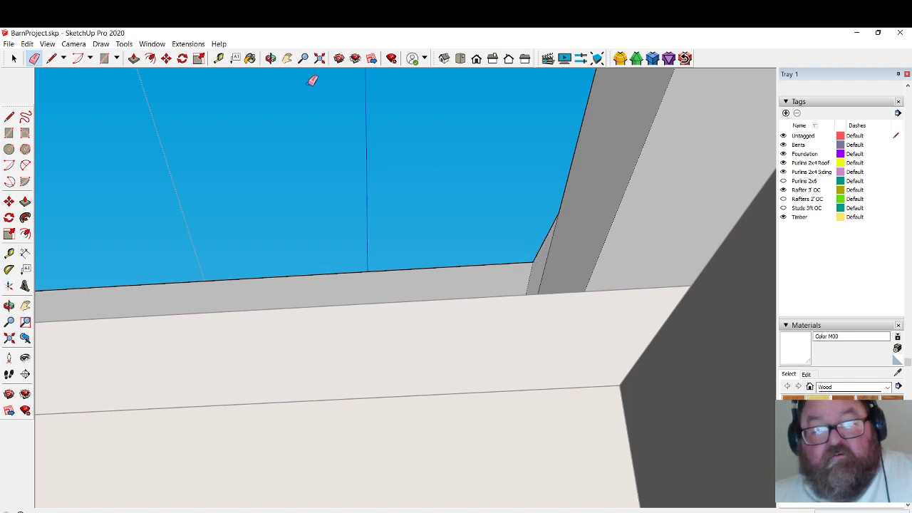
# Erase the leftover profile edges projecting past the end panel's gable side at the ridge, and finish editing the panel.
pyautogui.click(271, 57)
pyautogui.moveTo(496, 234)
pyautogui.mouseDown()
pyautogui.moveTo(578, 352)
pyautogui.moveTo(580, 451)
pyautogui.moveTo(531, 303)
pyautogui.moveTo(481, 271)
pyautogui.moveTo(694, 330)
pyautogui.moveTo(533, 292)
pyautogui.moveTo(525, 302)
pyautogui.moveTo(498, 299)
pyautogui.moveTo(489, 321)
pyautogui.moveTo(433, 311)
pyautogui.mouseUp()
pyautogui.scroll(-3, 433, 311)
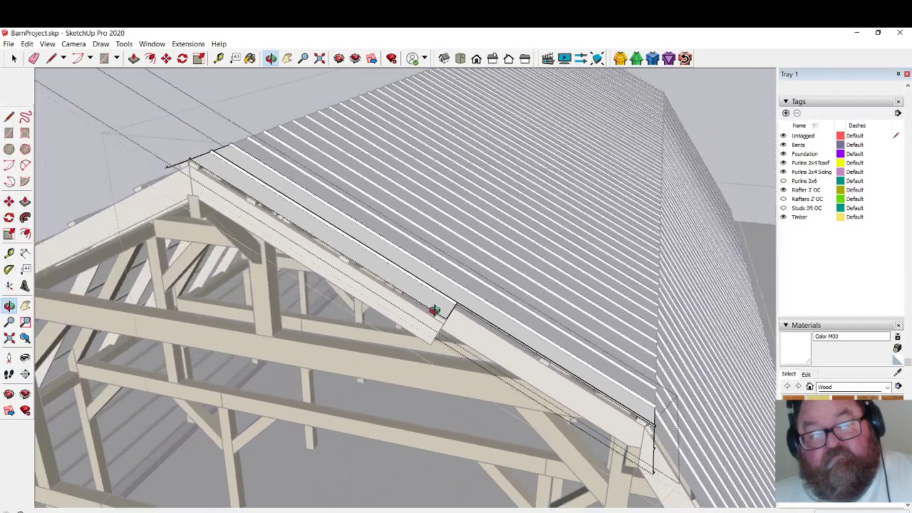
pyautogui.scroll(6, 166, 149)
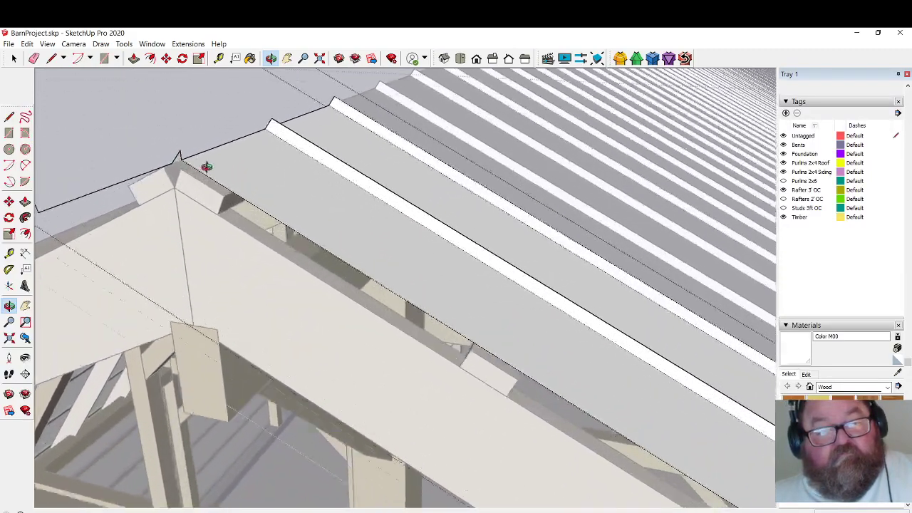
pyautogui.moveTo(207, 167)
pyautogui.mouseDown()
pyautogui.moveTo(356, 252)
pyautogui.moveTo(230, 215)
pyautogui.mouseUp()
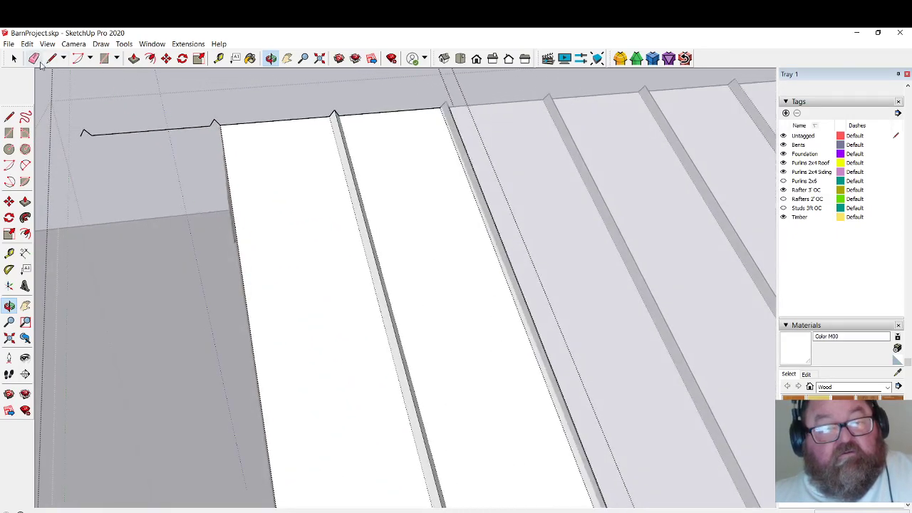
pyautogui.click(33, 58)
pyautogui.moveTo(221, 115); pyautogui.dragTo(167, 134)
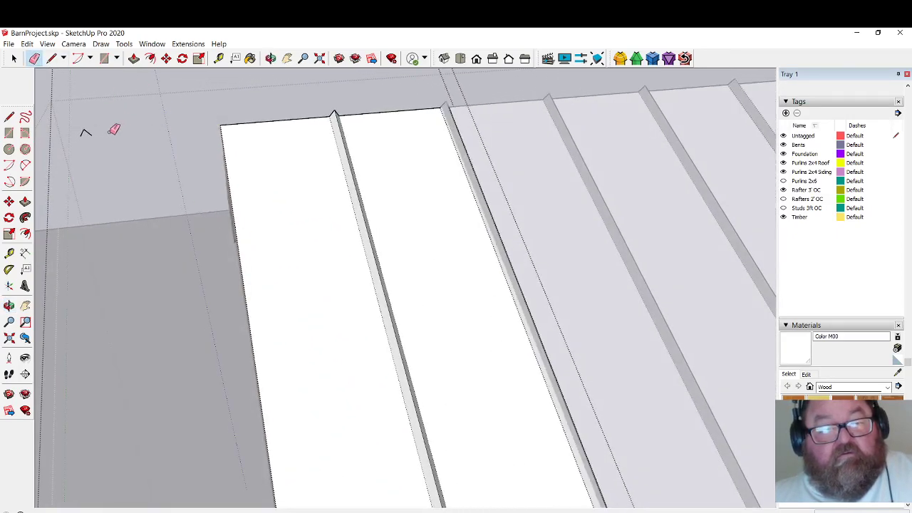
pyautogui.click(271, 59)
pyautogui.moveTo(291, 97)
pyautogui.mouseDown()
pyautogui.moveTo(412, 288)
pyautogui.moveTo(462, 207)
pyautogui.moveTo(439, 244)
pyautogui.mouseUp()
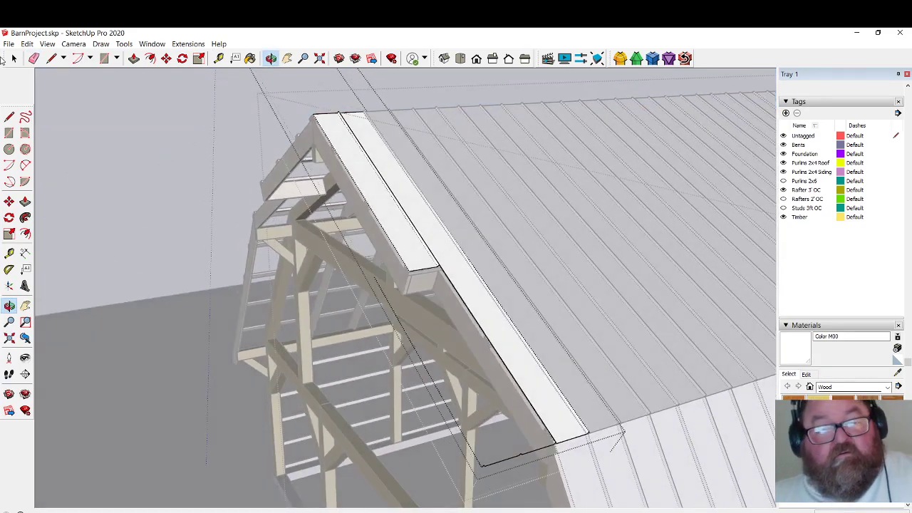
pyautogui.click(14, 58)
pyautogui.click(176, 155)
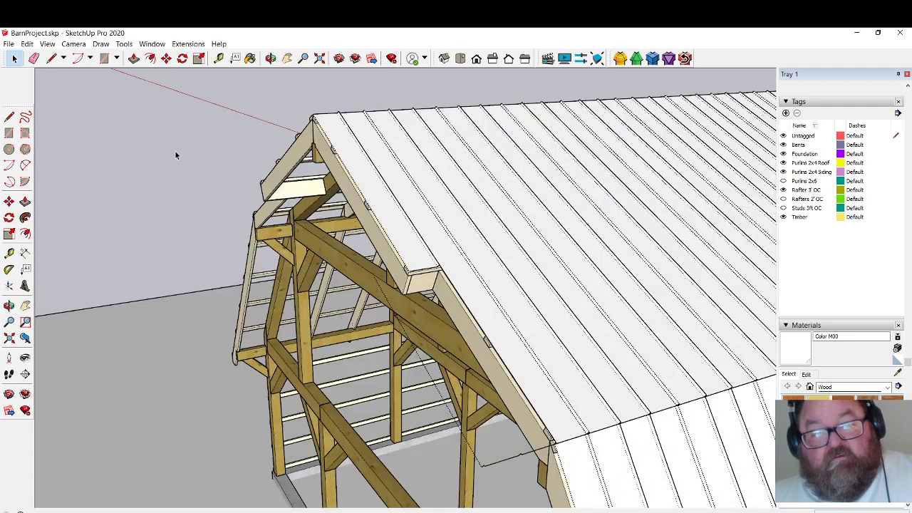
# Open the group of roof panels for editing at the trimmed gable end.
pyautogui.scroll(-2, 174, 153)
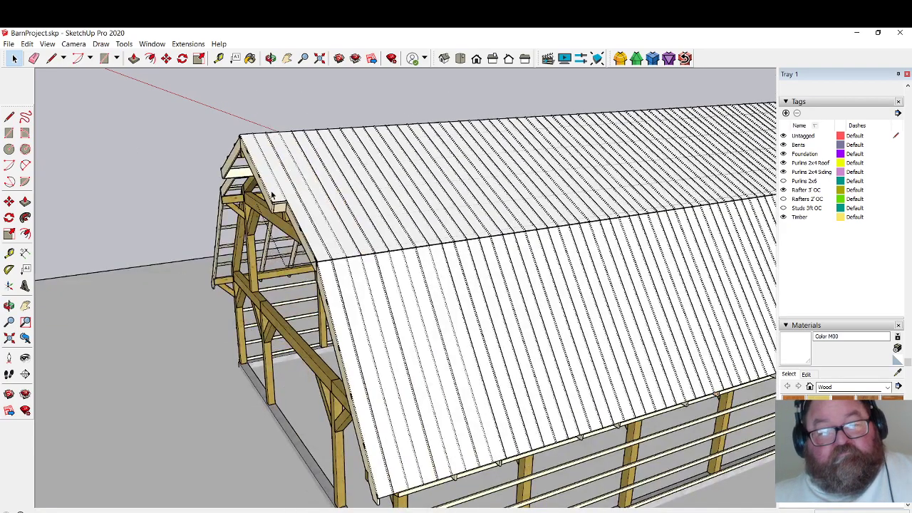
pyautogui.click(270, 58)
pyautogui.moveTo(317, 201); pyautogui.dragTo(402, 287)
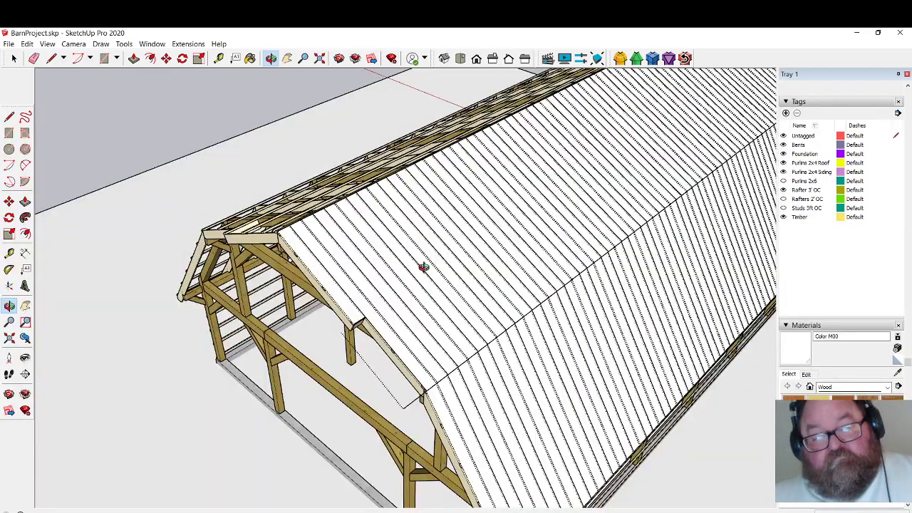
pyautogui.moveTo(421, 268); pyautogui.dragTo(314, 267)
pyautogui.click(15, 57)
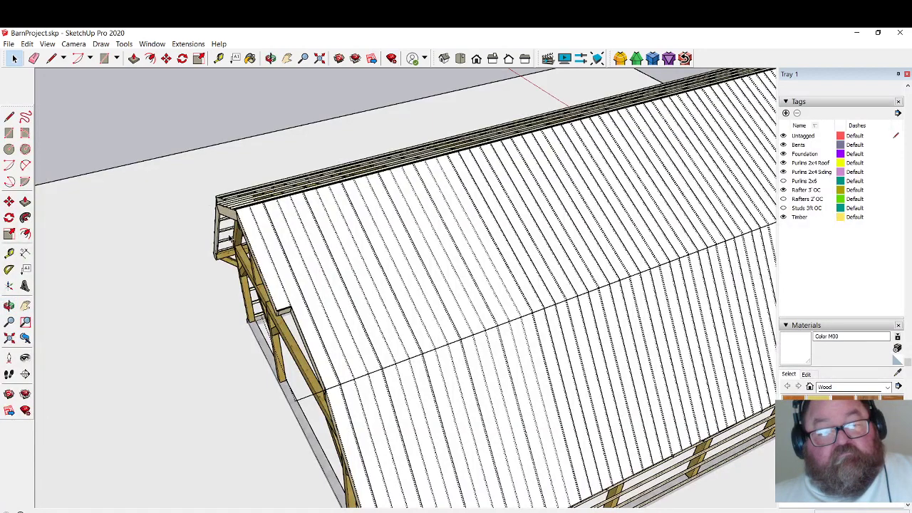
pyautogui.click(260, 239)
pyautogui.doubleClick(264, 249)
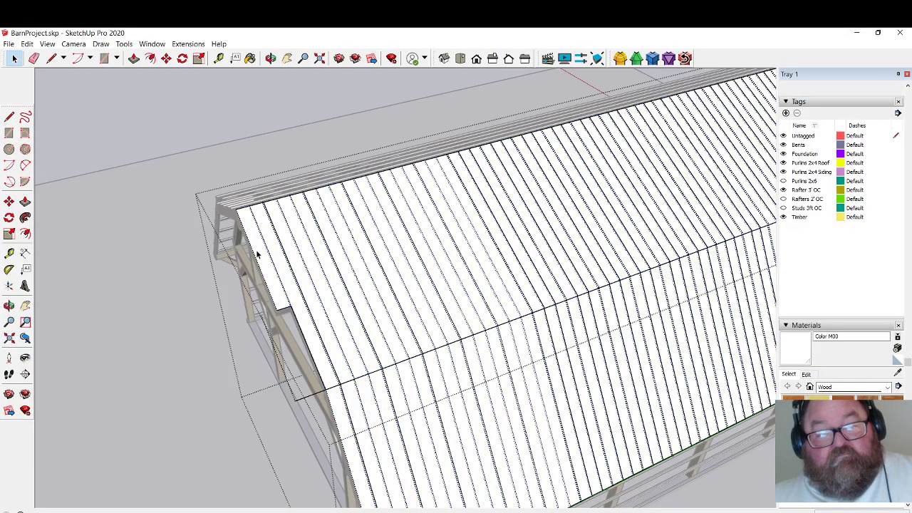
# Copy the trimmed end panel along the roof's length to a spot just beyond the opposite gable end.
pyautogui.click(256, 249)
pyautogui.click(270, 58)
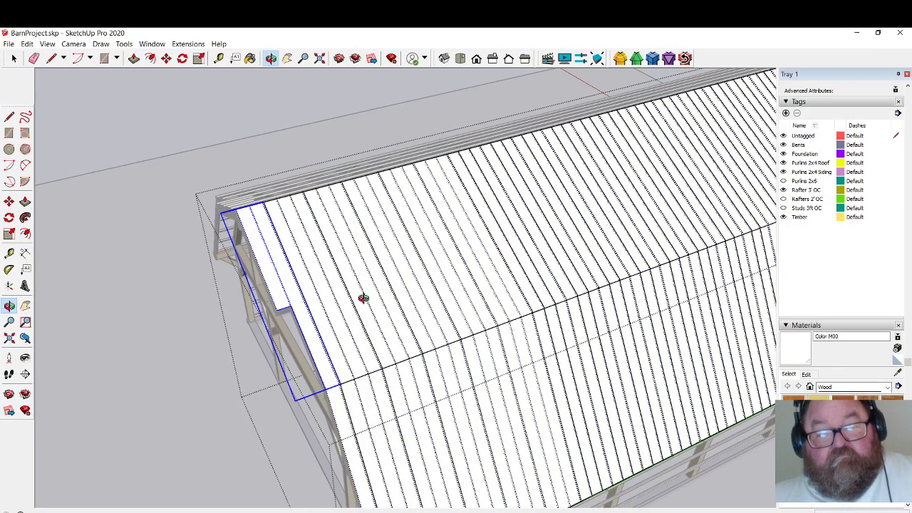
pyautogui.moveTo(362, 297); pyautogui.dragTo(195, 306)
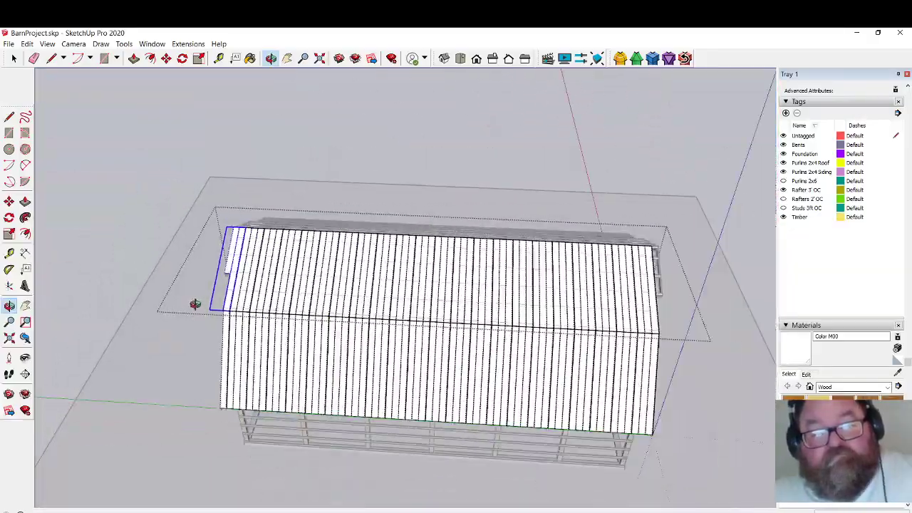
pyautogui.click(167, 60)
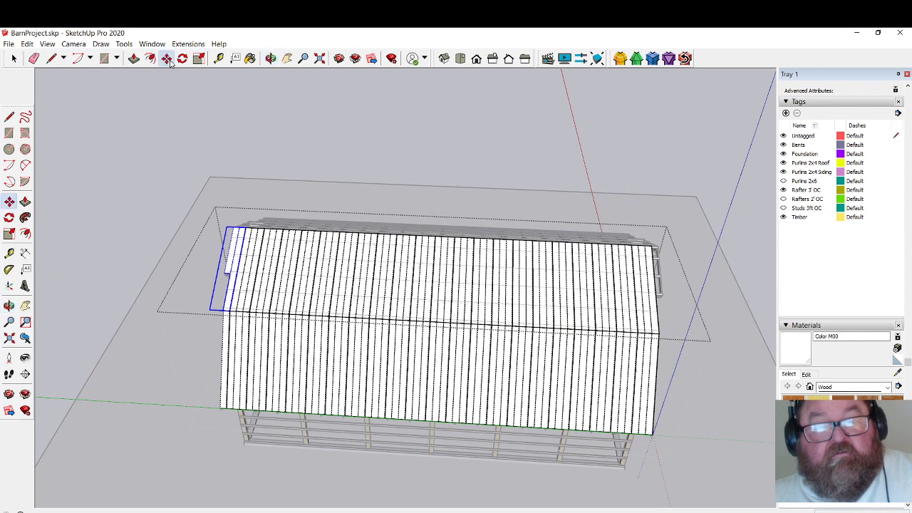
pyautogui.click(334, 180)
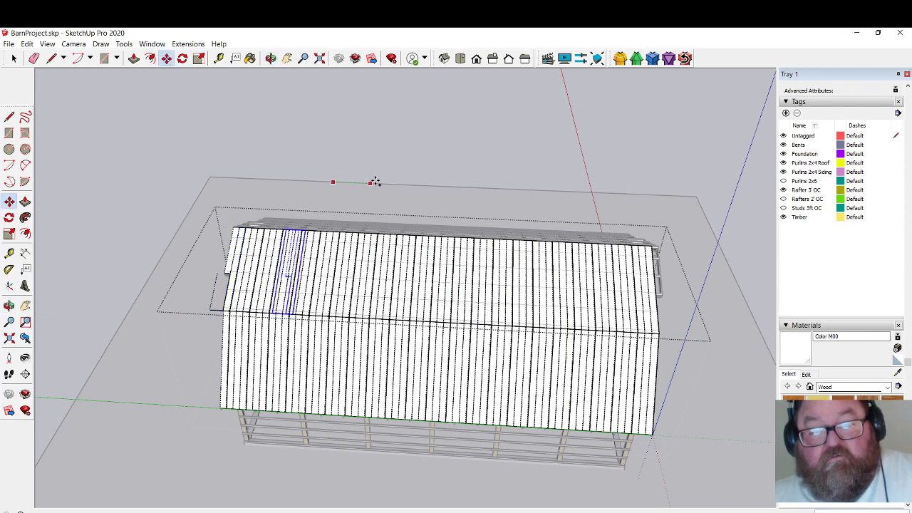
pyautogui.click(627, 194)
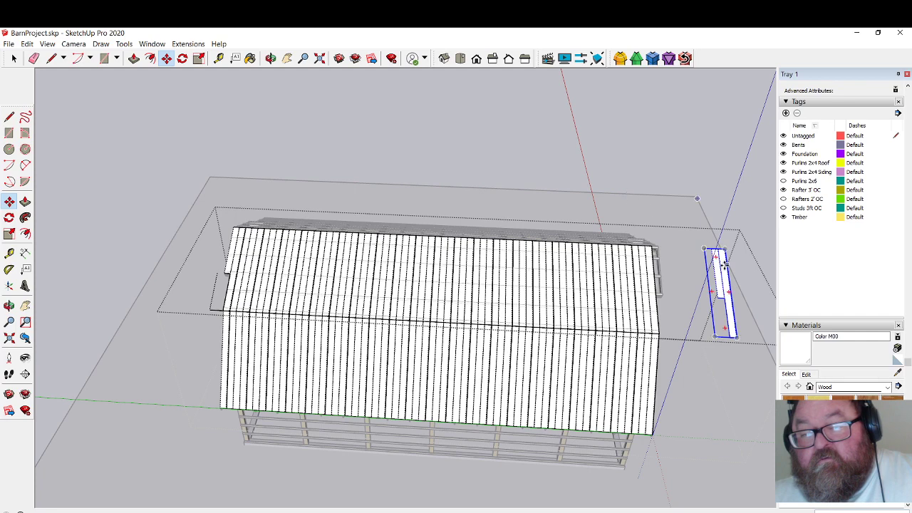
# Make the copied end panel unique and mirror it across its width with the Scale tool.
pyautogui.scroll(4, 724, 270)
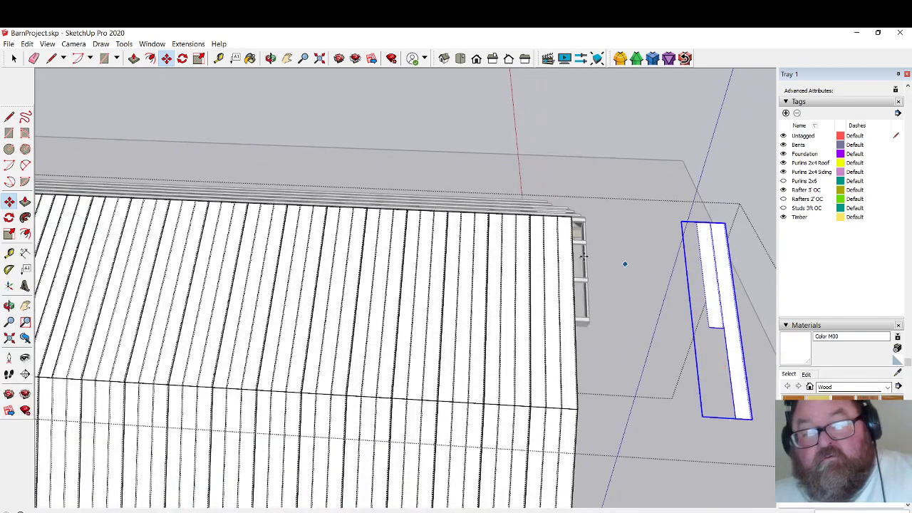
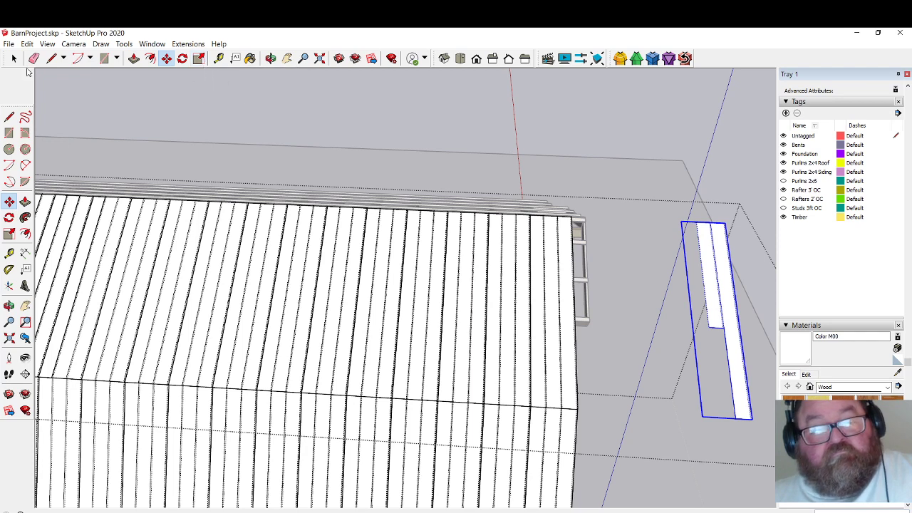
pyautogui.click(16, 59)
pyautogui.rightClick(718, 250)
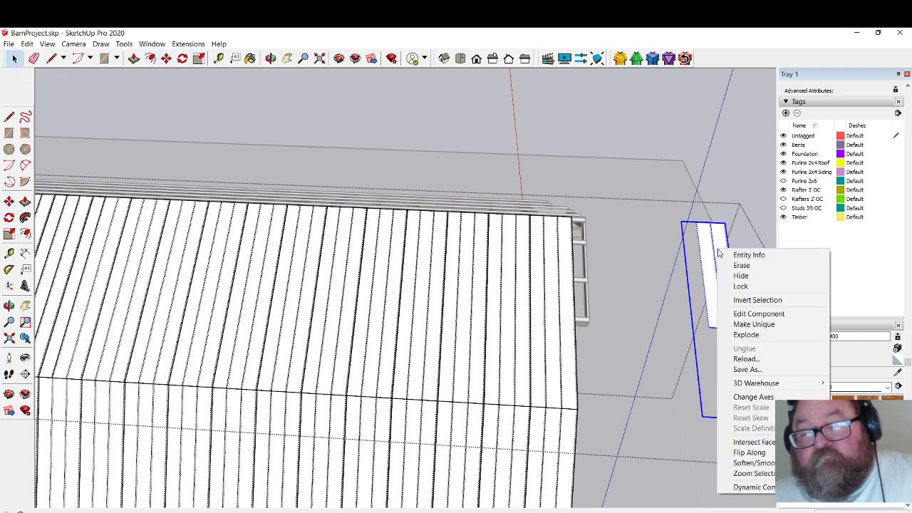
pyautogui.click(736, 325)
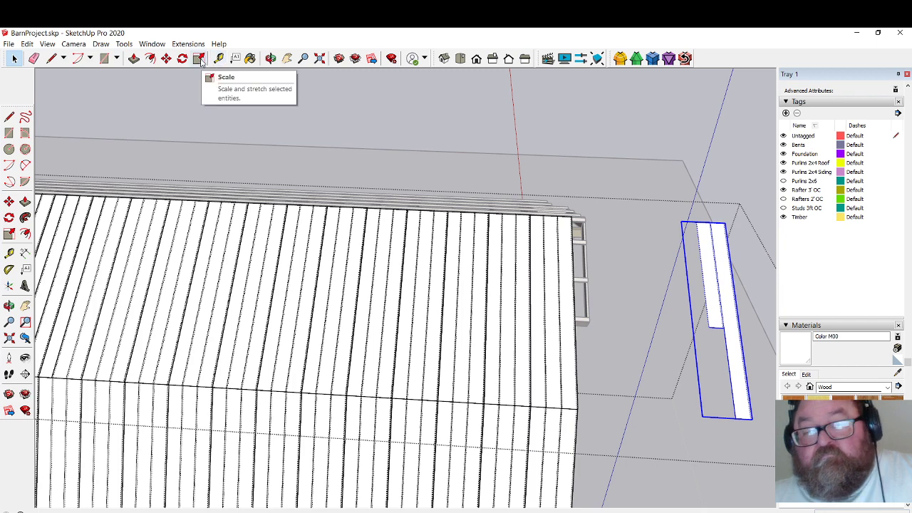
pyautogui.click(200, 59)
pyautogui.scroll(5, 720, 336)
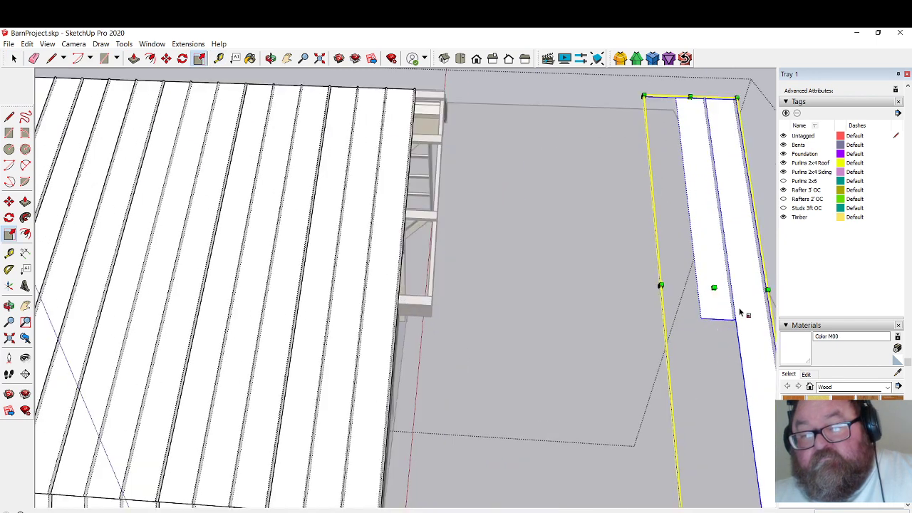
pyautogui.moveTo(768, 291); pyautogui.dragTo(553, 287)
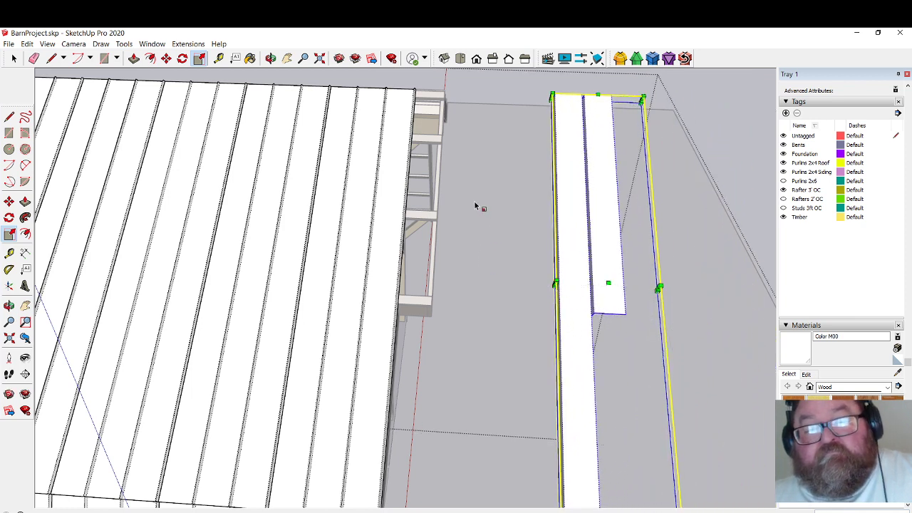
pyautogui.click(166, 57)
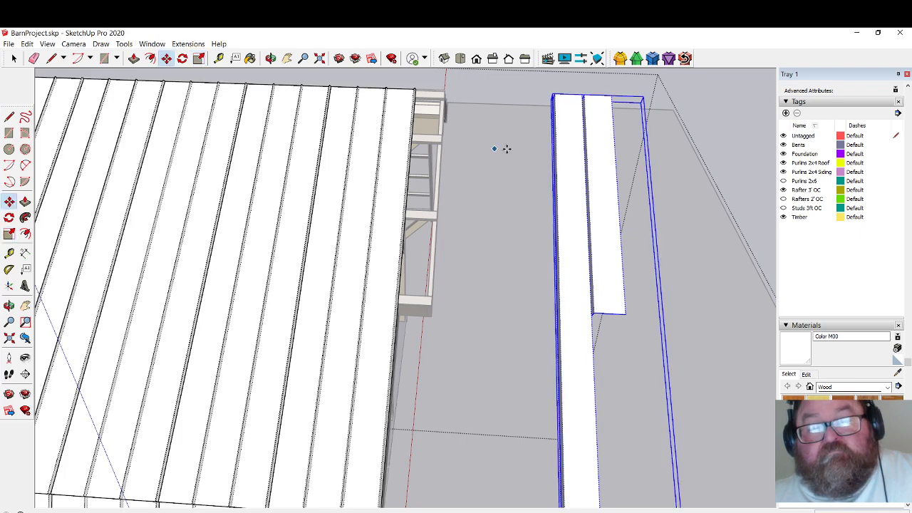
pyautogui.scroll(5, 556, 88)
pyautogui.scroll(2, 556, 88)
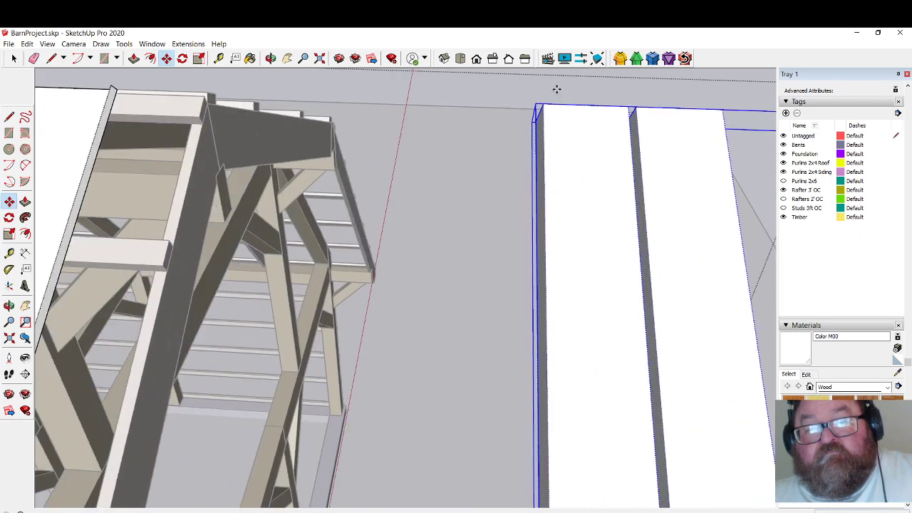
pyautogui.click(271, 58)
pyautogui.moveTo(603, 230); pyautogui.dragTo(527, 193)
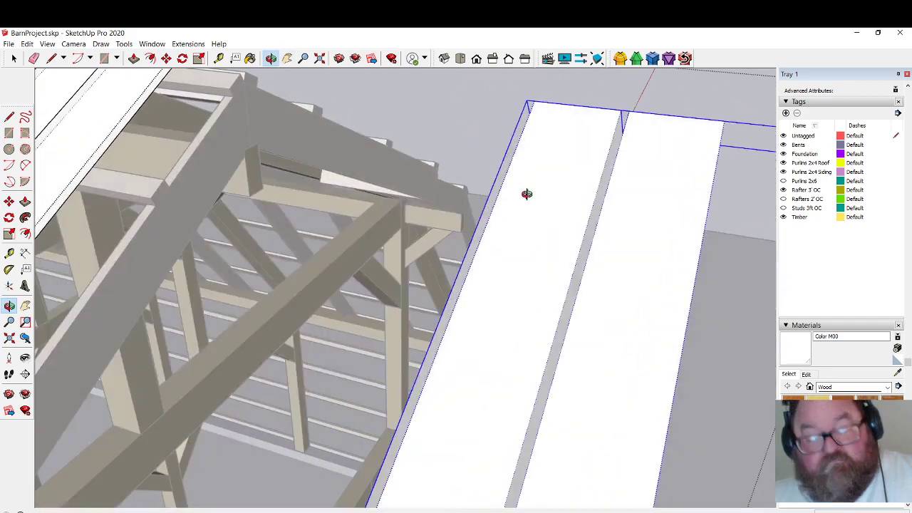
pyautogui.scroll(-5, 453, 211)
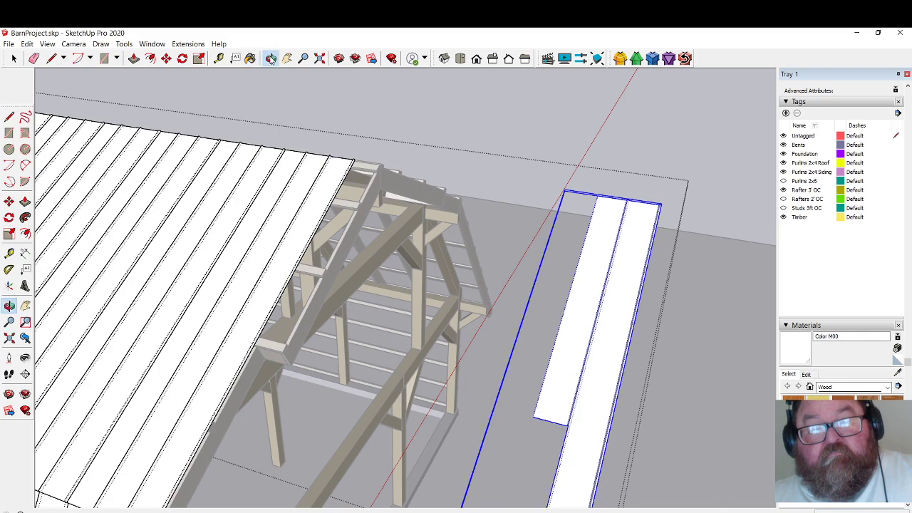
# Flip the copied end panel along the red axis by scaling its outer side through to beyond the opposite side.
pyautogui.moveTo(333, 202); pyautogui.dragTo(343, 212)
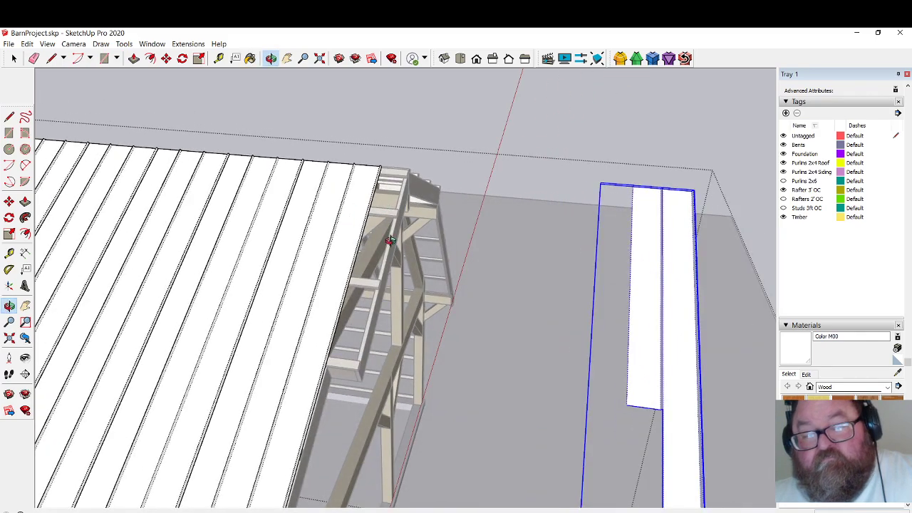
pyautogui.scroll(5, 687, 407)
pyautogui.moveTo(633, 258); pyautogui.dragTo(759, 242)
pyautogui.moveTo(718, 198); pyautogui.dragTo(655, 181)
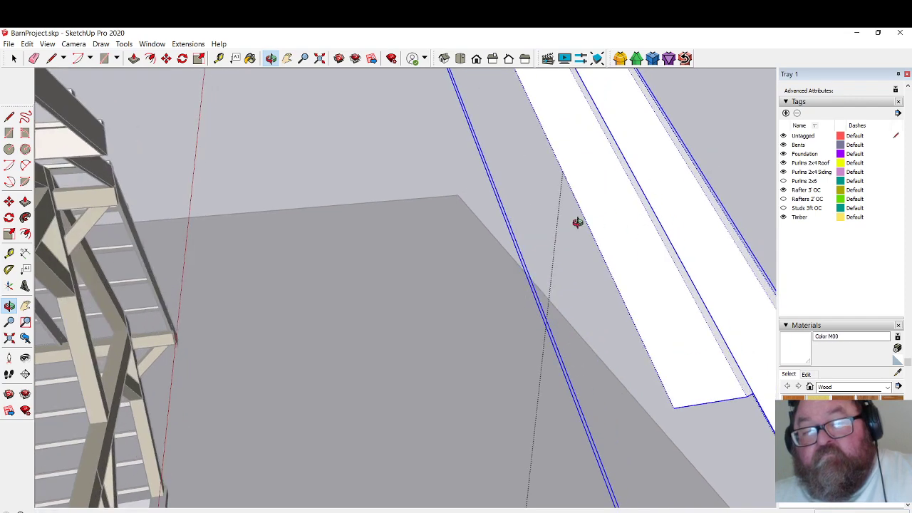
pyautogui.moveTo(577, 223); pyautogui.dragTo(425, 179)
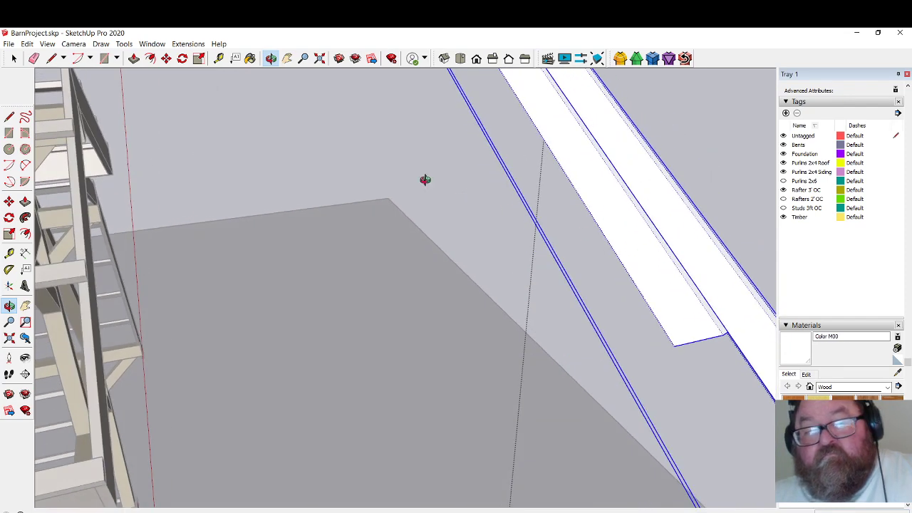
pyautogui.click(200, 60)
pyautogui.scroll(4, 739, 282)
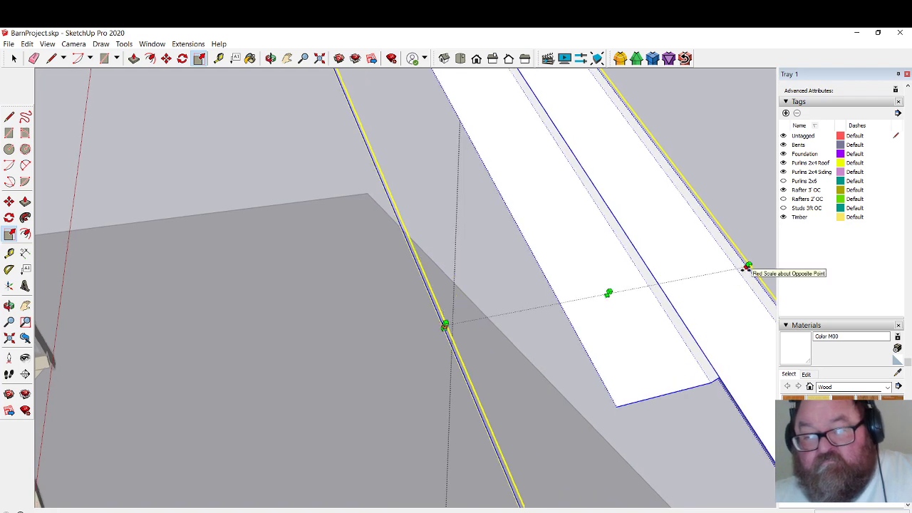
pyautogui.moveTo(746, 267); pyautogui.dragTo(61, 390)
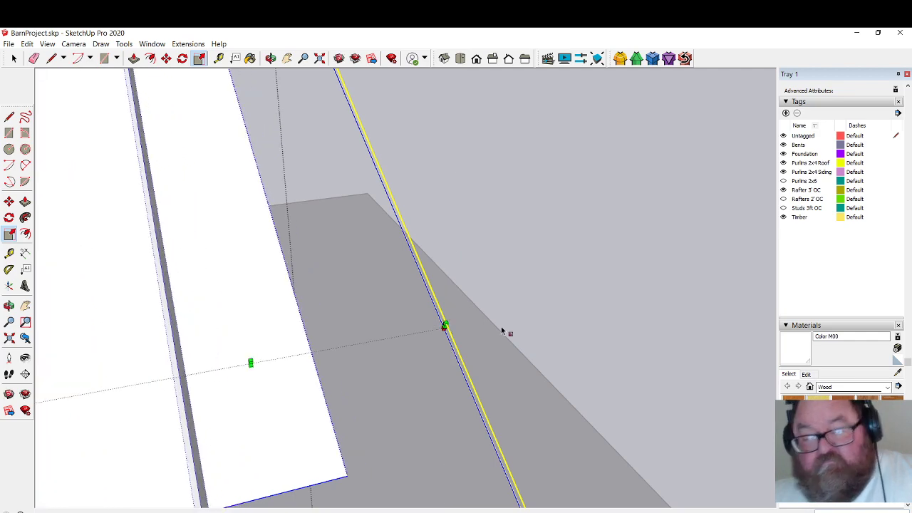
# Move the mirrored end panel by its middle rib's ridge end onto the last rib of the roof panels at the gable end.
pyautogui.scroll(-4, 555, 309)
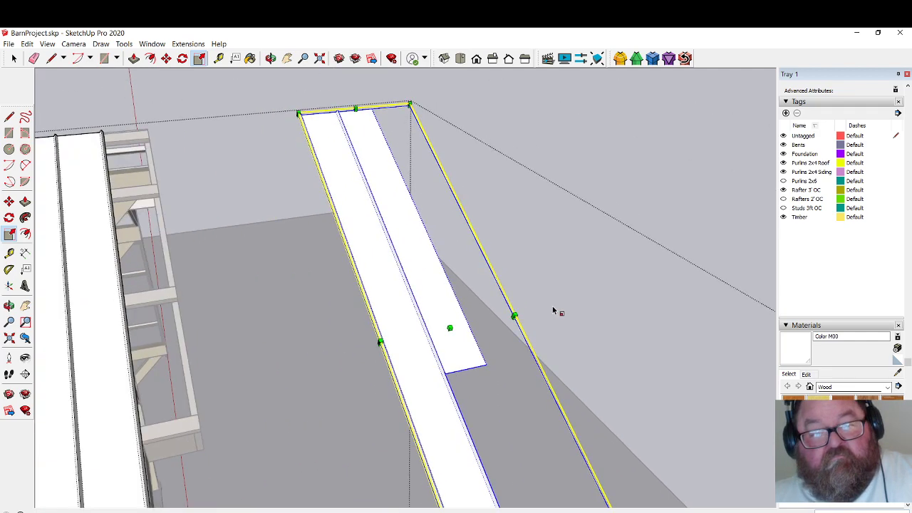
pyautogui.click(271, 58)
pyautogui.moveTo(399, 210); pyautogui.dragTo(315, 127)
pyautogui.scroll(1, 316, 126)
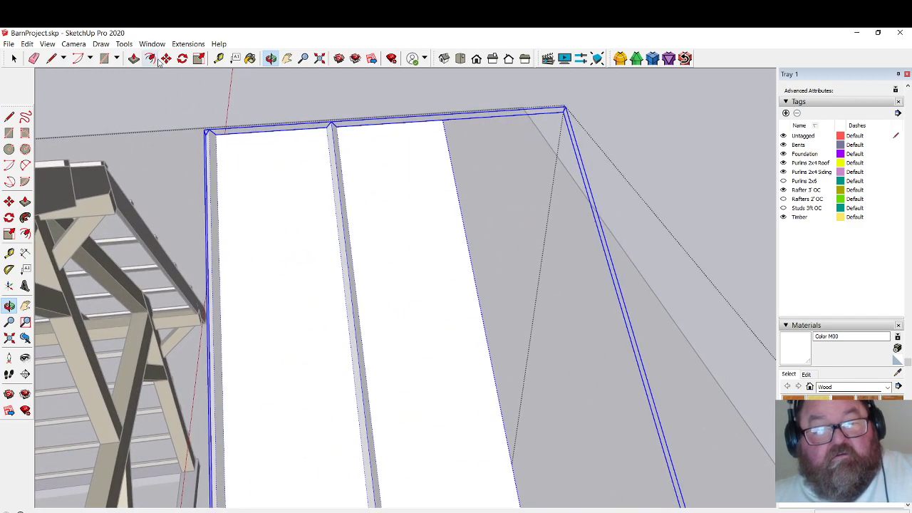
pyautogui.click(166, 58)
pyautogui.click(331, 124)
pyautogui.scroll(-9, 482, 209)
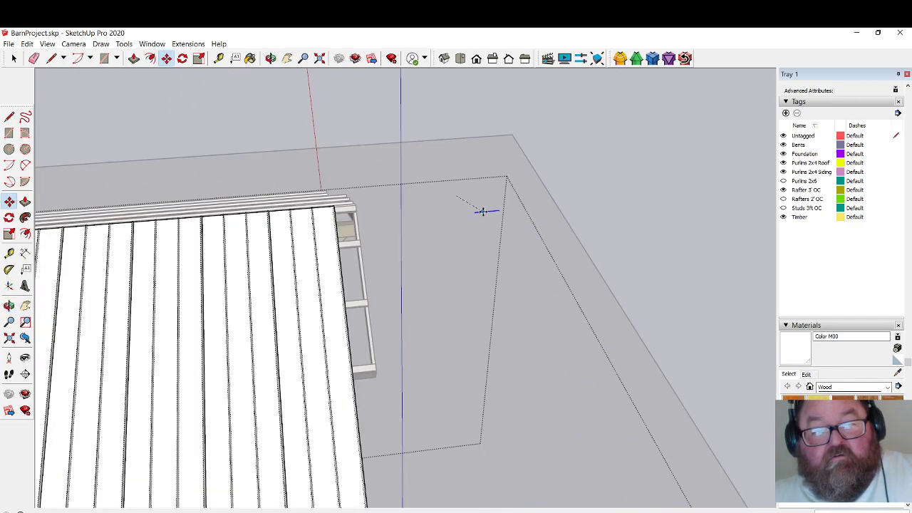
pyautogui.scroll(2, 448, 239)
pyautogui.scroll(5, 411, 216)
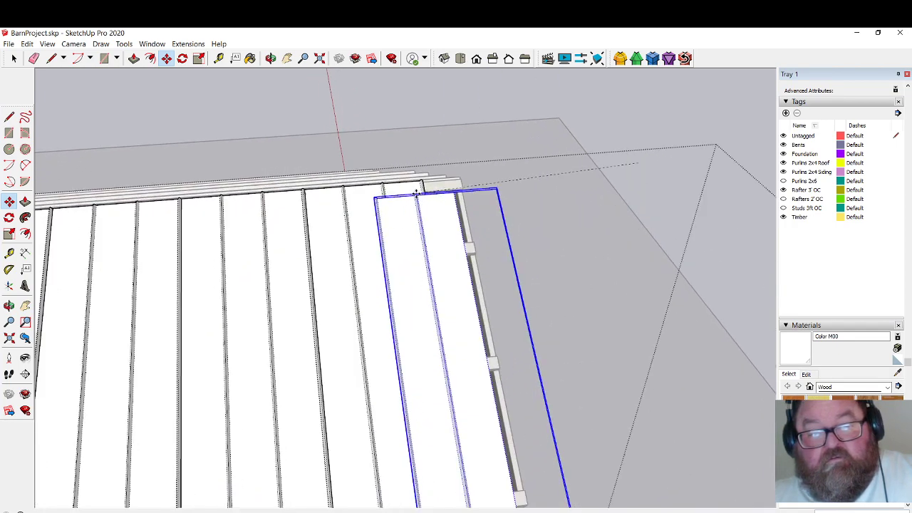
# Place the roof panel being moved so its rib aligns with the last rib at the roof's gable end.
pyautogui.scroll(4, 425, 181)
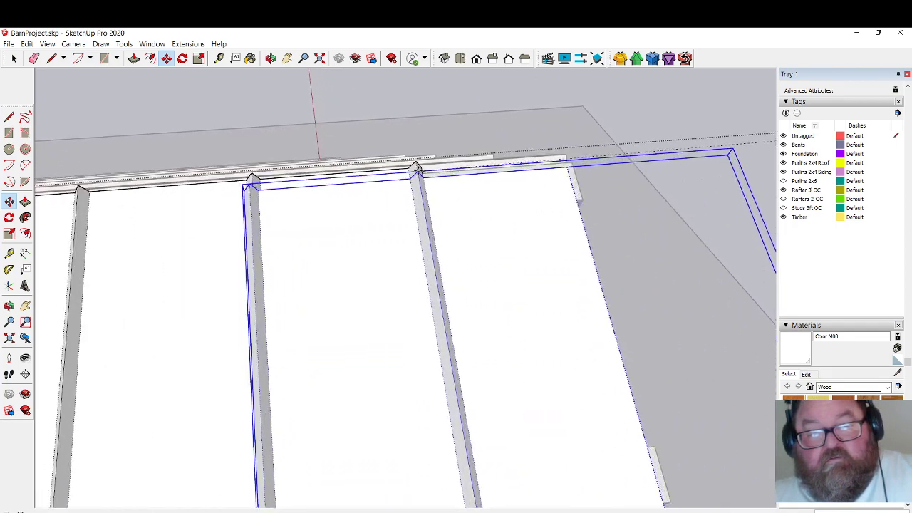
pyautogui.scroll(-2, 425, 177)
pyautogui.click(426, 179)
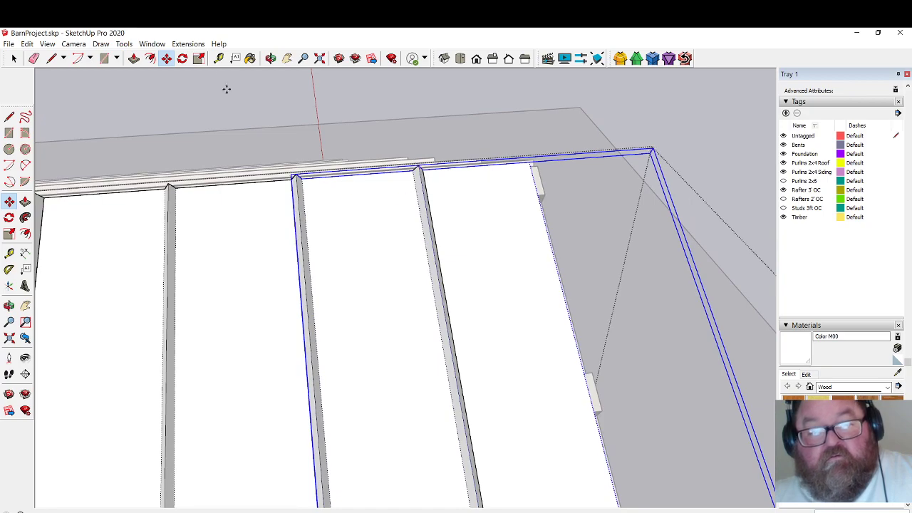
# Open the last roof panel at the gable end for editing.
pyautogui.click(271, 58)
pyautogui.moveTo(497, 239); pyautogui.dragTo(414, 193)
pyautogui.scroll(-3, 432, 197)
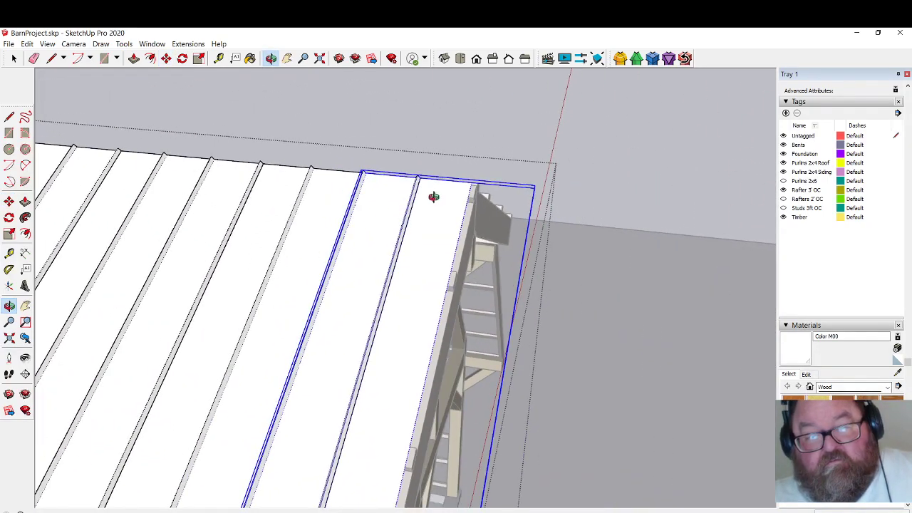
pyautogui.moveTo(432, 243); pyautogui.dragTo(339, 220)
pyautogui.scroll(4, 340, 220)
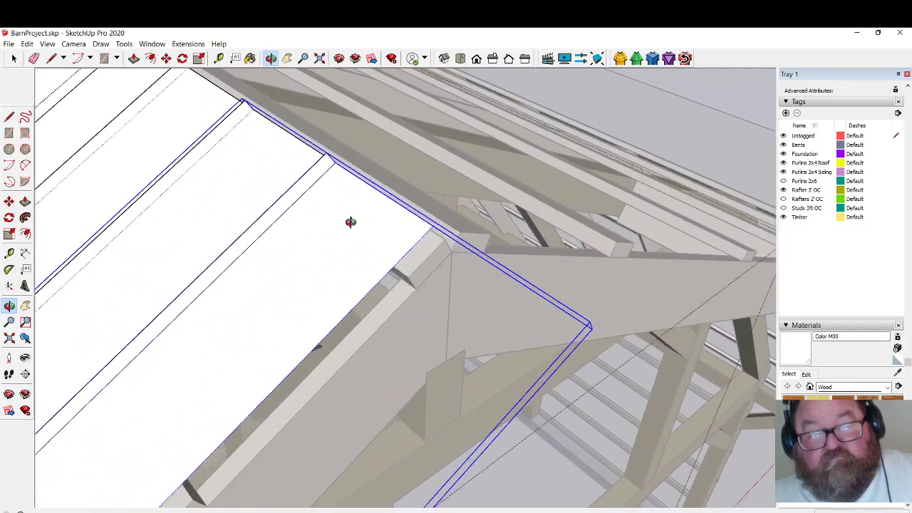
pyautogui.press('space')
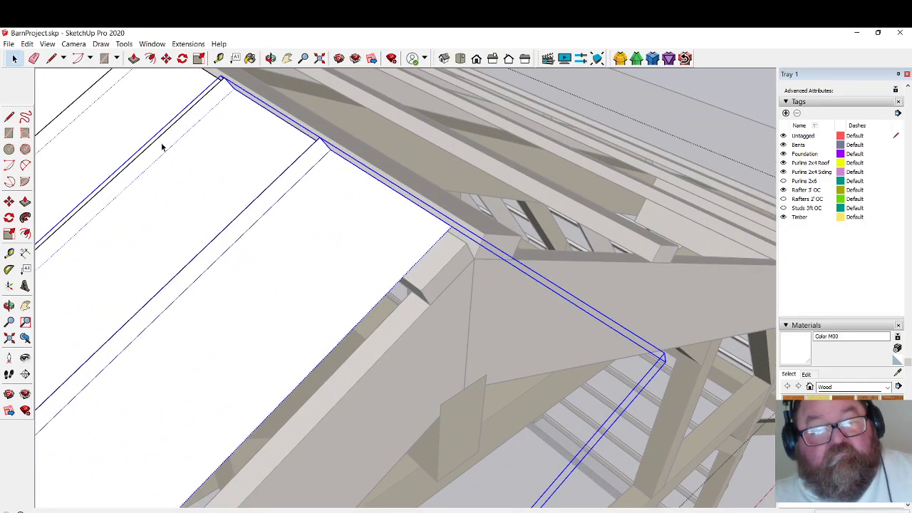
pyautogui.doubleClick(316, 211)
pyautogui.click(360, 226)
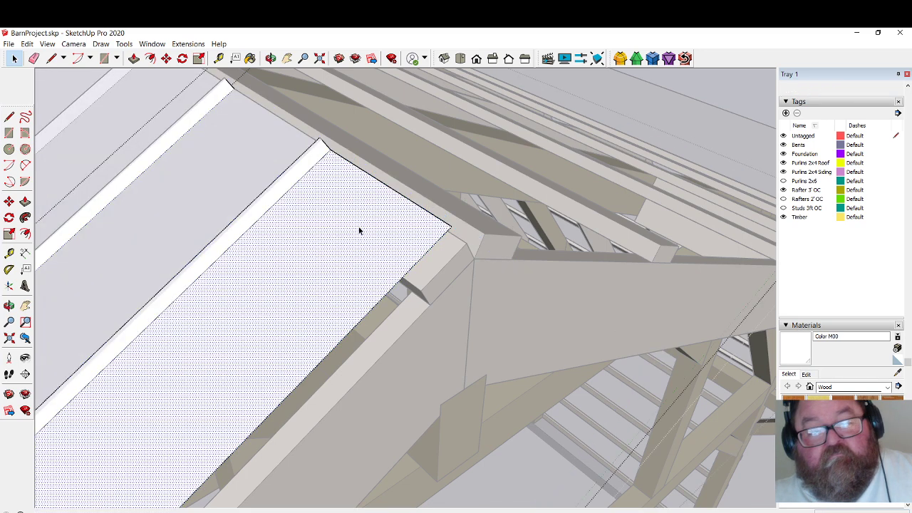
# Move the panel's long outer edge along the red axis to the gable-end rafter and finish editing the panel.
pyautogui.click(433, 250)
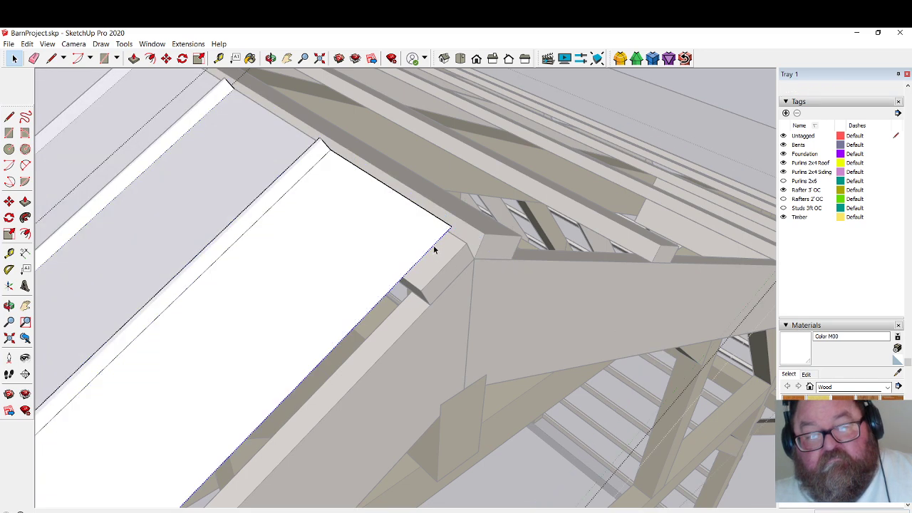
pyautogui.click(271, 58)
pyautogui.moveTo(434, 279); pyautogui.dragTo(215, 269)
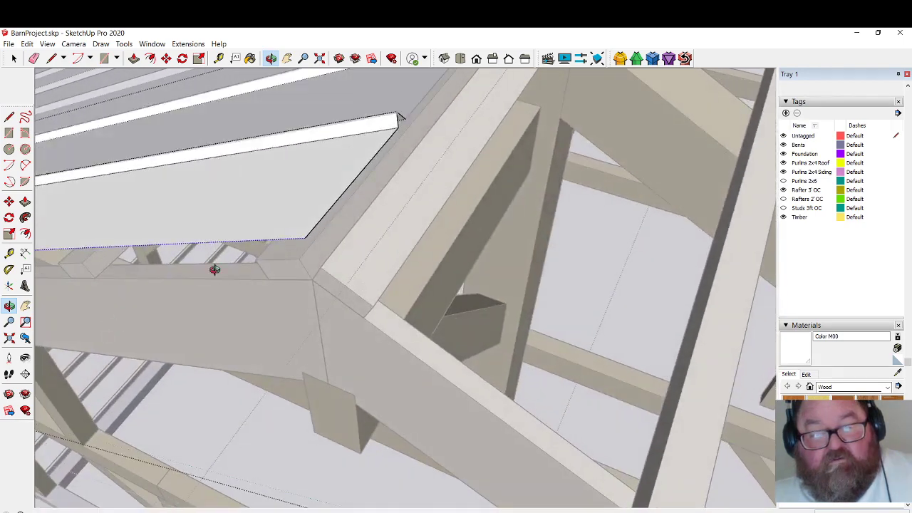
pyautogui.click(166, 58)
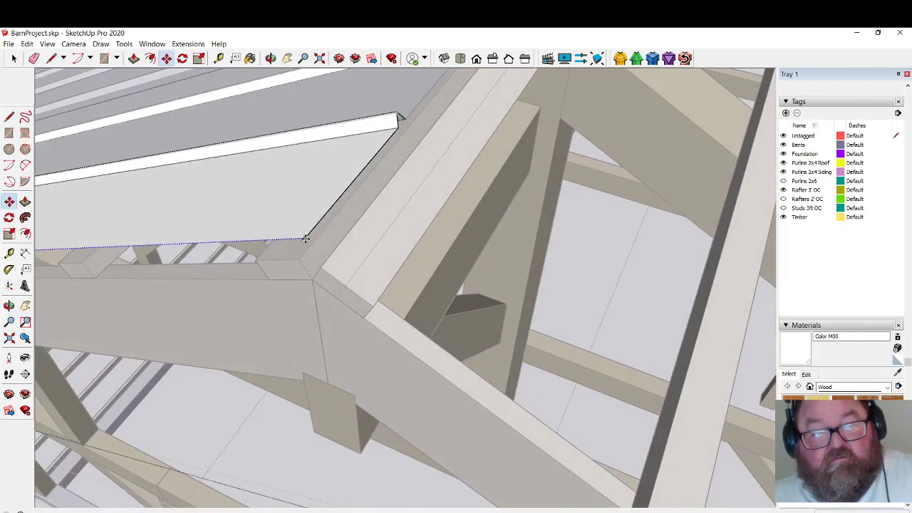
pyautogui.moveTo(305, 238); pyautogui.dragTo(299, 242)
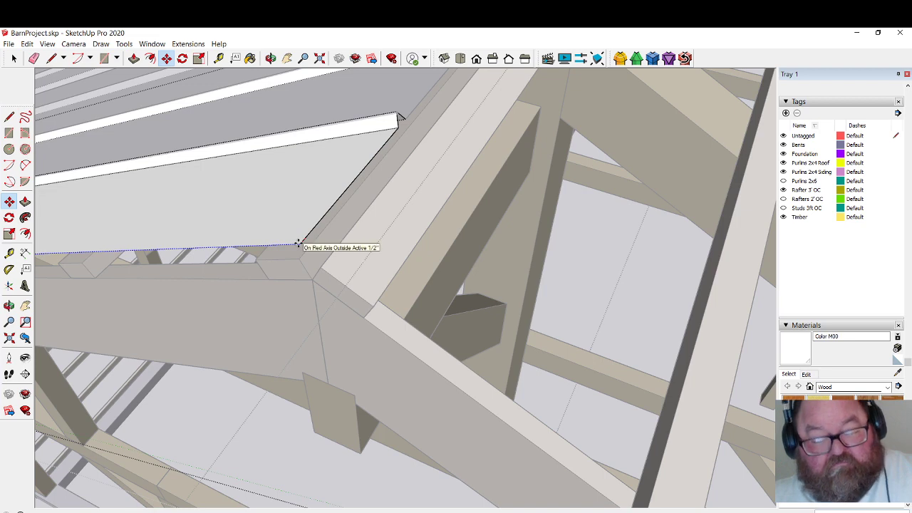
pyautogui.moveTo(297, 244); pyautogui.dragTo(300, 258)
pyautogui.moveTo(302, 259); pyautogui.dragTo(510, 331, button='middle')
pyautogui.click(13, 58)
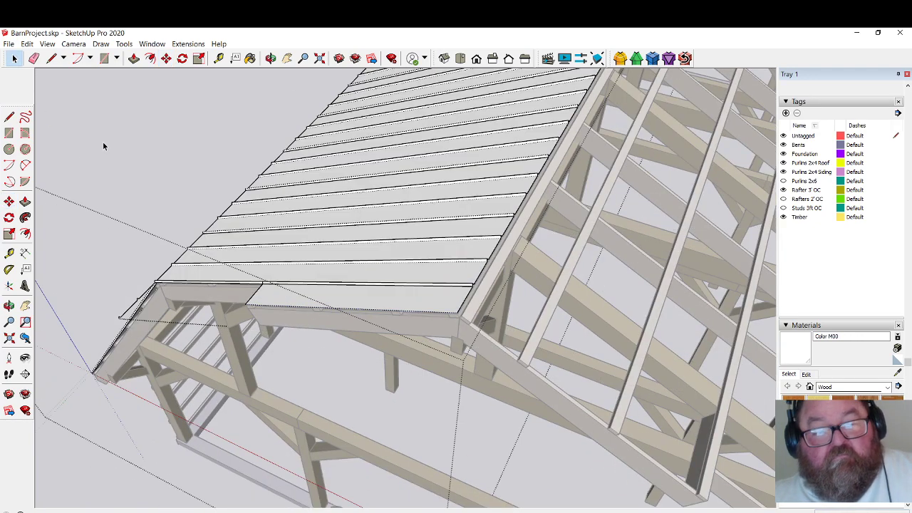
pyautogui.scroll(-2, 362, 261)
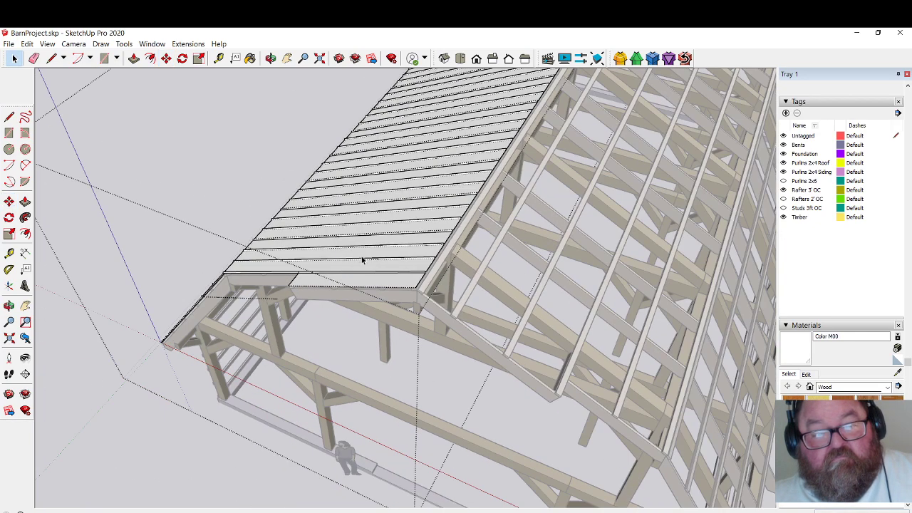
pyautogui.click(68, 337)
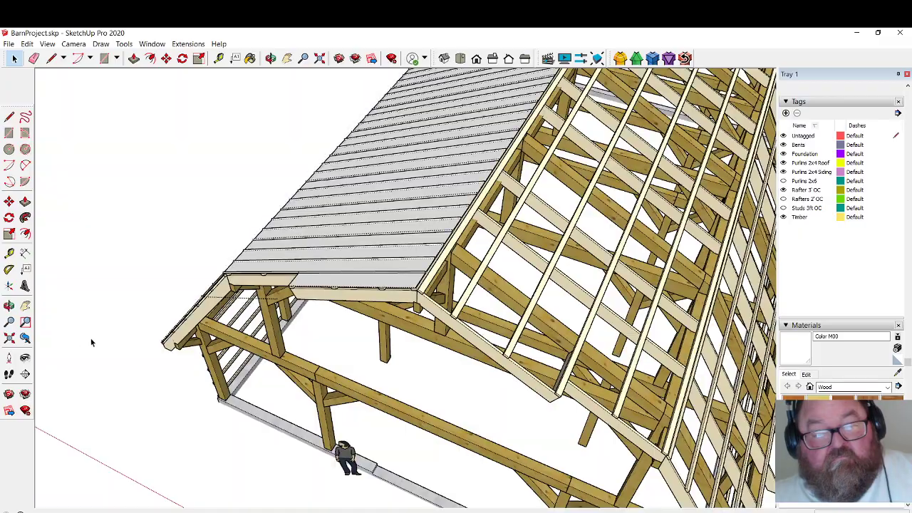
# Collapse the tag settings and show the style settings with the barn's long roof side in view.
pyautogui.click(271, 58)
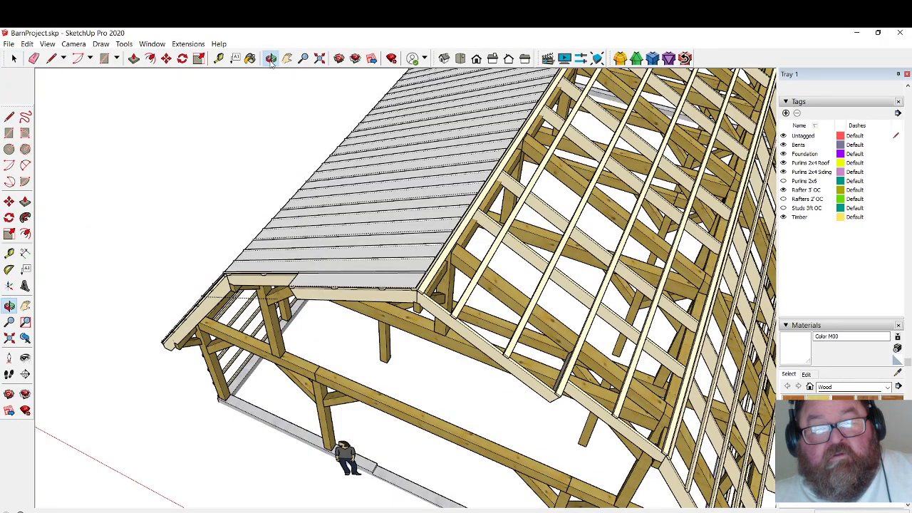
pyautogui.moveTo(309, 242); pyautogui.dragTo(532, 237)
pyautogui.scroll(6, 488, 203)
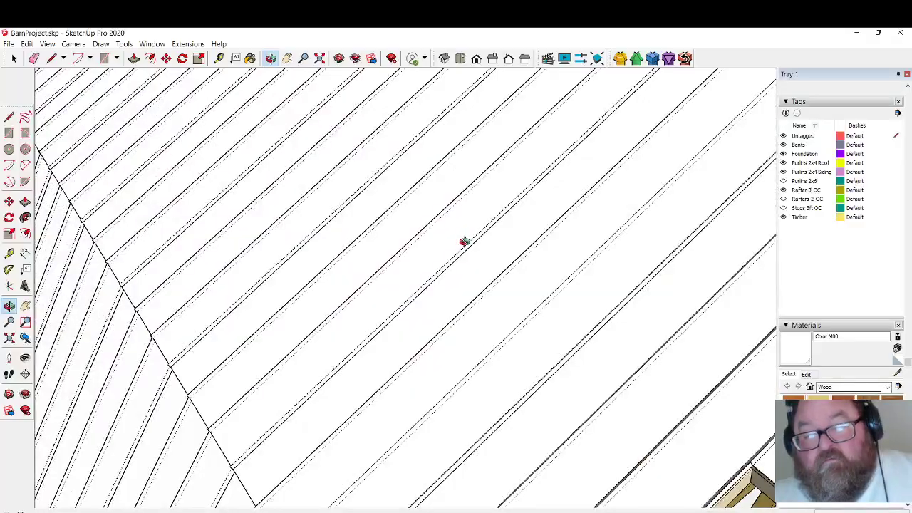
pyautogui.scroll(-8, 464, 241)
pyautogui.moveTo(466, 297); pyautogui.dragTo(617, 248)
pyautogui.scroll(-2, 537, 246)
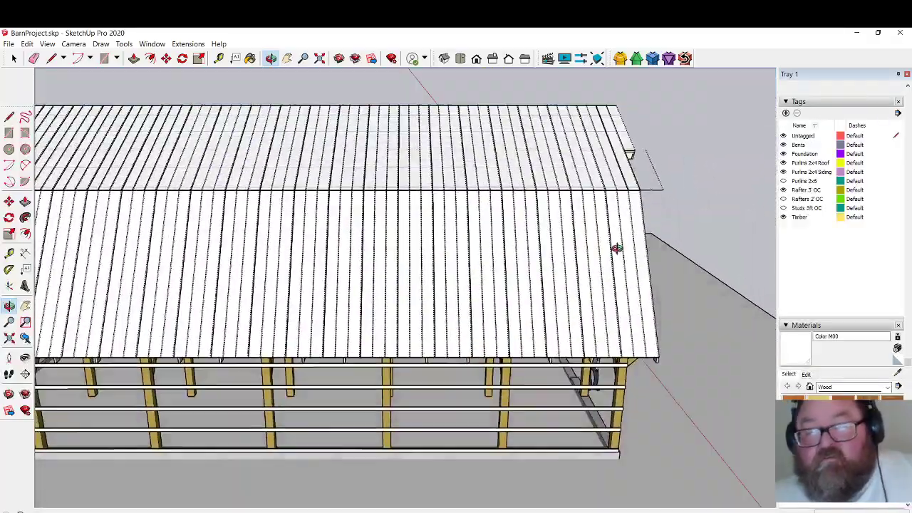
pyautogui.click(796, 327)
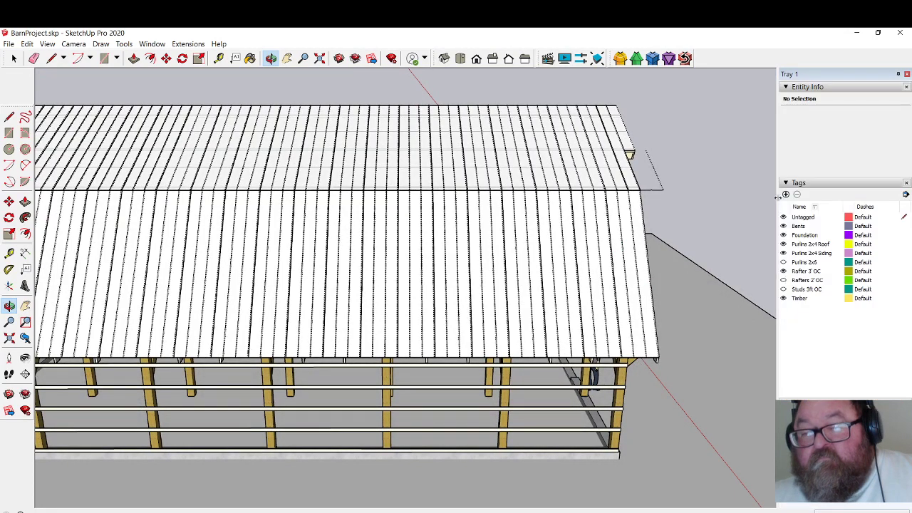
pyautogui.click(785, 183)
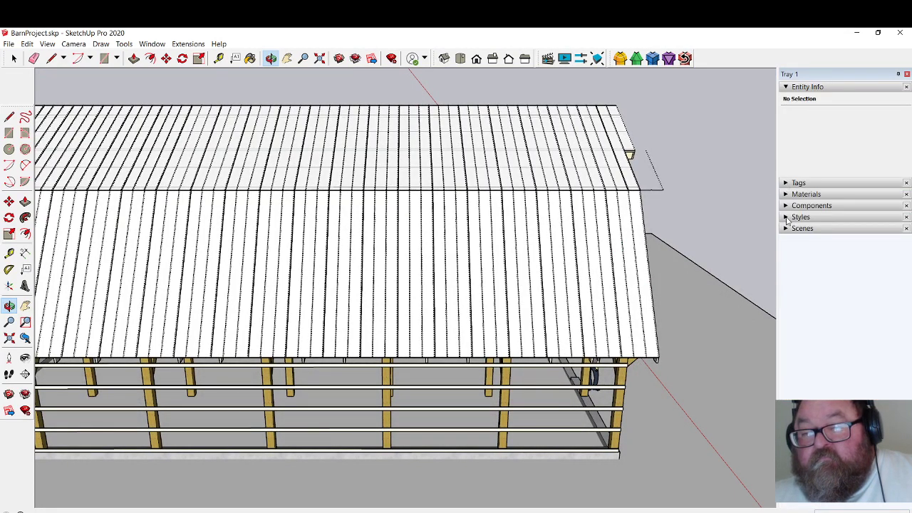
pyautogui.click(786, 218)
# Apply the HiddenLine style from the Default Styles collection and show the In Model styles.
pyautogui.click(894, 279)
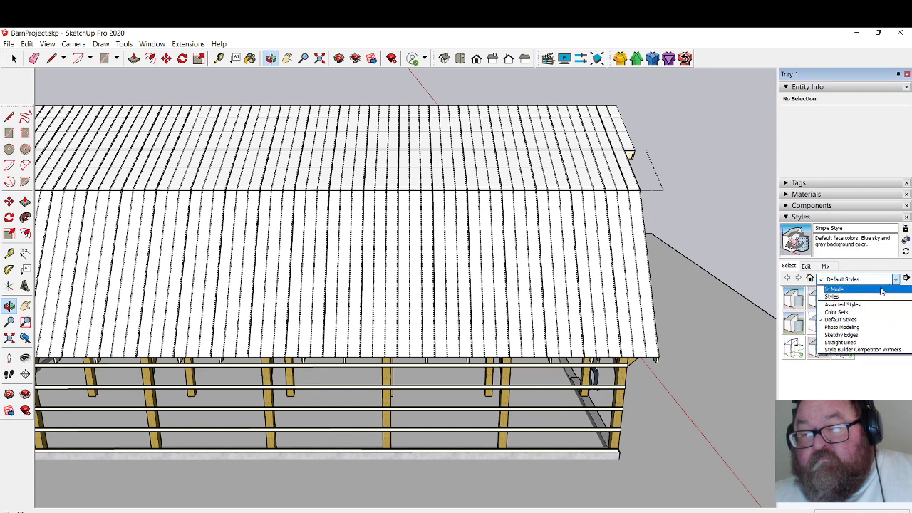
pyautogui.click(870, 290)
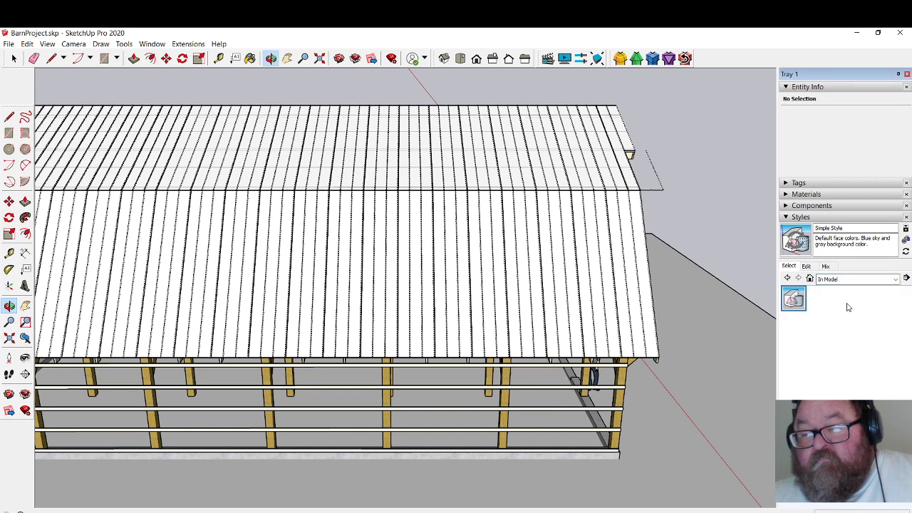
pyautogui.click(896, 279)
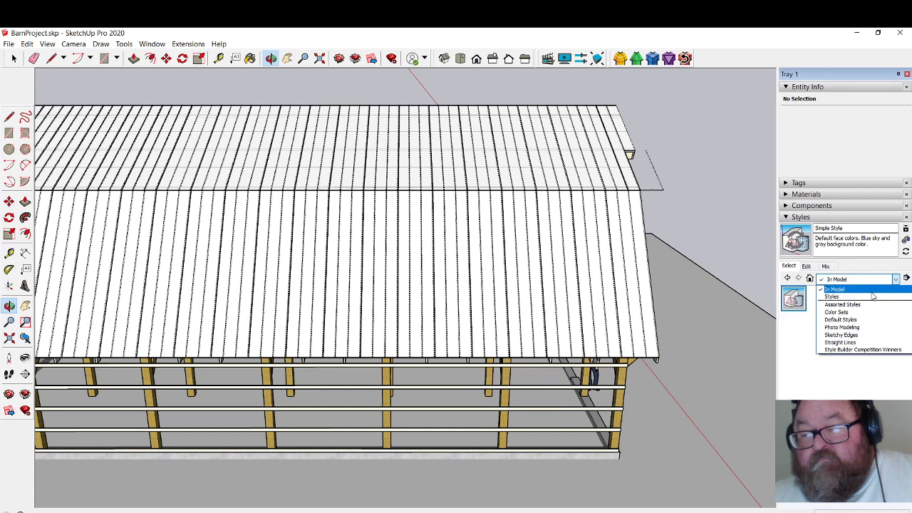
pyautogui.click(866, 319)
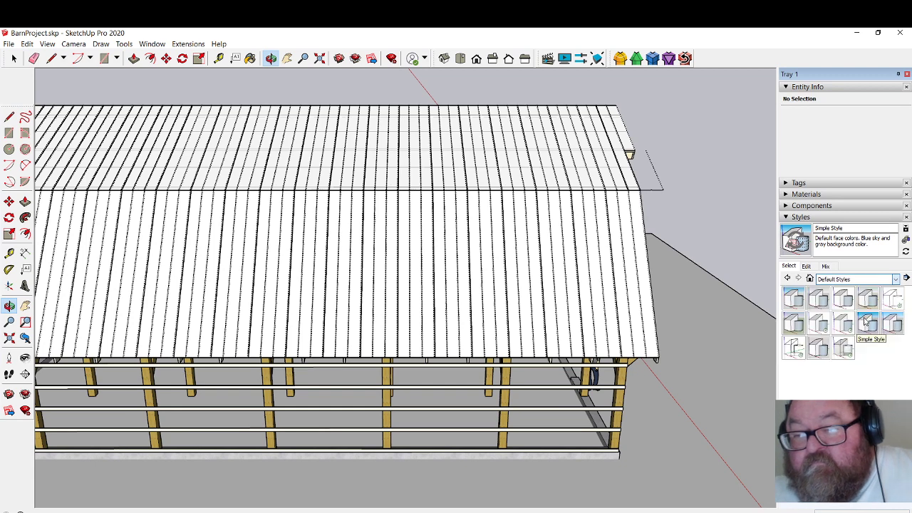
pyautogui.click(892, 298)
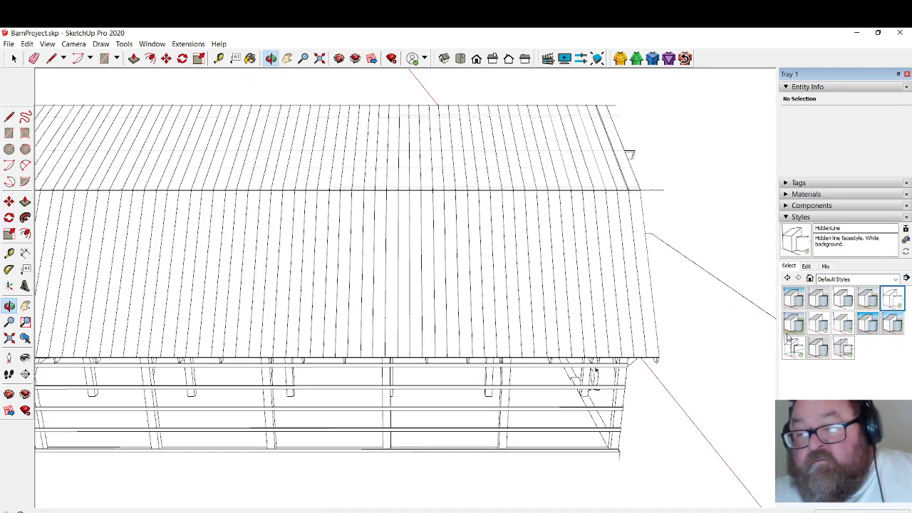
pyautogui.click(883, 279)
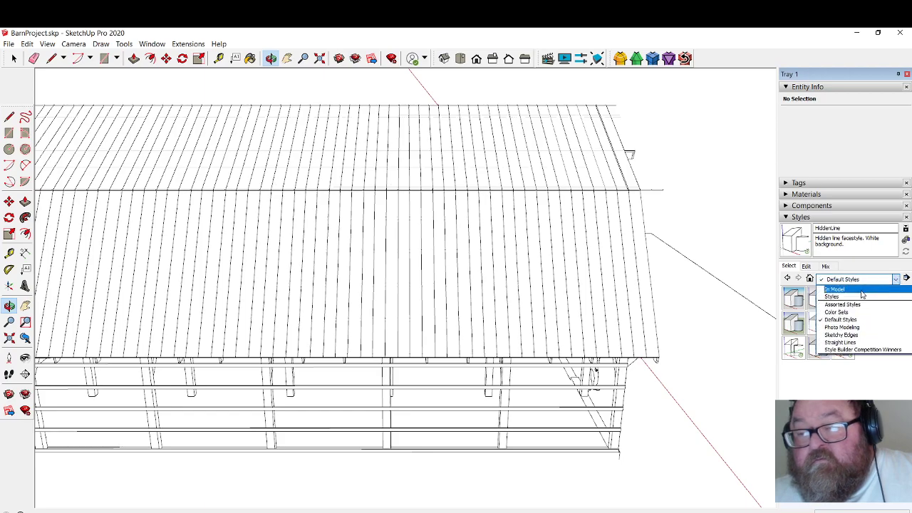
pyautogui.click(861, 292)
pyautogui.moveTo(580, 295); pyautogui.dragTo(594, 361)
pyautogui.scroll(4, 634, 200)
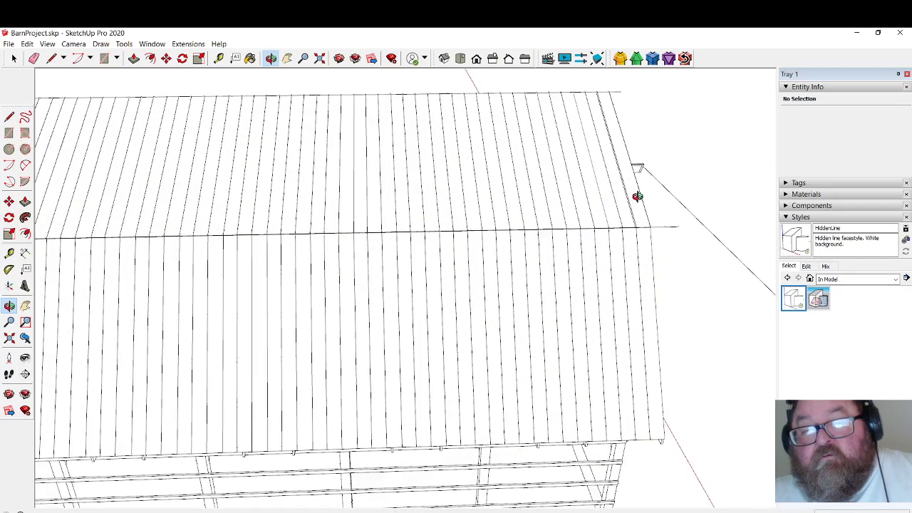
pyautogui.click(14, 59)
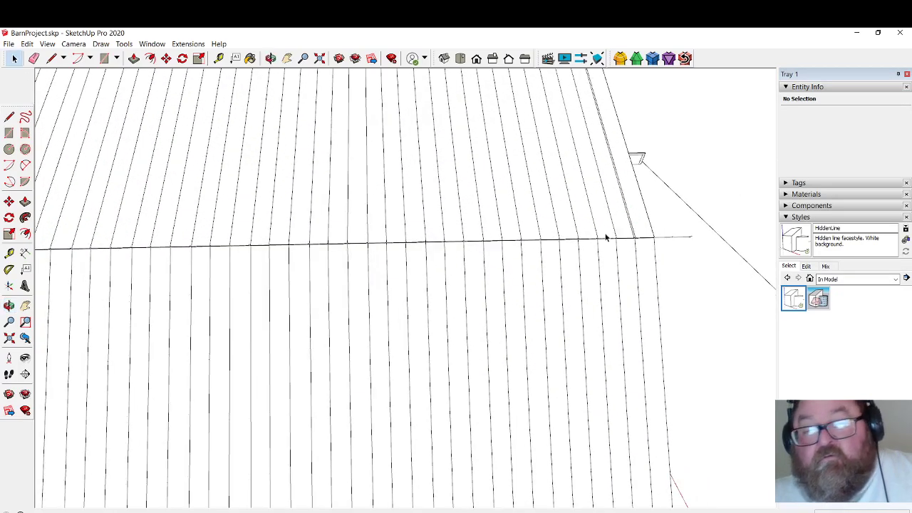
pyautogui.scroll(3, 677, 226)
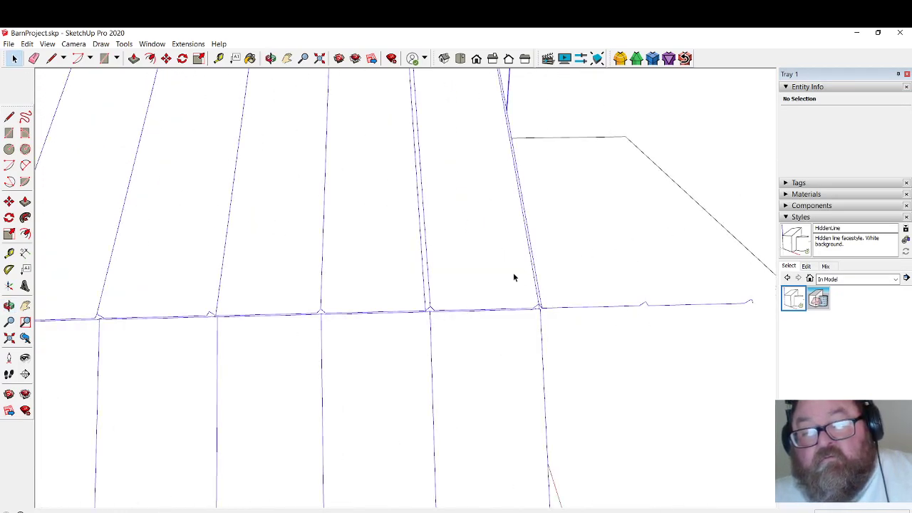
pyautogui.click(751, 325)
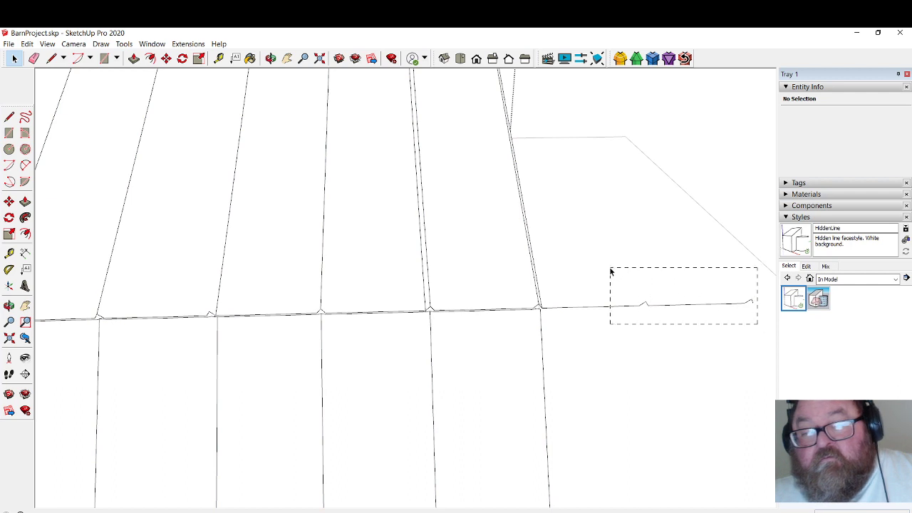
pyautogui.moveTo(610, 270); pyautogui.dragTo(607, 267)
pyautogui.doubleClick(505, 272)
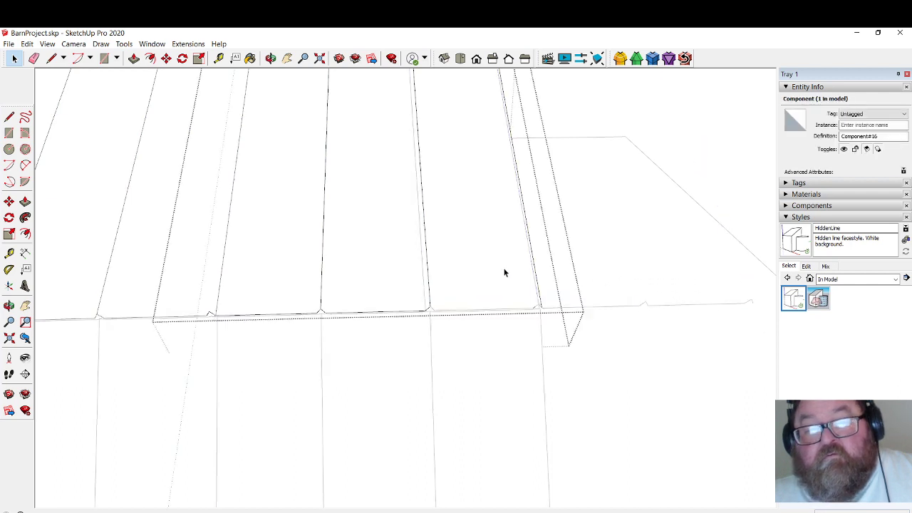
pyautogui.click(509, 265)
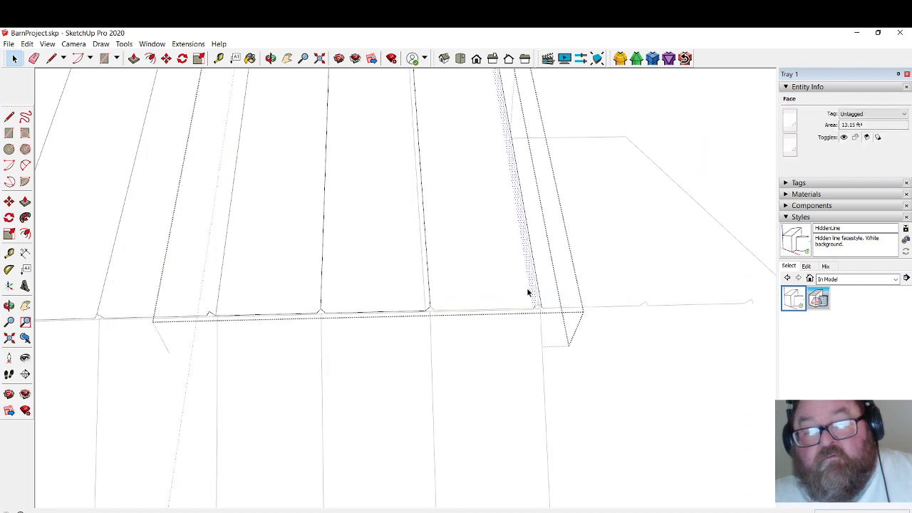
pyautogui.scroll(-2, 528, 292)
pyautogui.scroll(-5, 541, 356)
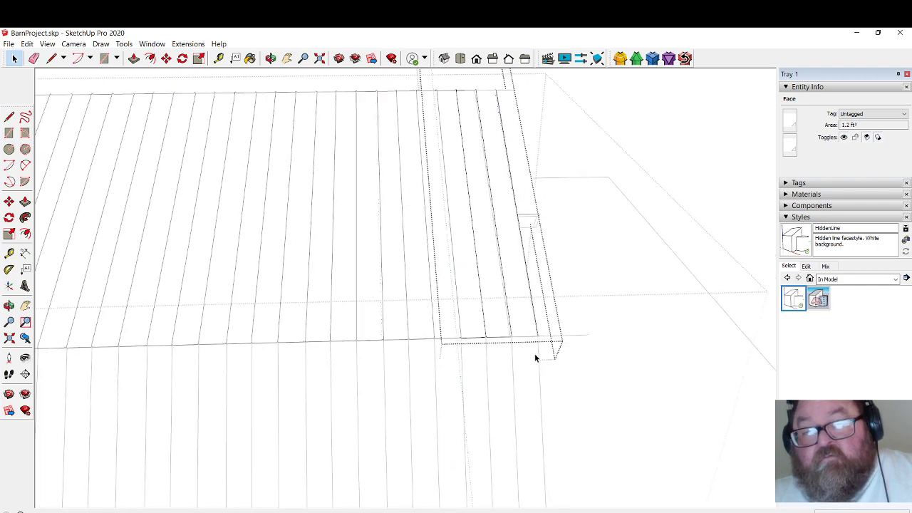
pyautogui.click(684, 211)
pyautogui.click(674, 168)
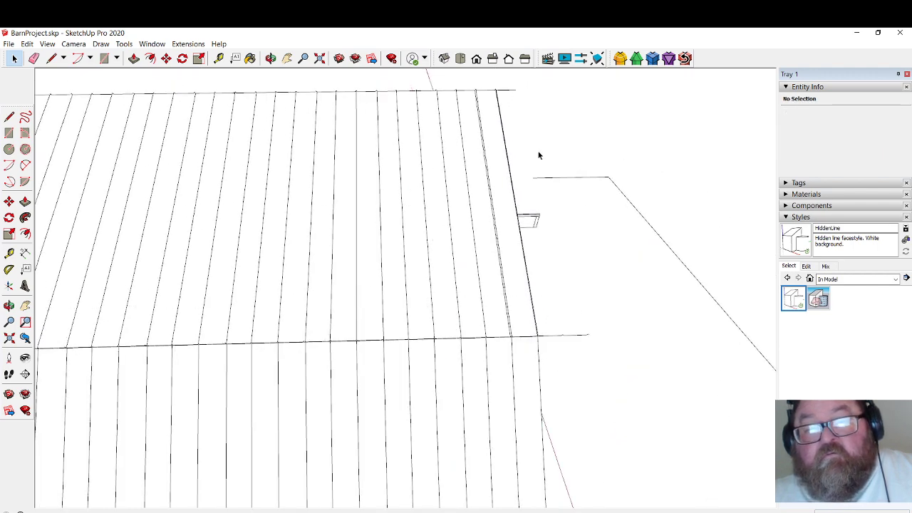
# Open the last roof panel at the gable end and delete the three leftover edges at its lower end.
pyautogui.click(518, 146)
pyautogui.click(515, 141)
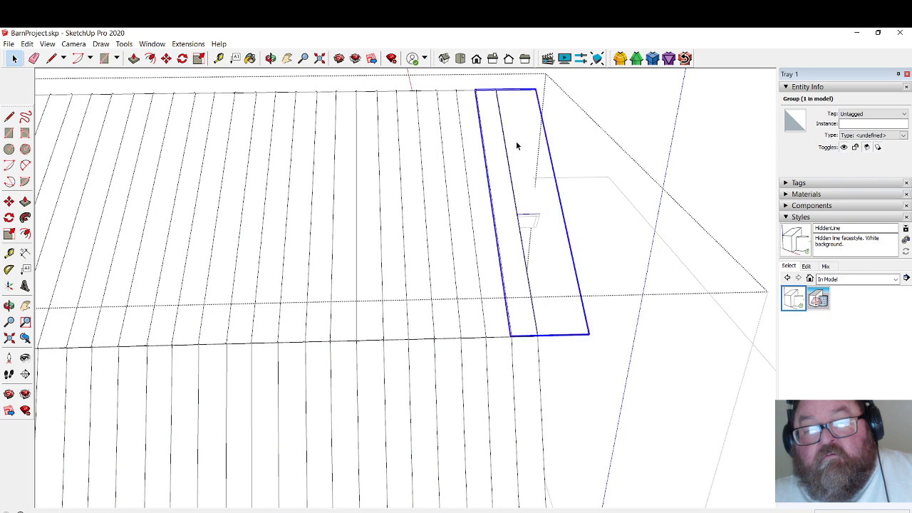
pyautogui.doubleClick(516, 141)
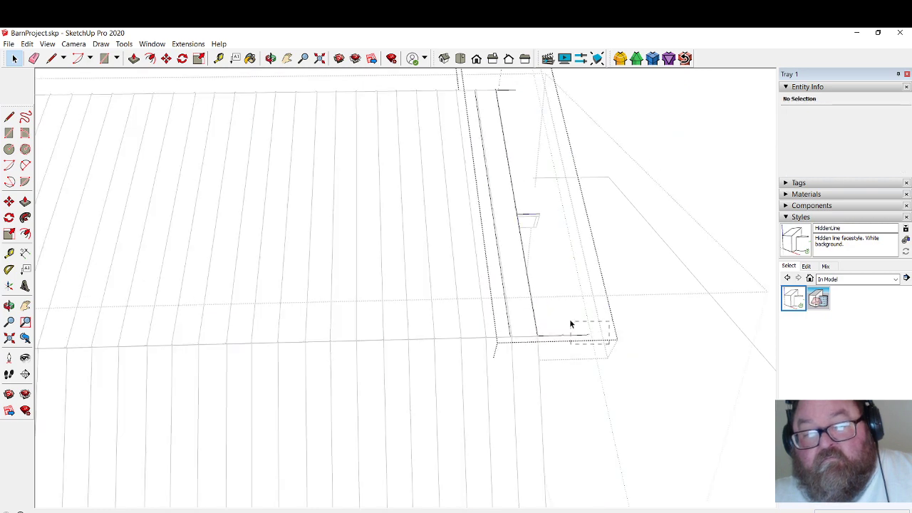
pyautogui.scroll(4, 567, 320)
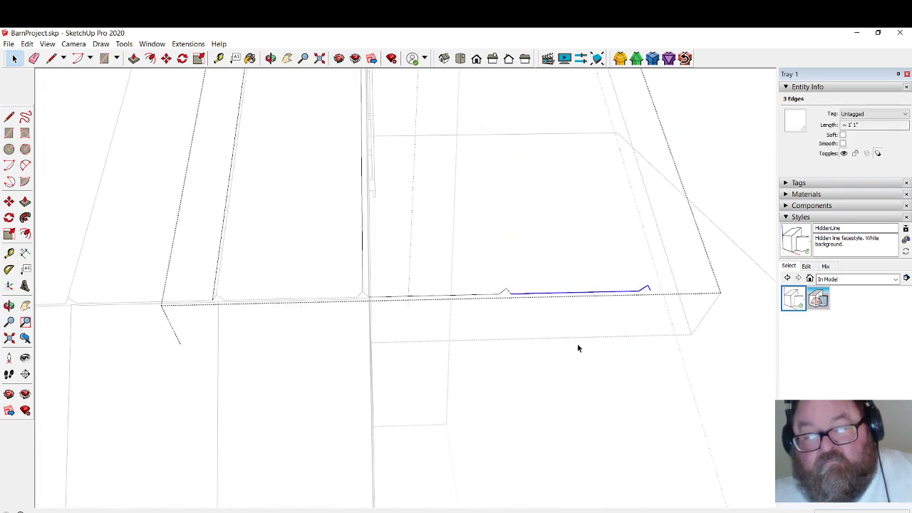
pyautogui.click(408, 258)
# Draw a line from the panel's leftover edge at the ridge along the gable rafter to the protruding beam end and finish editing the panel.
pyautogui.moveTo(419, 260); pyautogui.dragTo(510, 345, button='middle')
pyautogui.scroll(6, 480, 187)
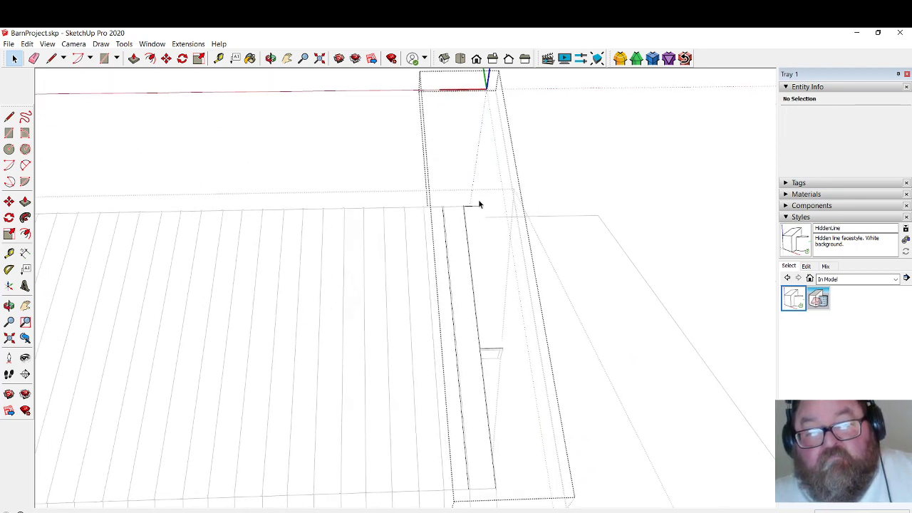
pyautogui.scroll(2, 475, 220)
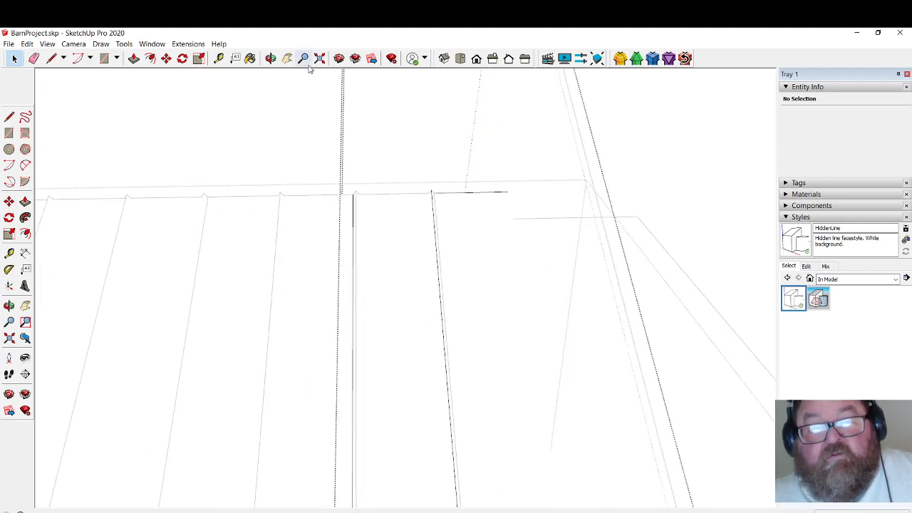
pyautogui.click(271, 58)
pyautogui.moveTo(411, 197); pyautogui.dragTo(260, 292)
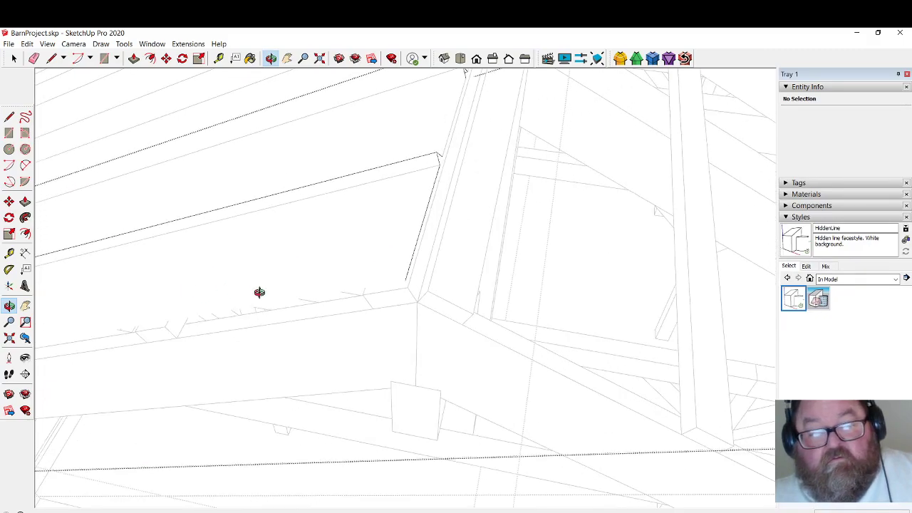
pyautogui.click(51, 60)
pyautogui.moveTo(406, 277); pyautogui.dragTo(464, 335, button='middle')
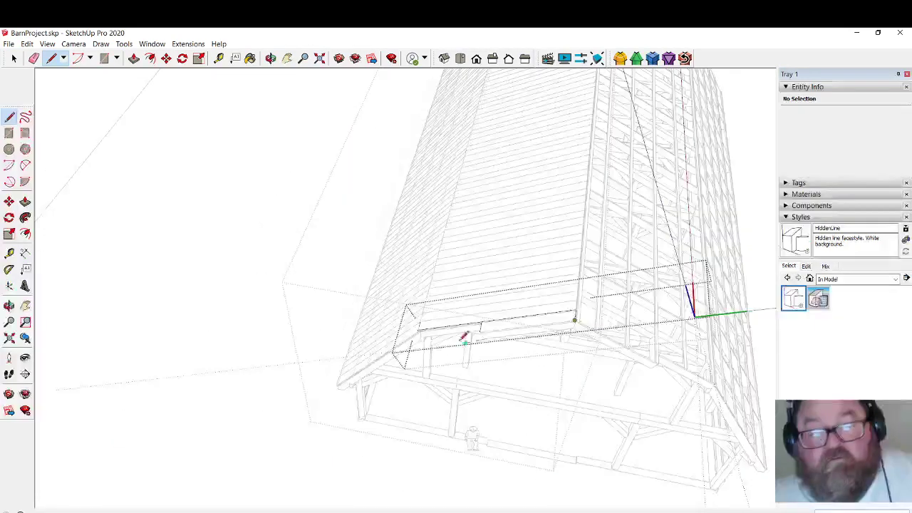
pyautogui.scroll(5, 423, 338)
pyautogui.scroll(3, 425, 334)
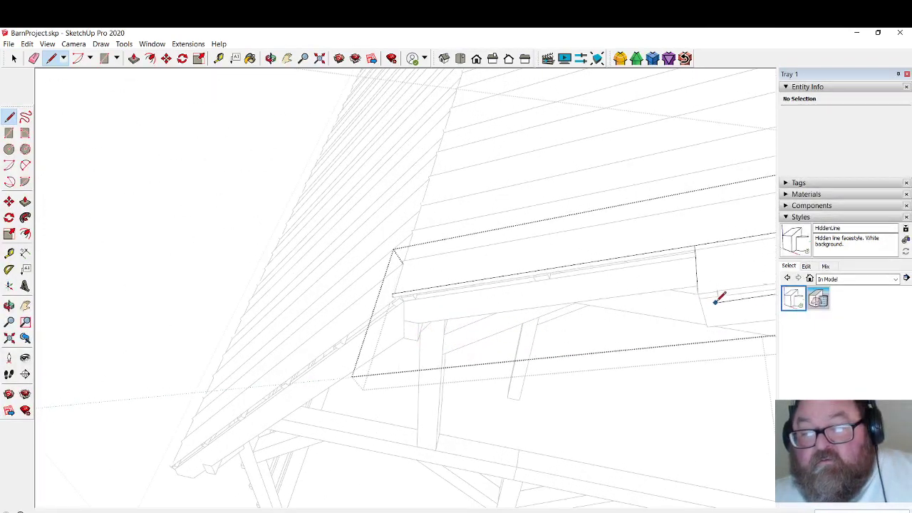
pyautogui.scroll(-2, 410, 313)
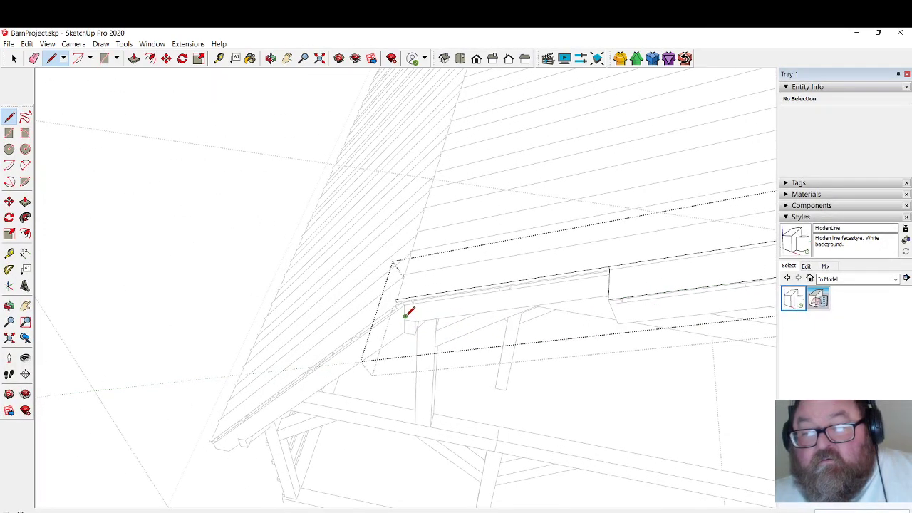
pyautogui.click(13, 59)
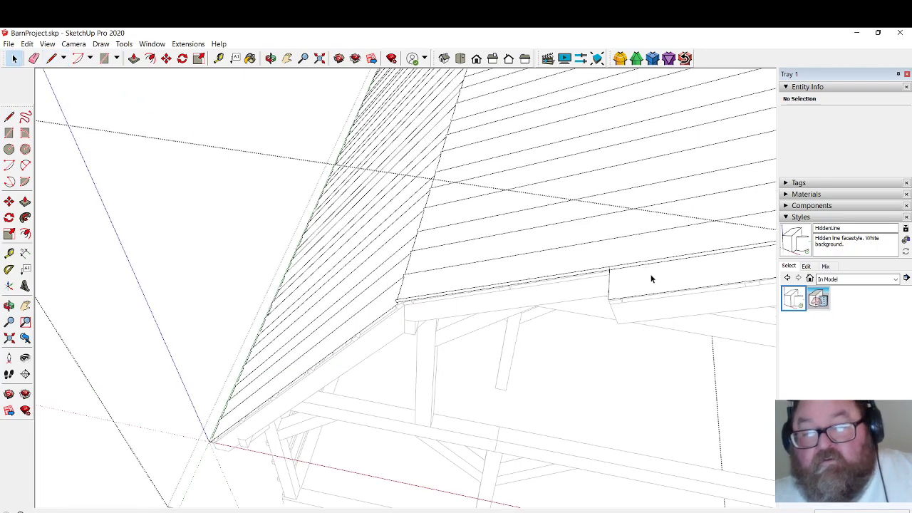
# Examine the trimmed panel along the gable end and its rib overlap where the two roof slopes meet.
pyautogui.scroll(3, 650, 279)
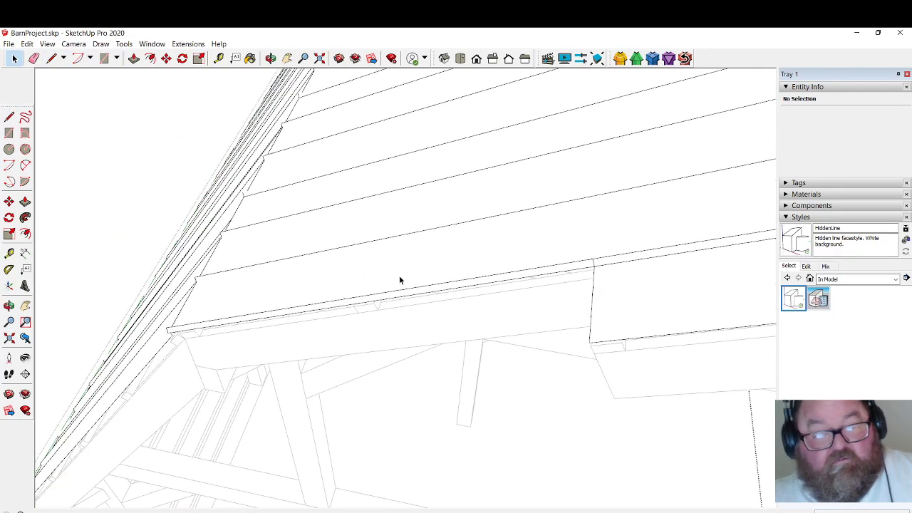
pyautogui.scroll(-5, 400, 282)
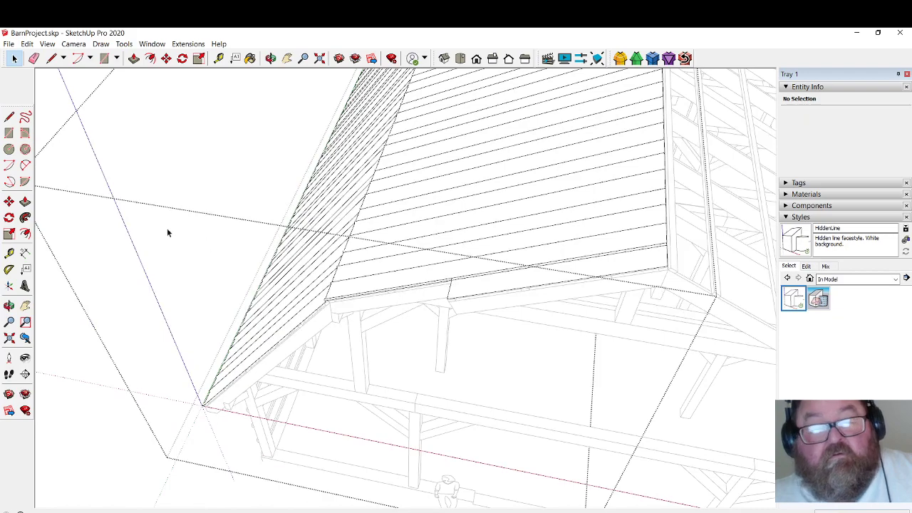
pyautogui.moveTo(167, 232)
pyautogui.mouseDown(button='middle')
pyautogui.moveTo(297, 295)
pyautogui.moveTo(163, 246)
pyautogui.mouseUp(button='middle')
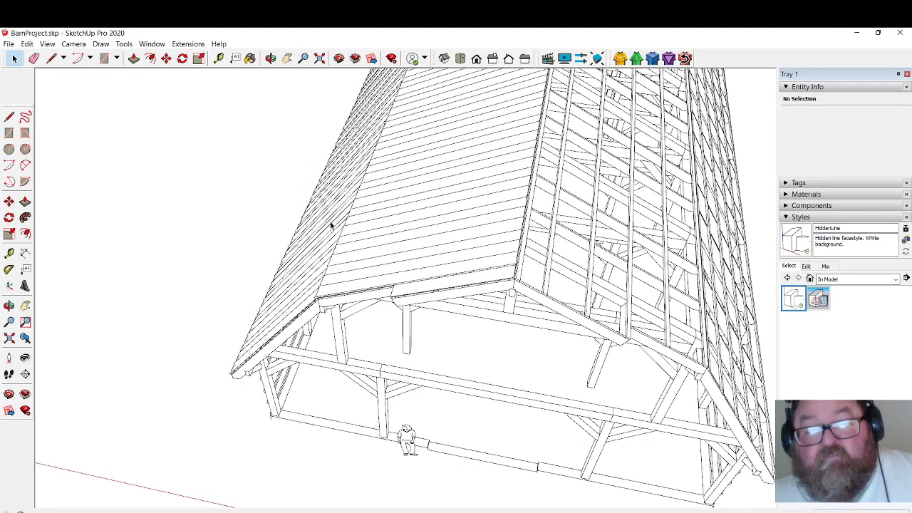
pyautogui.click(271, 59)
pyautogui.moveTo(289, 171); pyautogui.dragTo(599, 258)
pyautogui.moveTo(585, 293); pyautogui.dragTo(503, 216)
pyautogui.scroll(3, 514, 205)
pyautogui.scroll(5, 513, 205)
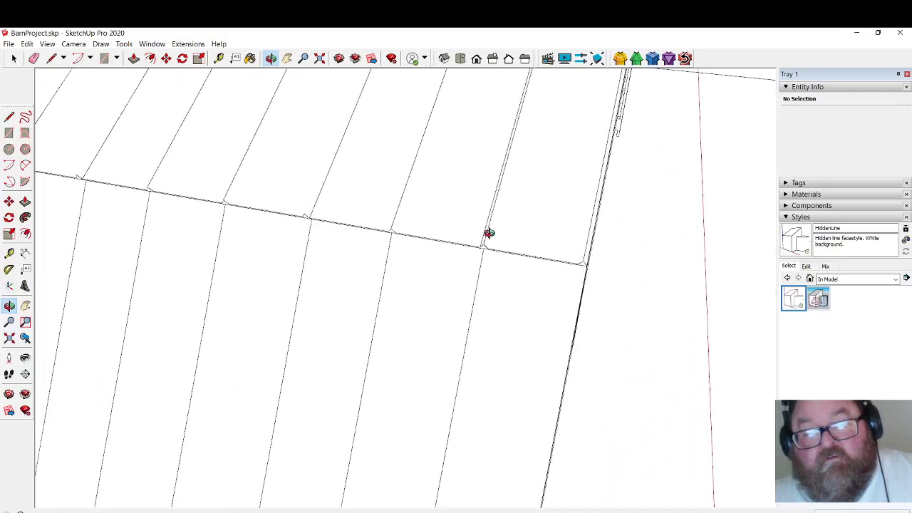
pyautogui.moveTo(483, 245); pyautogui.dragTo(634, 231)
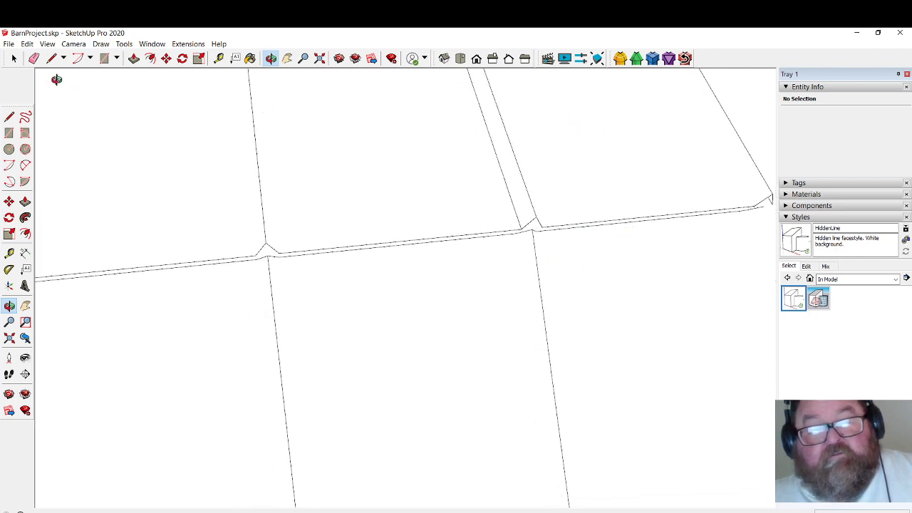
# Open the panel next to the last one and inspect its rib face and lower corner at the overlap, leaving it unedited.
pyautogui.click(18, 61)
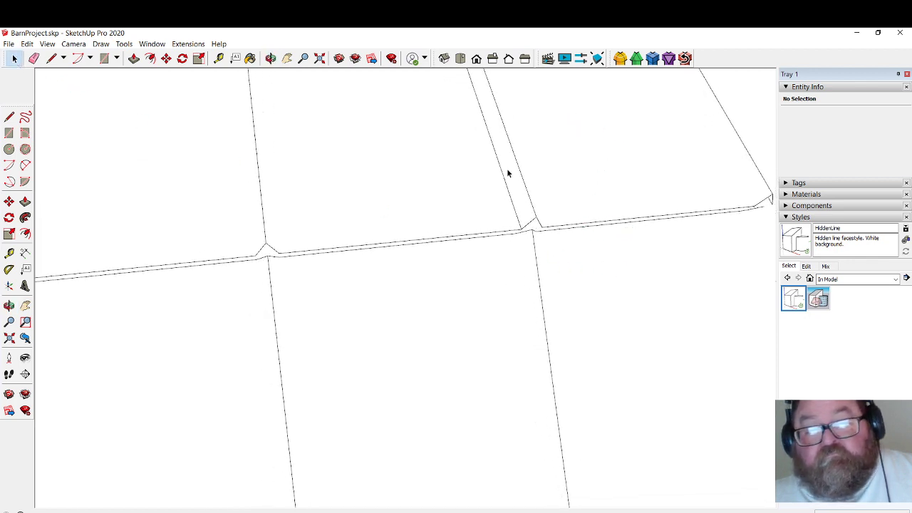
pyautogui.doubleClick(660, 167)
pyautogui.click(656, 167)
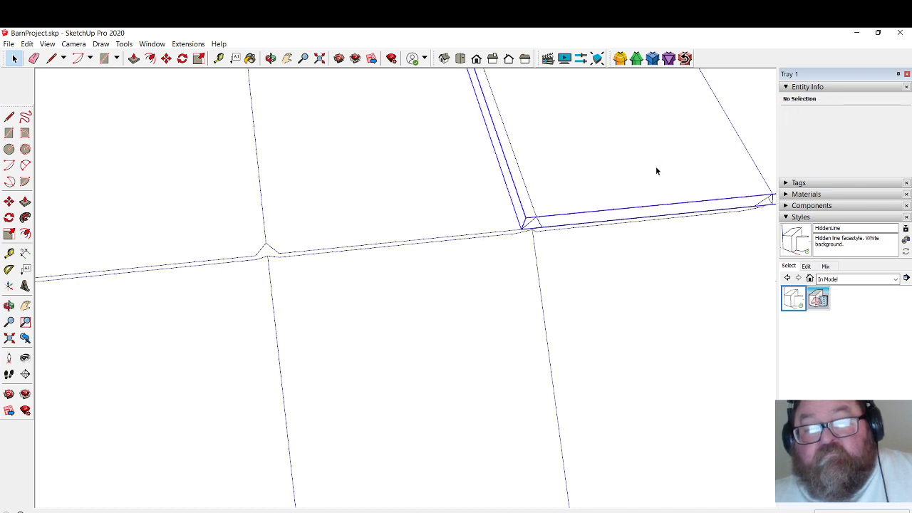
pyautogui.press('Escape')
pyautogui.click(508, 198)
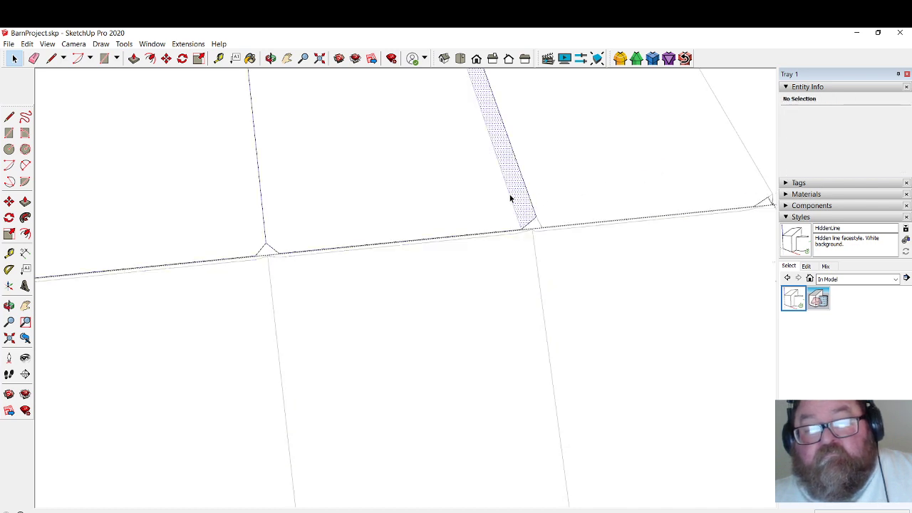
pyautogui.click(507, 194)
pyautogui.click(513, 210)
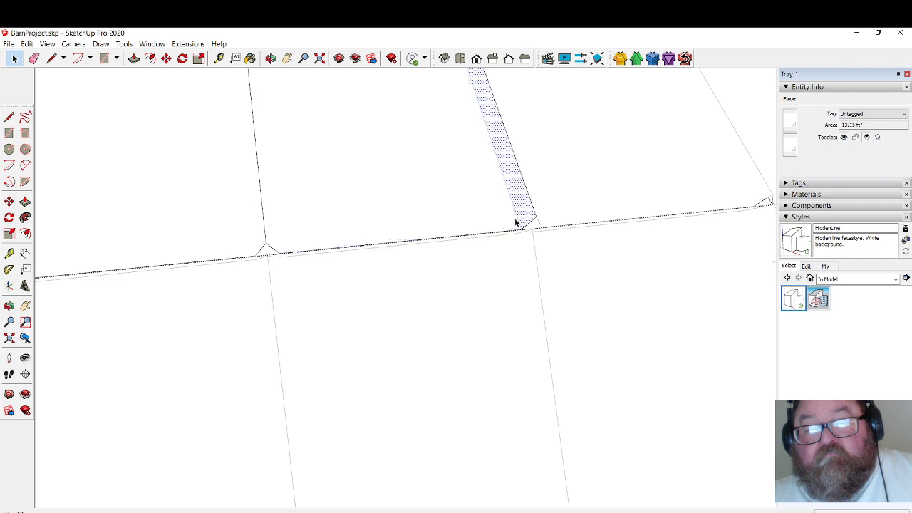
pyautogui.scroll(5, 522, 227)
pyautogui.scroll(1, 510, 212)
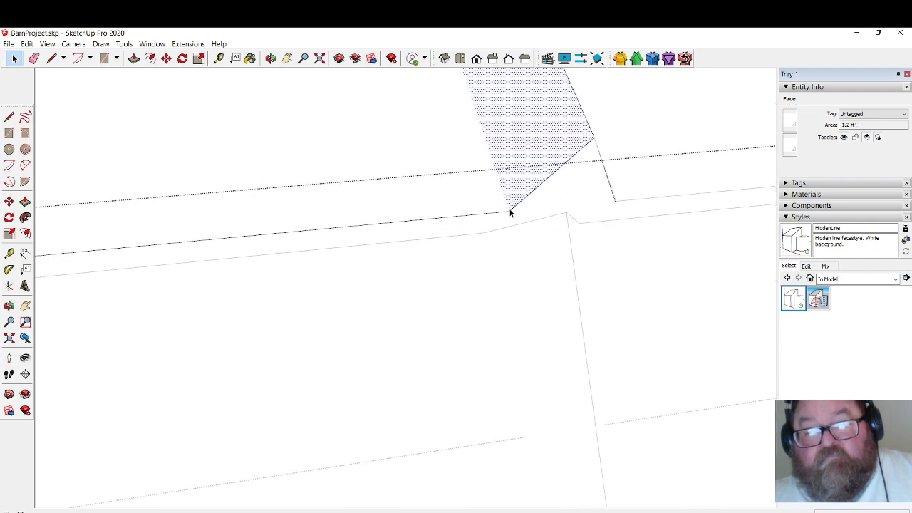
pyautogui.scroll(-6, 499, 219)
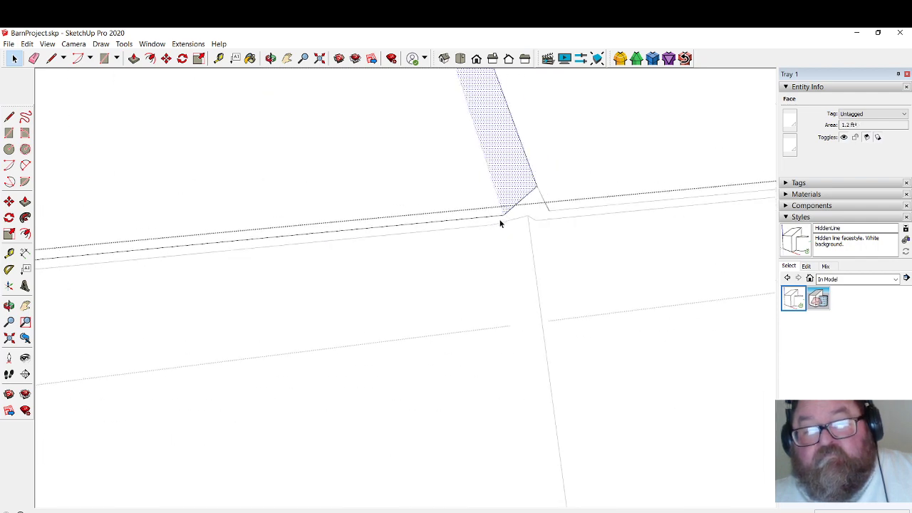
pyautogui.click(667, 144)
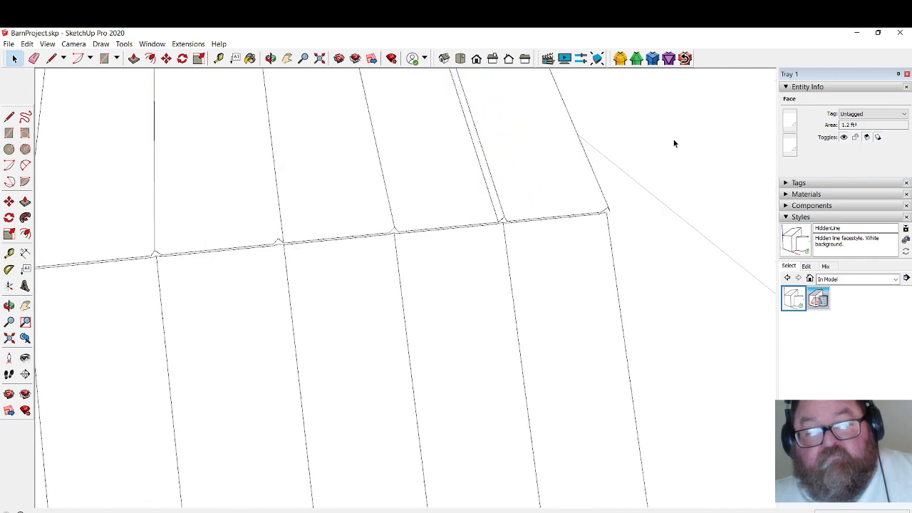
# Reopen the neighbouring panel, check its flat face beside the overlap rib, and leave the panel.
pyautogui.click(470, 206)
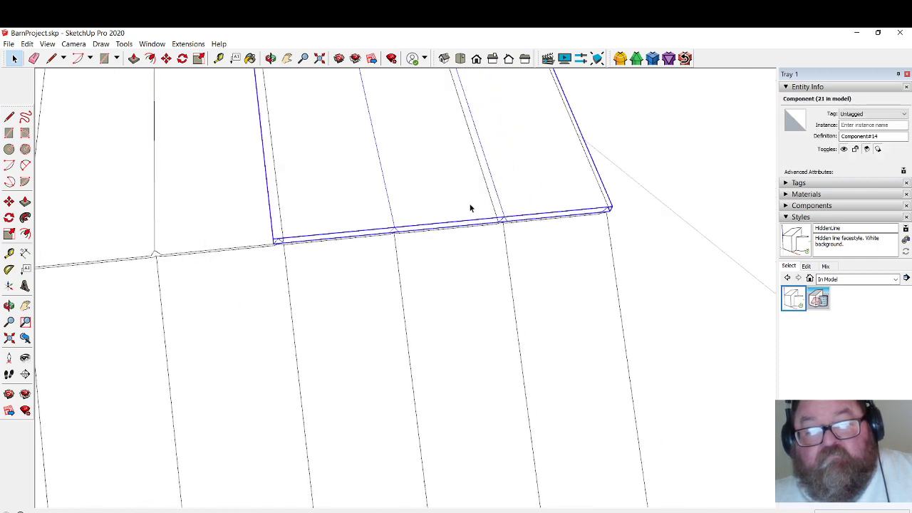
pyautogui.doubleClick(471, 205)
pyautogui.click(491, 204)
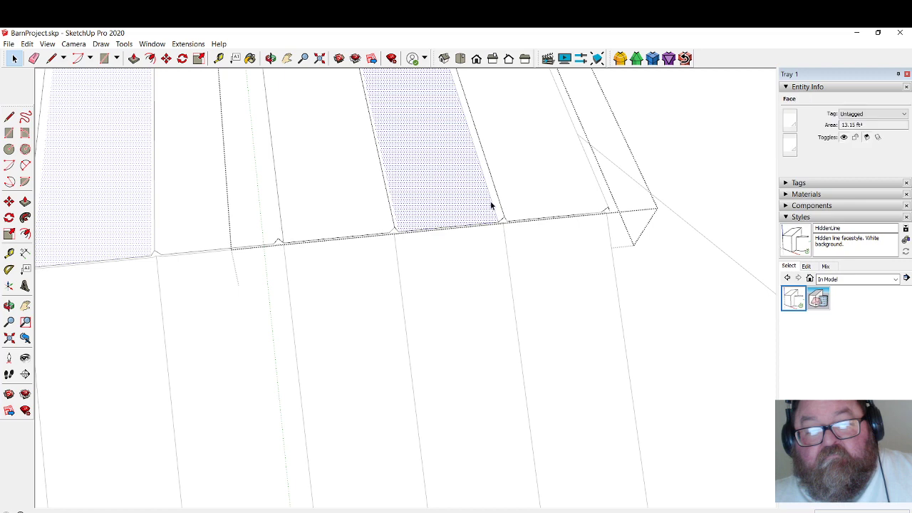
pyautogui.click(622, 251)
# Select the last roof panel and move it outward past the gable end, clear of the neighbouring panel.
pyautogui.scroll(-5, 622, 251)
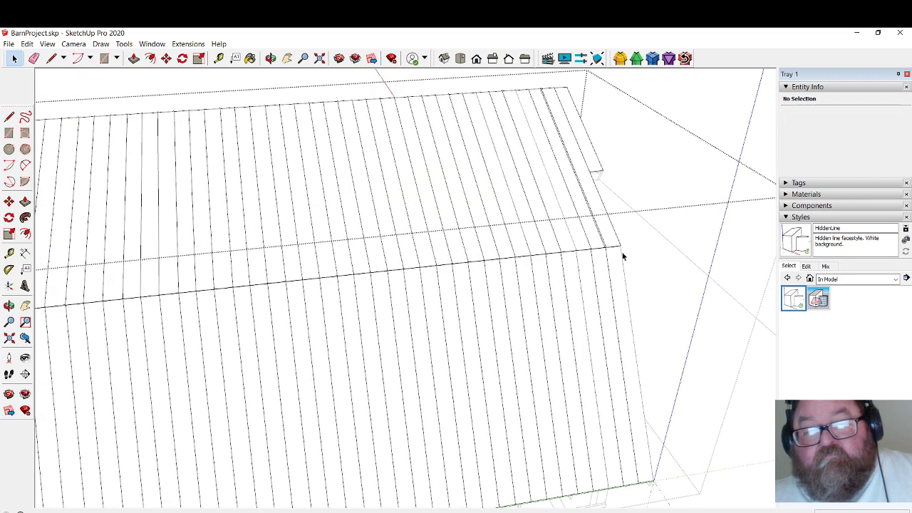
pyautogui.scroll(3, 606, 182)
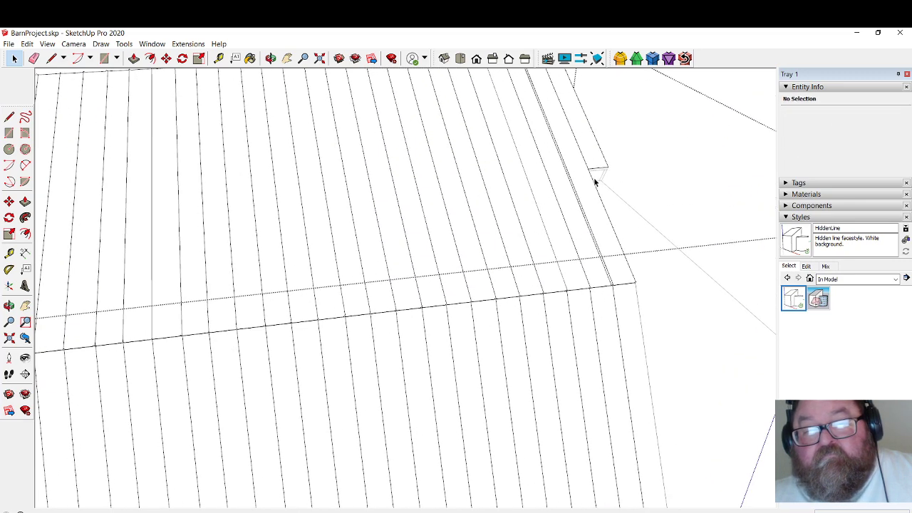
pyautogui.click(594, 154)
pyautogui.scroll(-1, 523, 238)
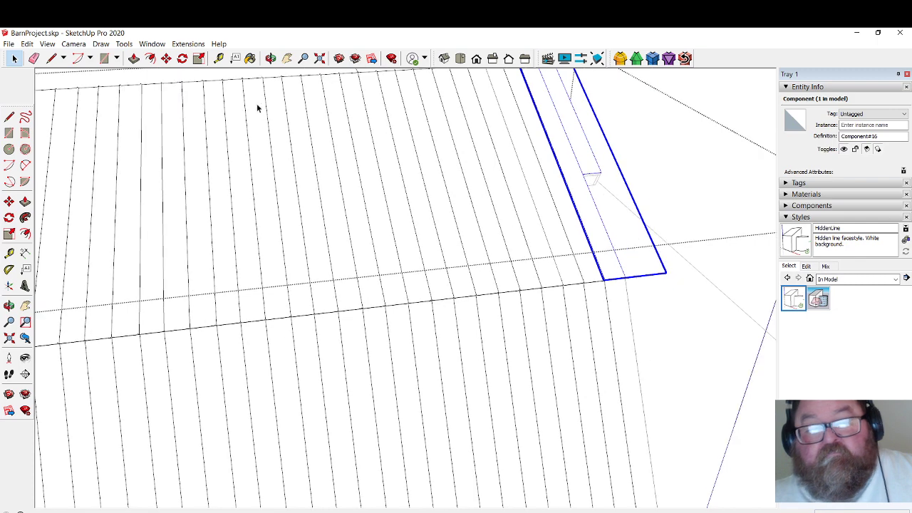
pyautogui.click(166, 58)
pyautogui.scroll(-1, 178, 207)
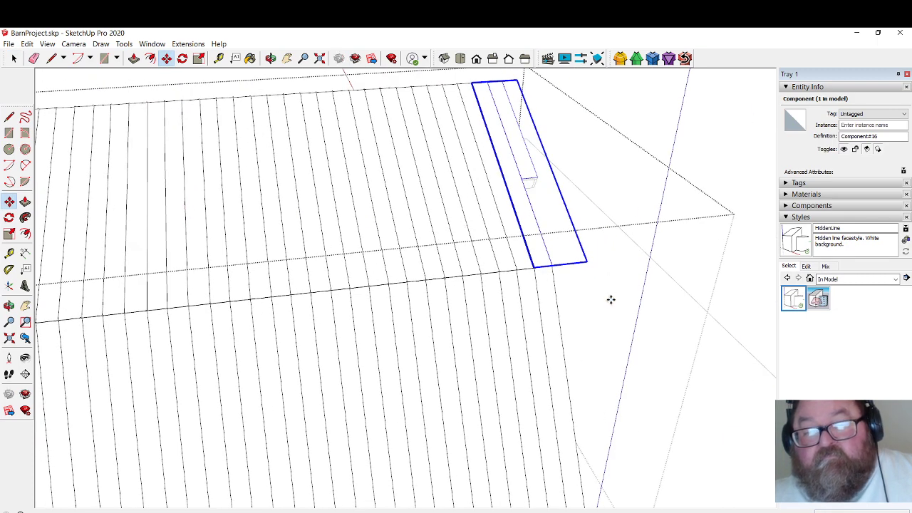
pyautogui.moveTo(610, 299); pyautogui.dragTo(634, 295)
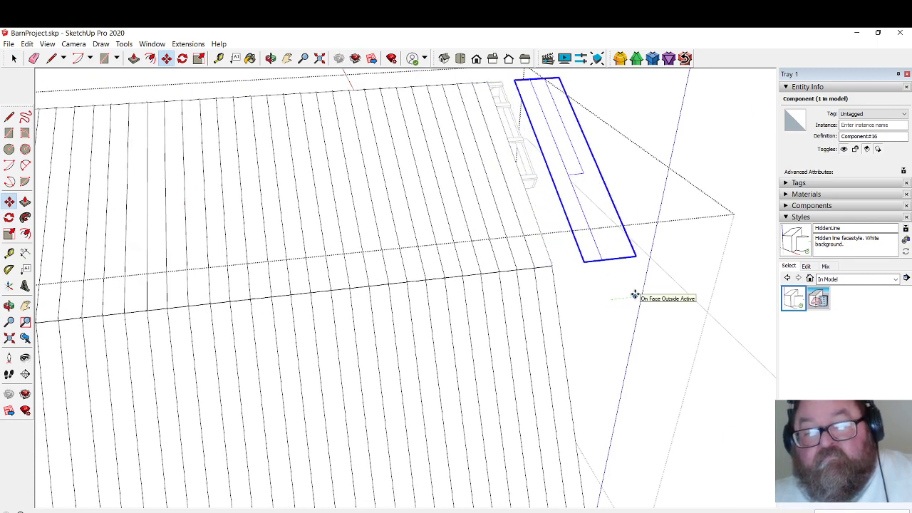
pyautogui.press('Return')
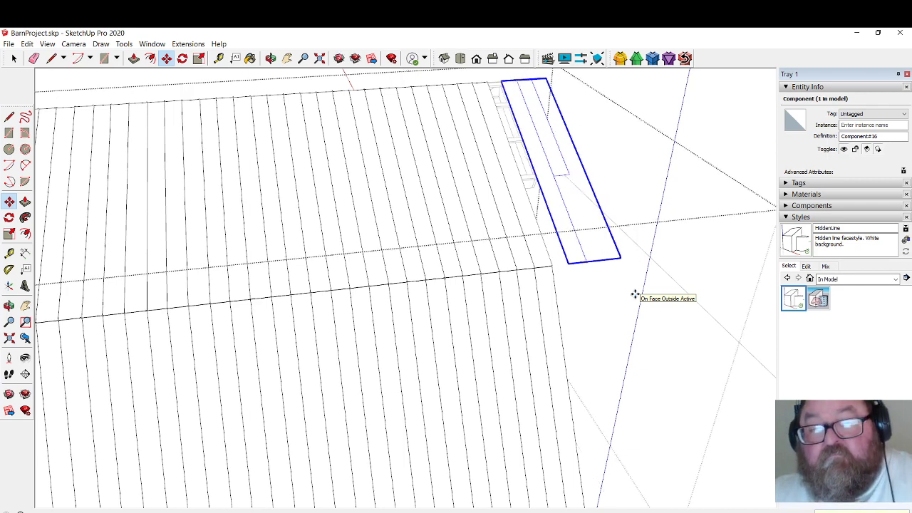
# Draw a line along the last panel's overlap rib, from its lower corner to the rib's upper end.
pyautogui.scroll(5, 584, 277)
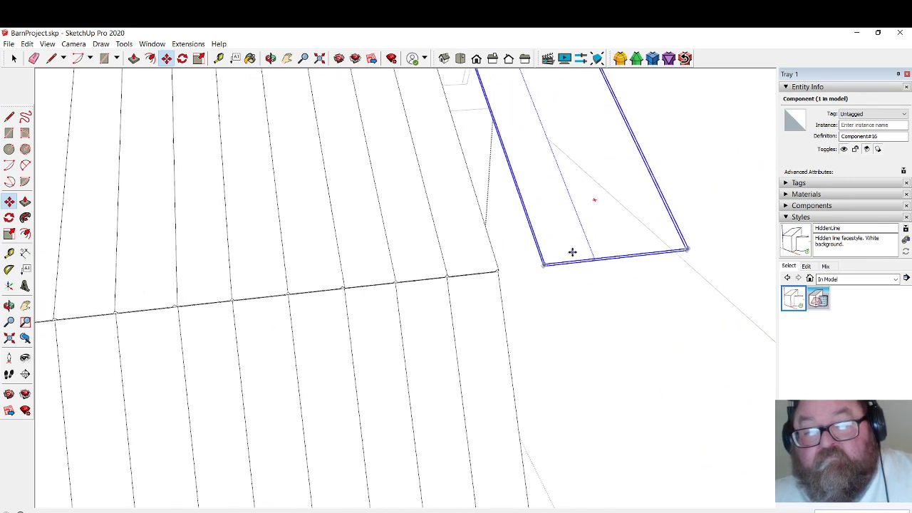
pyautogui.click(13, 58)
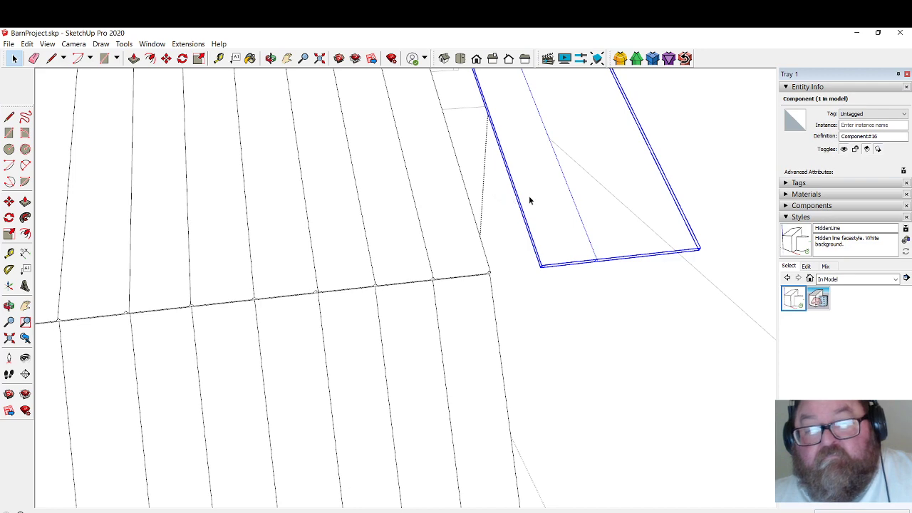
pyautogui.scroll(4, 545, 246)
pyautogui.press('Delete')
pyautogui.scroll(3, 499, 273)
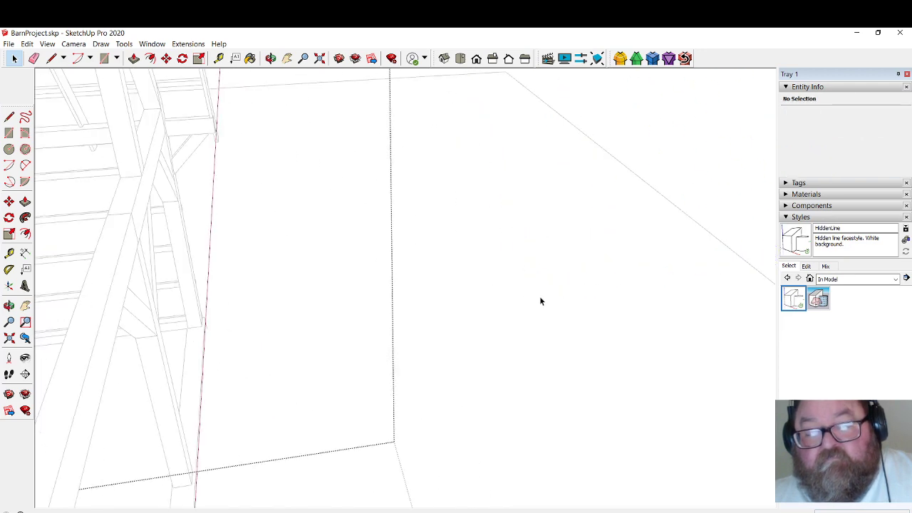
pyautogui.scroll(-2, 539, 300)
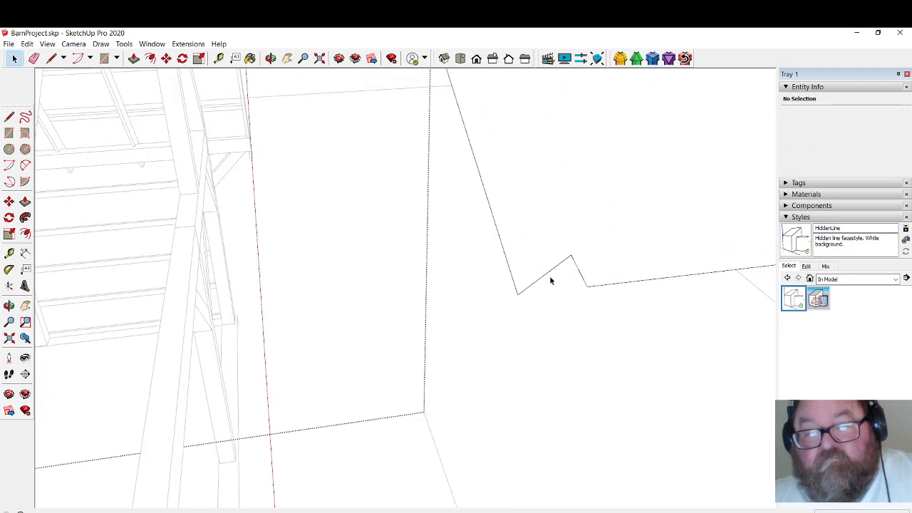
pyautogui.click(51, 59)
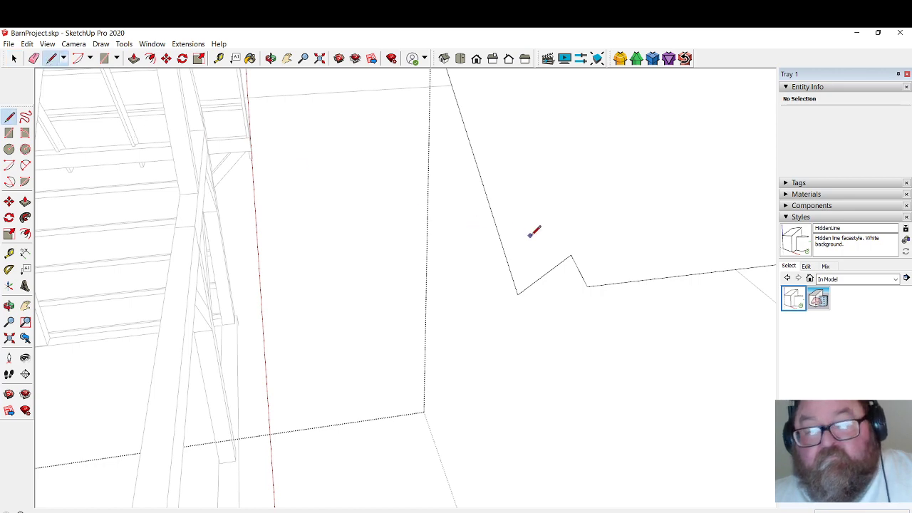
pyautogui.scroll(-5, 548, 335)
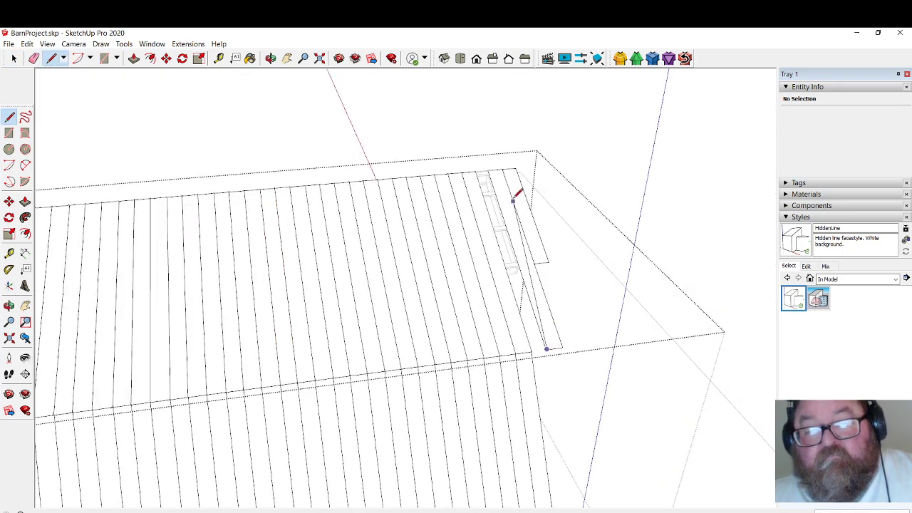
pyautogui.scroll(3, 502, 171)
pyautogui.scroll(5, 491, 165)
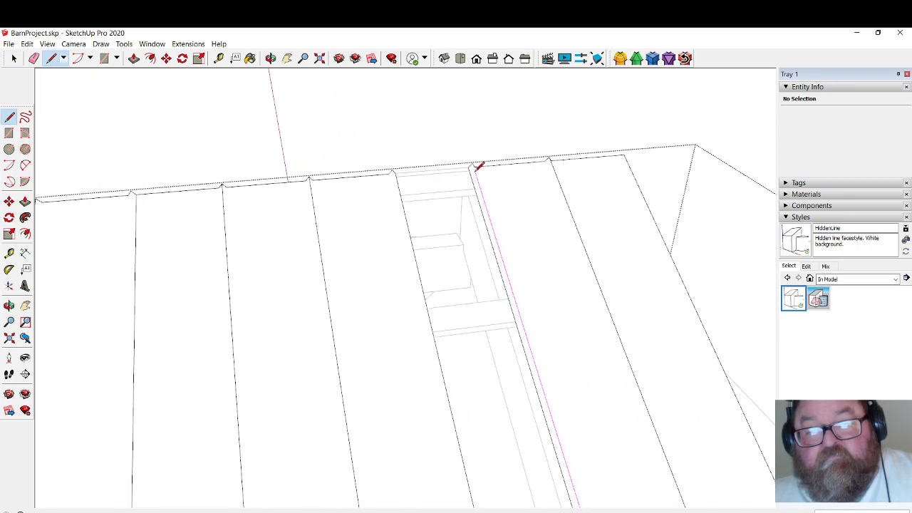
pyautogui.scroll(4, 477, 162)
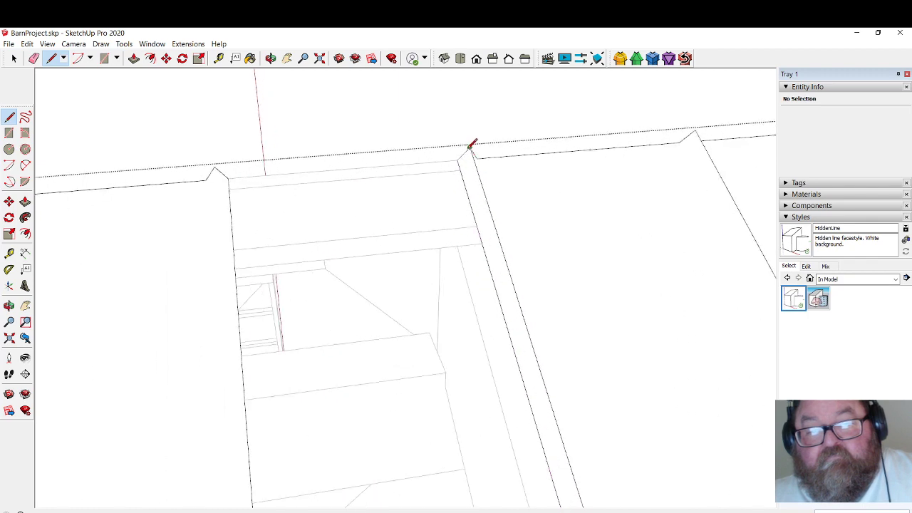
# Open the last roof panel for editing and erase the long outer edge of its overlap rib.
pyautogui.click(14, 58)
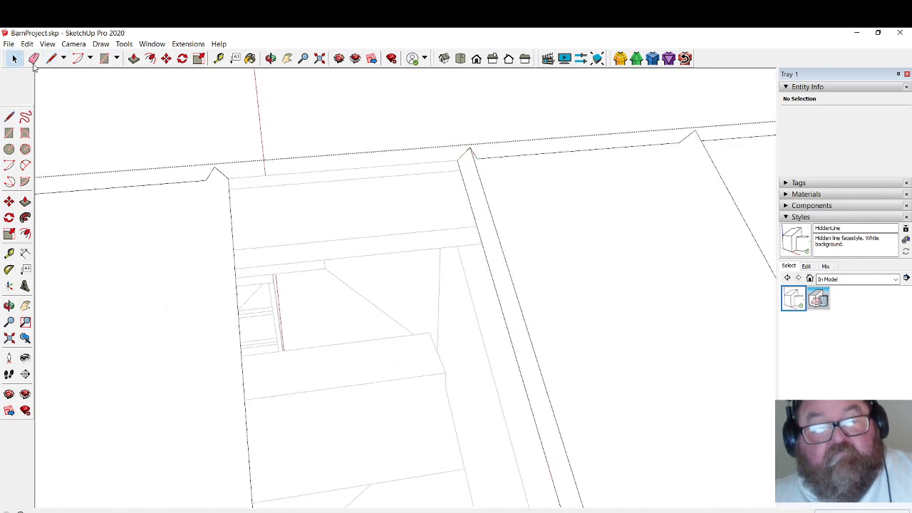
pyautogui.click(465, 194)
pyautogui.doubleClick(465, 193)
pyautogui.click(464, 194)
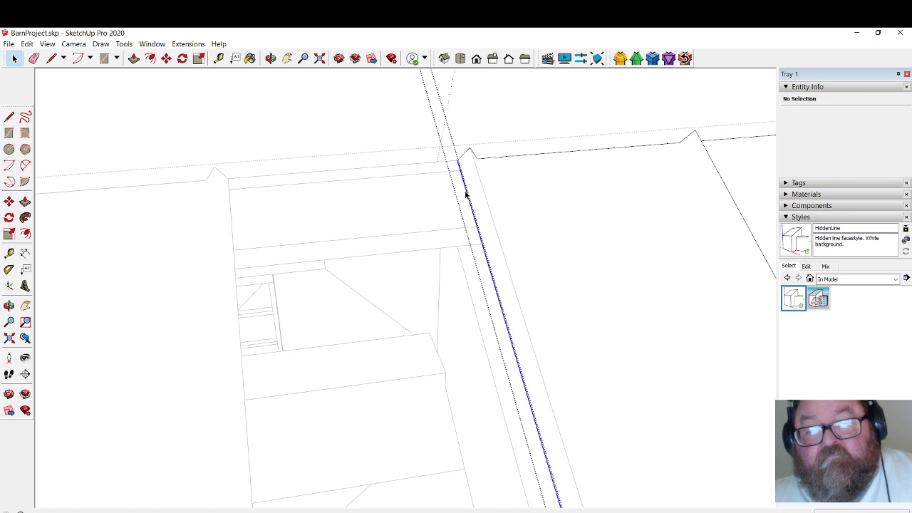
pyautogui.rightClick(465, 193)
pyautogui.click(474, 218)
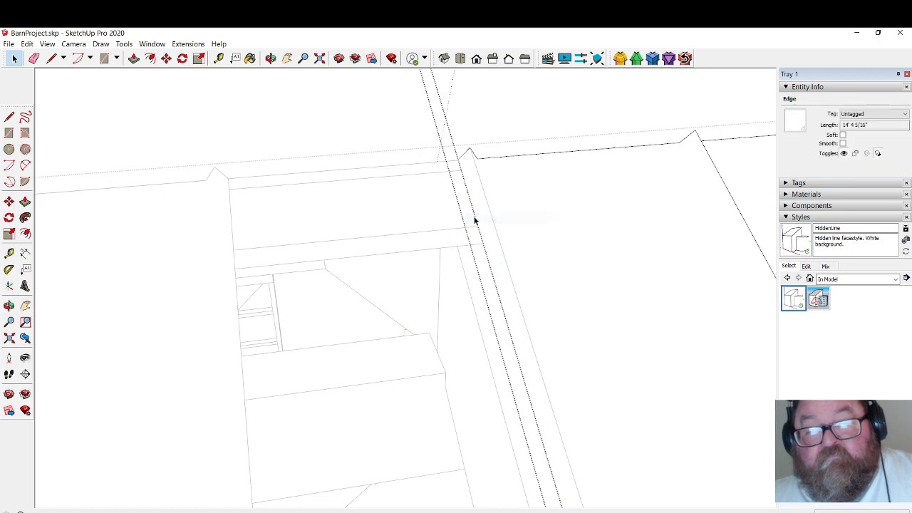
# Leave panel editing and move the last panel farther outward along the line of the roof's upper edge.
pyautogui.click(406, 130)
pyautogui.click(511, 182)
pyautogui.scroll(-1, 446, 199)
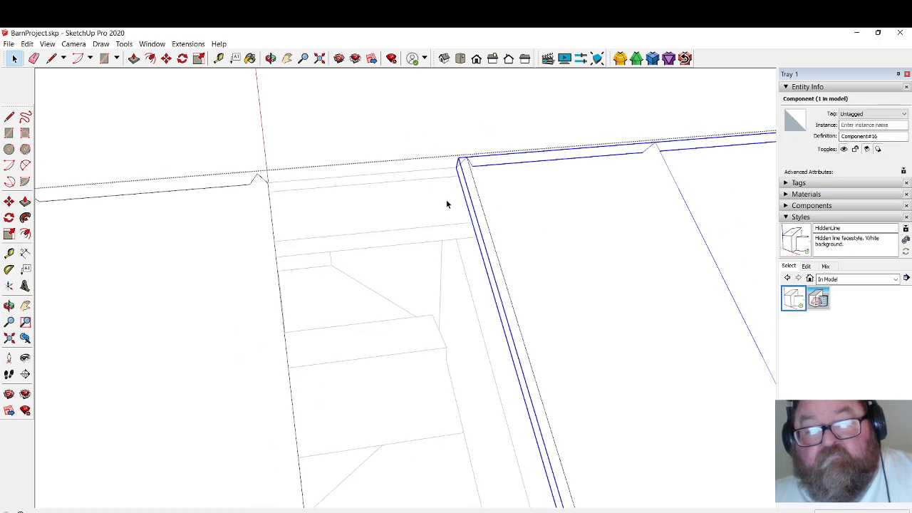
pyautogui.click(502, 100)
pyautogui.click(508, 186)
pyautogui.scroll(-3, 502, 187)
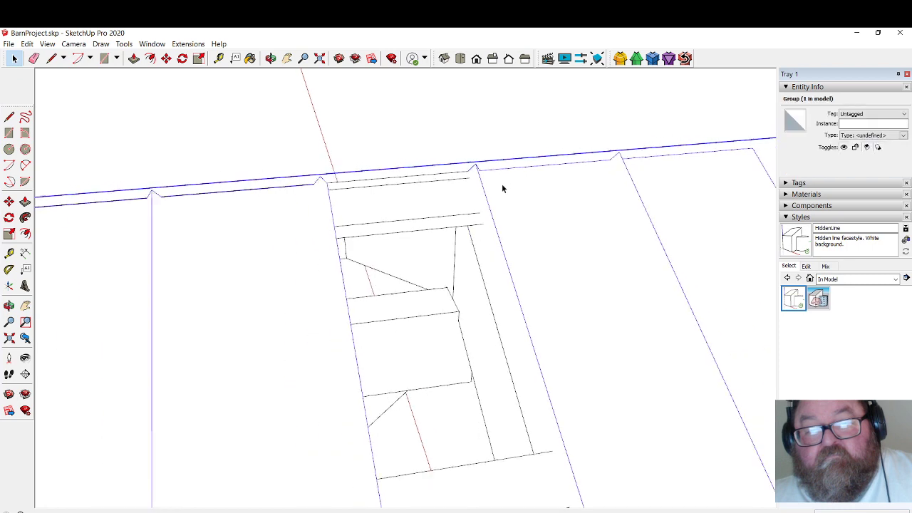
pyautogui.click(541, 203)
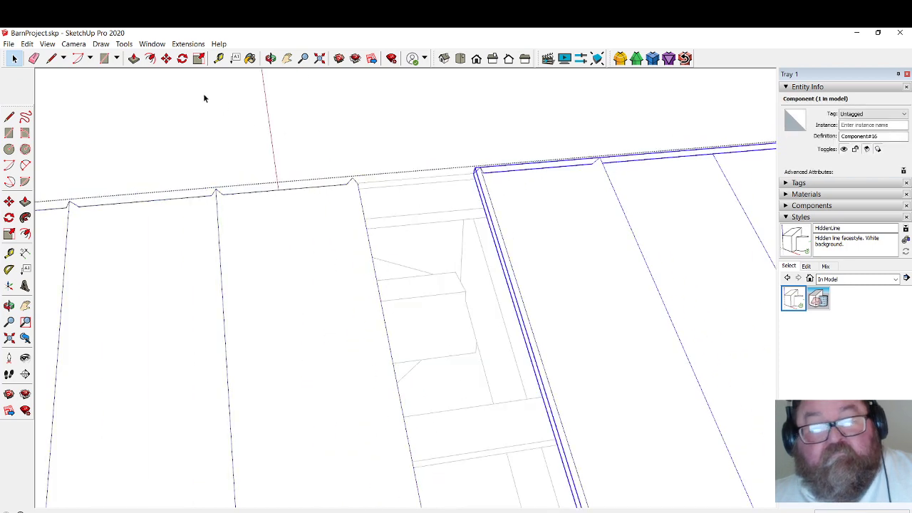
pyautogui.click(166, 59)
pyautogui.click(554, 103)
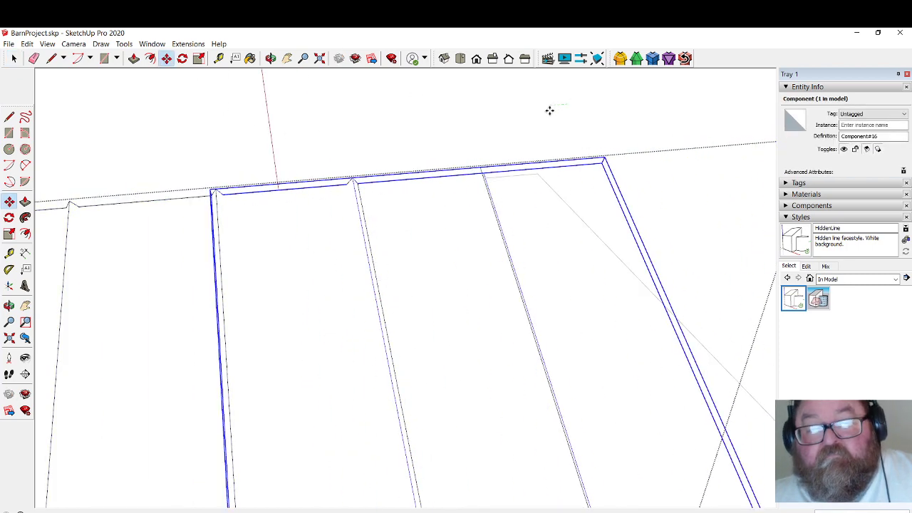
pyautogui.press('Return')
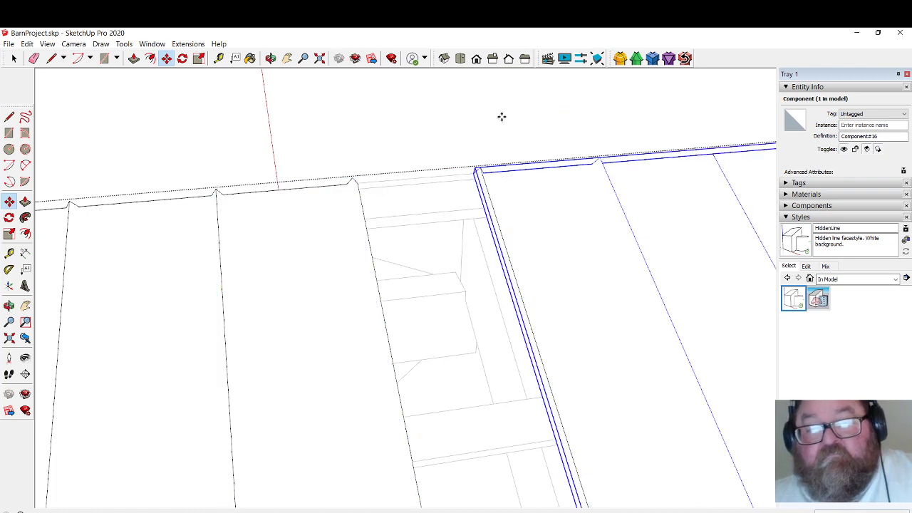
pyautogui.click(502, 116)
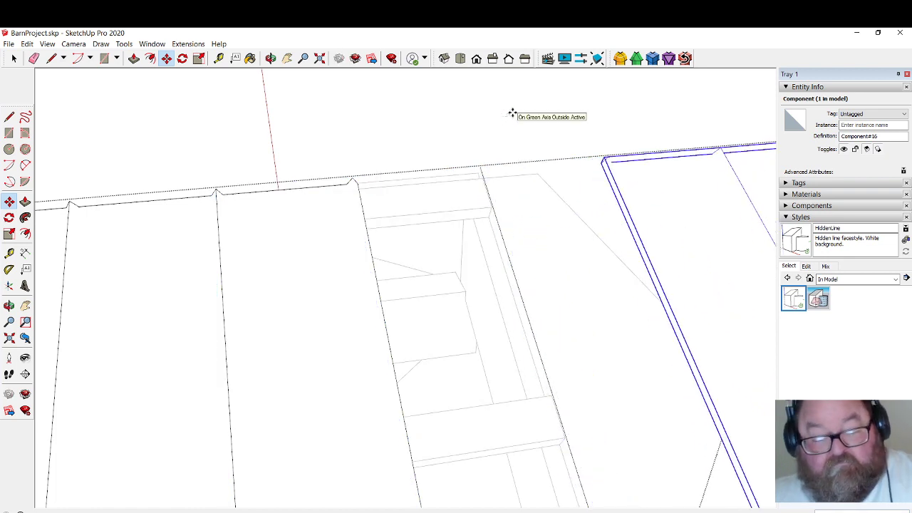
pyautogui.click(510, 112)
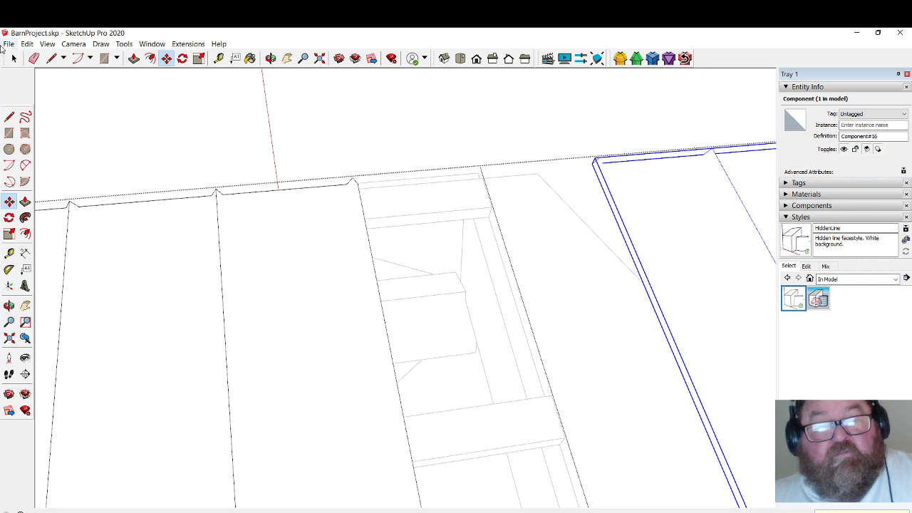
# Delete the loose line left on the roof where the last panel was.
pyautogui.click(15, 59)
pyautogui.click(477, 163)
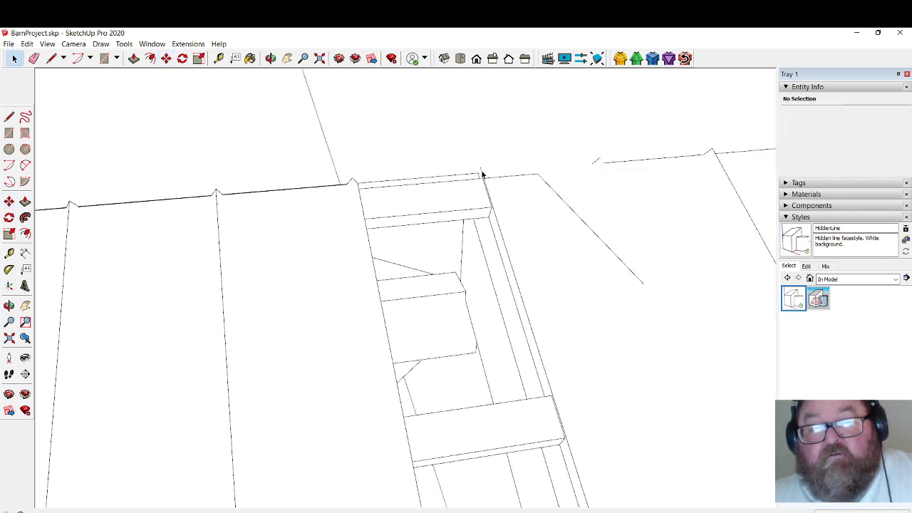
pyautogui.click(481, 173)
pyautogui.doubleClick(483, 174)
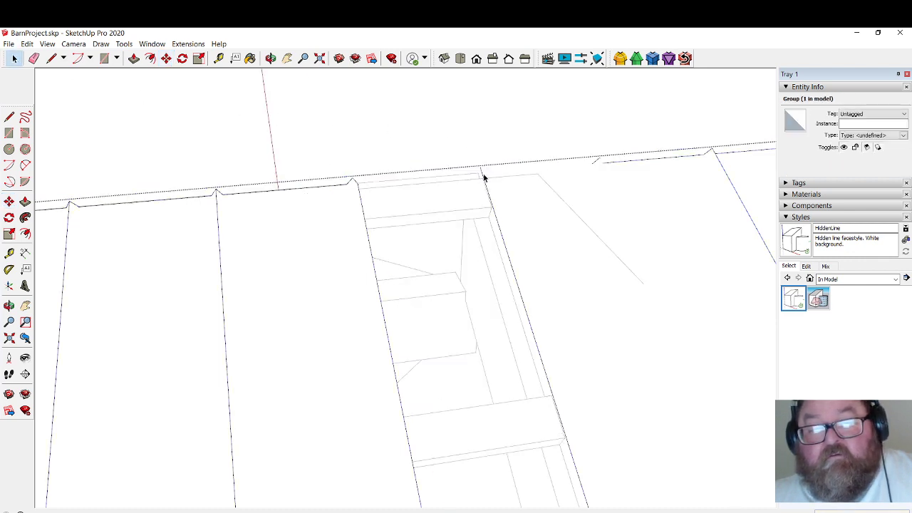
pyautogui.click(486, 177)
pyautogui.click(487, 176)
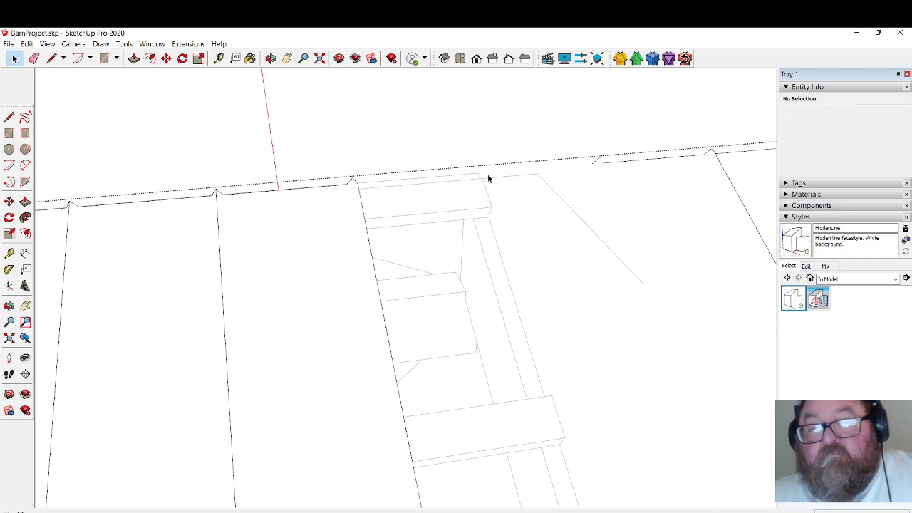
# Open the moved panel for editing and draw a line along its overlap rib from the upper end to the lower end.
pyautogui.click(654, 184)
pyautogui.click(621, 179)
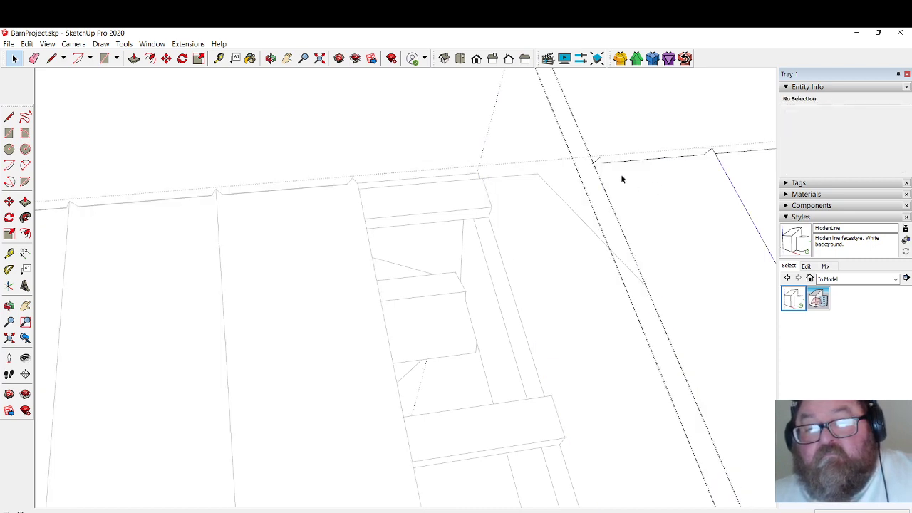
pyautogui.click(52, 58)
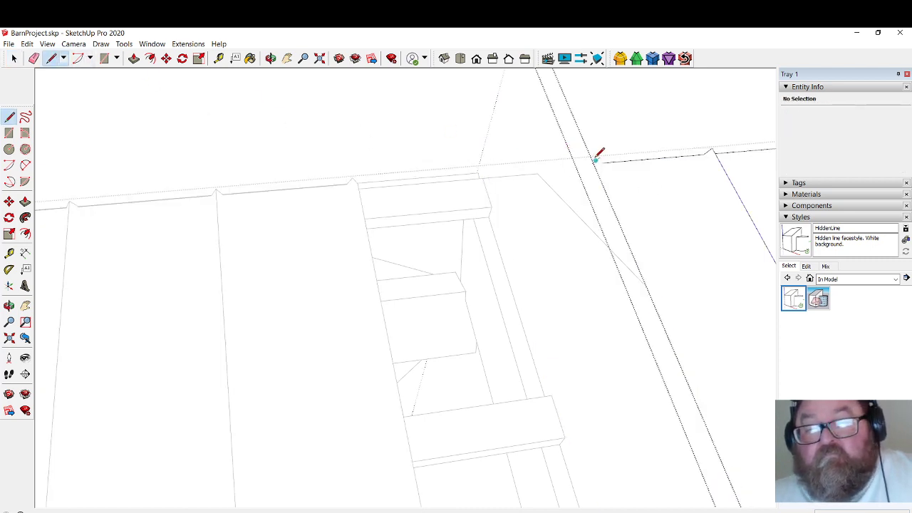
pyautogui.scroll(-10, 468, 163)
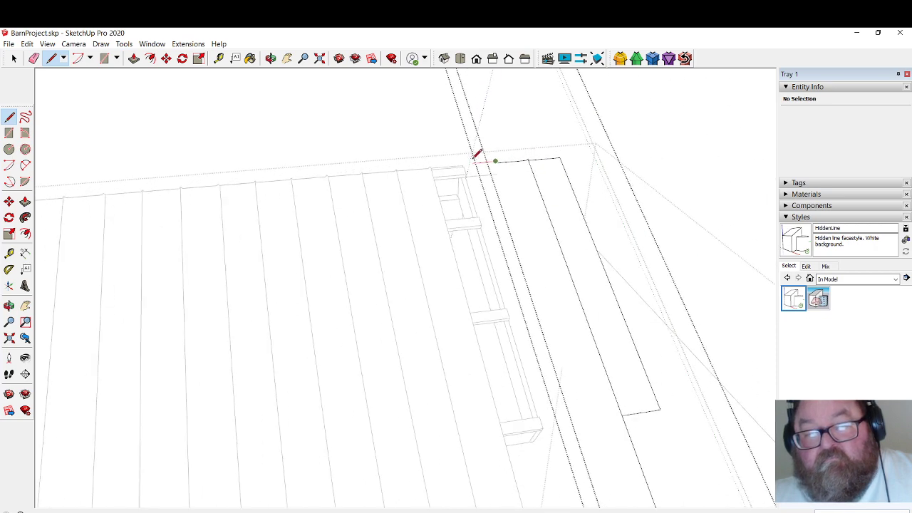
pyautogui.click(491, 157)
pyautogui.scroll(10, 591, 472)
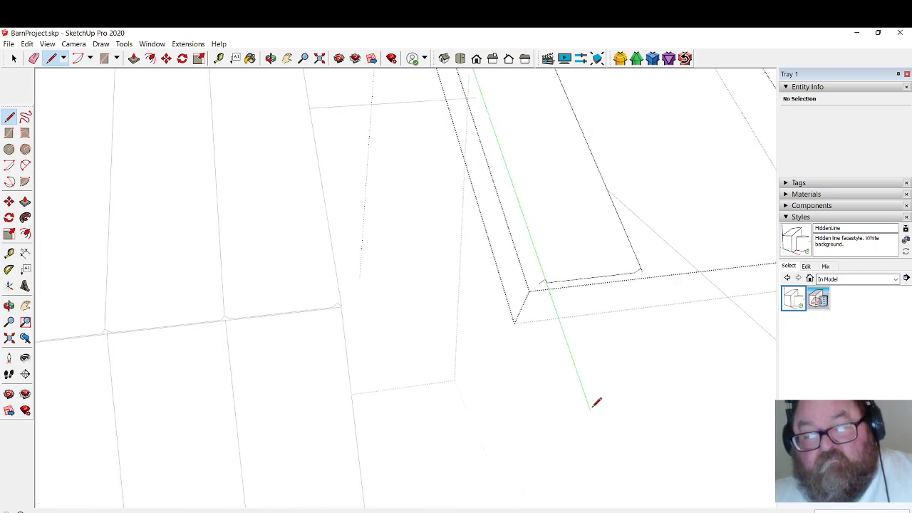
pyautogui.scroll(-3, 552, 294)
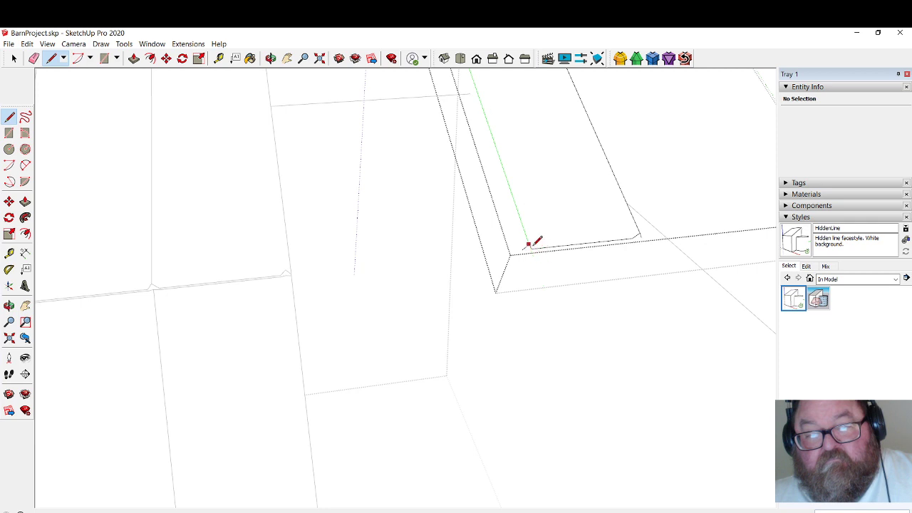
pyautogui.scroll(-2, 548, 298)
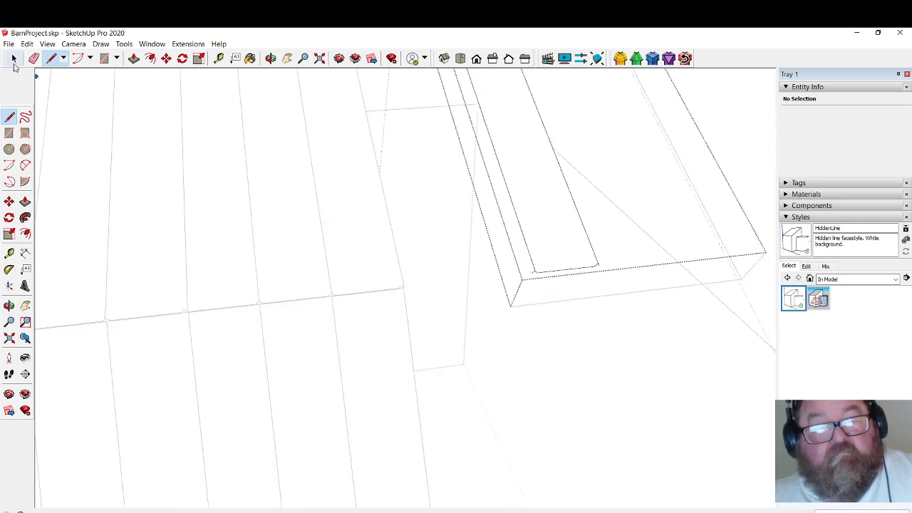
pyautogui.click(14, 62)
# Open the moved roof panel for editing, draw a line along its open rib edge up to the upper strip's corner, and erase at that joint.
pyautogui.moveTo(598, 297); pyautogui.dragTo(576, 260, button='middle')
pyautogui.click(270, 58)
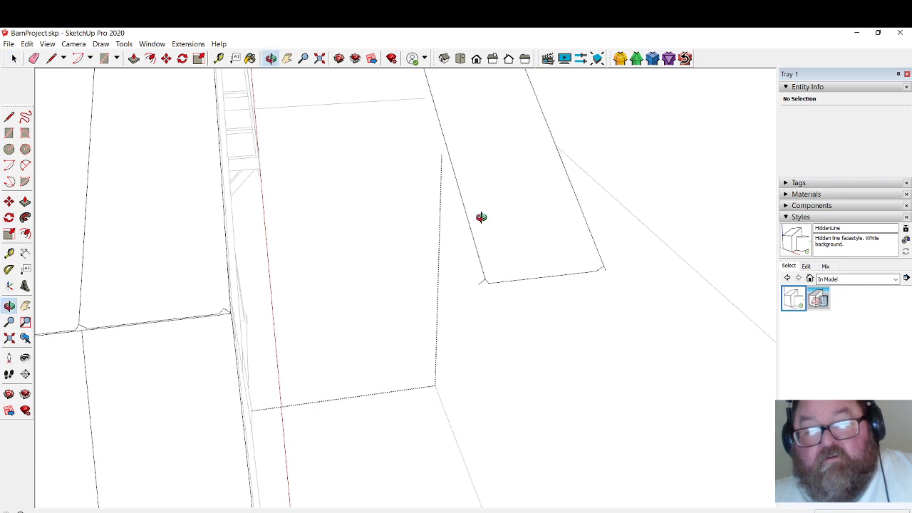
pyautogui.moveTo(480, 215); pyautogui.dragTo(232, 189)
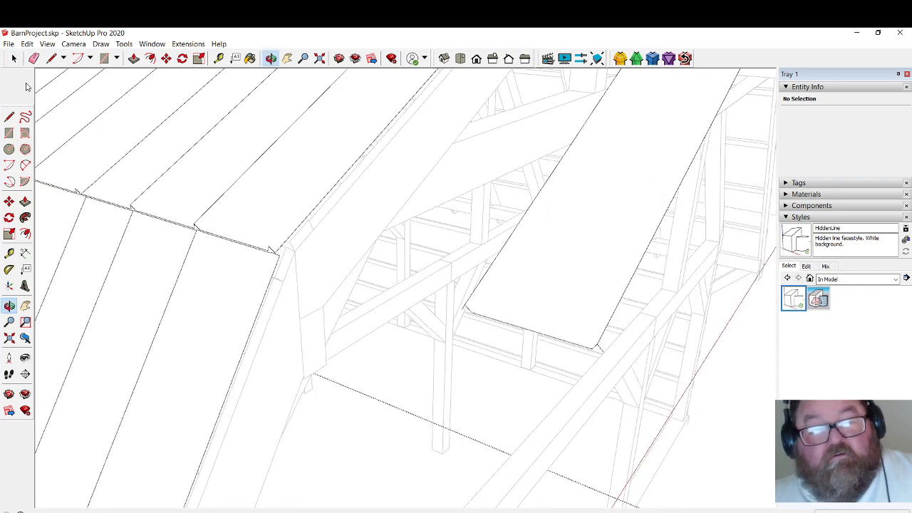
pyautogui.click(13, 59)
pyautogui.click(16, 59)
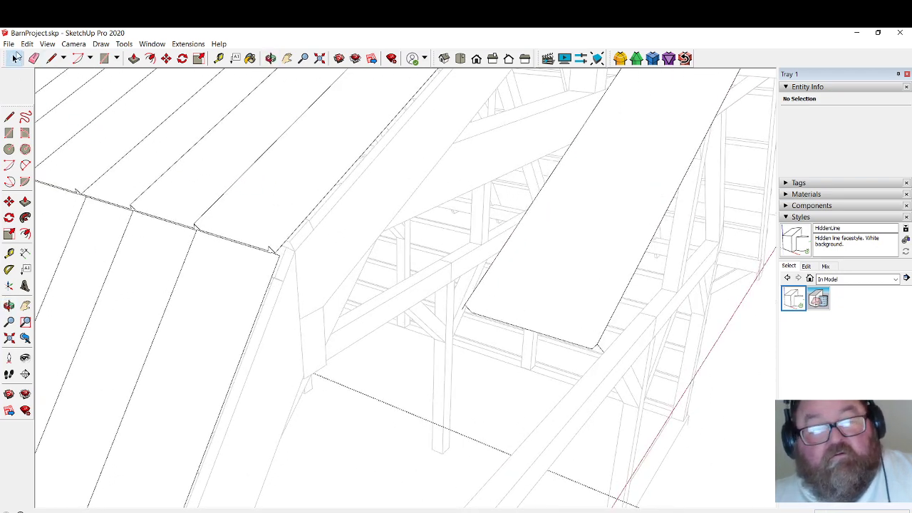
pyautogui.click(554, 246)
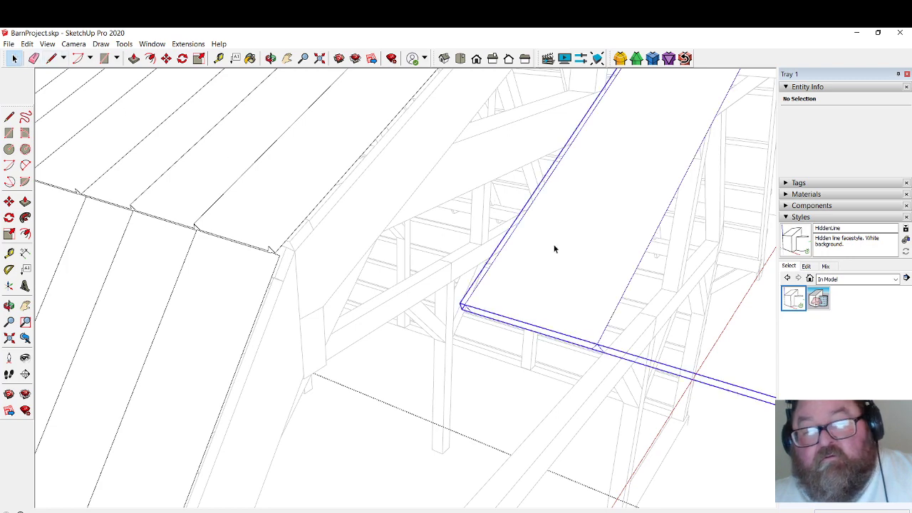
pyautogui.tripleClick(554, 247)
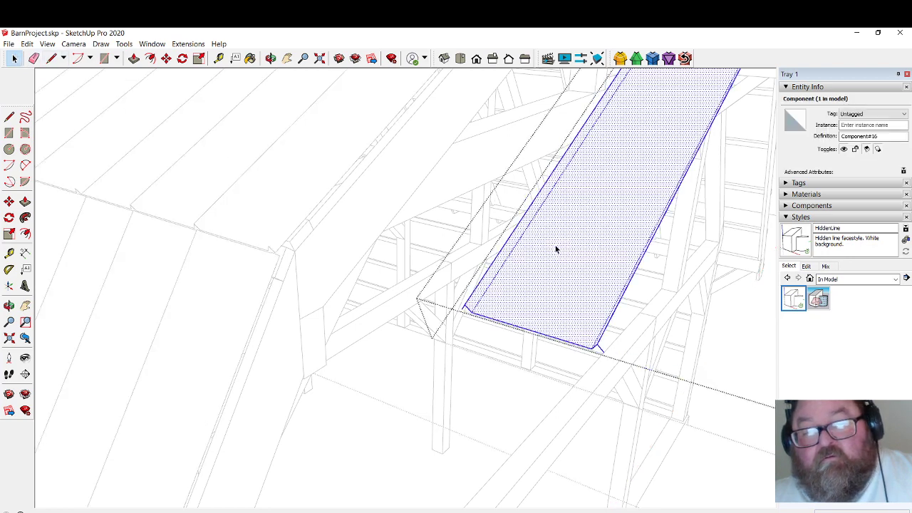
pyautogui.click(52, 60)
pyautogui.scroll(-6, 604, 347)
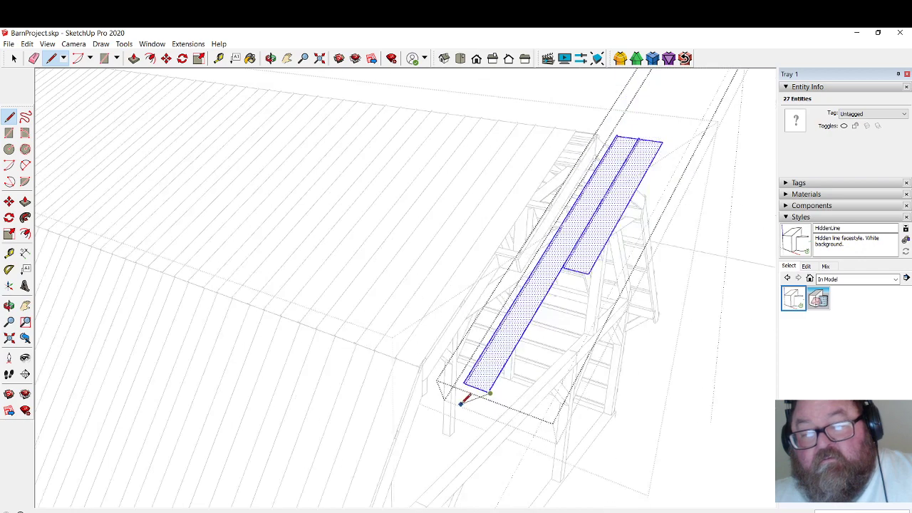
pyautogui.scroll(5, 529, 315)
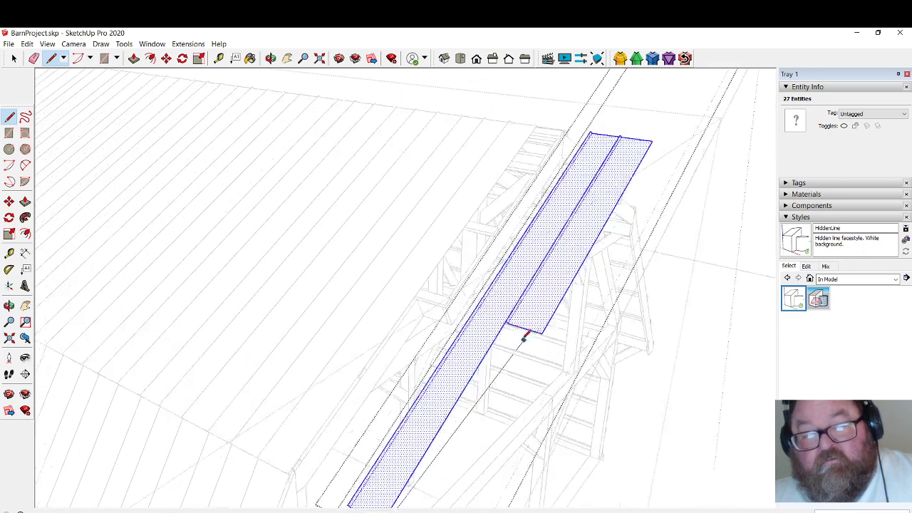
pyautogui.scroll(3, 523, 338)
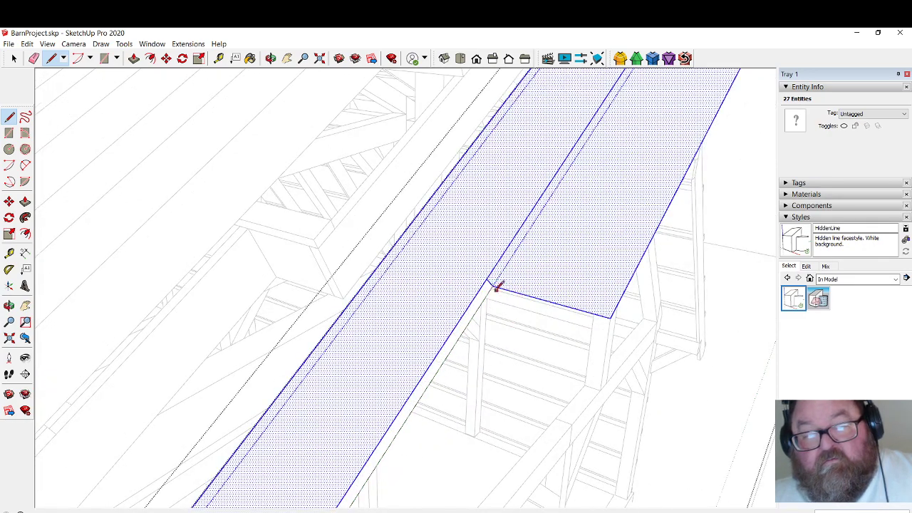
pyautogui.scroll(3, 496, 285)
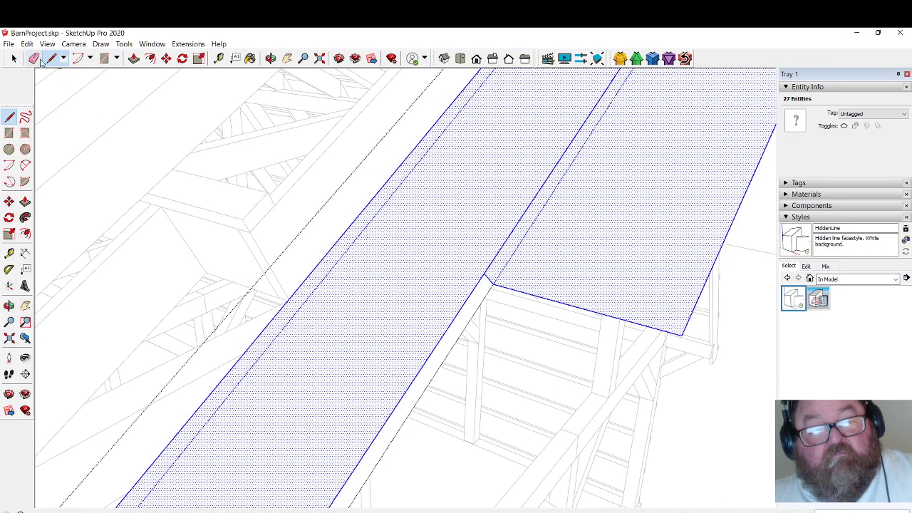
pyautogui.click(35, 59)
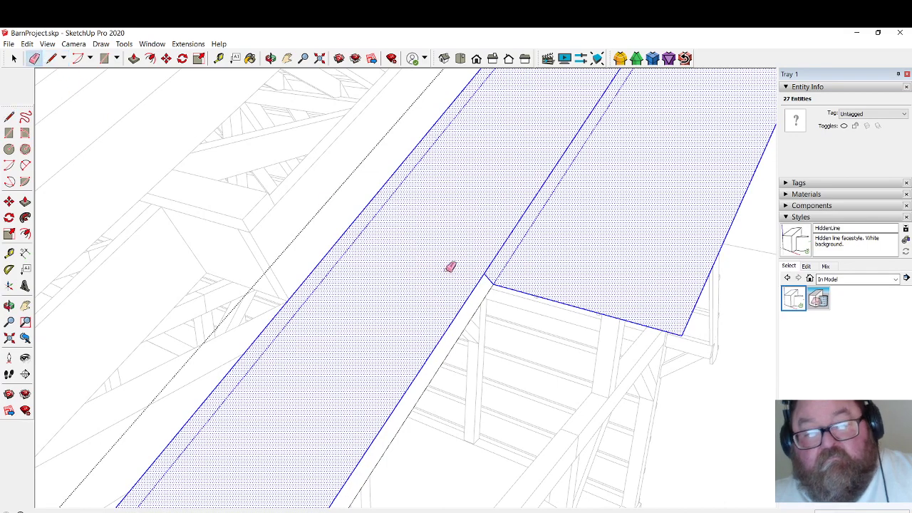
pyautogui.scroll(-3, 516, 335)
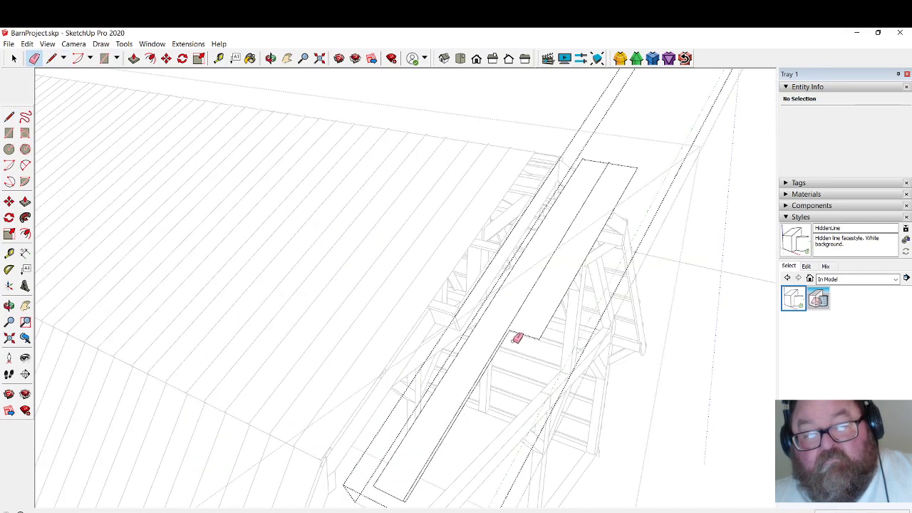
# Leave panel editing and move the repaired panel inward along the ridge against the neighbouring roof panel at the gable end.
pyautogui.click(14, 60)
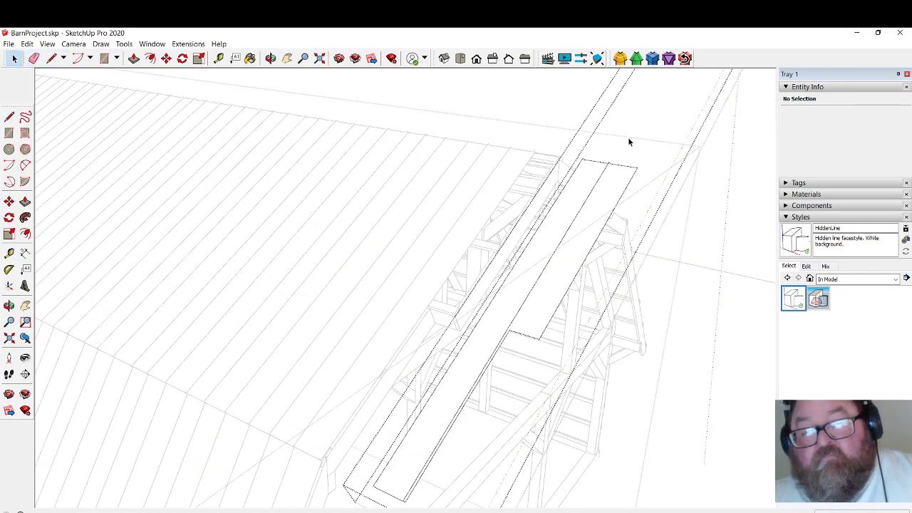
pyautogui.click(710, 266)
pyautogui.click(609, 207)
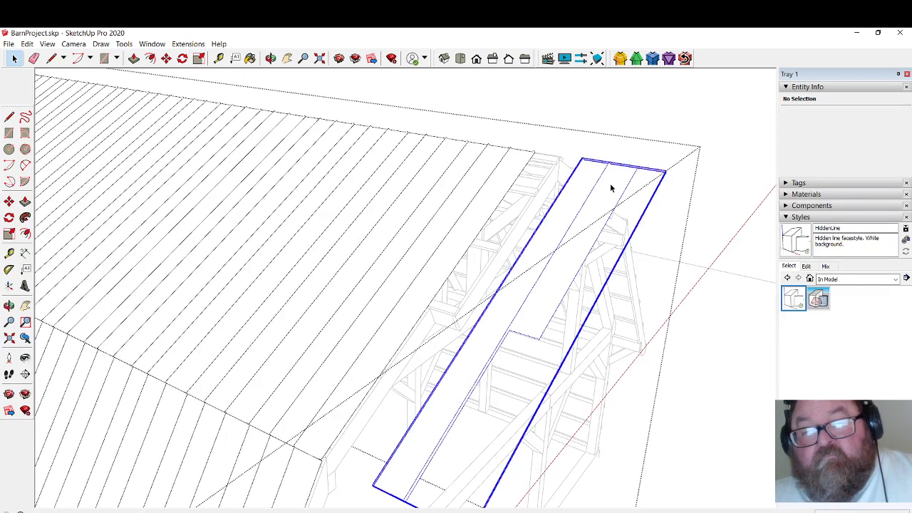
pyautogui.click(166, 58)
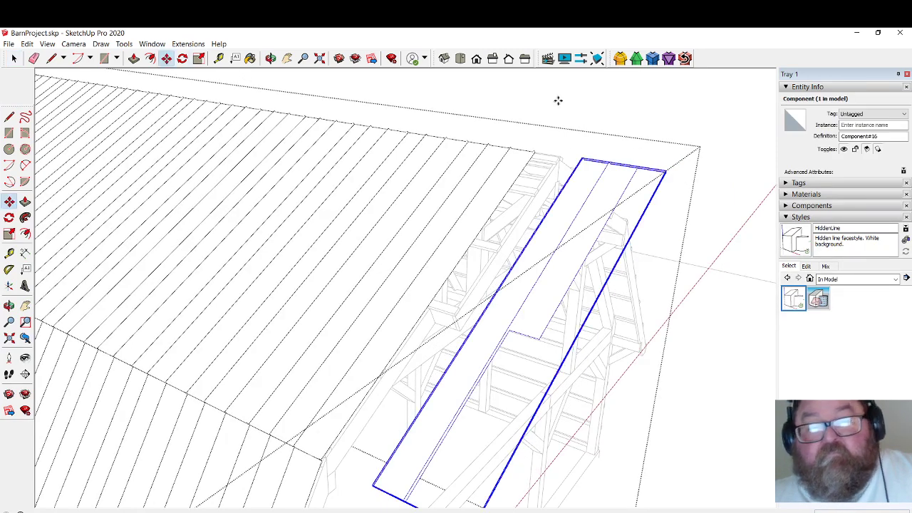
pyautogui.click(694, 118)
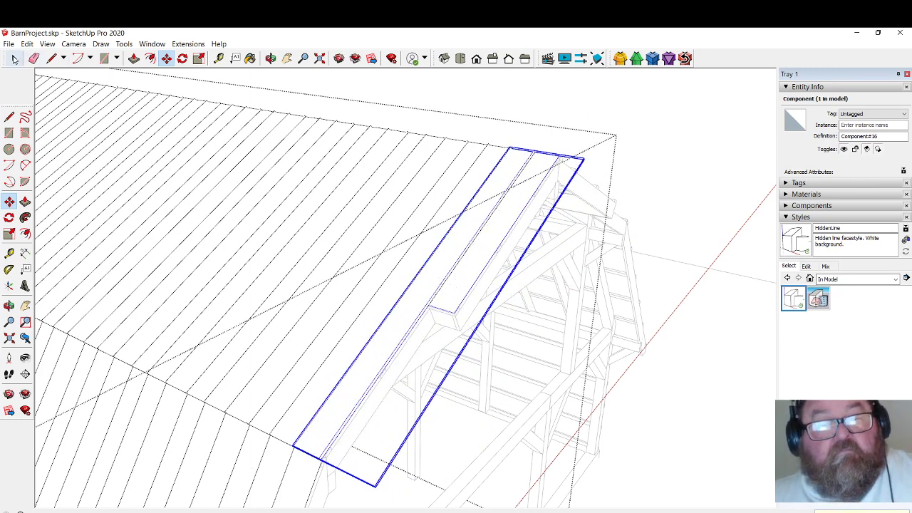
pyautogui.click(14, 59)
pyautogui.click(531, 112)
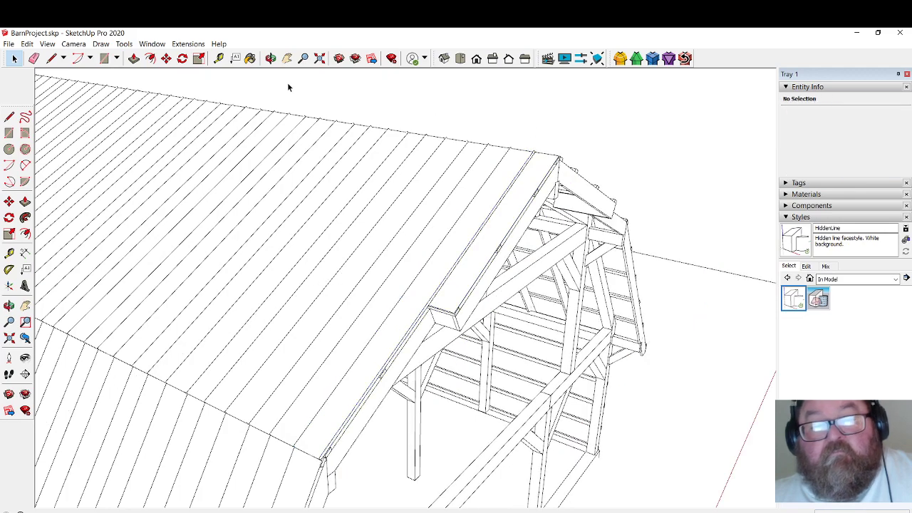
# Examine the fitted last panel along the gable edge and ridge, and the overall barn roof, from several sides.
pyautogui.click(270, 59)
pyautogui.moveTo(456, 225); pyautogui.dragTo(671, 250)
pyautogui.scroll(-2, 671, 250)
pyautogui.scroll(6, 214, 330)
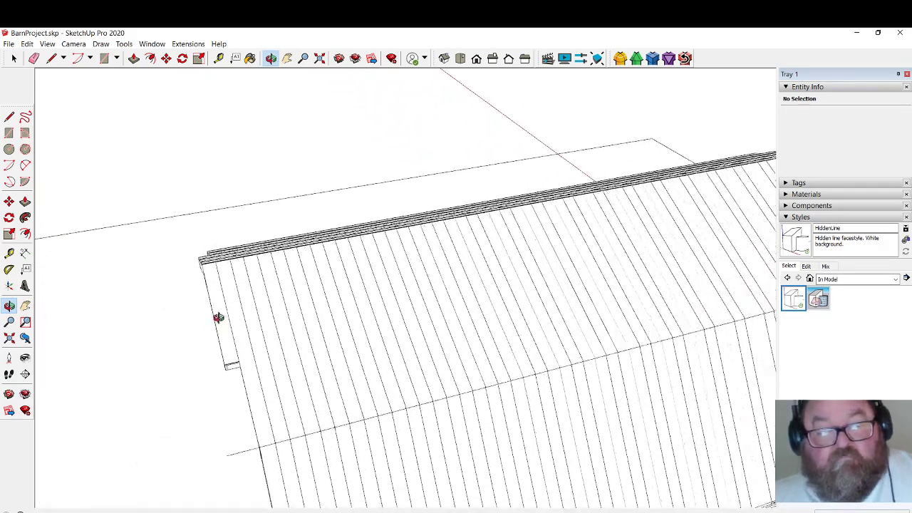
pyautogui.scroll(8, 228, 338)
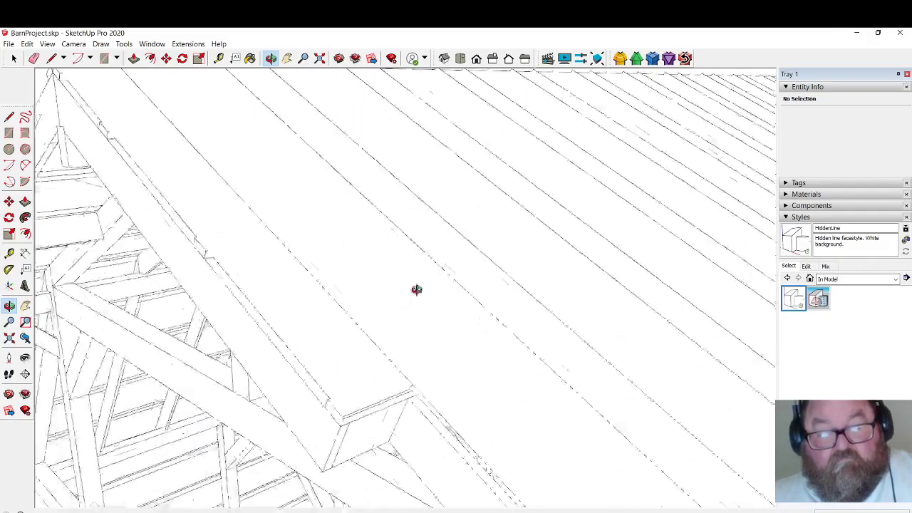
pyautogui.scroll(-3, 461, 265)
pyautogui.scroll(-6, 218, 335)
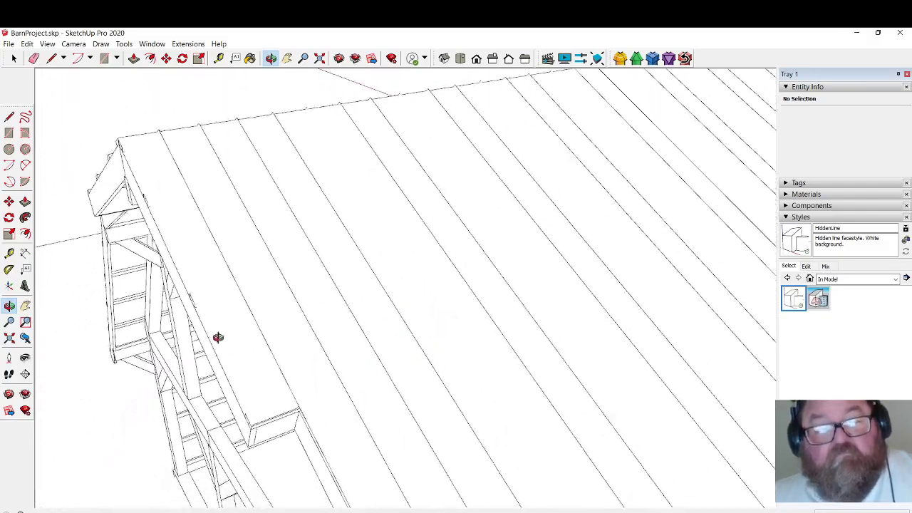
pyautogui.moveTo(211, 341); pyautogui.dragTo(357, 348)
pyautogui.scroll(-5, 357, 348)
pyautogui.moveTo(349, 303); pyautogui.dragTo(431, 378)
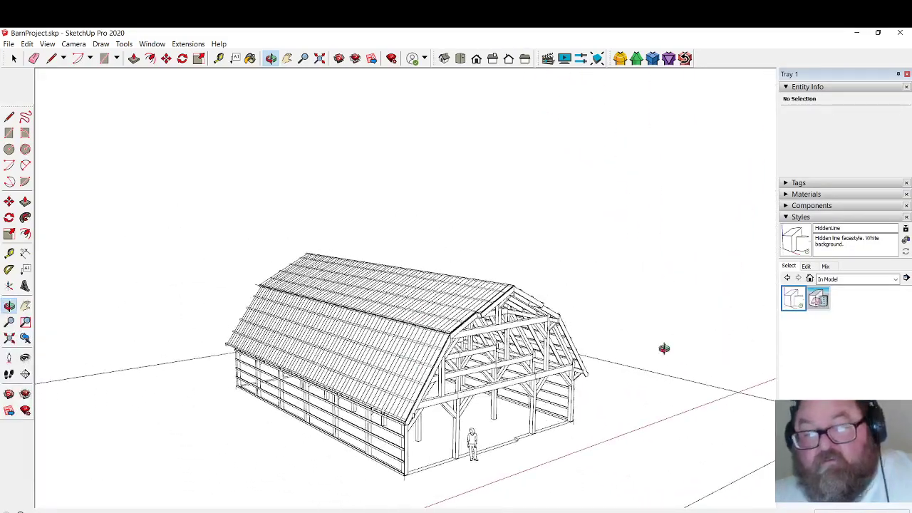
# Switch the model's display style to Simple Style and view the barn with its roof panels.
pyautogui.click(818, 300)
pyautogui.moveTo(381, 357); pyautogui.dragTo(425, 437)
pyautogui.scroll(4, 425, 427)
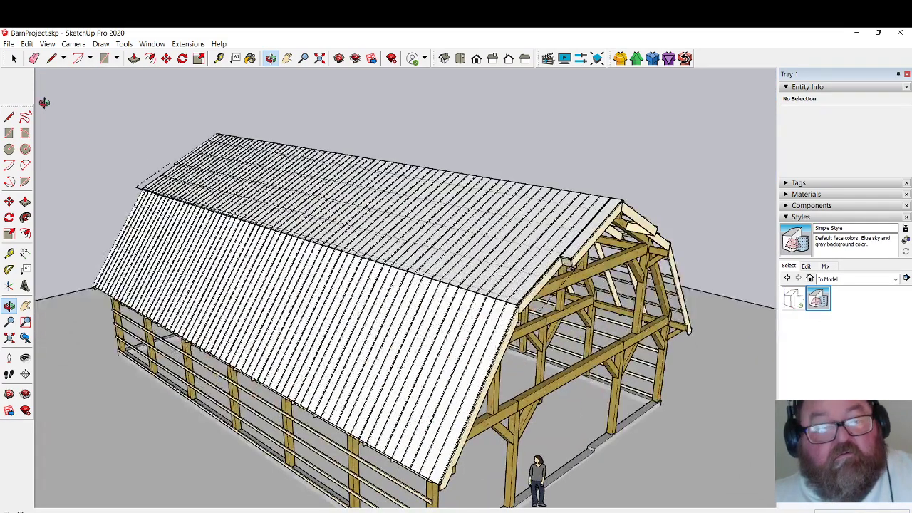
# Select the group of roof panels on the covered side and place a copy of it beyond the barn's uncovered side.
pyautogui.click(15, 59)
pyautogui.click(261, 274)
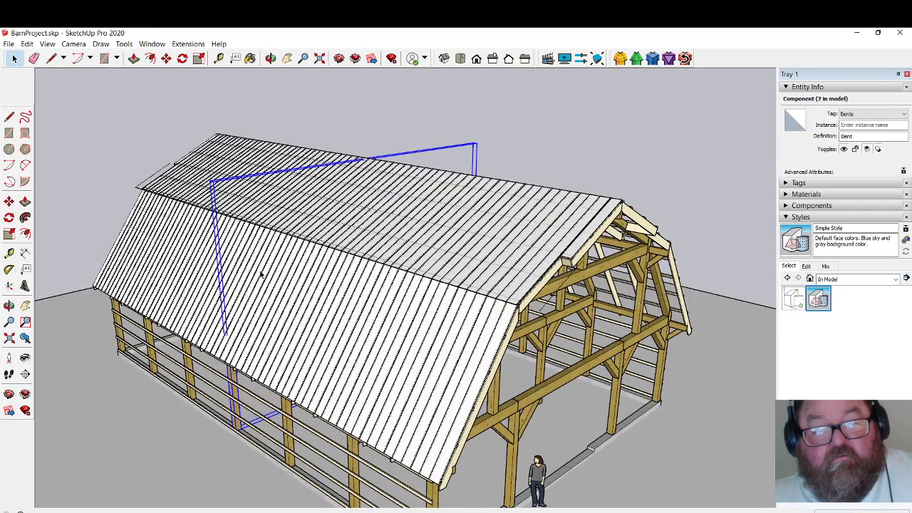
pyautogui.scroll(-2, 437, 408)
pyautogui.click(437, 408)
pyautogui.scroll(-3, 298, 157)
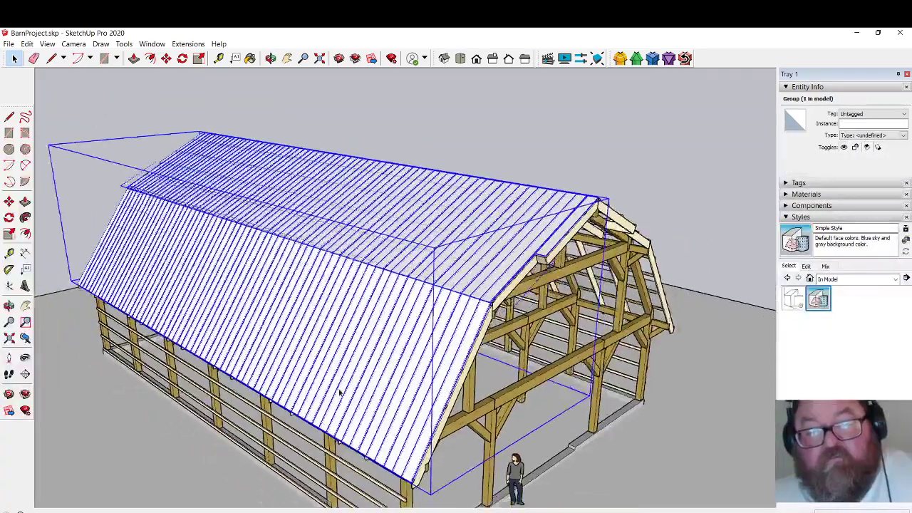
pyautogui.click(271, 59)
pyautogui.moveTo(407, 204); pyautogui.dragTo(227, 328)
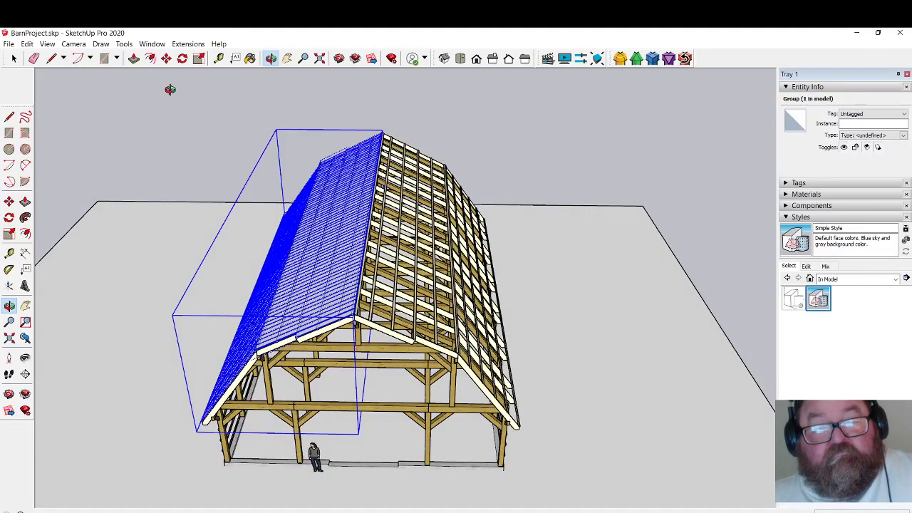
pyautogui.click(166, 59)
pyautogui.scroll(-2, 297, 209)
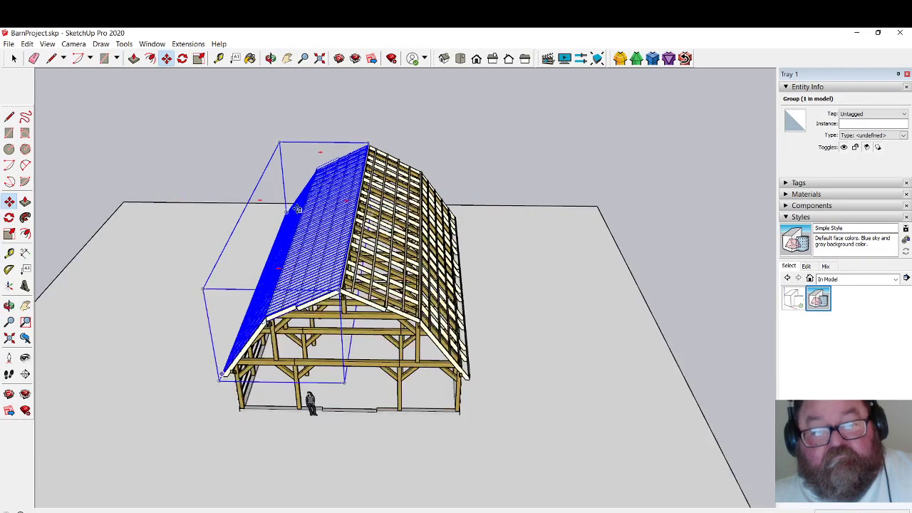
pyautogui.click(317, 443)
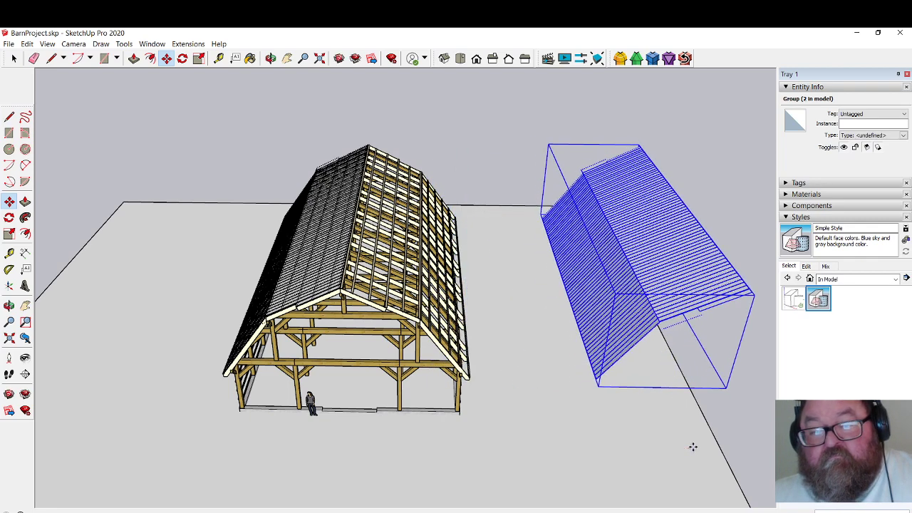
# Mirror the copied panel group across its width by scaling and move it onto the uncovered half of the roof.
pyautogui.click(198, 58)
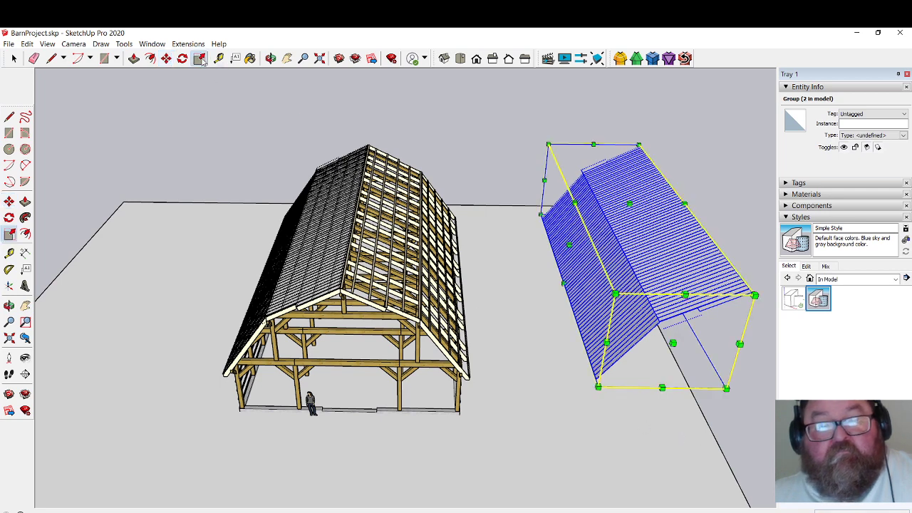
pyautogui.moveTo(674, 245); pyautogui.dragTo(464, 244)
pyautogui.press('m')
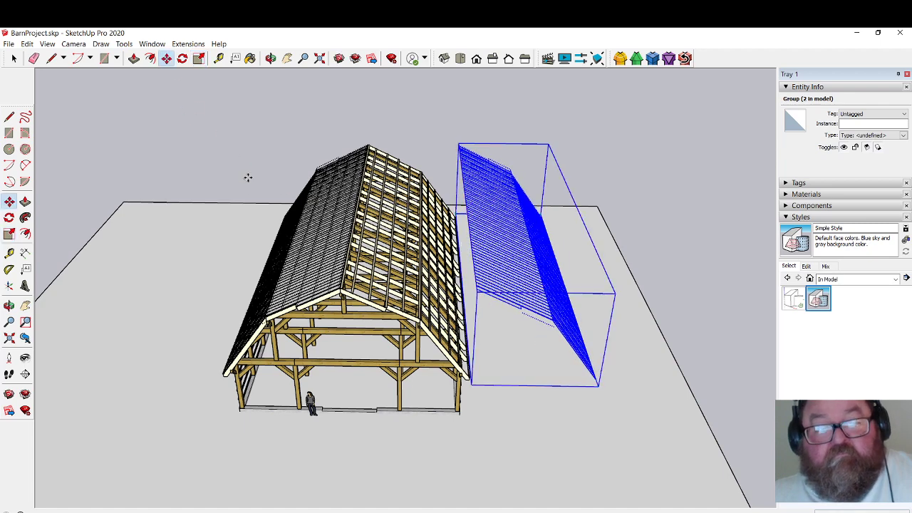
pyautogui.moveTo(566, 426)
pyautogui.mouseDown()
pyautogui.moveTo(447, 426)
pyautogui.moveTo(344, 286)
pyautogui.mouseUp()
pyautogui.scroll(10, 344, 287)
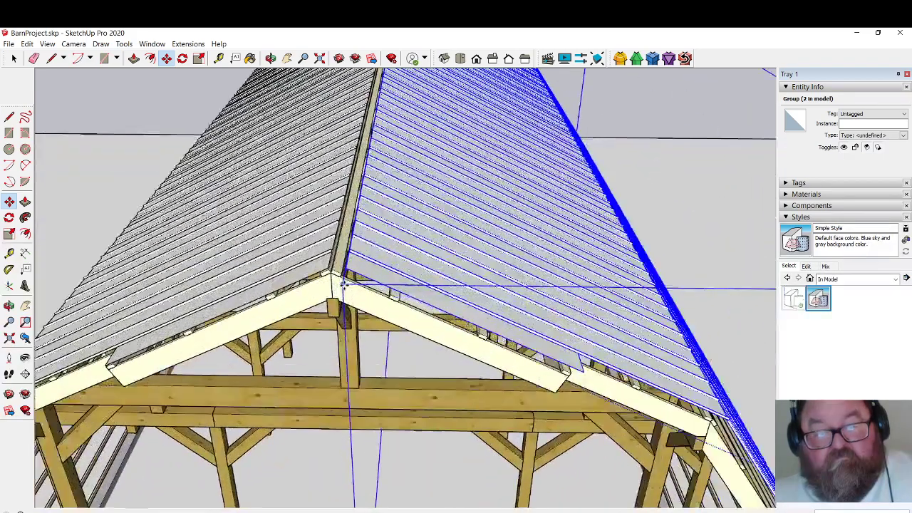
pyautogui.scroll(5, 344, 284)
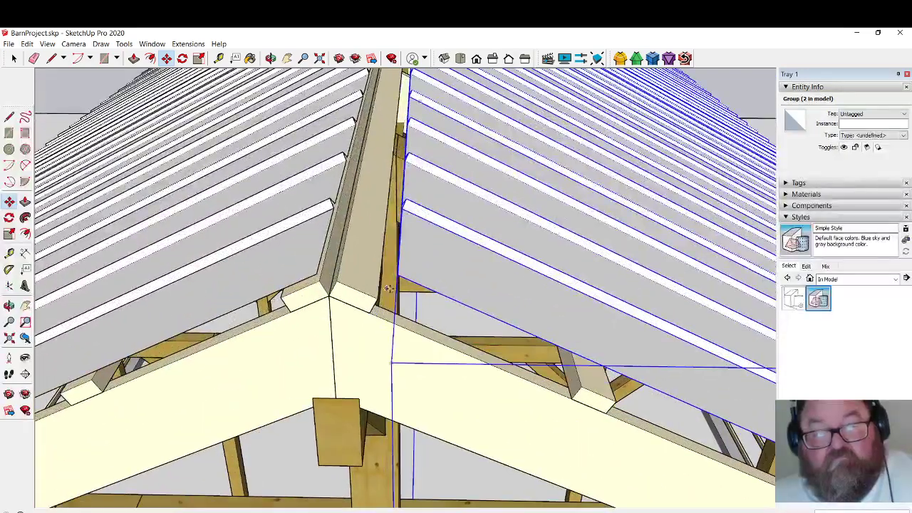
# Shift the mirrored panel group sideways along the red axis so its upper edge sits at the uncovered side's ridge strip.
pyautogui.moveTo(398, 276); pyautogui.dragTo(318, 274)
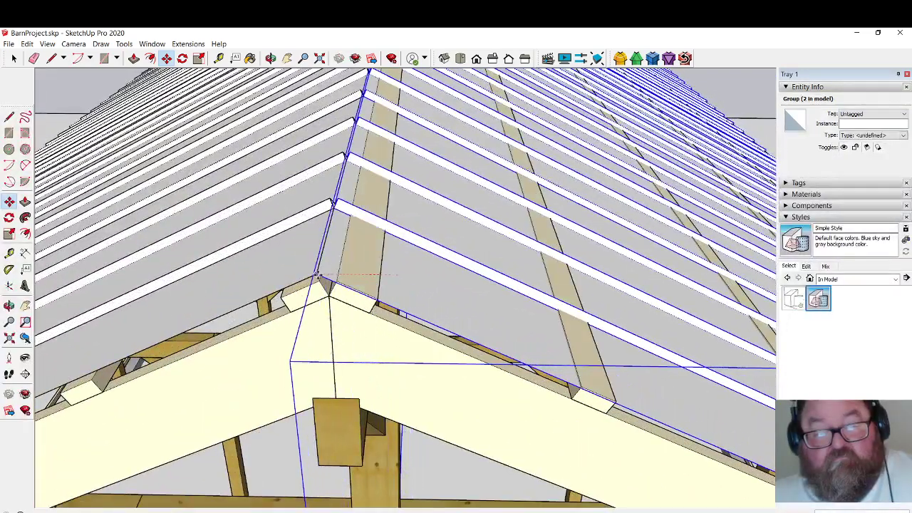
pyautogui.click(317, 274)
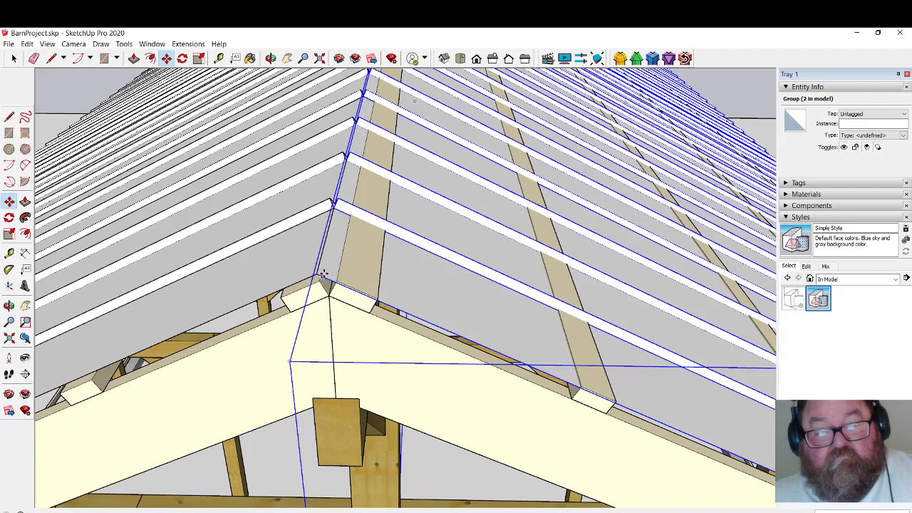
pyautogui.moveTo(320, 274); pyautogui.dragTo(340, 275)
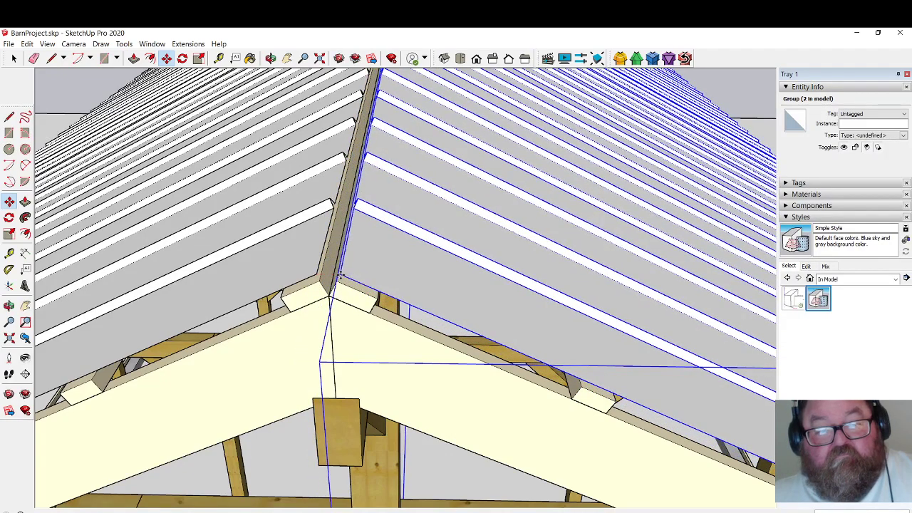
pyautogui.scroll(-5, 340, 276)
pyautogui.moveTo(356, 301); pyautogui.dragTo(315, 292, button='middle')
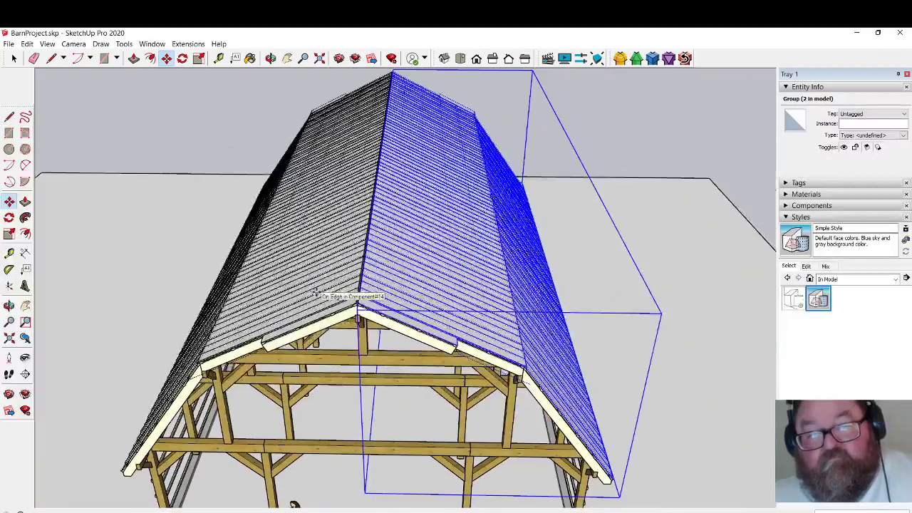
pyautogui.scroll(-2, 431, 345)
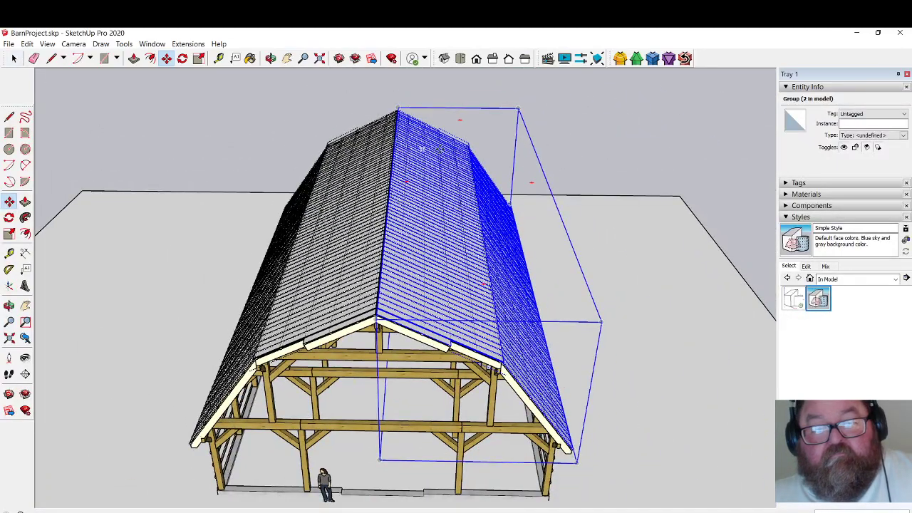
# Select the mirrored group of roof panels on its half of the roof and cut it from the model.
pyautogui.click(15, 59)
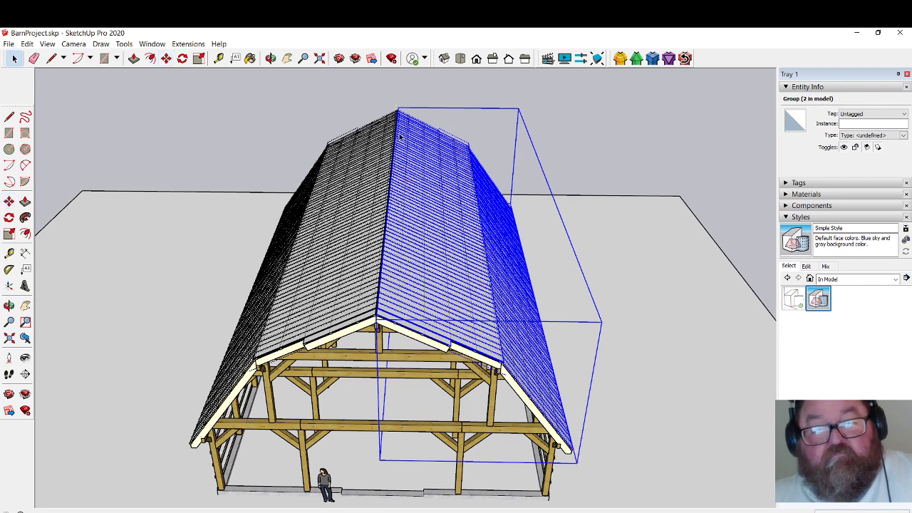
pyautogui.rightClick(430, 142)
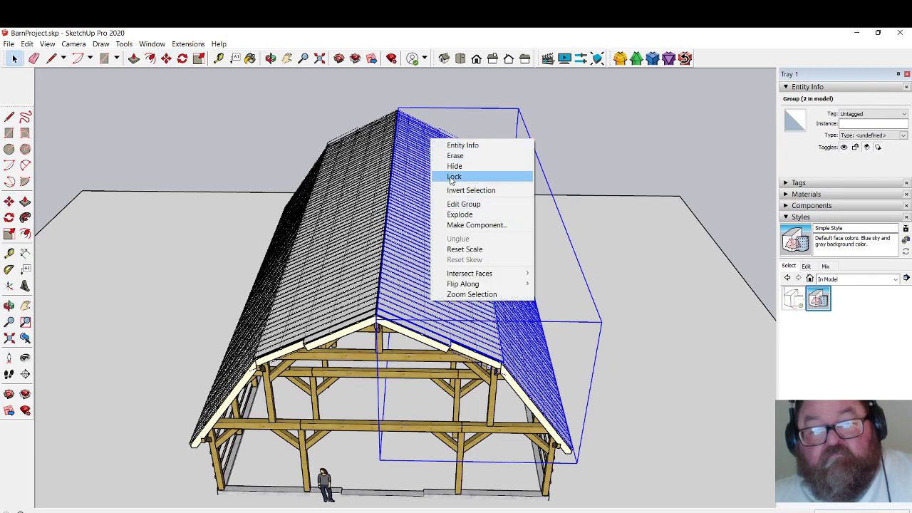
pyautogui.click(641, 235)
pyautogui.click(505, 230)
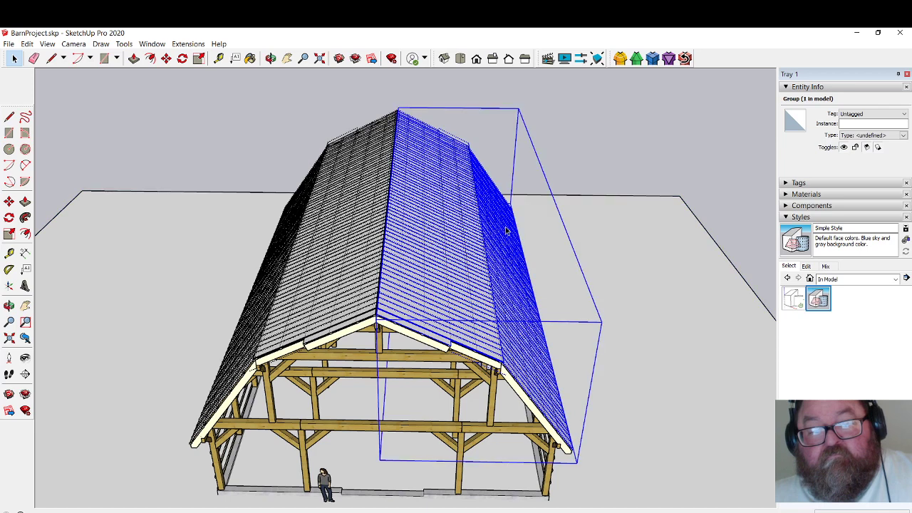
pyautogui.rightClick(505, 230)
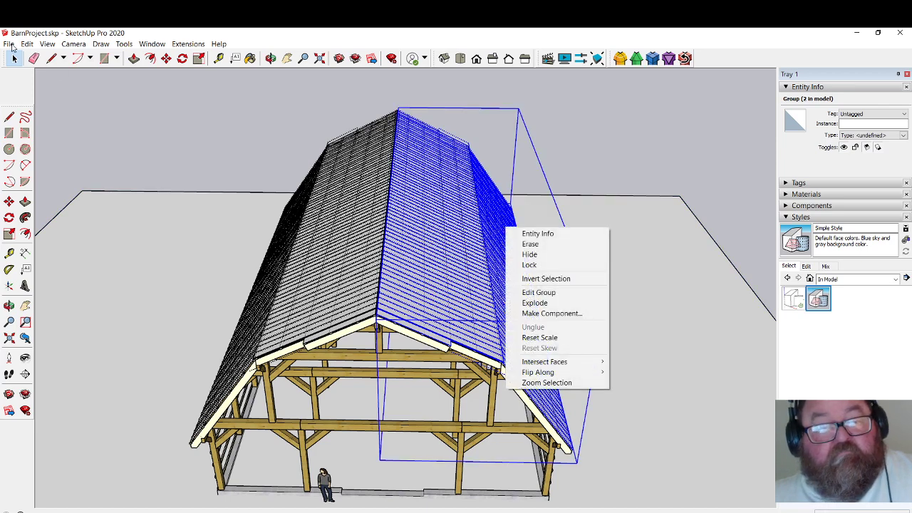
pyautogui.click(29, 45)
pyautogui.click(35, 80)
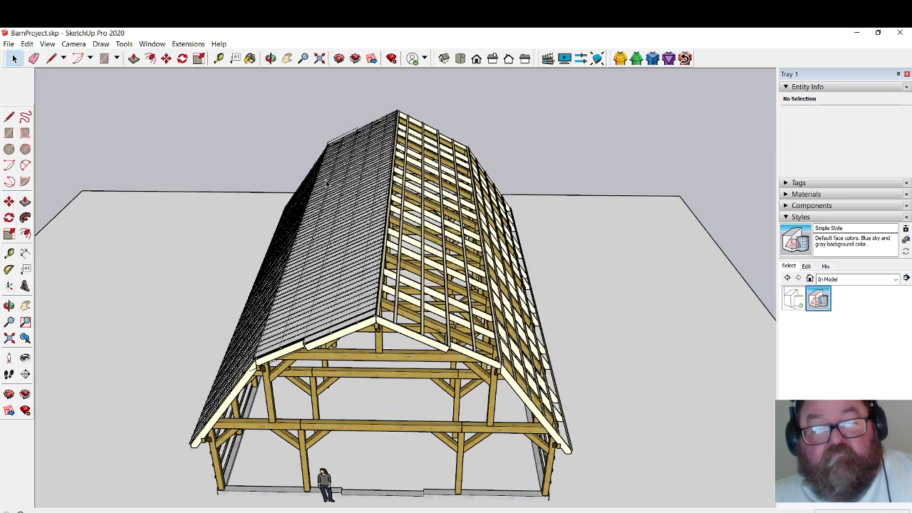
# Open the original roof panel group for editing and try to paste the cut group in place inside it.
pyautogui.click(334, 183)
pyautogui.doubleClick(335, 183)
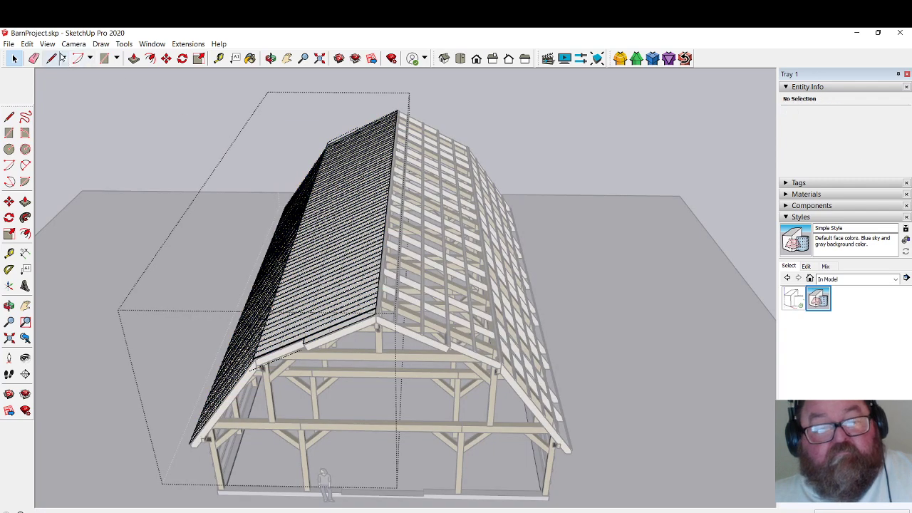
pyautogui.click(28, 44)
pyautogui.click(46, 110)
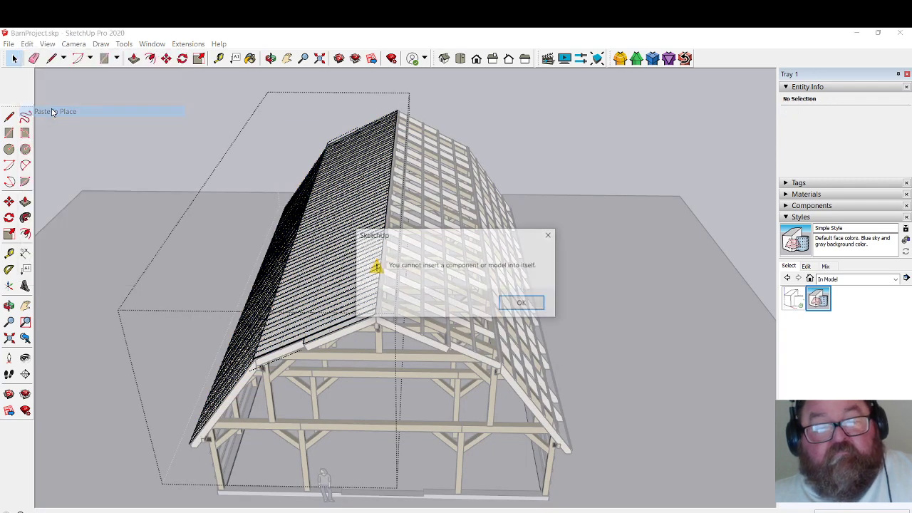
pyautogui.click(523, 303)
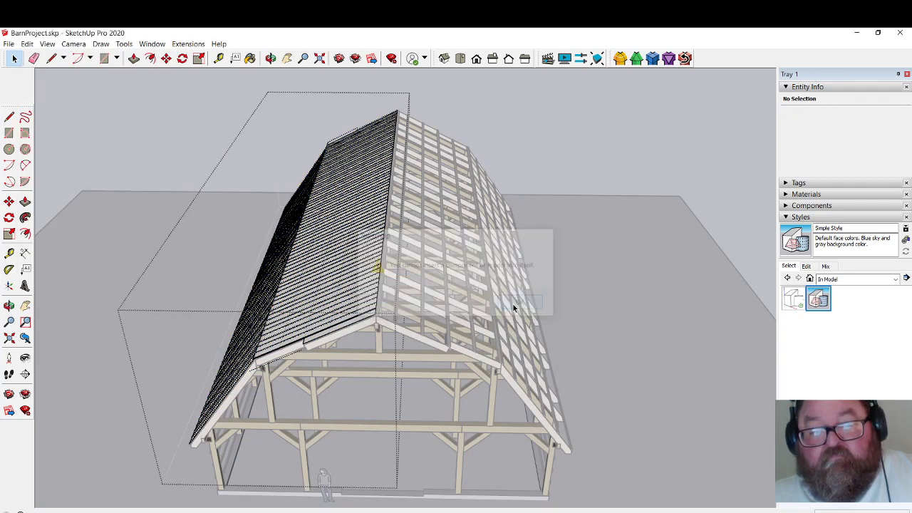
# Close and reopen the original panel group, retry pasting the cut group in place, and exit the group.
pyautogui.click(194, 129)
pyautogui.click(350, 154)
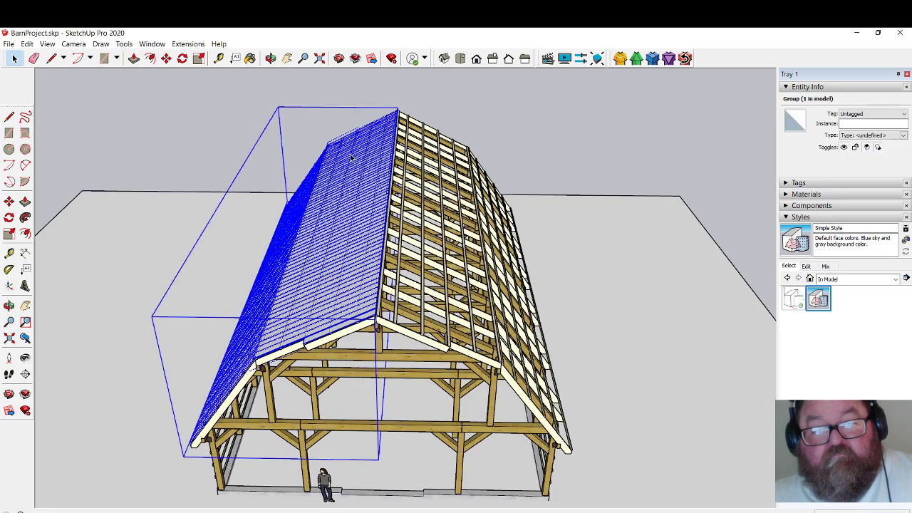
pyautogui.doubleClick(350, 154)
pyautogui.click(27, 44)
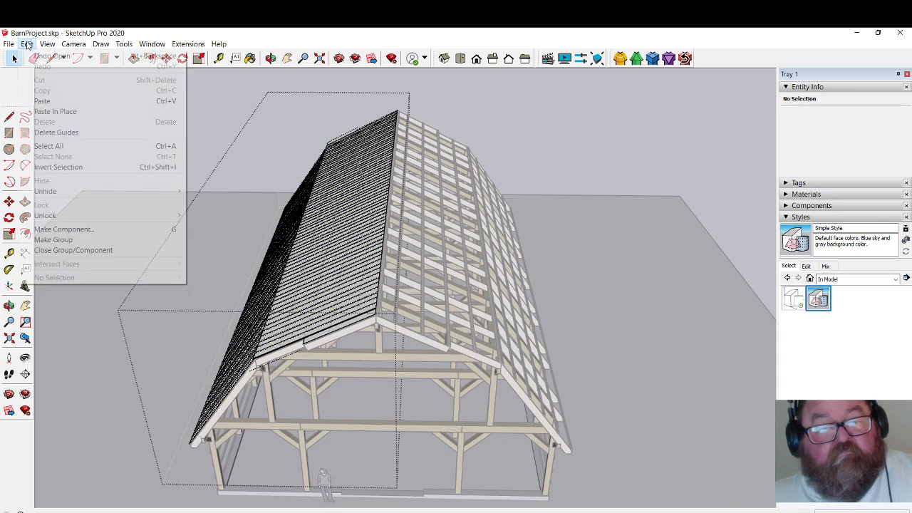
pyautogui.click(55, 107)
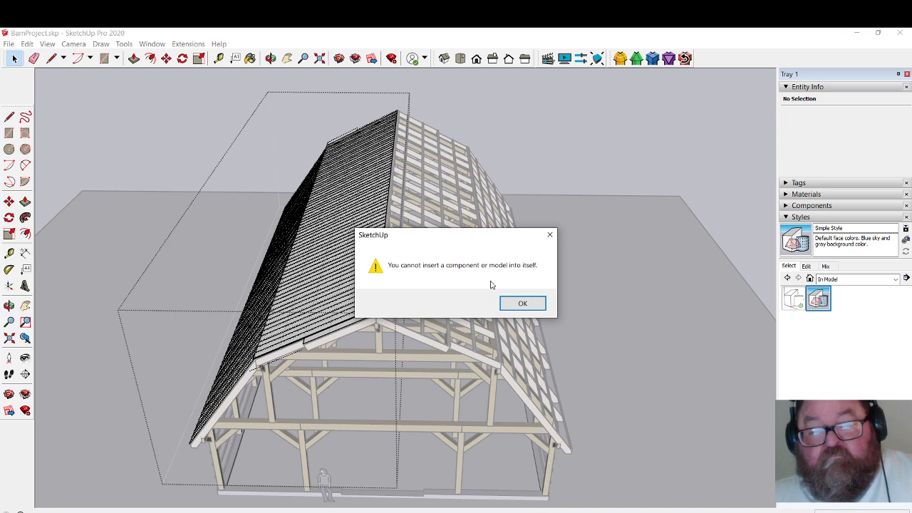
pyautogui.click(515, 304)
pyautogui.click(559, 255)
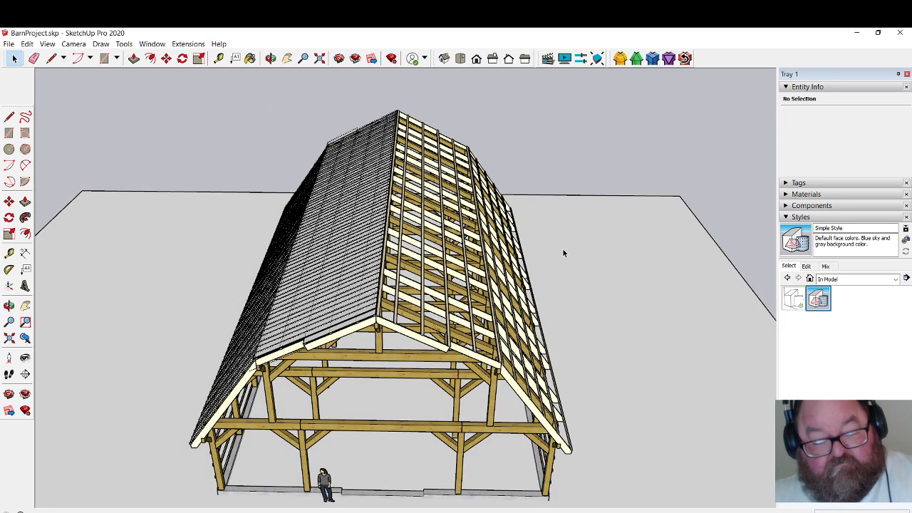
# Undo the recent group edits and the cut of the mirrored panel group.
pyautogui.hotkey('ctrl', 'z')
pyautogui.hotkey('ctrl', 'z')
pyautogui.hotkey('ctrl', 'z')
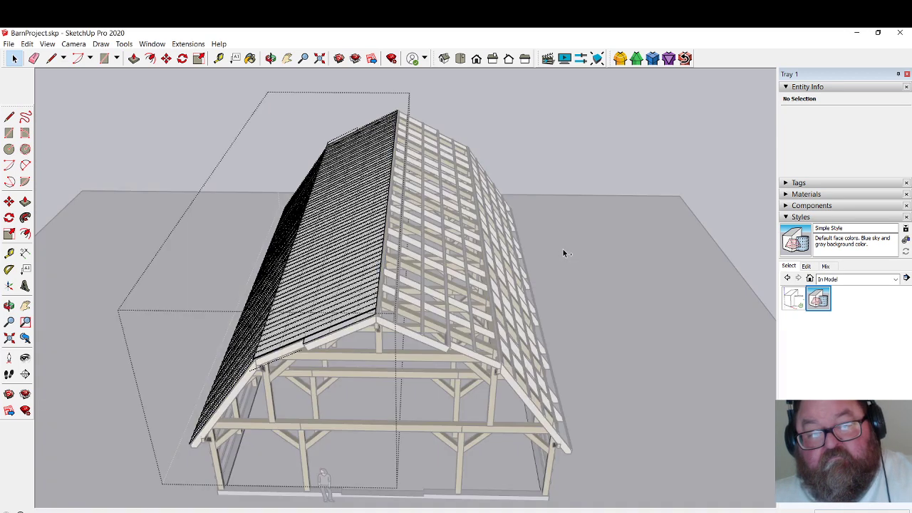
pyautogui.hotkey('ctrl', 'z')
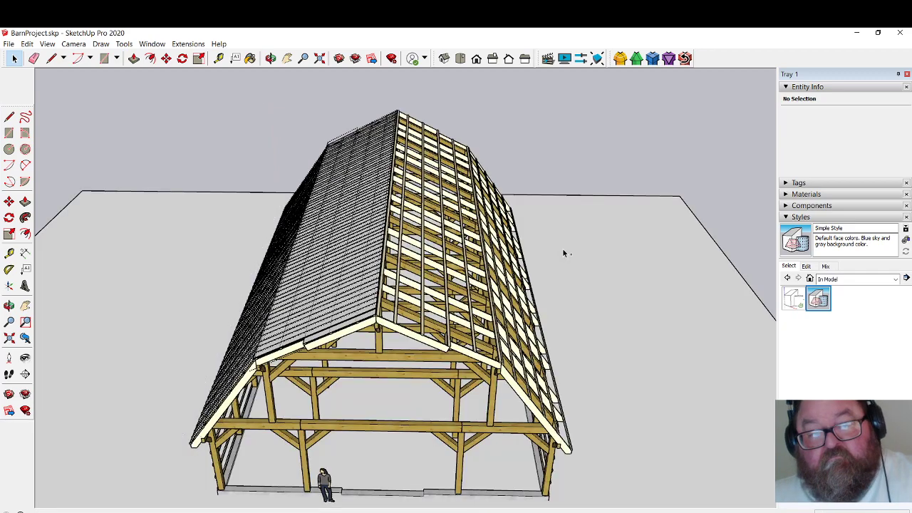
pyautogui.hotkey('ctrl', 'z')
# Explode the mirrored roof panel group into its separate panels and cut them all from the model.
pyautogui.click(443, 222)
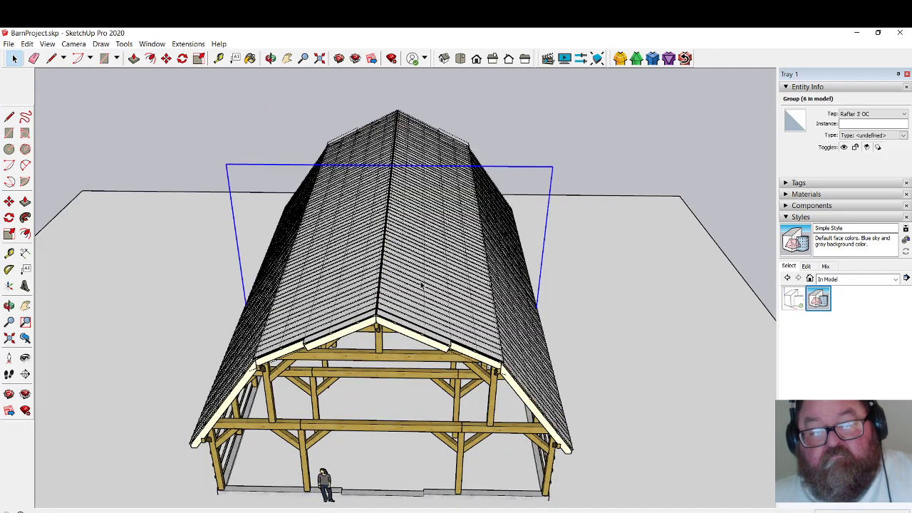
pyautogui.scroll(3, 389, 318)
pyautogui.click(389, 318)
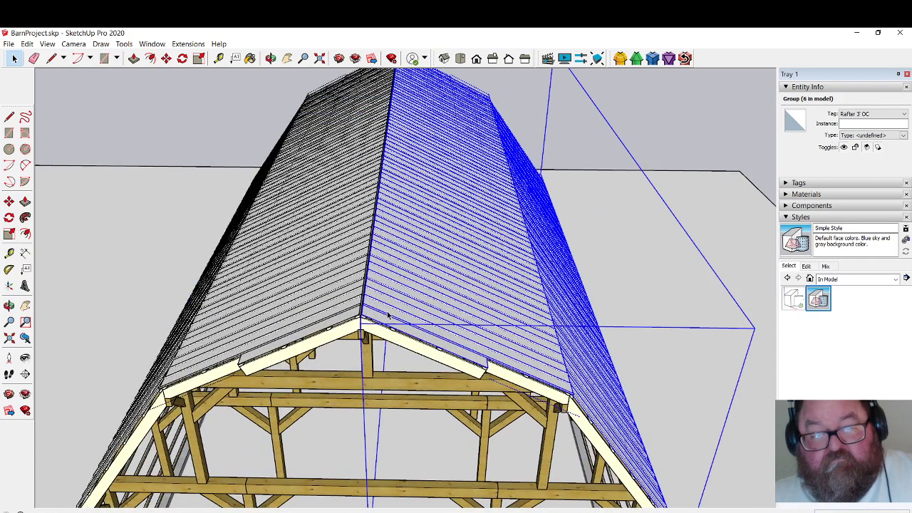
pyautogui.rightClick(388, 314)
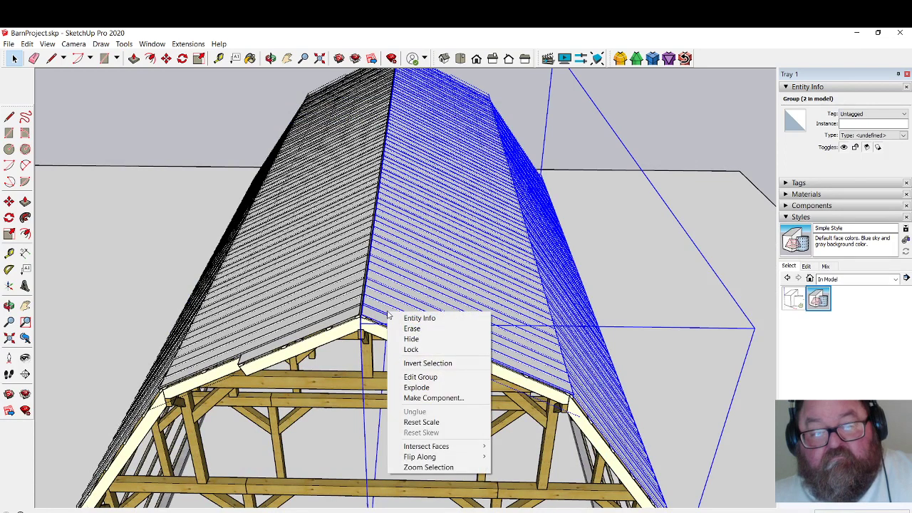
pyautogui.click(416, 387)
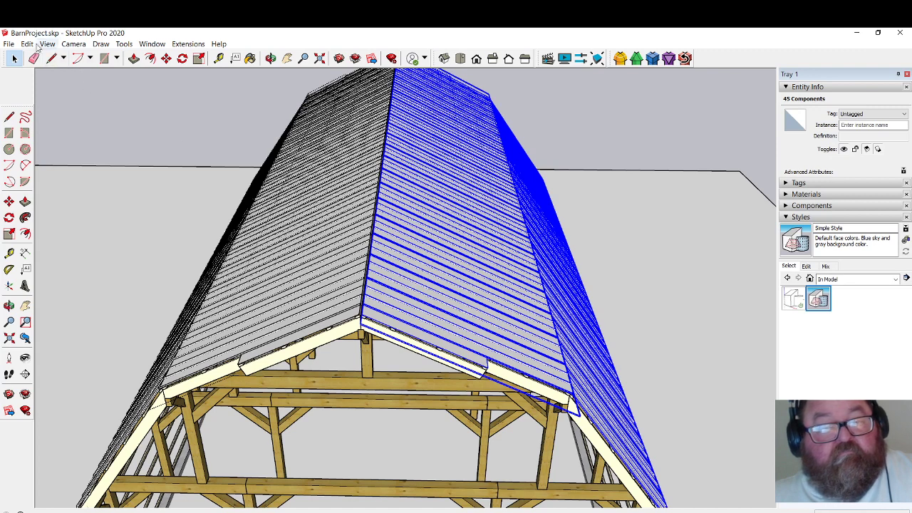
pyautogui.click(27, 45)
pyautogui.click(42, 80)
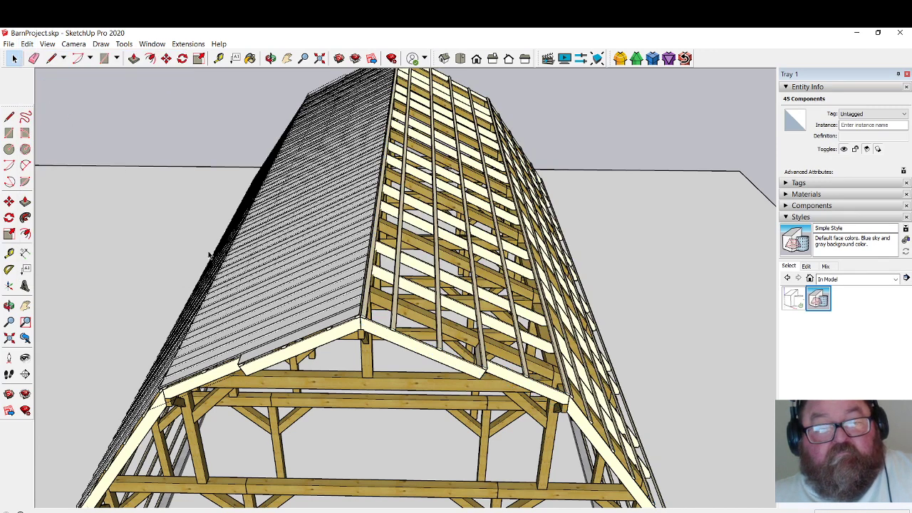
# Open the original roof panel group, paste the cut panels in place inside it, and close the group.
pyautogui.click(284, 315)
pyautogui.doubleClick(285, 315)
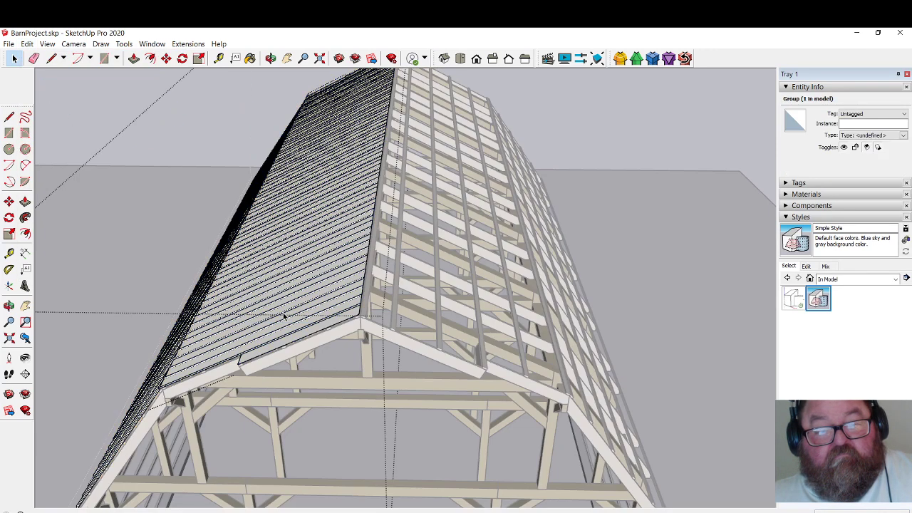
pyautogui.click(27, 43)
pyautogui.click(51, 110)
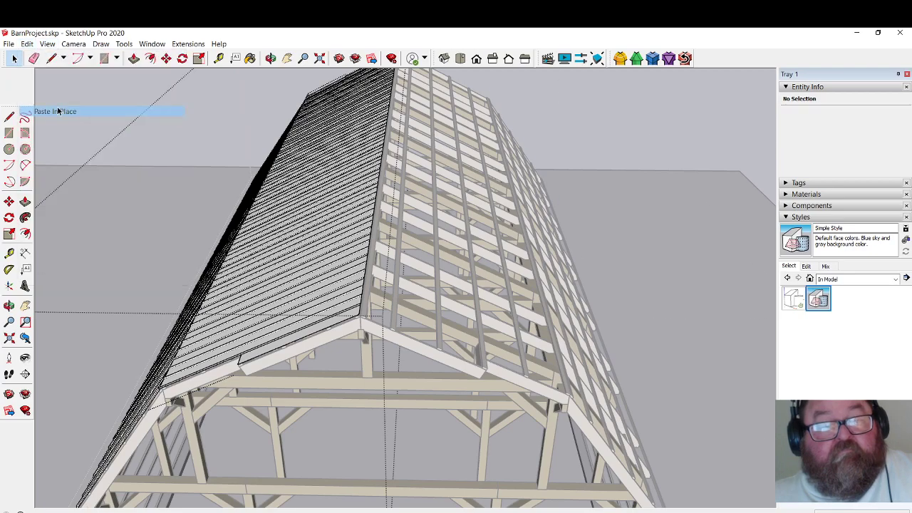
pyautogui.scroll(-4, 64, 122)
pyautogui.click(152, 111)
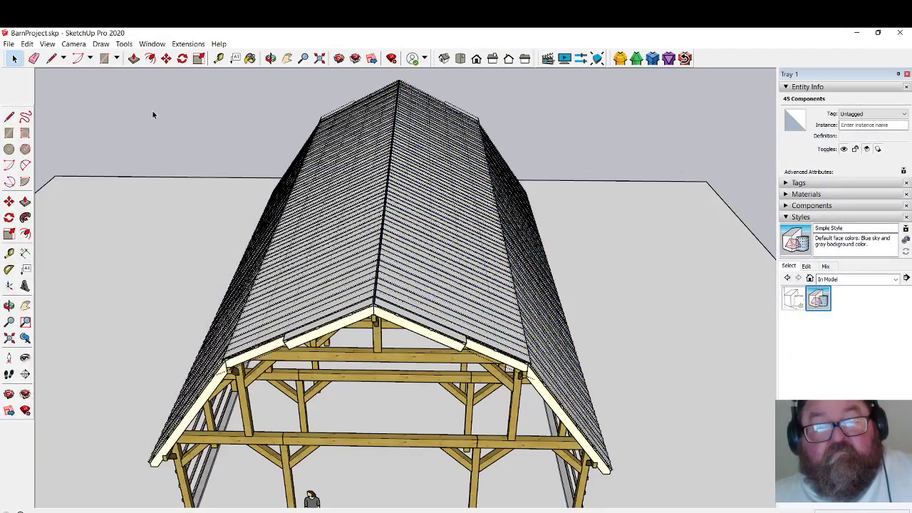
# Examine the covered roof from the gable end and from below for stray edges beyond the overhang.
pyautogui.click(270, 58)
pyautogui.moveTo(362, 225); pyautogui.dragTo(154, 213)
pyautogui.click(14, 59)
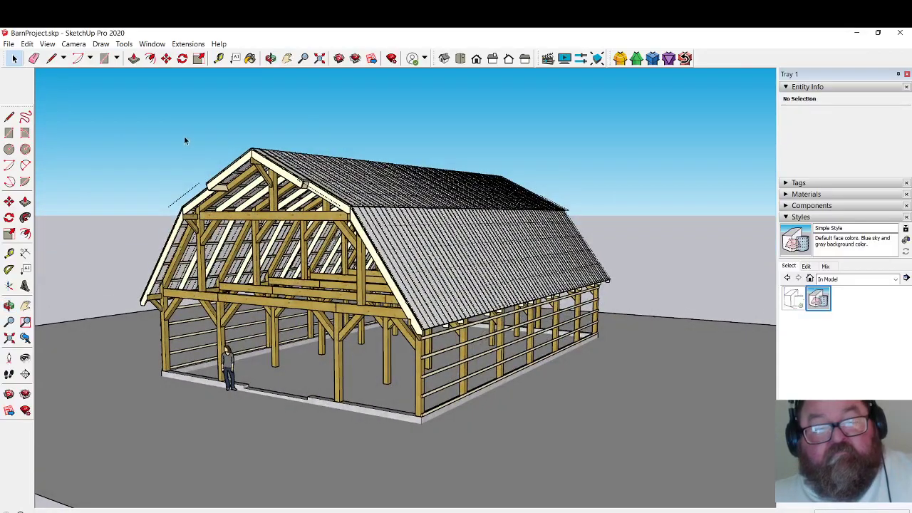
pyautogui.click(271, 58)
pyautogui.moveTo(285, 213); pyautogui.dragTo(253, 212)
pyautogui.scroll(10, 212, 140)
pyautogui.scroll(-3, 391, 260)
pyautogui.click(14, 59)
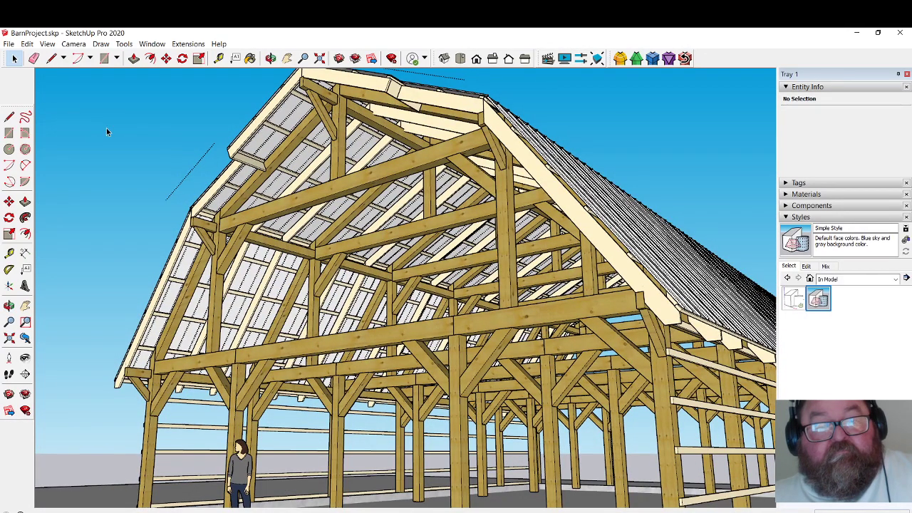
# Open the roof panel group and inspect the stray edge of the gable-end upper panel, then close that panel only.
pyautogui.doubleClick(191, 173)
pyautogui.click(195, 172)
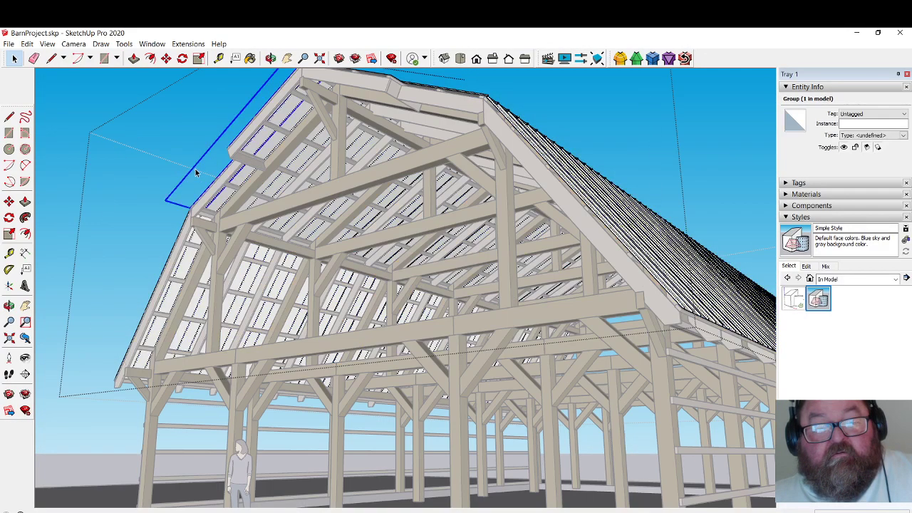
pyautogui.doubleClick(195, 173)
pyautogui.click(196, 173)
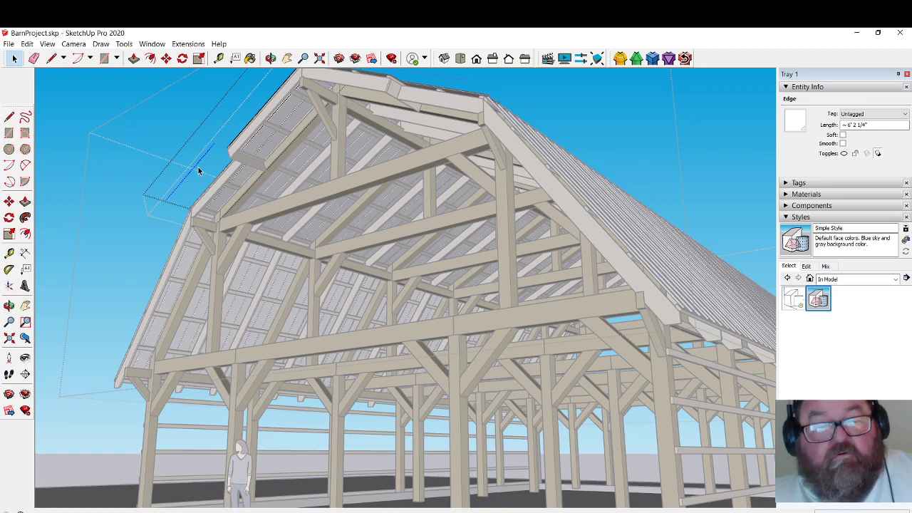
pyautogui.press('Escape')
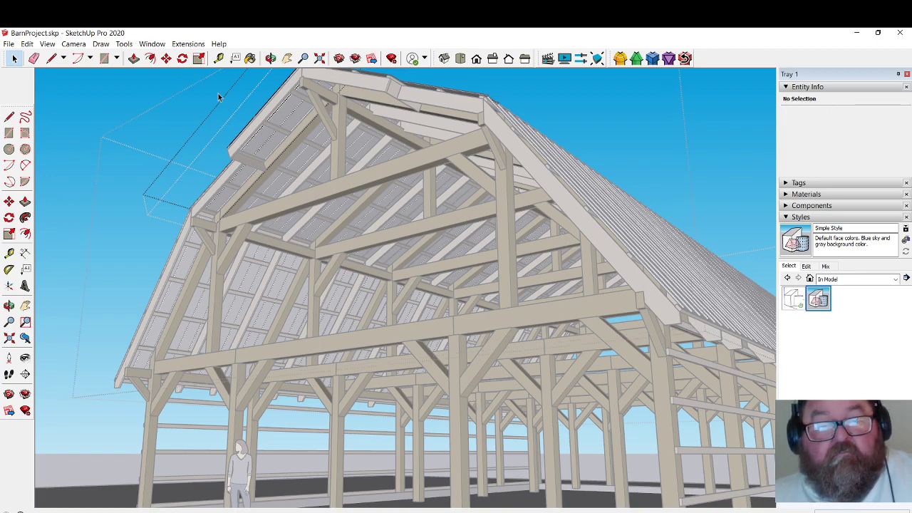
pyautogui.click(271, 59)
pyautogui.moveTo(288, 158); pyautogui.dragTo(513, 325)
pyautogui.click(17, 61)
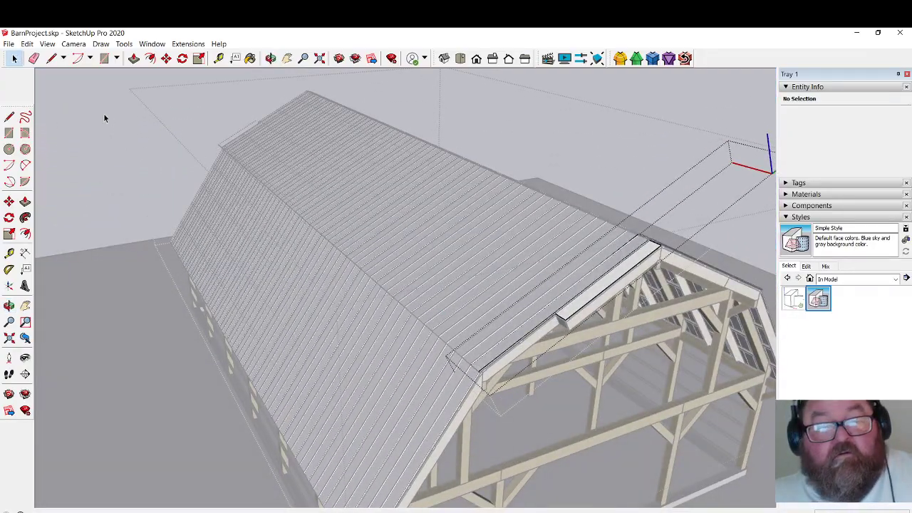
pyautogui.click(109, 136)
# Open the upper end panel at the gable and delete the long stray edge lying outside the roof.
pyautogui.click(271, 58)
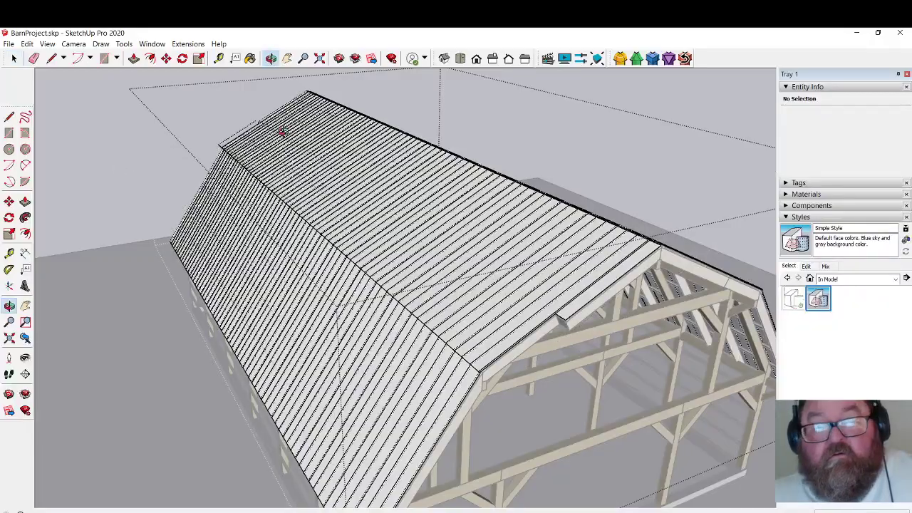
pyautogui.moveTo(255, 180); pyautogui.dragTo(471, 244)
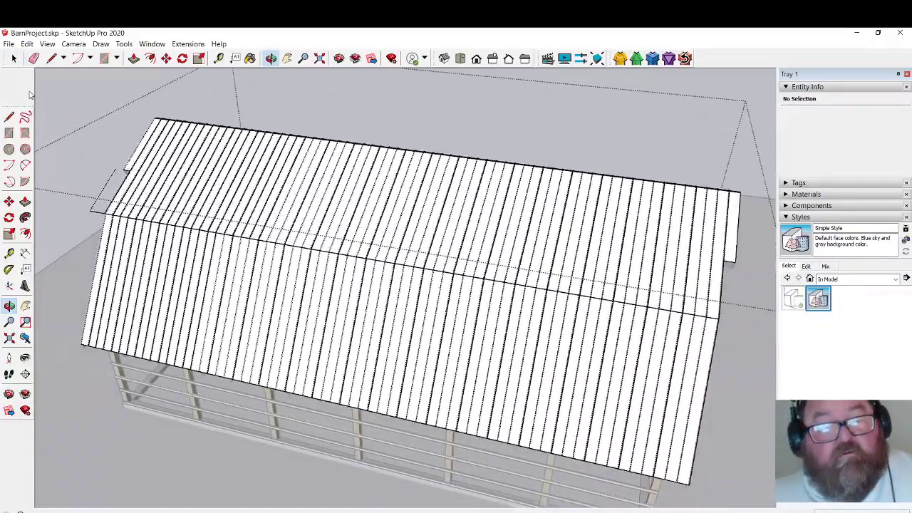
pyautogui.click(15, 60)
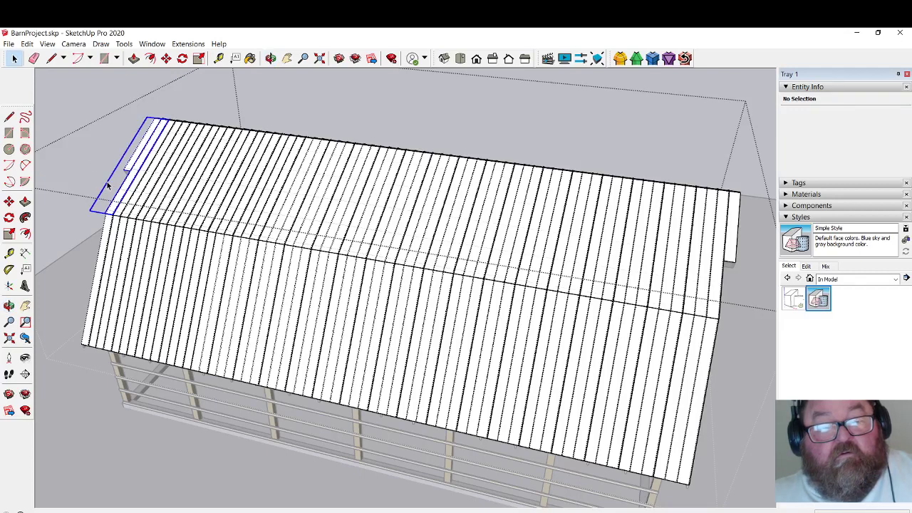
pyautogui.doubleClick(107, 182)
pyautogui.click(107, 182)
pyautogui.click(106, 185)
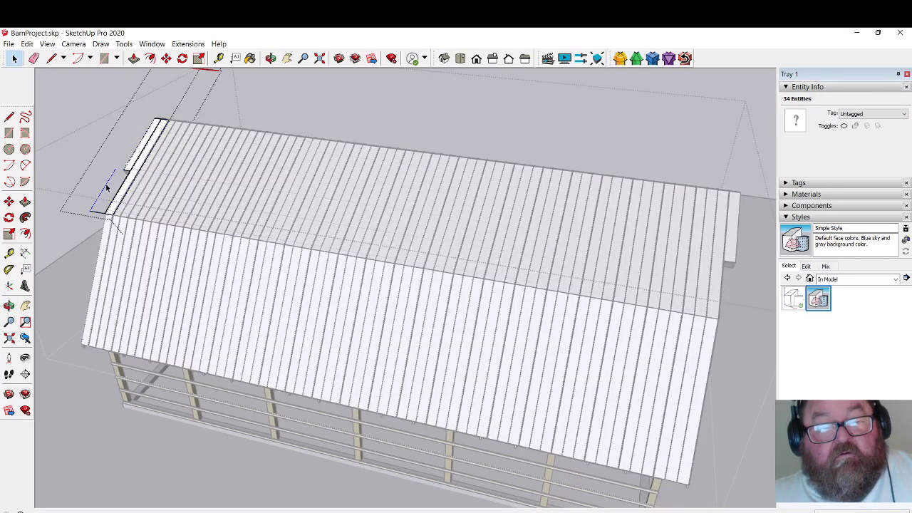
pyautogui.click(107, 188)
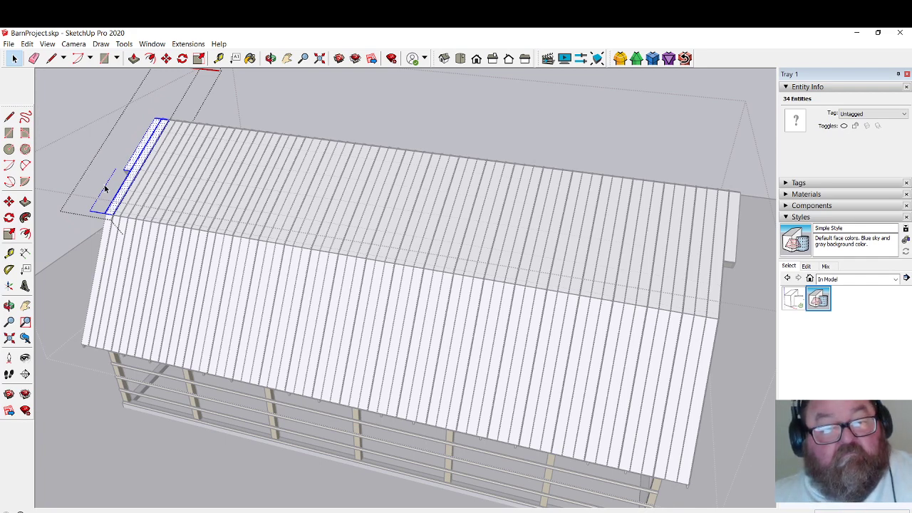
pyautogui.click(106, 189)
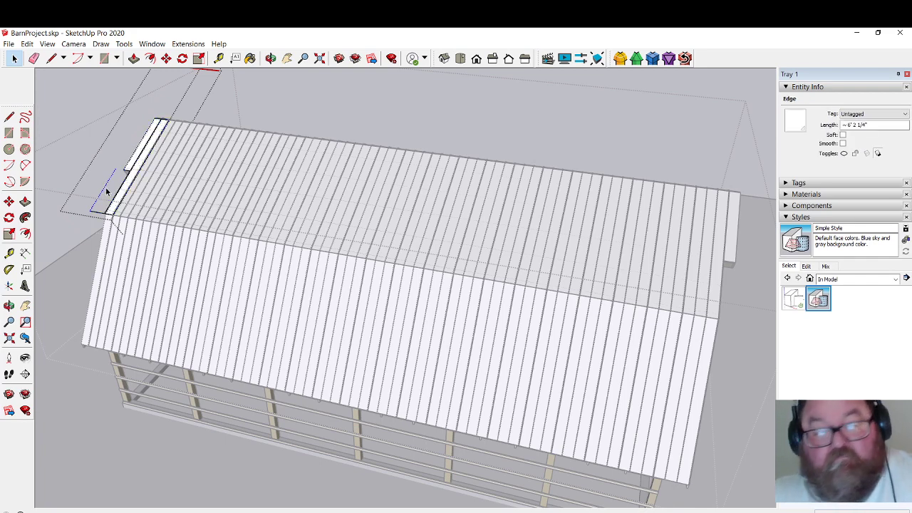
pyautogui.click(95, 189)
pyautogui.scroll(5, 97, 217)
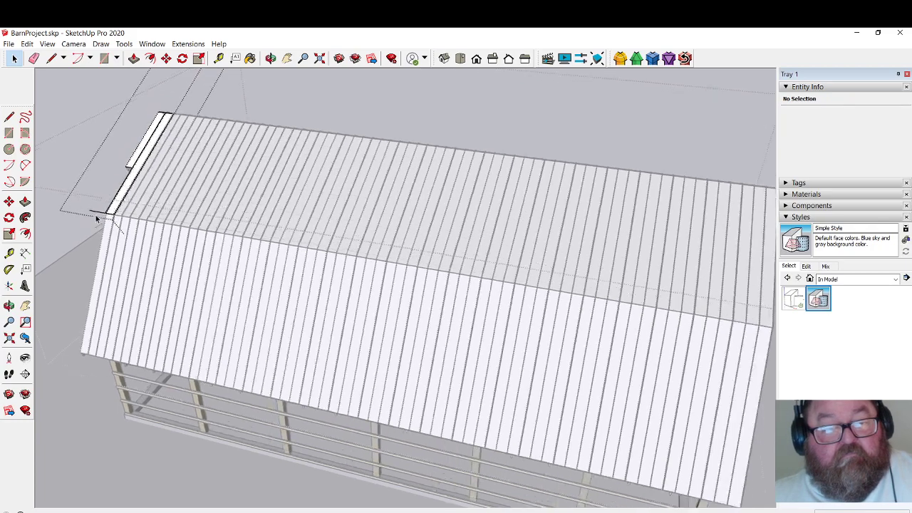
# Delete the short stray edges projecting beyond the lower corner of the upper end panel at the gable.
pyautogui.scroll(6, 96, 214)
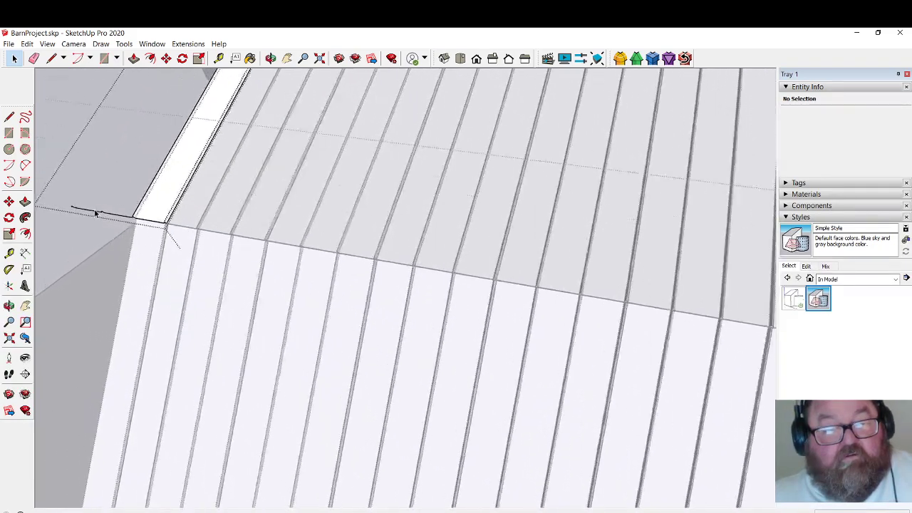
pyautogui.moveTo(157, 240); pyautogui.dragTo(108, 213)
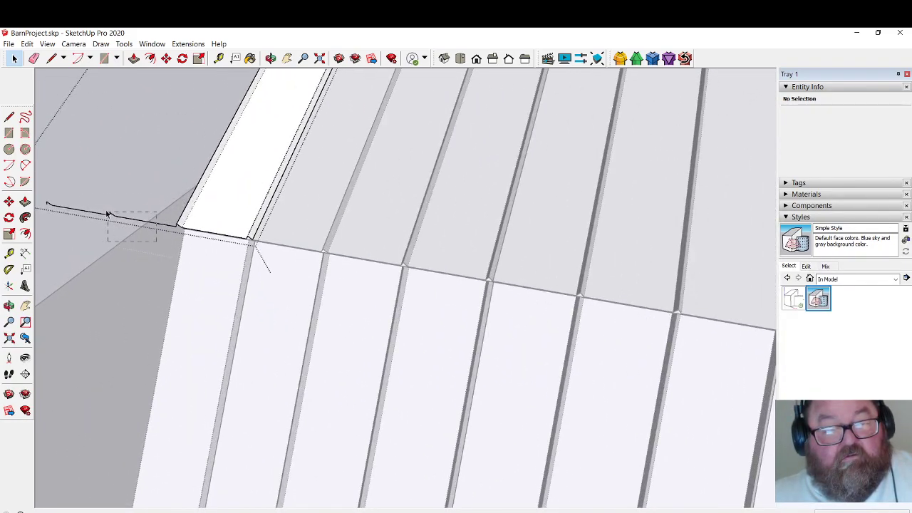
pyautogui.click(46, 177)
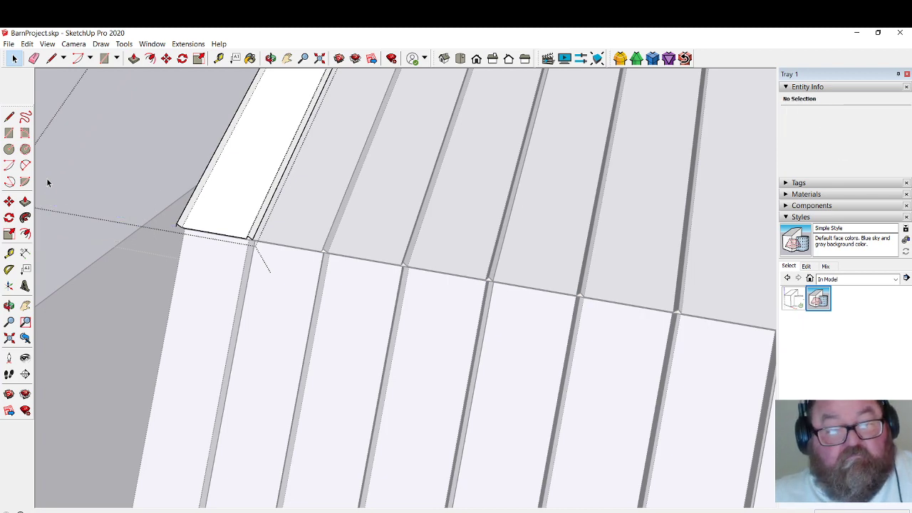
pyautogui.scroll(-1, 216, 257)
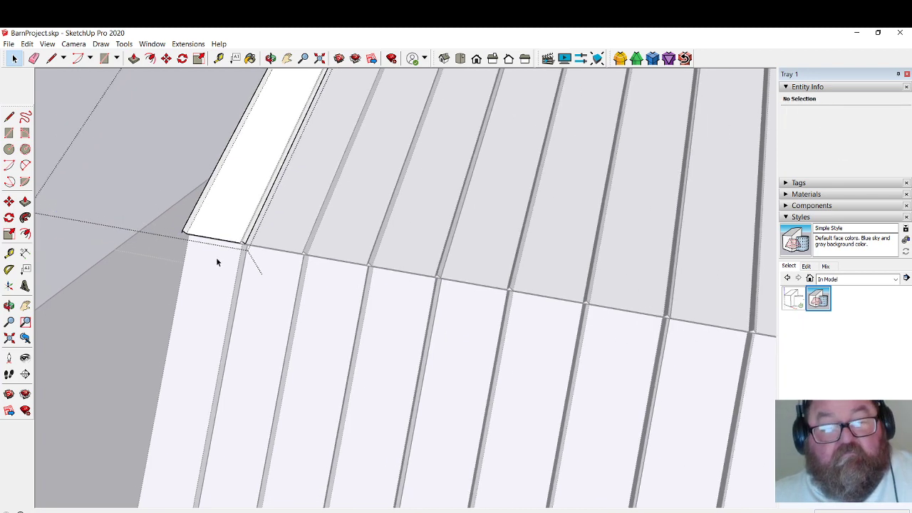
# Check the upper end panels at both gables for remaining stray edges, and close the panel and the roof panel group.
pyautogui.click(270, 59)
pyautogui.moveTo(274, 284); pyautogui.dragTo(298, 197)
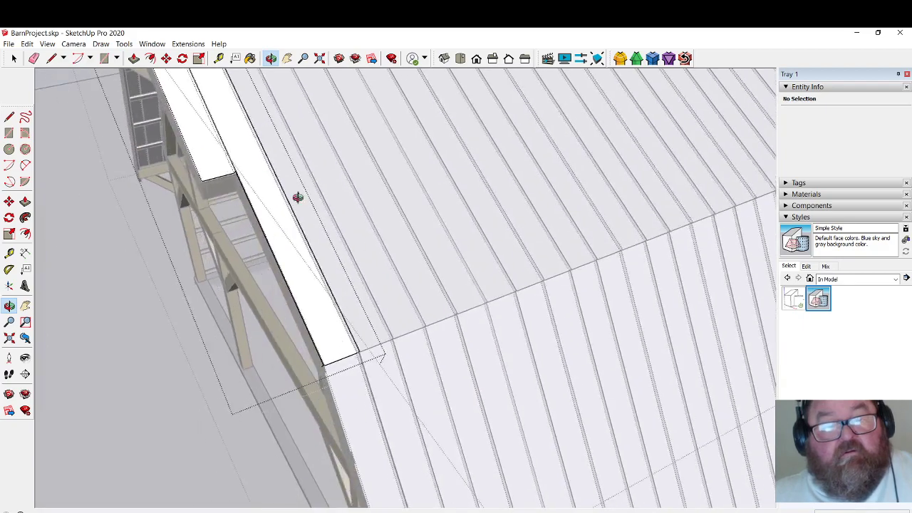
pyautogui.scroll(6, 298, 197)
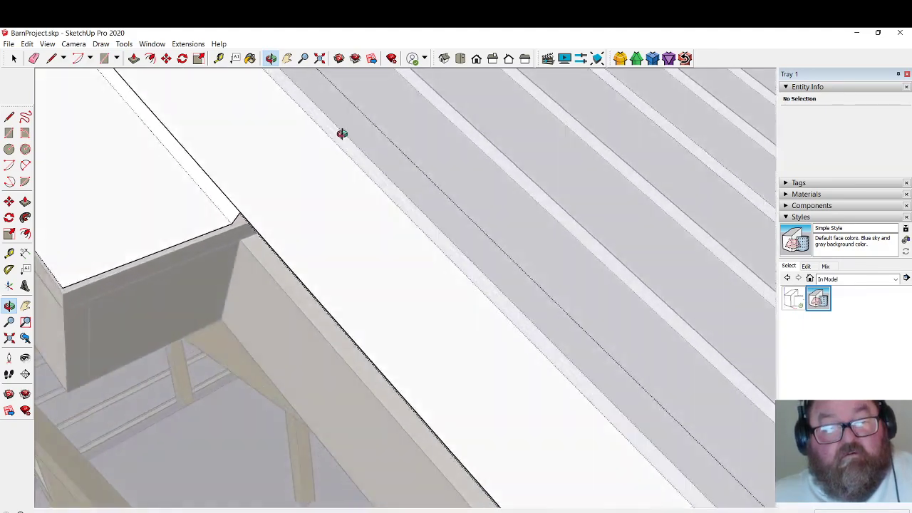
pyautogui.scroll(-6, 342, 133)
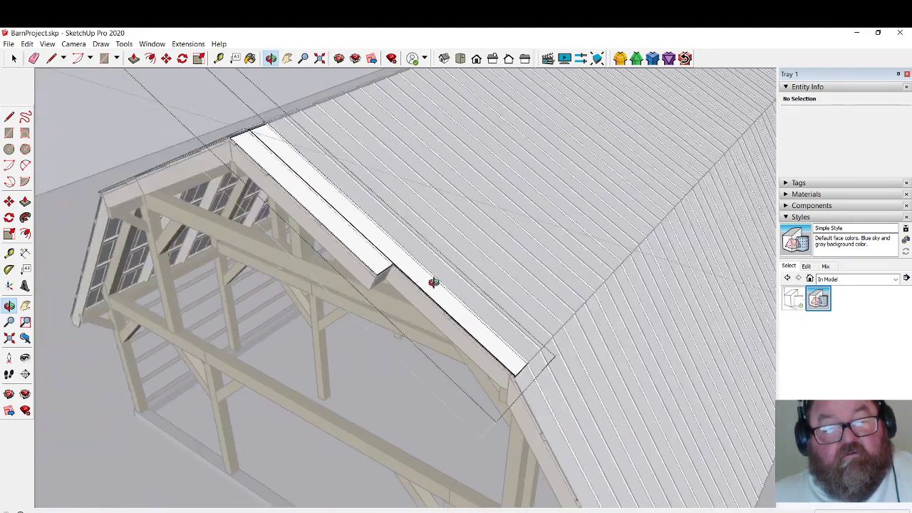
pyautogui.moveTo(303, 182); pyautogui.dragTo(528, 206)
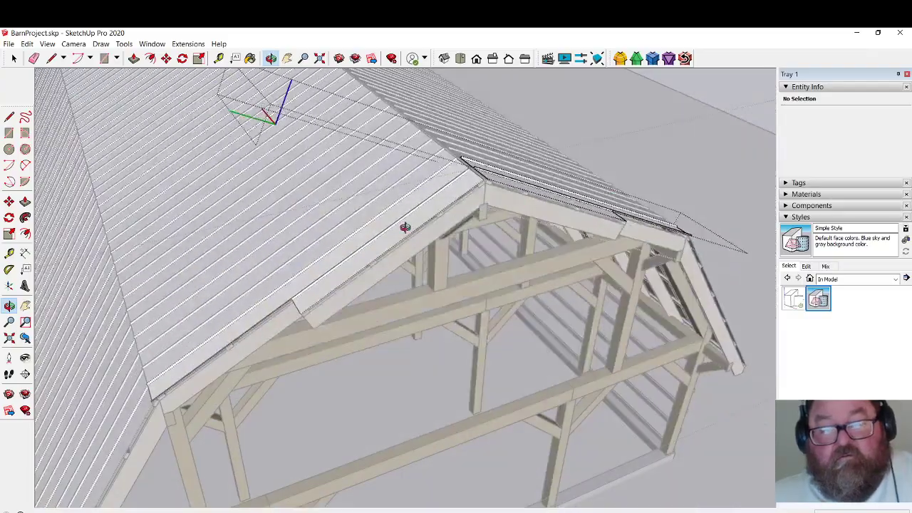
pyautogui.moveTo(404, 227); pyautogui.dragTo(248, 358)
pyautogui.scroll(3, 302, 301)
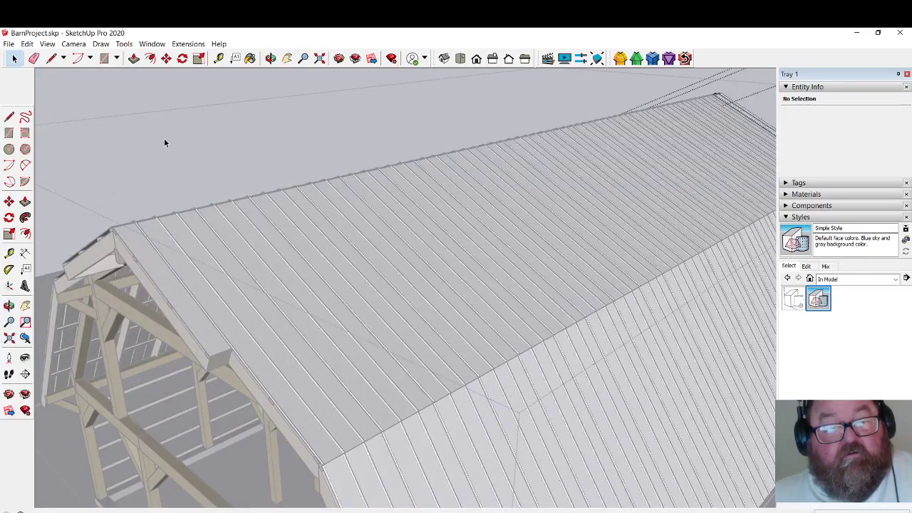
pyautogui.scroll(-5, 214, 153)
pyautogui.scroll(2, 178, 143)
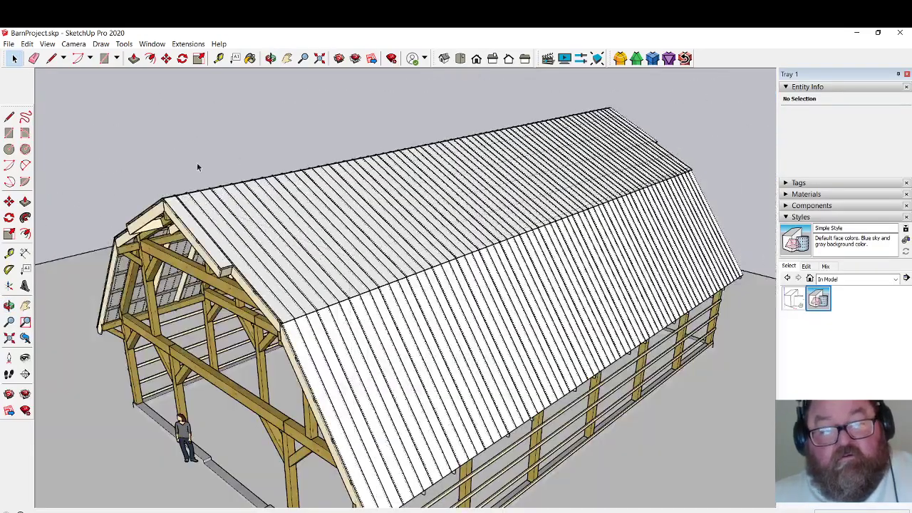
# Examine the gable corner and the eave to see how the lower panels end against the rafters and purlins.
pyautogui.click(270, 59)
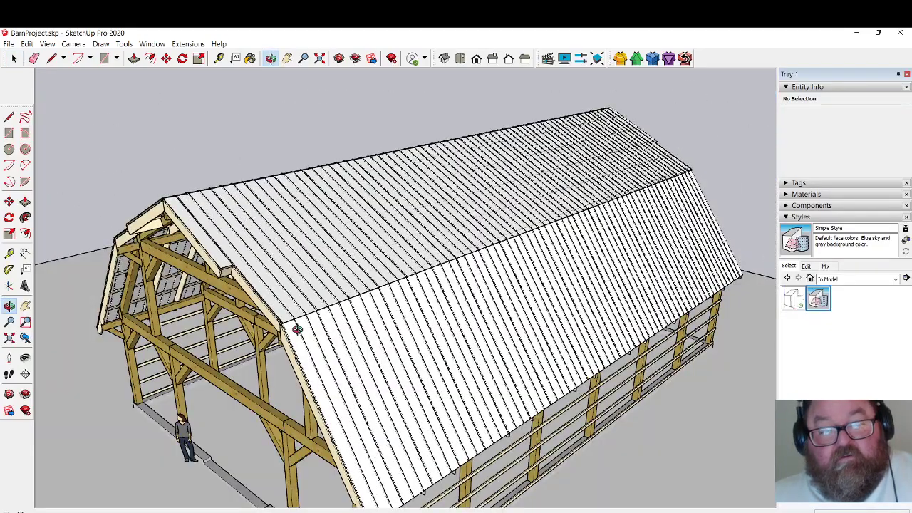
pyautogui.scroll(6, 292, 324)
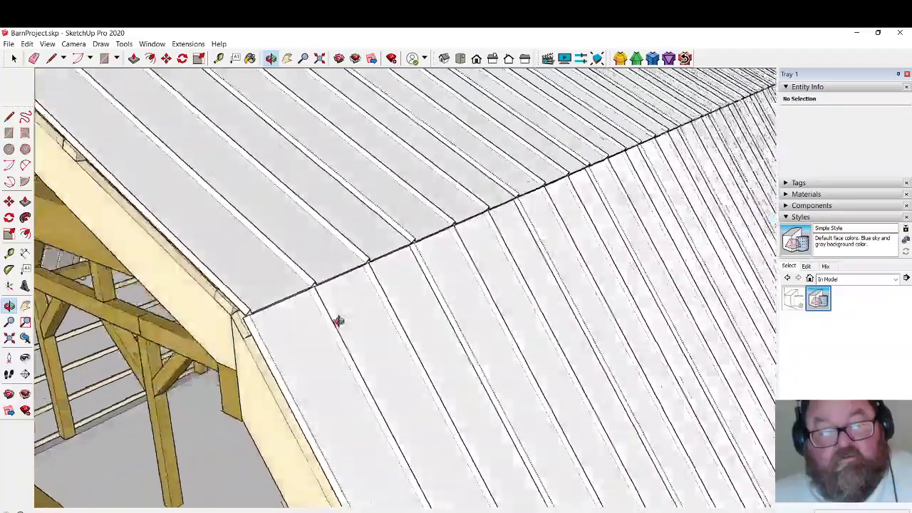
pyautogui.moveTo(339, 320); pyautogui.dragTo(442, 315)
pyautogui.scroll(-5, 294, 286)
pyautogui.moveTo(301, 290); pyautogui.dragTo(439, 367)
pyautogui.moveTo(516, 449); pyautogui.dragTo(356, 422)
pyautogui.scroll(3, 355, 423)
pyautogui.scroll(6, 356, 417)
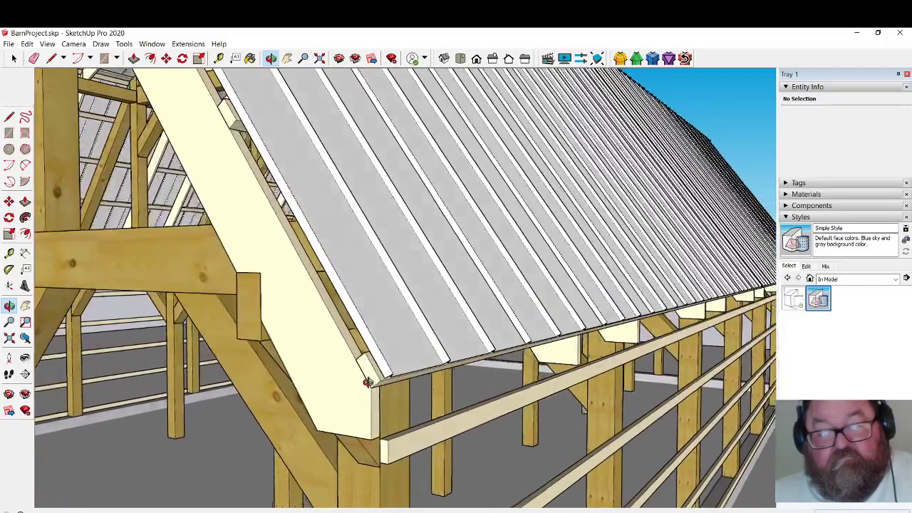
pyautogui.moveTo(368, 383); pyautogui.dragTo(371, 384)
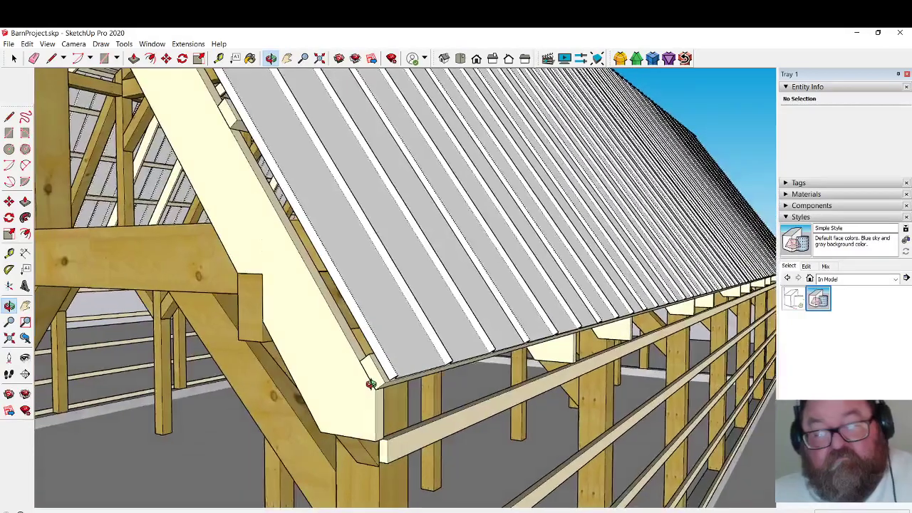
# Open the lower roof panel inside the group and move its bottom edges down along the roof slope to extend it at the eave.
pyautogui.click(12, 58)
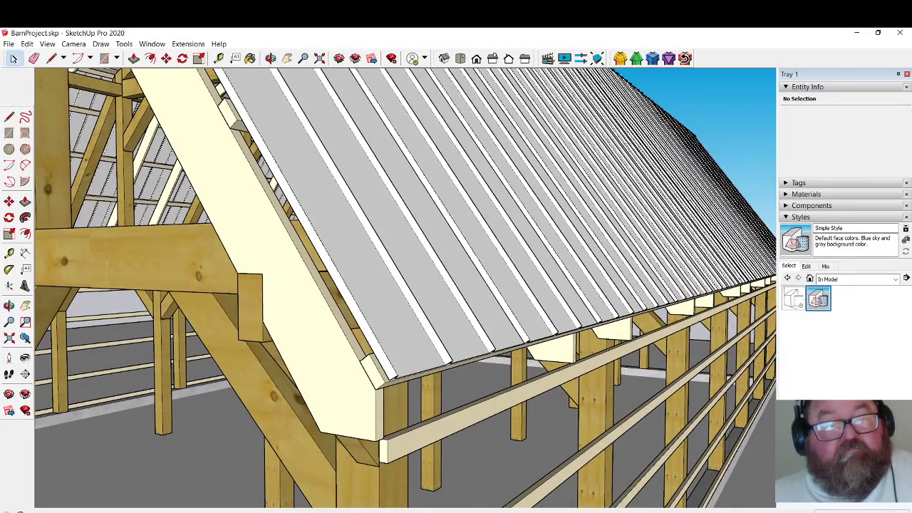
pyautogui.click(328, 248)
pyautogui.doubleClick(327, 248)
pyautogui.moveTo(309, 274); pyautogui.dragTo(553, 408)
pyautogui.scroll(2, 392, 384)
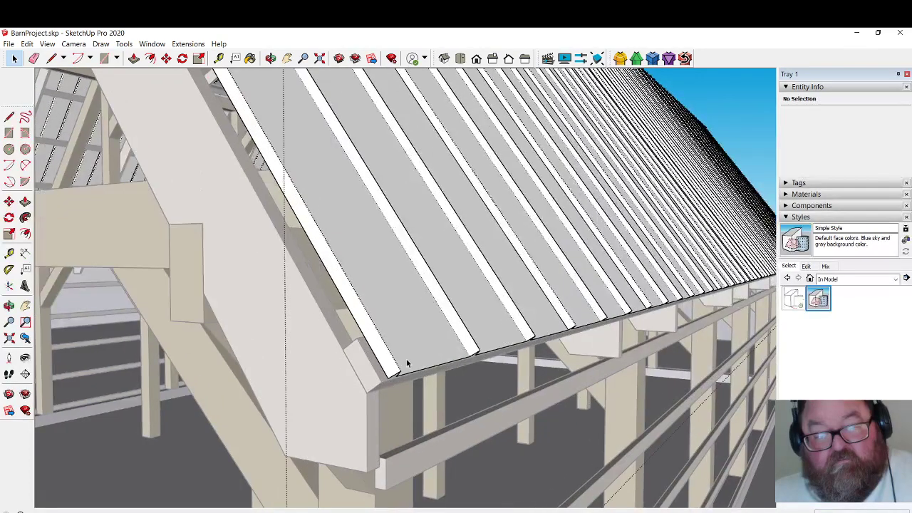
pyautogui.doubleClick(407, 364)
pyautogui.moveTo(310, 253); pyautogui.dragTo(609, 390)
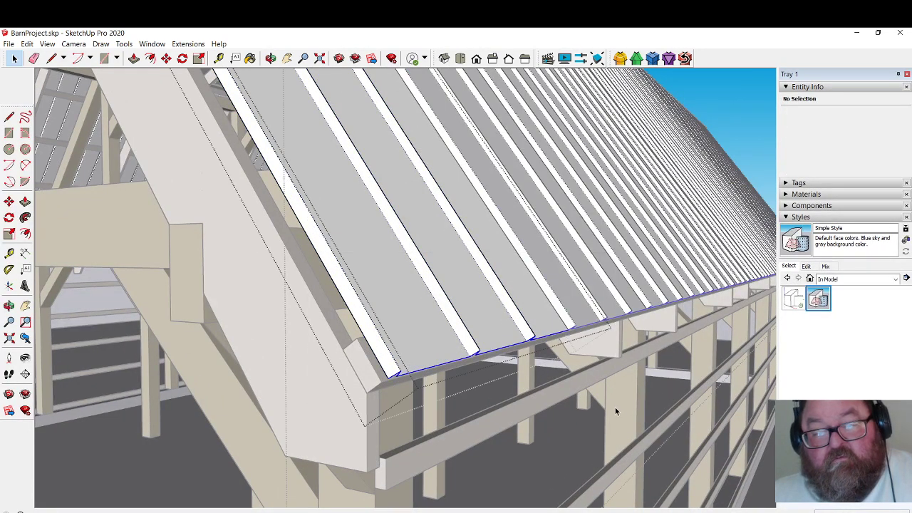
pyautogui.click(165, 58)
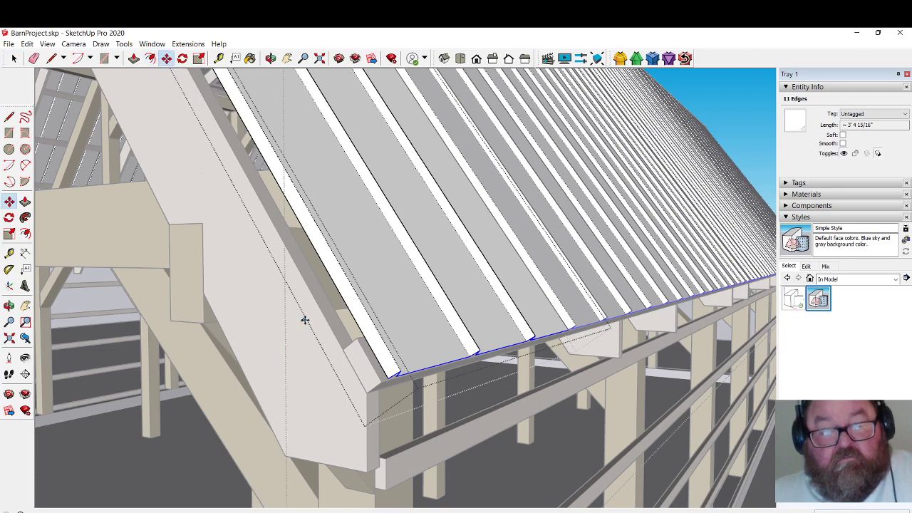
pyautogui.click(307, 323)
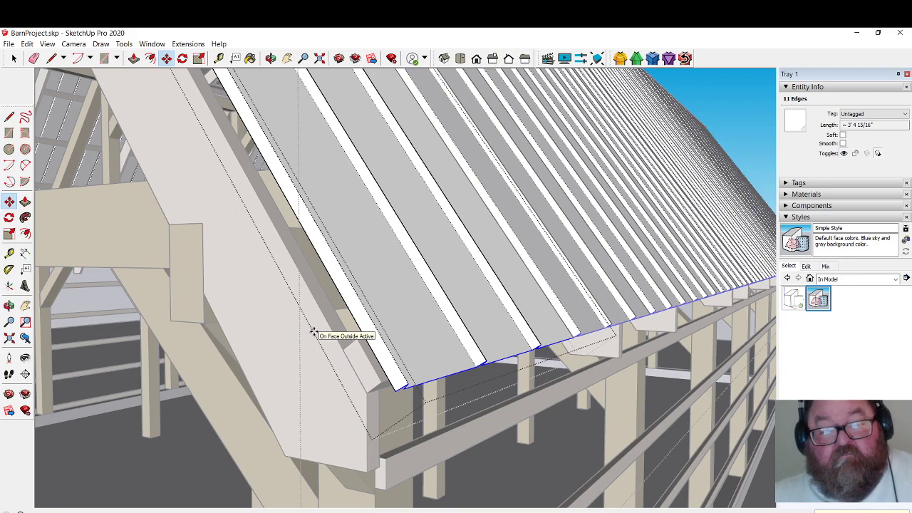
# Open the narrow lower end panel at the opposite gable and move its bottom edges 1" down along the roof slope.
pyautogui.click(14, 58)
pyautogui.moveTo(147, 219); pyautogui.dragTo(158, 344, button='middle')
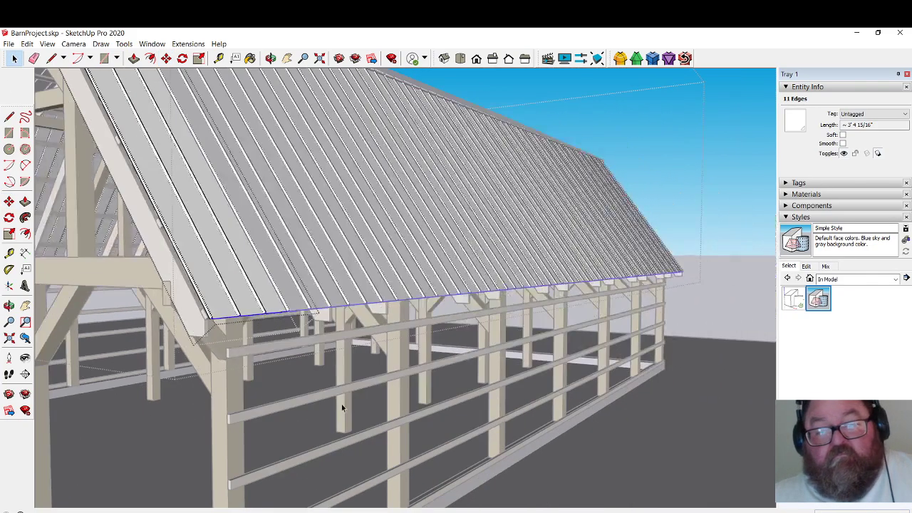
pyautogui.click(270, 57)
pyautogui.moveTo(576, 291); pyautogui.dragTo(266, 356)
pyautogui.scroll(2, 601, 413)
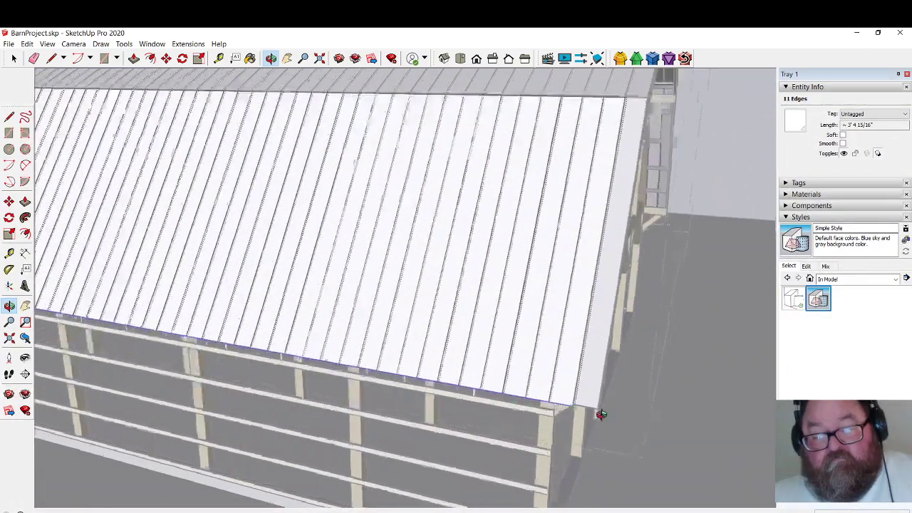
pyautogui.scroll(3, 287, 262)
pyautogui.click(14, 58)
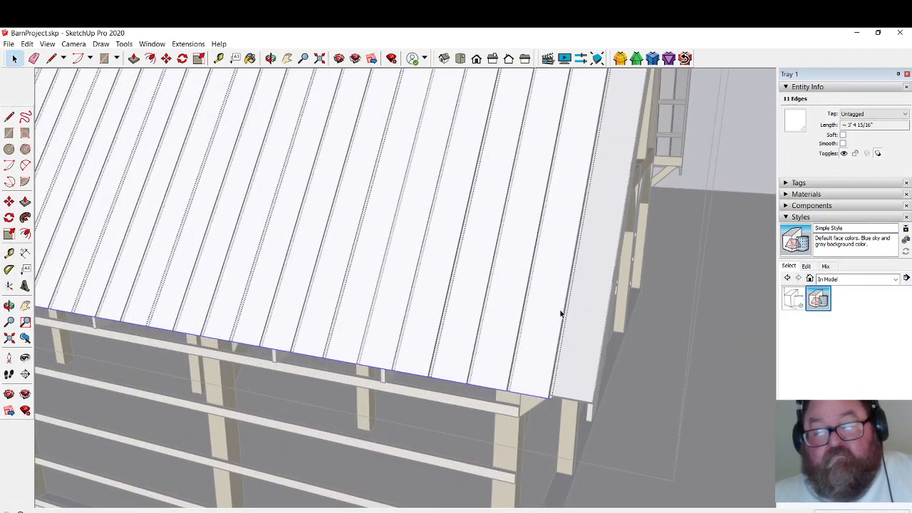
pyautogui.click(584, 310)
pyautogui.doubleClick(584, 313)
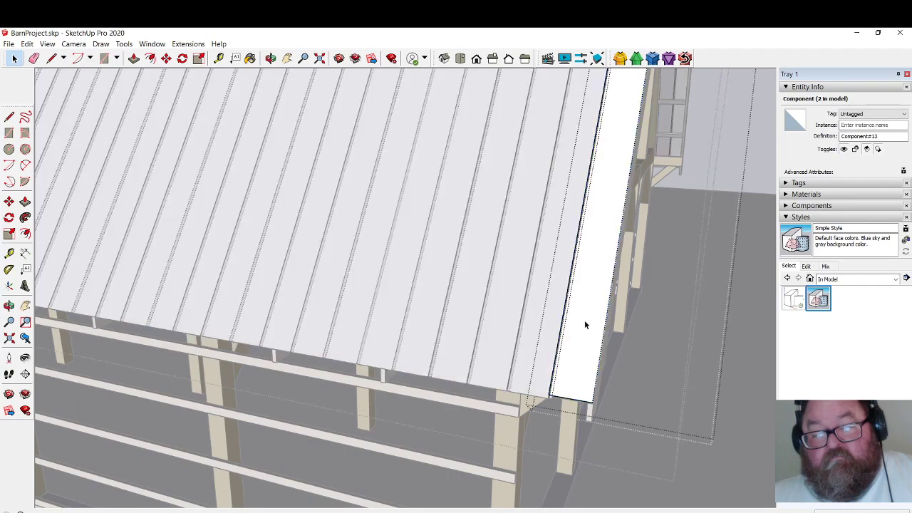
pyautogui.click(271, 58)
pyautogui.moveTo(427, 249); pyautogui.dragTo(378, 276)
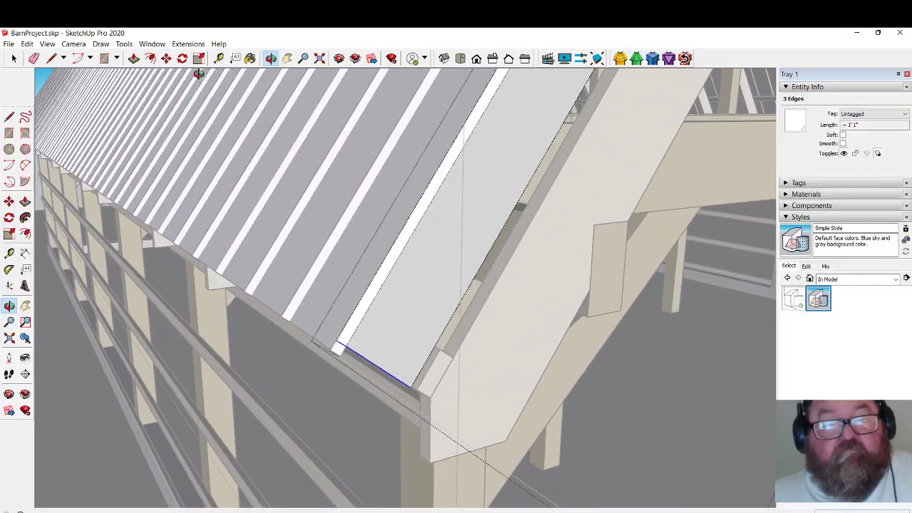
pyautogui.click(165, 59)
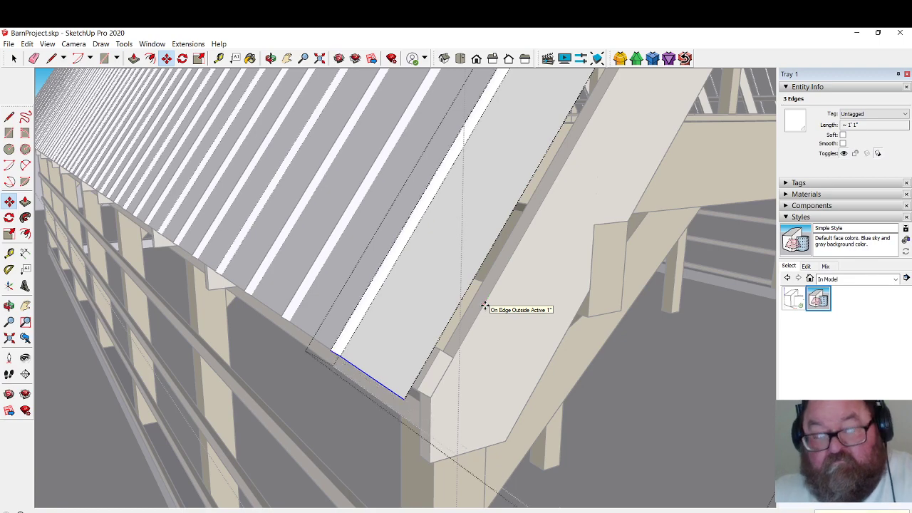
# Examine the lower panel ends at the eave corners on both sides and both gables for matching extensions.
pyautogui.scroll(-10, 485, 307)
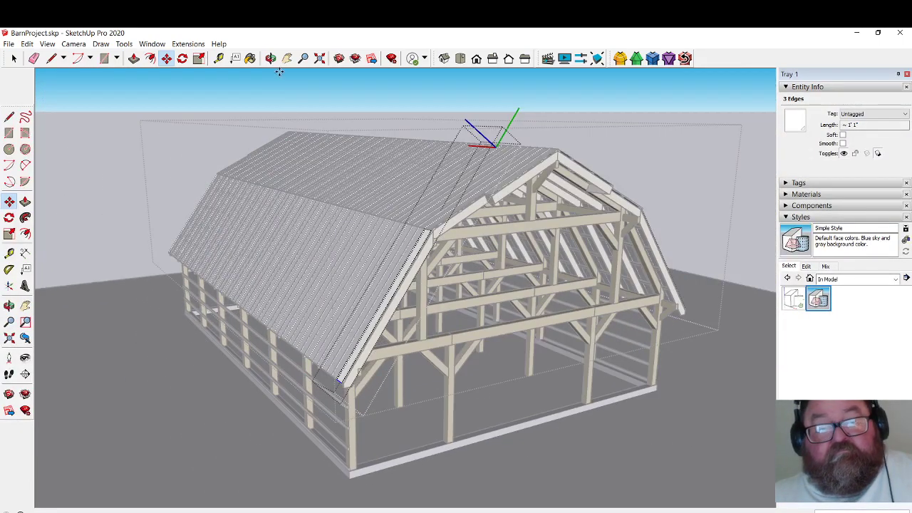
pyautogui.click(271, 59)
pyautogui.moveTo(441, 228); pyautogui.dragTo(325, 341)
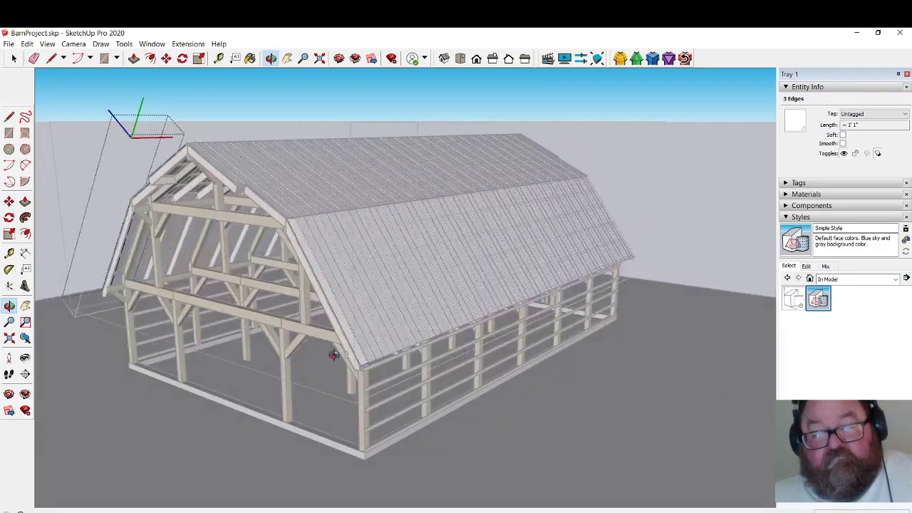
pyautogui.scroll(5, 356, 369)
pyautogui.scroll(5, 356, 370)
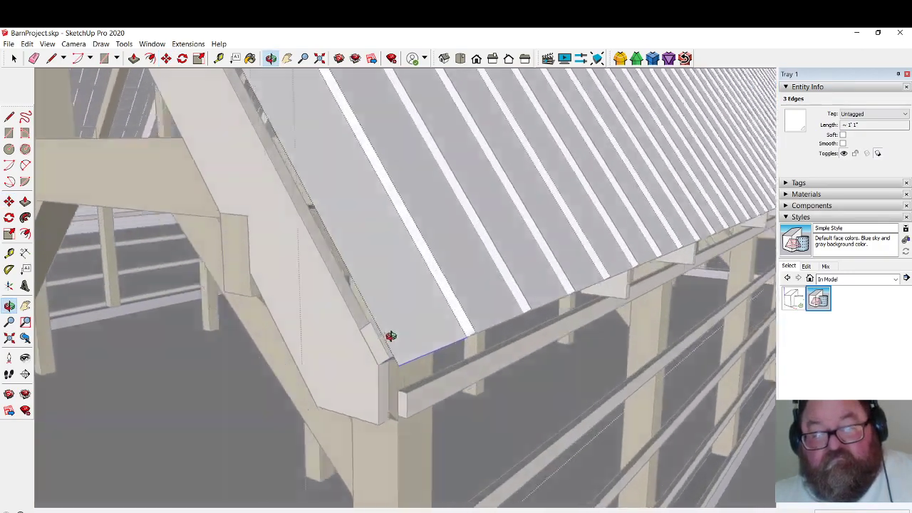
pyautogui.moveTo(390, 335); pyautogui.dragTo(227, 376)
pyautogui.scroll(-10, 227, 376)
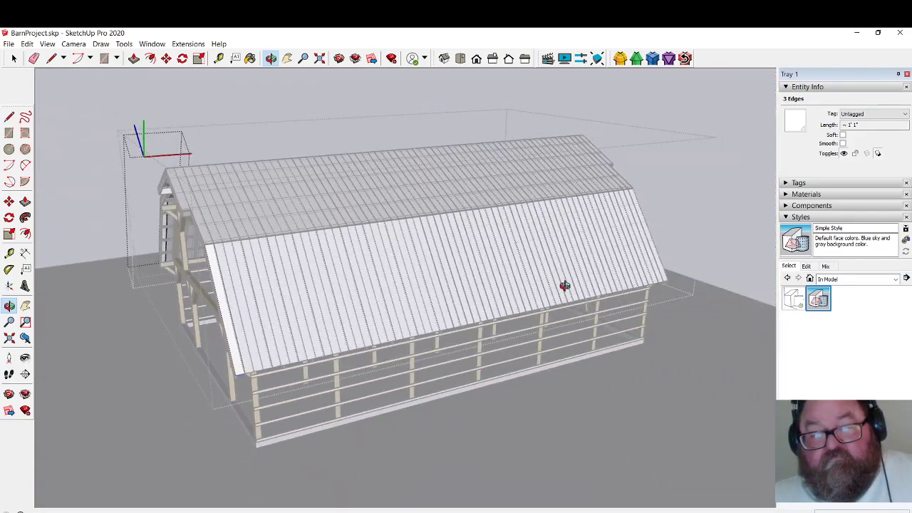
pyautogui.moveTo(554, 285); pyautogui.dragTo(168, 268)
pyautogui.scroll(10, 407, 378)
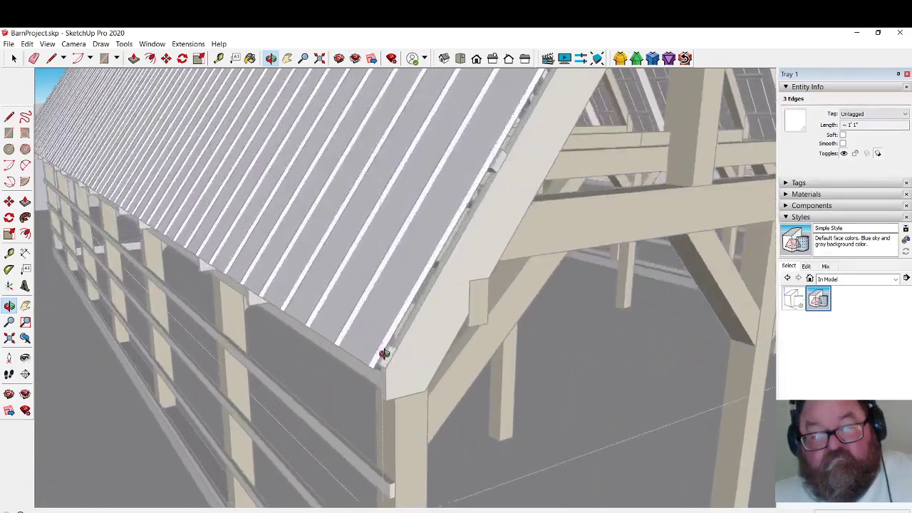
pyautogui.moveTo(383, 354); pyautogui.dragTo(427, 379)
pyautogui.scroll(-10, 525, 427)
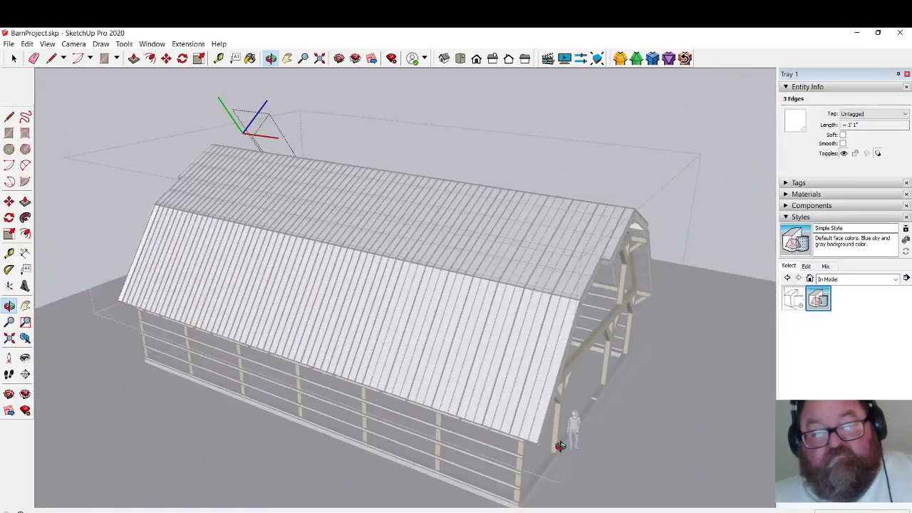
# Close the end panel and the roof panel group, and review the covered roof from the gable end.
pyautogui.click(13, 60)
pyautogui.click(122, 150)
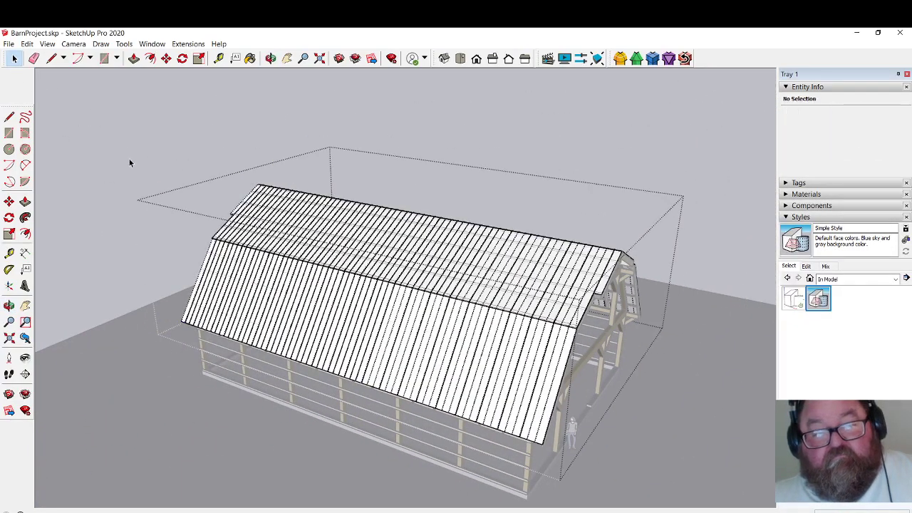
pyautogui.click(270, 60)
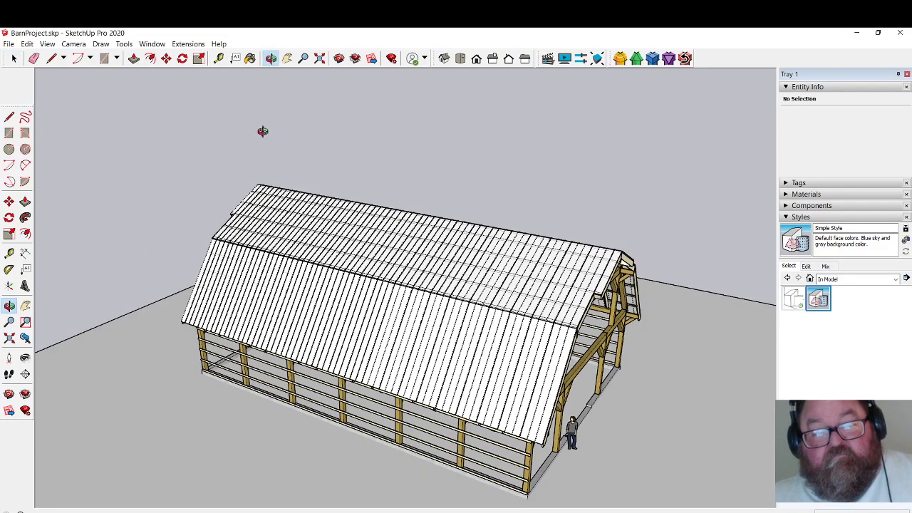
pyautogui.moveTo(542, 421); pyautogui.dragTo(269, 319)
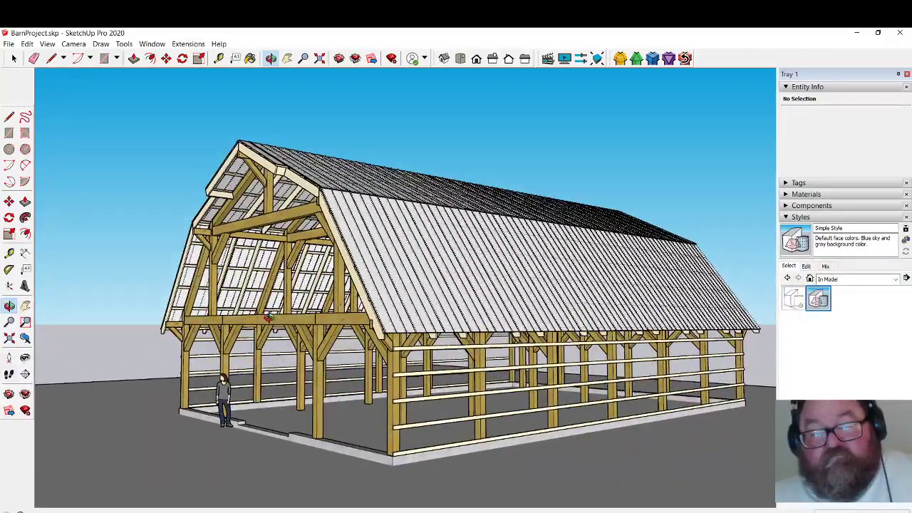
pyautogui.moveTo(342, 316); pyautogui.dragTo(441, 362)
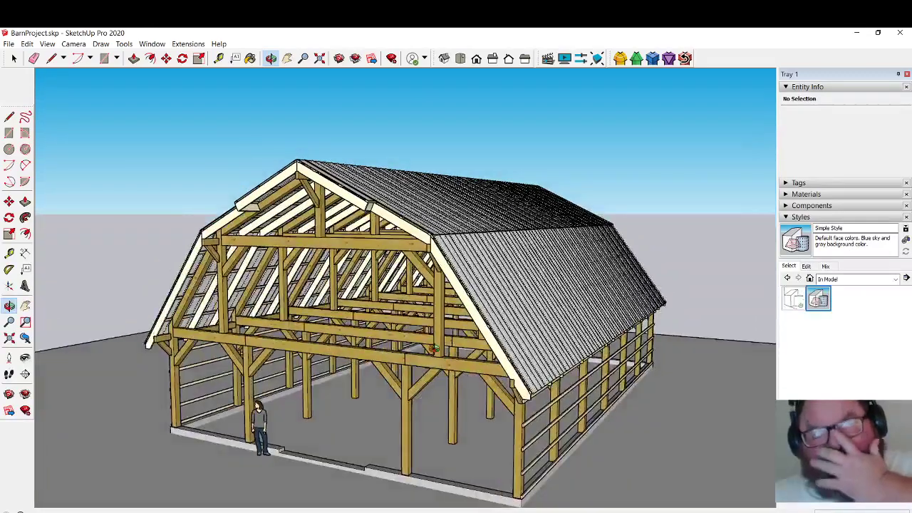
# Turn on the visibility of the Studs 3ft OC tag.
pyautogui.moveTo(282, 344); pyautogui.dragTo(362, 347)
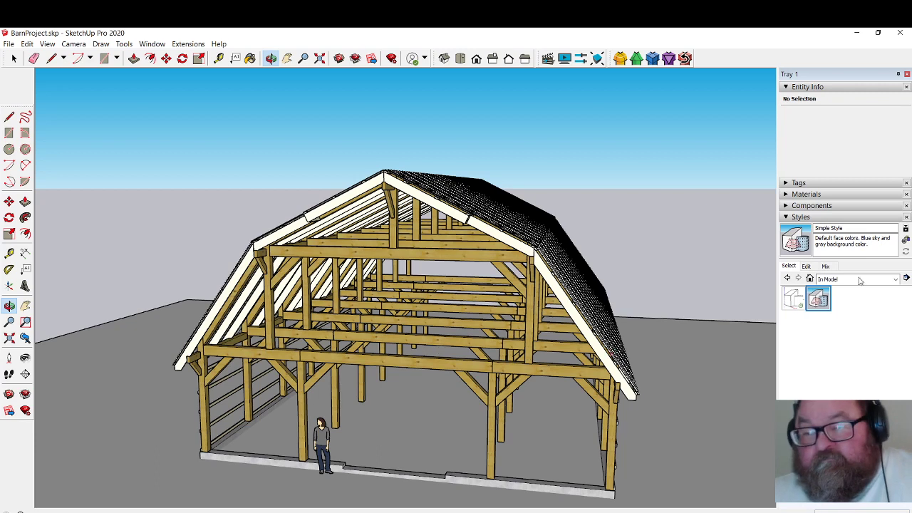
pyautogui.click(785, 87)
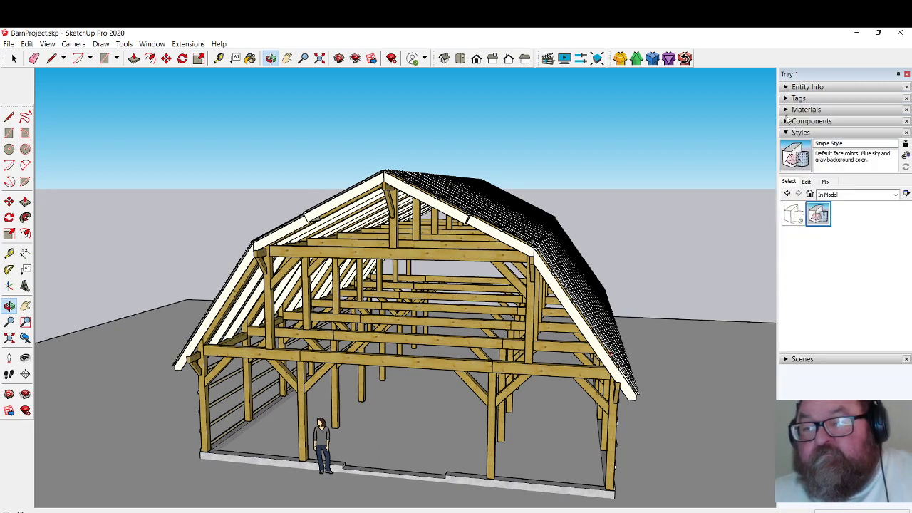
pyautogui.click(785, 98)
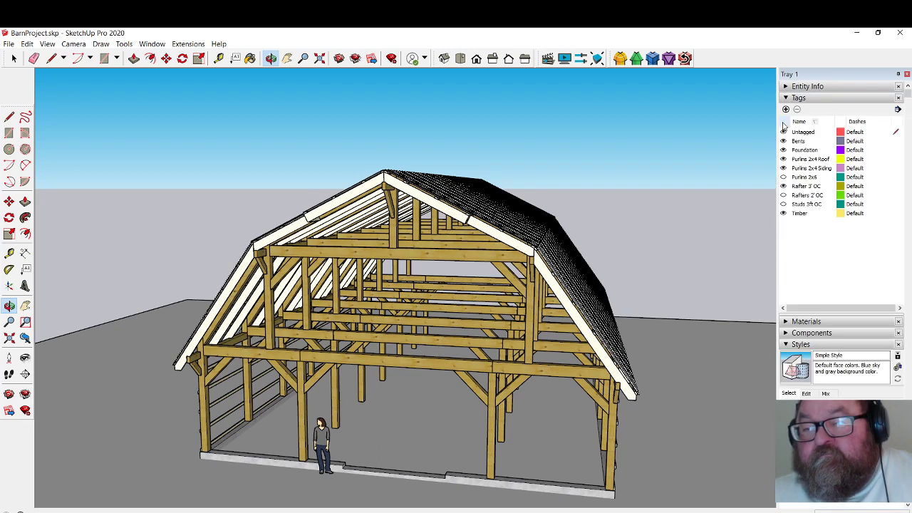
pyautogui.click(784, 205)
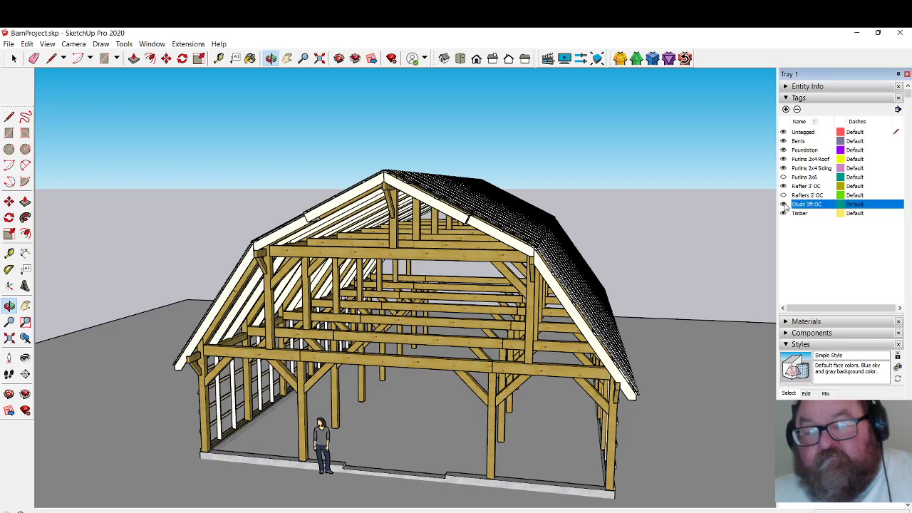
# Copy the side wall's first stud onto the gable foundation at the near edge of the door opening.
pyautogui.moveTo(289, 362); pyautogui.dragTo(199, 401)
pyautogui.scroll(8, 199, 401)
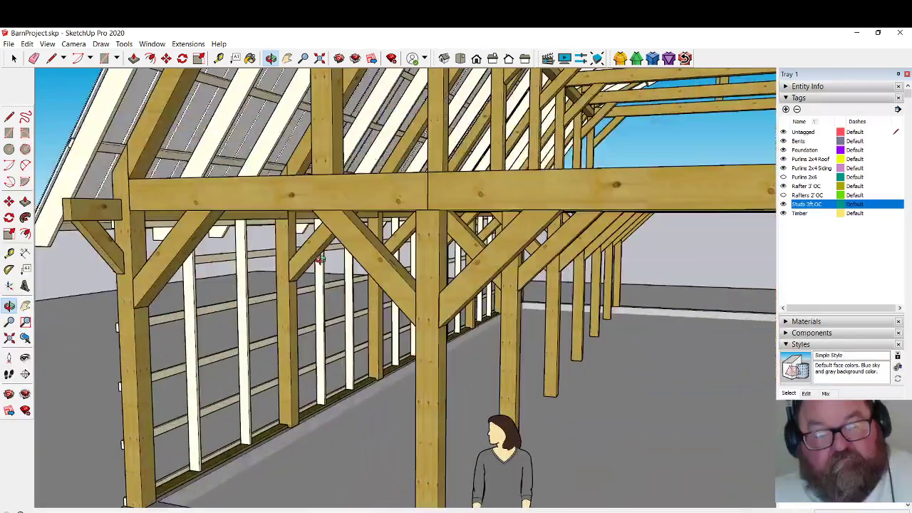
pyautogui.scroll(-3, 321, 260)
pyautogui.click(14, 60)
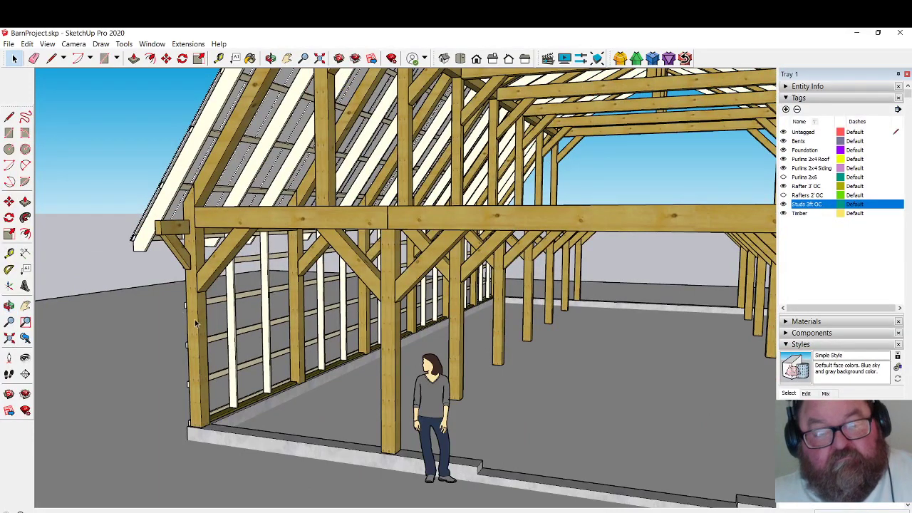
pyautogui.click(231, 310)
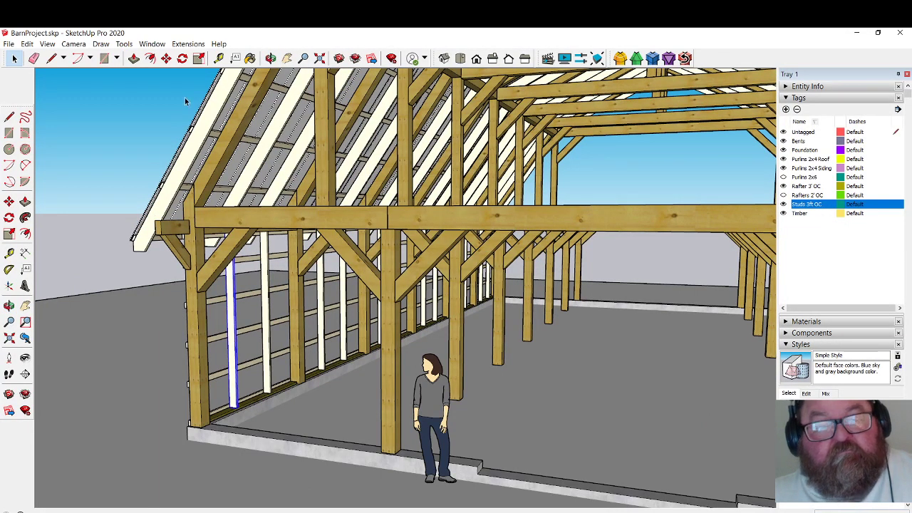
pyautogui.click(166, 58)
pyautogui.scroll(-2, 200, 335)
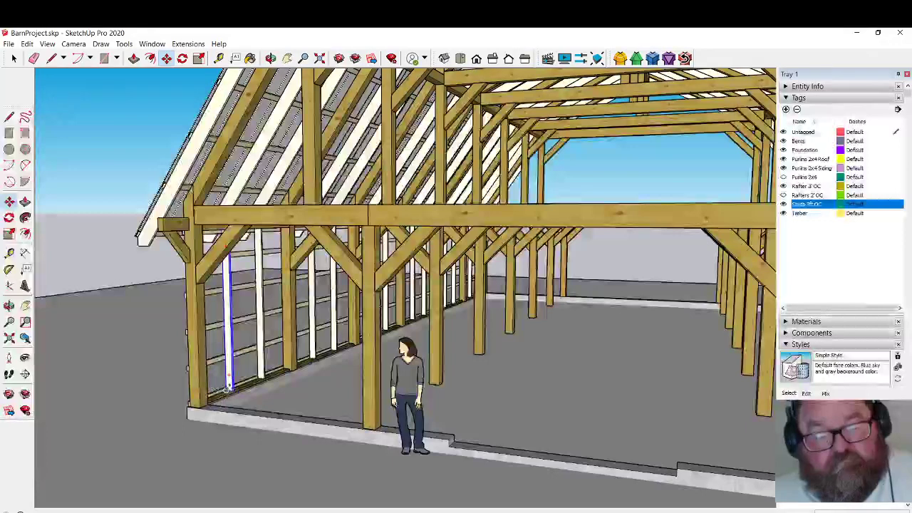
pyautogui.click(227, 390)
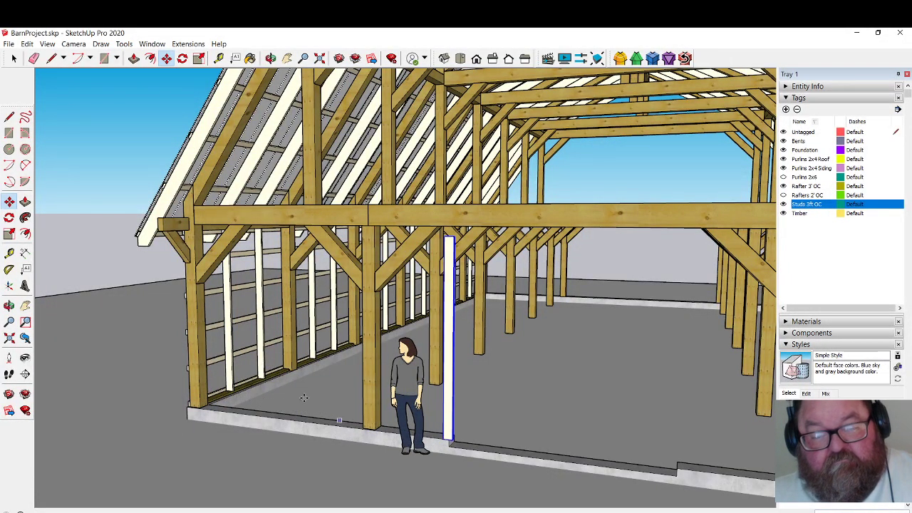
# Copy the side wall's first bottom plate onto the gable foundation beside the copied stud.
pyautogui.click(13, 57)
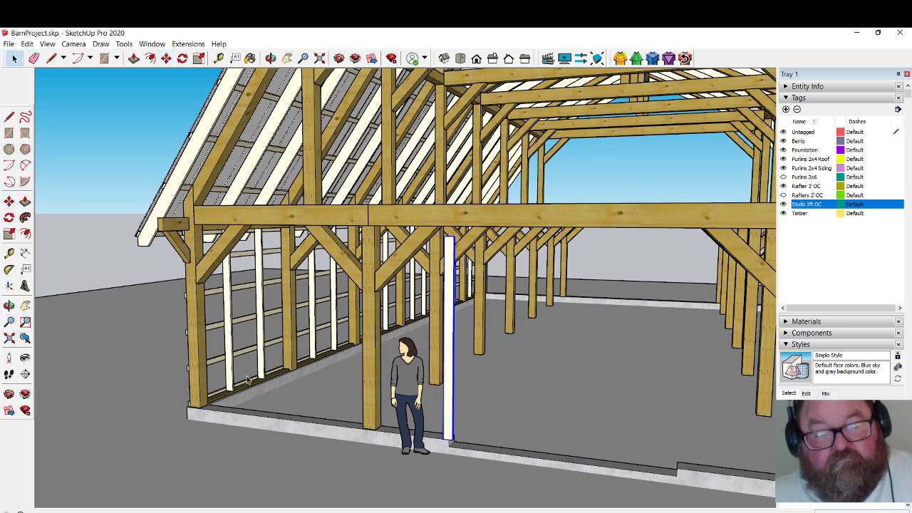
pyautogui.click(247, 382)
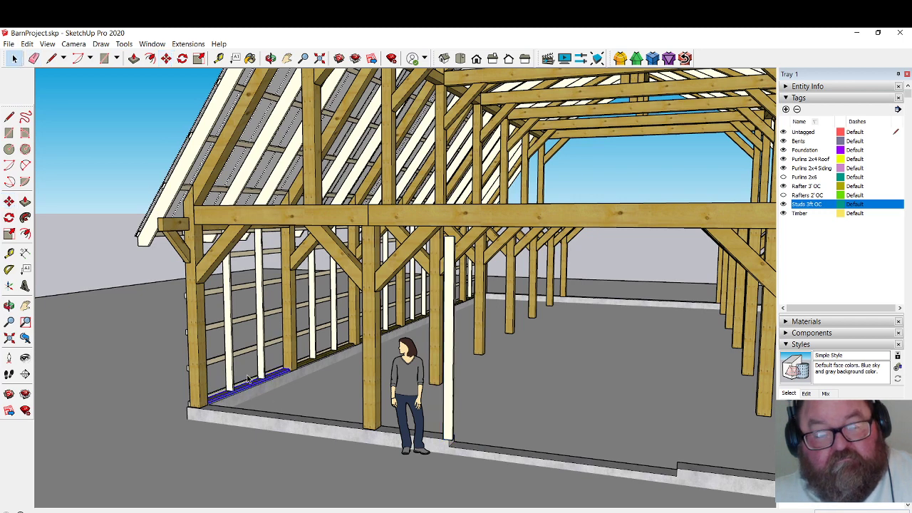
pyautogui.click(167, 59)
pyautogui.click(204, 404)
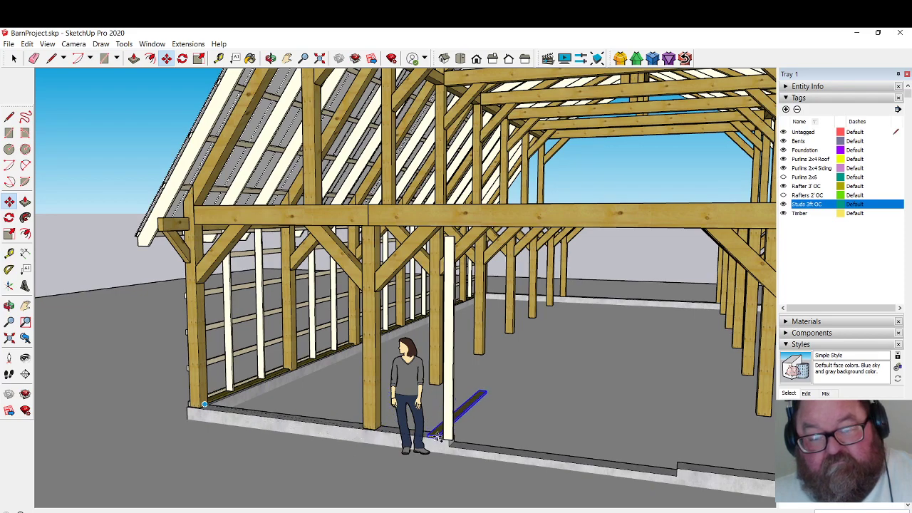
pyautogui.scroll(4, 435, 437)
pyautogui.scroll(5, 450, 440)
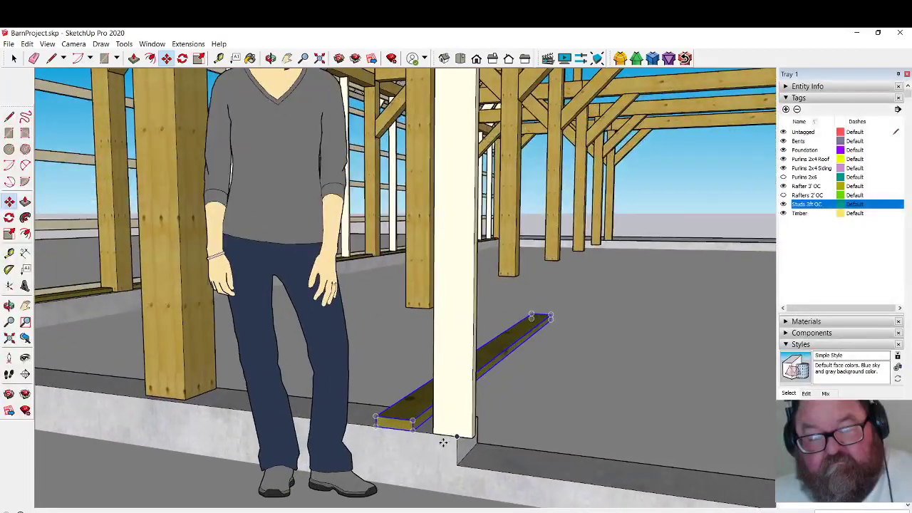
pyautogui.click(435, 438)
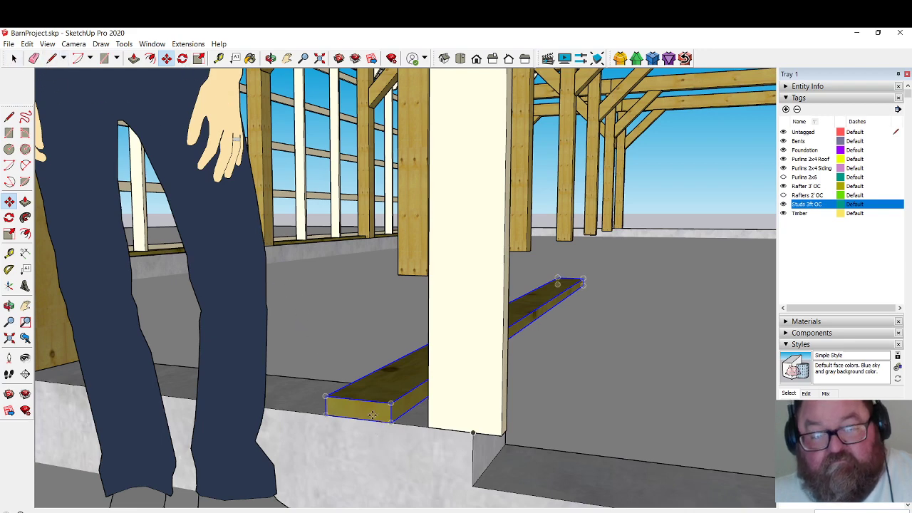
# Rotate the copied bottom plate a quarter turn about its front corner to run along the gable foundation.
pyautogui.click(271, 59)
pyautogui.moveTo(441, 326); pyautogui.dragTo(438, 435)
pyautogui.click(182, 59)
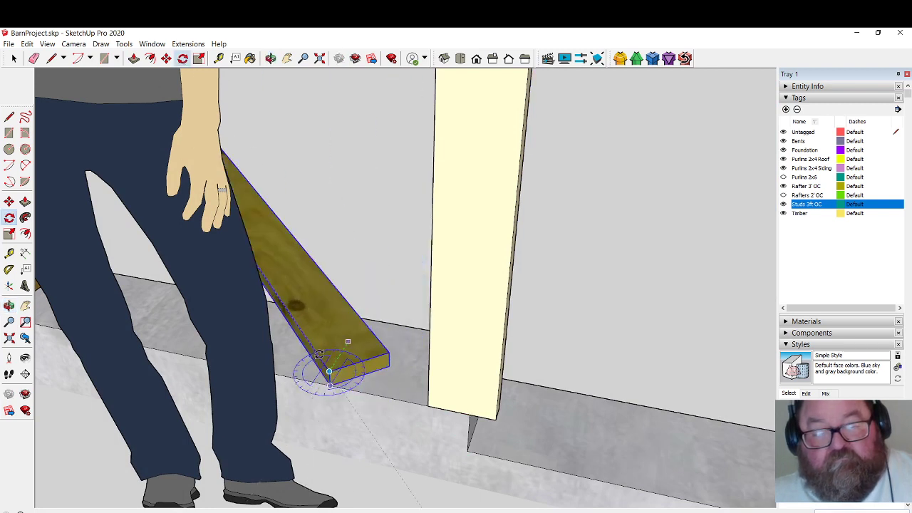
pyautogui.click(309, 364)
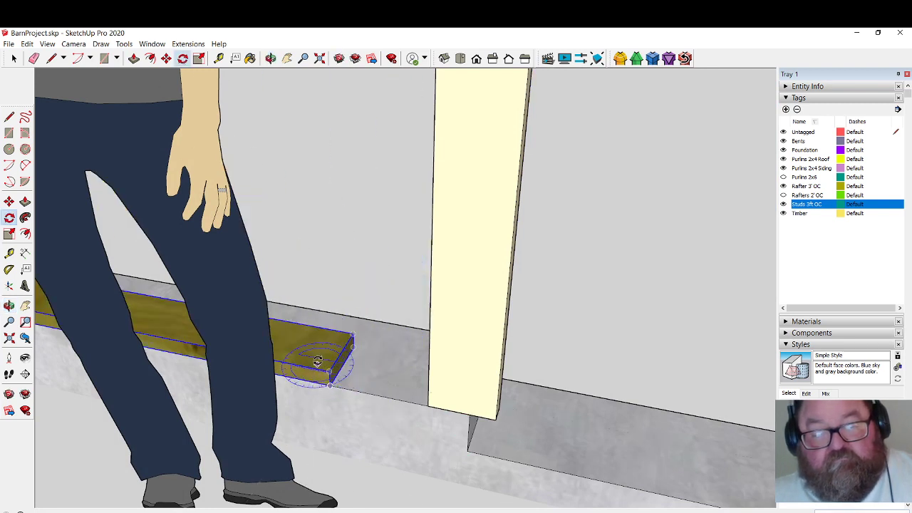
# Move the bottom plate by its end corner to the foundation's corner at the door opening.
pyautogui.click(166, 60)
pyautogui.click(329, 385)
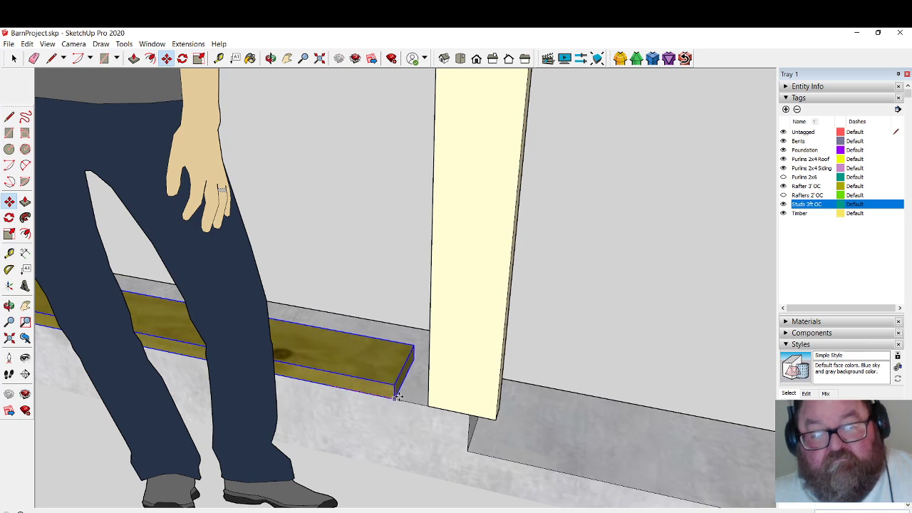
pyautogui.click(469, 418)
pyautogui.scroll(-2, 564, 438)
pyautogui.scroll(-3, 564, 438)
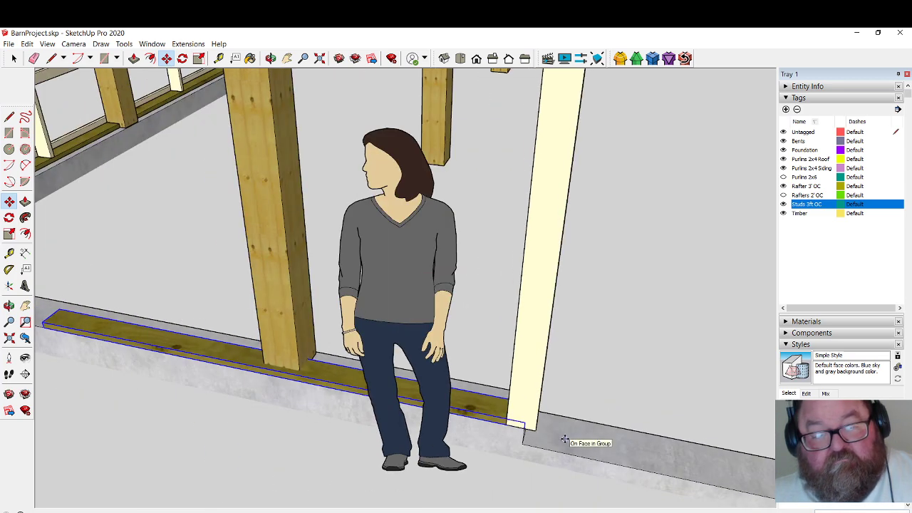
pyautogui.click(274, 60)
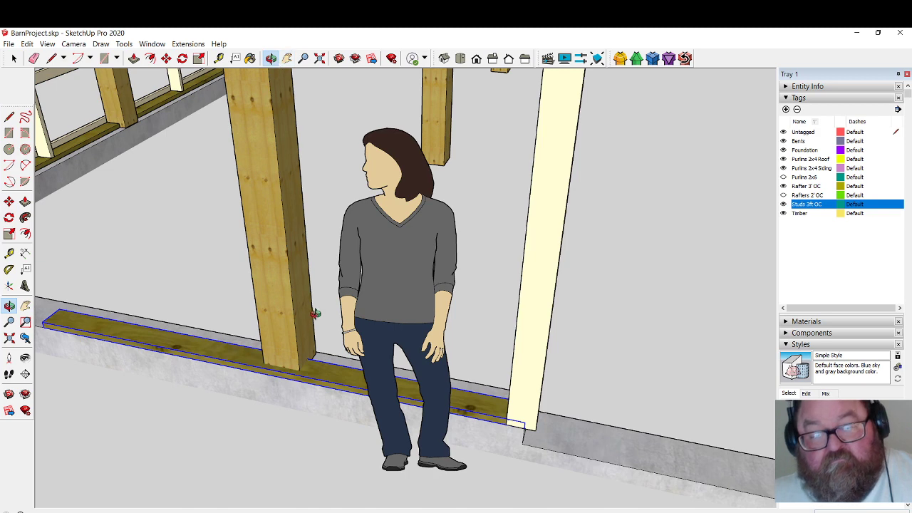
pyautogui.scroll(3, 292, 377)
pyautogui.scroll(-3, 384, 387)
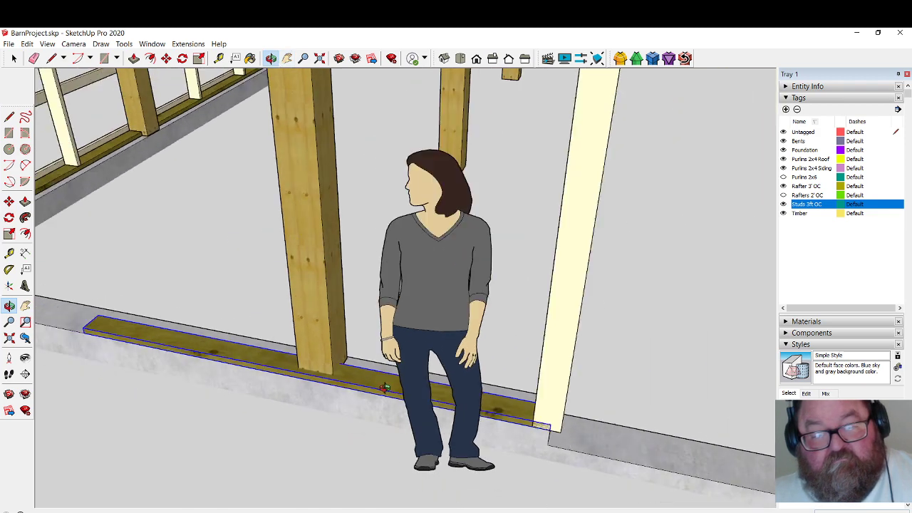
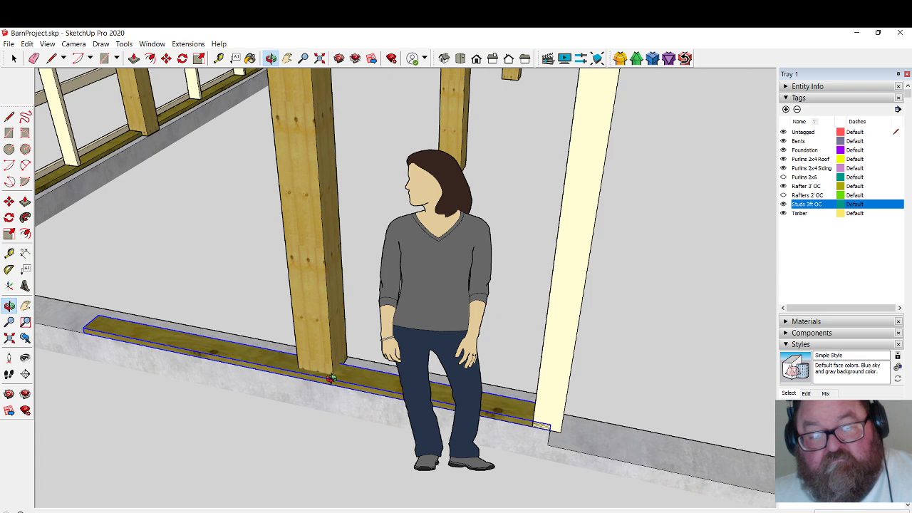
# Move the bottom plate 1" inward along the green axis from the foundation's outer edge.
pyautogui.scroll(5, 324, 376)
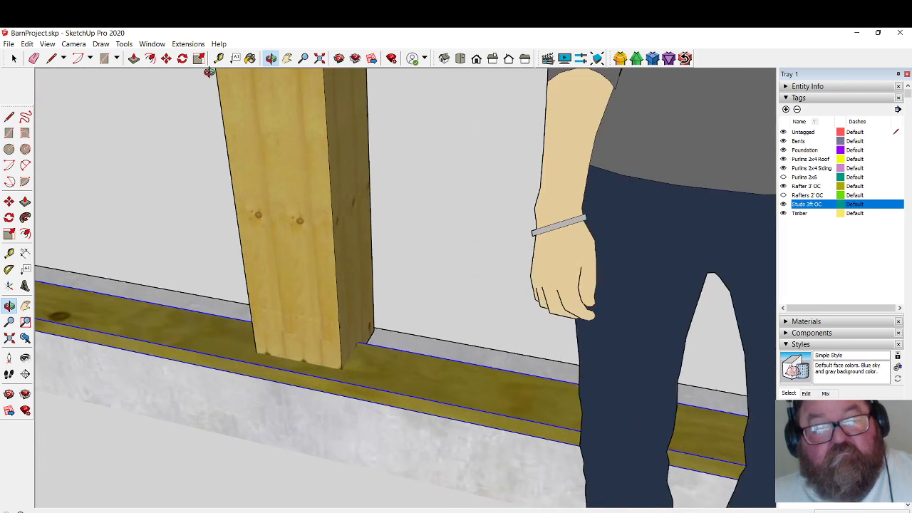
pyautogui.click(166, 59)
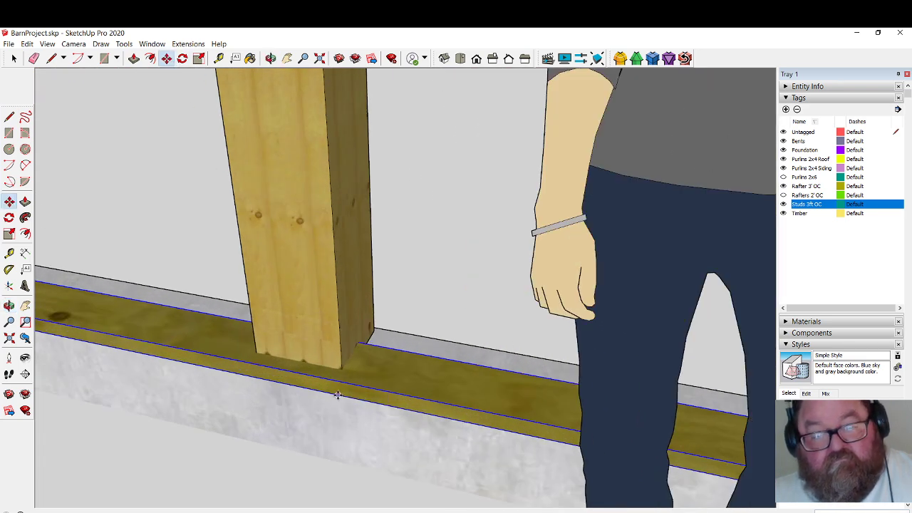
pyautogui.moveTo(338, 383); pyautogui.dragTo(342, 375)
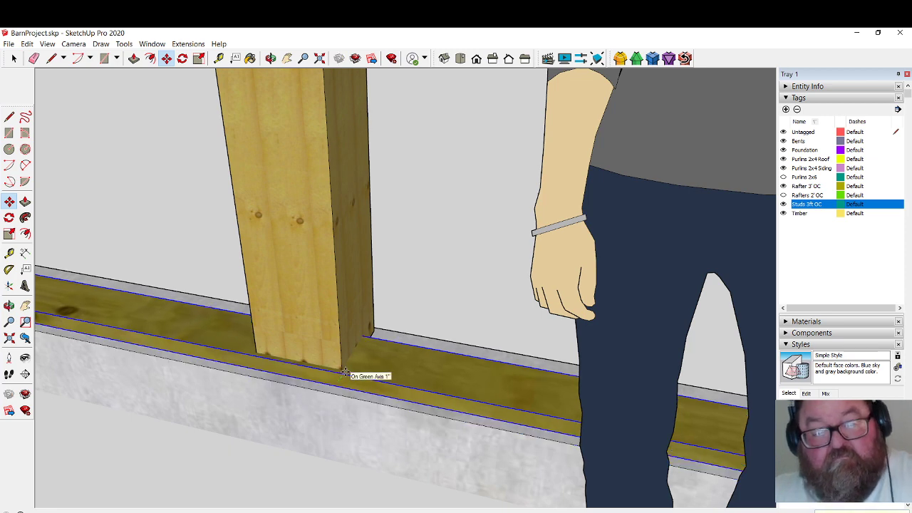
pyautogui.scroll(-5, 342, 373)
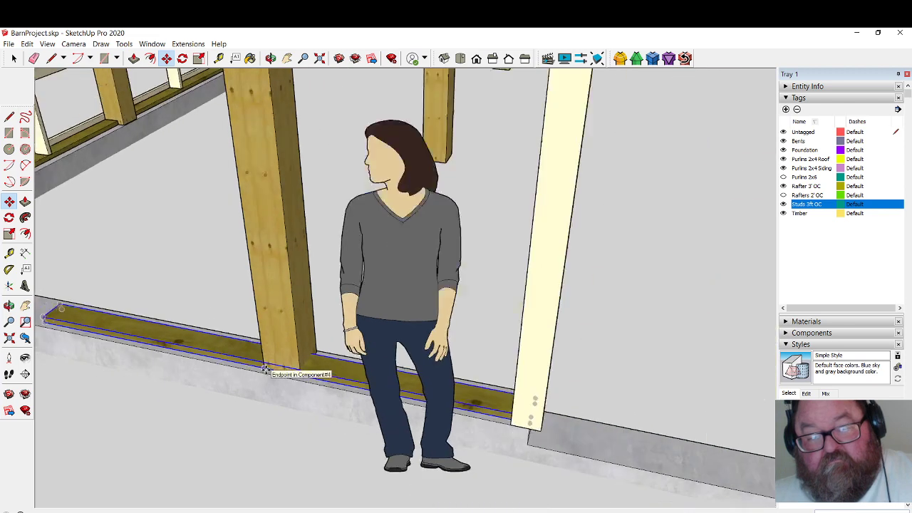
pyautogui.scroll(-2, 265, 369)
pyautogui.scroll(4, 491, 427)
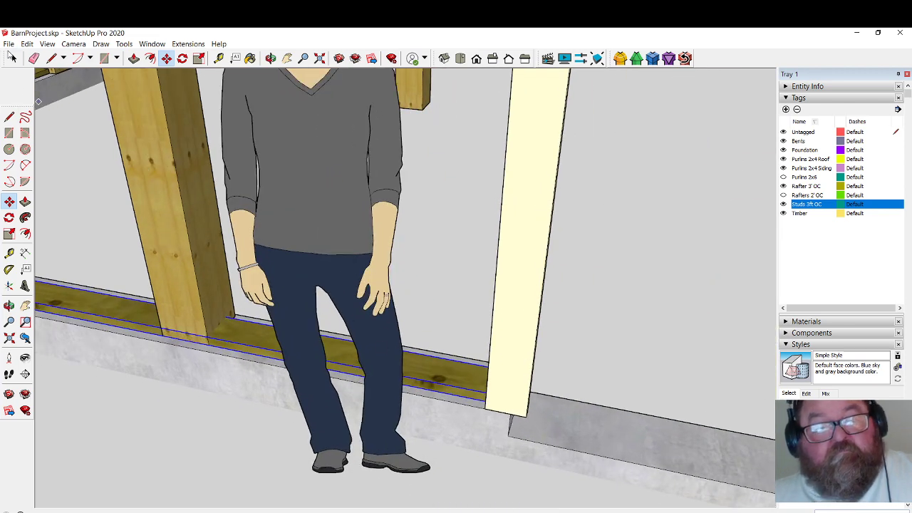
# Make the copied stud at the door opening a unique component.
pyautogui.press('space')
pyautogui.click(521, 275)
pyautogui.rightClick(520, 276)
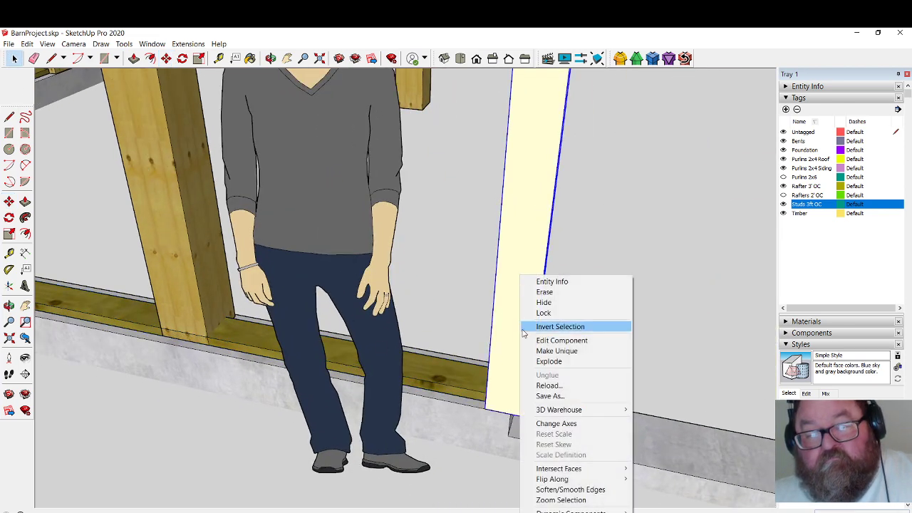
pyautogui.click(530, 350)
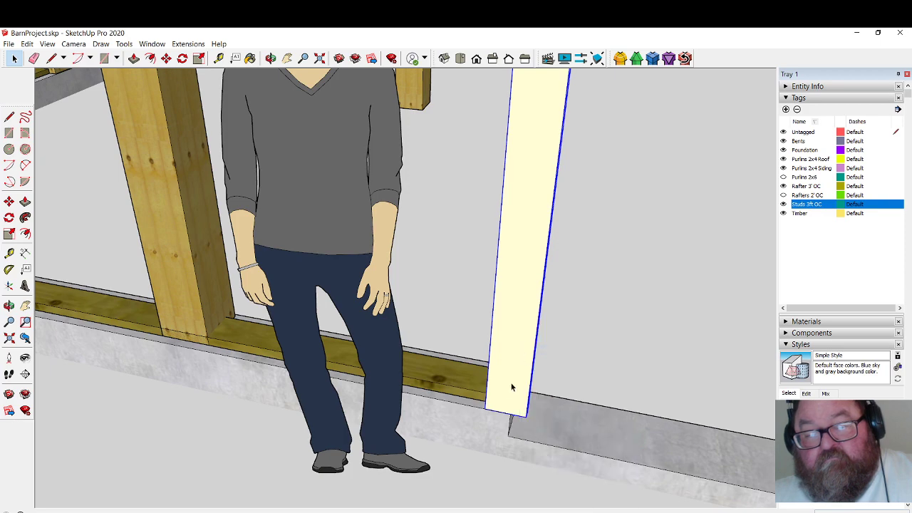
pyautogui.scroll(-6, 511, 387)
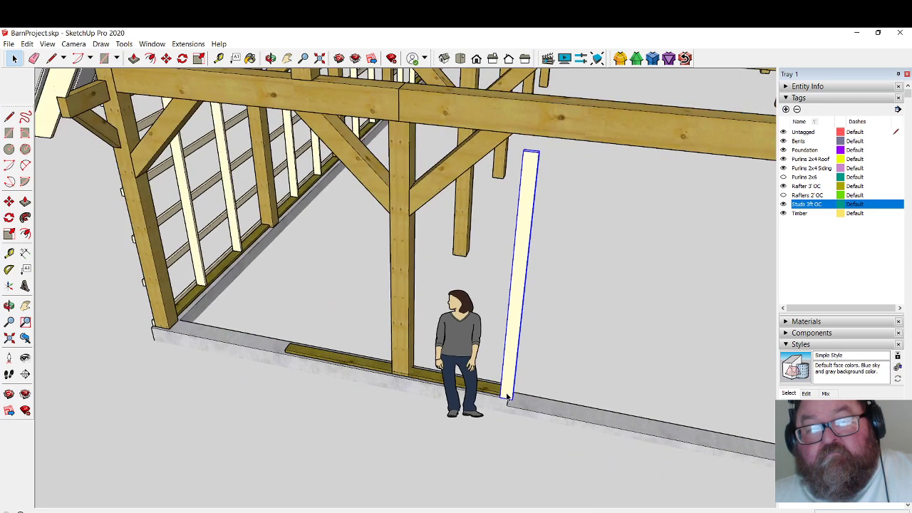
# Move the unique stud by its bottom corner onto the top corner of the bottom plate at the door opening.
pyautogui.scroll(8, 507, 396)
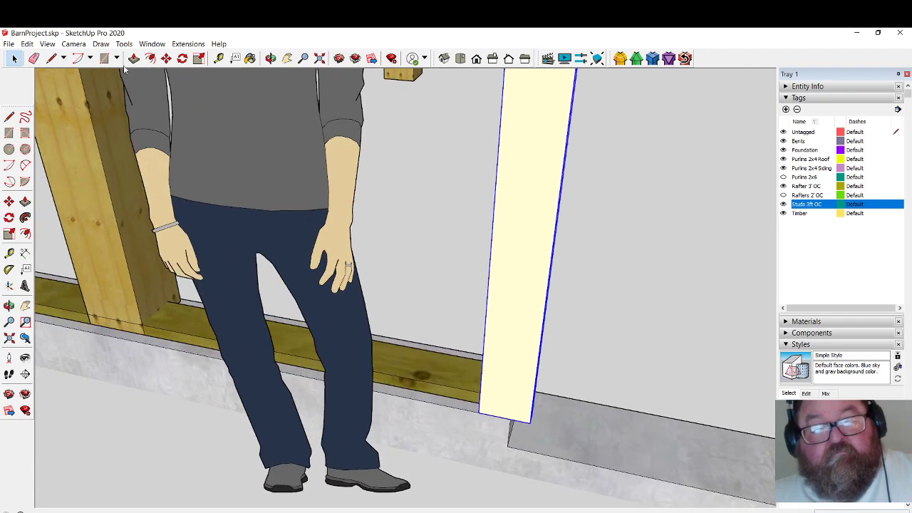
pyautogui.click(166, 58)
pyautogui.click(523, 421)
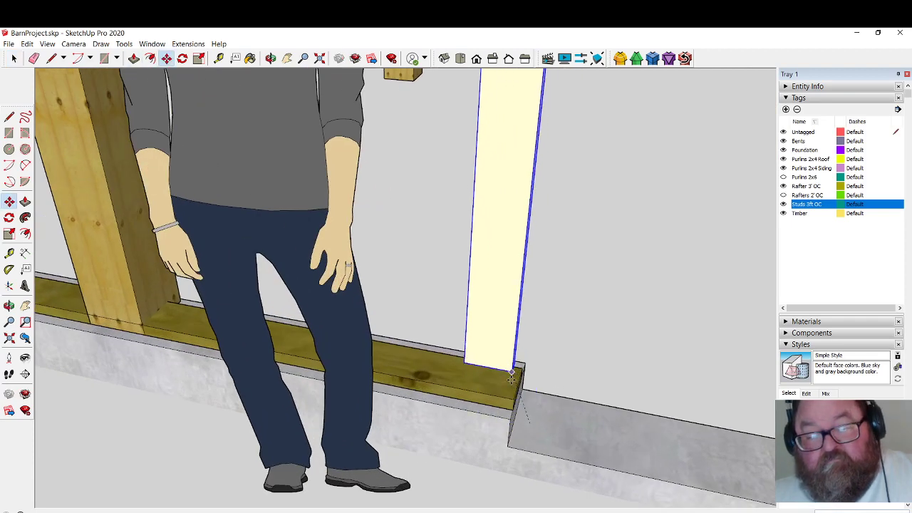
pyautogui.click(513, 399)
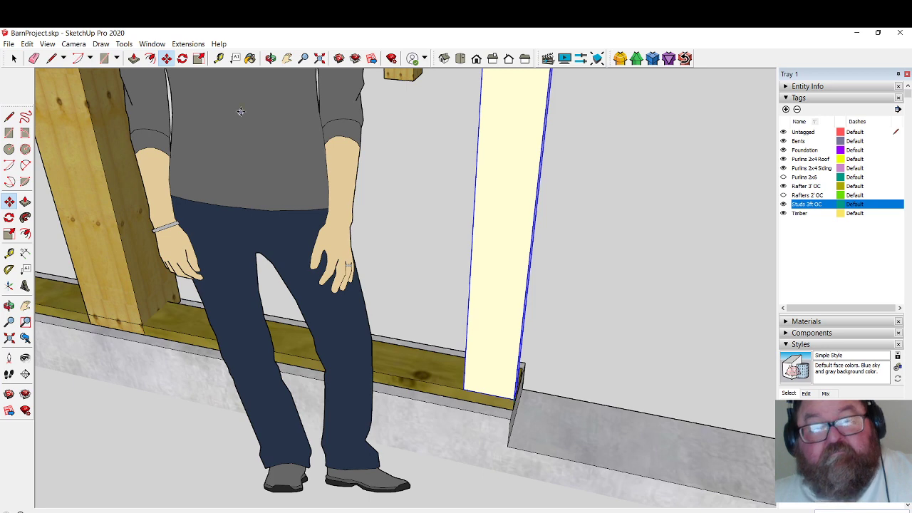
# Rotate the stud a quarter turn about the vertical axis so its wide face runs across the bottom plate.
pyautogui.click(270, 57)
pyautogui.moveTo(539, 398); pyautogui.dragTo(311, 276)
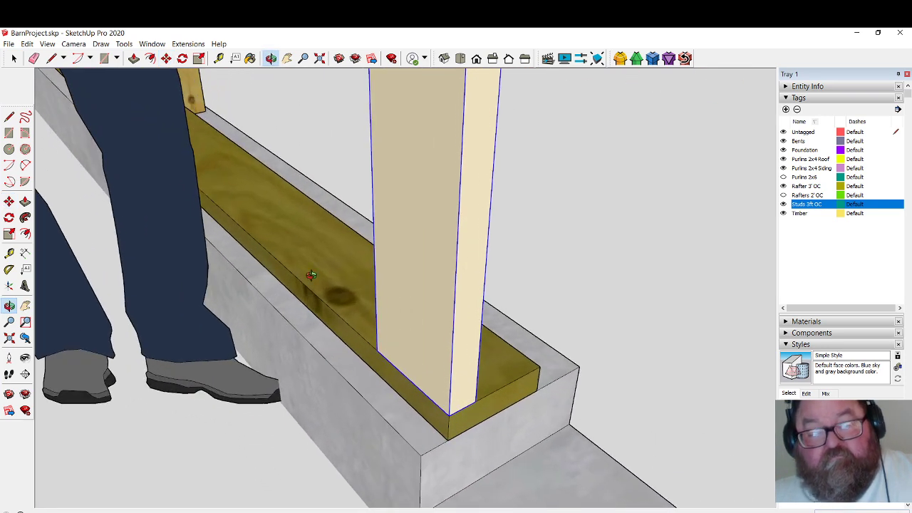
pyautogui.click(183, 59)
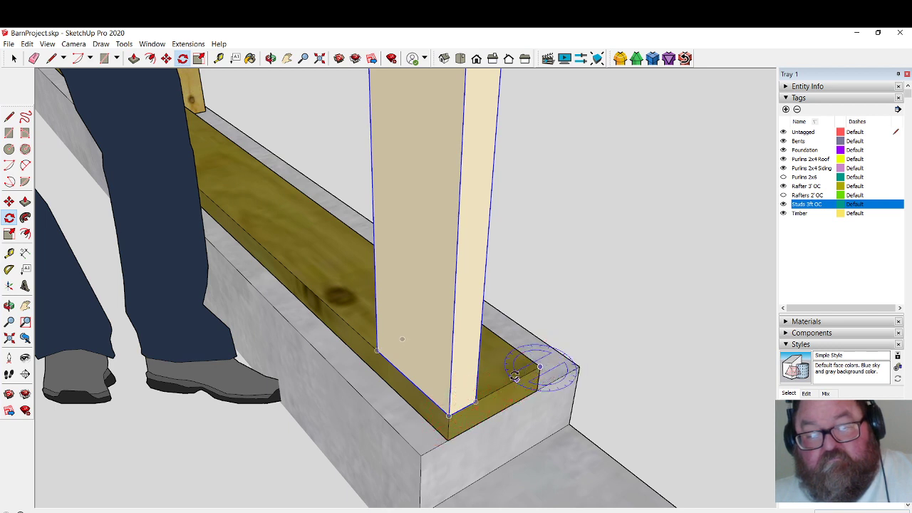
pyautogui.click(514, 377)
pyautogui.click(527, 358)
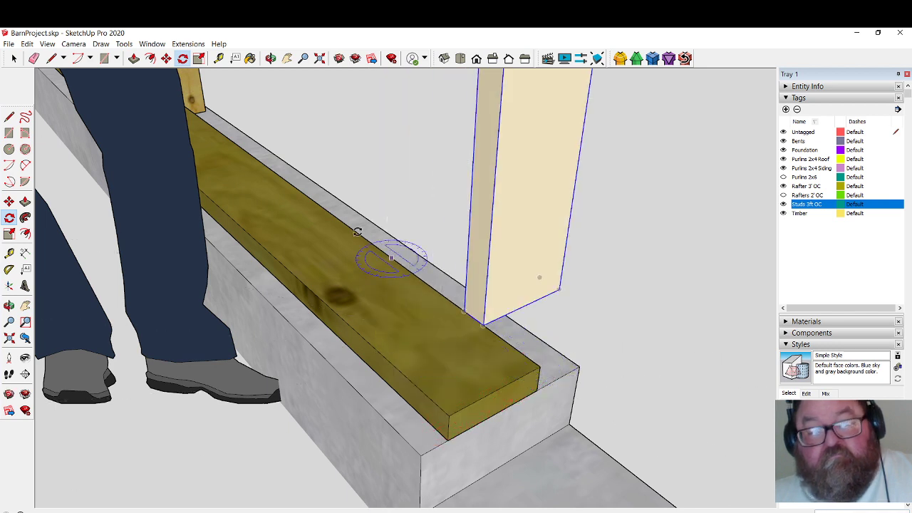
# Move the rotated stud by its bottom corner onto the end corner of the bottom plate at the door opening.
pyautogui.click(166, 58)
pyautogui.click(490, 320)
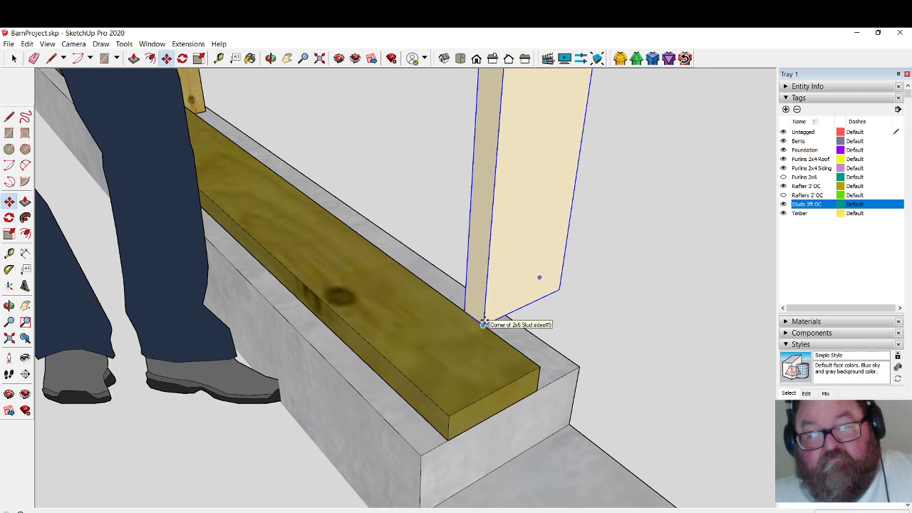
pyautogui.scroll(-6, 480, 440)
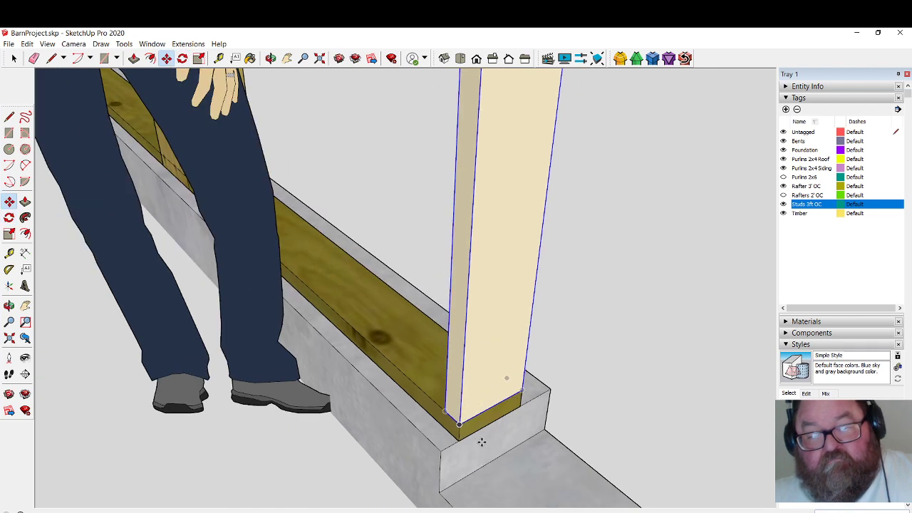
pyautogui.click(480, 440)
# Push/Pull the door-opening stud's top face up to the underside of the gable tie beam inside its component.
pyautogui.scroll(-3, 427, 384)
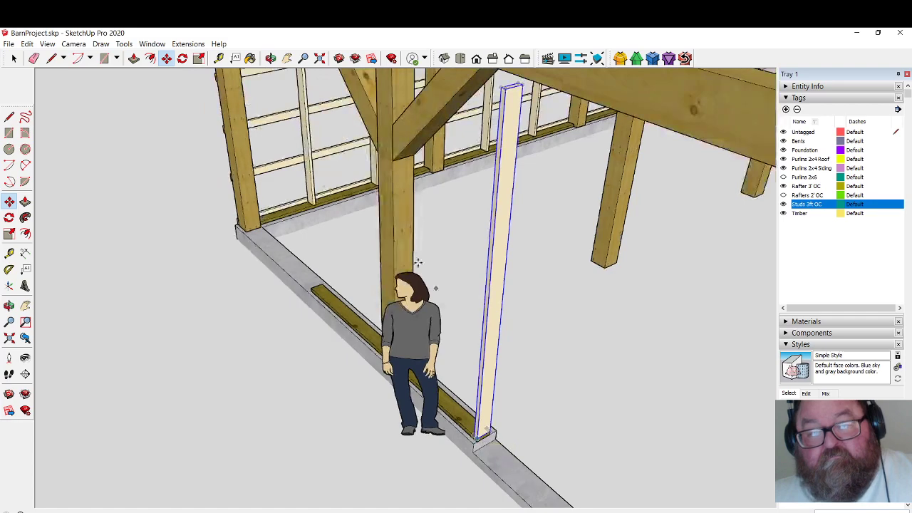
pyautogui.click(271, 58)
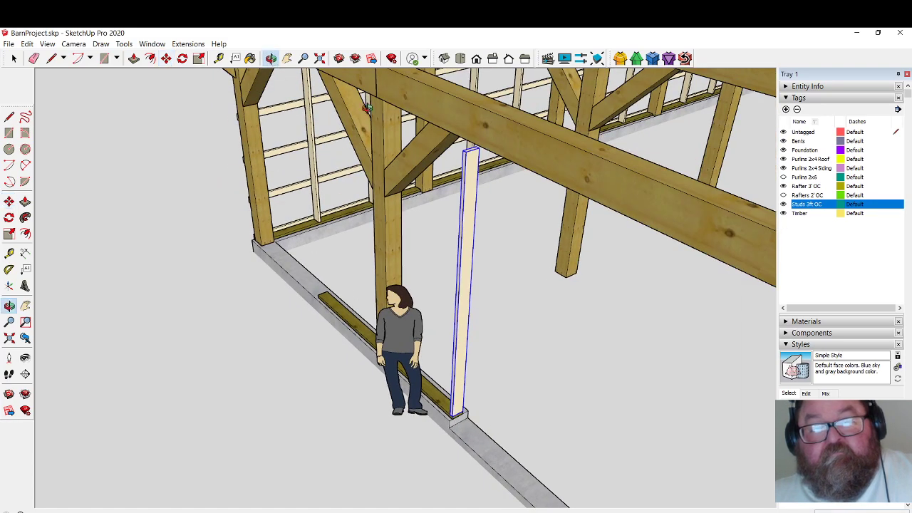
pyautogui.moveTo(494, 109); pyautogui.dragTo(550, 120)
pyautogui.scroll(2, 550, 119)
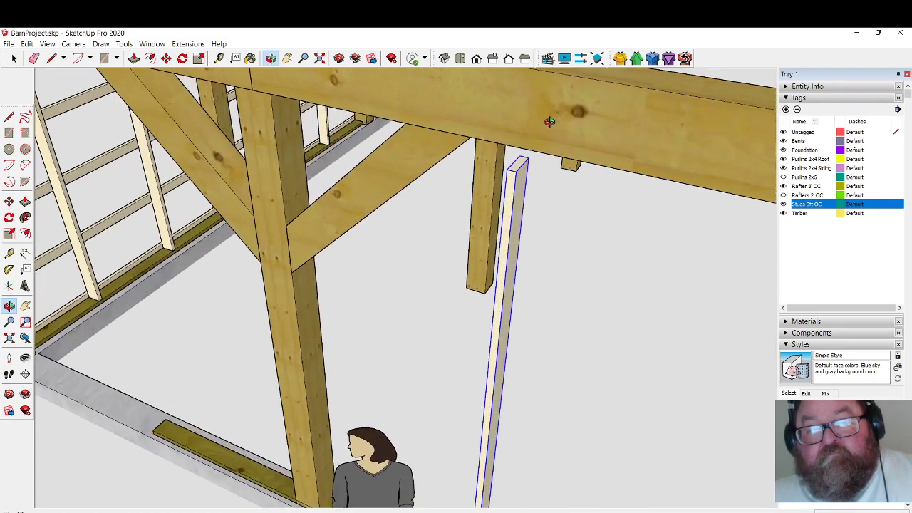
pyautogui.click(14, 58)
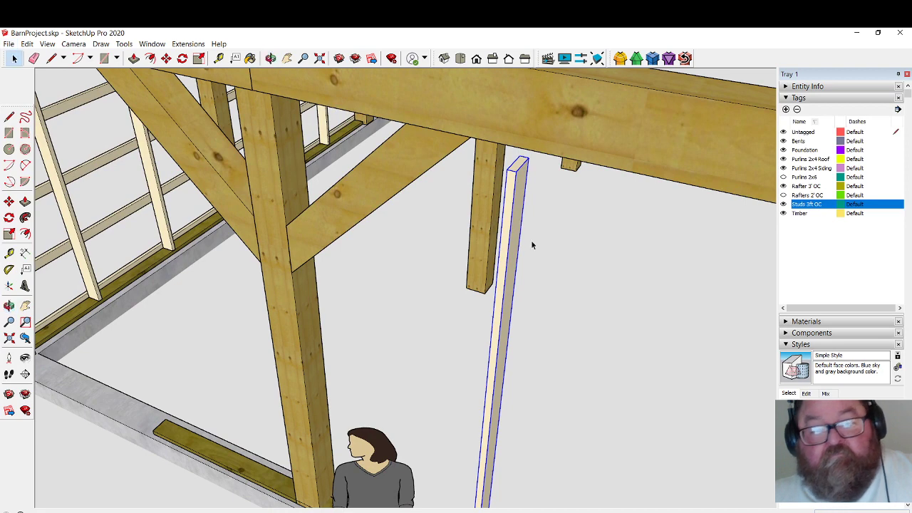
pyautogui.rightClick(510, 205)
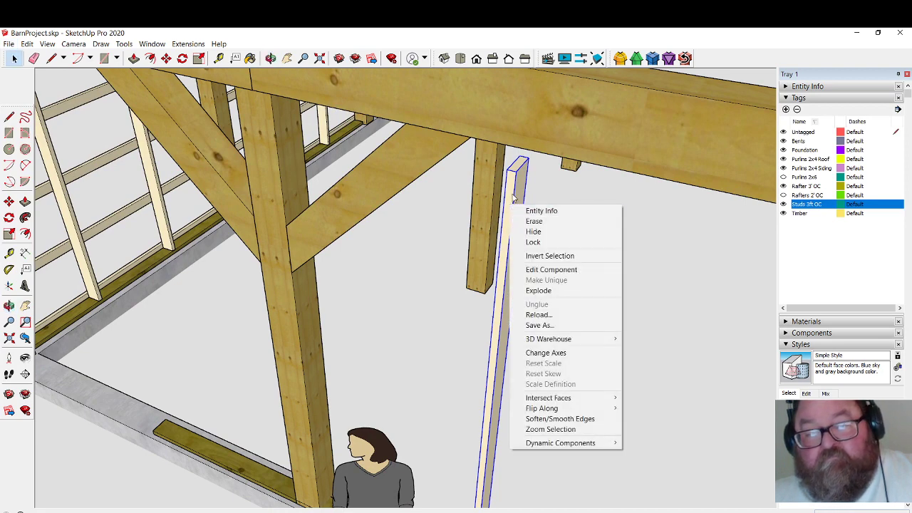
pyautogui.doubleClick(513, 192)
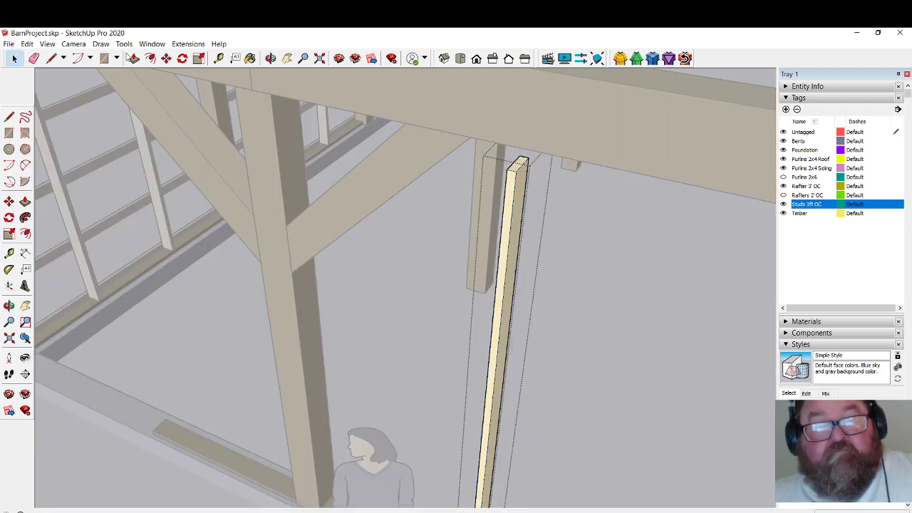
pyautogui.click(133, 58)
pyautogui.click(514, 170)
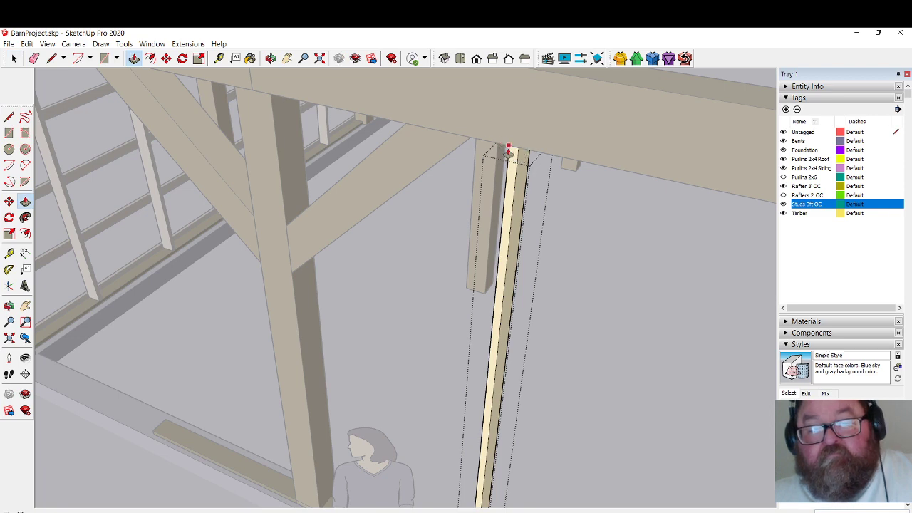
pyautogui.click(507, 152)
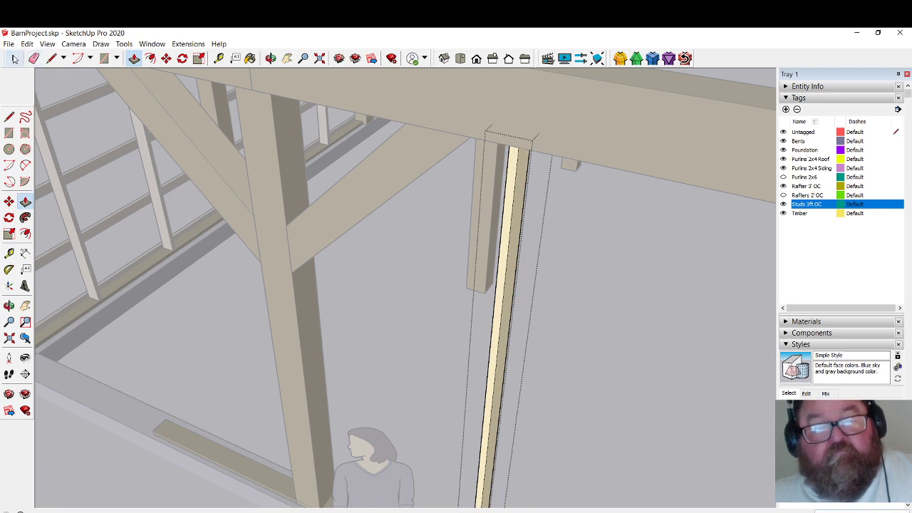
pyautogui.press('space')
pyautogui.click(441, 97)
# Copy the lengthened stud one stud thickness away from the door opening to form a double stud.
pyautogui.click(514, 153)
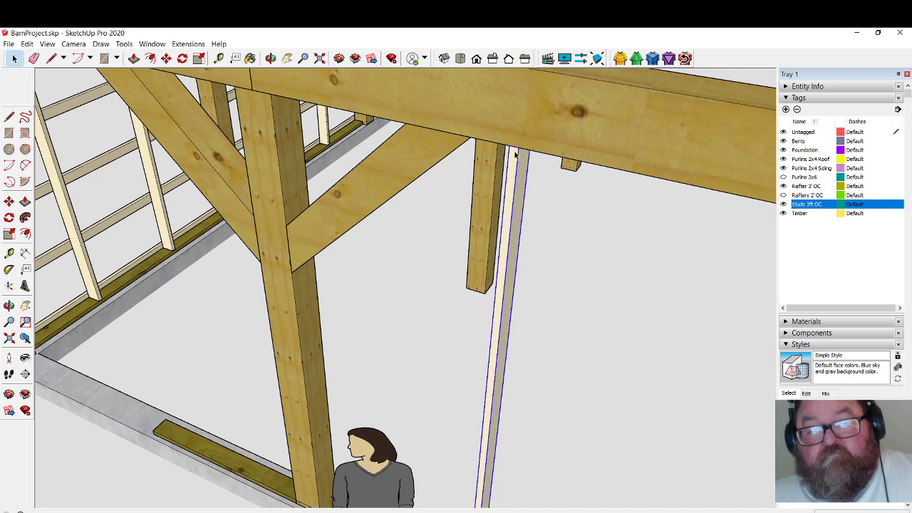
pyautogui.scroll(2, 514, 153)
pyautogui.click(166, 58)
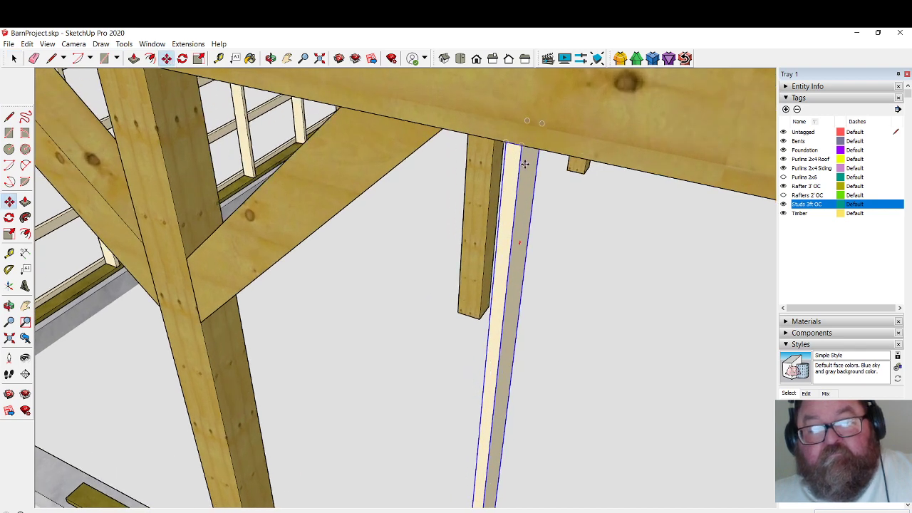
pyautogui.click(521, 147)
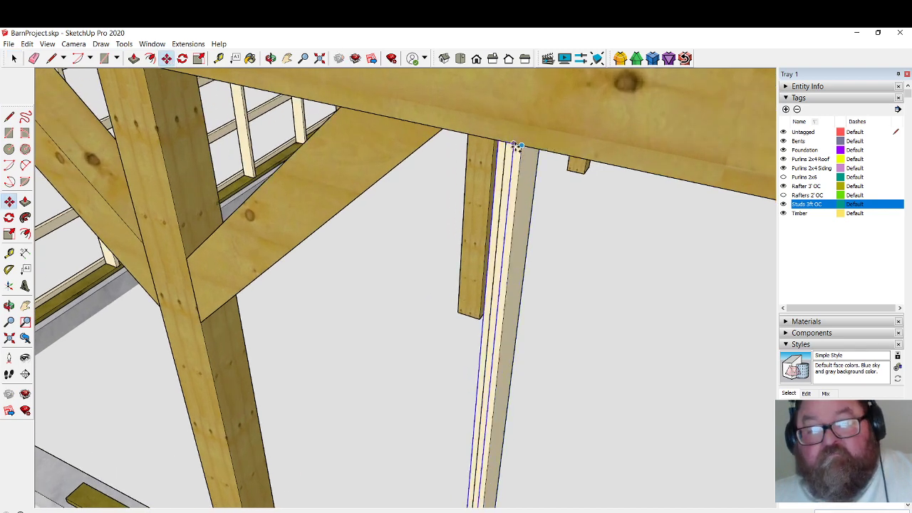
pyautogui.scroll(-5, 513, 148)
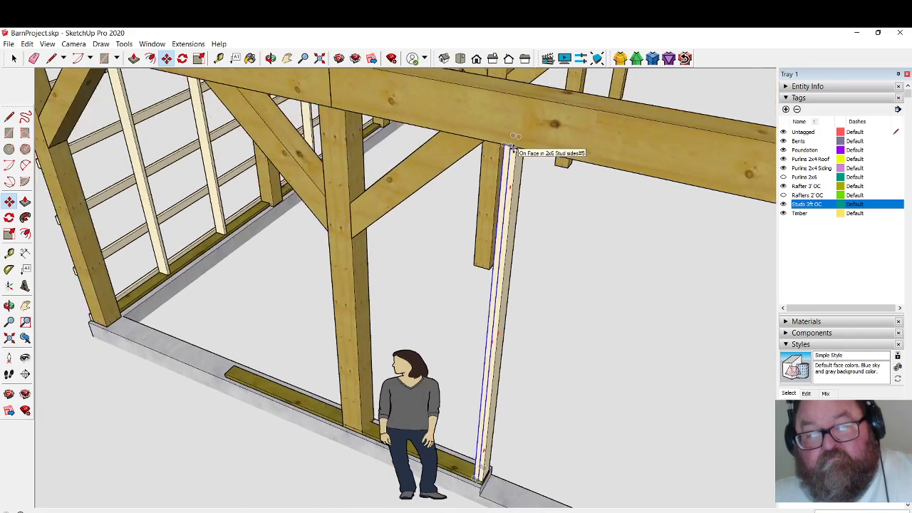
# Shorten the bottom plate with Push/Pull so it ends at the door-side face of the intermediate timber post.
pyautogui.click(271, 59)
pyautogui.moveTo(356, 143); pyautogui.dragTo(674, 131)
pyautogui.moveTo(585, 296); pyautogui.dragTo(589, 300)
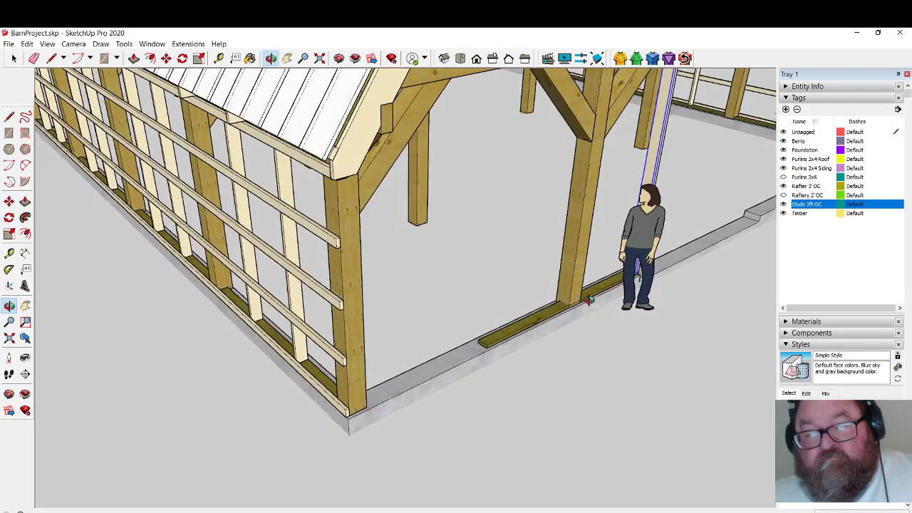
pyautogui.scroll(8, 589, 300)
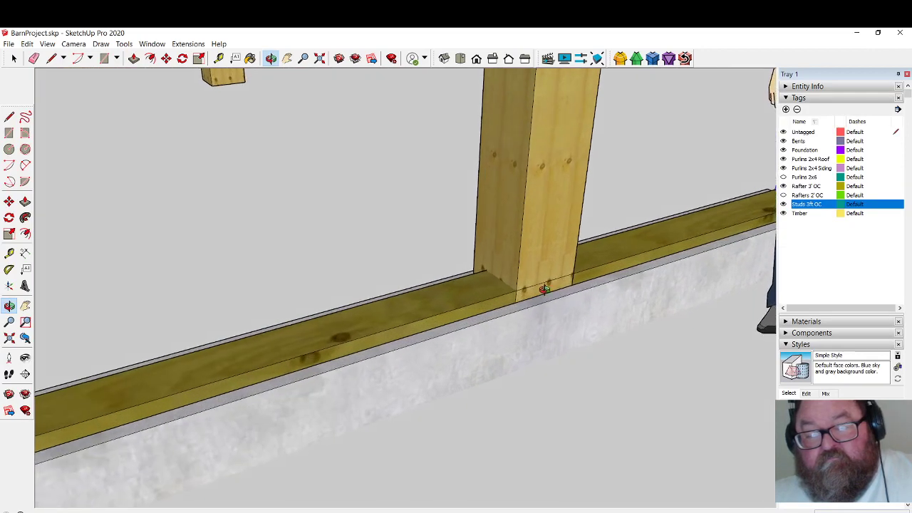
pyautogui.scroll(-4, 543, 289)
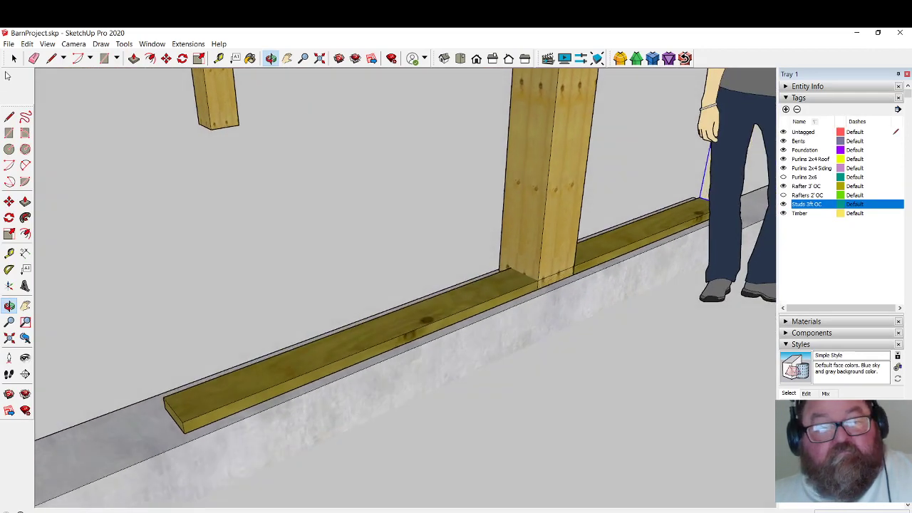
pyautogui.press('space')
pyautogui.scroll(-2, 362, 360)
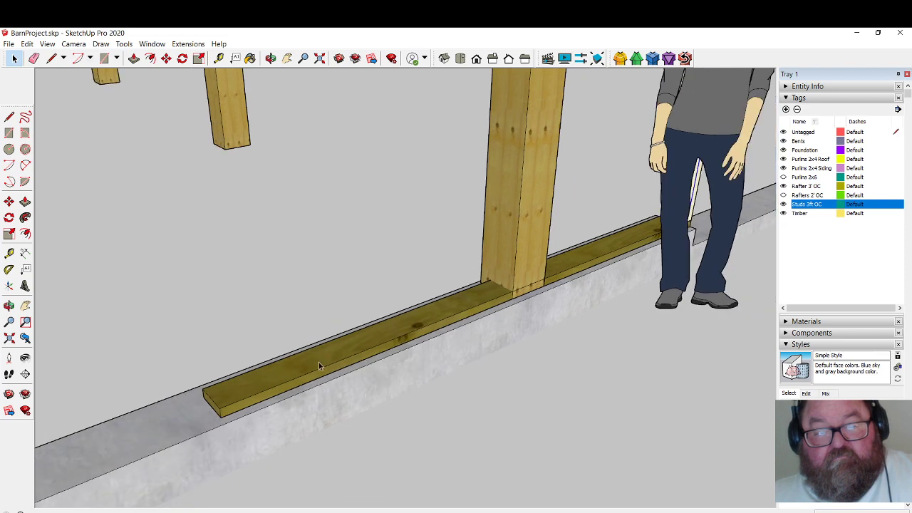
pyautogui.doubleClick(303, 364)
pyautogui.click(270, 58)
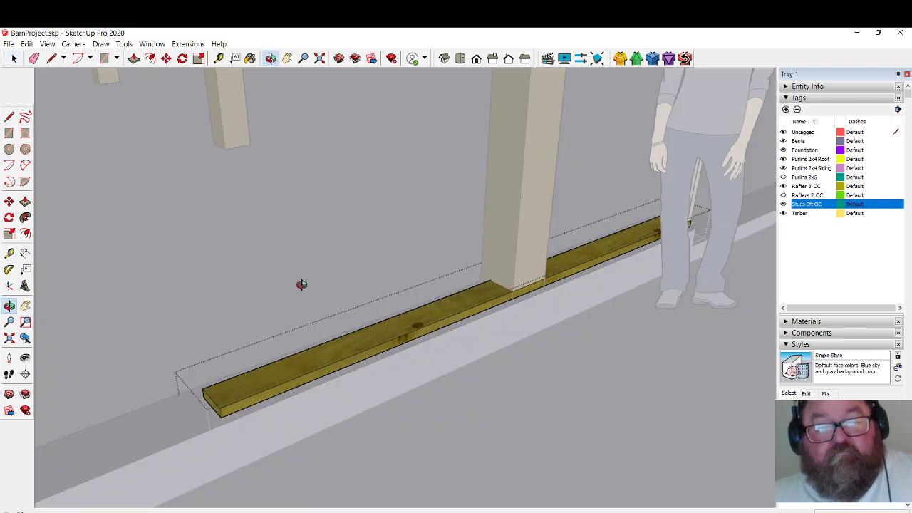
pyautogui.moveTo(302, 285); pyautogui.dragTo(353, 276)
pyautogui.click(135, 59)
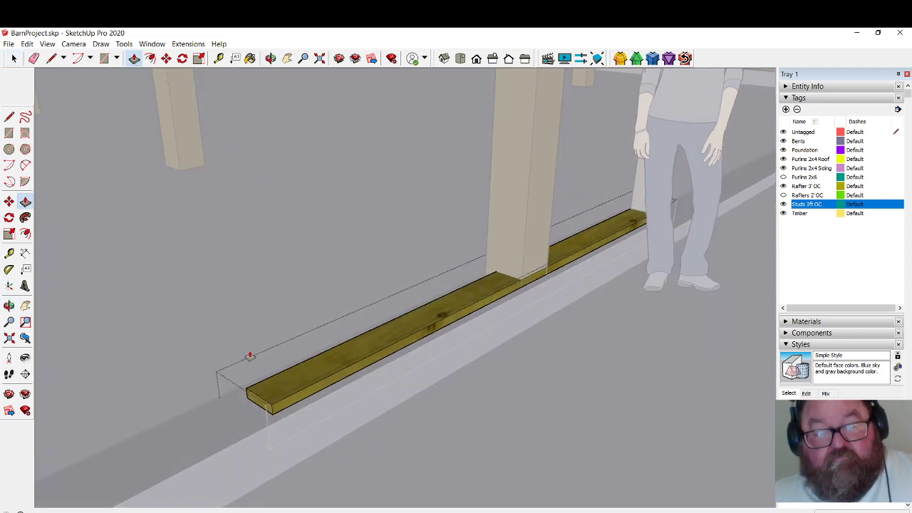
pyautogui.moveTo(262, 406); pyautogui.dragTo(536, 281)
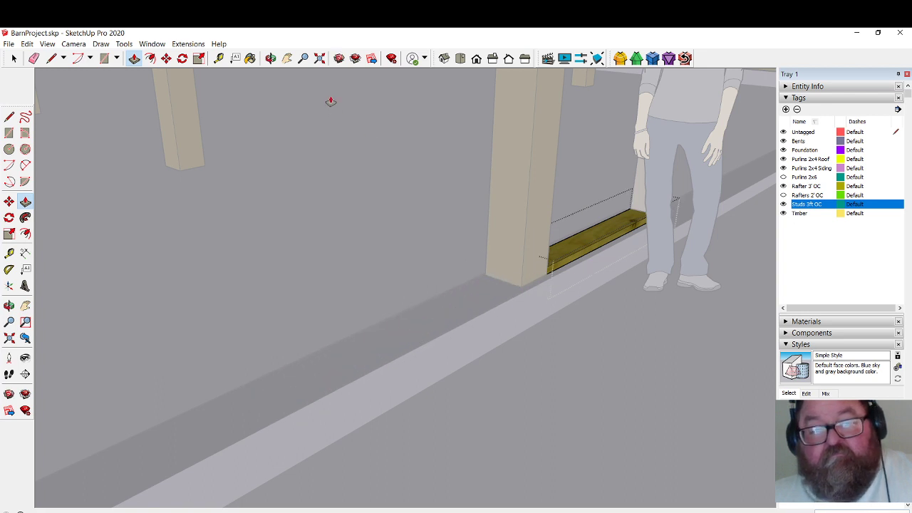
# Copy the shortened bottom plate along the foundation to butt against the opposite face of the intermediate post.
pyautogui.click(271, 58)
pyautogui.moveTo(567, 278); pyautogui.dragTo(245, 262)
pyautogui.click(13, 59)
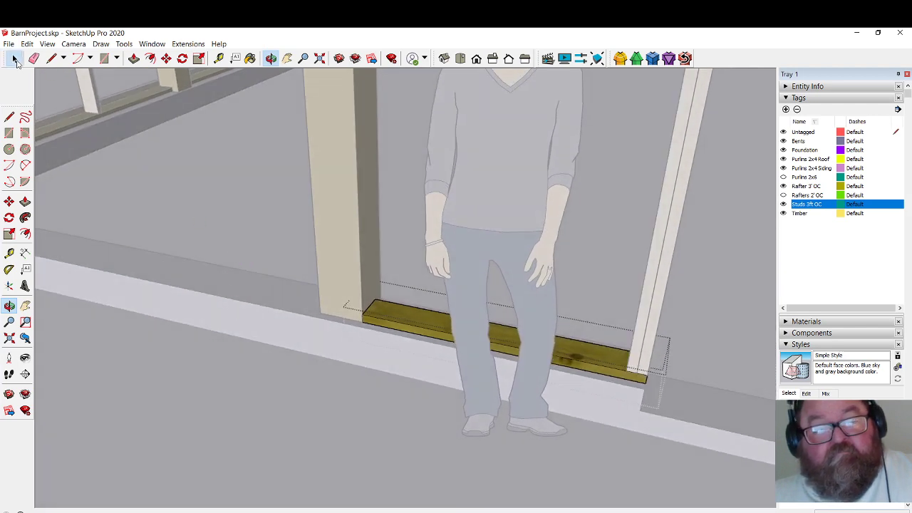
pyautogui.click(166, 59)
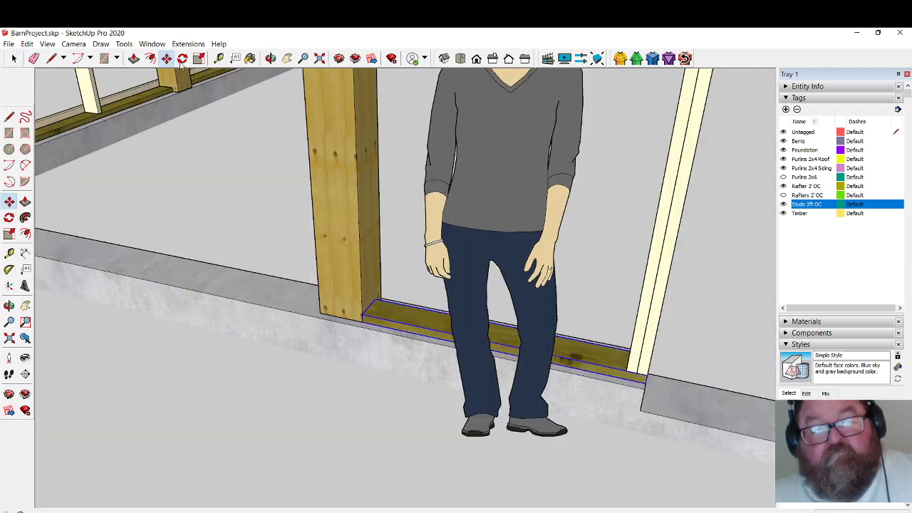
pyautogui.click(645, 375)
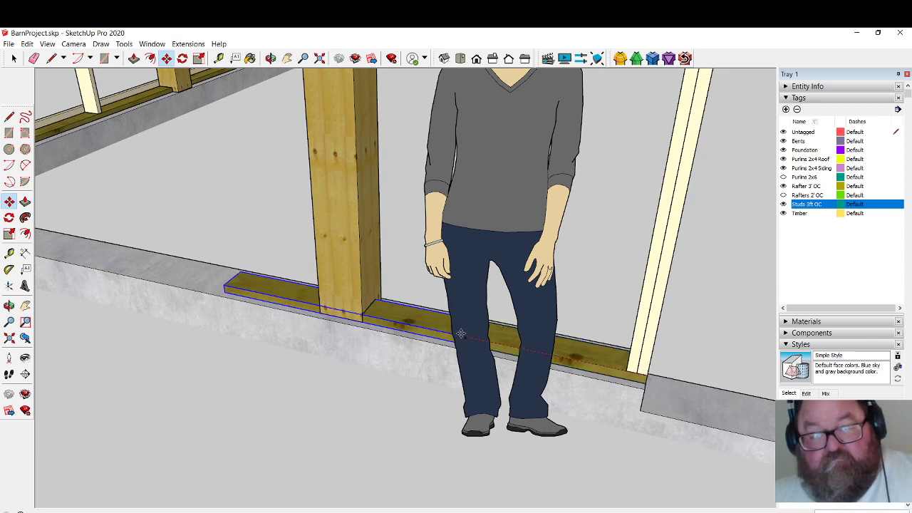
pyautogui.click(321, 307)
pyautogui.scroll(-3, 521, 374)
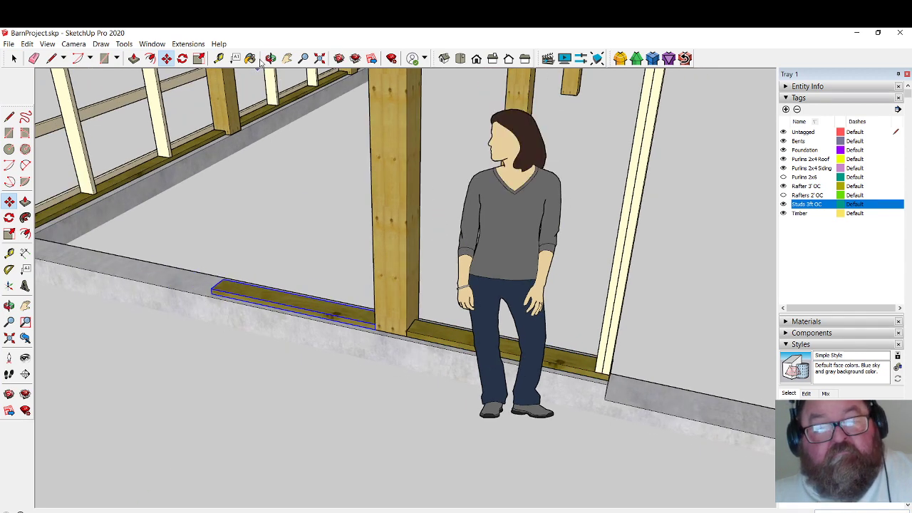
# Extend the copied bottom plate with Push/Pull until its free end meets the barn's corner post.
pyautogui.click(270, 59)
pyautogui.moveTo(349, 271); pyautogui.dragTo(141, 149)
pyautogui.click(13, 58)
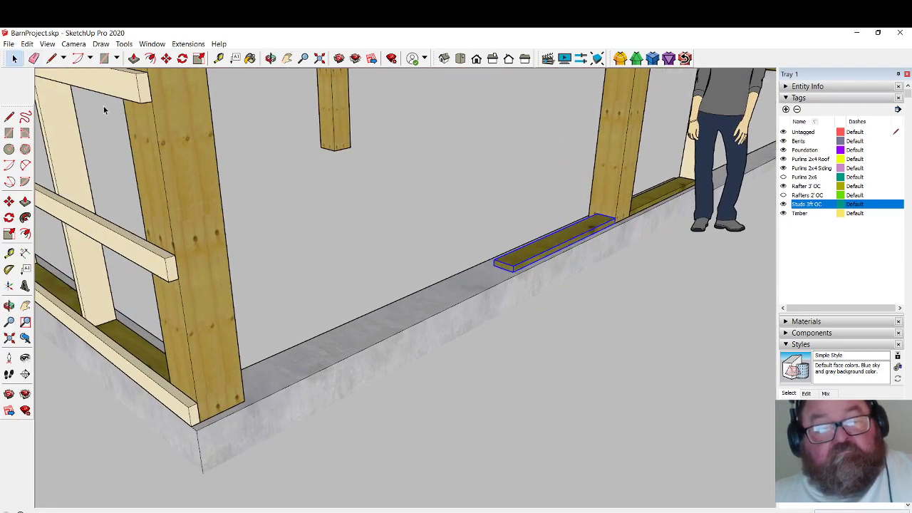
pyautogui.doubleClick(524, 264)
pyautogui.click(133, 59)
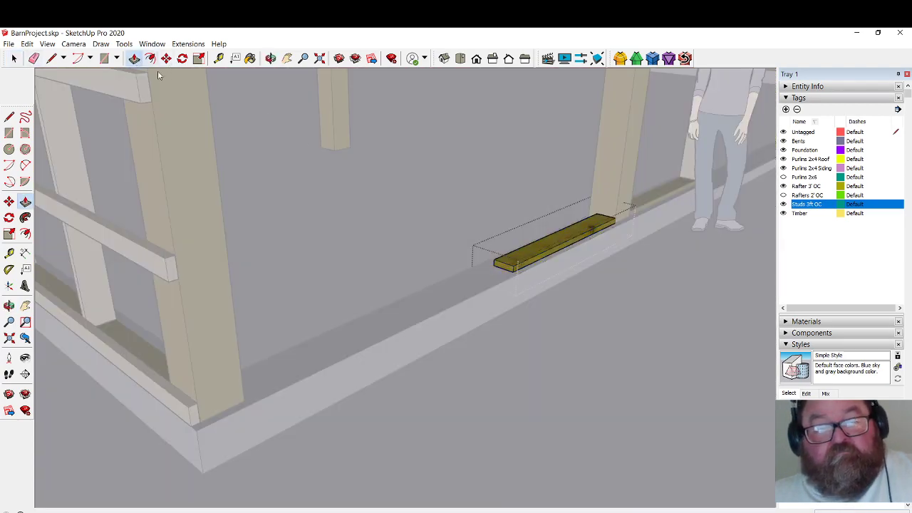
pyautogui.moveTo(503, 268); pyautogui.dragTo(235, 413)
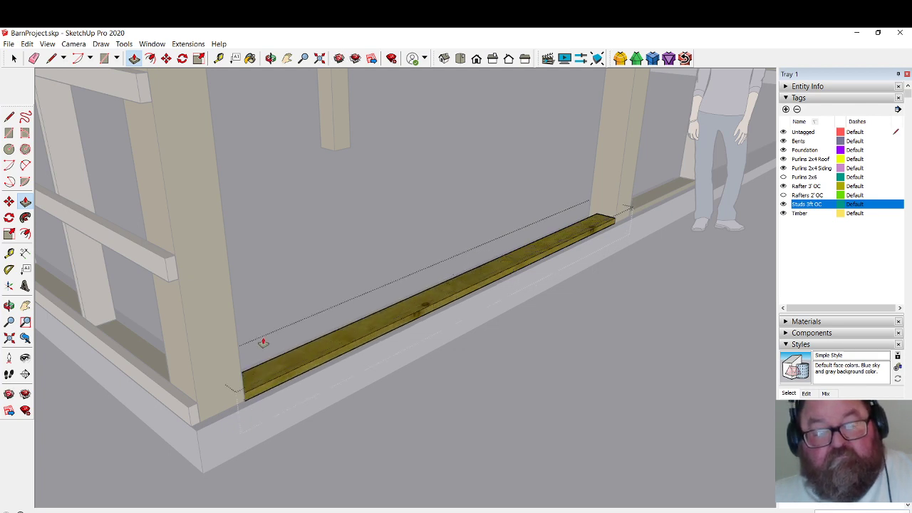
# Copy both gable bottom plates and the double studs together to the open ground in front of the barn.
pyautogui.click(271, 58)
pyautogui.moveTo(306, 271); pyautogui.dragTo(572, 304)
pyautogui.scroll(-3, 227, 309)
pyautogui.scroll(2, 541, 313)
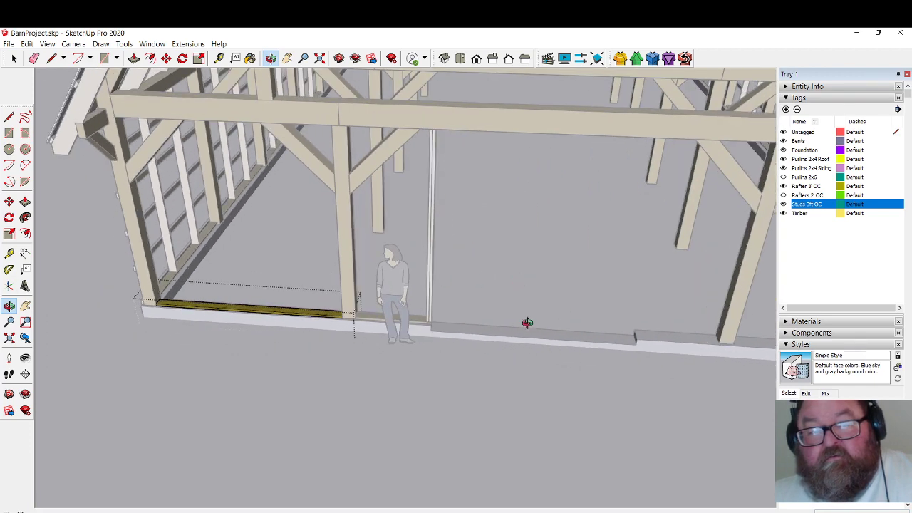
pyautogui.press('space')
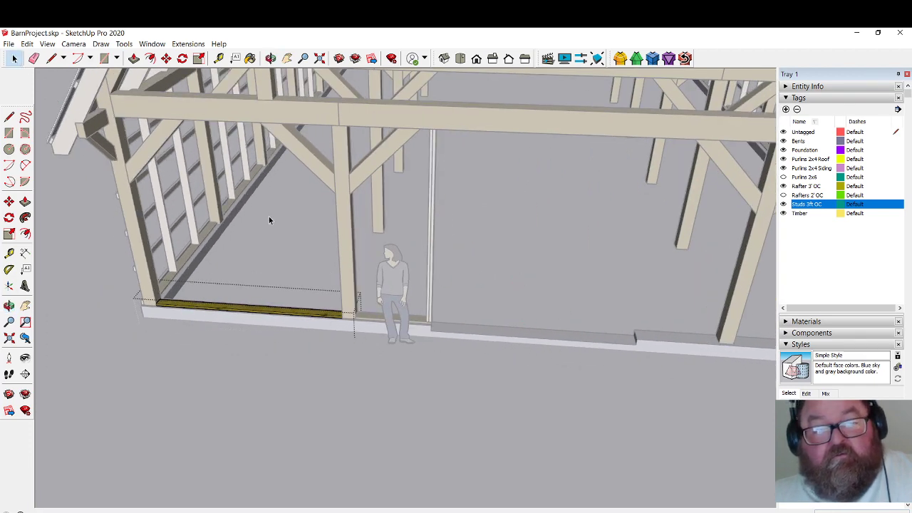
pyautogui.click(314, 315)
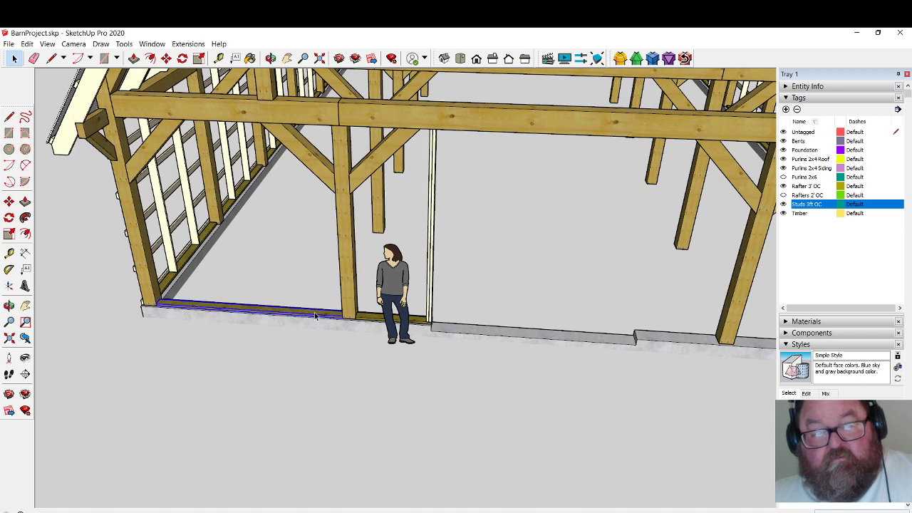
pyautogui.keyDown('ctrl'); pyautogui.click(432, 219); pyautogui.keyUp('ctrl')
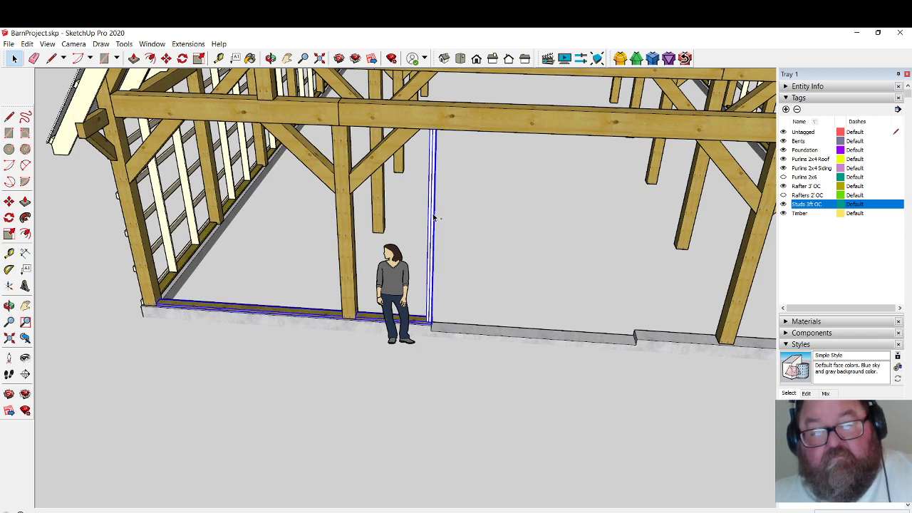
pyautogui.scroll(-2, 156, 120)
pyautogui.click(166, 59)
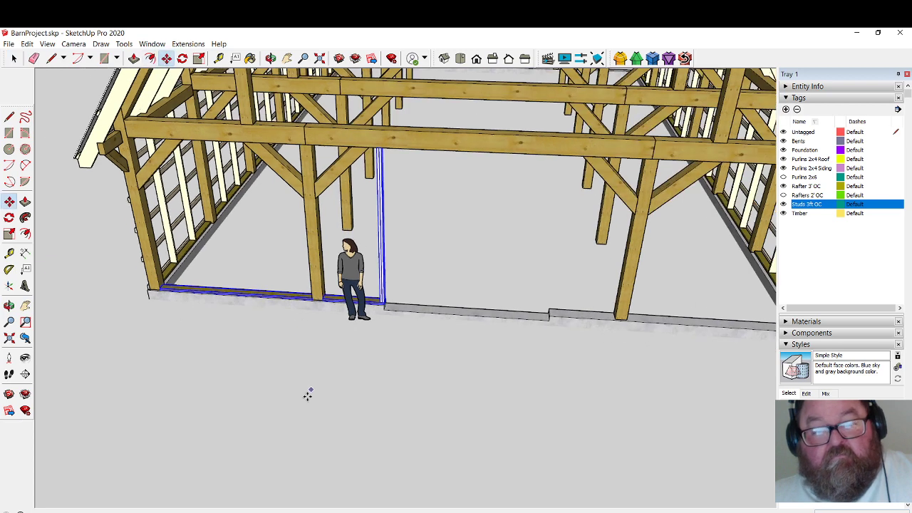
pyautogui.scroll(-2, 312, 391)
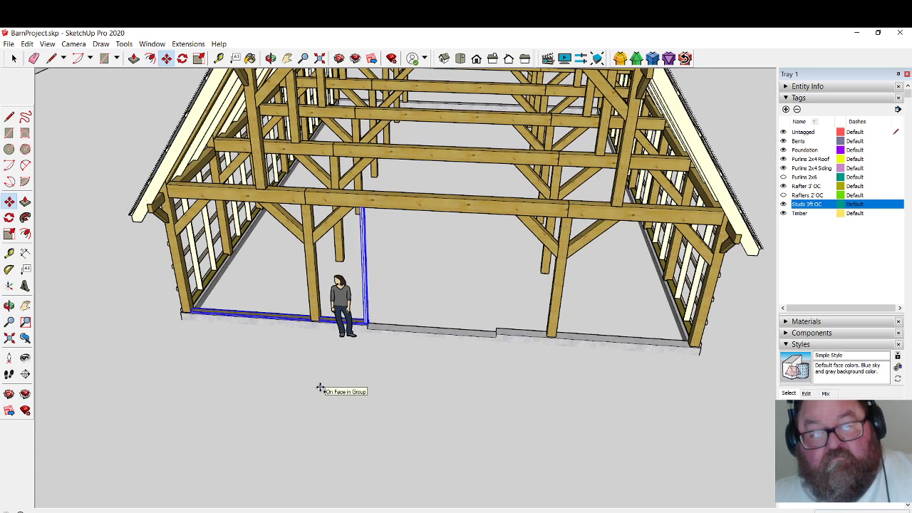
pyautogui.click(319, 387)
pyautogui.click(468, 444)
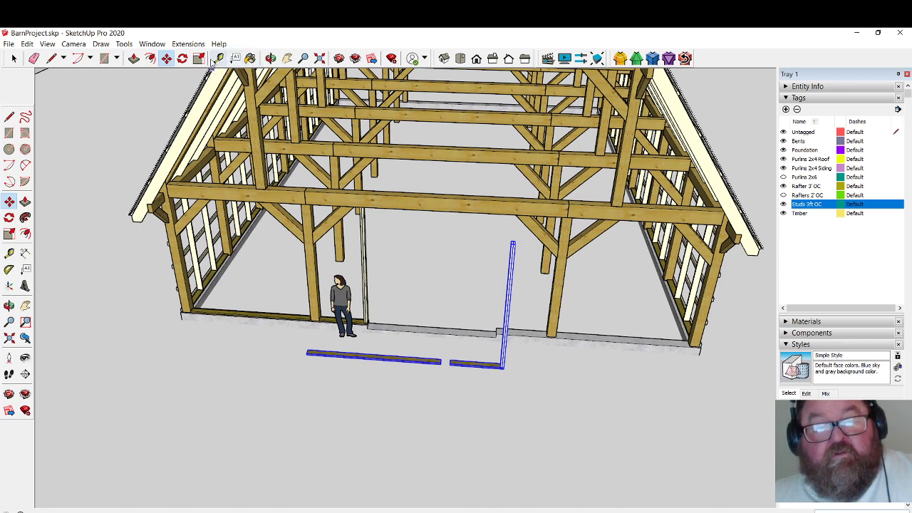
# Rotate the copied bottom plates and double studs half a turn horizontally on the ground in front of the barn.
pyautogui.click(182, 58)
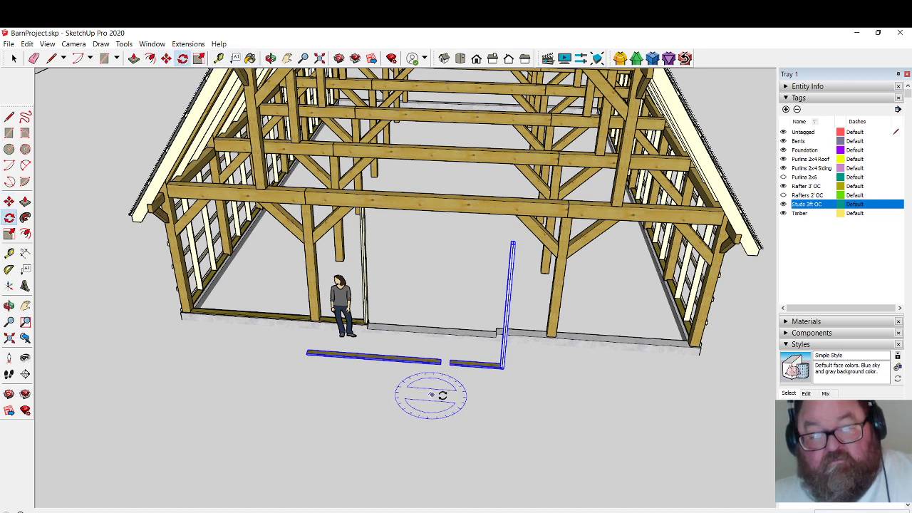
pyautogui.click(431, 393)
pyautogui.click(453, 396)
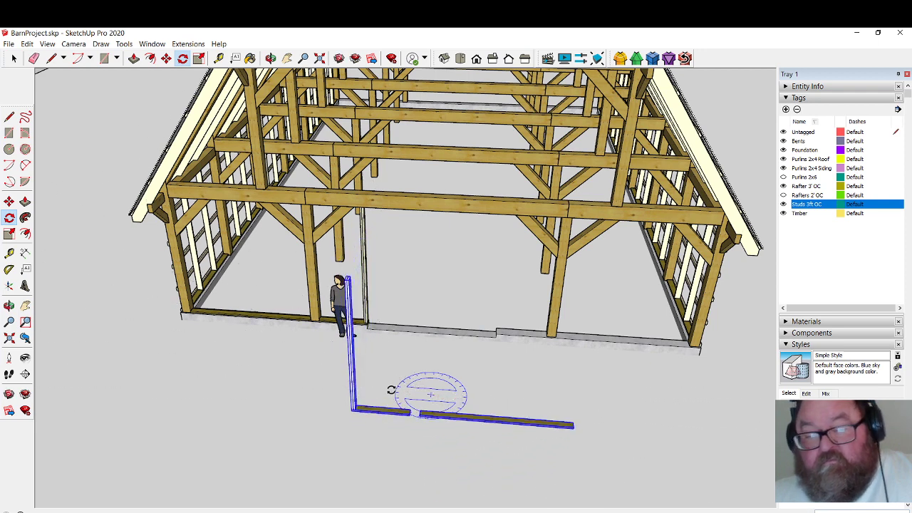
pyautogui.click(391, 389)
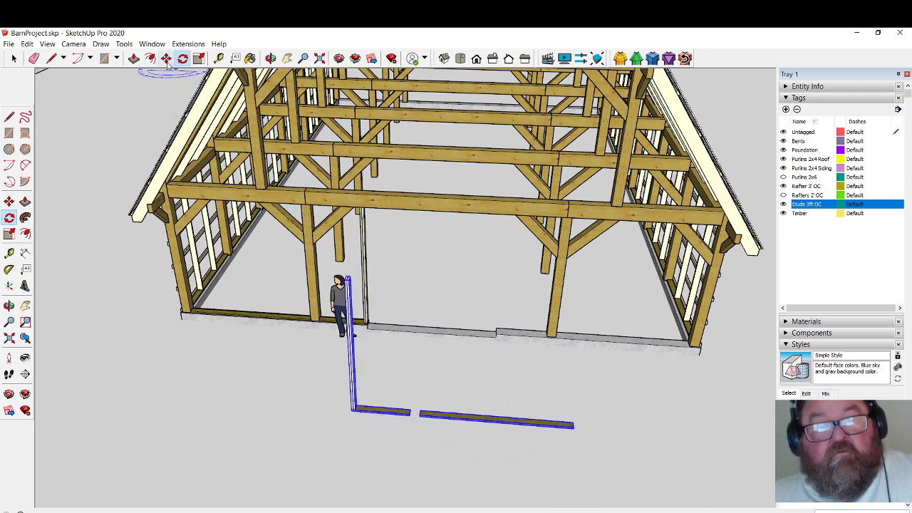
# Move the rotated framing onto the foundation, snapping the bottom plate's door-end corner to the opposite edge of the door opening, and clear the selection.
pyautogui.press('m')
pyautogui.scroll(5, 362, 427)
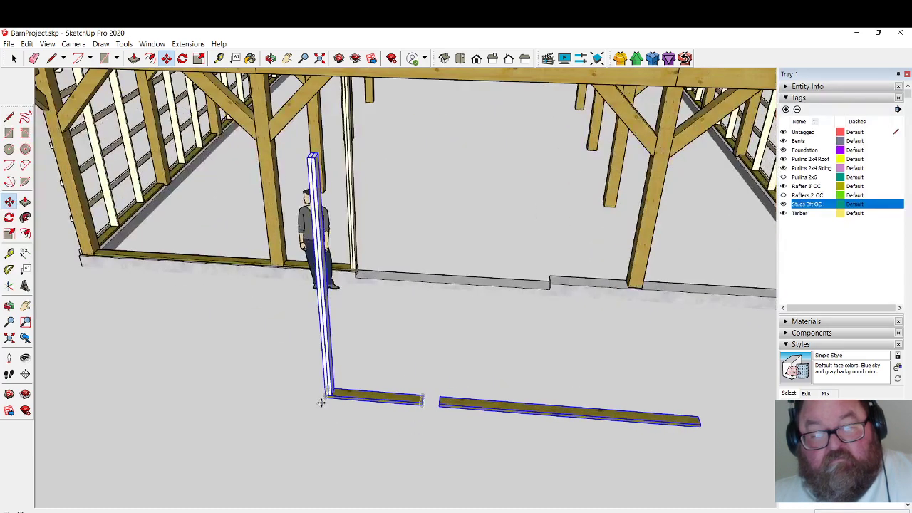
pyautogui.scroll(6, 324, 399)
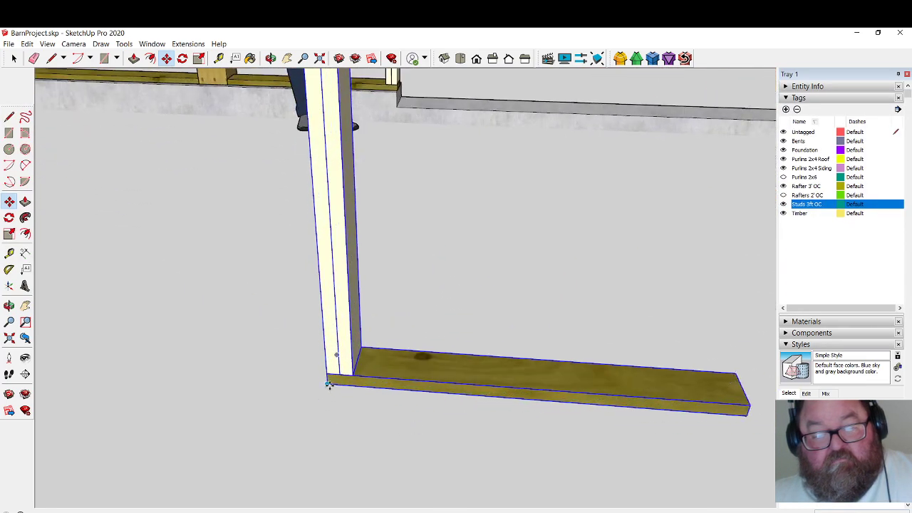
pyautogui.click(328, 384)
pyautogui.scroll(-6, 392, 425)
pyautogui.scroll(3, 652, 301)
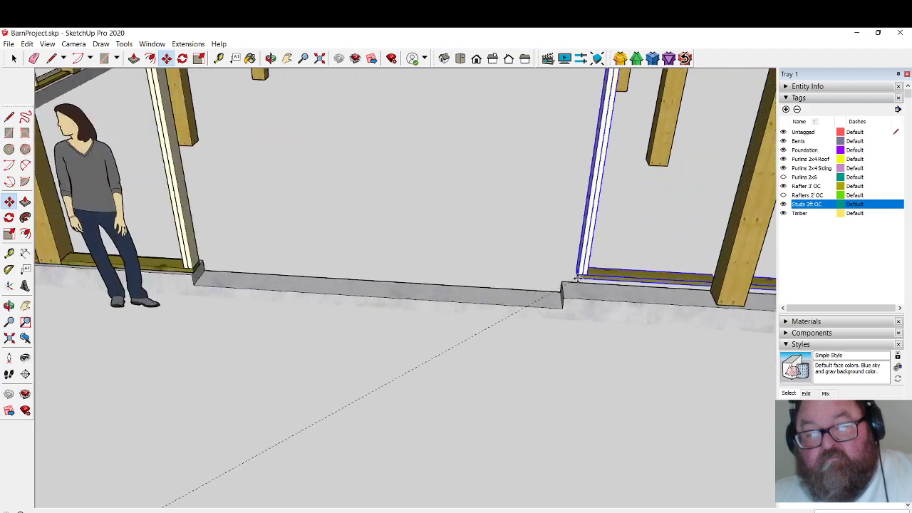
pyautogui.scroll(6, 578, 278)
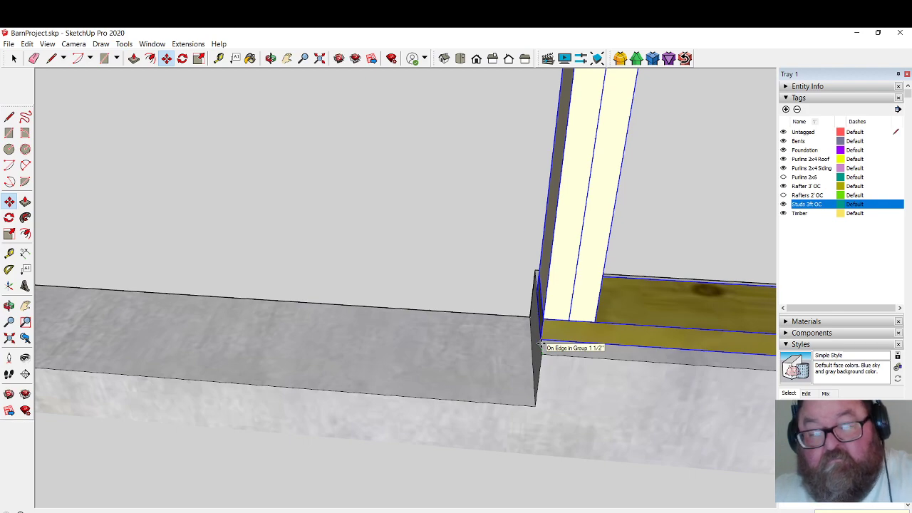
pyautogui.click(539, 345)
pyautogui.scroll(-5, 371, 378)
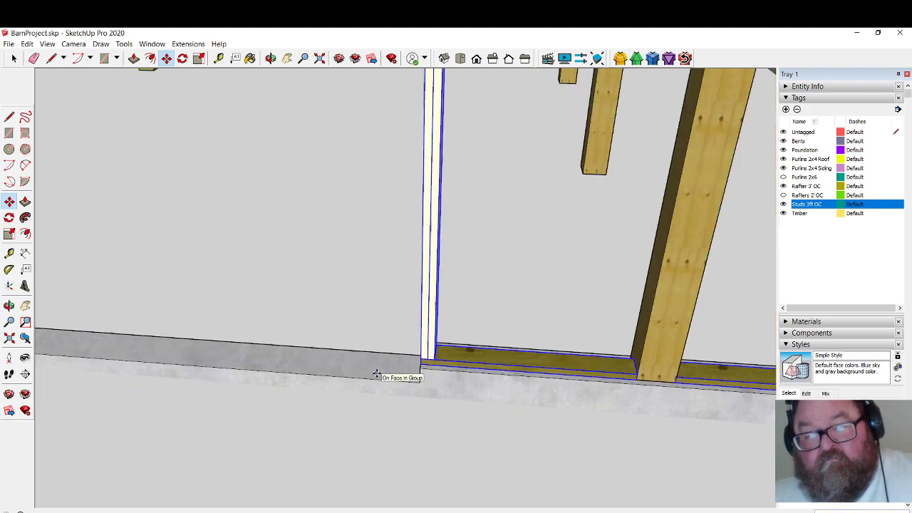
pyautogui.scroll(-6, 373, 381)
pyautogui.moveTo(373, 381); pyautogui.dragTo(607, 399, button='middle')
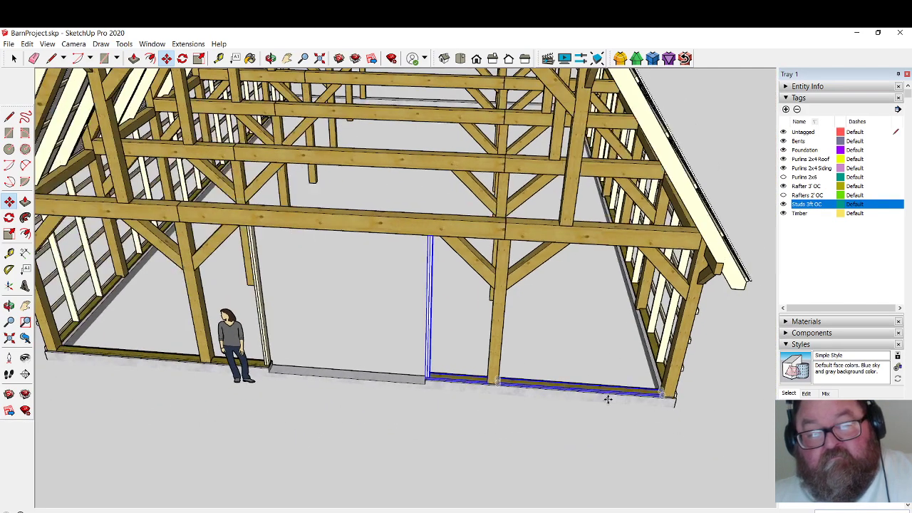
pyautogui.click(270, 57)
pyautogui.moveTo(344, 260); pyautogui.dragTo(463, 228)
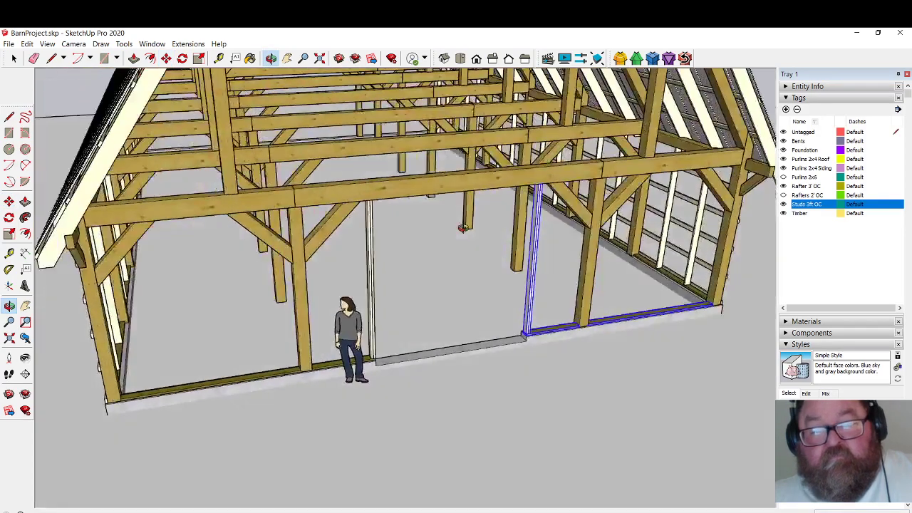
pyautogui.click(13, 59)
pyautogui.click(461, 365)
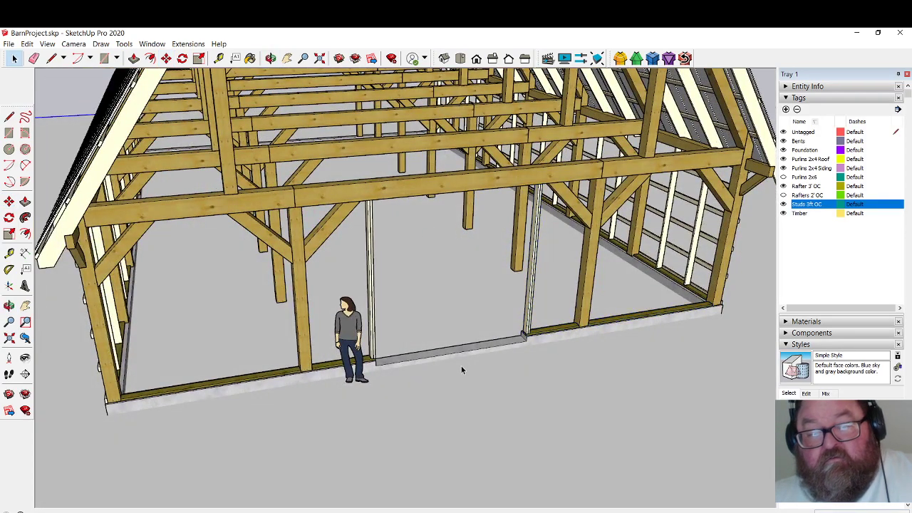
# Measure the clear width of the door opening between the two sets of double studs.
pyautogui.scroll(3, 462, 366)
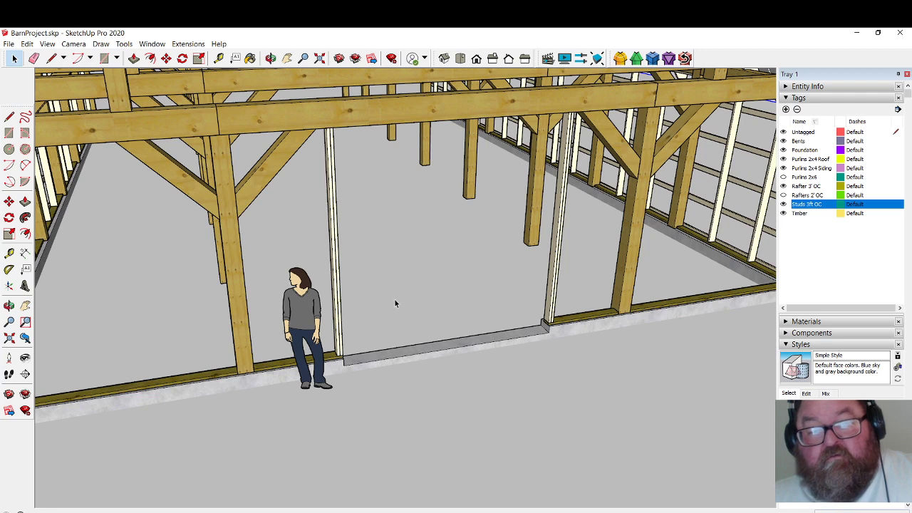
pyautogui.click(219, 58)
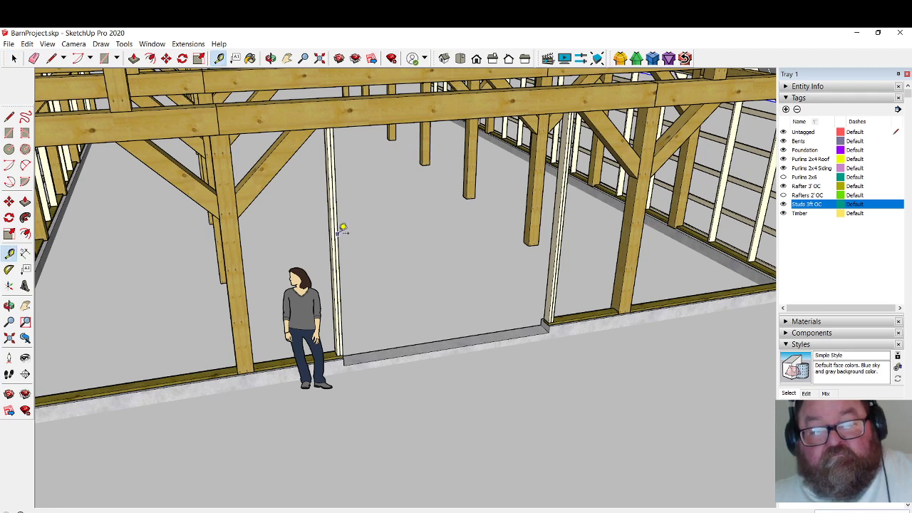
pyautogui.click(337, 232)
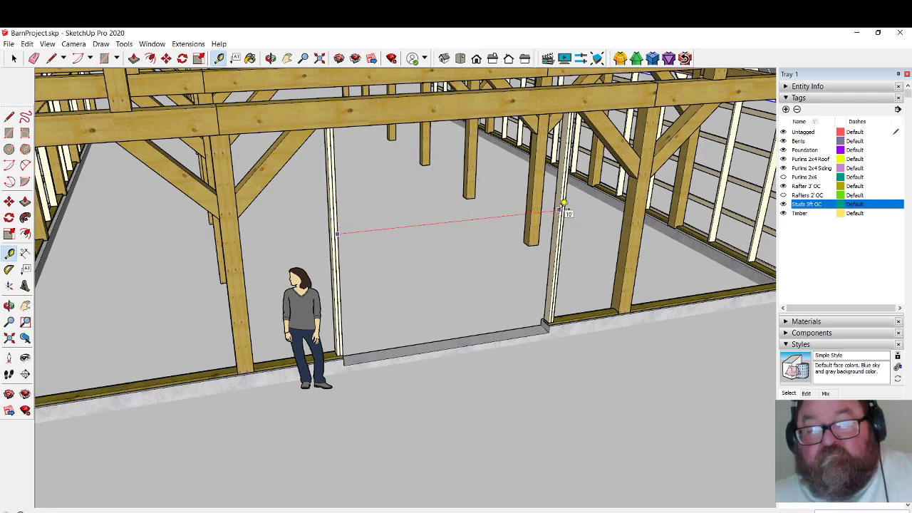
pyautogui.press('Escape')
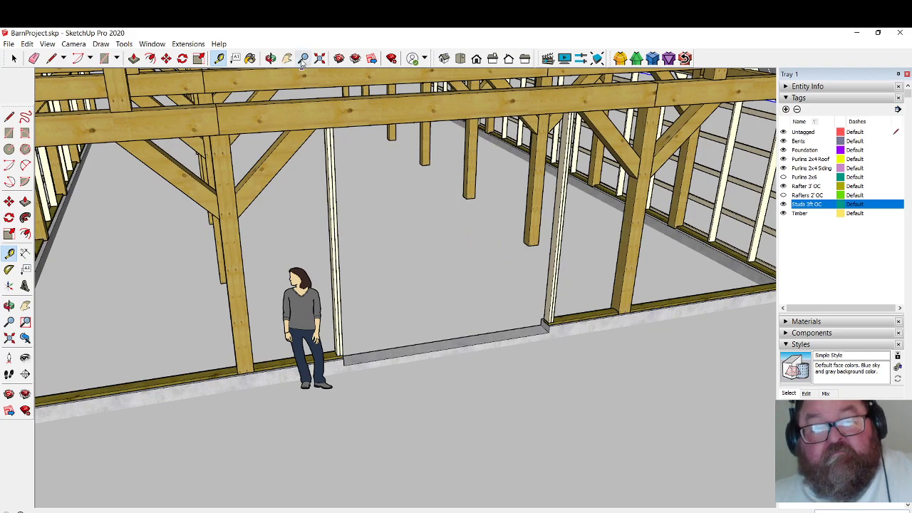
# Examine the gable wall's bottom plates, posts and double studs from both sides of the door opening.
pyautogui.click(271, 58)
pyautogui.moveTo(349, 114); pyautogui.dragTo(204, 103)
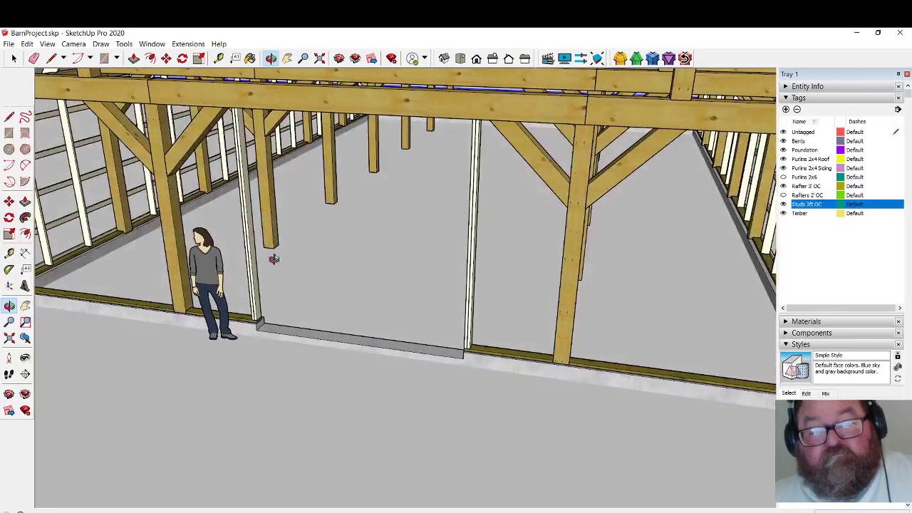
pyautogui.moveTo(332, 329); pyautogui.dragTo(421, 352)
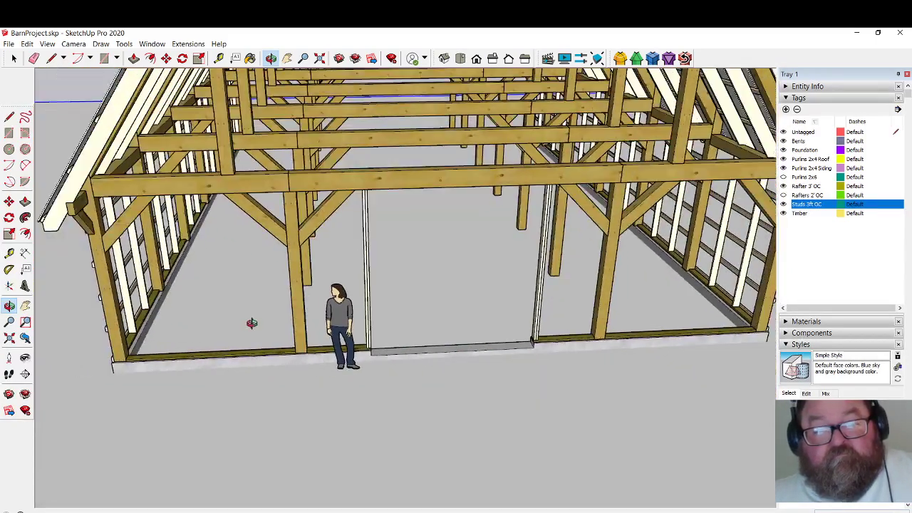
pyautogui.scroll(-2, 440, 353)
pyautogui.scroll(5, 291, 353)
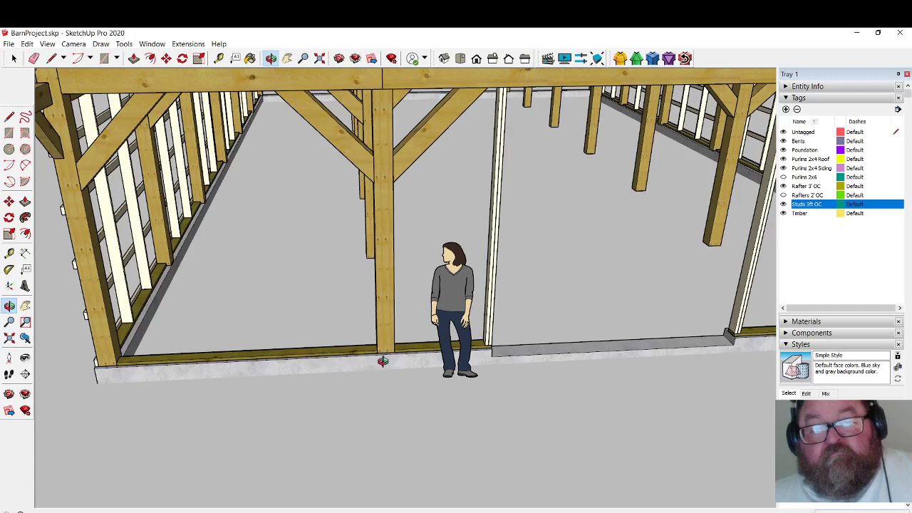
pyautogui.moveTo(369, 344); pyautogui.dragTo(297, 354)
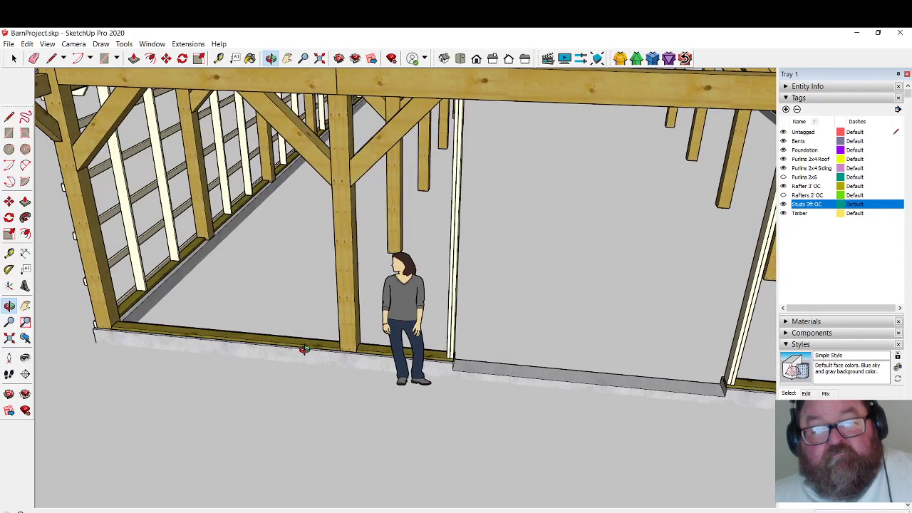
pyautogui.moveTo(326, 345); pyautogui.dragTo(385, 343)
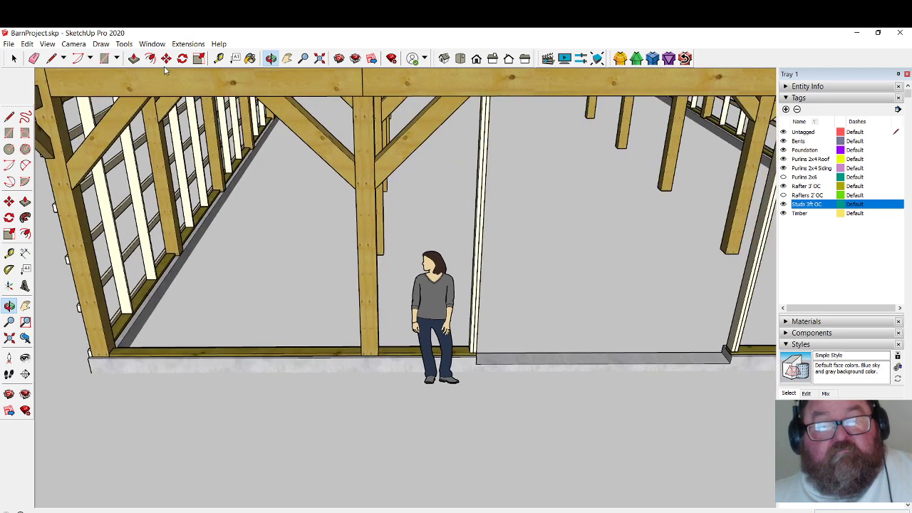
pyautogui.click(133, 59)
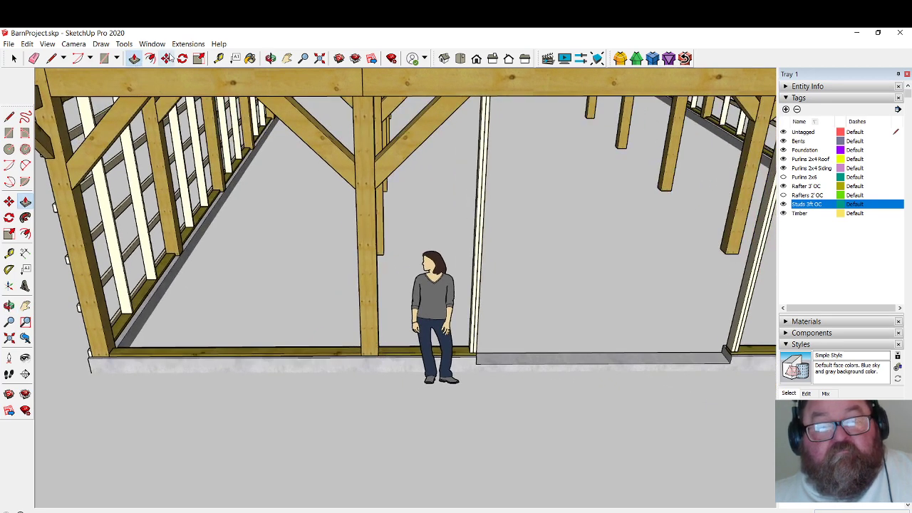
# Copy the outer door stud along the bottom plate into the bay between the intermediate post and the corner post.
pyautogui.click(14, 58)
pyautogui.click(475, 262)
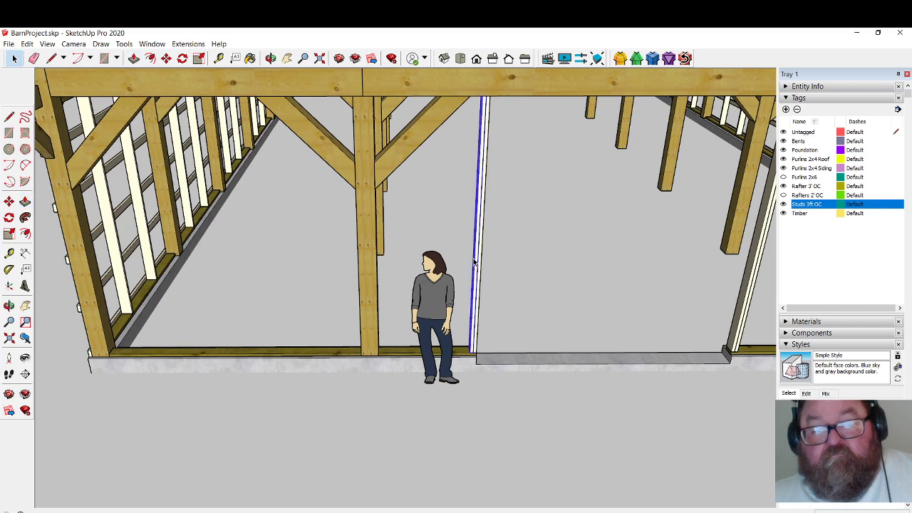
pyautogui.click(166, 58)
pyautogui.scroll(5, 478, 349)
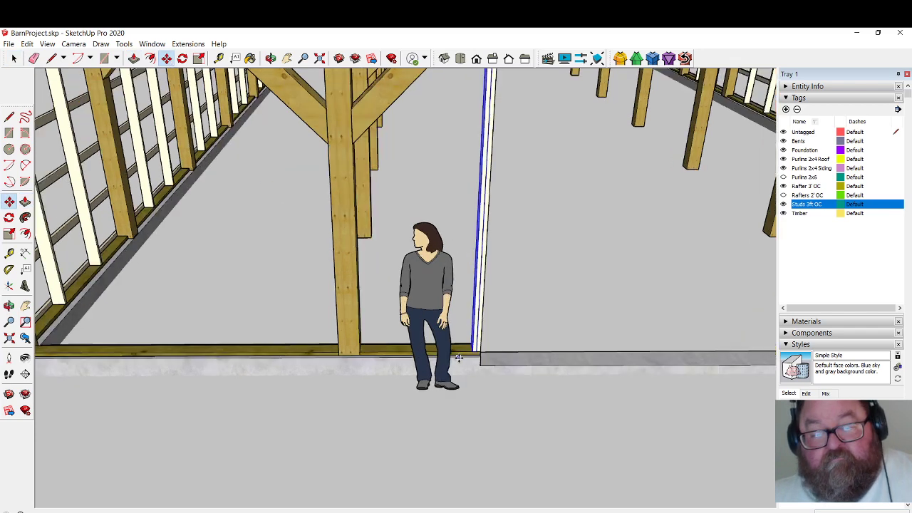
pyautogui.click(485, 347)
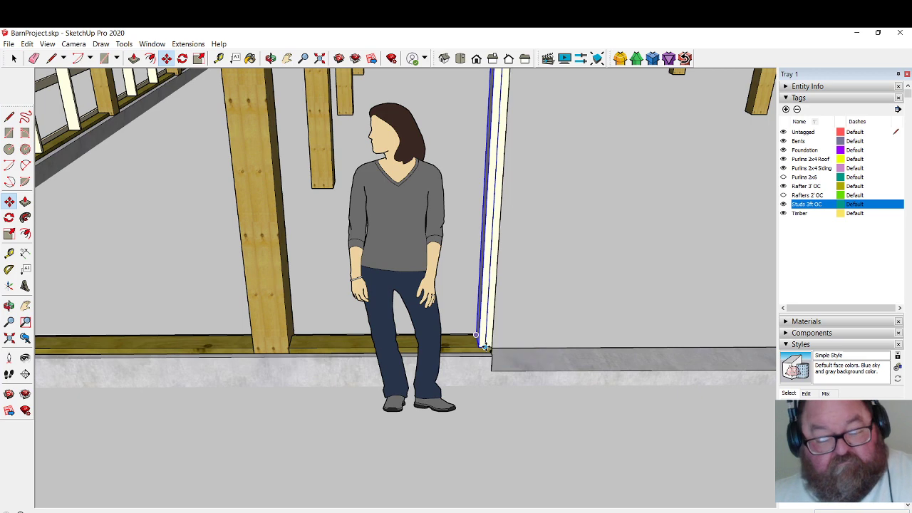
pyautogui.press('ctrl')
pyautogui.scroll(-4, 367, 357)
pyautogui.scroll(-3, 383, 364)
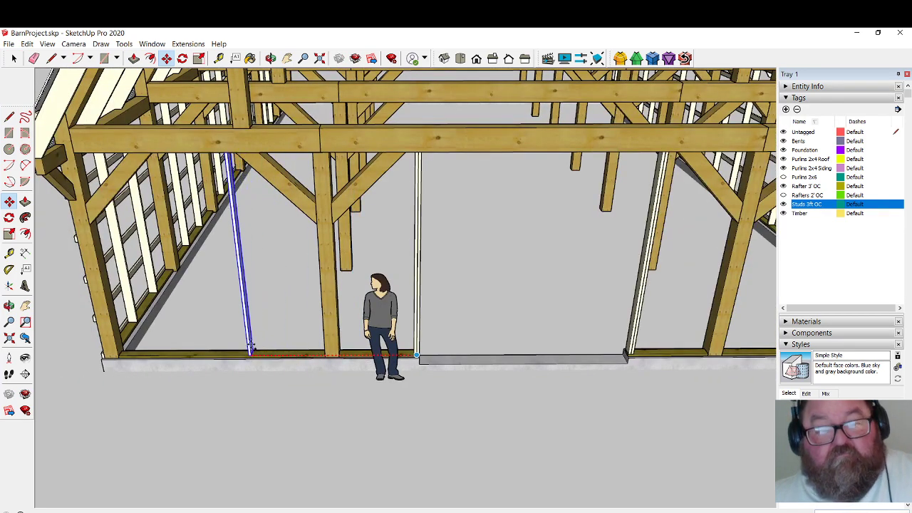
pyautogui.click(258, 354)
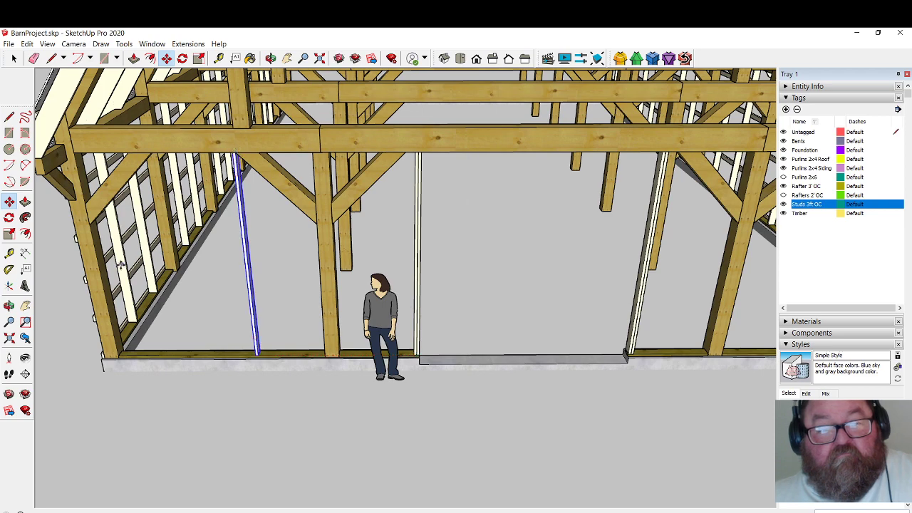
# Copy the bay's new stud along the bottom plate toward the corner post and adjust the second stud's position.
pyautogui.scroll(2, 120, 292)
pyautogui.scroll(-2, 411, 354)
pyautogui.scroll(4, 285, 355)
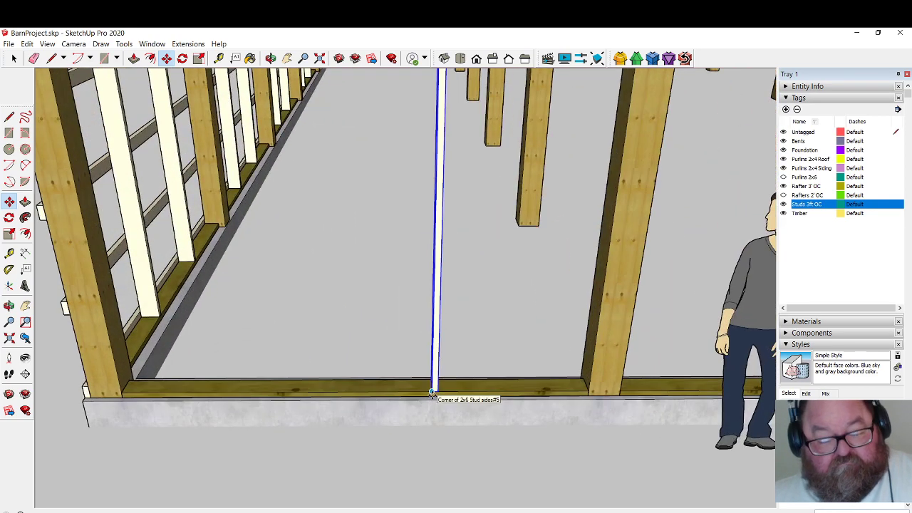
pyautogui.click(432, 392)
pyautogui.press('ctrl')
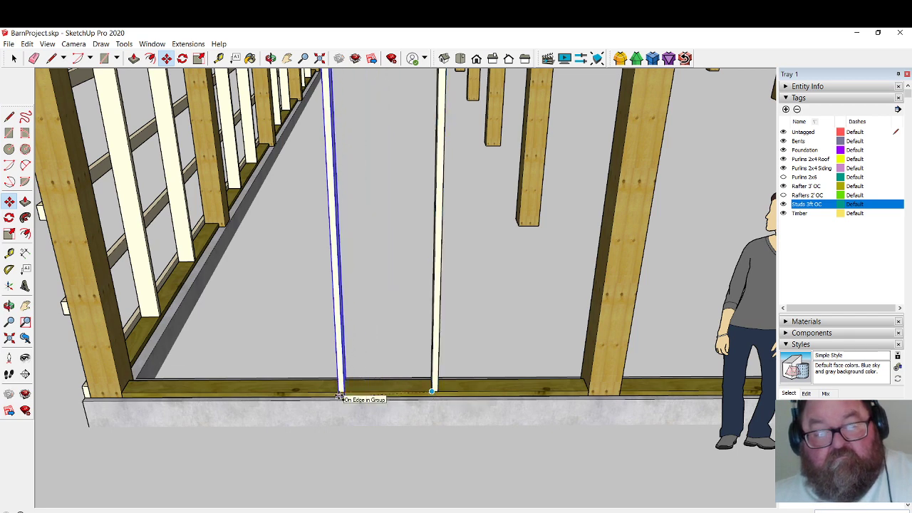
pyautogui.scroll(-3, 338, 396)
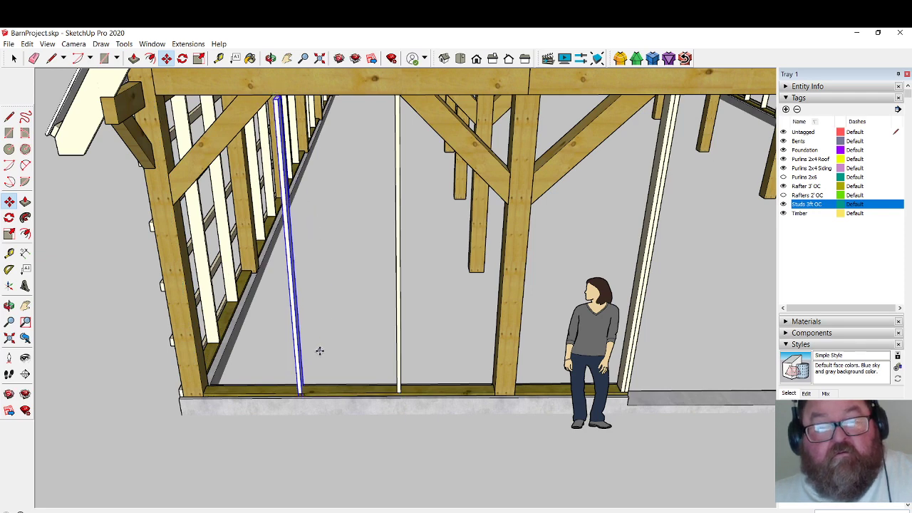
pyautogui.scroll(6, 276, 390)
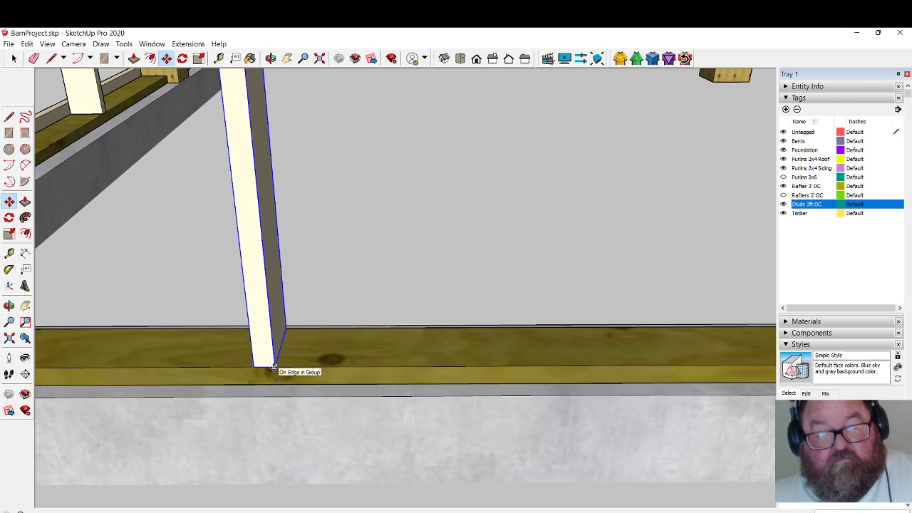
pyautogui.scroll(-8, 381, 442)
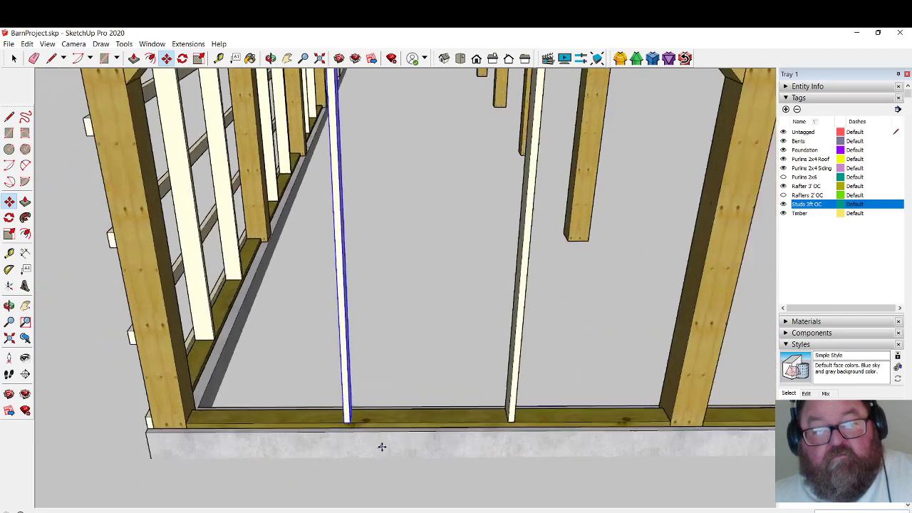
pyautogui.scroll(3, 407, 436)
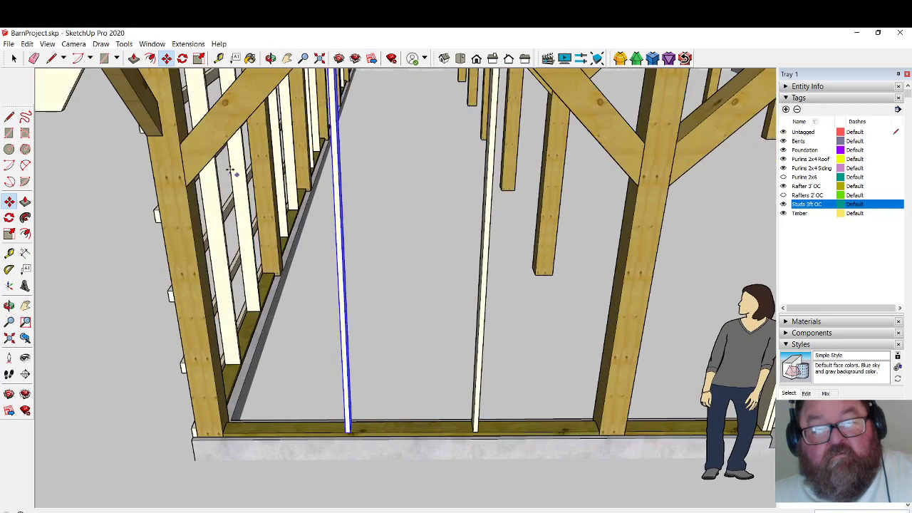
# Measure the spacing between the two studs in the bay beside the corner post.
pyautogui.click(219, 58)
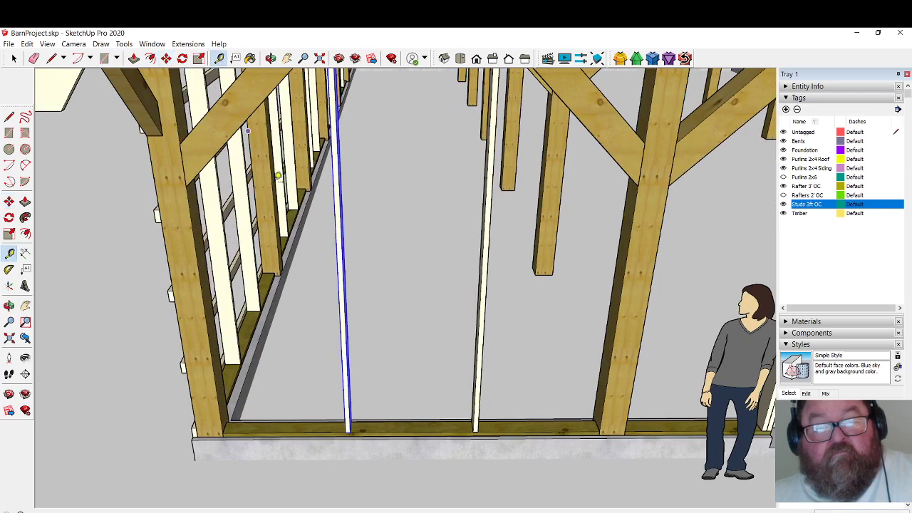
pyautogui.click(342, 279)
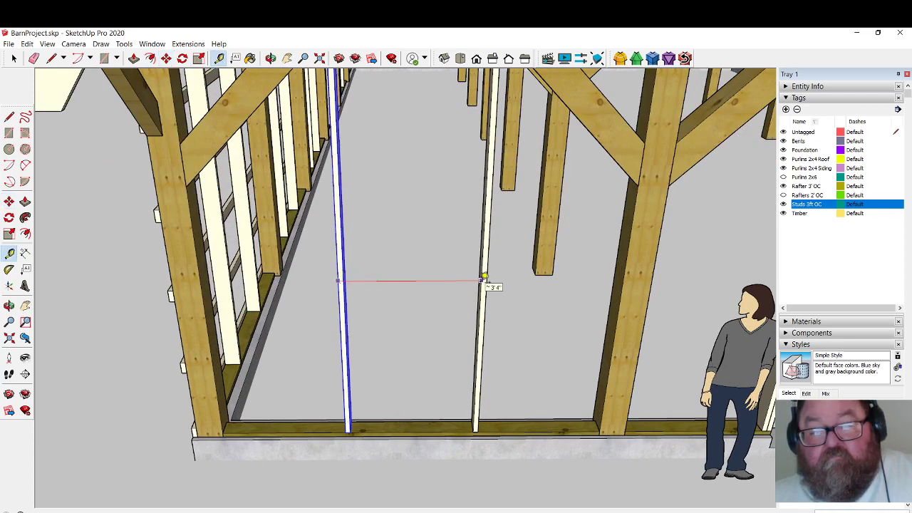
pyautogui.click(483, 279)
pyautogui.scroll(-4, 320, 320)
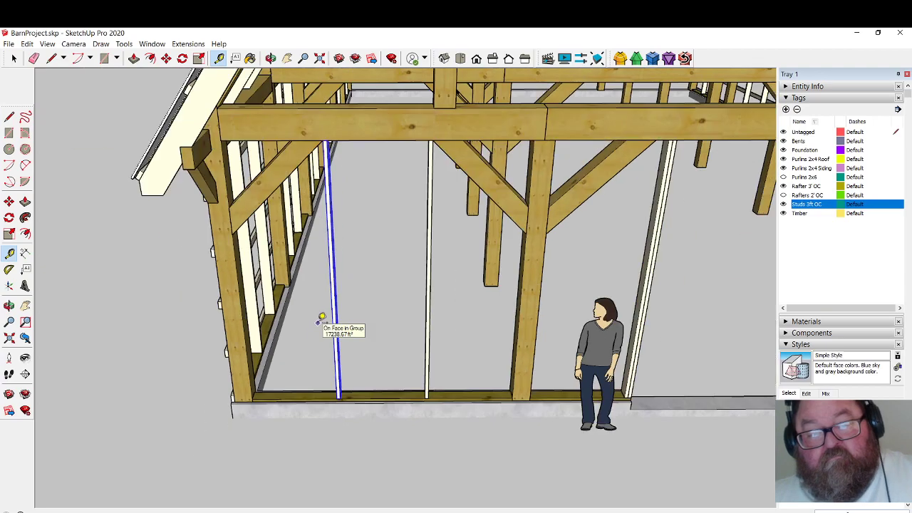
# Try to extend the side wall's siding purlins past the corner post with Push/Pull, and undo the extension.
pyautogui.click(270, 57)
pyautogui.moveTo(257, 100); pyautogui.dragTo(70, 70)
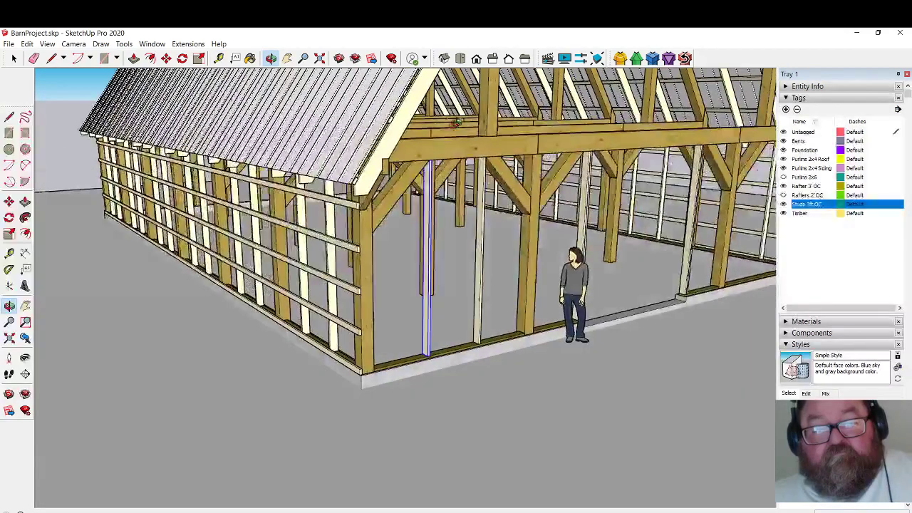
pyautogui.click(13, 58)
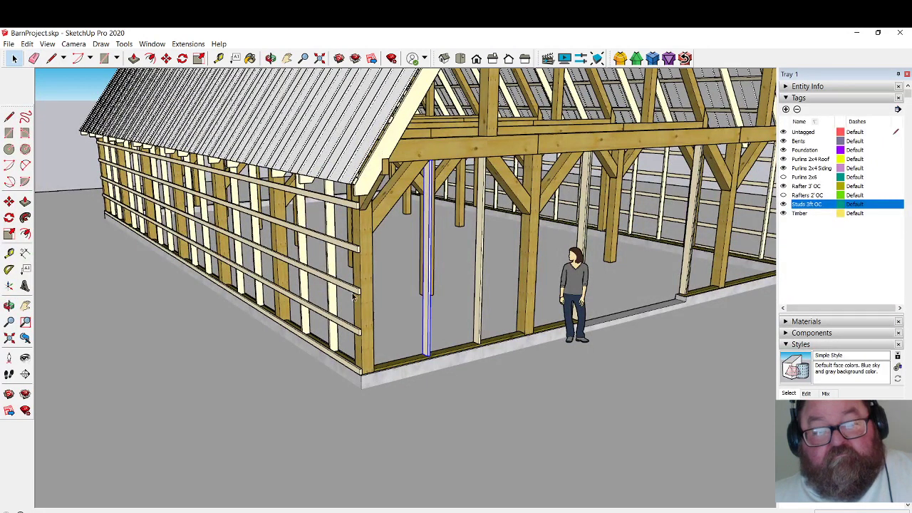
pyautogui.click(350, 292)
pyautogui.doubleClick(351, 292)
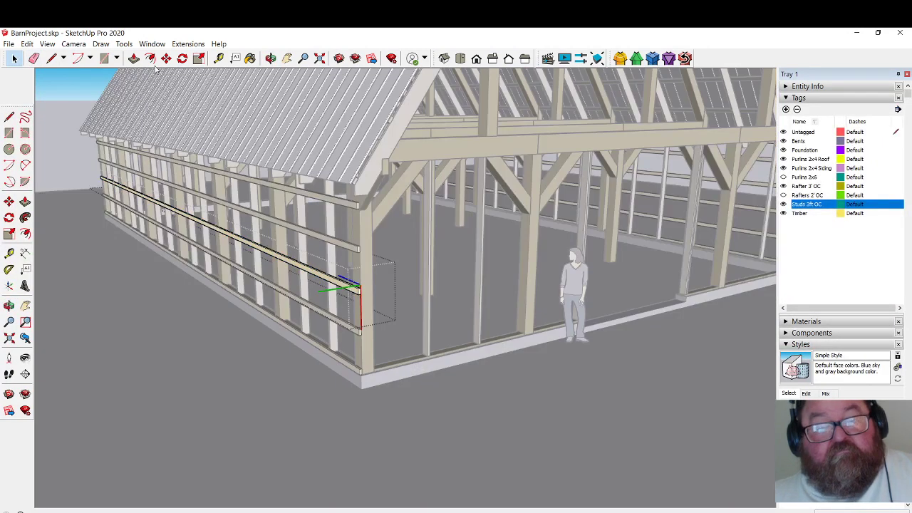
pyautogui.click(134, 57)
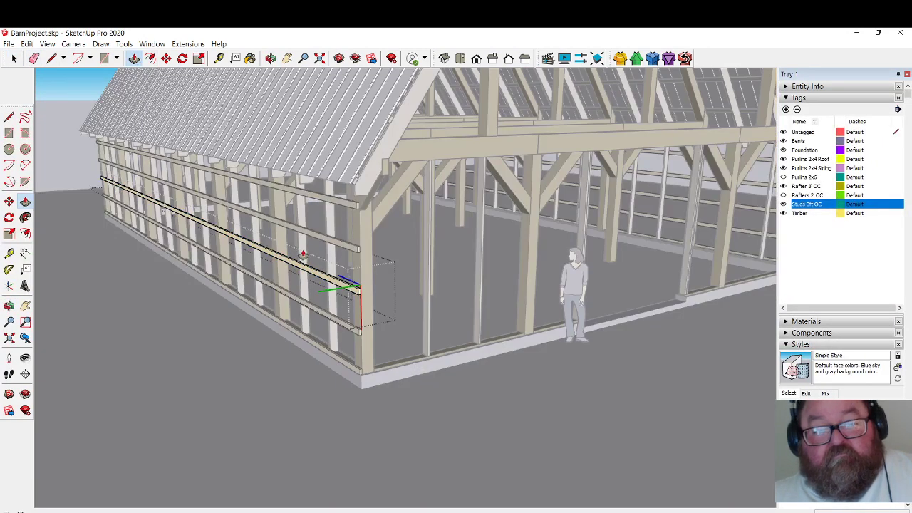
pyautogui.click(361, 292)
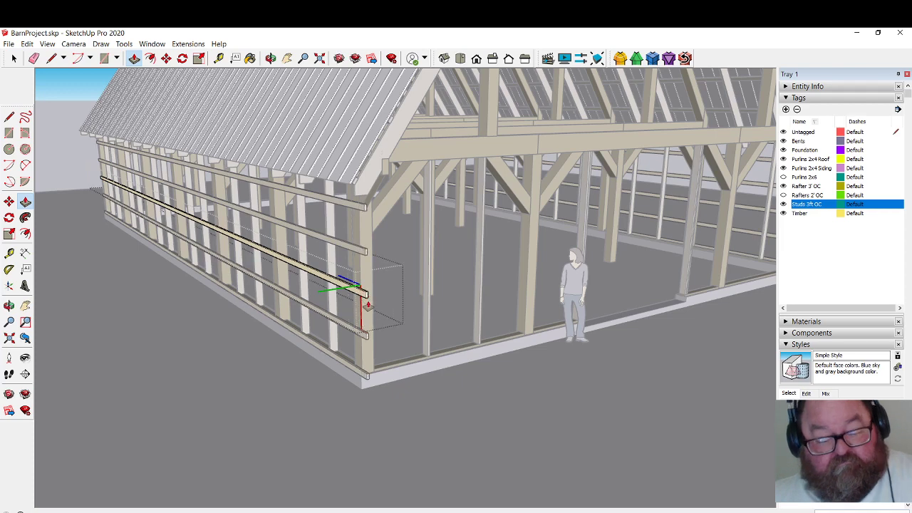
pyautogui.hotkey('ctrl', 'z')
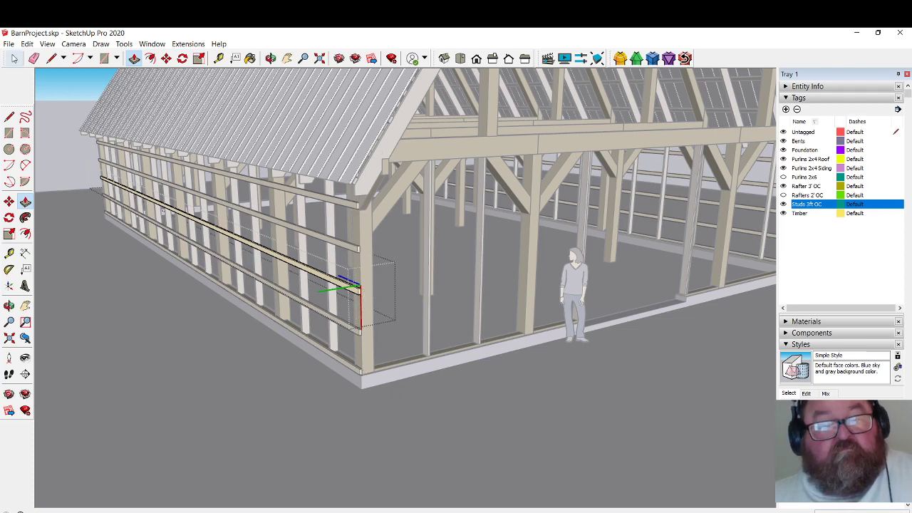
pyautogui.press('space')
pyautogui.press('Escape')
# Copy the side wall's lowest siding purlin across to the gable wall's bottom plate beside the corner post.
pyautogui.click(339, 328)
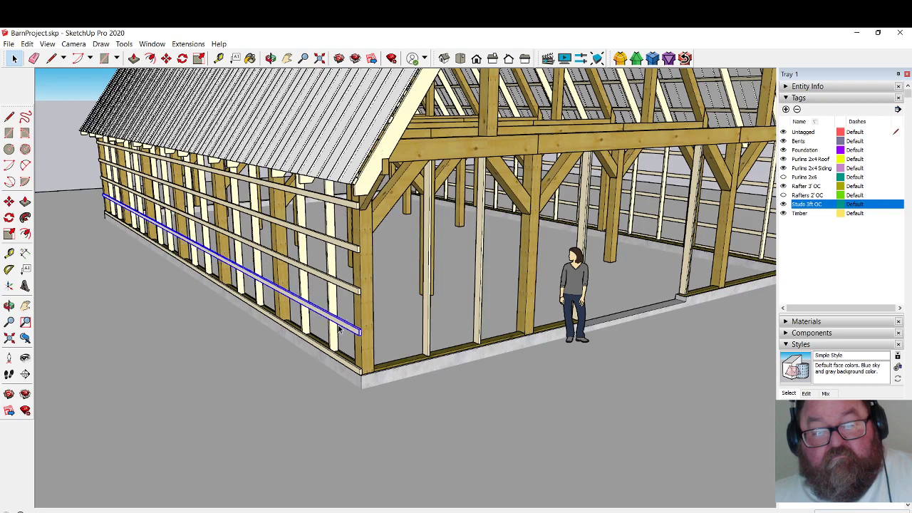
pyautogui.click(356, 374)
pyautogui.scroll(5, 357, 374)
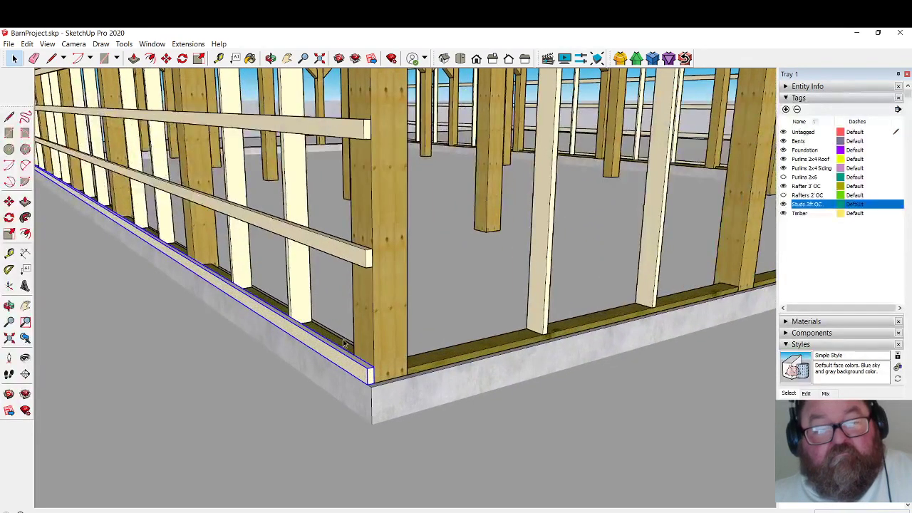
pyautogui.click(168, 59)
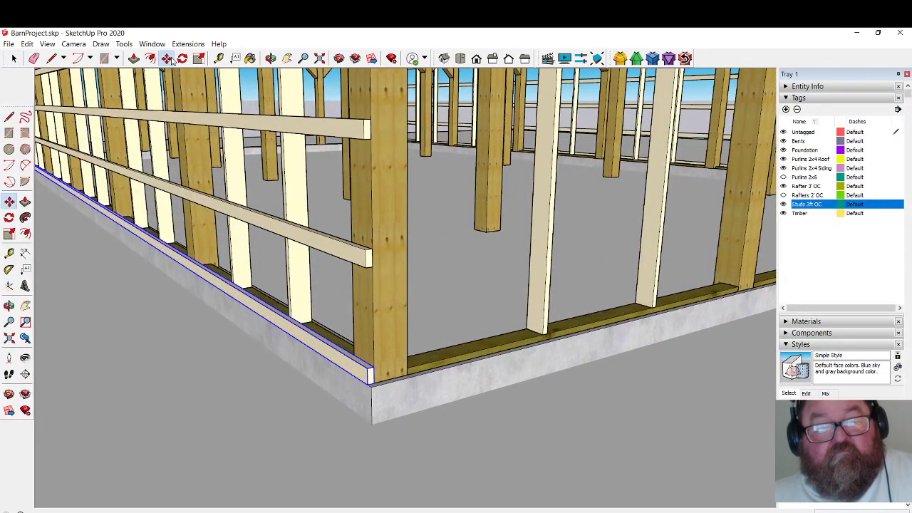
pyautogui.click(315, 349)
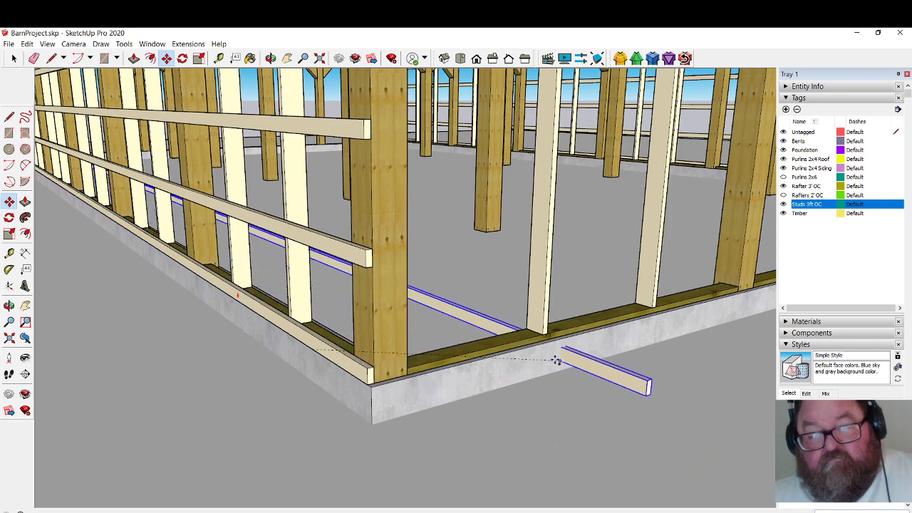
pyautogui.scroll(5, 491, 353)
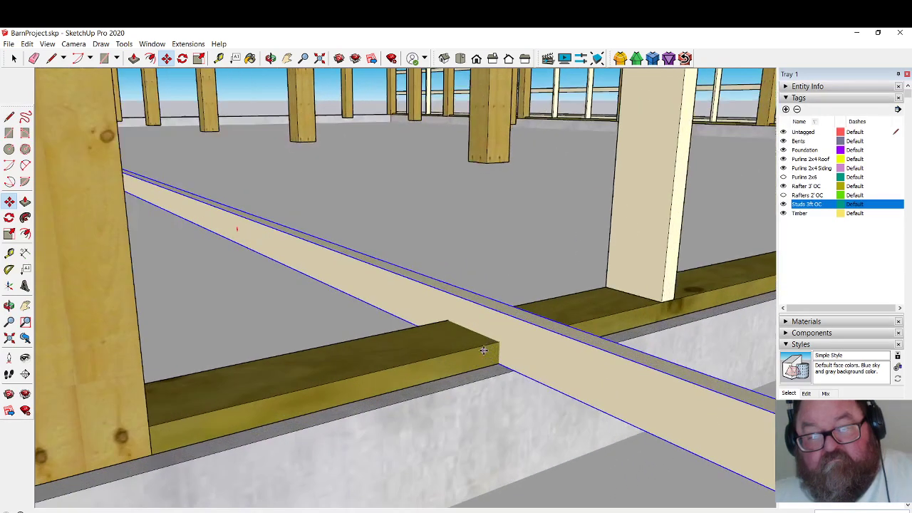
# Rotate the copied purlin horizontally so it runs parallel to the gable wall.
pyautogui.click(182, 58)
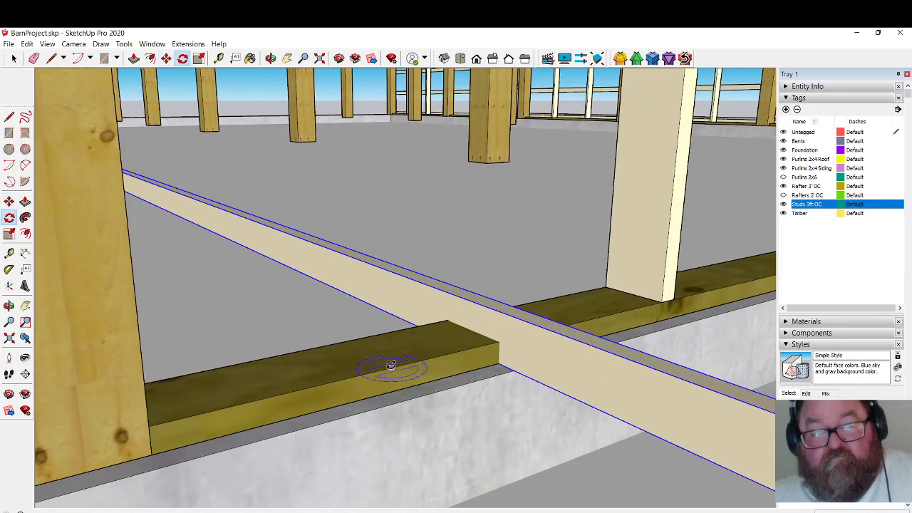
pyautogui.click(426, 359)
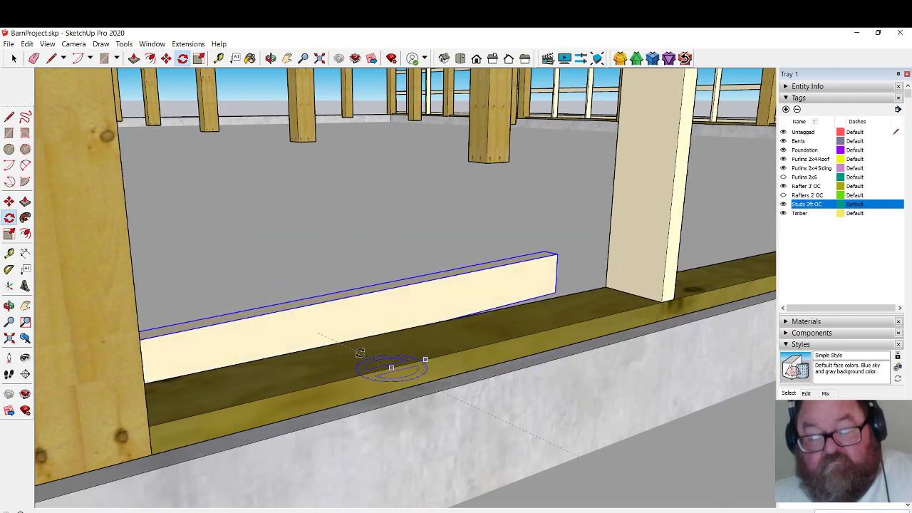
pyautogui.press('Escape')
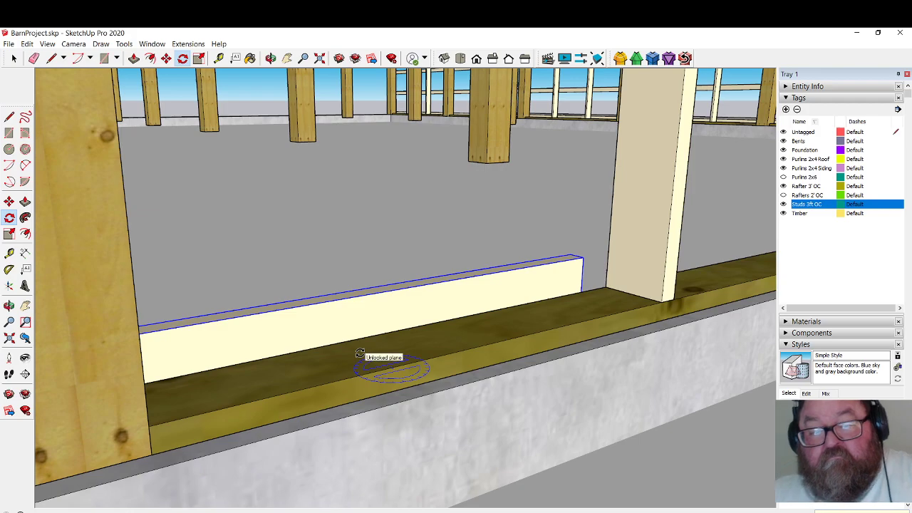
pyautogui.scroll(-6, 391, 349)
pyautogui.scroll(2, 507, 379)
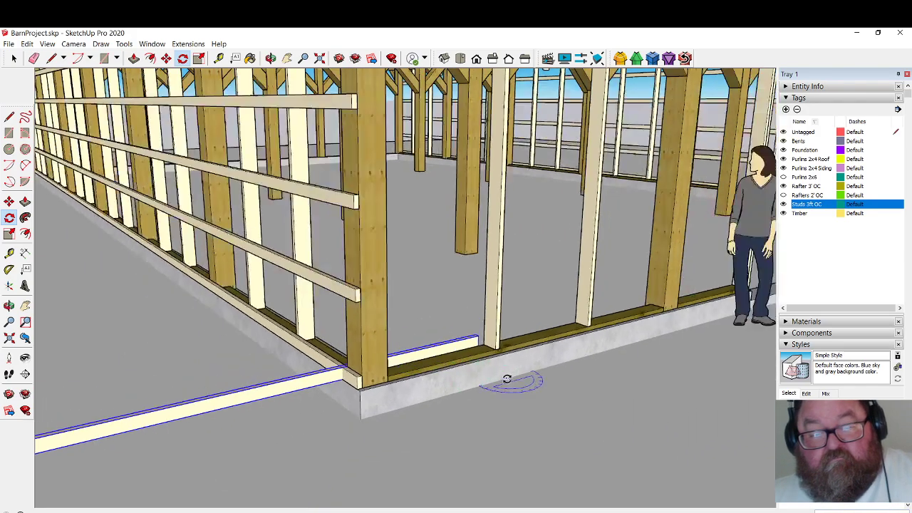
pyautogui.scroll(-10, 507, 379)
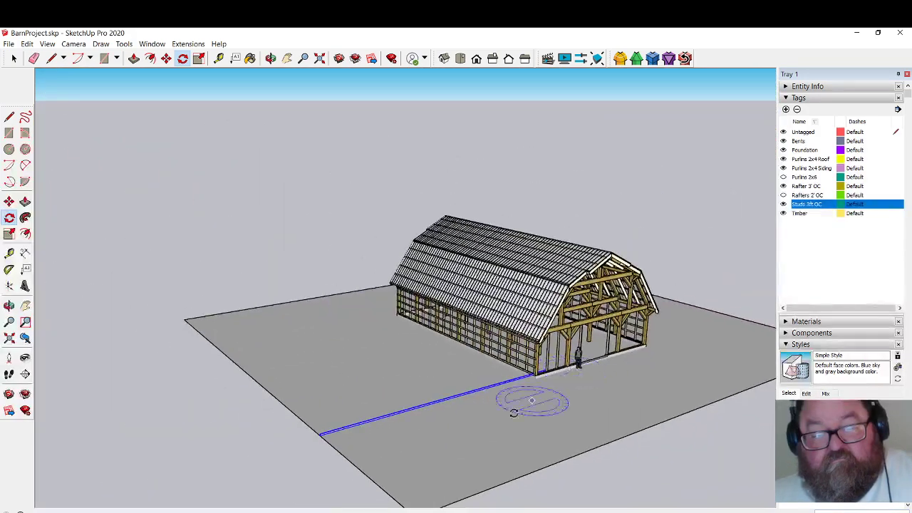
pyautogui.scroll(10, 512, 413)
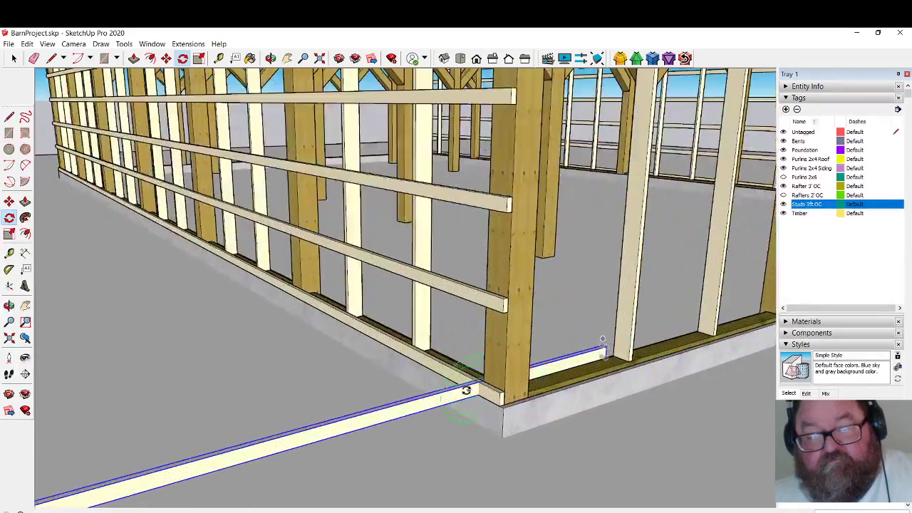
pyautogui.moveTo(465, 391); pyautogui.dragTo(399, 409)
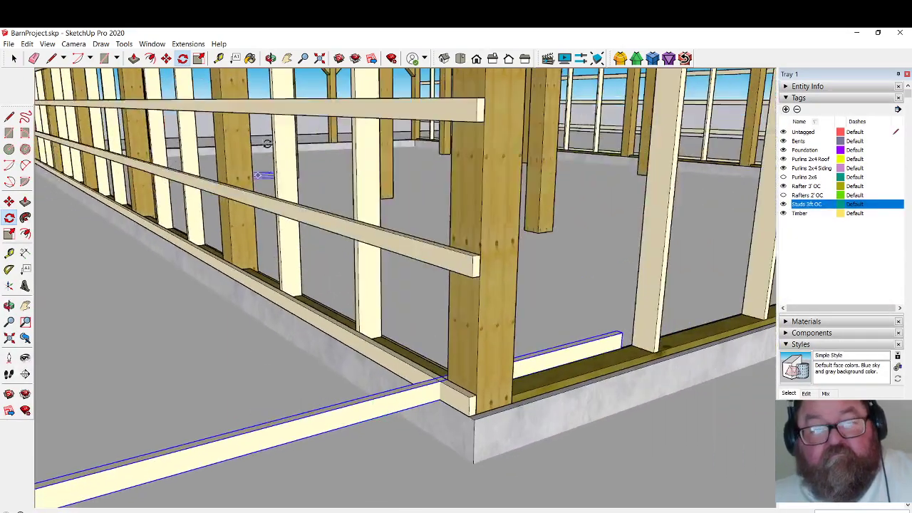
# Move the rotated purlin by its end corner to the outer face of the bottom plate's end at the door opening.
pyautogui.click(270, 59)
pyautogui.moveTo(441, 246); pyautogui.dragTo(273, 331)
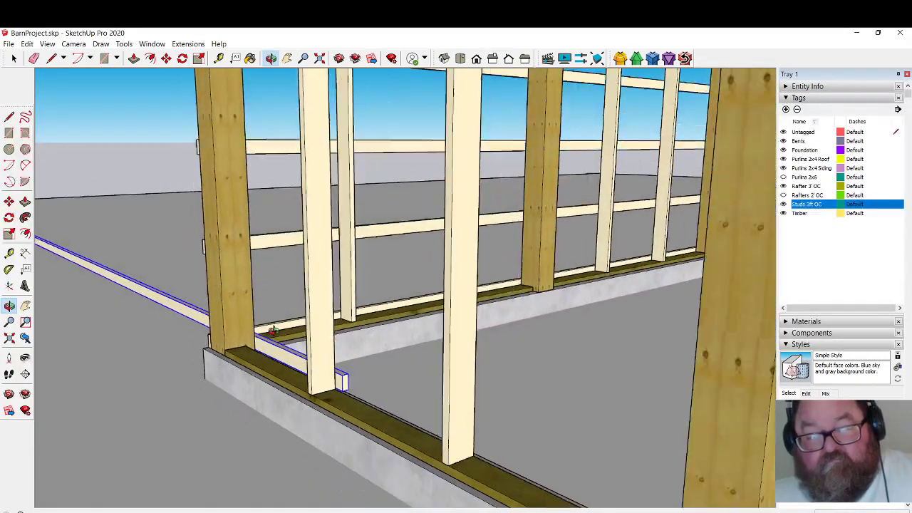
pyautogui.scroll(-2, 313, 259)
pyautogui.click(167, 60)
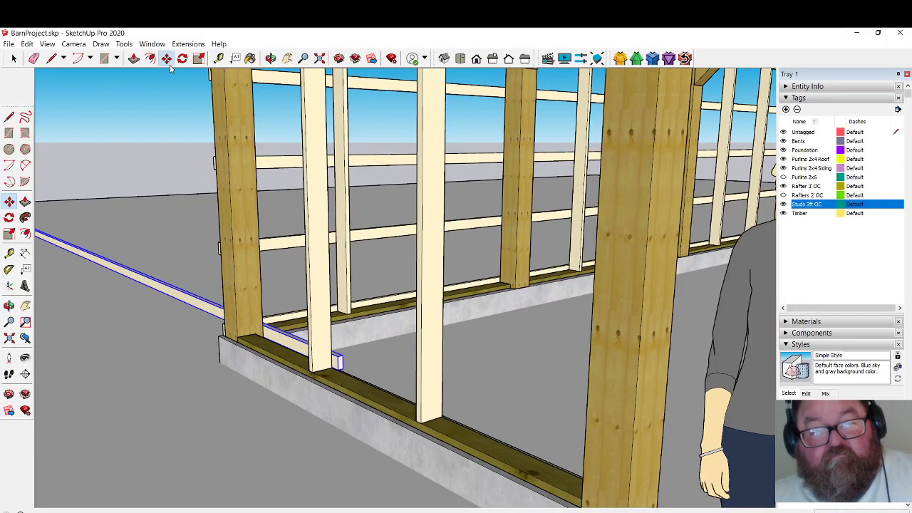
pyautogui.scroll(-5, 342, 363)
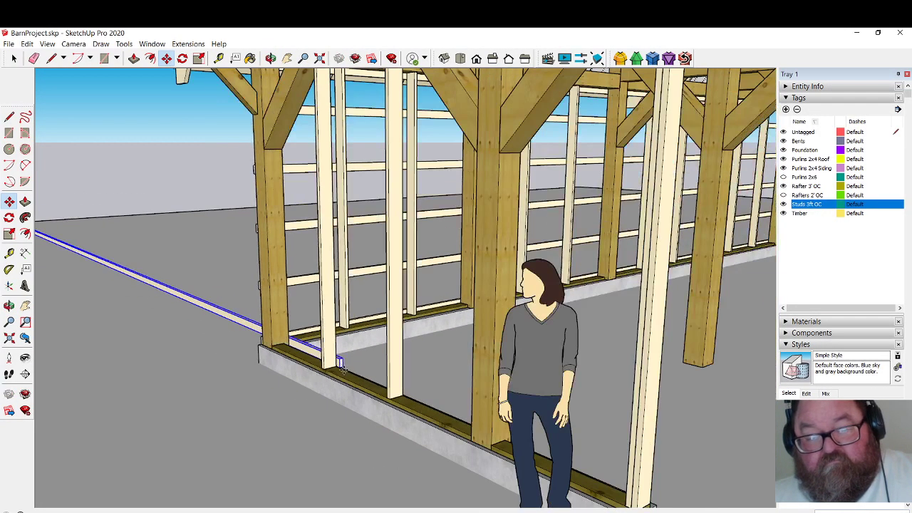
pyautogui.scroll(5, 540, 443)
pyautogui.scroll(5, 540, 443)
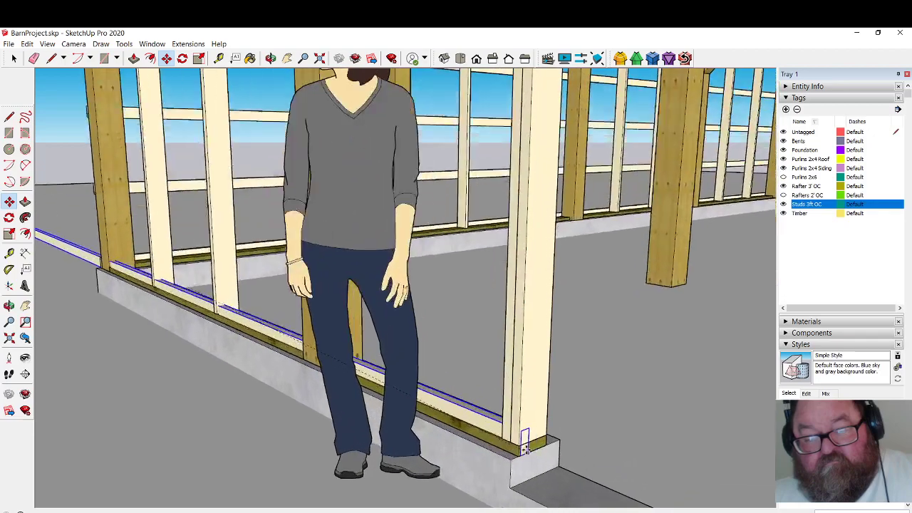
pyautogui.click(517, 461)
pyautogui.scroll(-2, 547, 460)
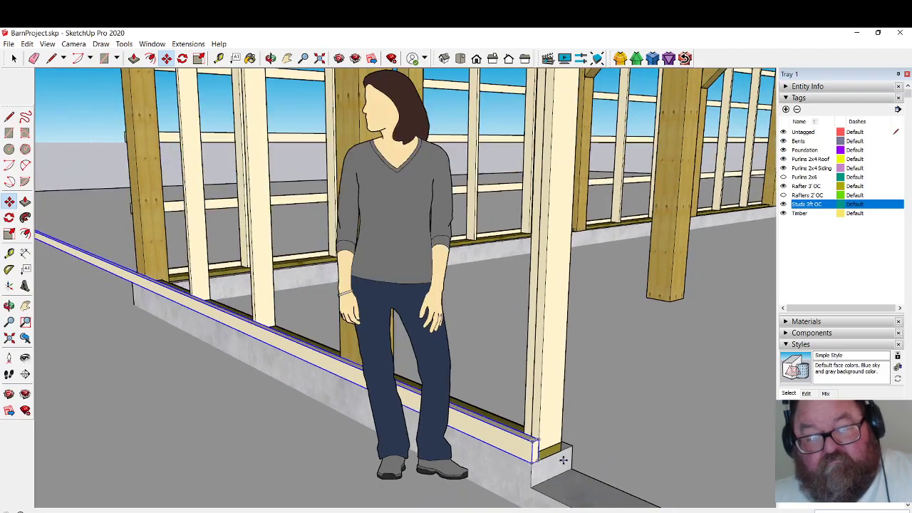
# Make the gable wall's bottom purlin a unique component, separate from the side wall purlins.
pyautogui.click(270, 58)
pyautogui.moveTo(270, 136); pyautogui.dragTo(657, 218)
pyautogui.click(14, 57)
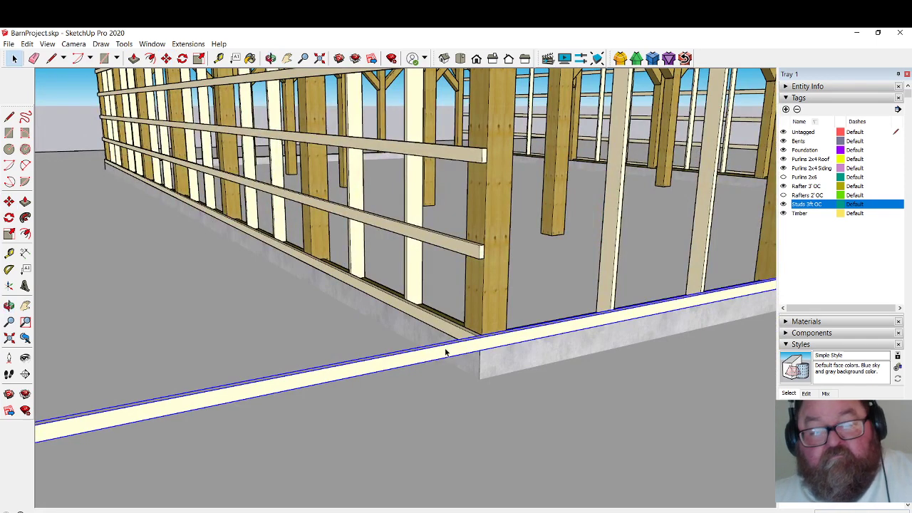
pyautogui.tripleClick(440, 356)
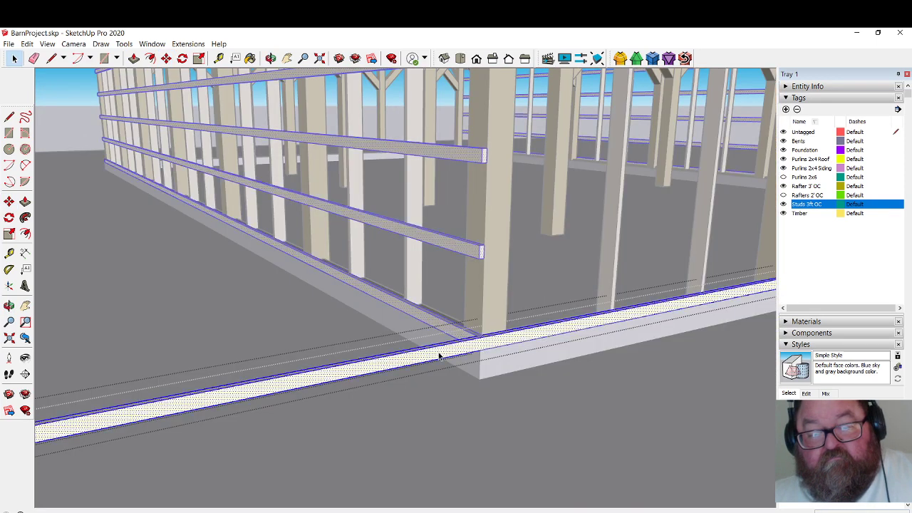
pyautogui.click(328, 317)
pyautogui.click(387, 361)
pyautogui.rightClick(387, 360)
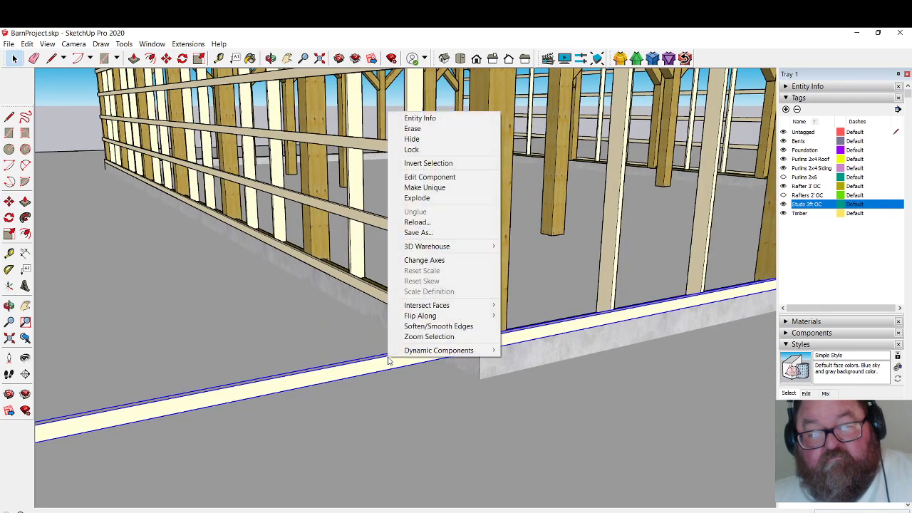
pyautogui.click(435, 188)
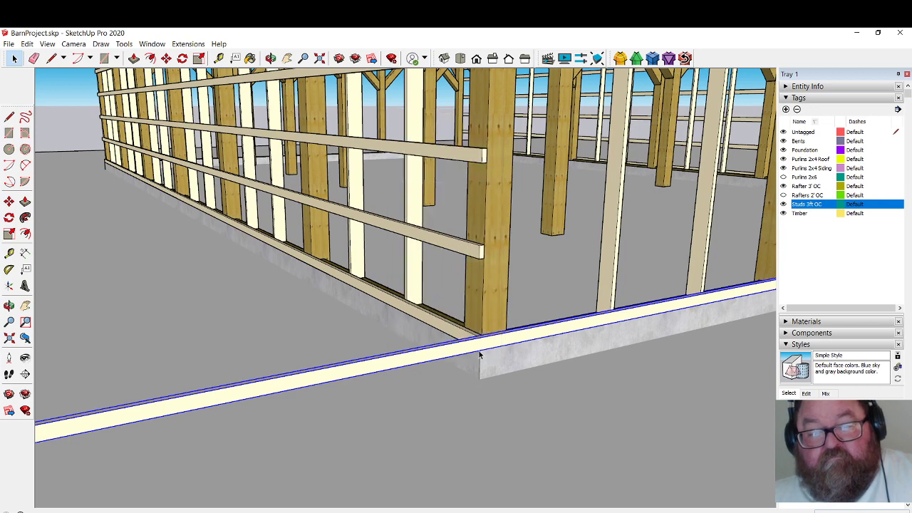
# Open the gable wall's bottom purlin for editing where it runs past the foundation corner.
pyautogui.scroll(3, 485, 333)
pyautogui.scroll(2, 477, 342)
pyautogui.click(271, 58)
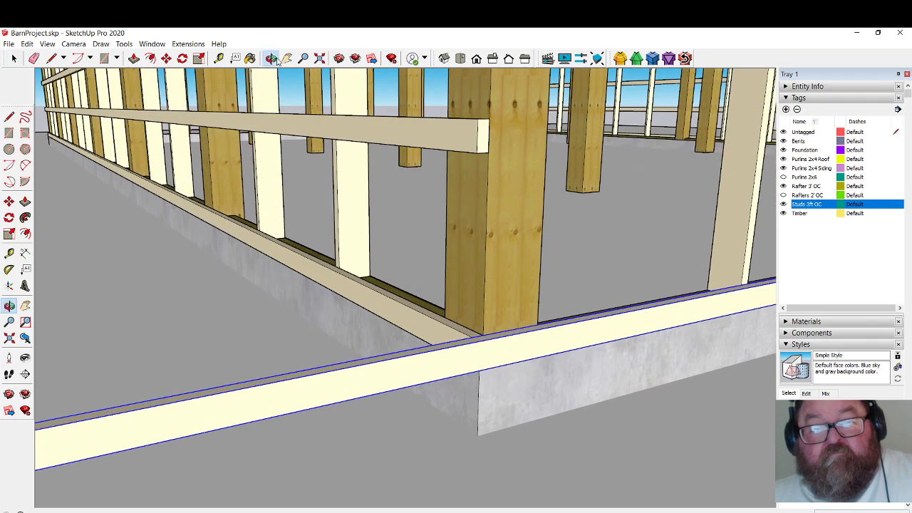
pyautogui.moveTo(428, 356); pyautogui.dragTo(438, 383)
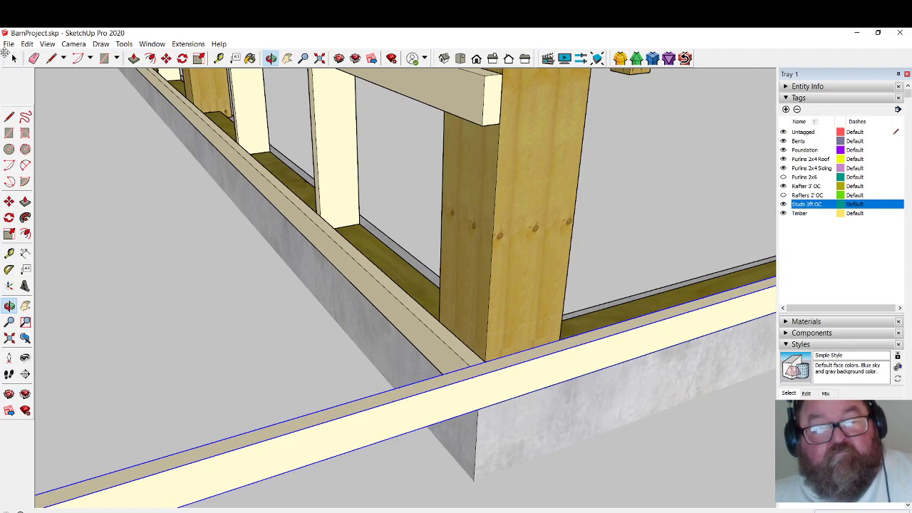
pyautogui.doubleClick(403, 398)
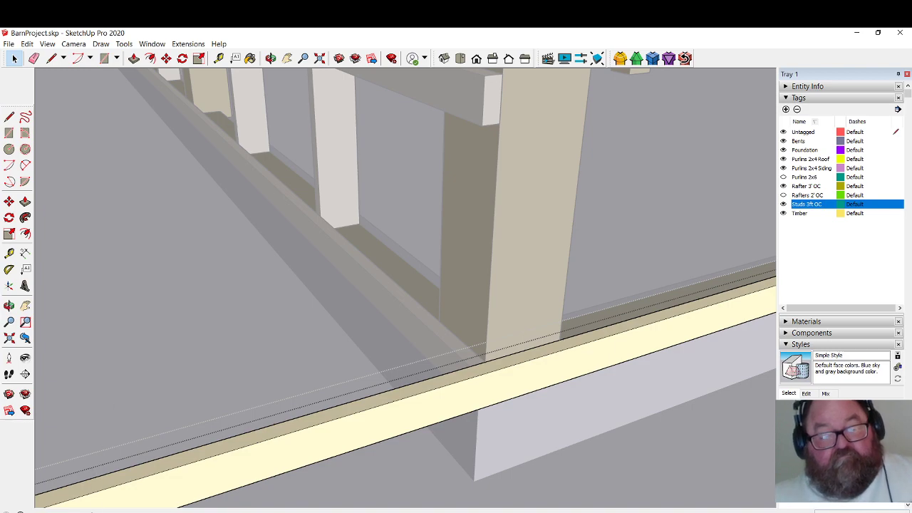
pyautogui.hotkey('alt', 'Tab')
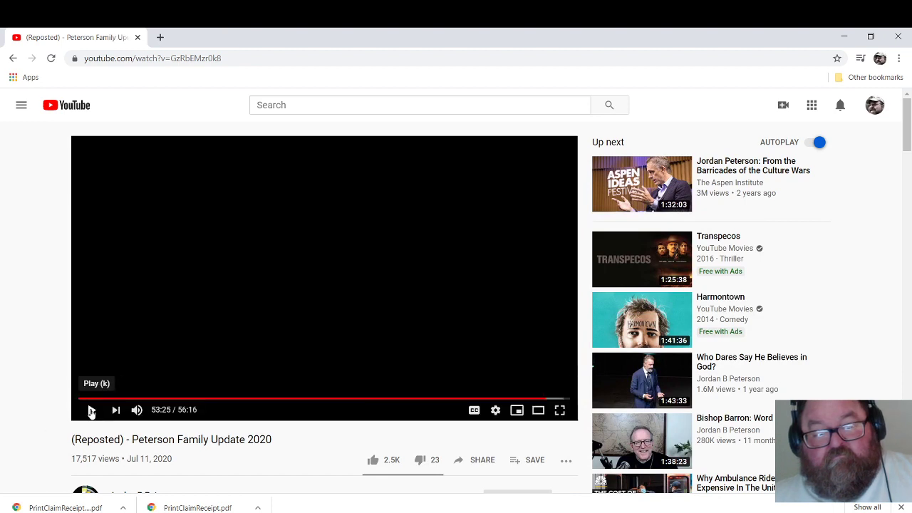
pyautogui.hotkey('alt', 'Tab')
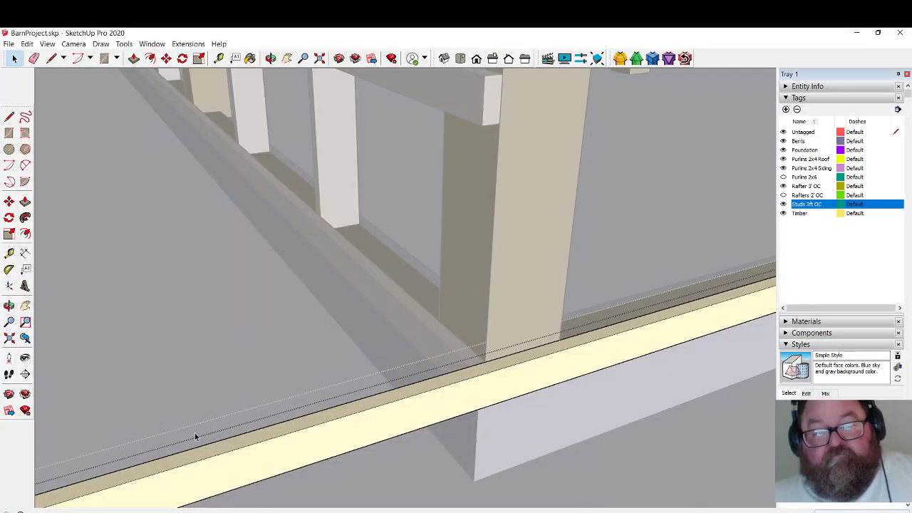
# Draw a cut line across the top and outer face of the gable wall's bottom purlin at the foundation corner.
pyautogui.scroll(2, 468, 339)
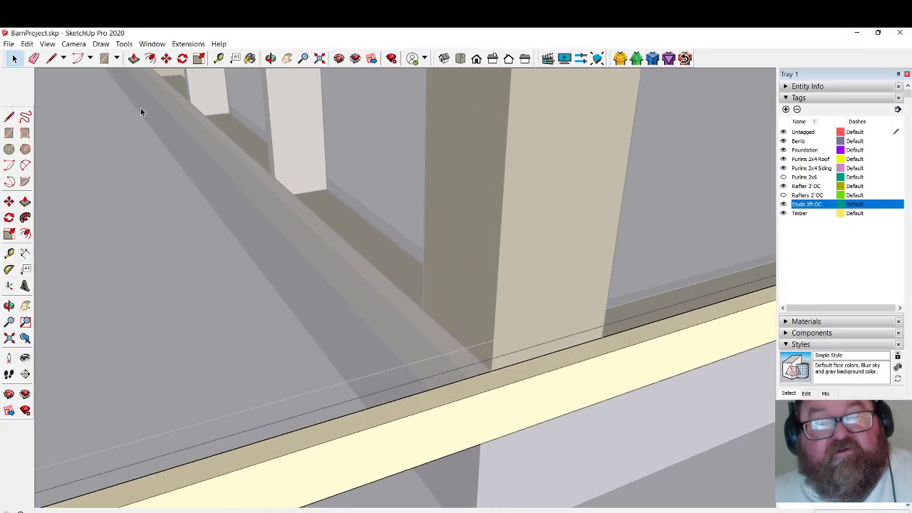
pyautogui.scroll(3, 436, 367)
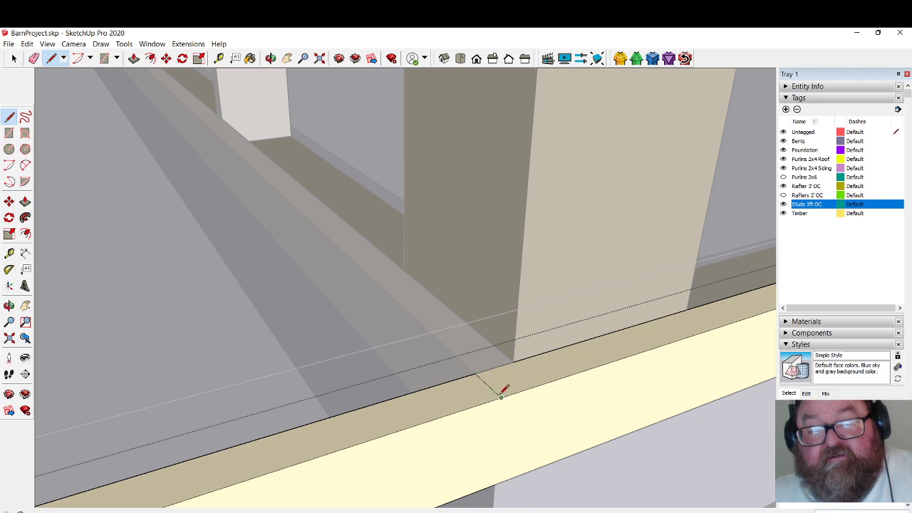
pyautogui.scroll(-1, 501, 396)
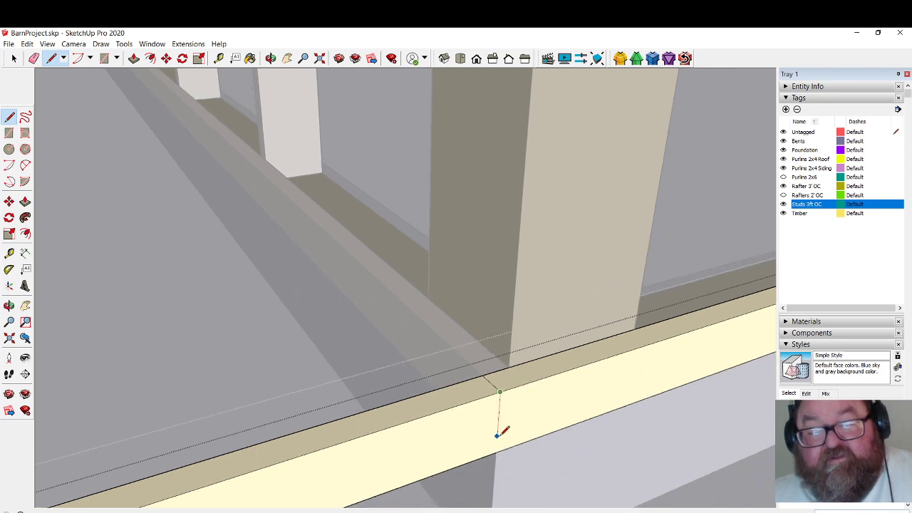
# Push/Pull the overhanging piece of the bottom purlin away past the corner cut line and finish editing the component.
pyautogui.click(133, 57)
pyautogui.click(491, 413)
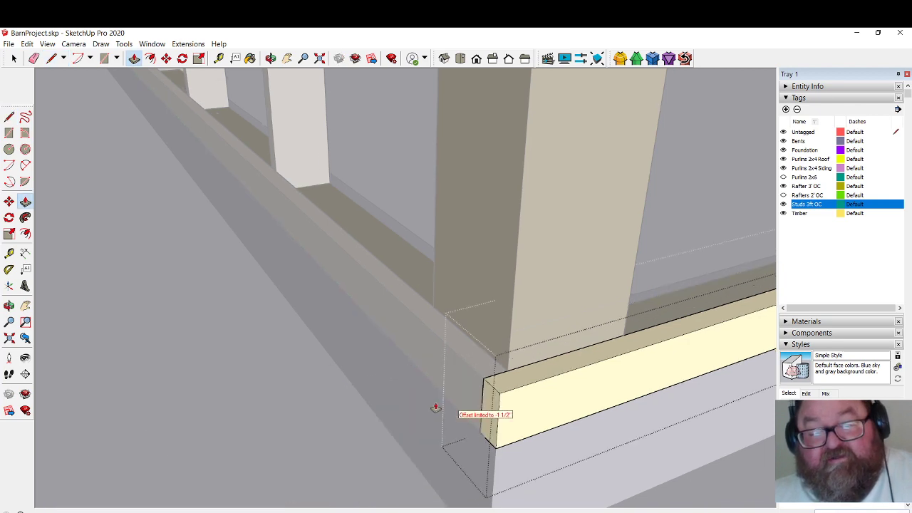
pyautogui.scroll(-10, 491, 366)
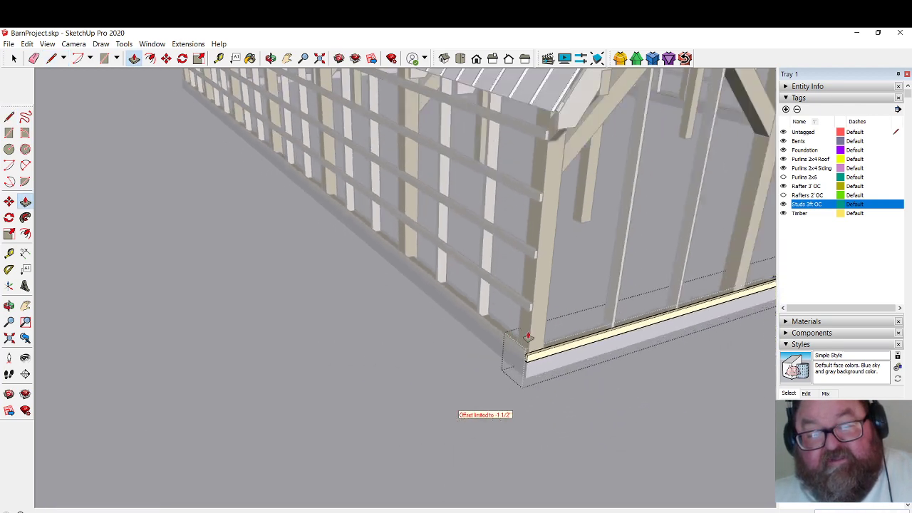
pyautogui.scroll(-6, 542, 358)
pyautogui.scroll(8, 562, 357)
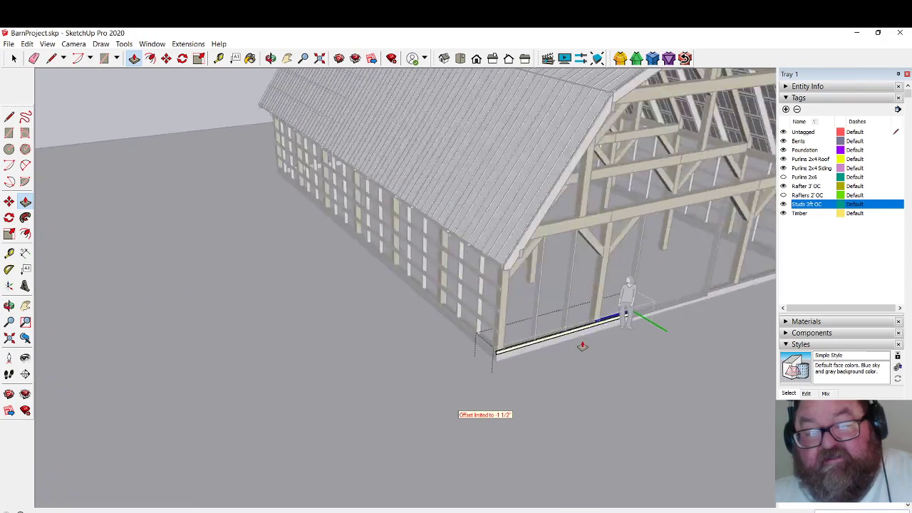
pyautogui.click(16, 58)
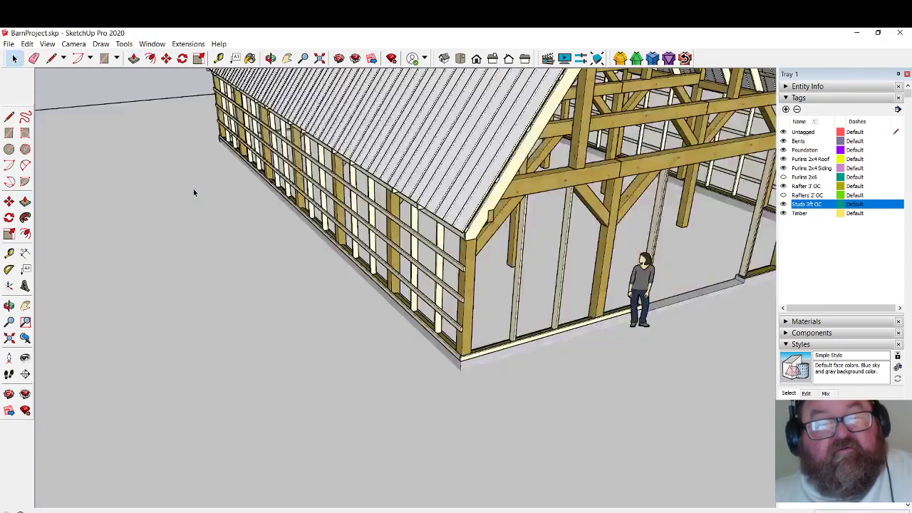
# Copy the trimmed bottom gable purlin up the corner post to line up with the second side wall purlin.
pyautogui.scroll(5, 506, 327)
pyautogui.scroll(-2, 432, 398)
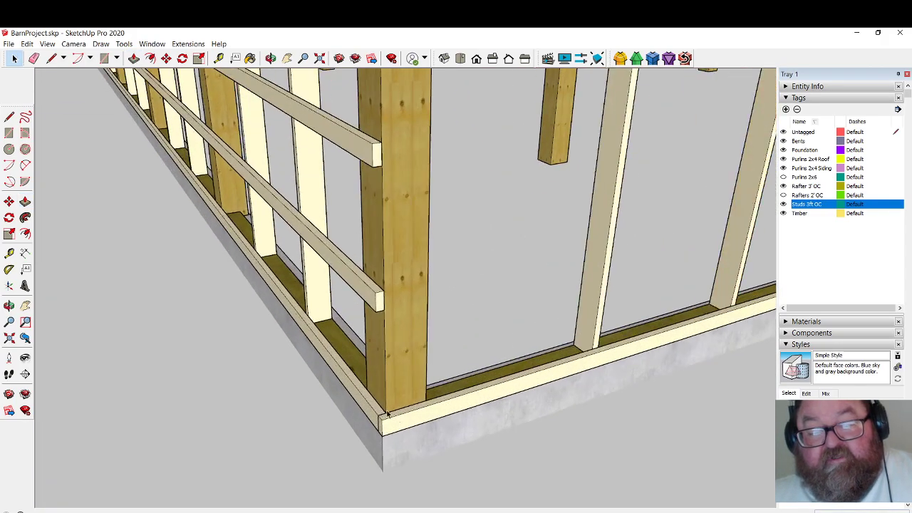
pyautogui.scroll(4, 417, 379)
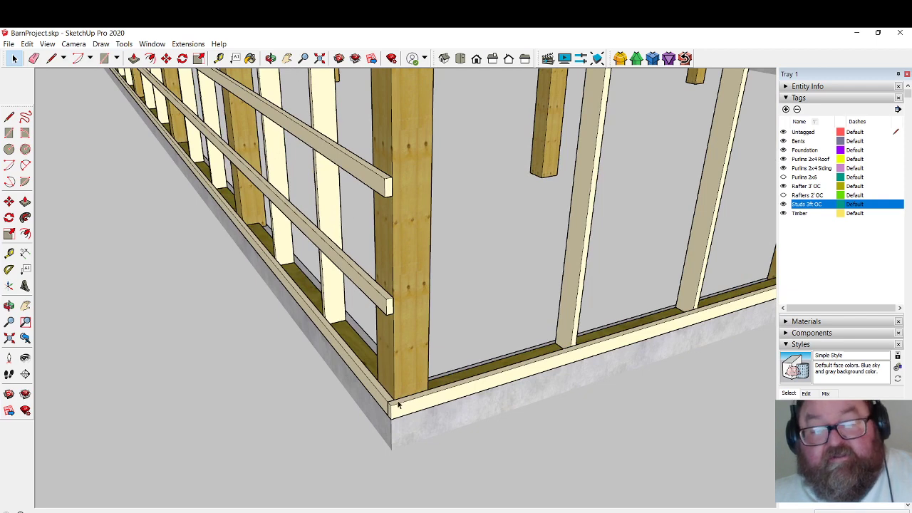
pyautogui.click(398, 403)
pyautogui.scroll(2, 385, 412)
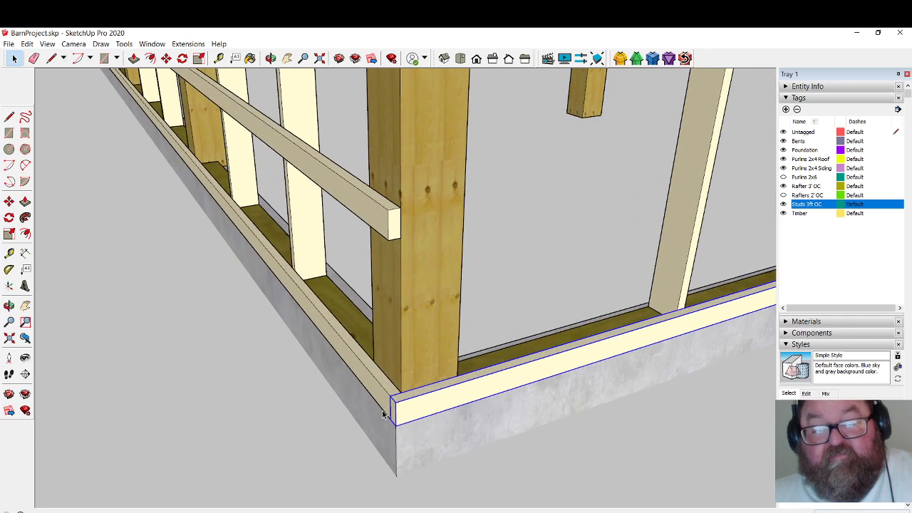
pyautogui.click(270, 57)
pyautogui.moveTo(332, 256); pyautogui.dragTo(440, 310)
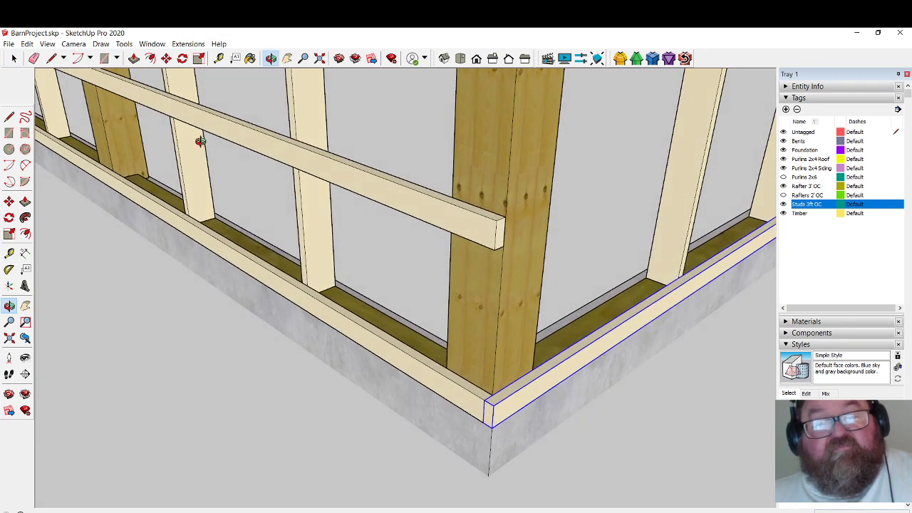
pyautogui.click(166, 58)
pyautogui.click(483, 421)
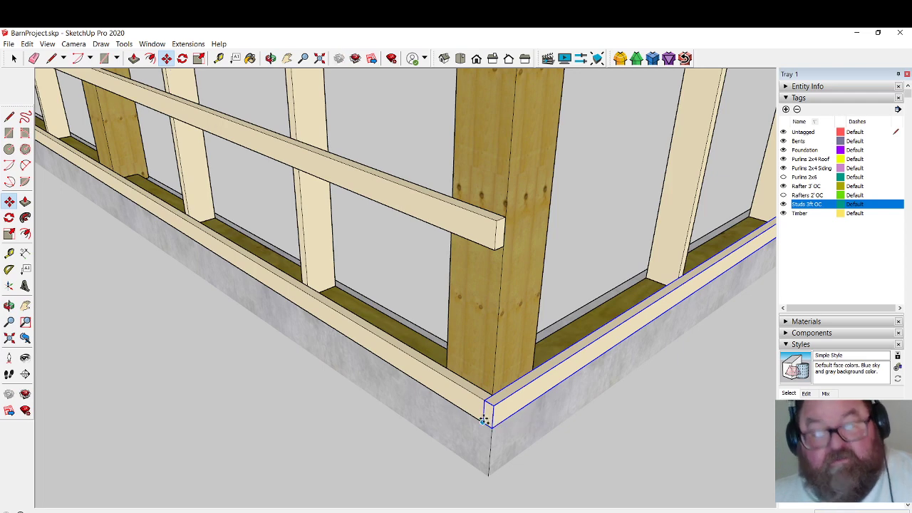
pyautogui.scroll(-1, 450, 417)
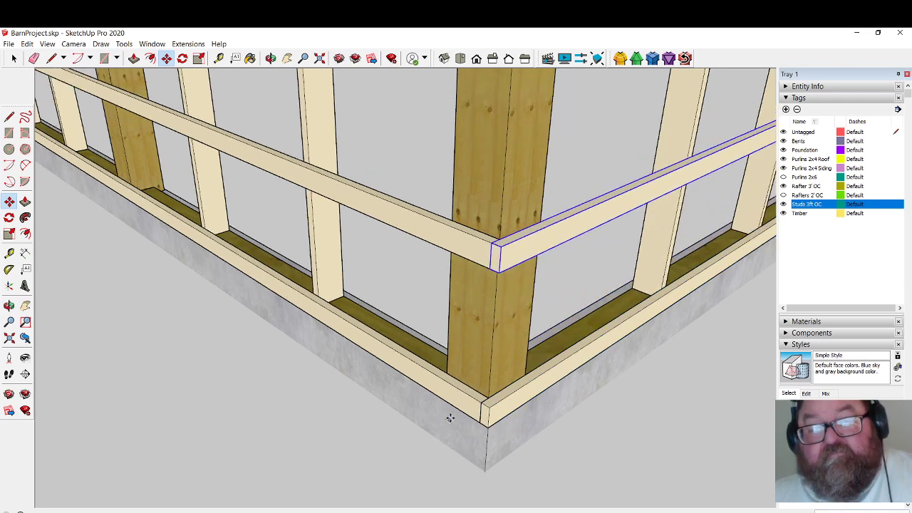
# Copy the gable purlin upward three more times, aligning each copy's corner with the third, fourth and fifth side wall purlins.
pyautogui.scroll(-4, 465, 332)
pyautogui.scroll(3, 470, 322)
pyautogui.scroll(1, 469, 322)
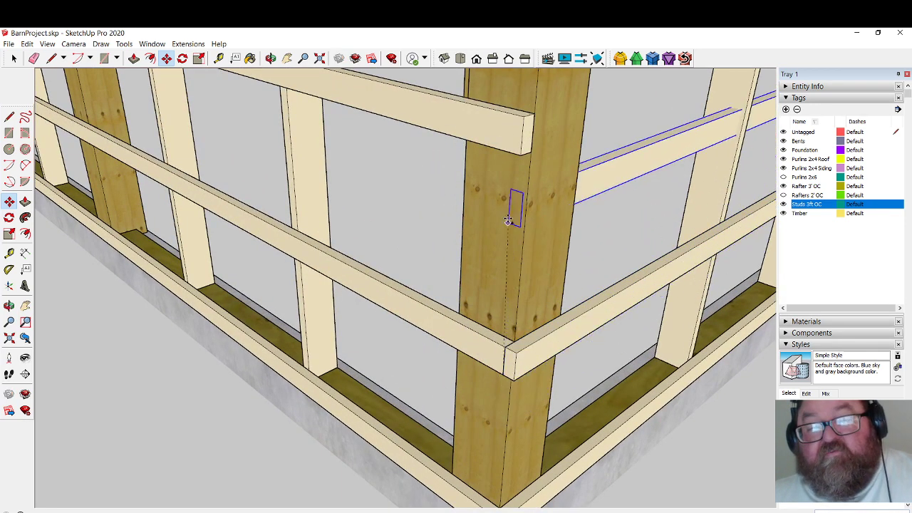
pyautogui.scroll(-2, 471, 420)
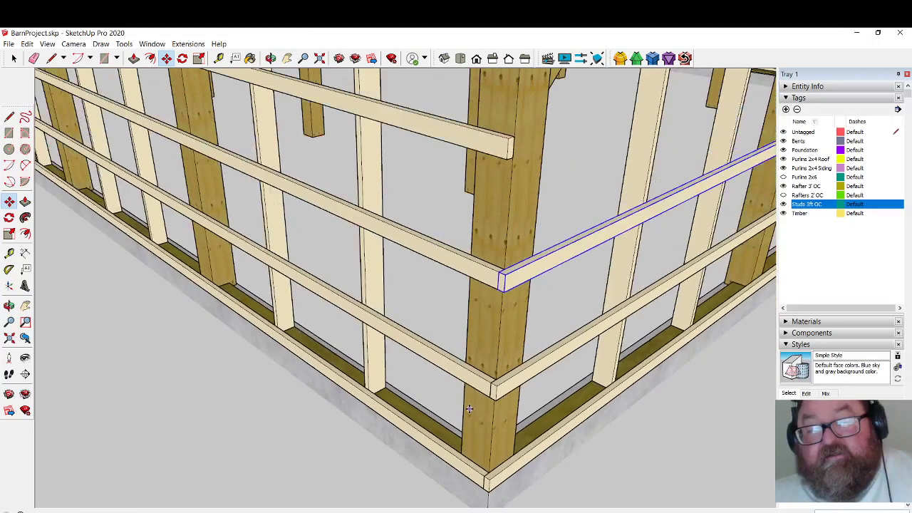
pyautogui.scroll(3, 463, 290)
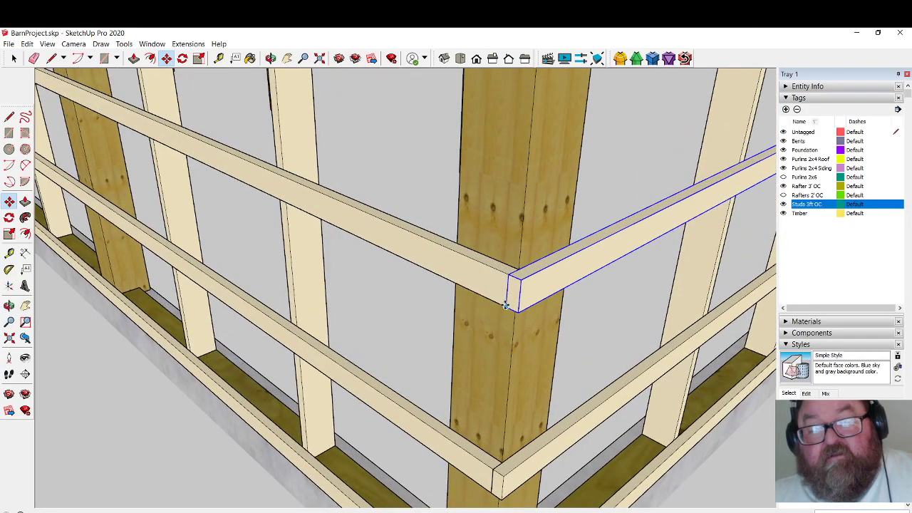
pyautogui.scroll(-3, 505, 305)
pyautogui.scroll(3, 520, 184)
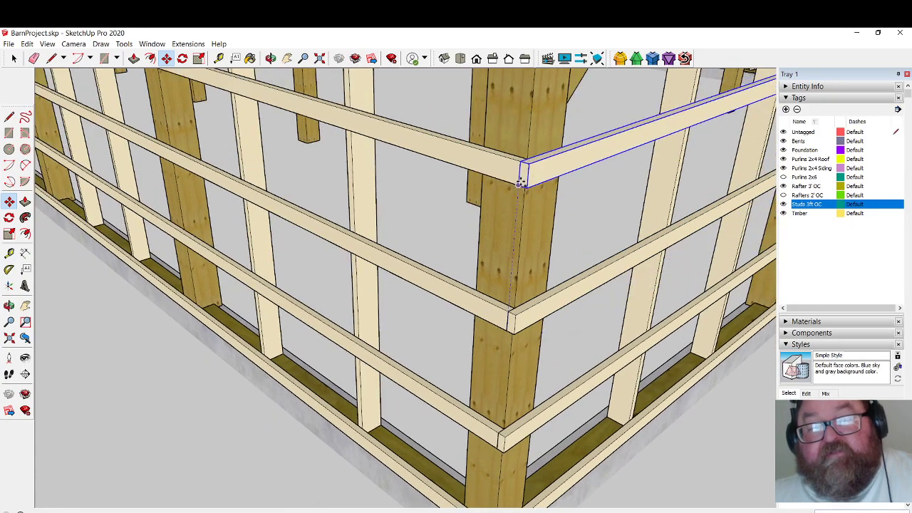
pyautogui.scroll(-3, 521, 288)
pyautogui.scroll(5, 518, 207)
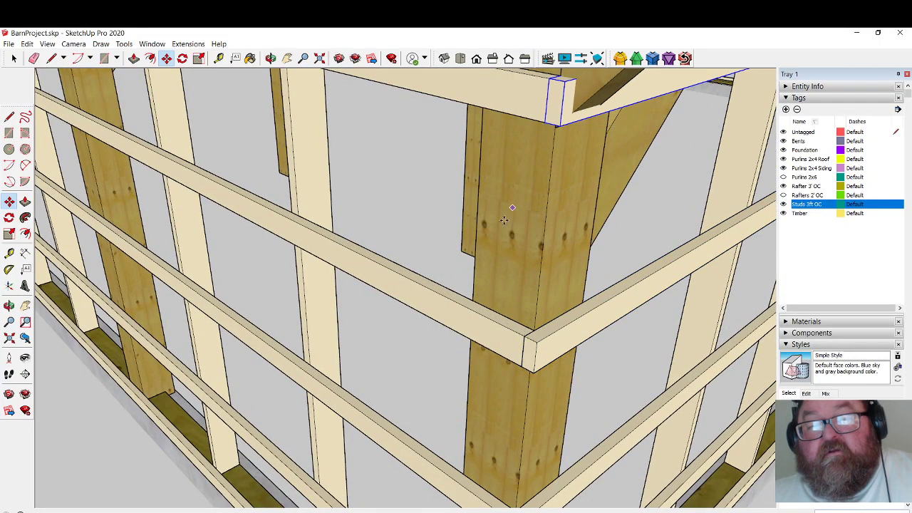
pyautogui.scroll(-5, 504, 220)
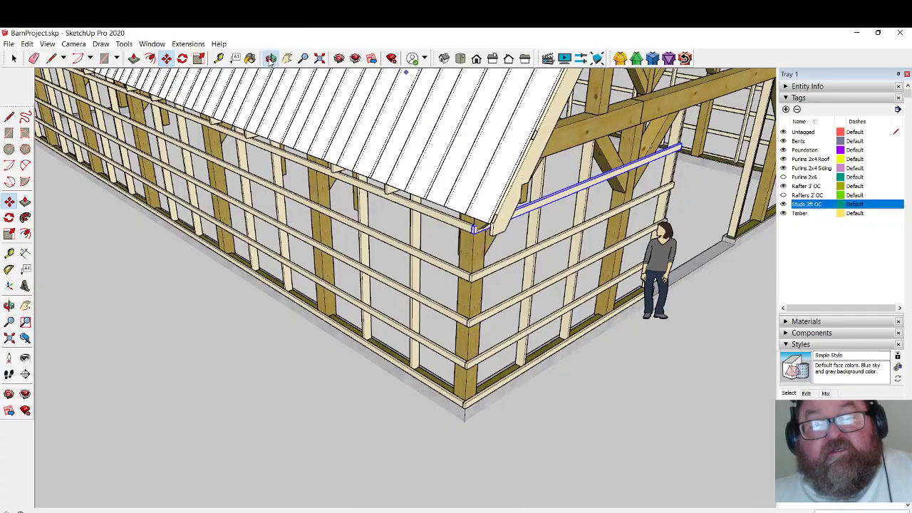
# Examine how the fifth gable purlin meets the brace and projecting timber at the corner post.
pyautogui.click(269, 60)
pyautogui.moveTo(545, 236); pyautogui.dragTo(377, 182)
pyautogui.scroll(5, 288, 166)
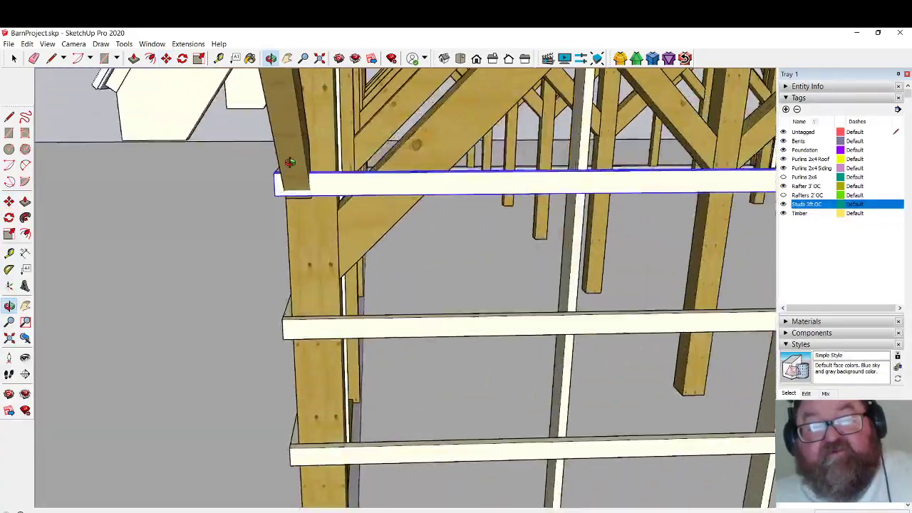
pyautogui.moveTo(289, 162); pyautogui.dragTo(333, 131)
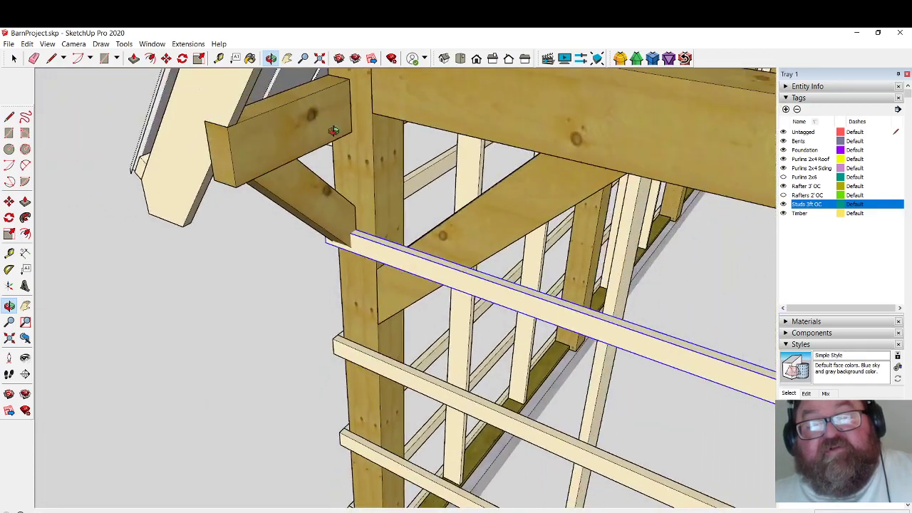
pyautogui.moveTo(365, 266); pyautogui.dragTo(344, 136)
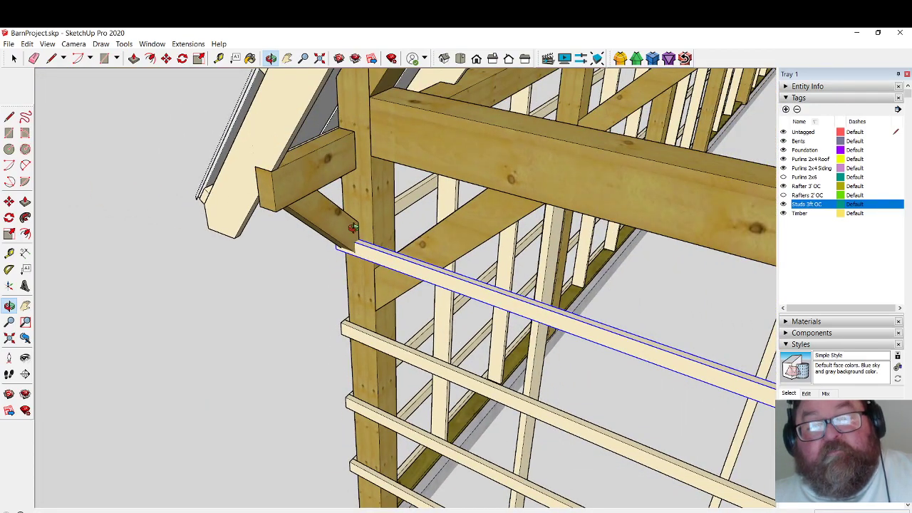
pyautogui.moveTo(353, 226); pyautogui.dragTo(346, 156)
pyautogui.scroll(4, 346, 156)
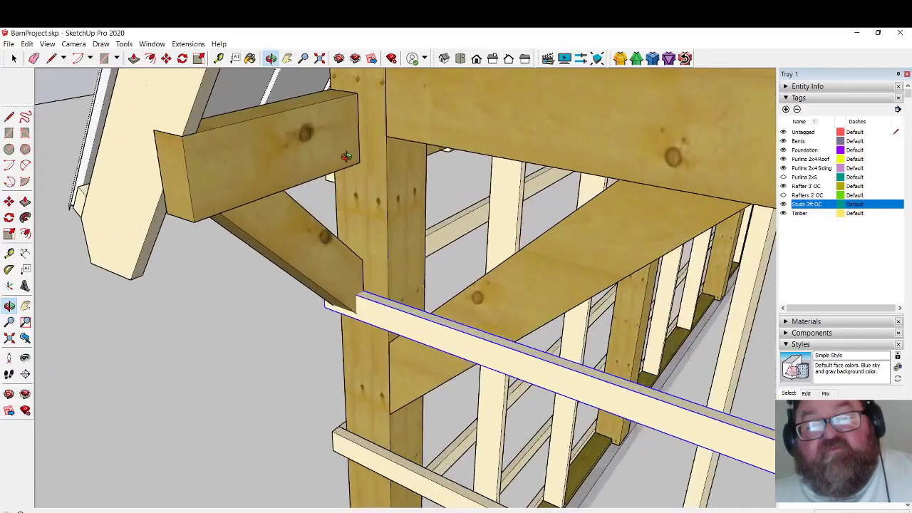
pyautogui.moveTo(346, 156); pyautogui.dragTo(497, 207, button='middle')
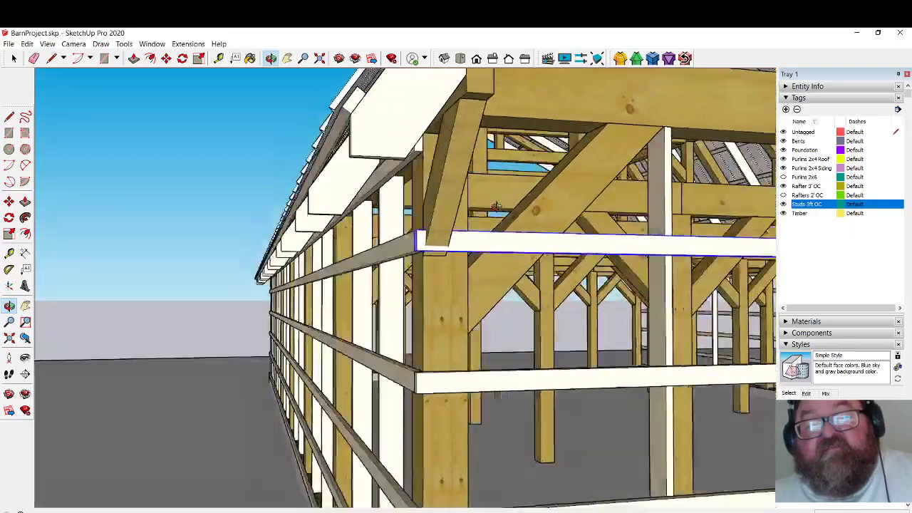
pyautogui.moveTo(497, 206); pyautogui.dragTo(261, 318)
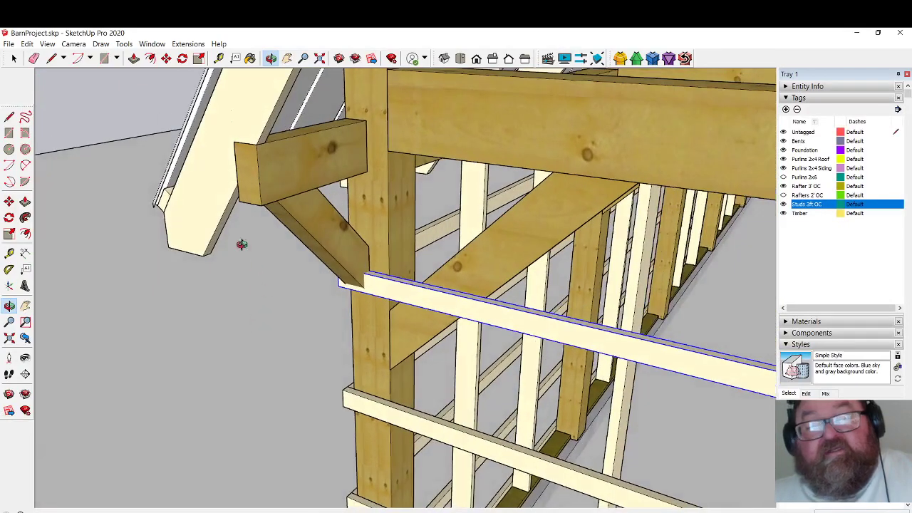
# Copy the fifth gable purlin straight up to sit across the lower part of the horizontal tie beam.
pyautogui.click(165, 57)
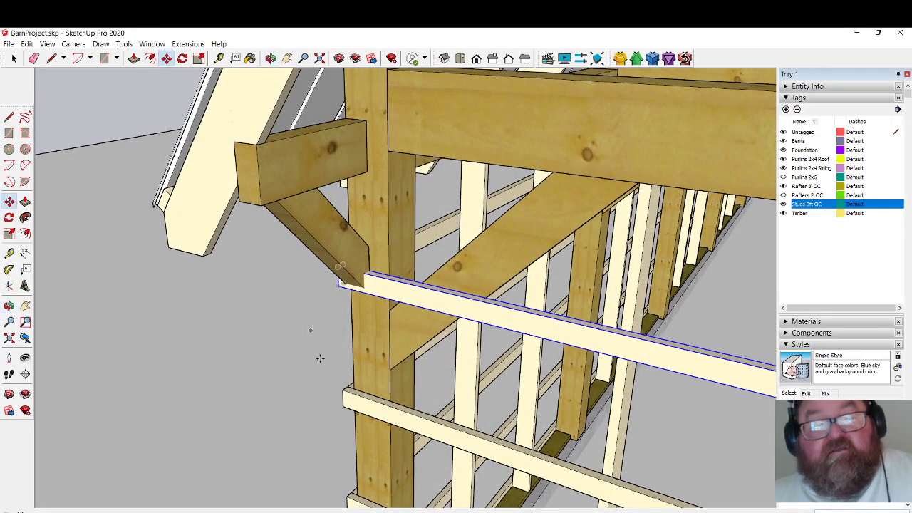
pyautogui.click(388, 226)
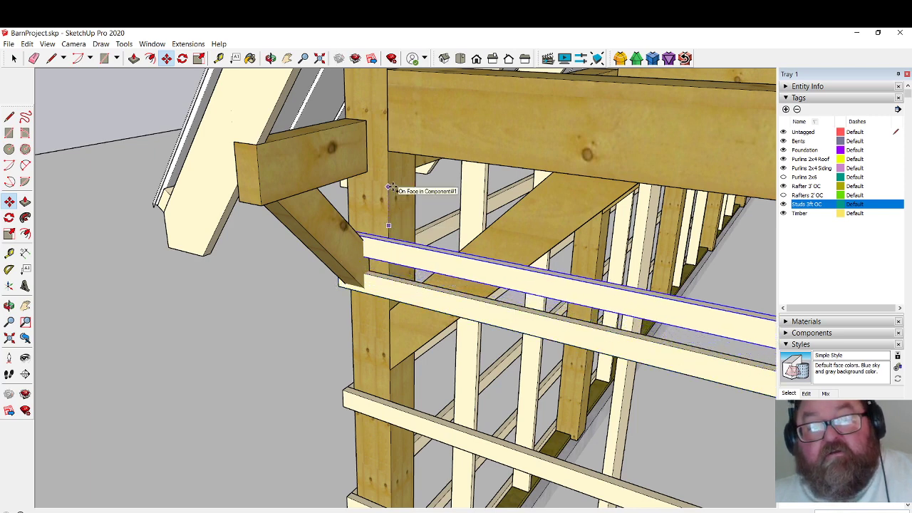
pyautogui.click(391, 186)
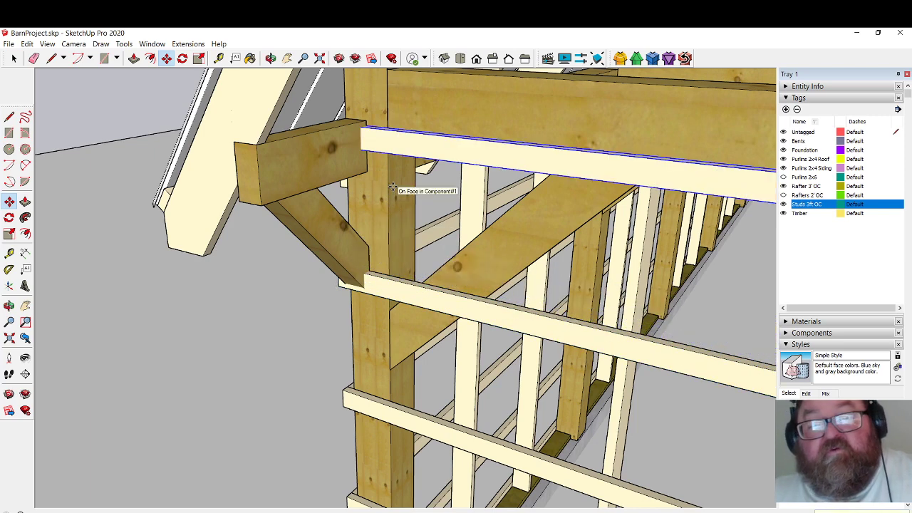
# Examine the gable wall purlins between the corner post and door opening, and their alignment with the side wall purlins.
pyautogui.moveTo(384, 226); pyautogui.dragTo(410, 263, button='middle')
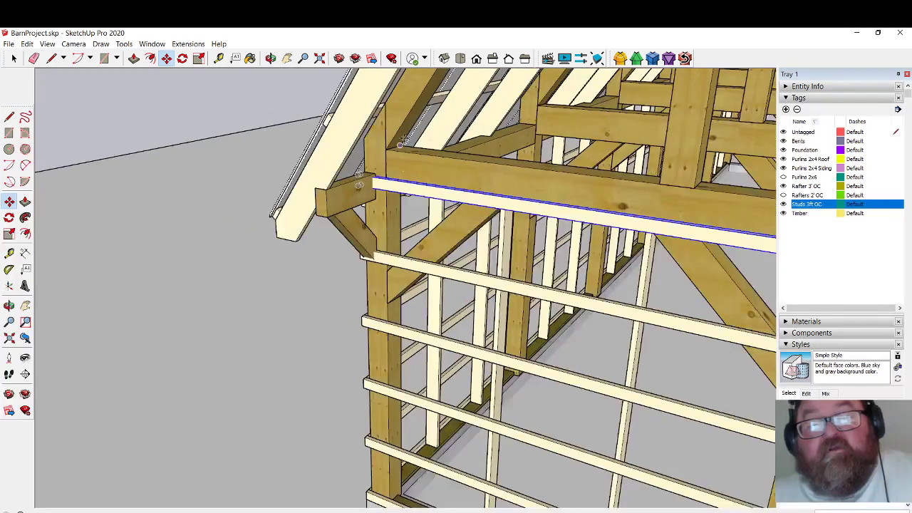
pyautogui.scroll(-6, 385, 110)
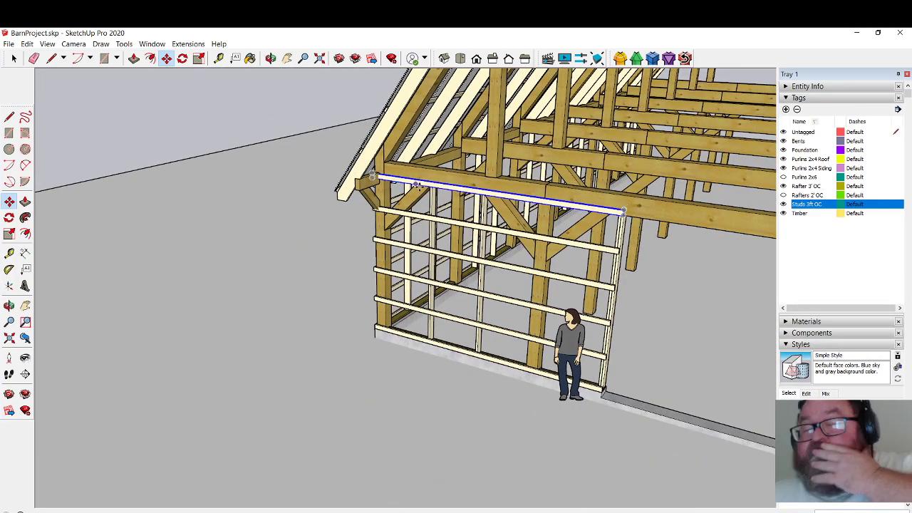
pyautogui.scroll(-2, 418, 186)
pyautogui.scroll(5, 483, 228)
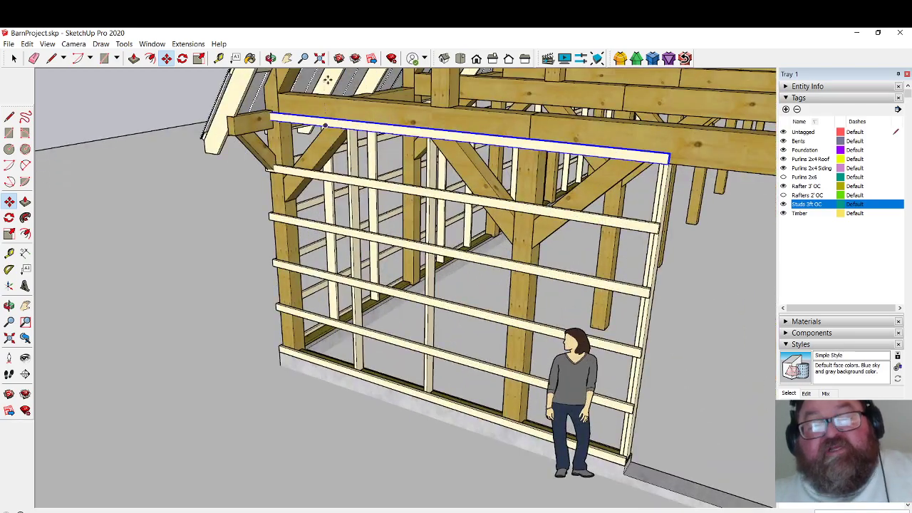
pyautogui.click(271, 58)
pyautogui.moveTo(307, 160); pyautogui.dragTo(378, 187)
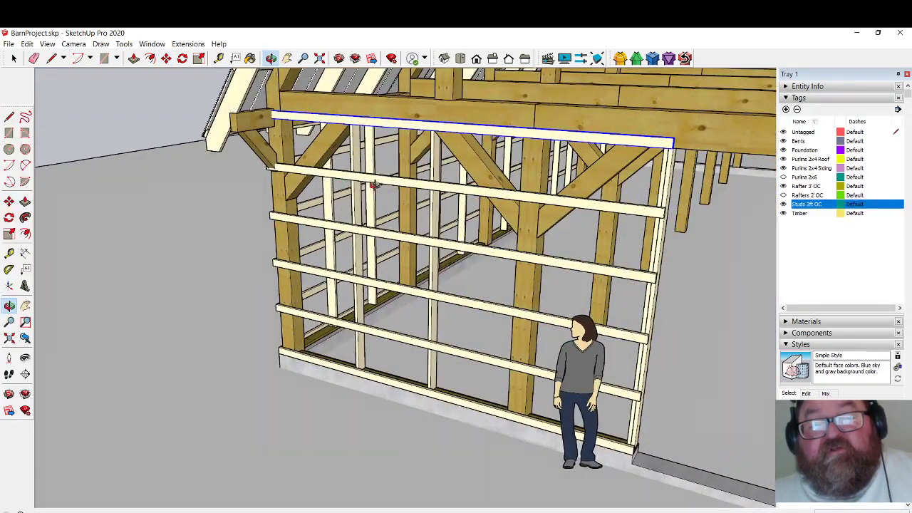
pyautogui.scroll(-5, 373, 185)
pyautogui.scroll(6, 427, 178)
pyautogui.scroll(-4, 507, 173)
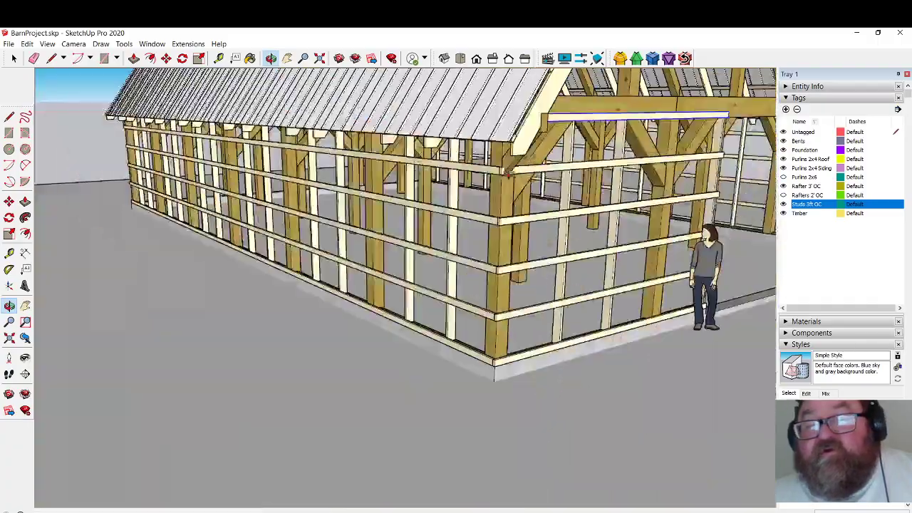
pyautogui.scroll(-3, 507, 173)
pyautogui.scroll(3, 575, 194)
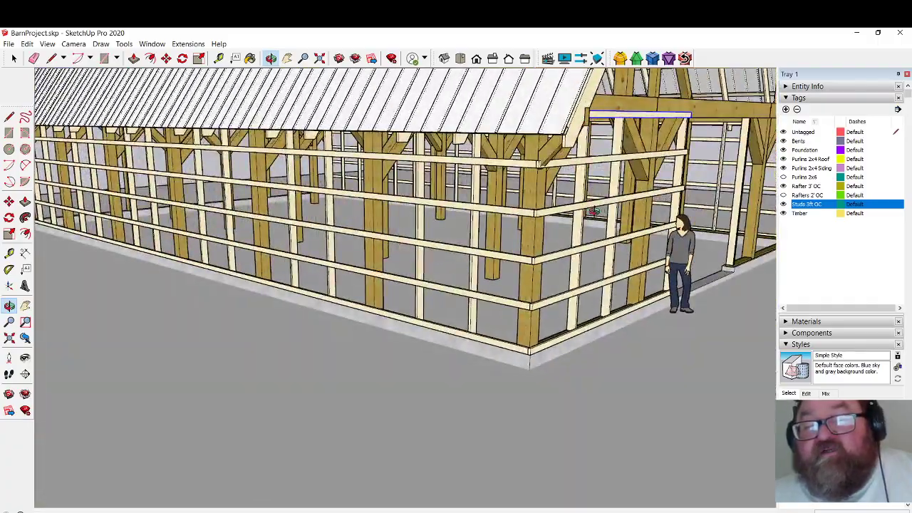
pyautogui.moveTo(593, 211); pyautogui.dragTo(513, 223)
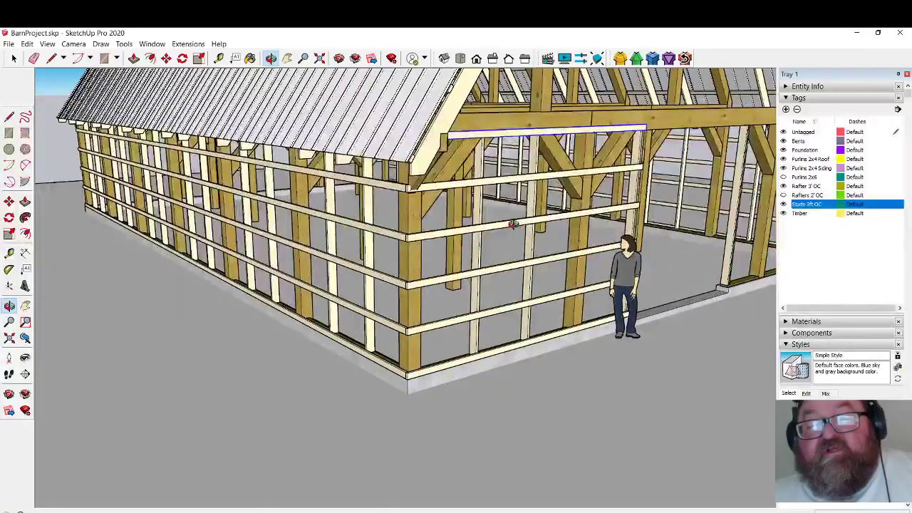
# Inspect the corner post where the gable and side wall purlins meet, and the top purlin against the tie beam.
pyautogui.scroll(6, 482, 237)
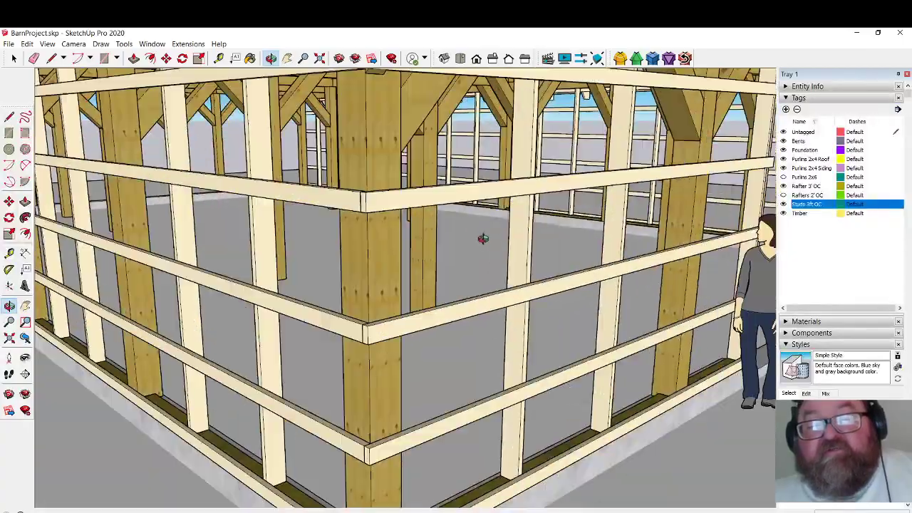
pyautogui.scroll(-4, 483, 238)
pyautogui.moveTo(483, 238); pyautogui.dragTo(264, 278)
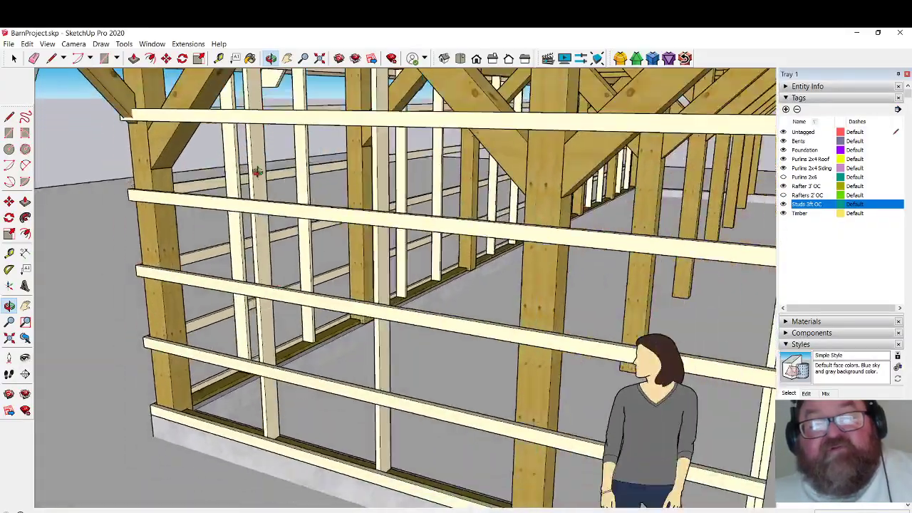
pyautogui.moveTo(310, 229); pyautogui.dragTo(307, 265)
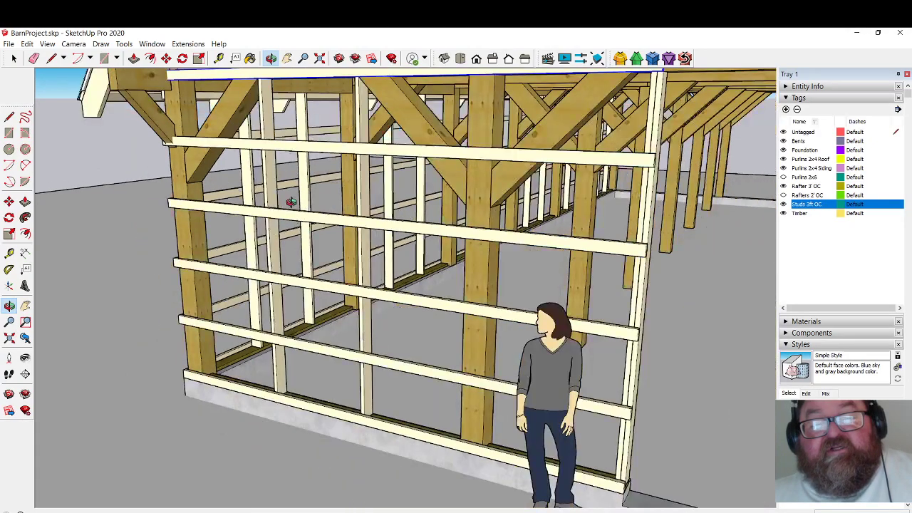
pyautogui.moveTo(265, 169); pyautogui.dragTo(557, 240)
pyautogui.scroll(-3, 235, 105)
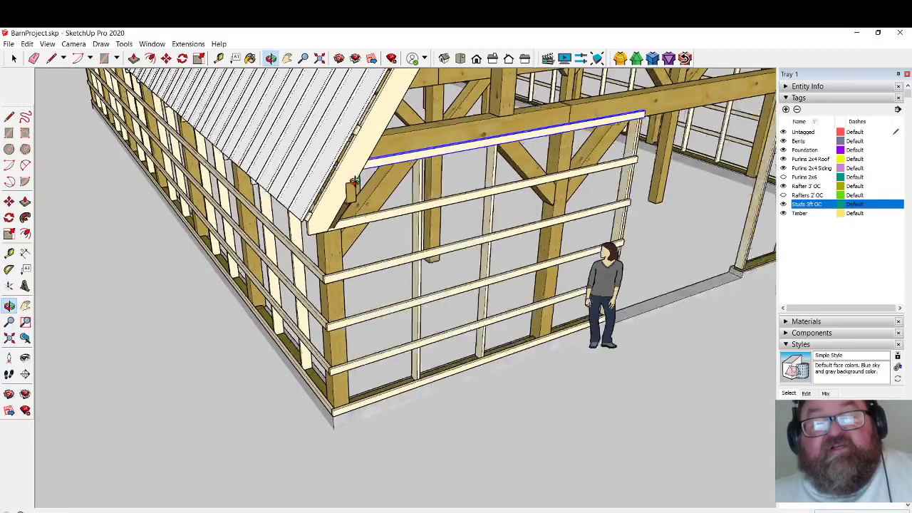
pyautogui.moveTo(333, 170); pyautogui.dragTo(374, 210)
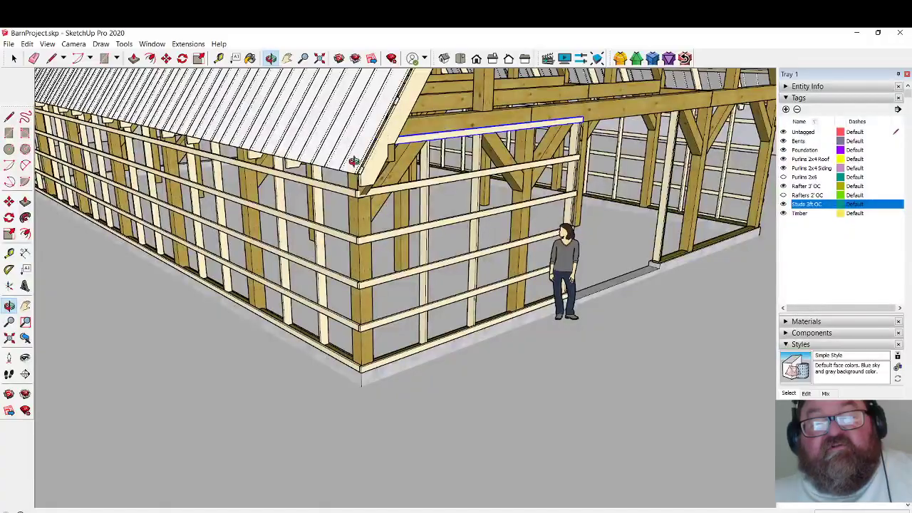
pyautogui.moveTo(353, 161); pyautogui.dragTo(174, 195)
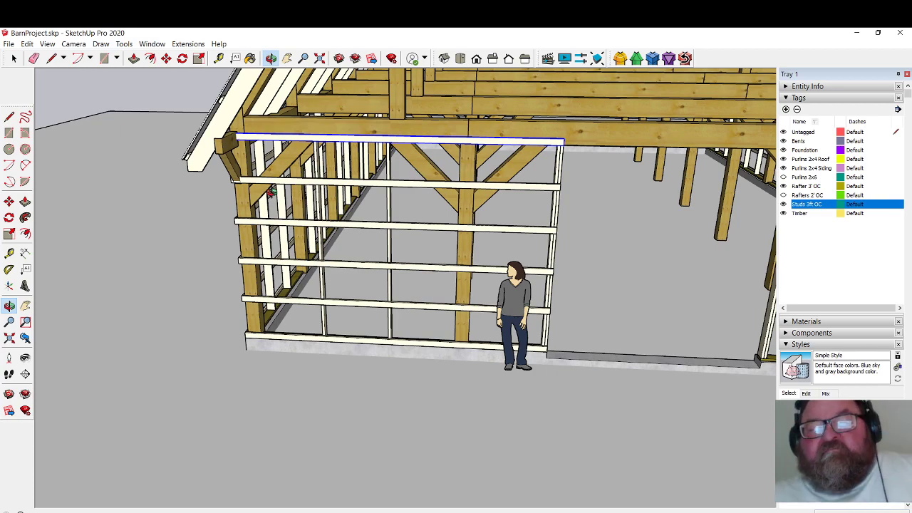
pyautogui.moveTo(483, 145); pyautogui.dragTo(376, 137)
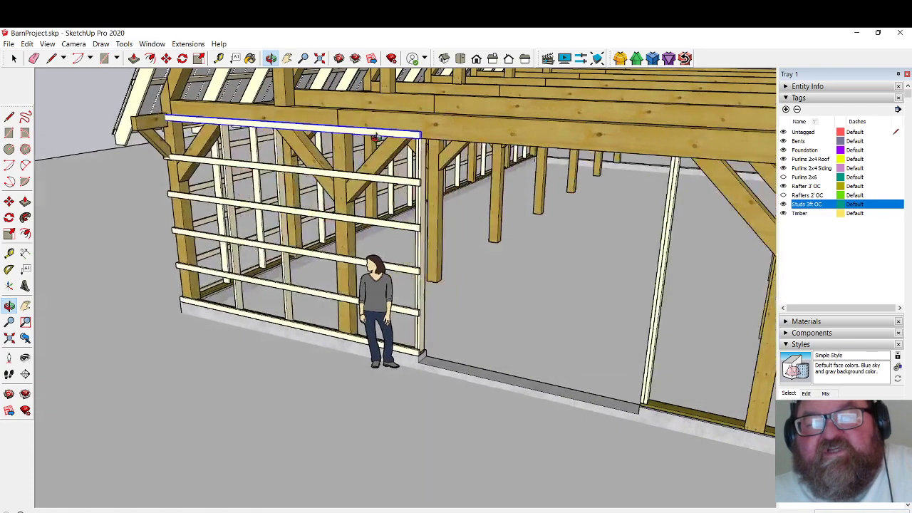
# Examine the whole gable end, comparing the purlin-covered bay with the open bay across the door opening.
pyautogui.moveTo(296, 152); pyautogui.dragTo(267, 203)
pyautogui.scroll(-3, 266, 203)
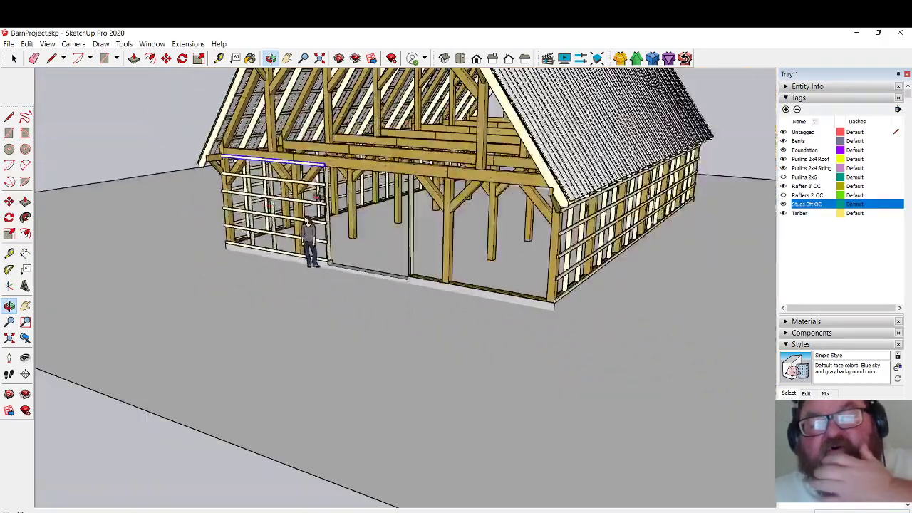
pyautogui.moveTo(483, 155); pyautogui.dragTo(425, 166)
pyautogui.moveTo(552, 244); pyautogui.dragTo(552, 168)
pyautogui.scroll(4, 552, 169)
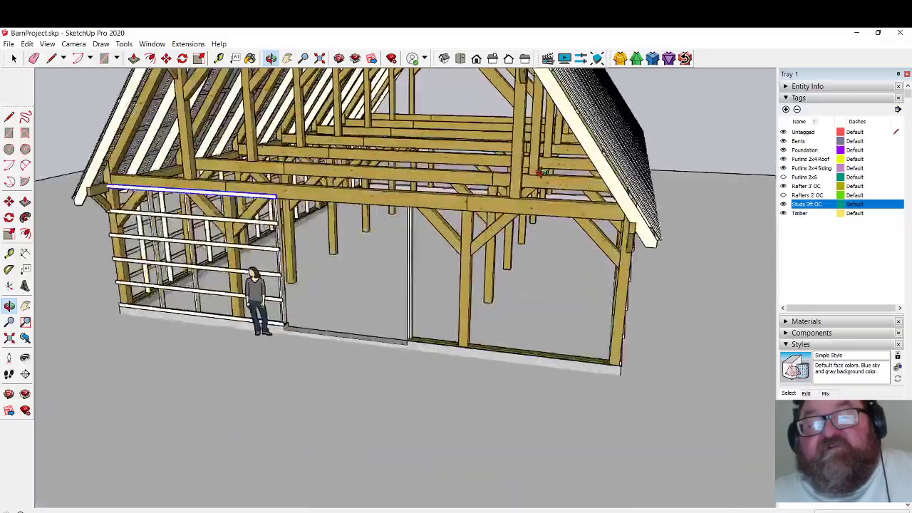
pyautogui.moveTo(486, 215); pyautogui.dragTo(592, 221, button='middle')
pyautogui.scroll(-3, 592, 222)
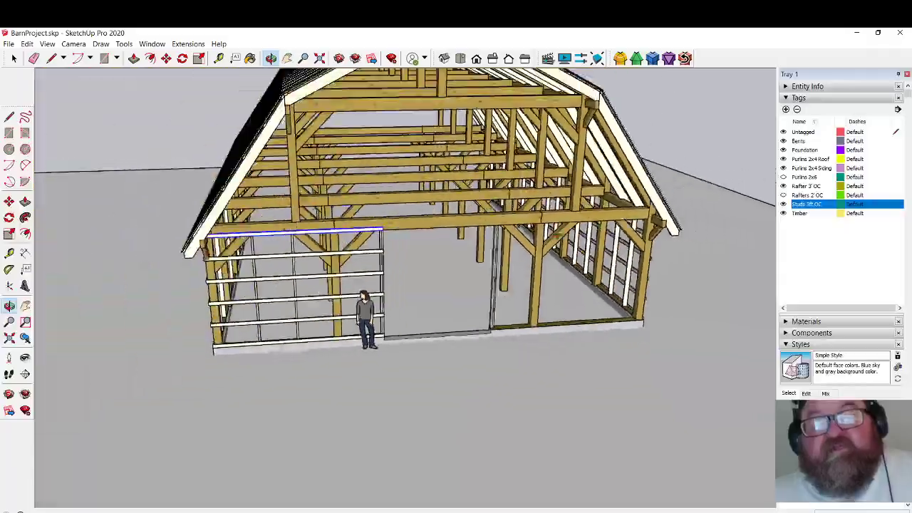
pyautogui.moveTo(491, 211); pyautogui.dragTo(270, 196, button='middle')
pyautogui.scroll(-4, 269, 196)
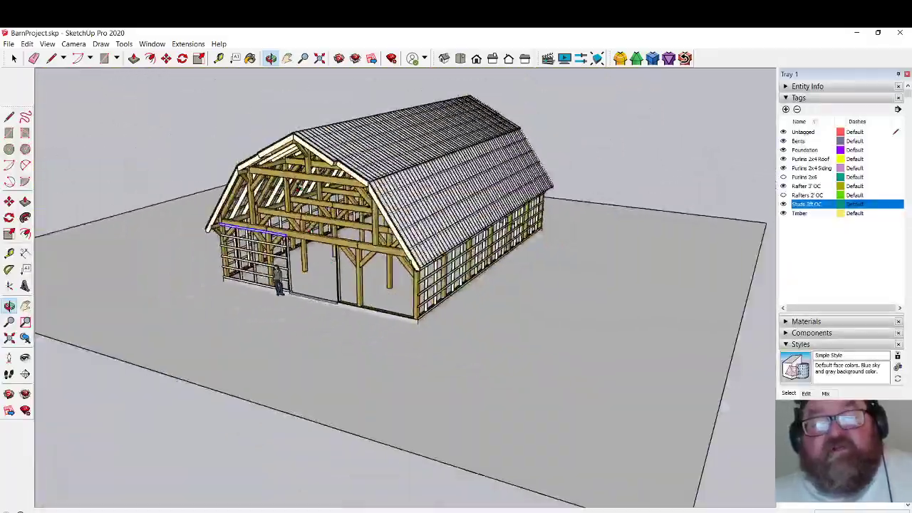
# Review the complete barn model around the front gable, including the upper gable framing, roof and side wall purlins.
pyautogui.scroll(5, 314, 159)
pyautogui.moveTo(398, 233); pyautogui.dragTo(371, 242, button='middle')
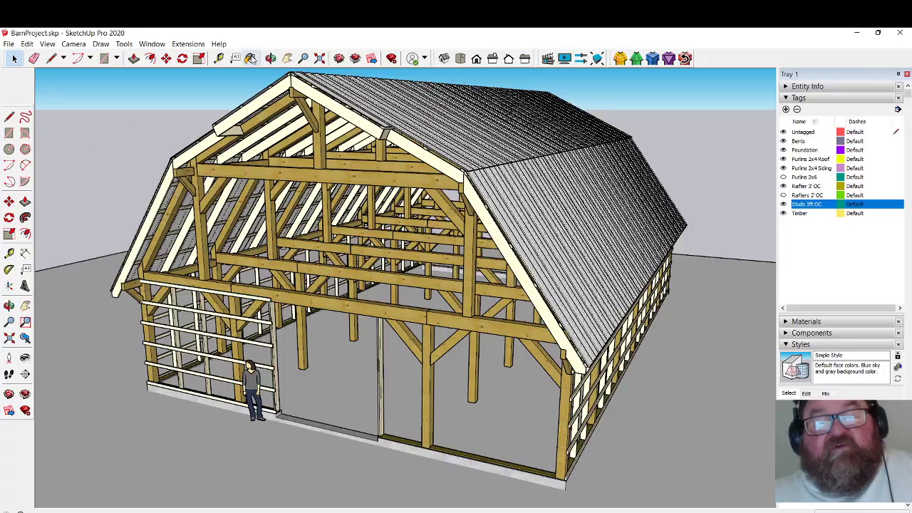
pyautogui.moveTo(372, 243); pyautogui.dragTo(413, 234, button='middle')
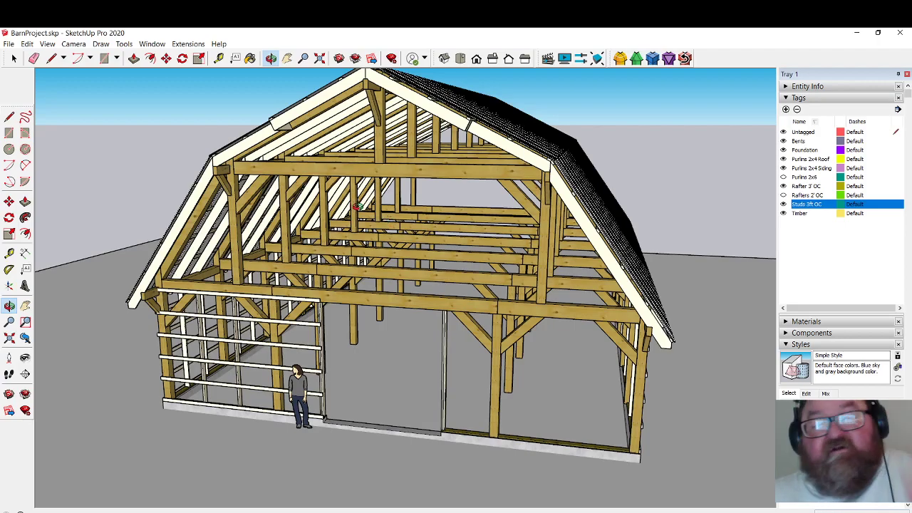
pyautogui.moveTo(349, 207); pyautogui.dragTo(483, 201)
pyautogui.moveTo(482, 201)
pyautogui.mouseDown(button='middle')
pyautogui.moveTo(526, 188)
pyautogui.moveTo(467, 202)
pyautogui.mouseUp(button='middle')
pyautogui.moveTo(467, 202); pyautogui.dragTo(327, 195)
pyautogui.moveTo(344, 232); pyautogui.dragTo(288, 238)
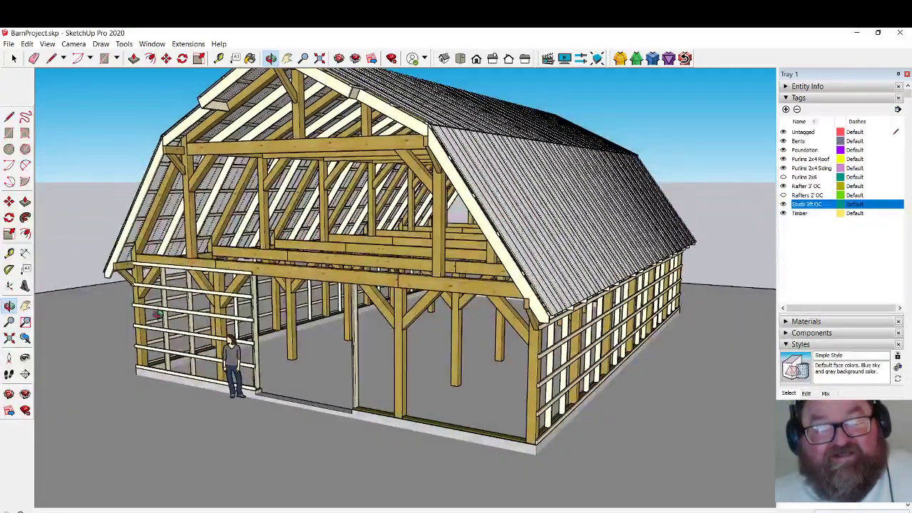
pyautogui.moveTo(129, 510)
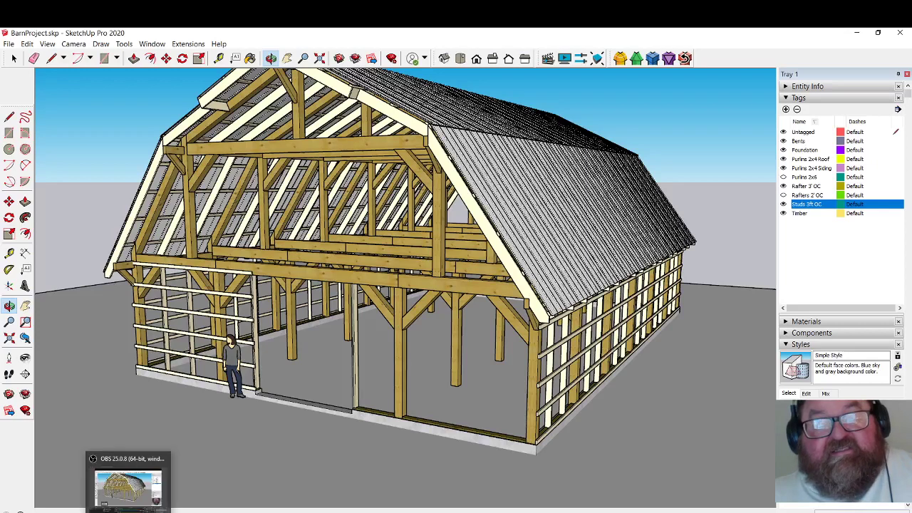
pyautogui.click(128, 488)
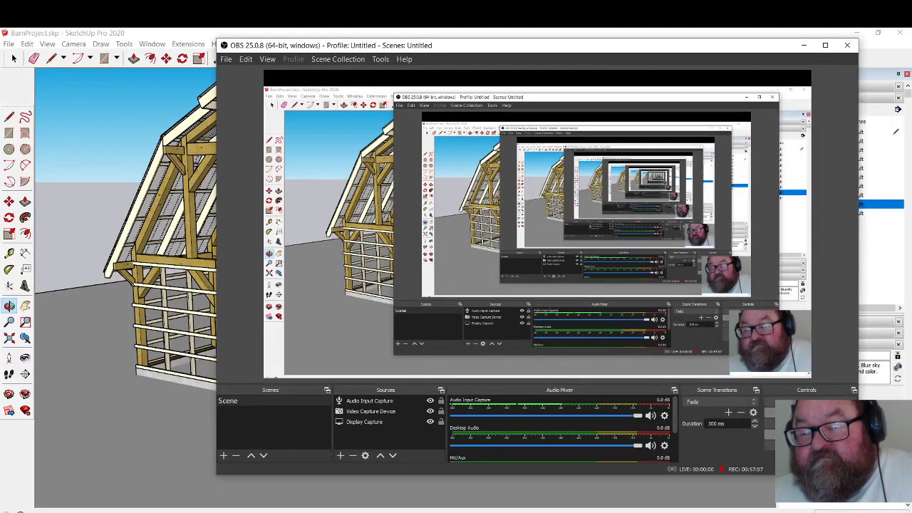